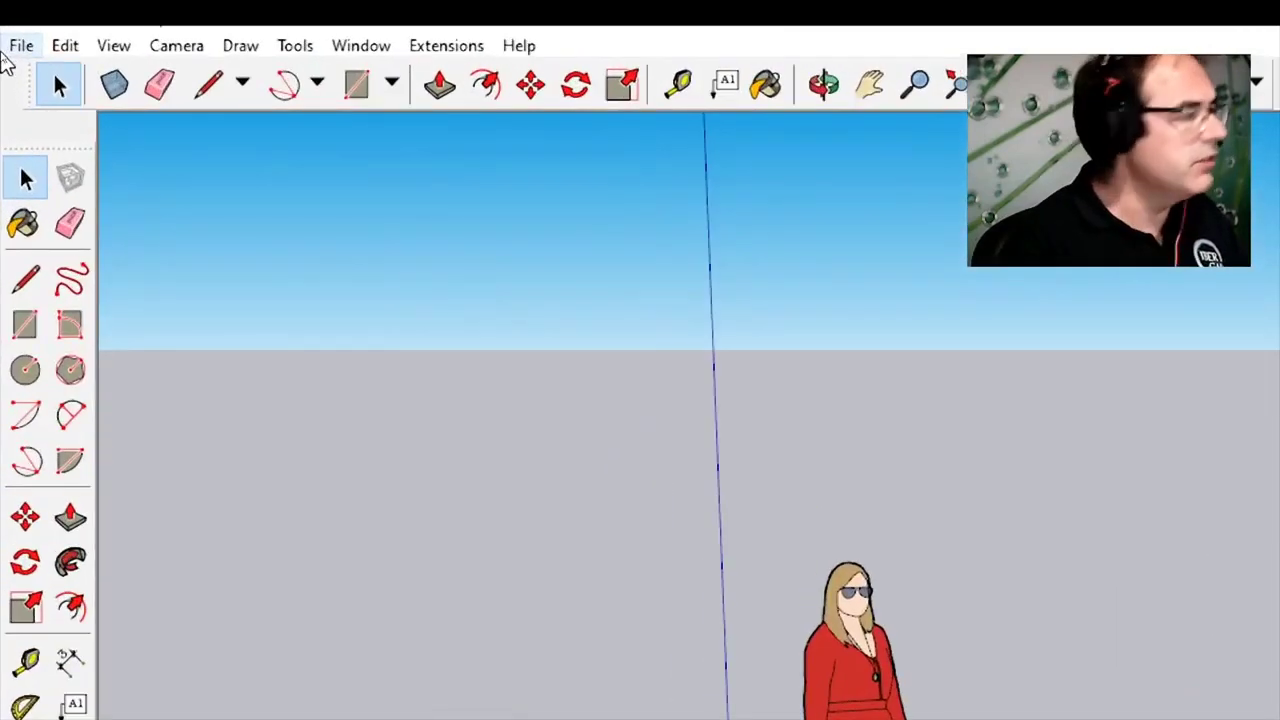
Step: Open the model SAC_Prefab_home_nonfurnished_without_pool from the ARCHLine-XP Live folder
click(10, 47)
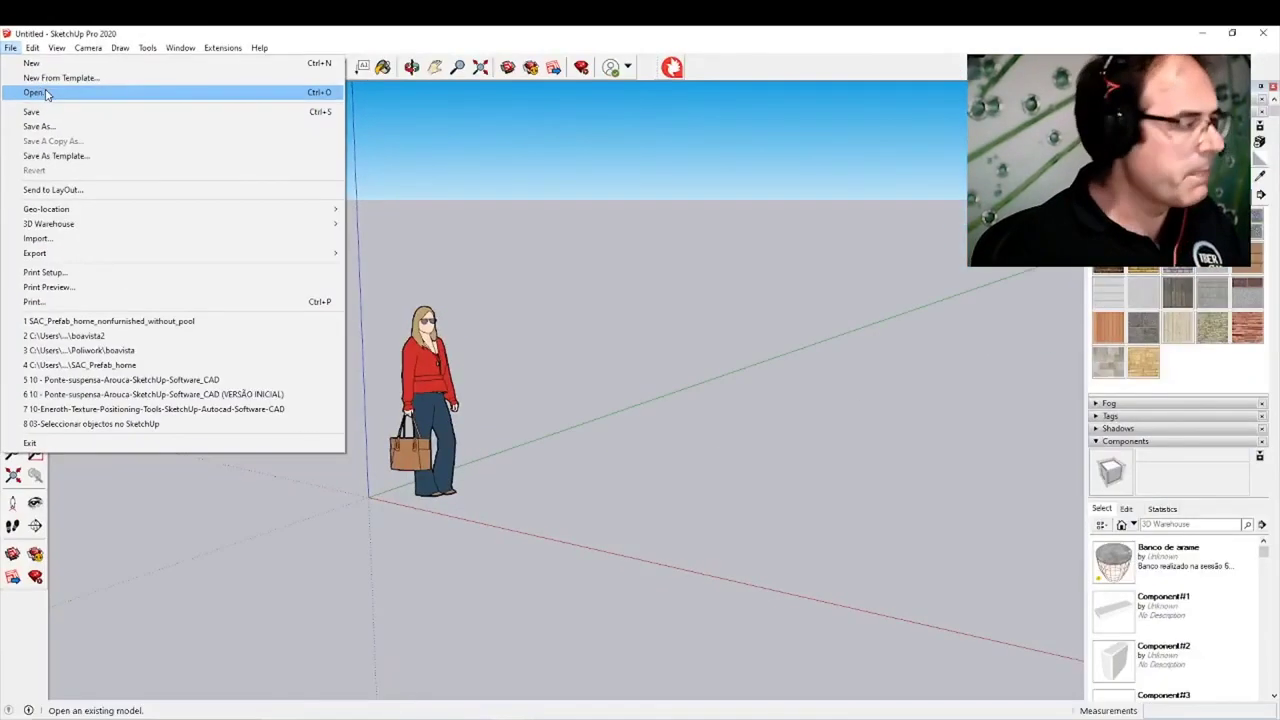
click(91, 132)
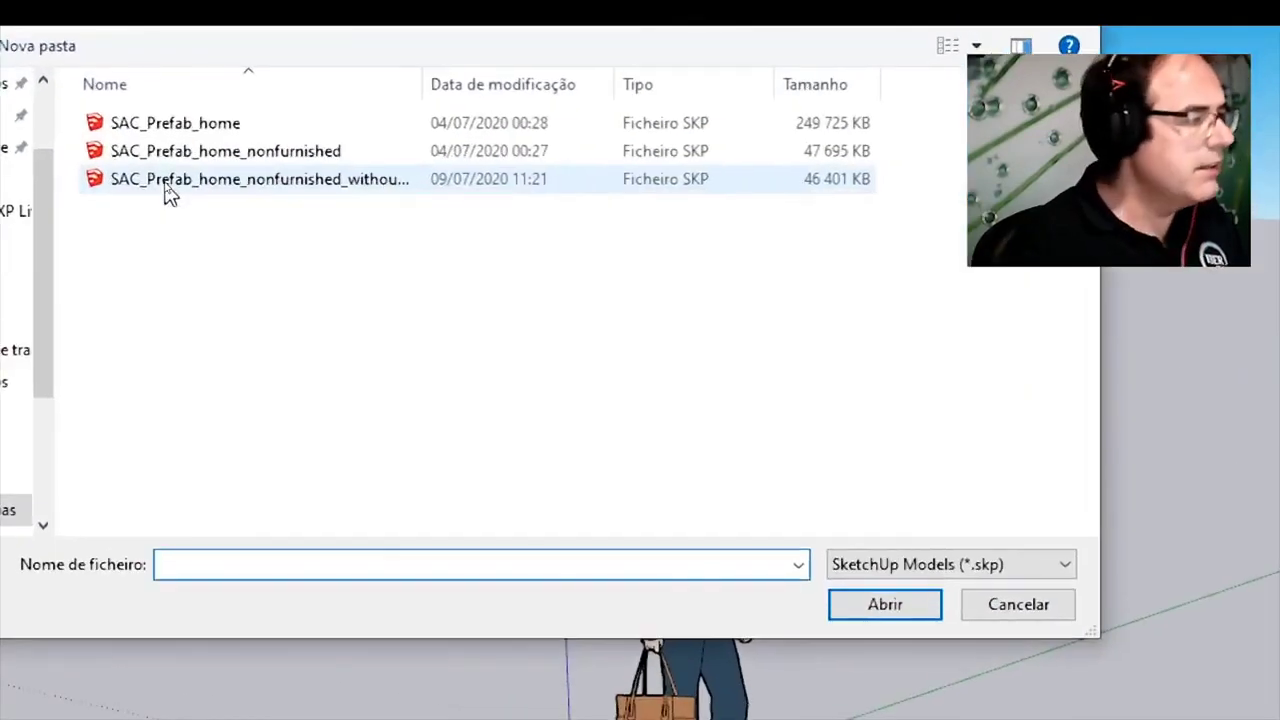
click(166, 181)
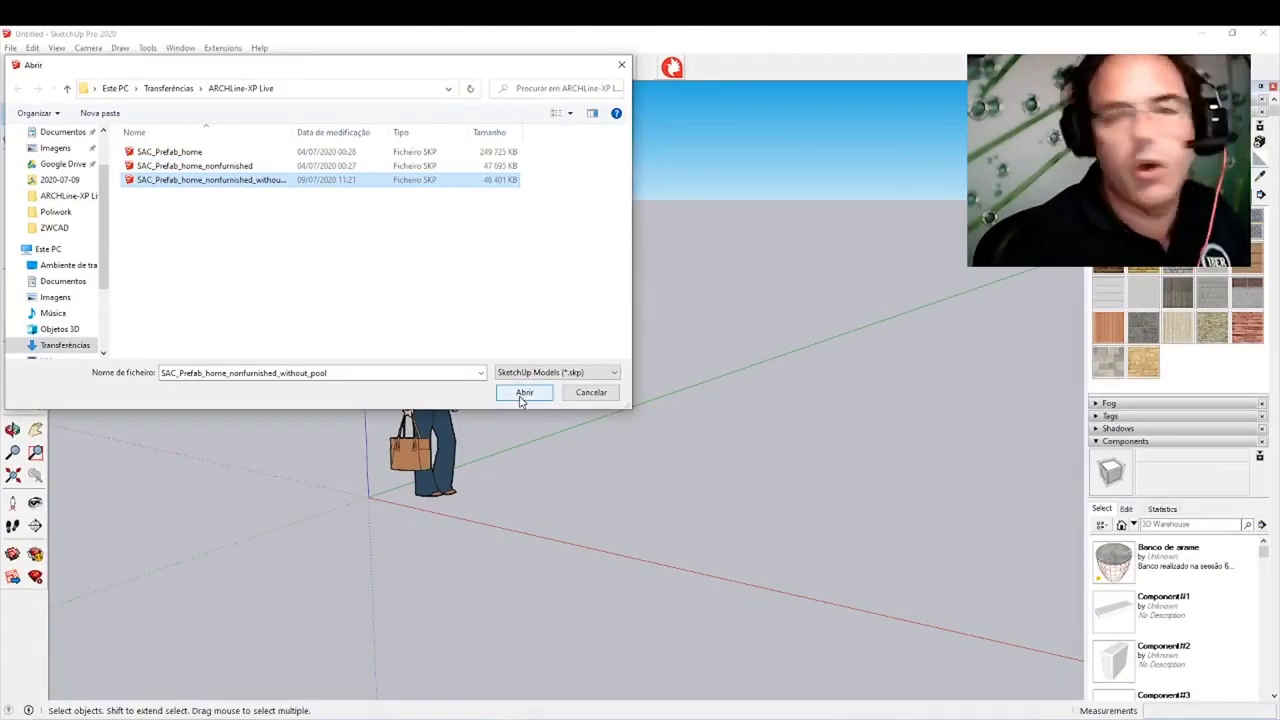
click(525, 394)
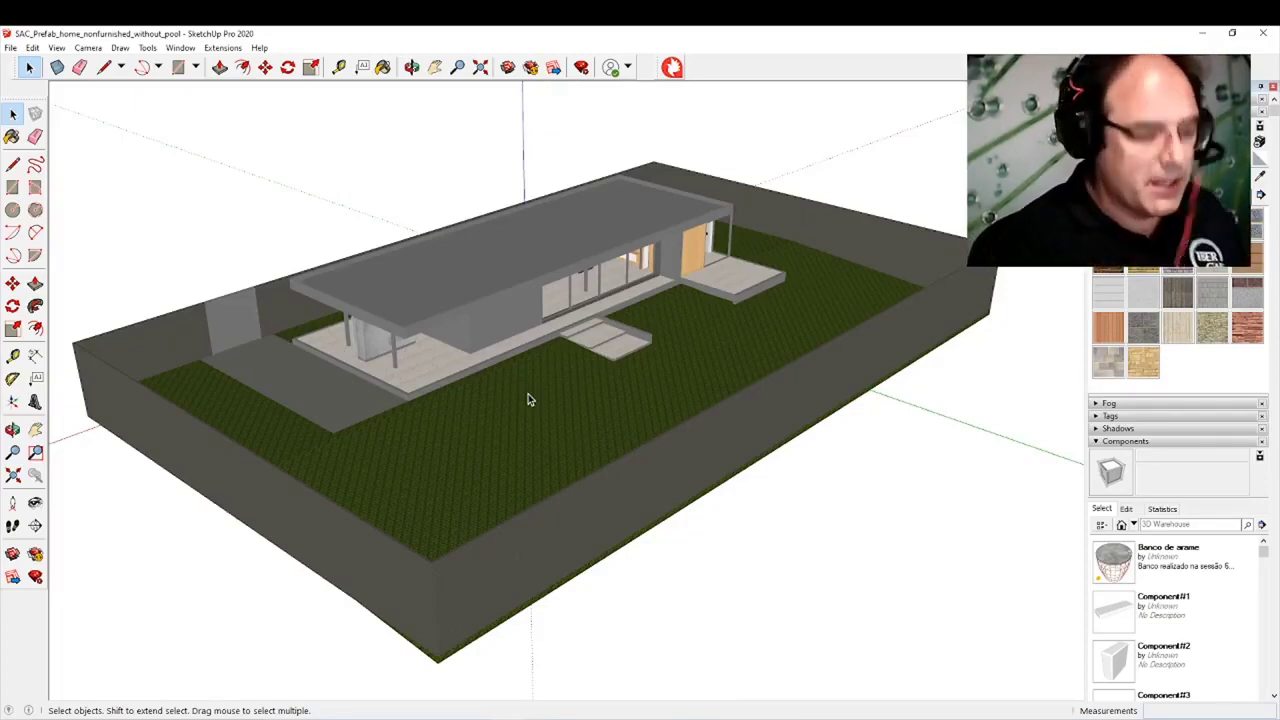
Step: Place a vertical section plane across the width of the house, keeping the name Section 2 and symbol 2
middle_drag(540, 394, 755, 456)
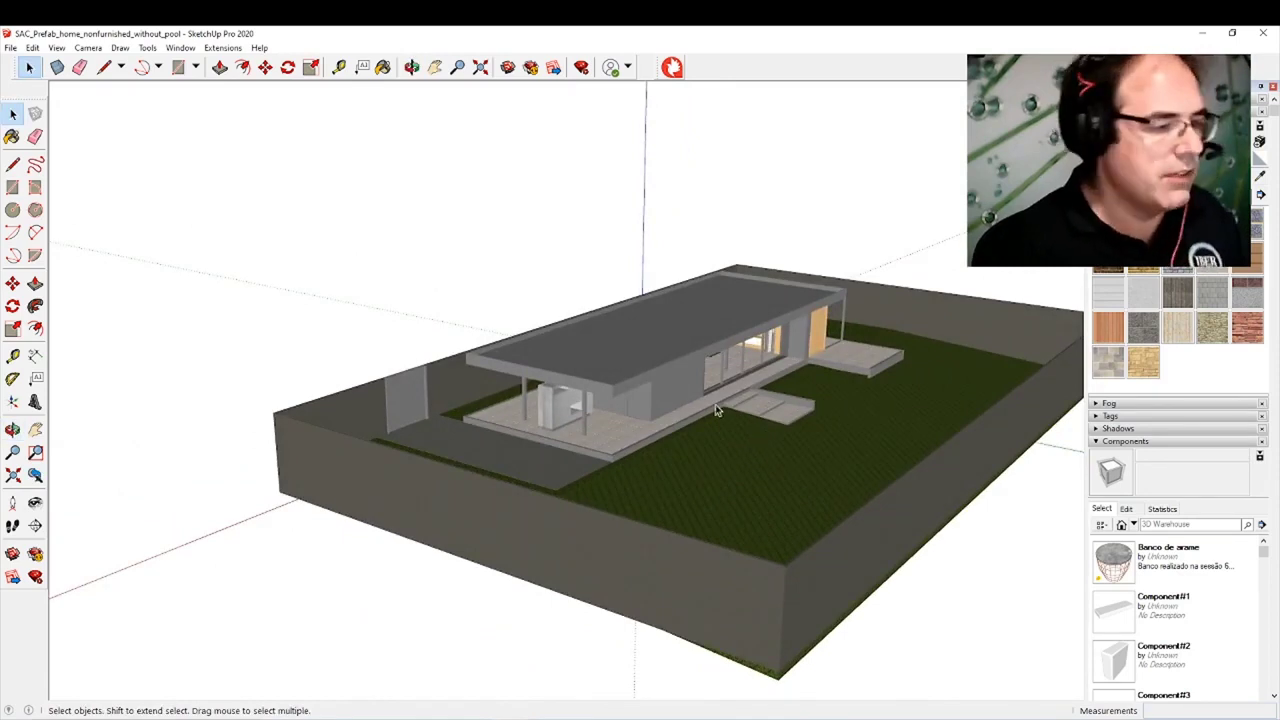
scroll(715, 404, up, 2)
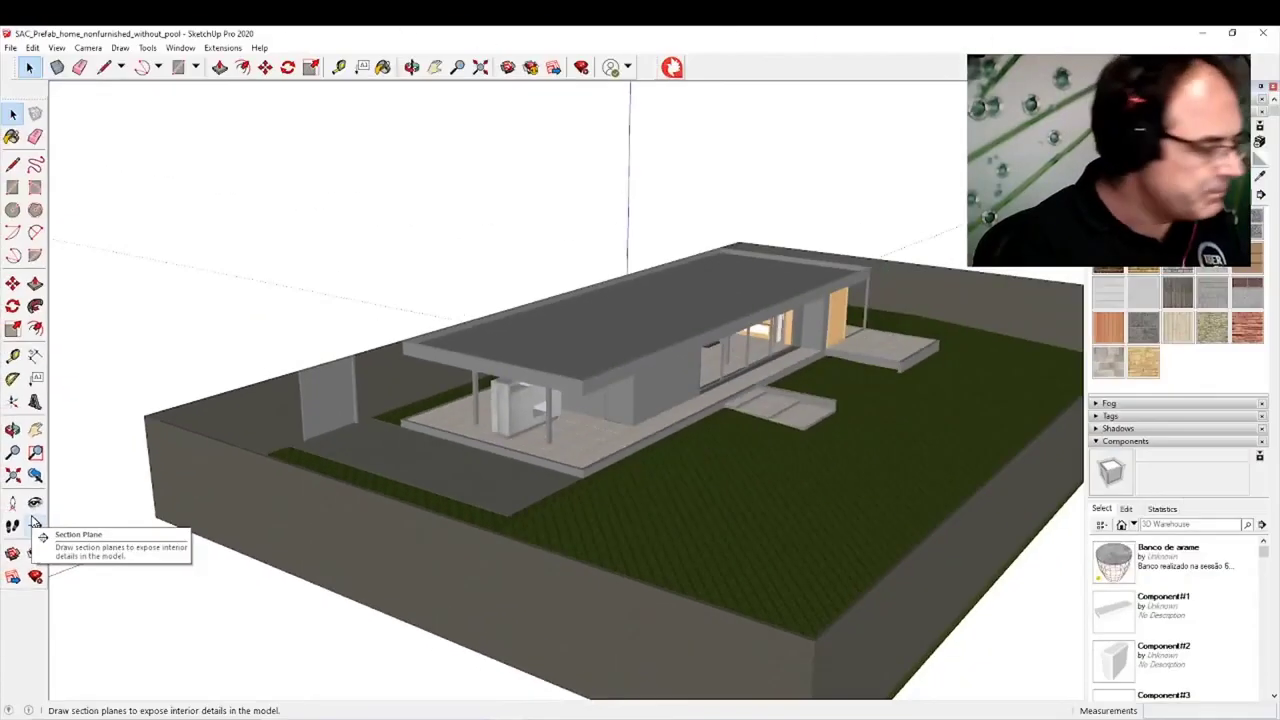
click(34, 523)
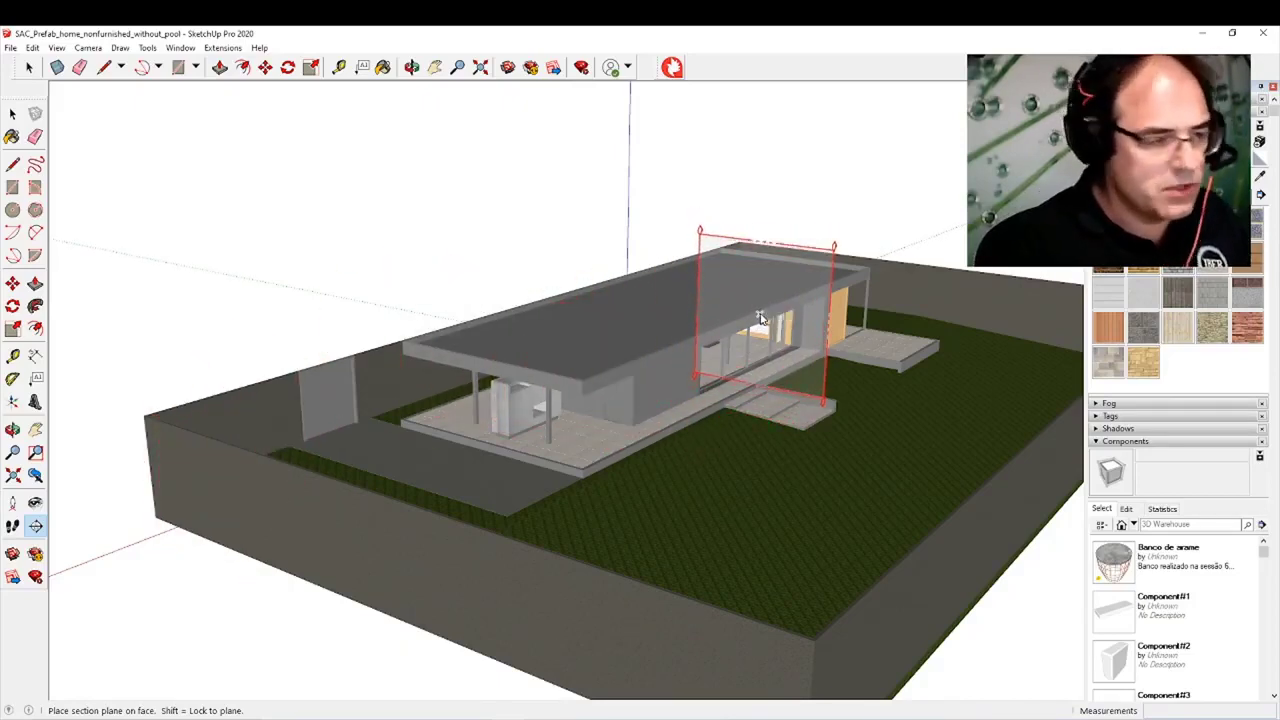
click(760, 318)
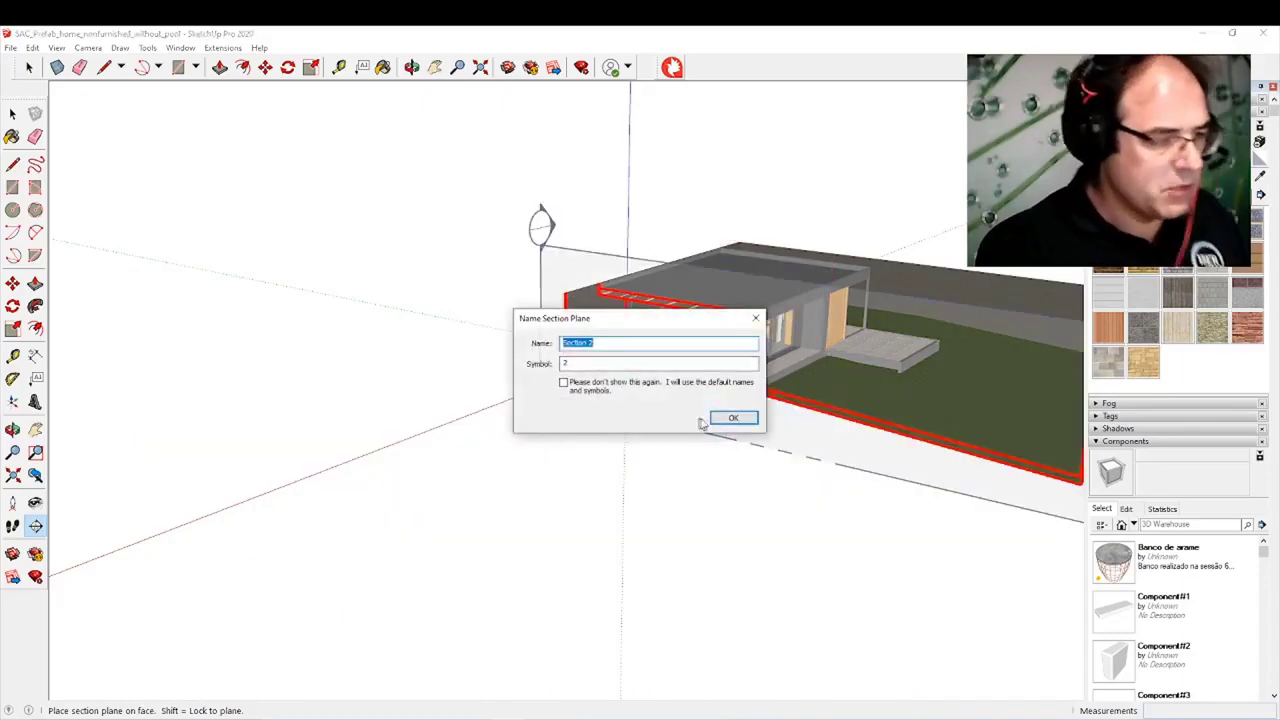
click(734, 418)
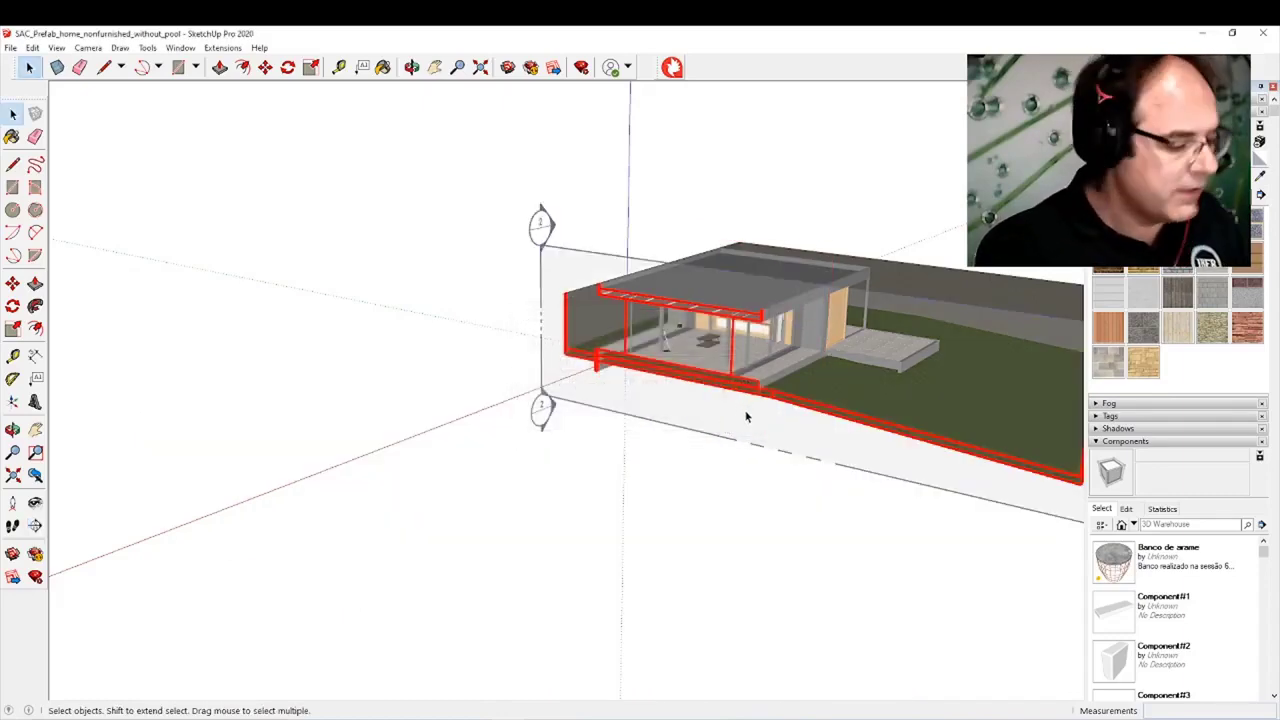
Step: Move the section plane about 24' 8 5/8" along the house, past the living room to the rooms at the far end
middle_drag(745, 416, 809, 517)
scroll(757, 401, up, 6)
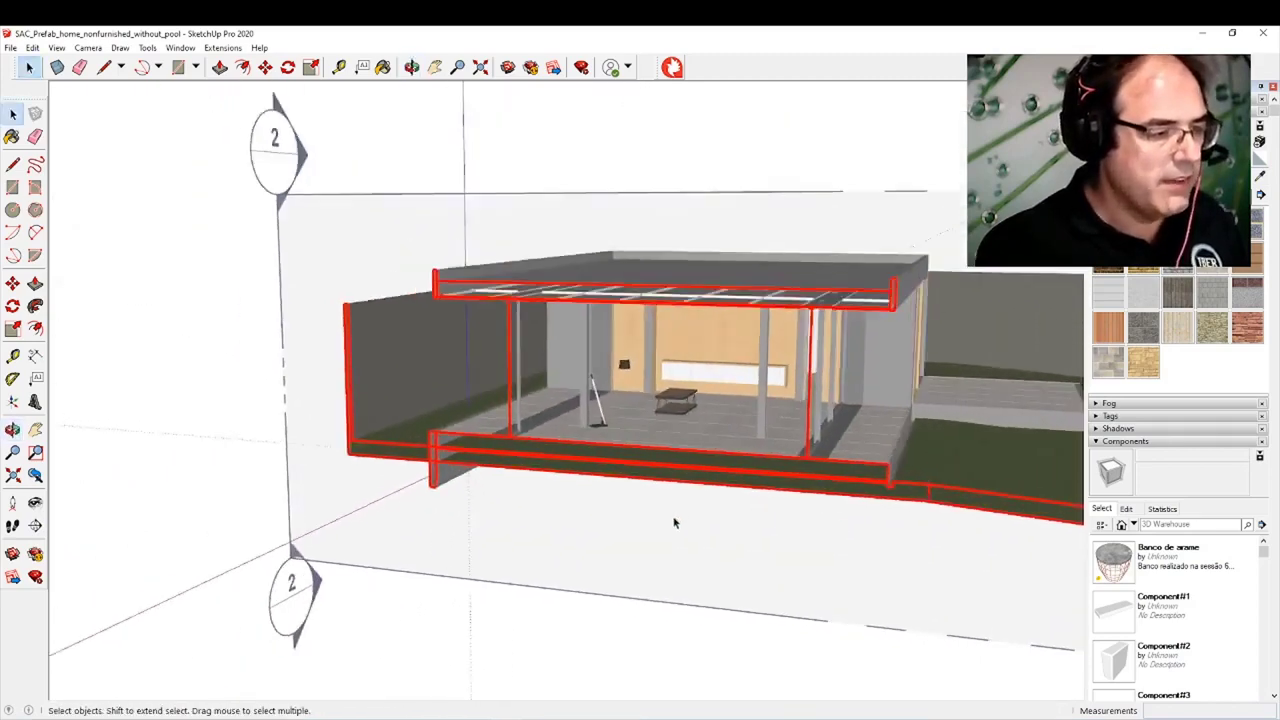
middle_drag(674, 522, 638, 495)
drag(497, 606, 497, 606)
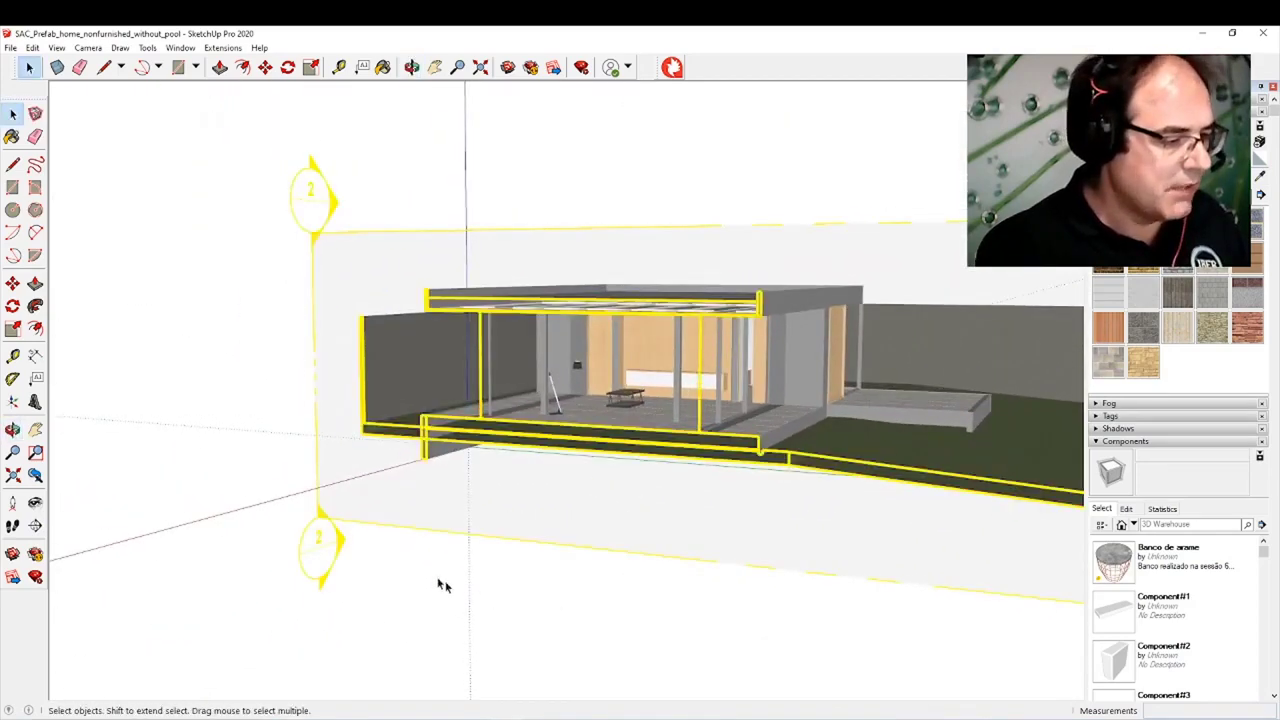
key(m)
click(354, 601)
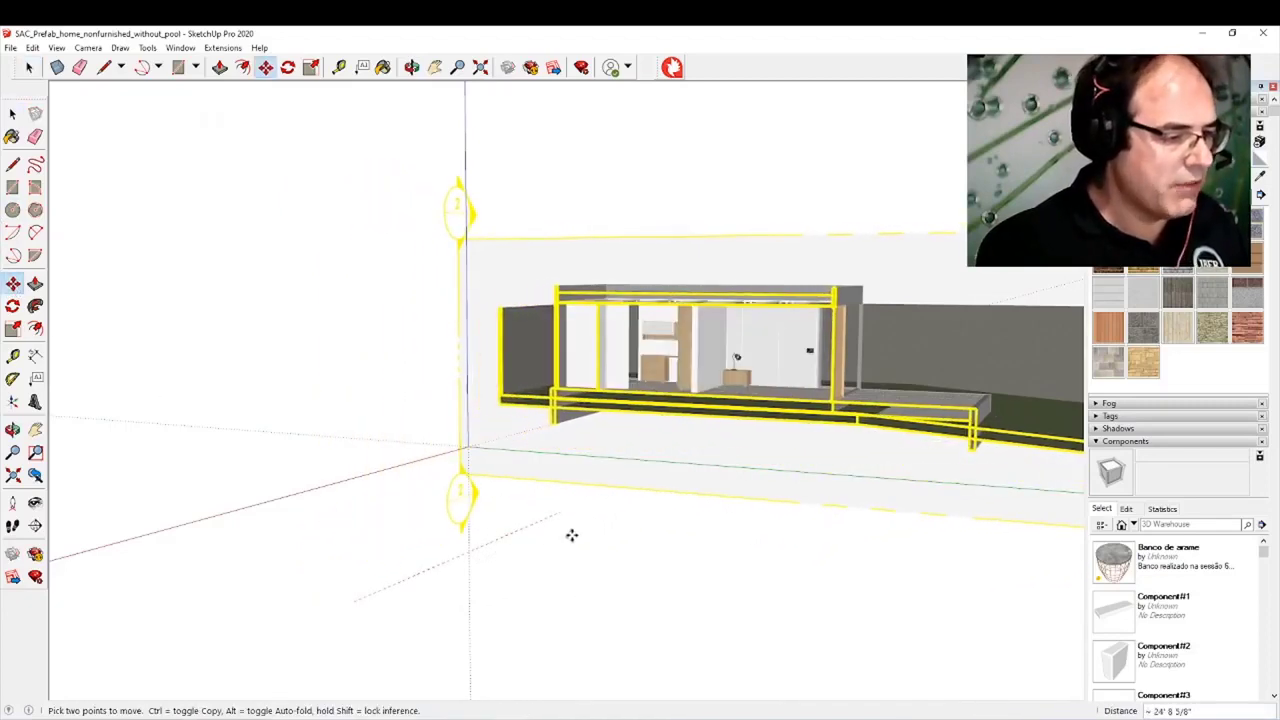
click(571, 533)
Step: Inspect the cut rooms and move the section plane back along the red axis to cut through the rooms nearer the carport terrace
middle_drag(836, 311, 920, 376)
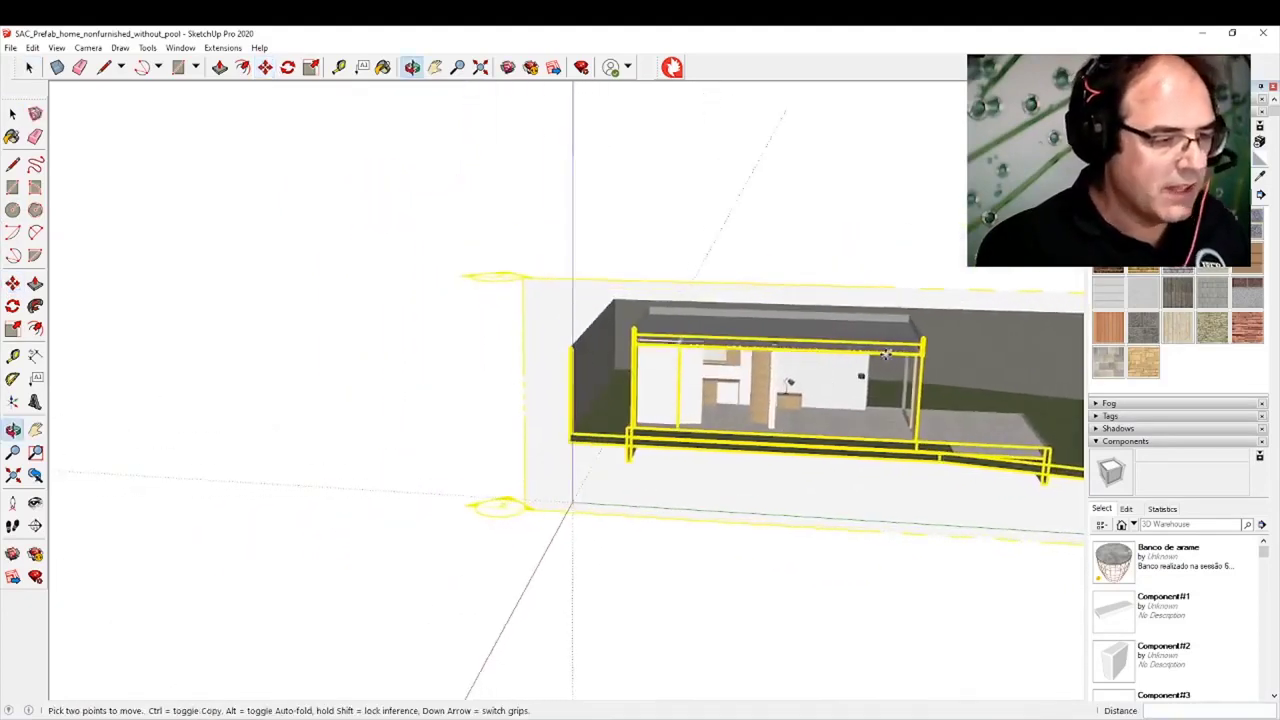
scroll(847, 422, up, 3)
scroll(848, 415, up, 3)
scroll(848, 426, down, 1)
middle_drag(729, 427, 552, 377)
scroll(590, 382, up, 2)
scroll(536, 399, down, 6)
click(749, 544)
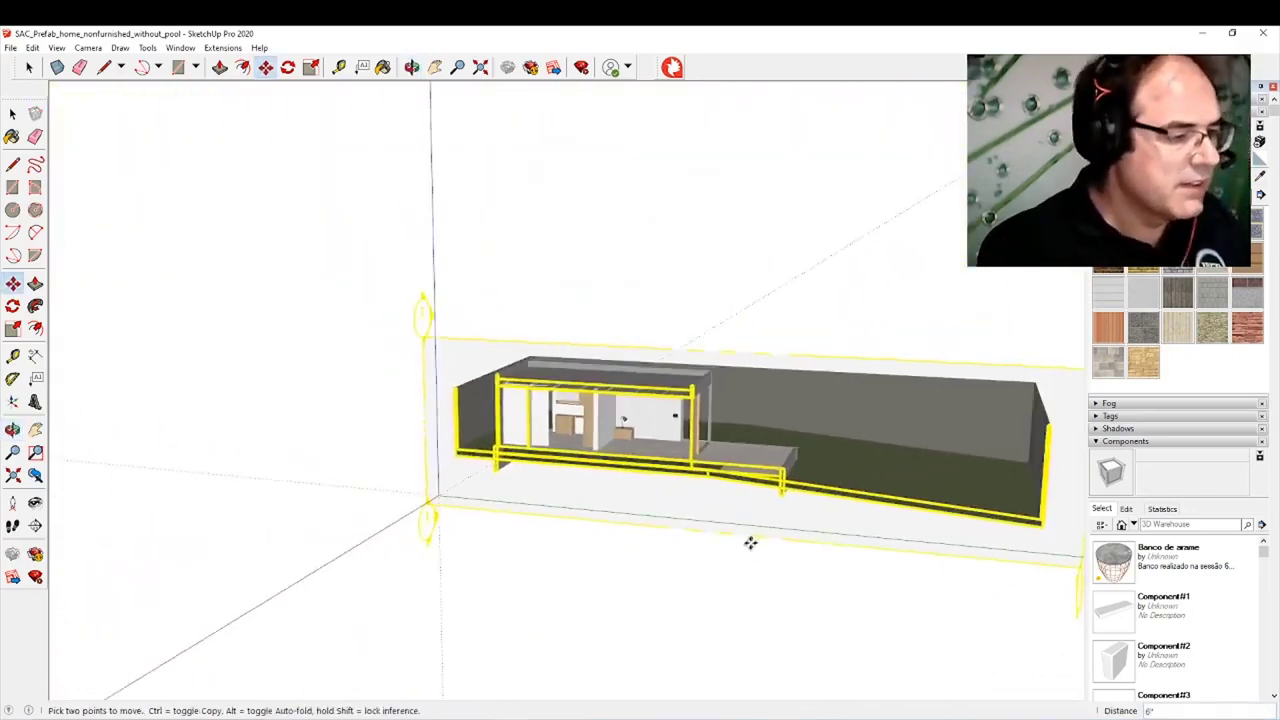
click(683, 600)
middle_drag(660, 598, 706, 514)
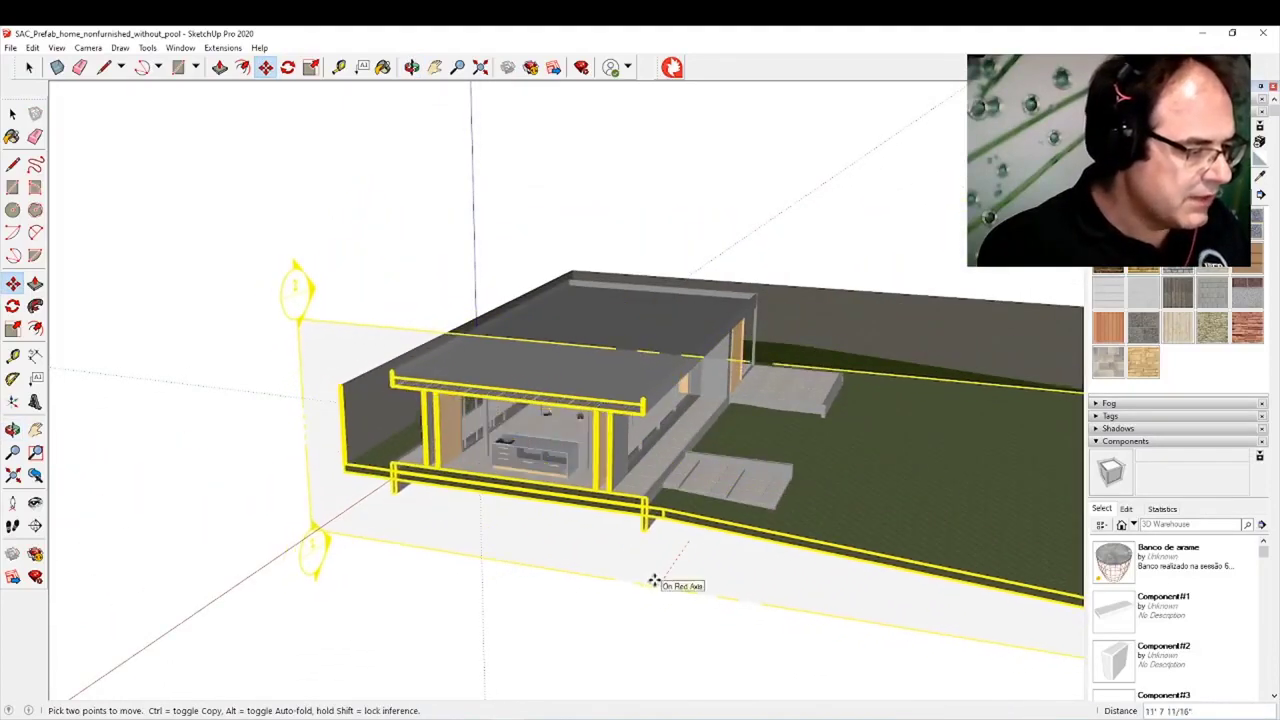
click(655, 580)
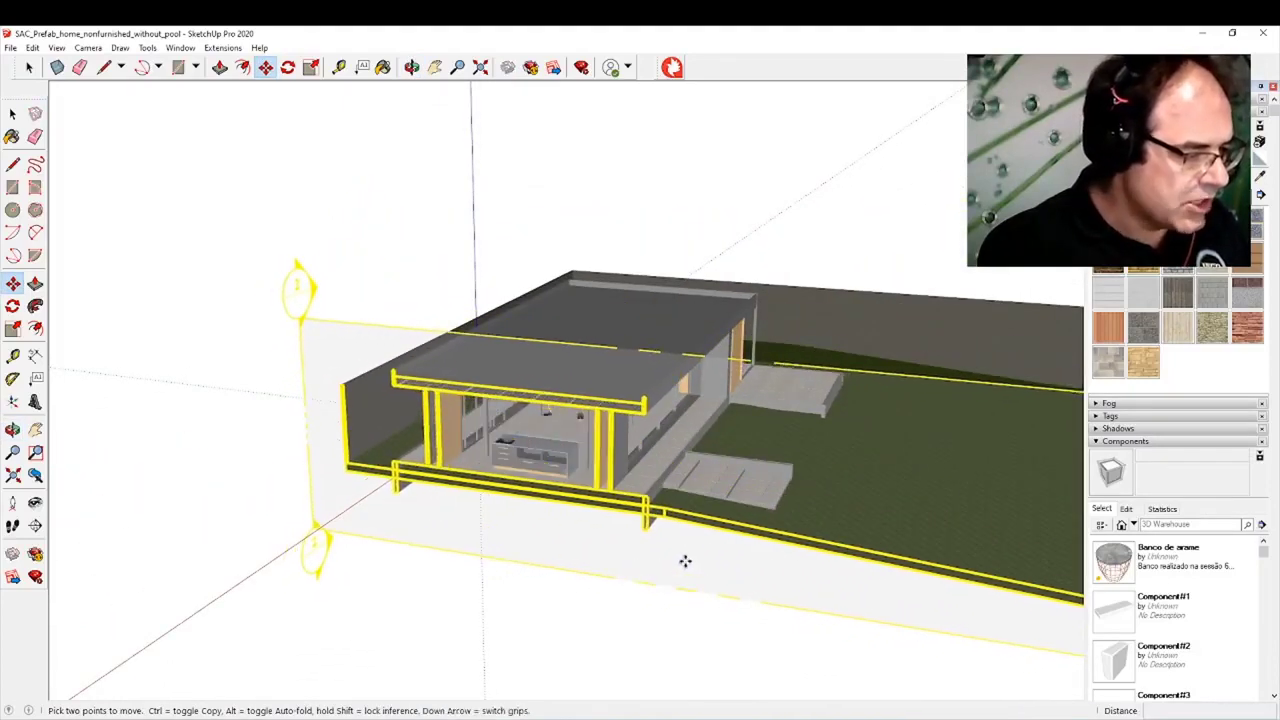
Step: Move the section plane about 28' 4 7/16" out past the terrace end of the roof so the whole house is uncut
click(685, 561)
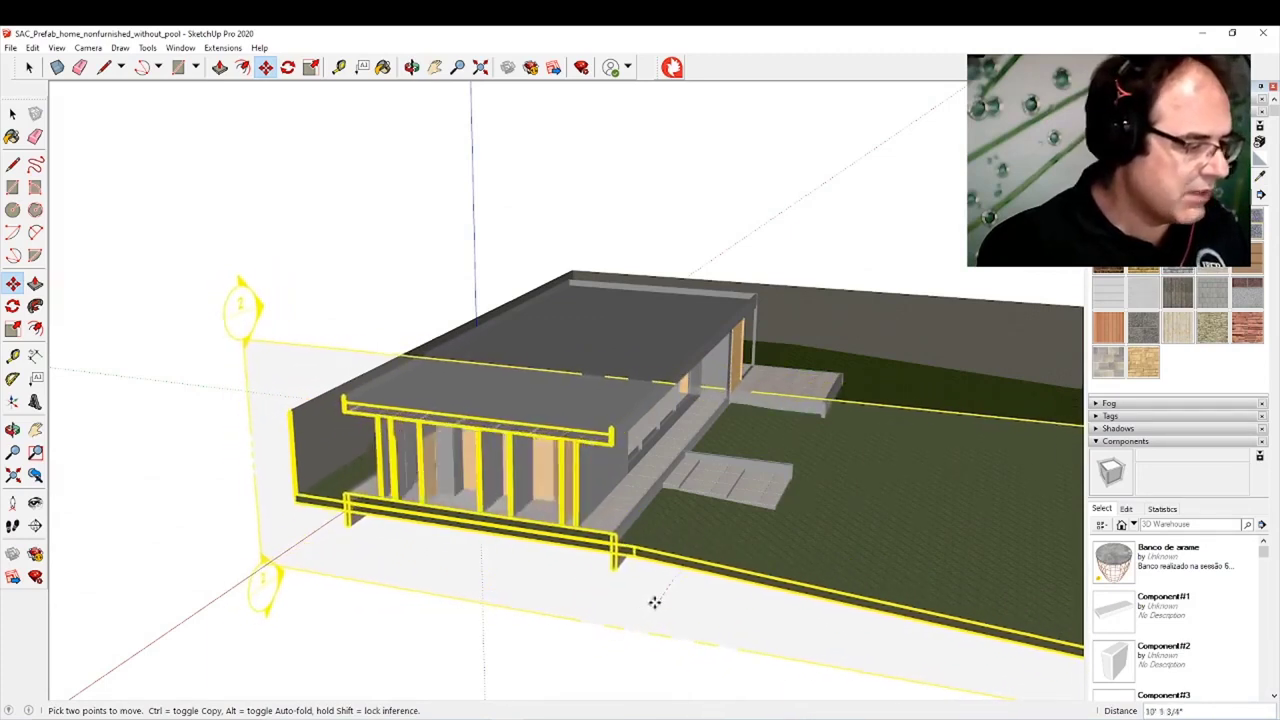
scroll(640, 621, down, 1)
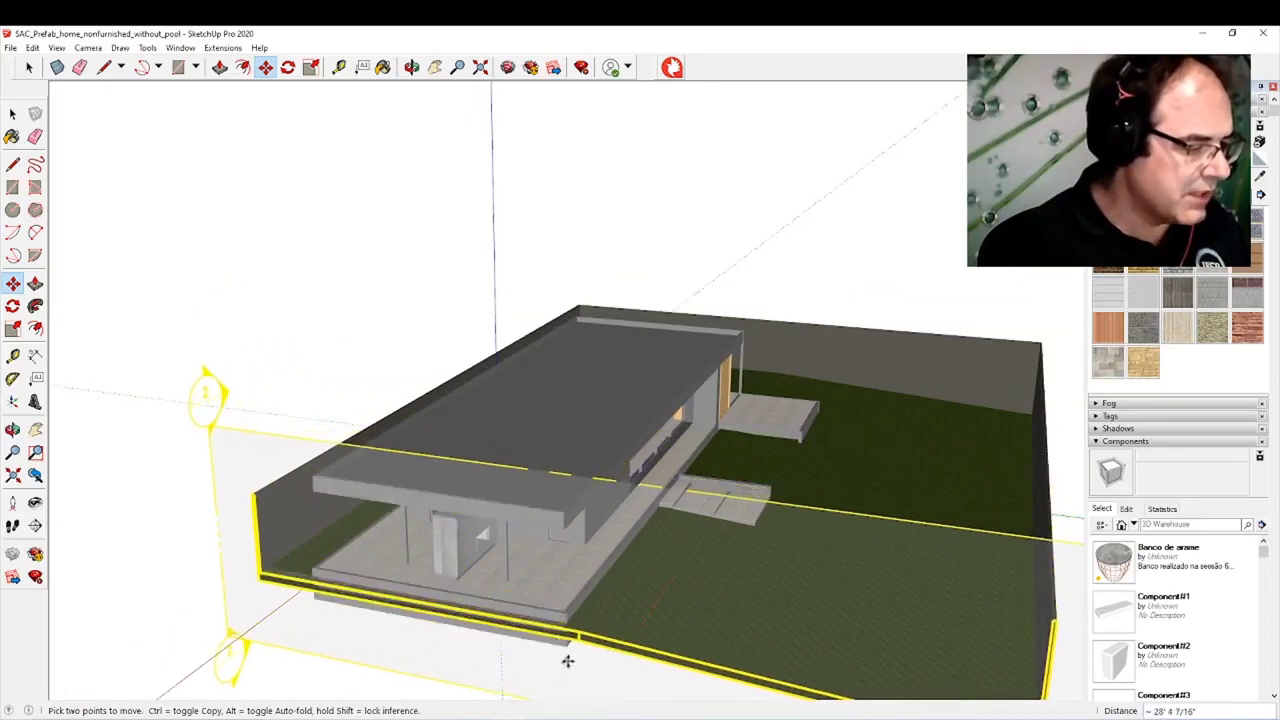
click(568, 661)
Step: Delete the section plane from the model
middle_drag(569, 658, 582, 600)
scroll(459, 368, up, 2)
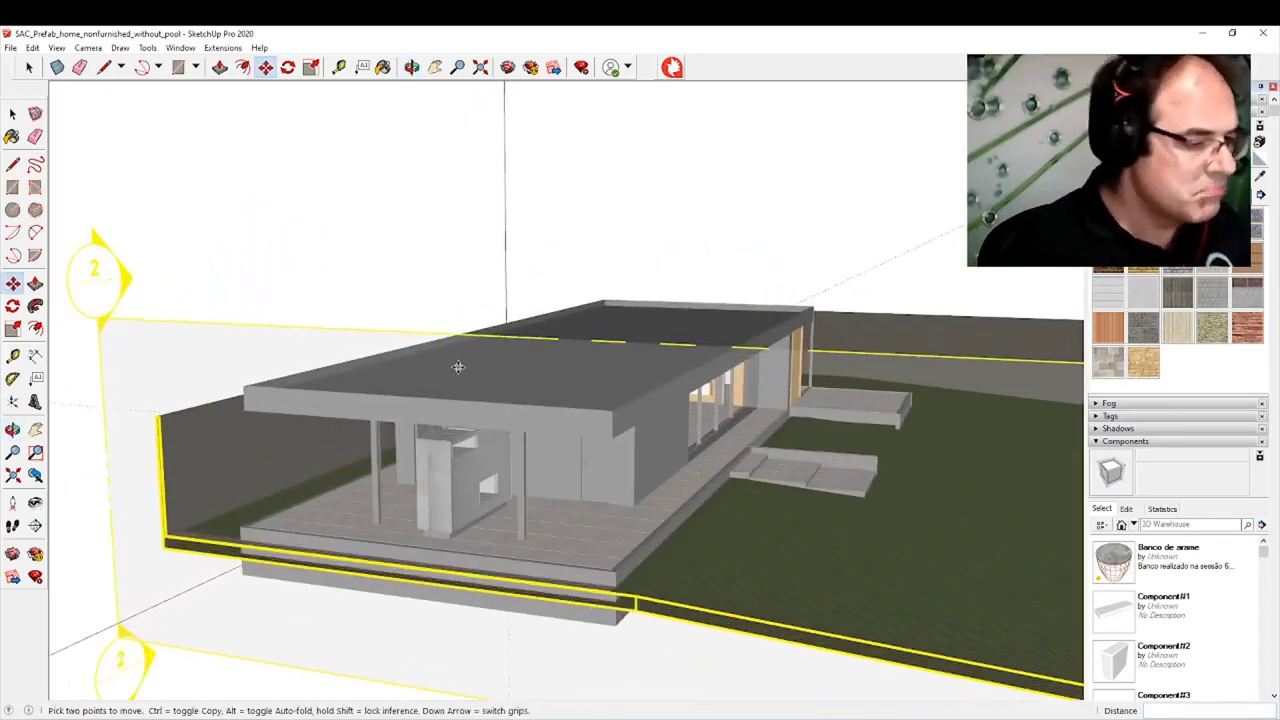
scroll(290, 352, down, 3)
key(space)
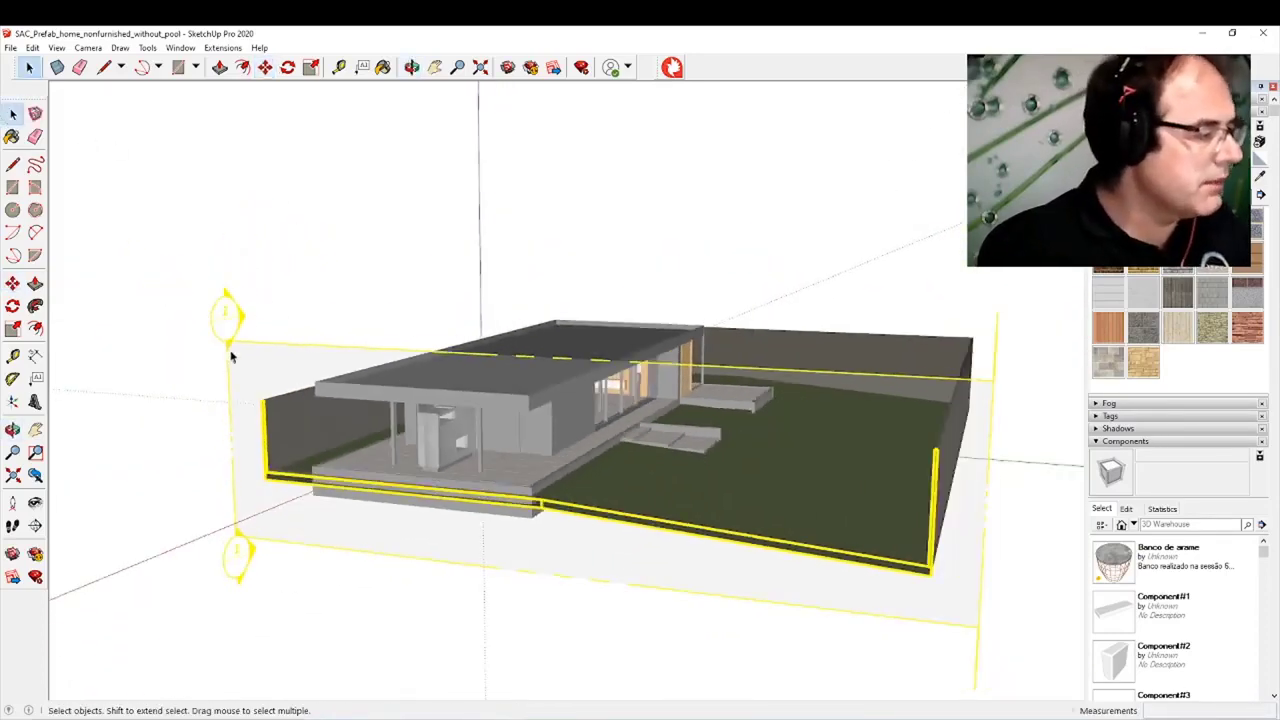
key(Delete)
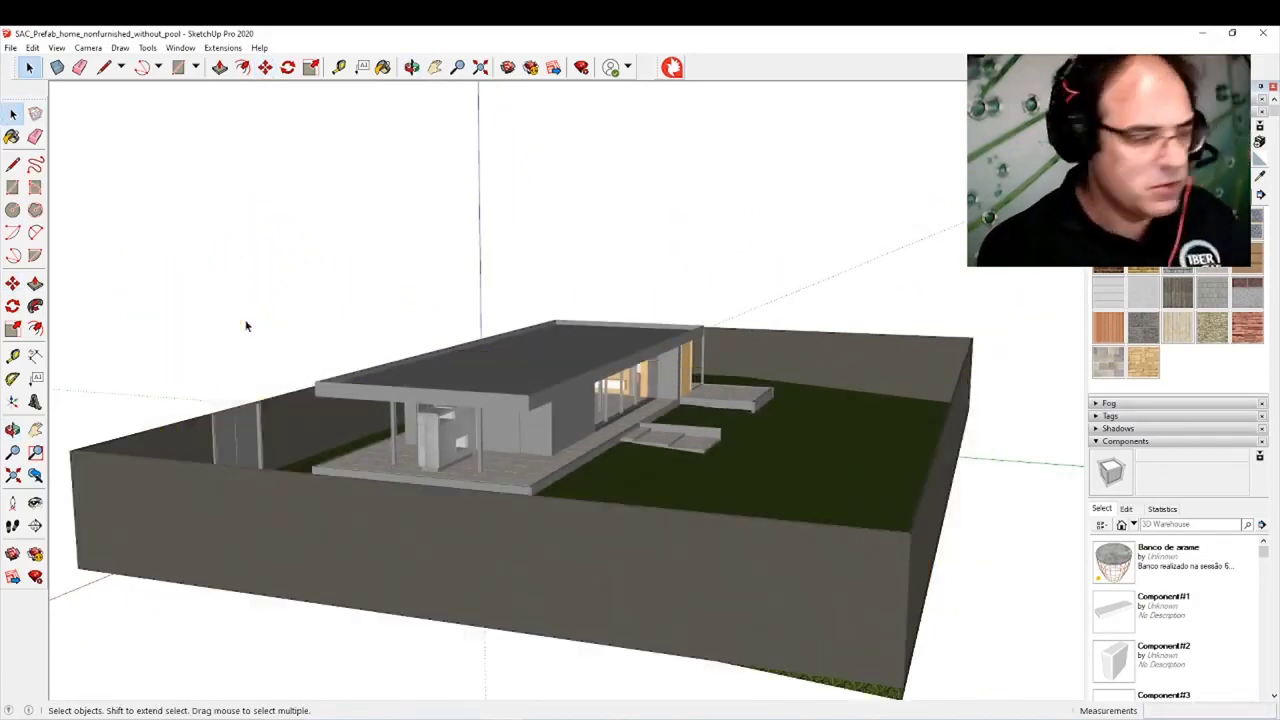
Step: Turn on the display of hidden geometry for the house model
middle_drag(486, 403, 443, 528)
scroll(340, 337, up, 2)
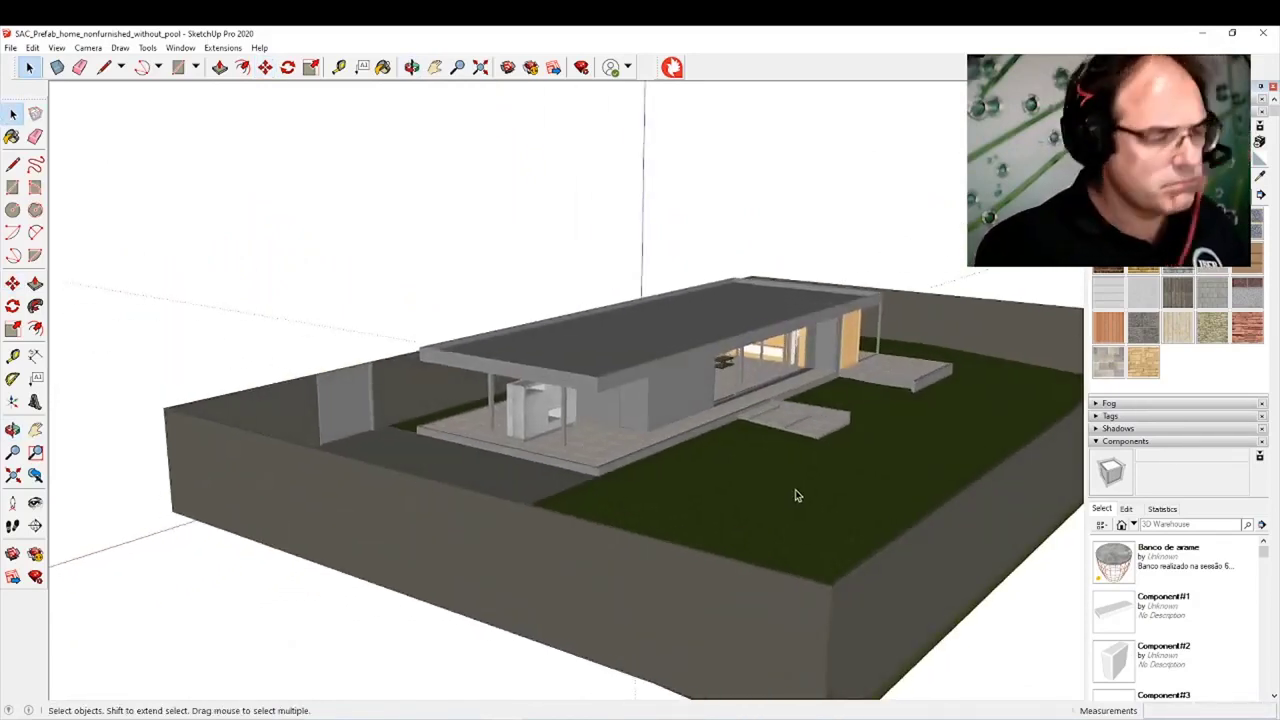
scroll(800, 470, up, 3)
middle_drag(817, 471, 630, 353)
scroll(523, 336, up, 5)
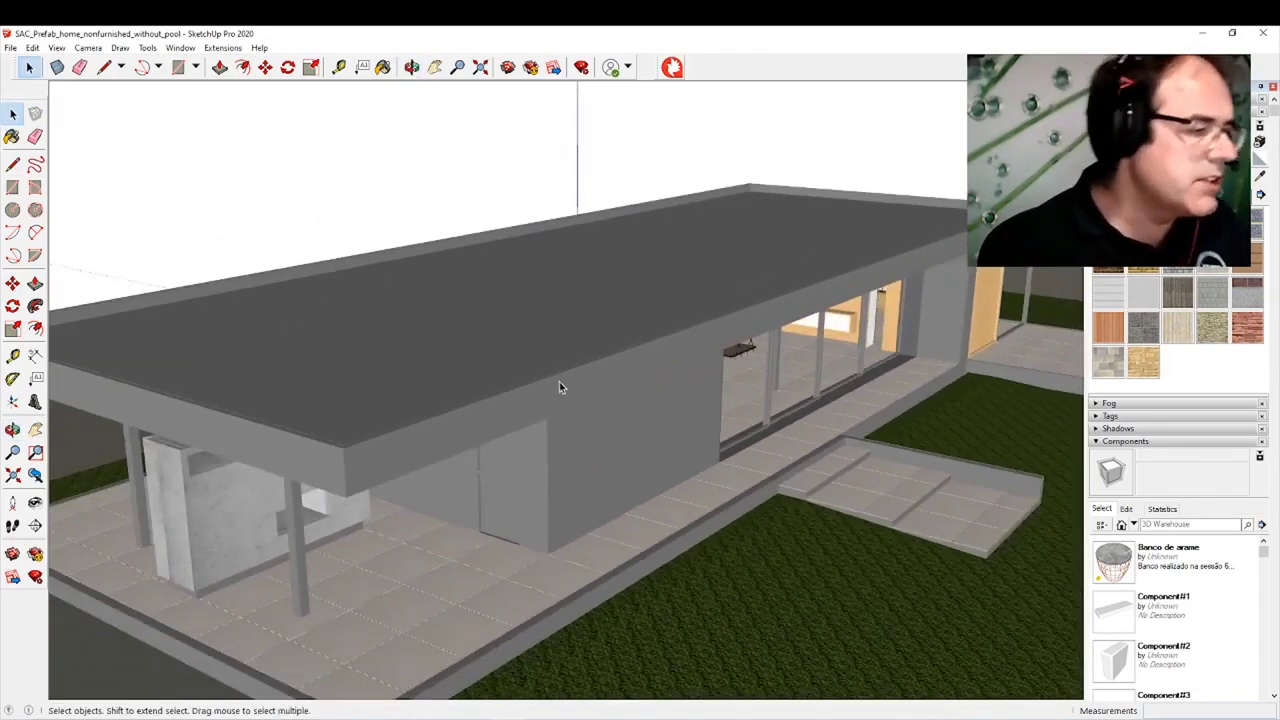
scroll(560, 382, up, 5)
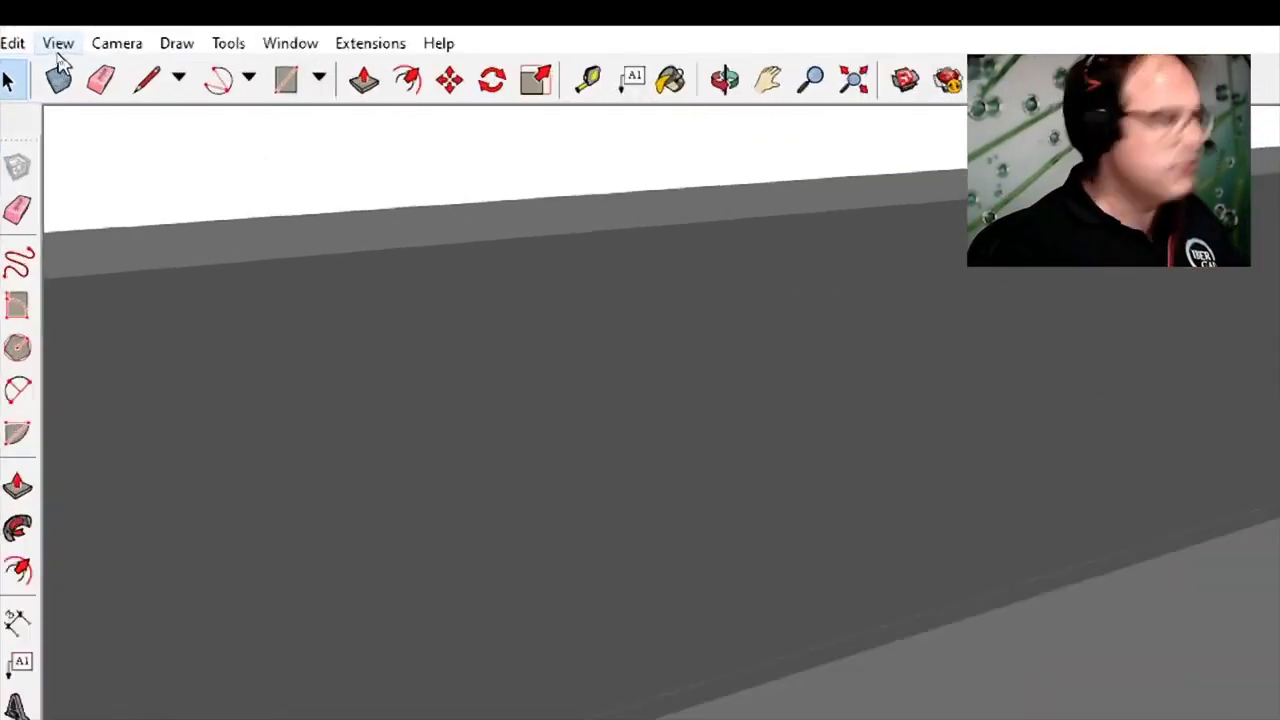
click(57, 48)
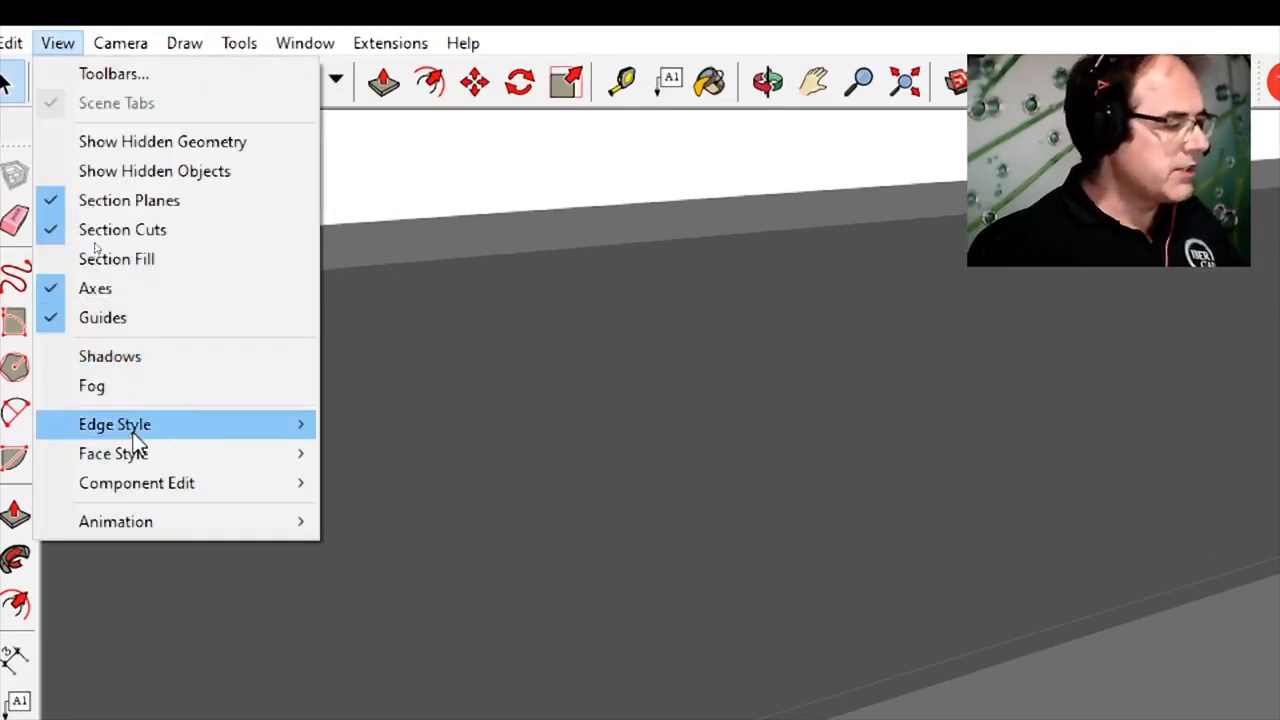
mouse_move(135, 430)
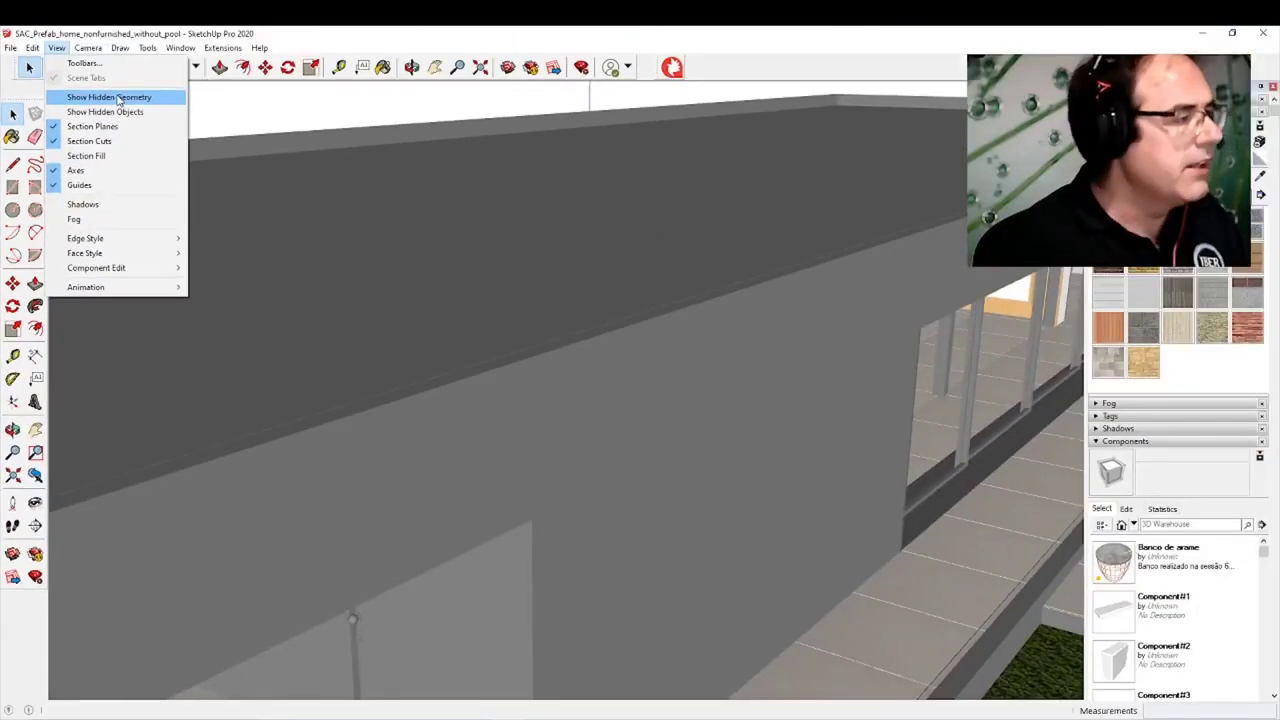
click(234, 72)
Step: Examine the edges of the facade, terrace and glazed living room with hidden geometry shown
scroll(489, 337, down, 4)
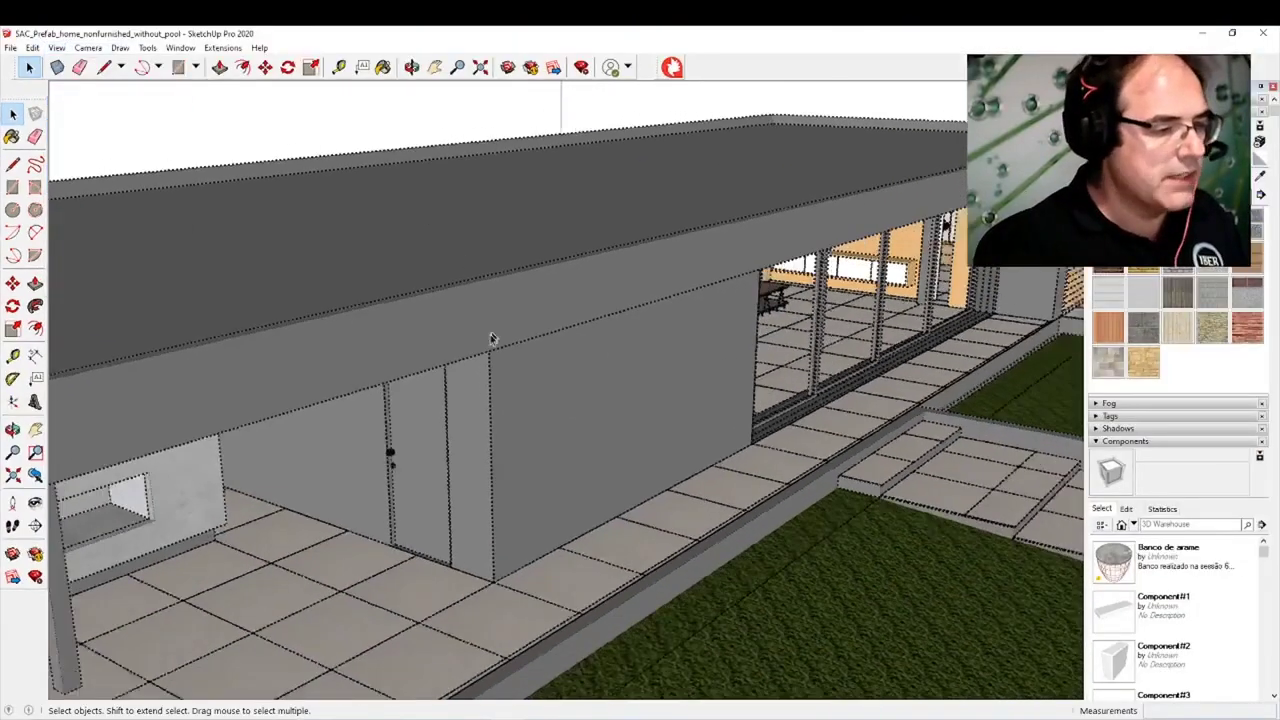
middle_drag(489, 337, 466, 423)
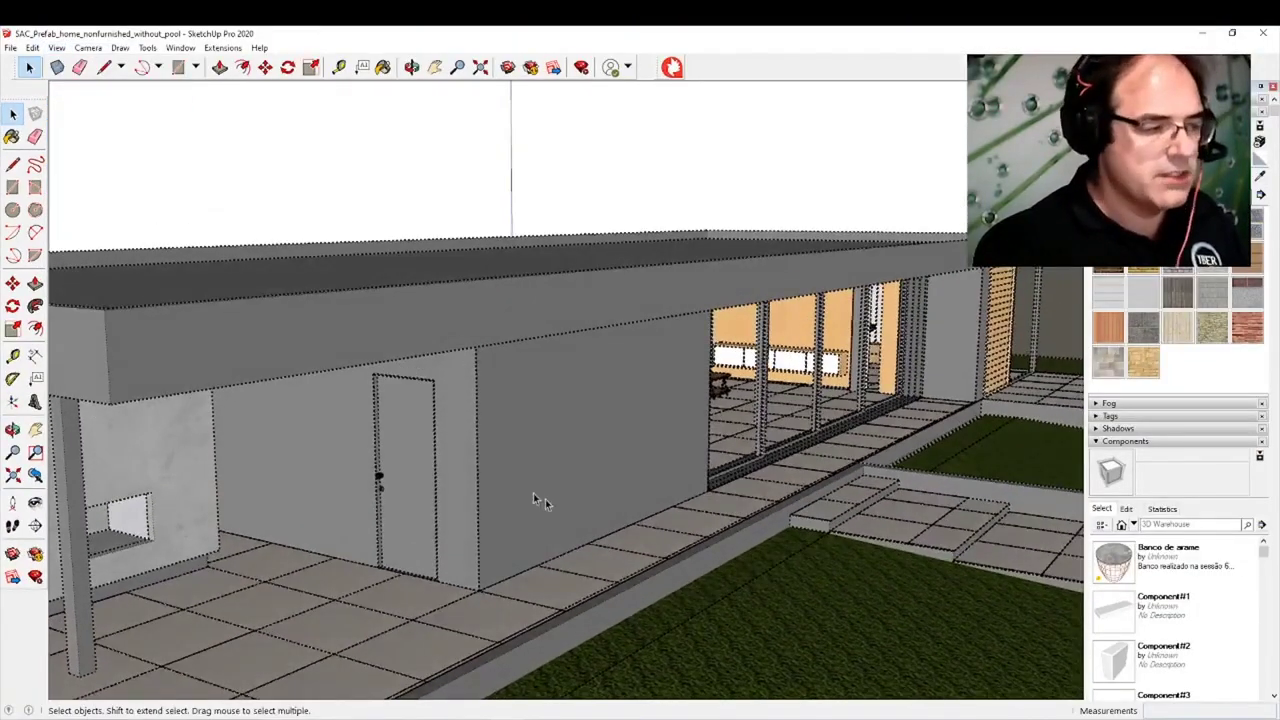
scroll(530, 510, up, 5)
scroll(490, 538, down, 3)
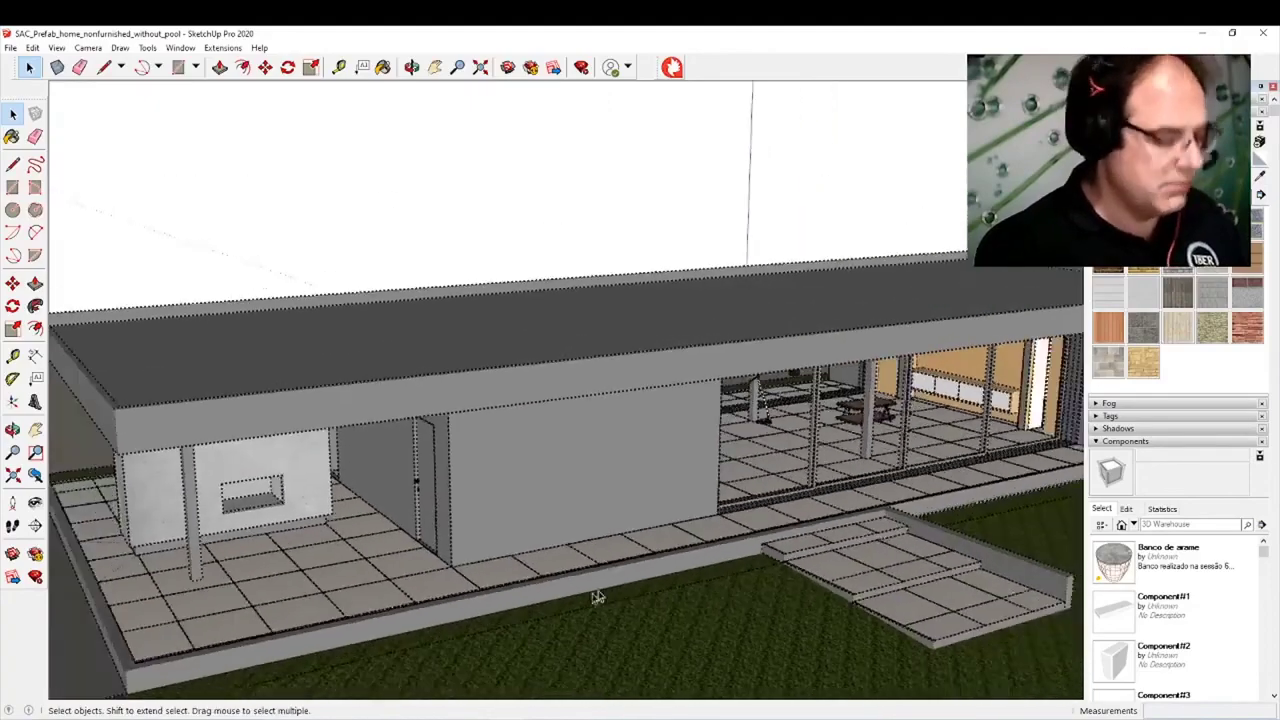
shift+middle_drag(597, 594, 238, 595)
scroll(540, 401, up, 1)
scroll(540, 401, up, 8)
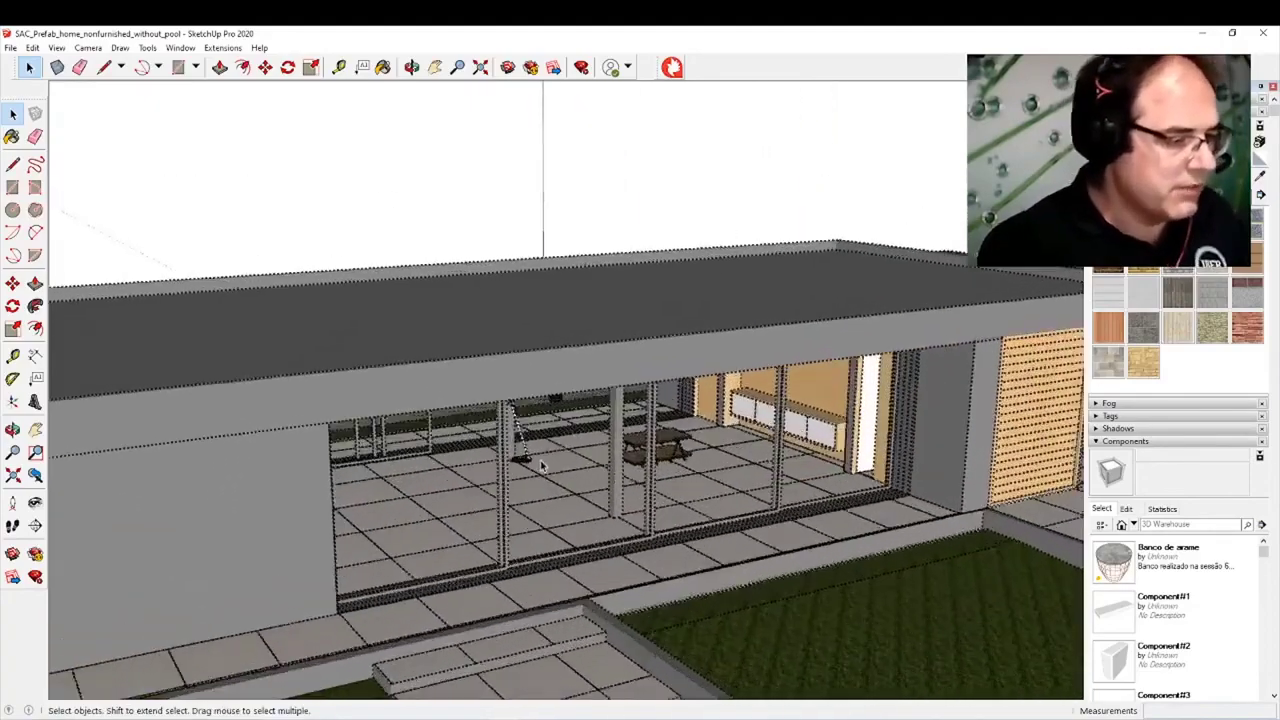
scroll(546, 470, up, 2)
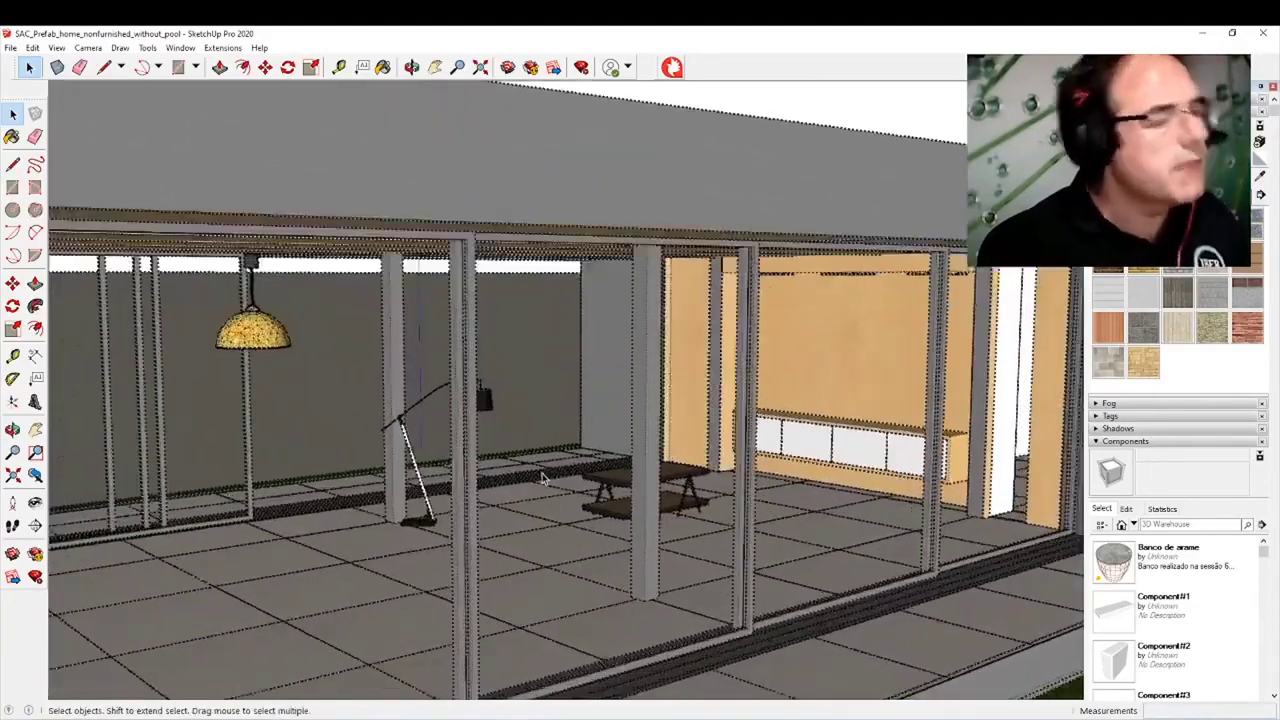
scroll(540, 480, down, 2)
middle_drag(533, 484, 538, 455)
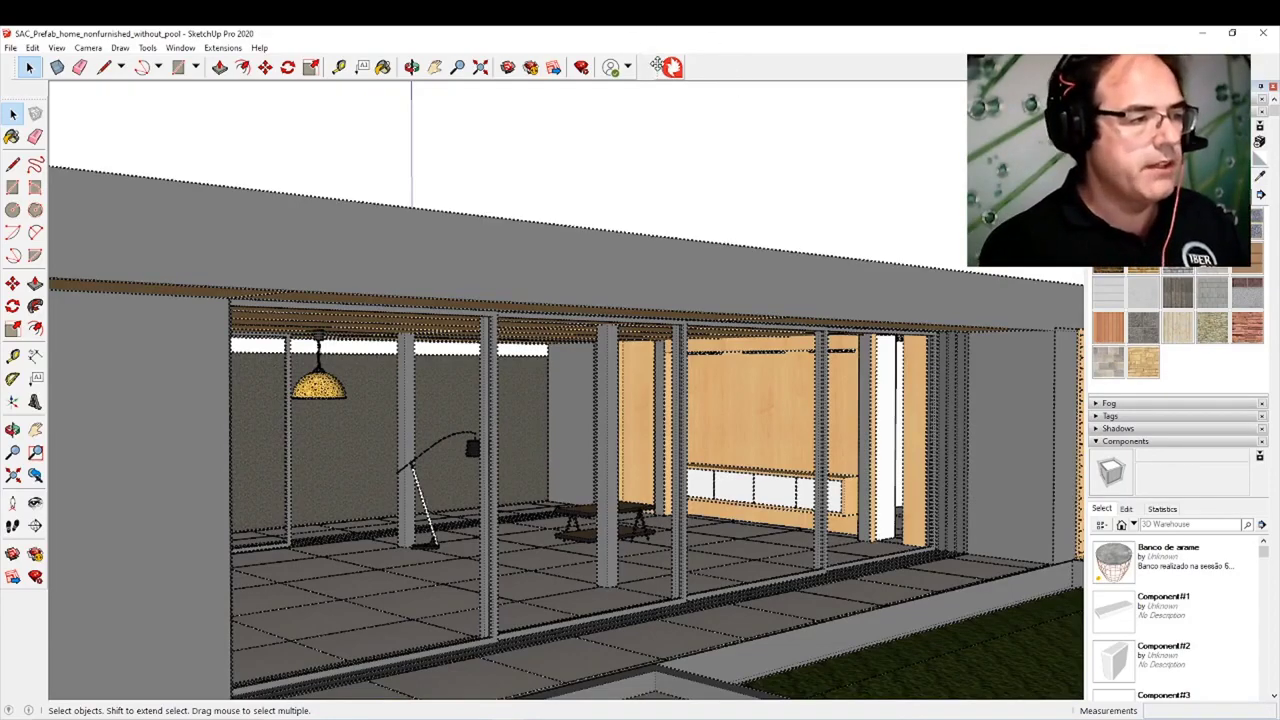
Step: Undock the ARCHLine.XP LIVE toolbar into the drawing area and launch the model in ARCHLine.XP LIVE
drag(657, 67, 597, 144)
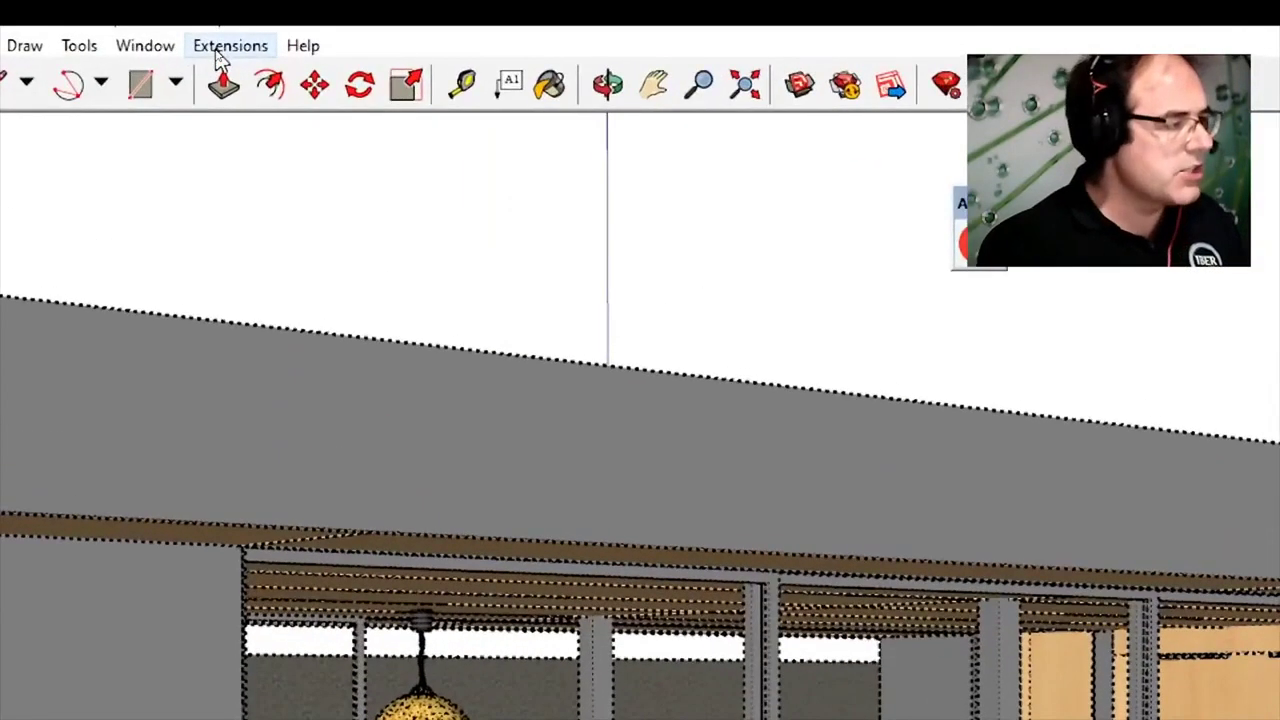
click(221, 48)
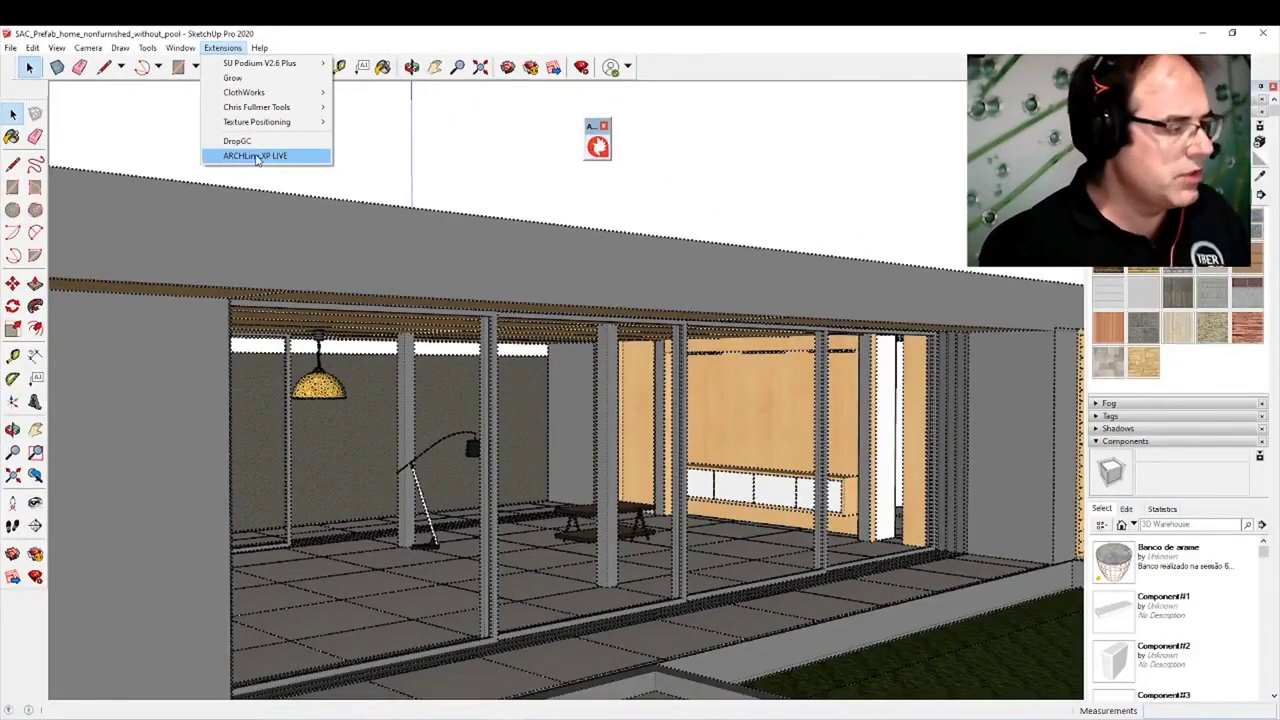
click(598, 148)
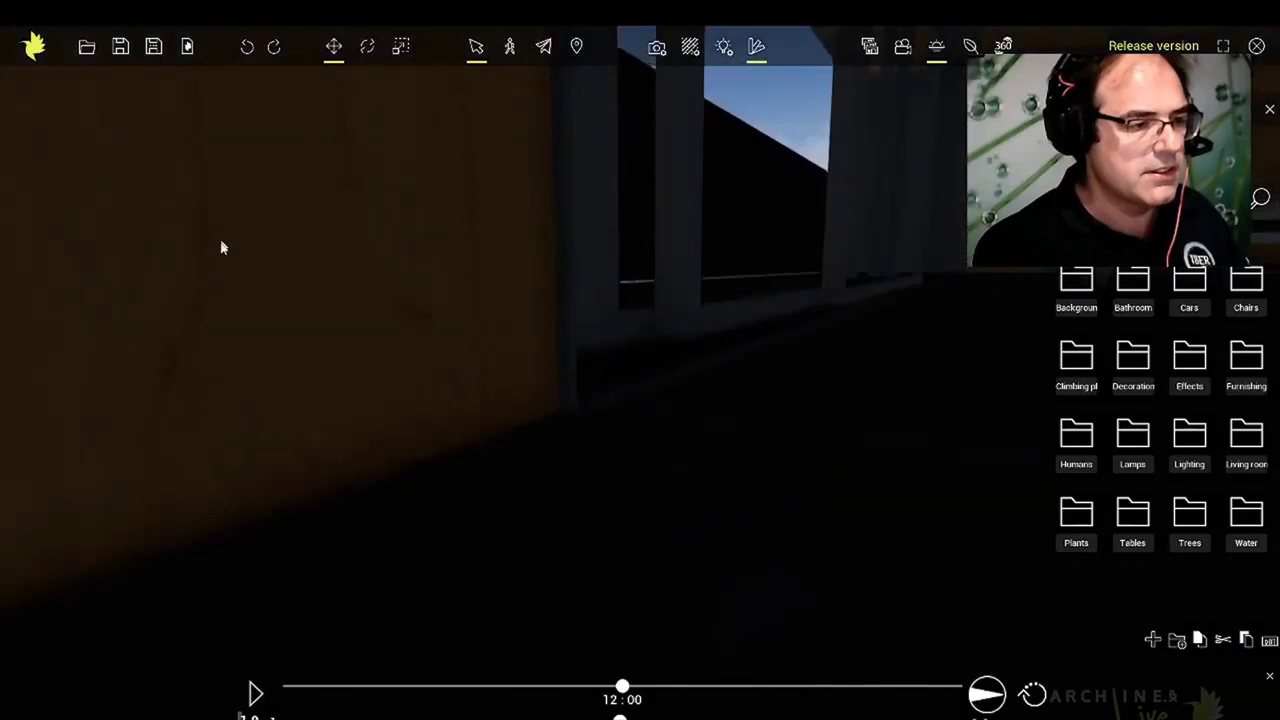
Step: Set the time of day to 16:51 for the living room scene and shift the date slightly earlier
middle_drag(223, 247, 1, 323)
middle_drag(455, 290, 395, 383)
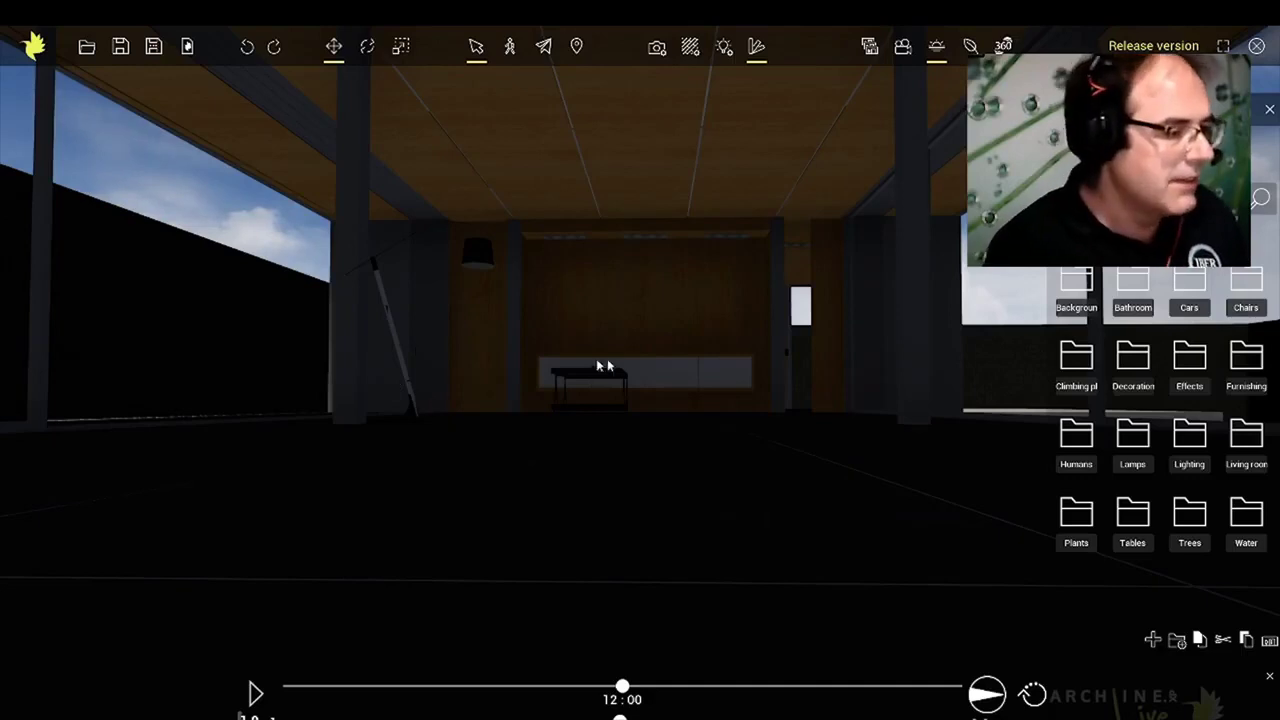
middle_drag(621, 362, 636, 361)
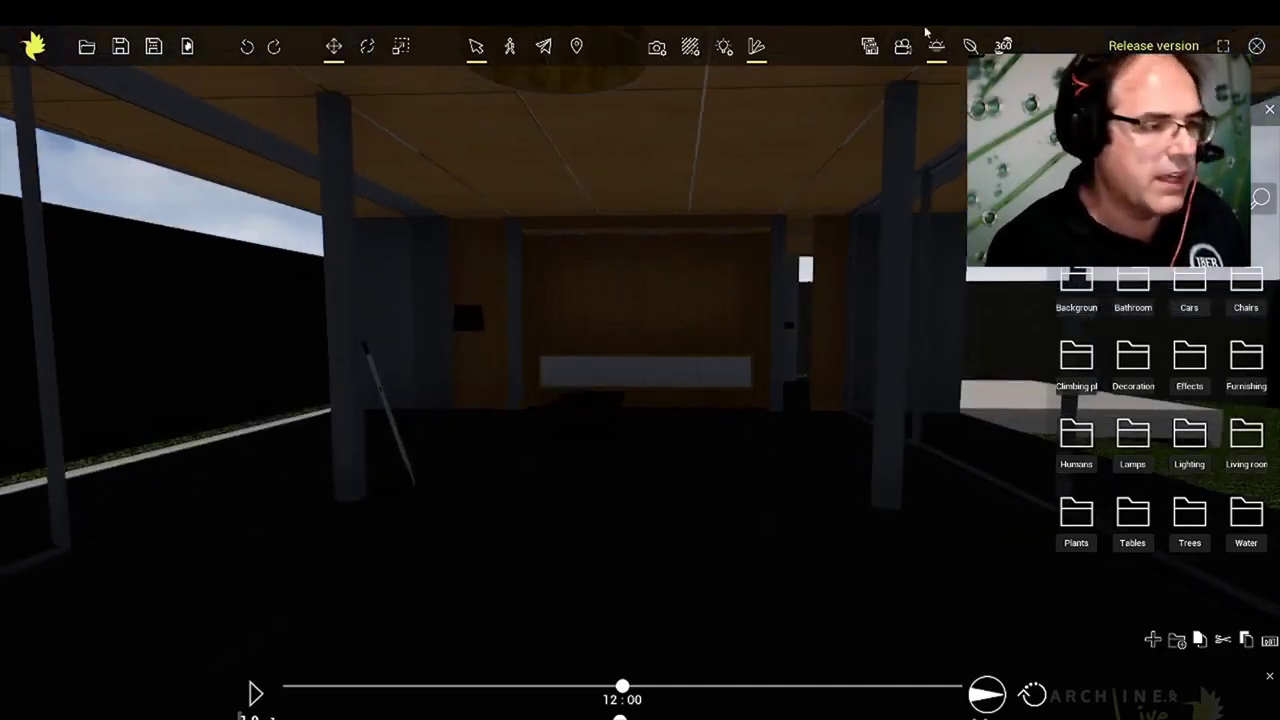
click(629, 688)
drag(629, 688, 759, 686)
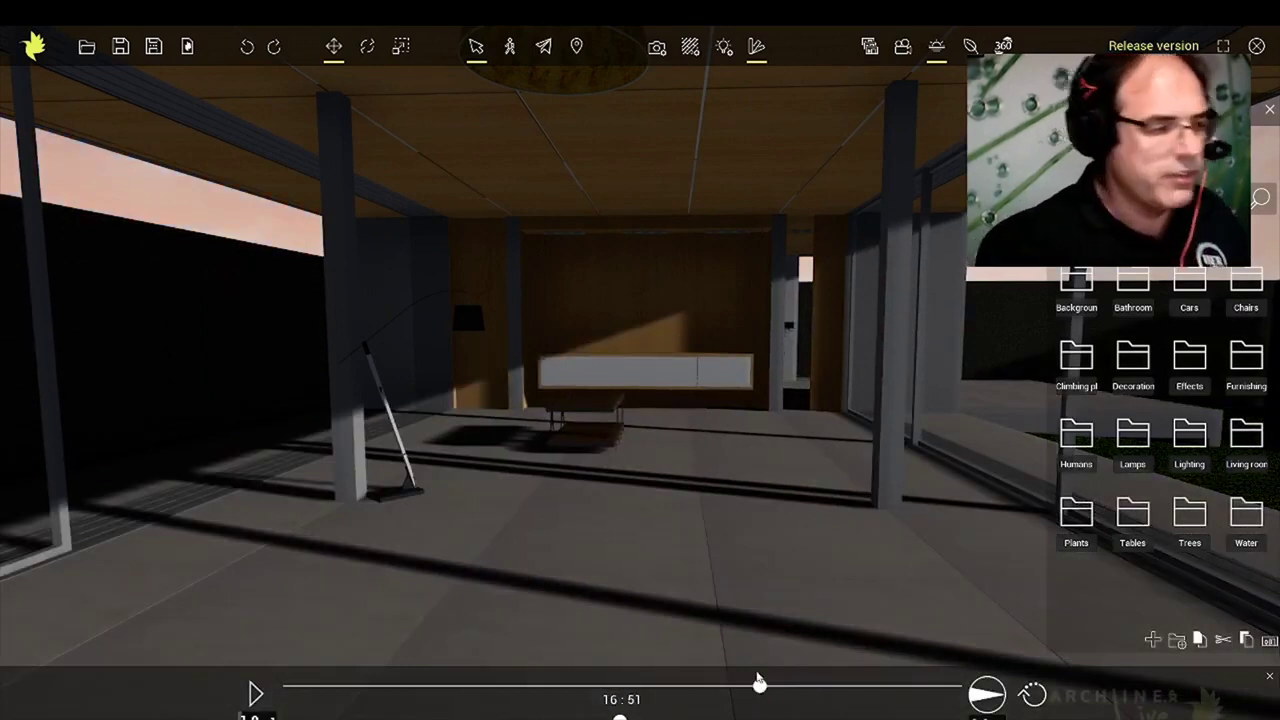
mouse_move(620, 718)
mouse_down()
mouse_move(452, 718)
mouse_move(611, 718)
mouse_up()
Step: Set the camera exposure to 25 for the interior view
scroll(656, 401, down, 3)
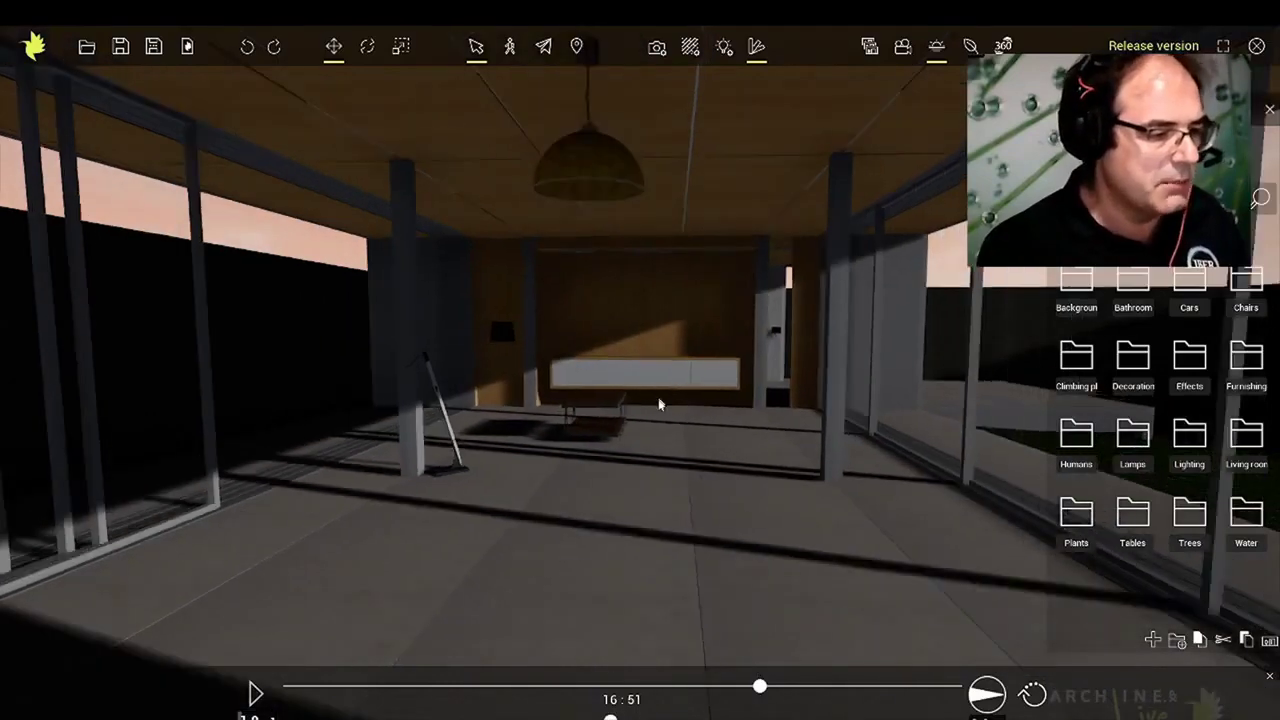
middle_drag(651, 424, 668, 436)
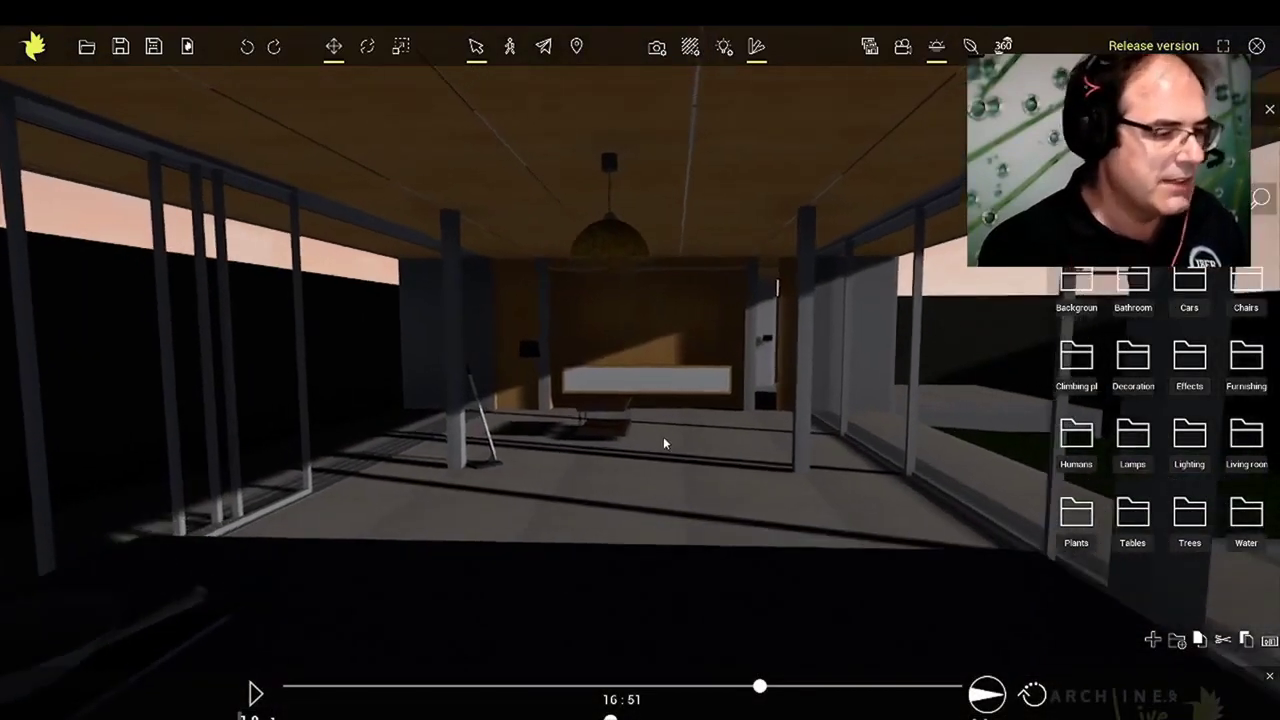
scroll(663, 436, down, 2)
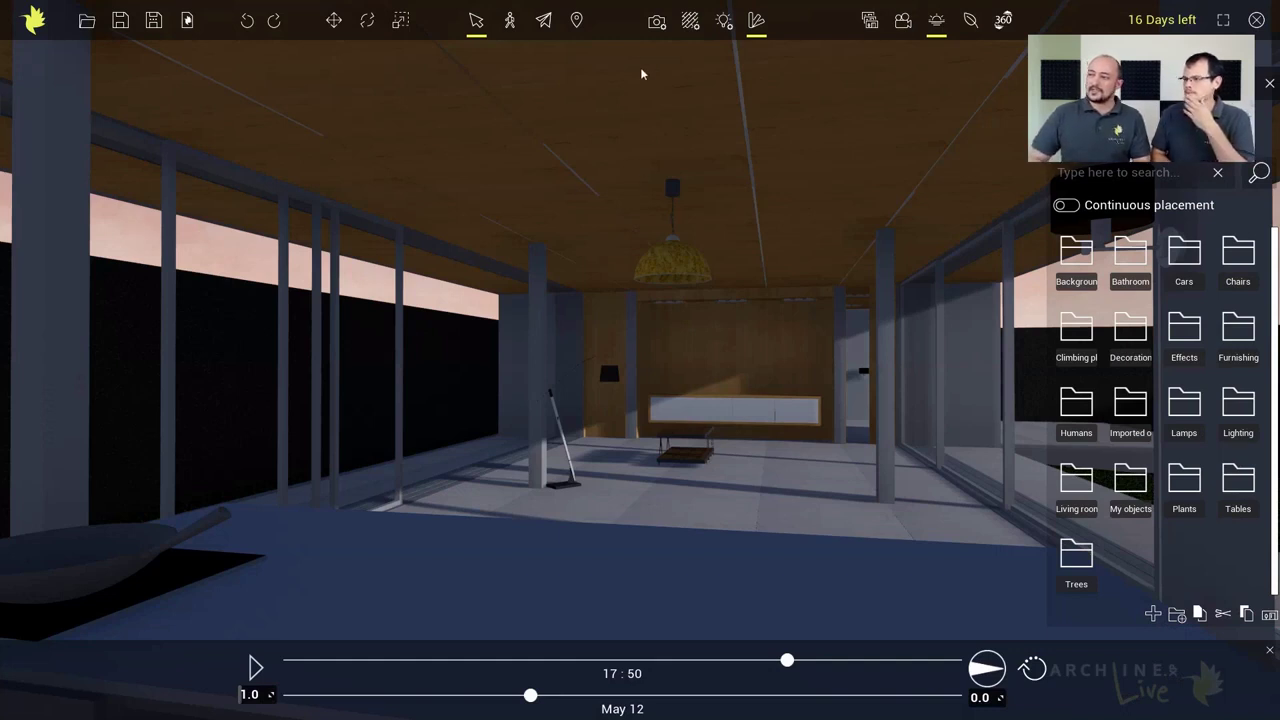
click(657, 20)
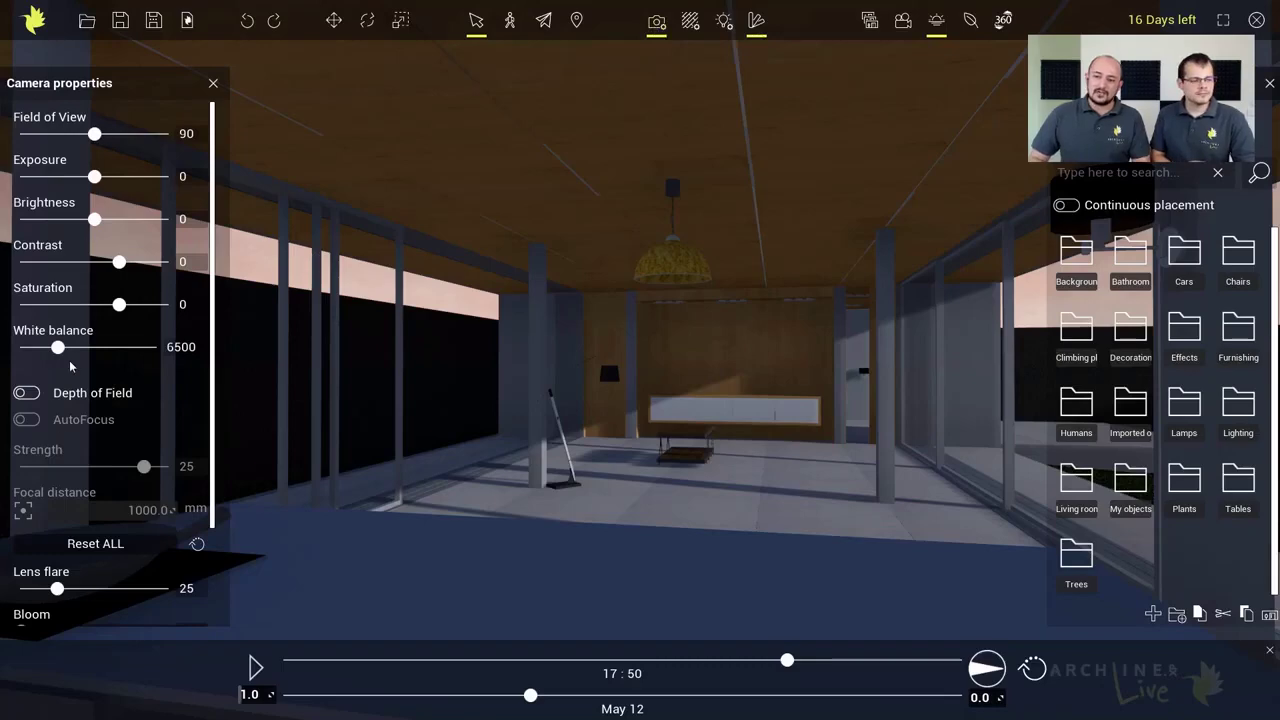
drag(94, 176, 113, 176)
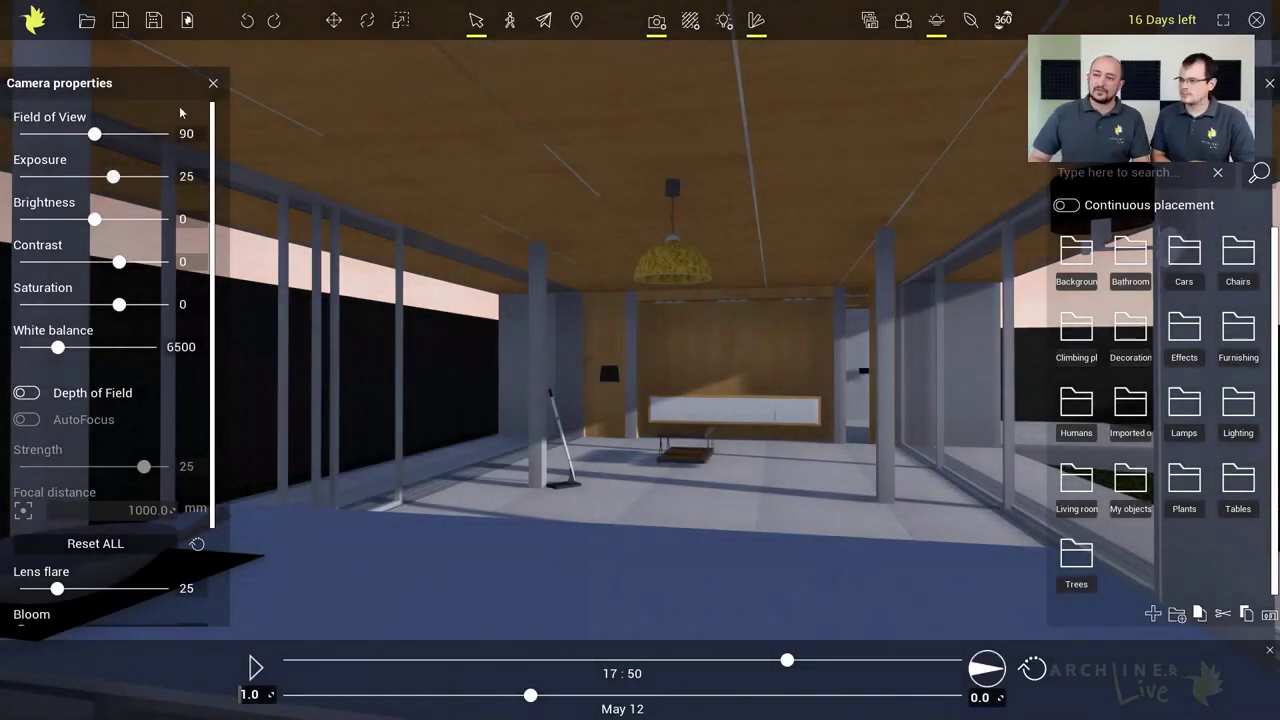
click(213, 84)
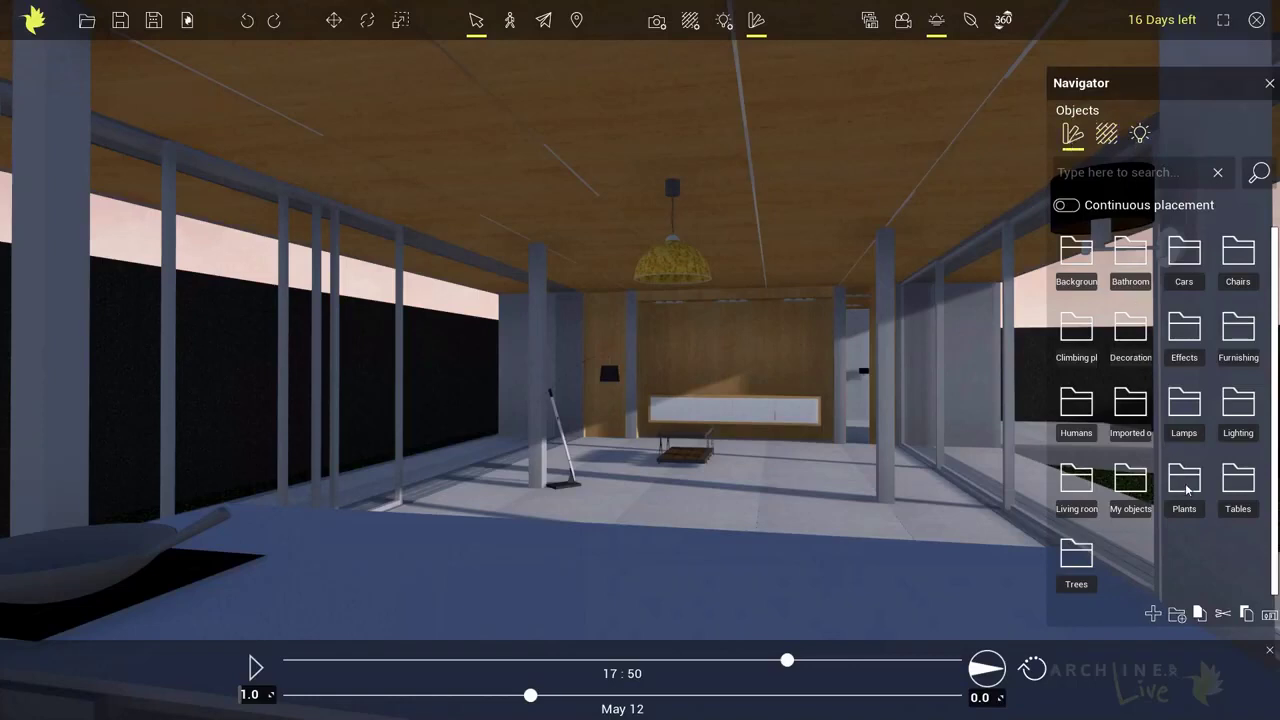
Step: Place the wide, flat plastic pendant lamp from the Lamps library on the ceiling near the kitchen hob
click(1187, 418)
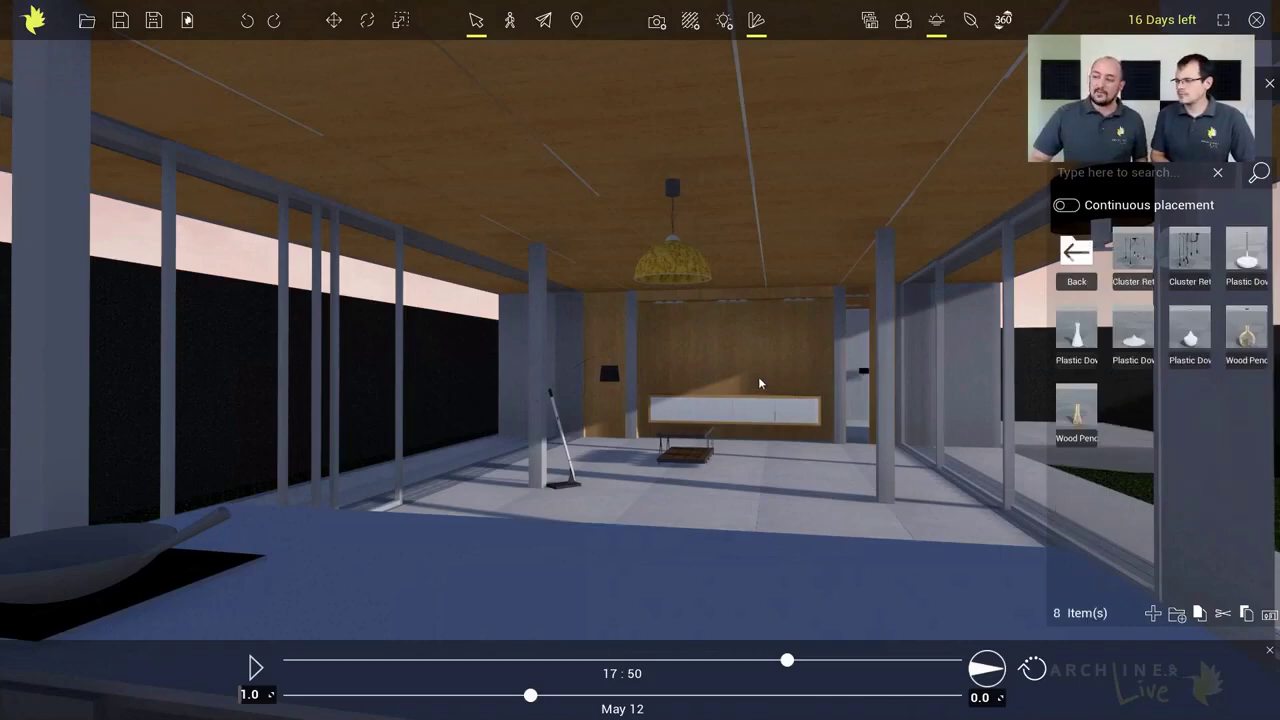
scroll(761, 381, down, 1)
right_drag(759, 376, 764, 346)
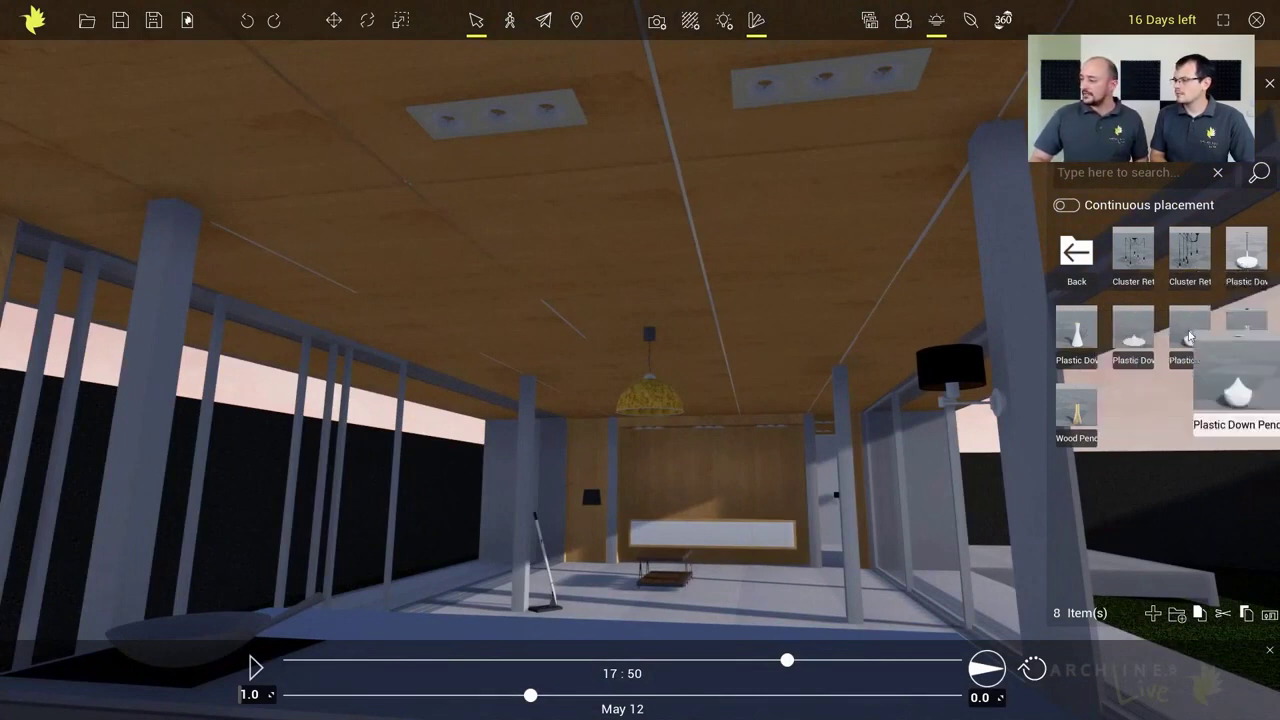
drag(1148, 346, 300, 160)
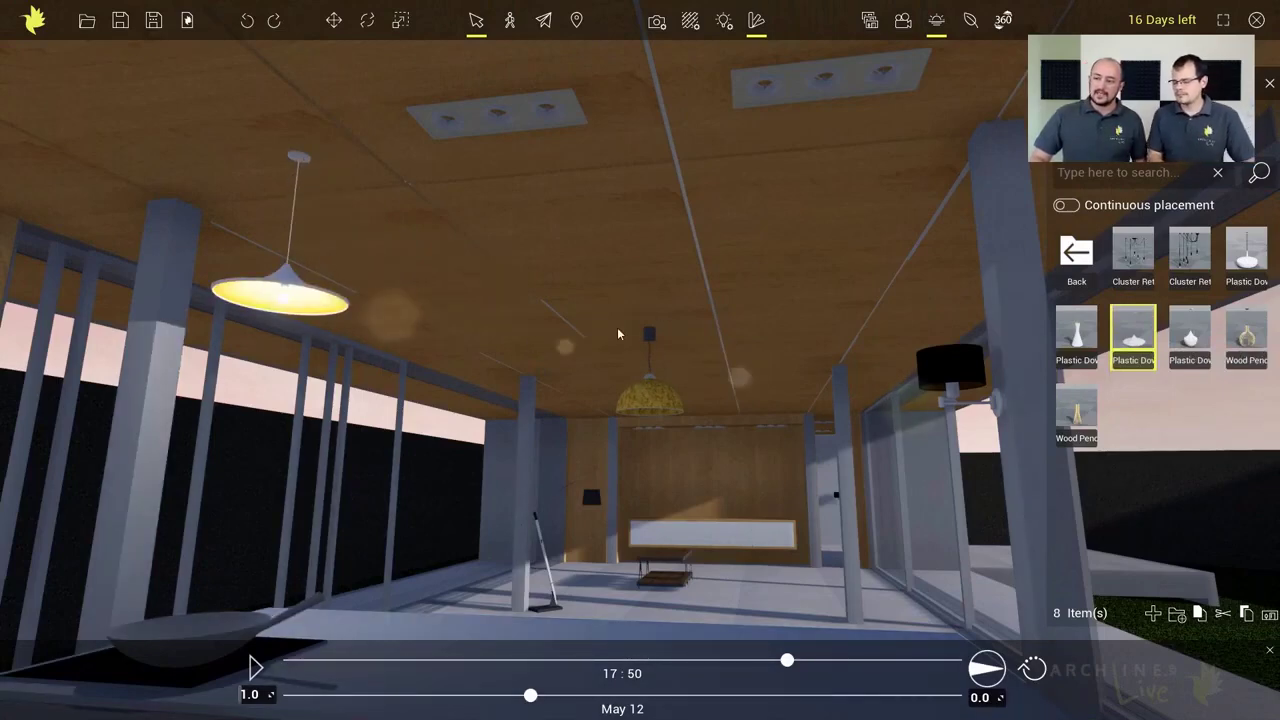
Step: Toggle the pendant lamp's PointLight off and on, and set its intensity to 1,451 lumens
right_drag(690, 280, 626, 327)
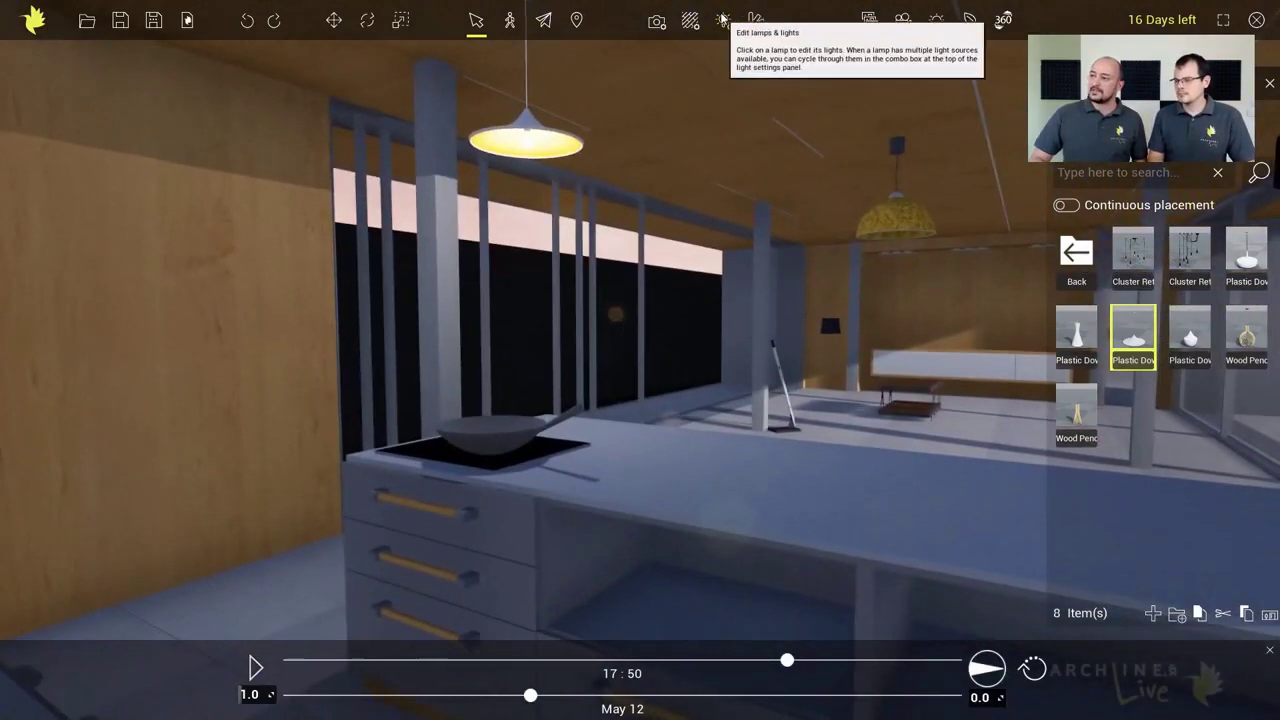
click(723, 20)
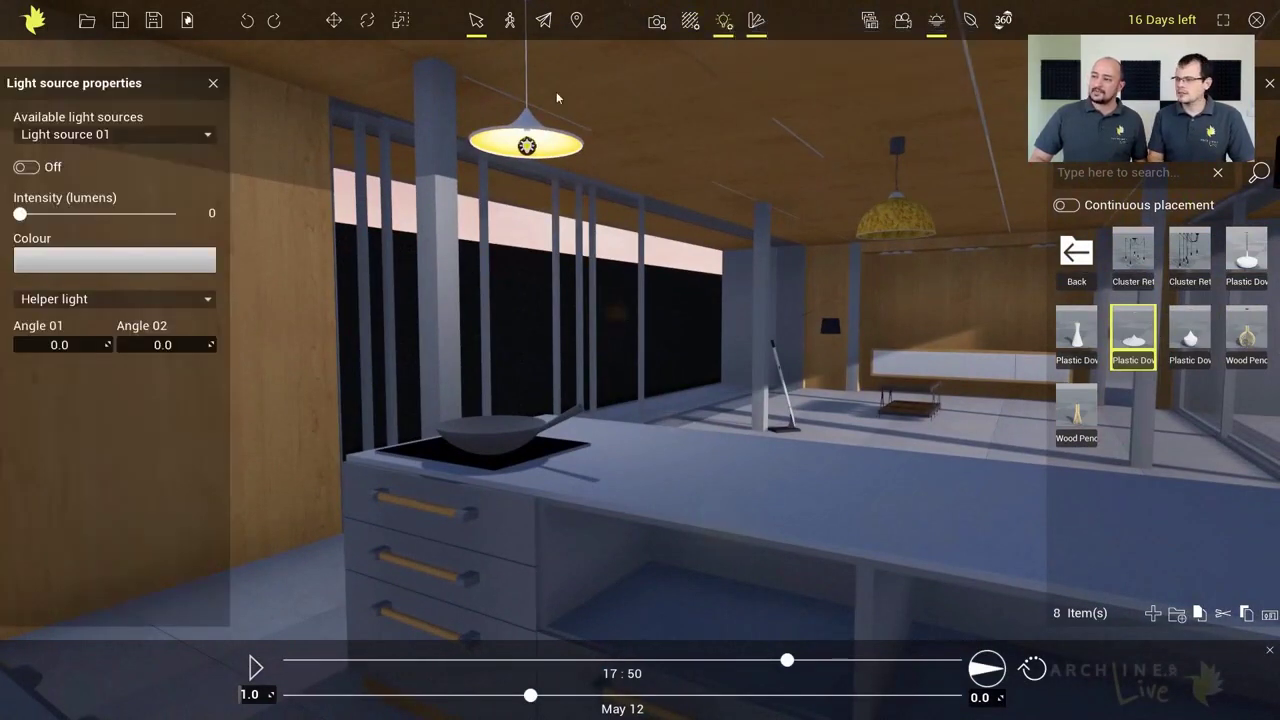
click(527, 147)
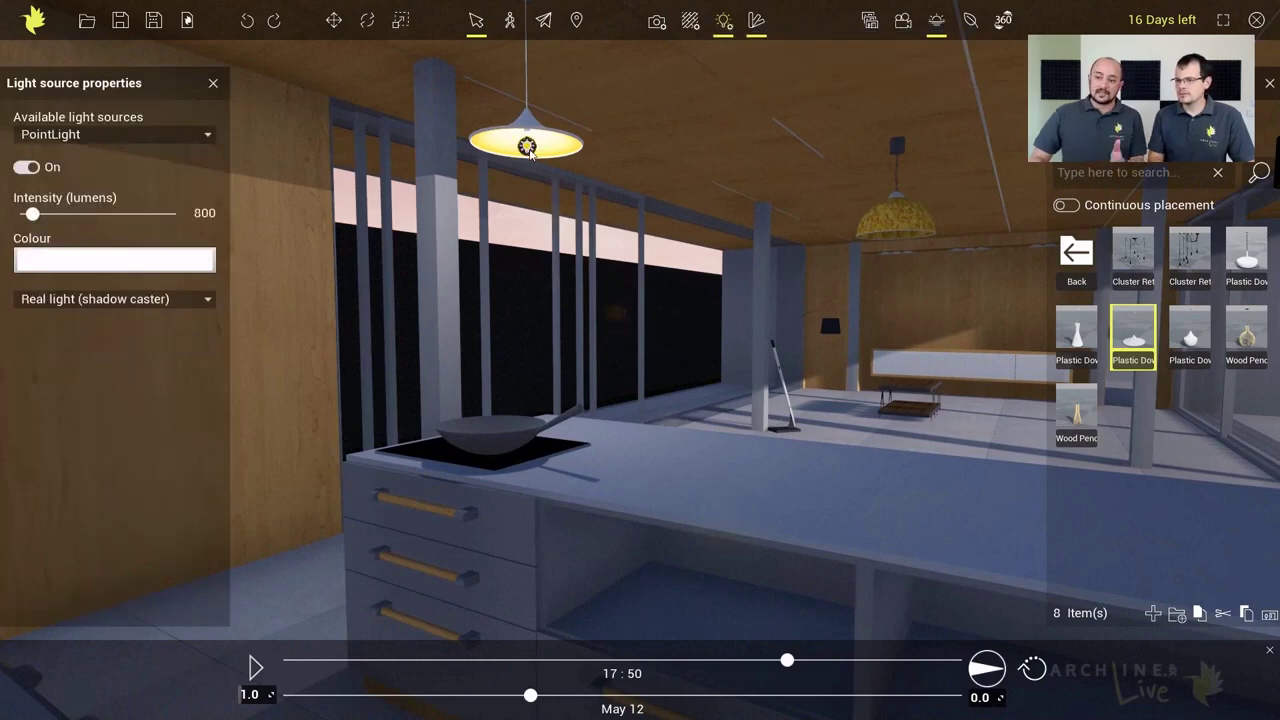
click(26, 167)
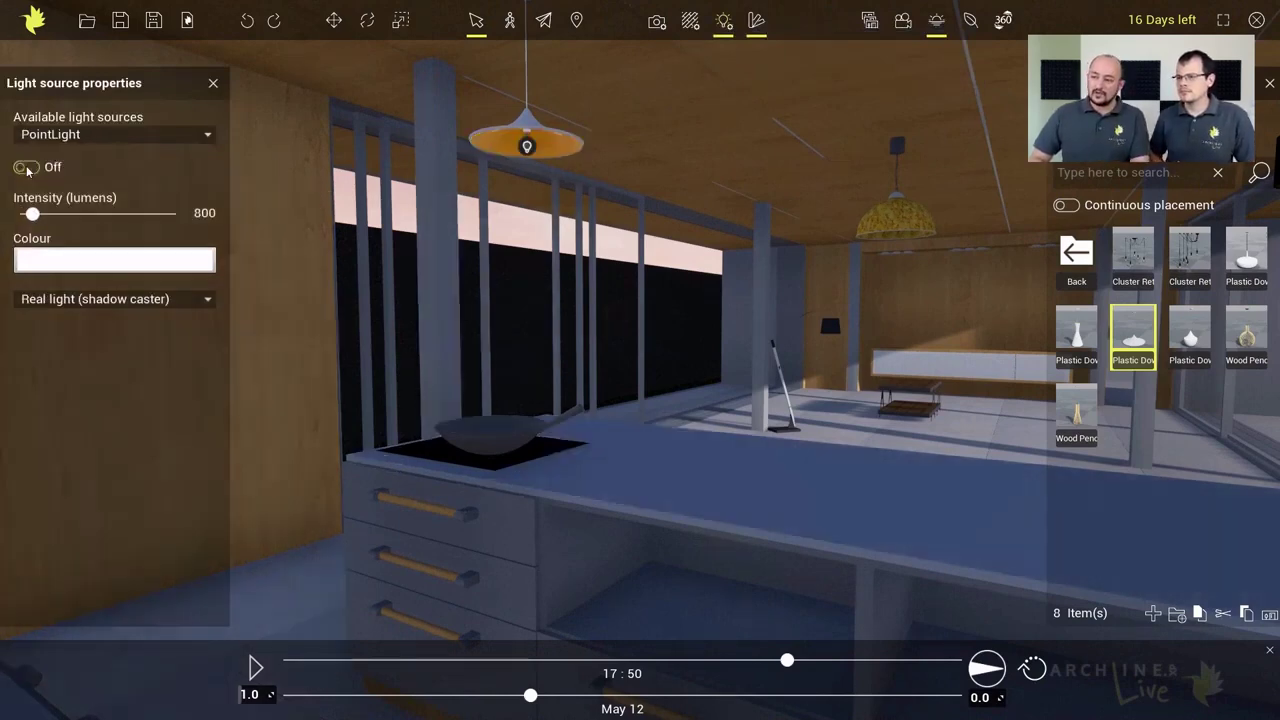
click(26, 167)
mouse_move(34, 214)
mouse_down()
mouse_move(64, 213)
mouse_move(47, 220)
mouse_up()
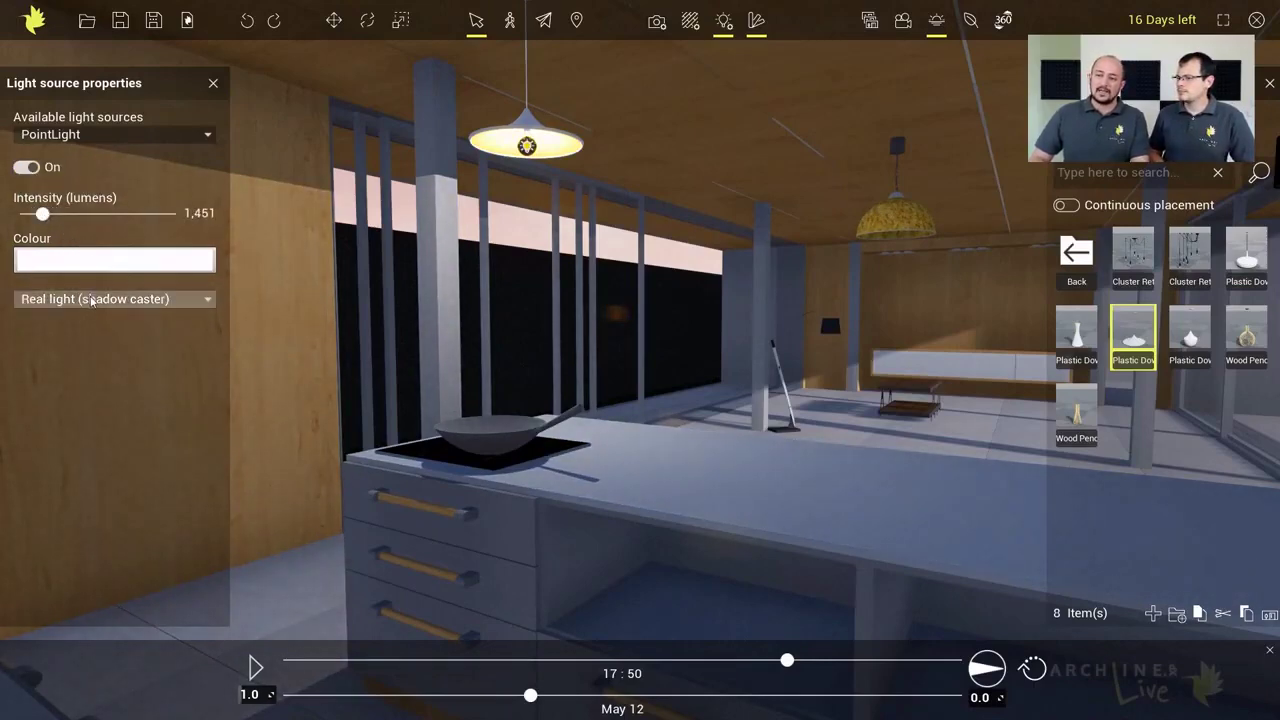
right_drag(601, 366, 582, 395)
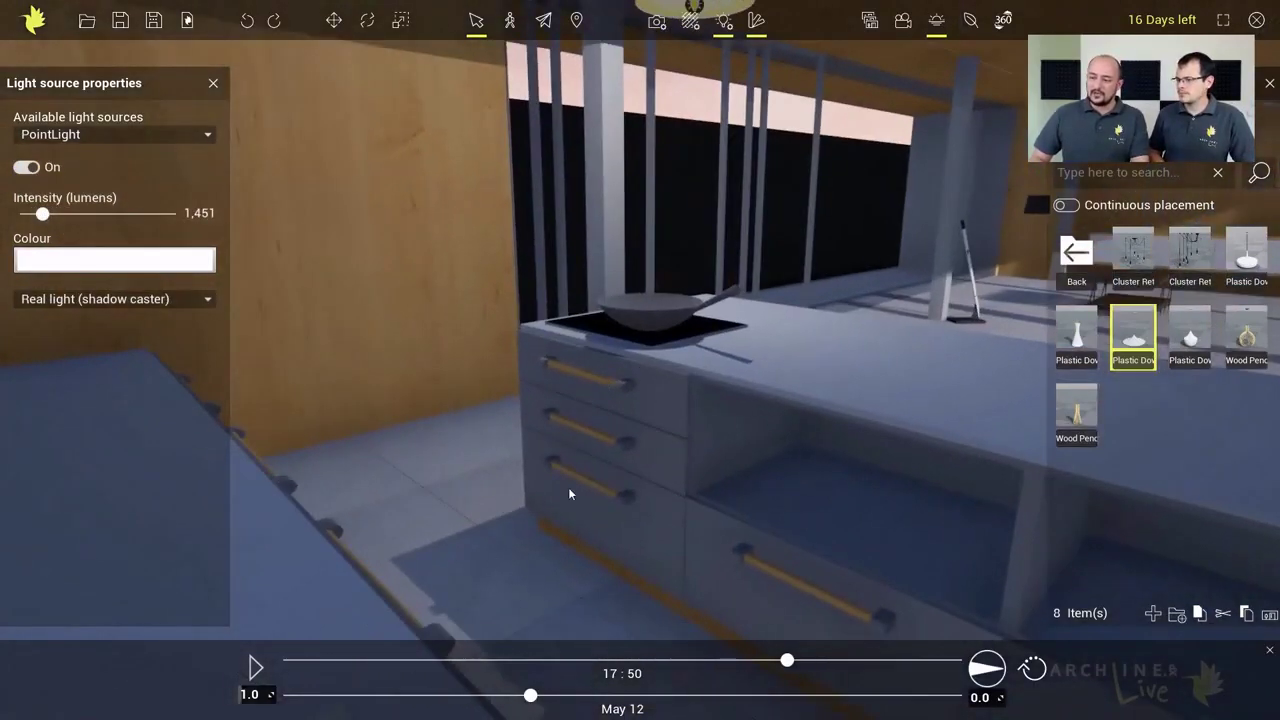
right_drag(569, 492, 662, 326)
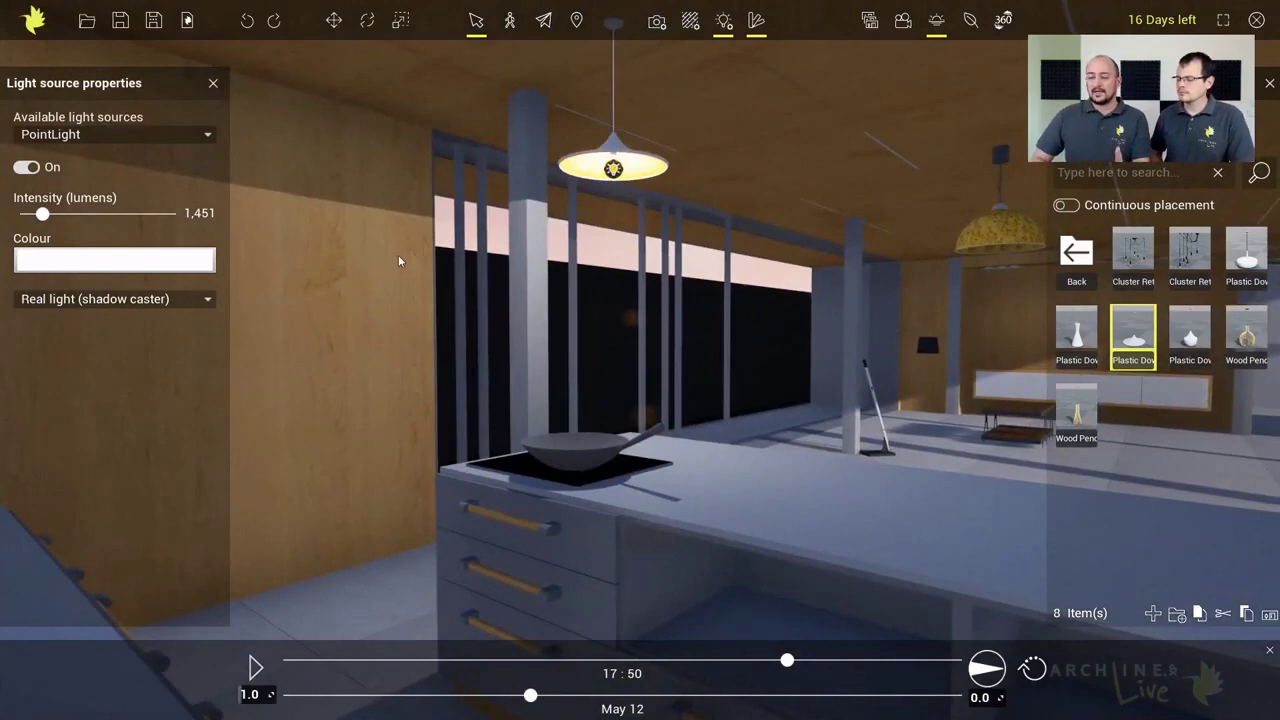
Step: Place a Small_spot_lamp from the Lighting library on the kitchen ceiling fixture above the double sink
right_drag(831, 320, 359, 354)
scroll(836, 354, up, 5)
scroll(371, 354, down, 5)
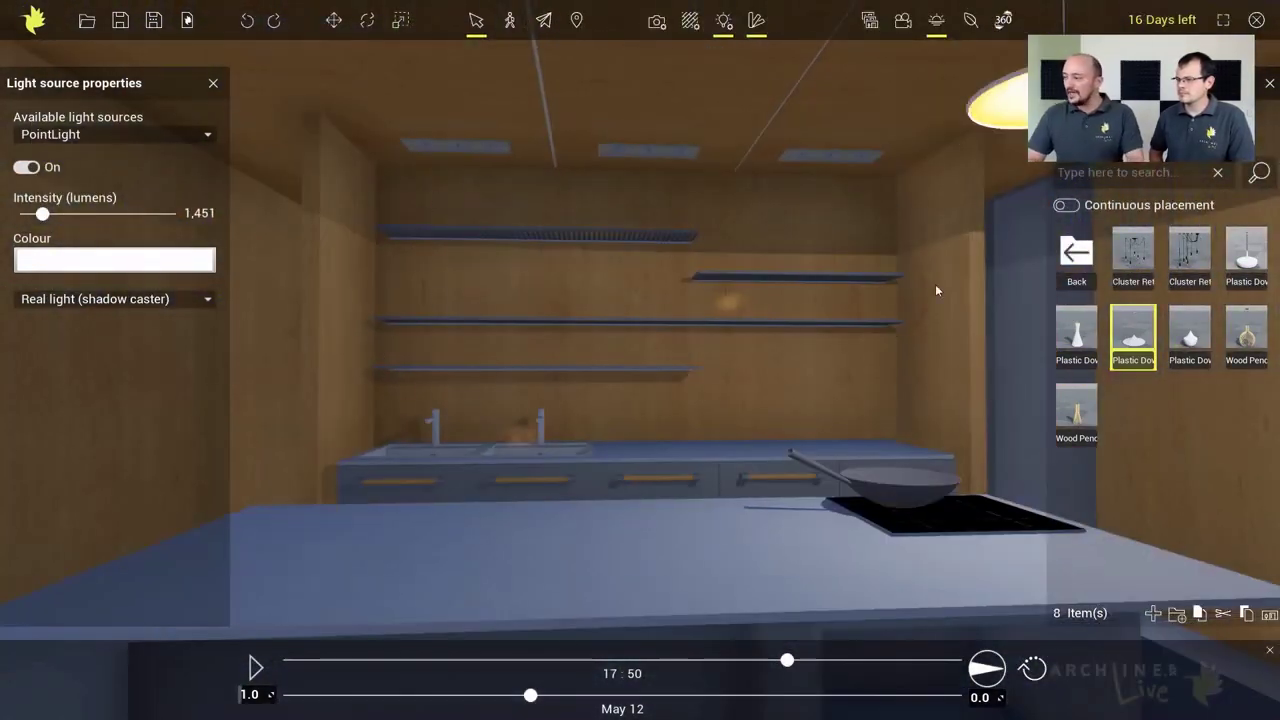
click(1077, 255)
click(1077, 258)
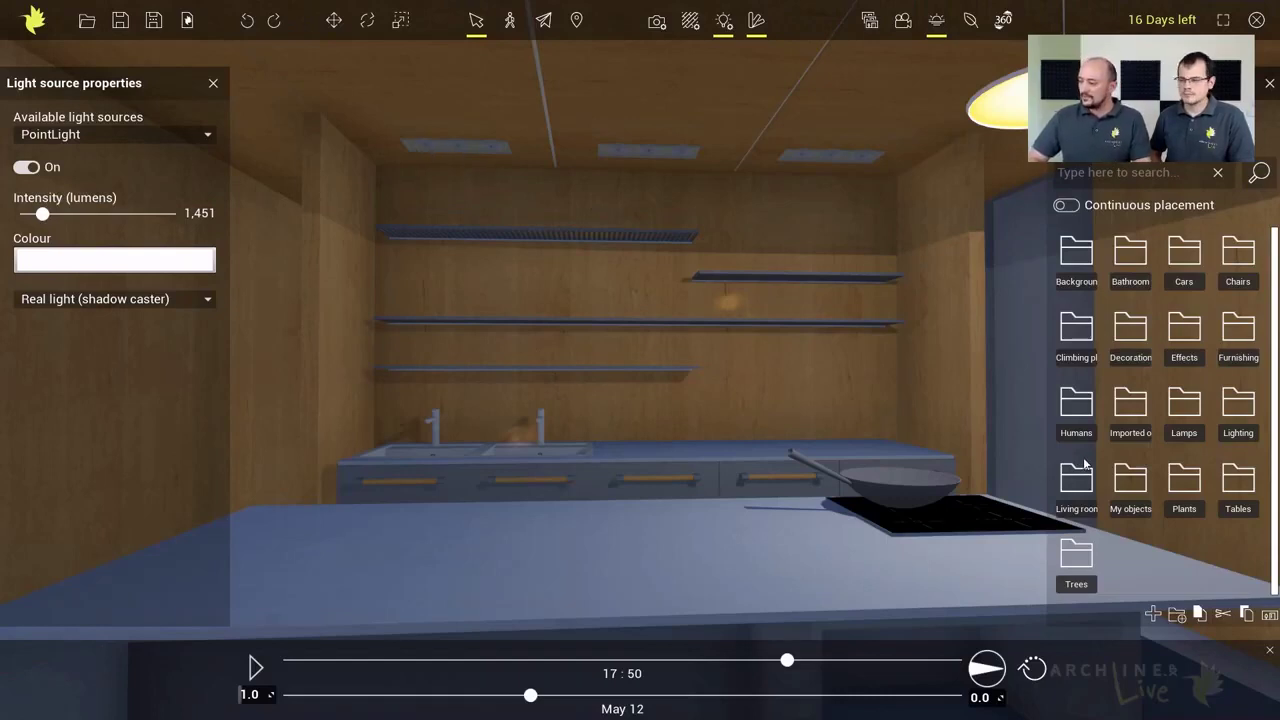
double_click(1245, 416)
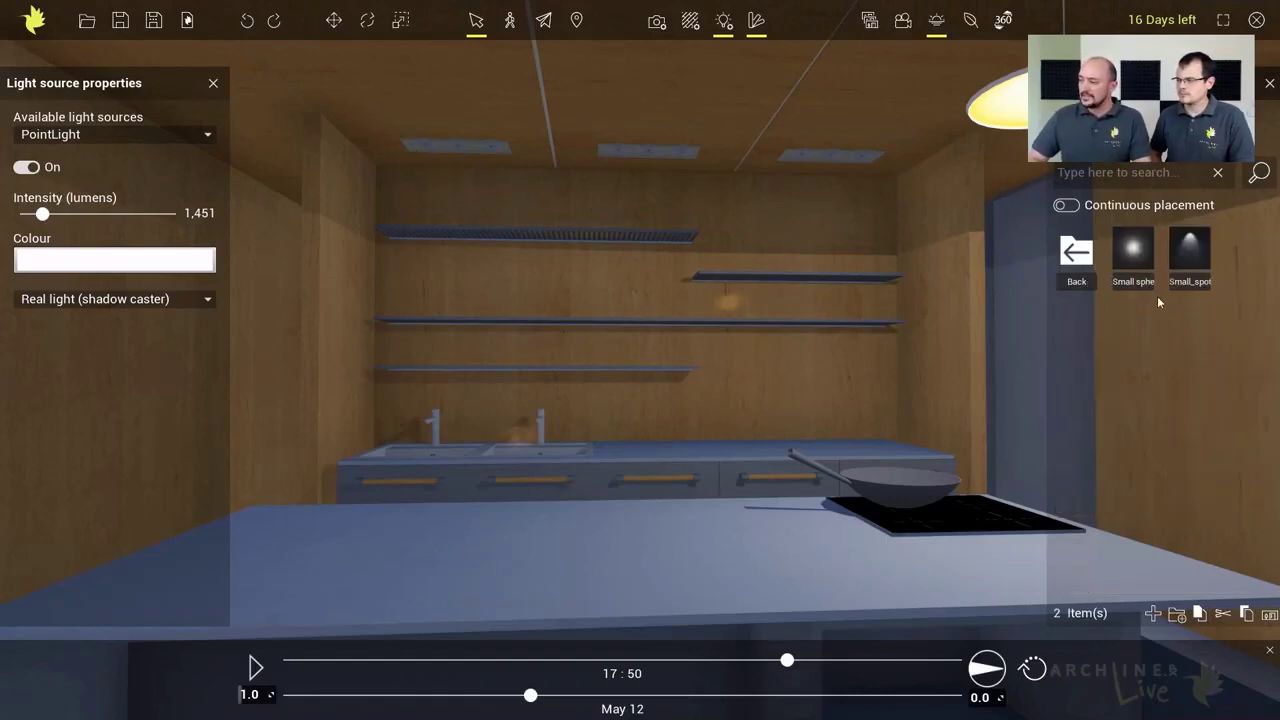
mouse_move(1132, 252)
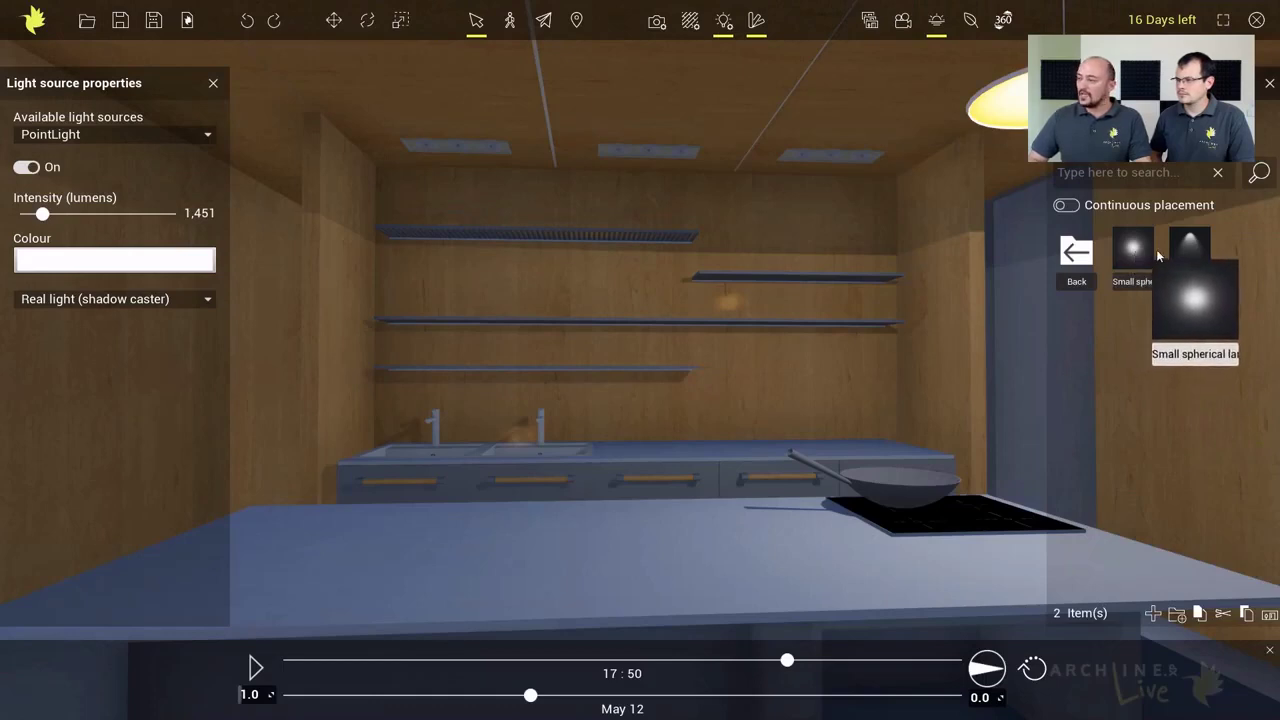
mouse_move(1186, 253)
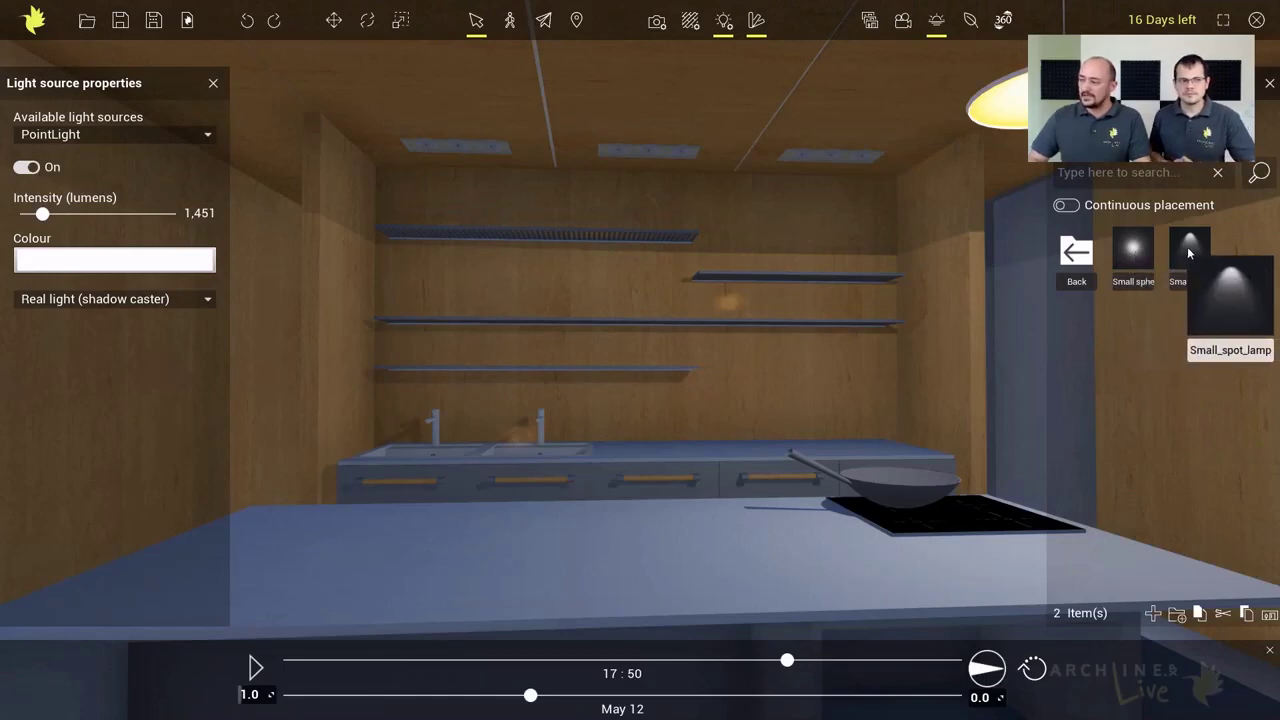
click(1189, 250)
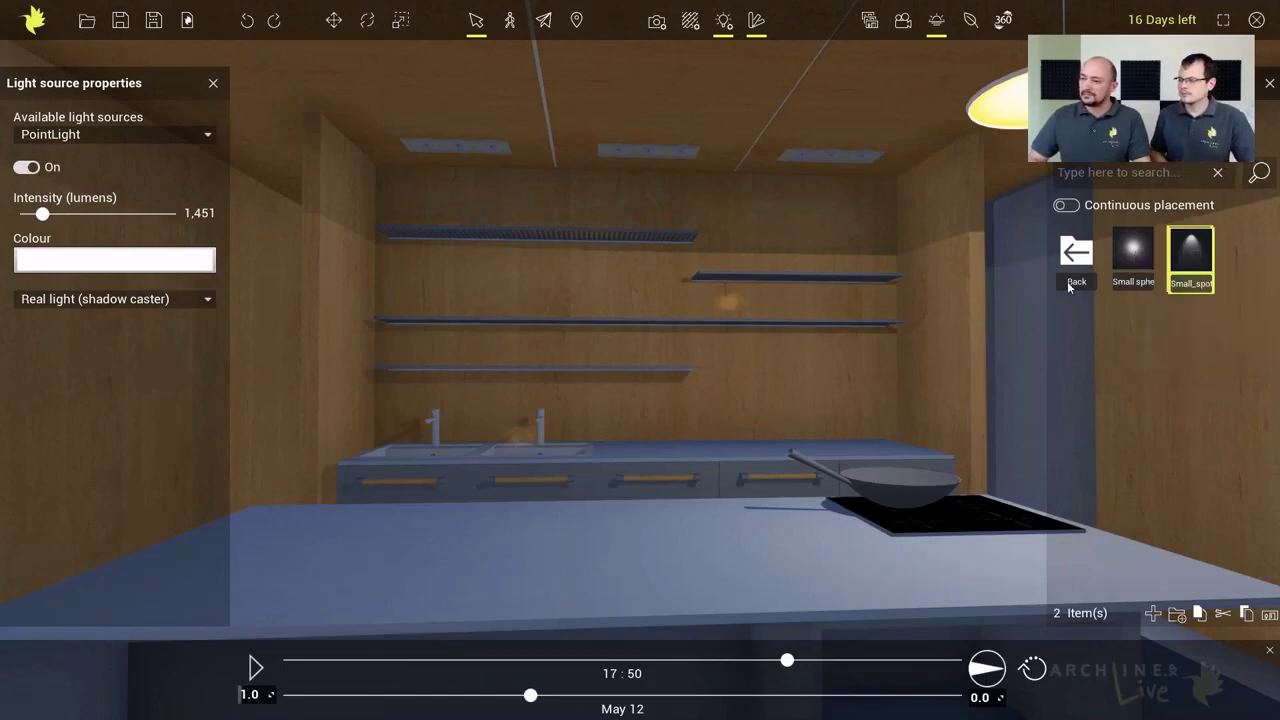
click(457, 148)
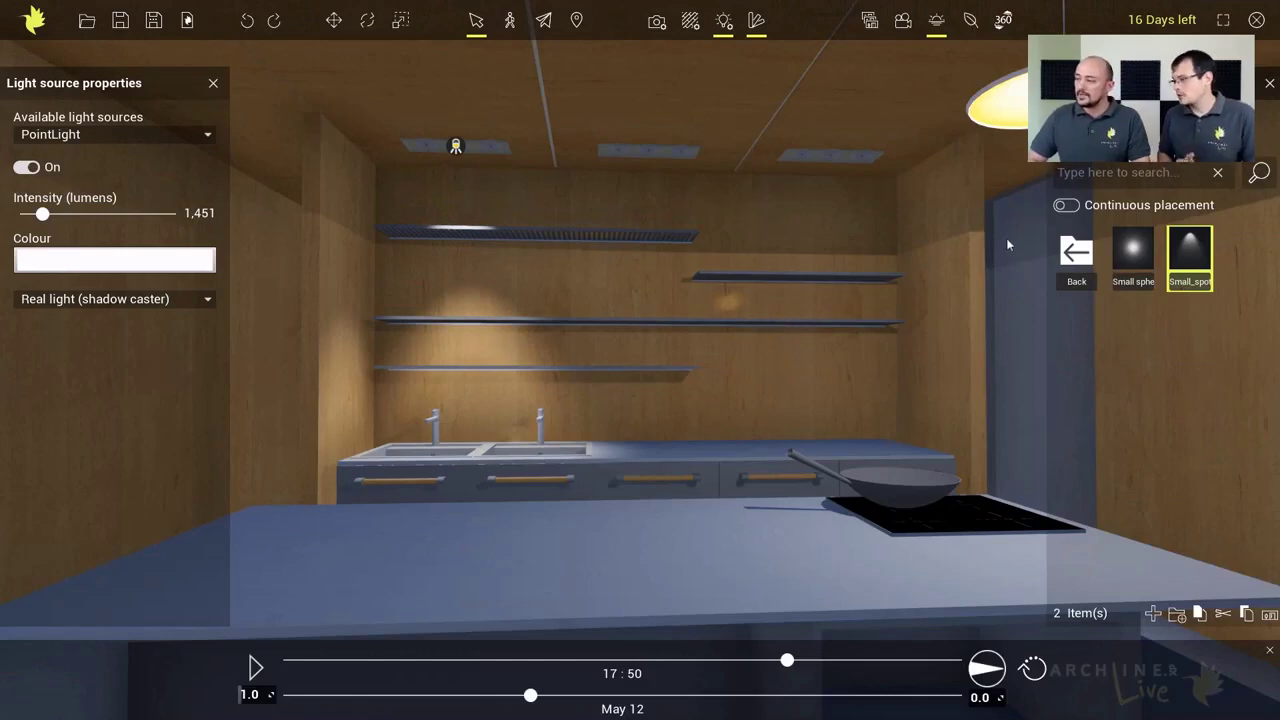
Step: Enable continuous placement, close the light source properties, and add Small_spot_lamp lights to the other two kitchen ceiling fixtures
click(1066, 205)
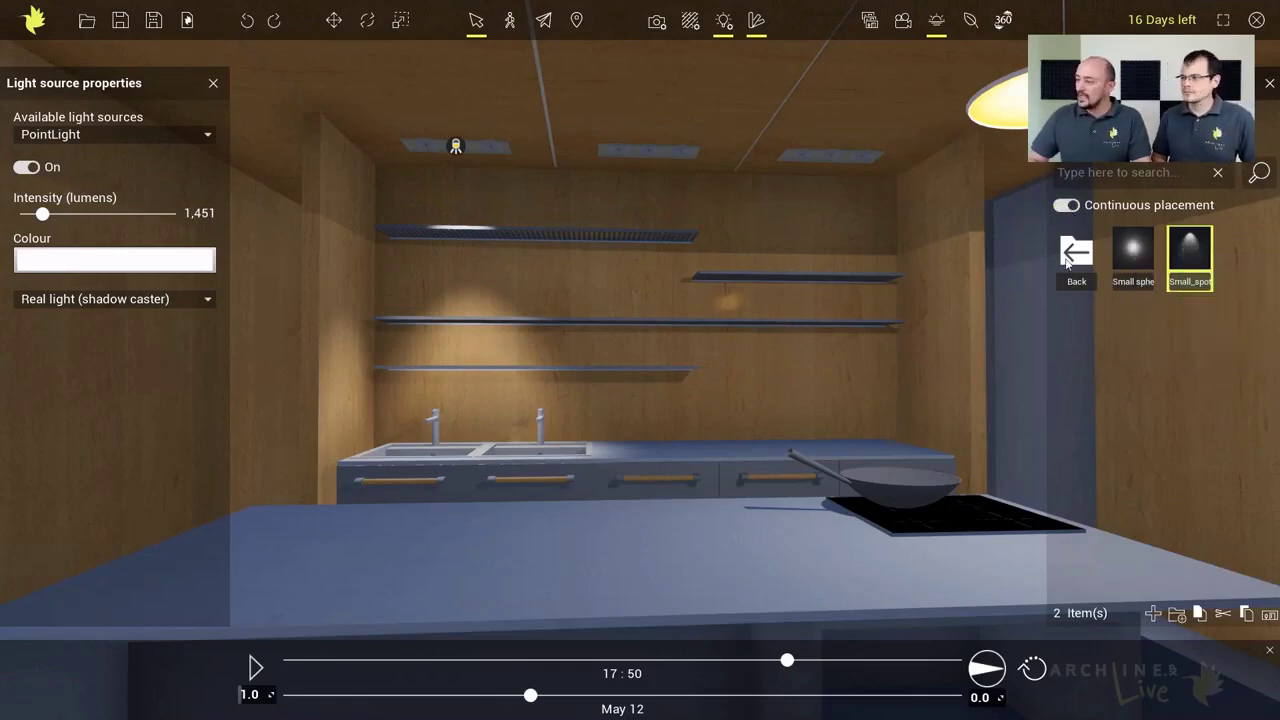
click(648, 150)
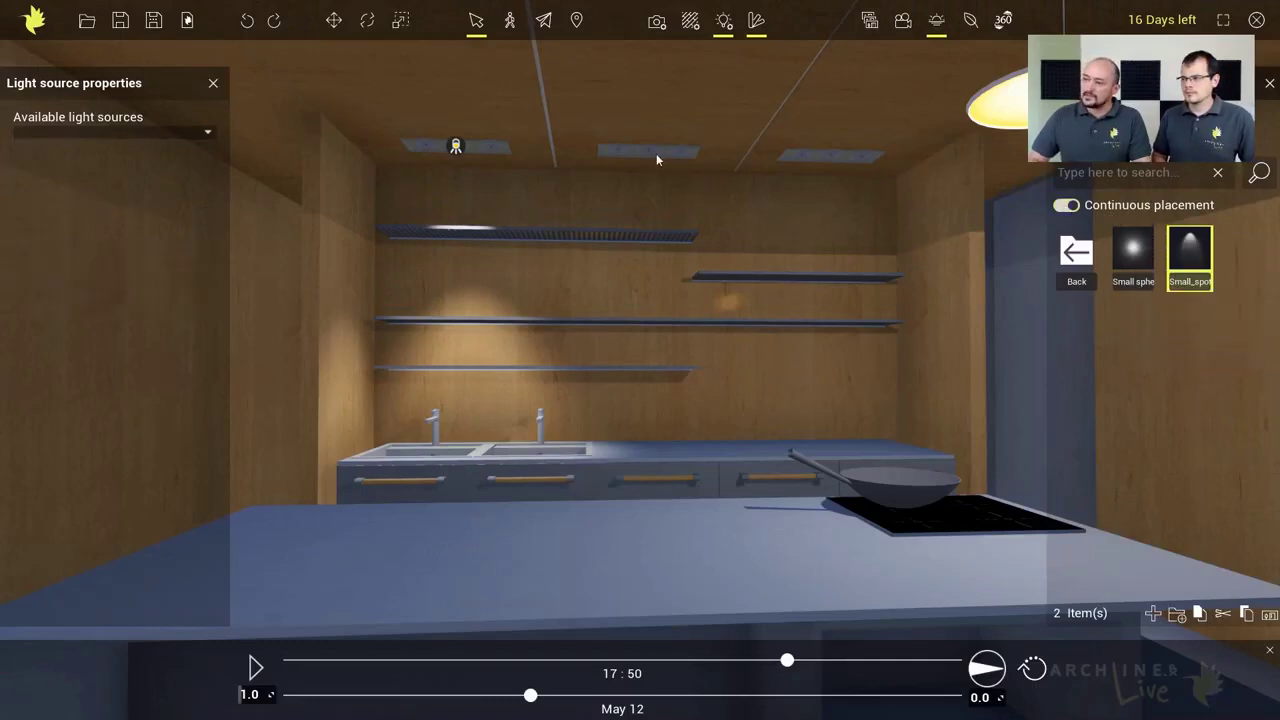
click(213, 85)
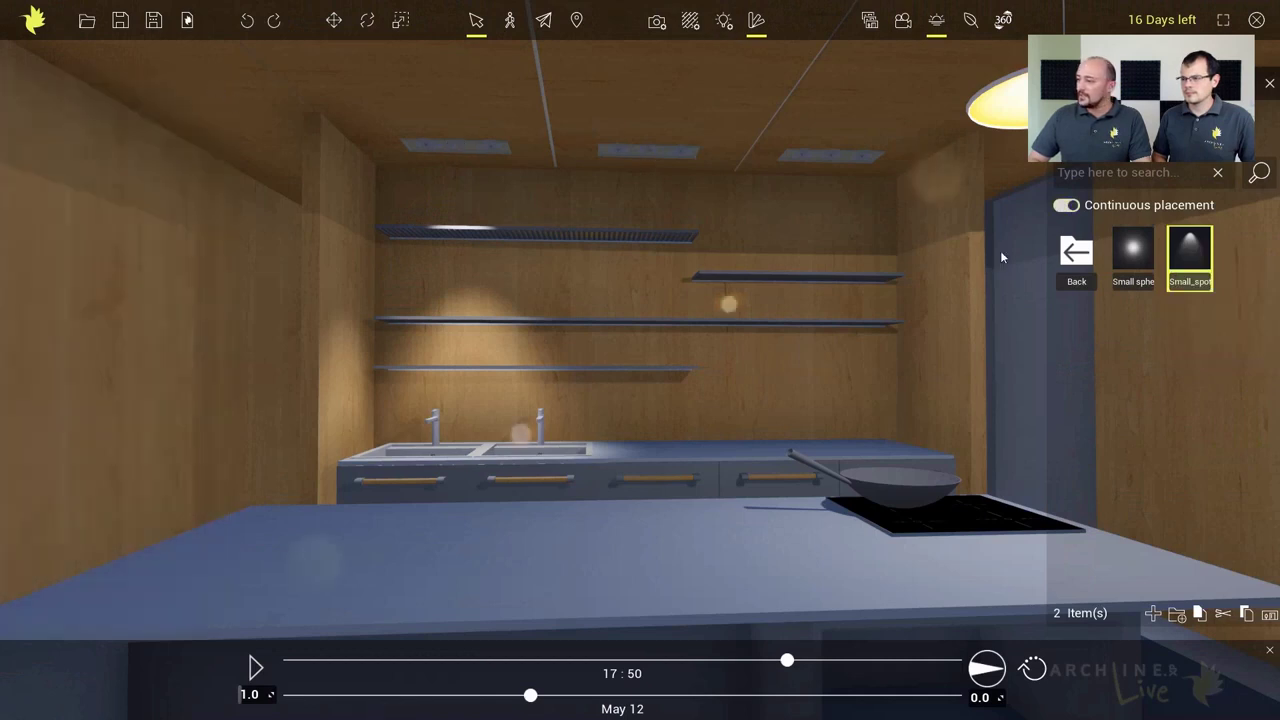
click(645, 152)
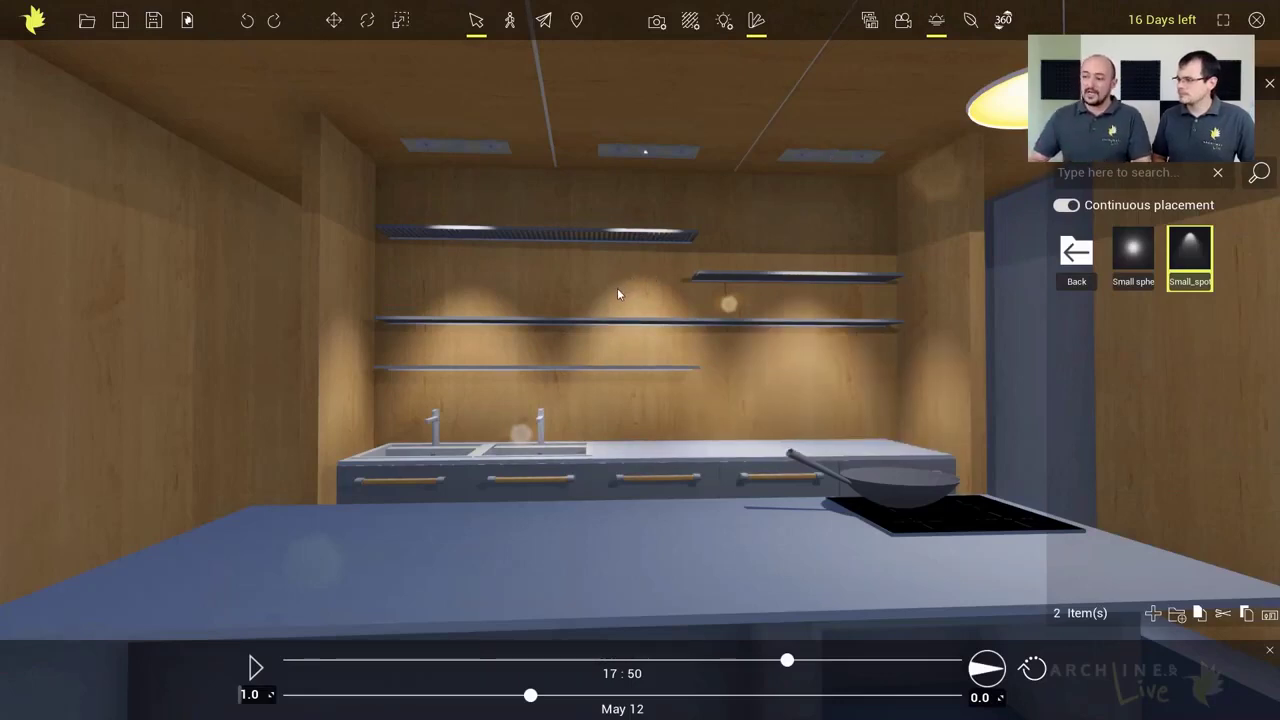
Step: Place Small_spot_lamp lights on the three ceiling fixtures above the white wall cabinet in the living room
right_drag(684, 352, 62, 370)
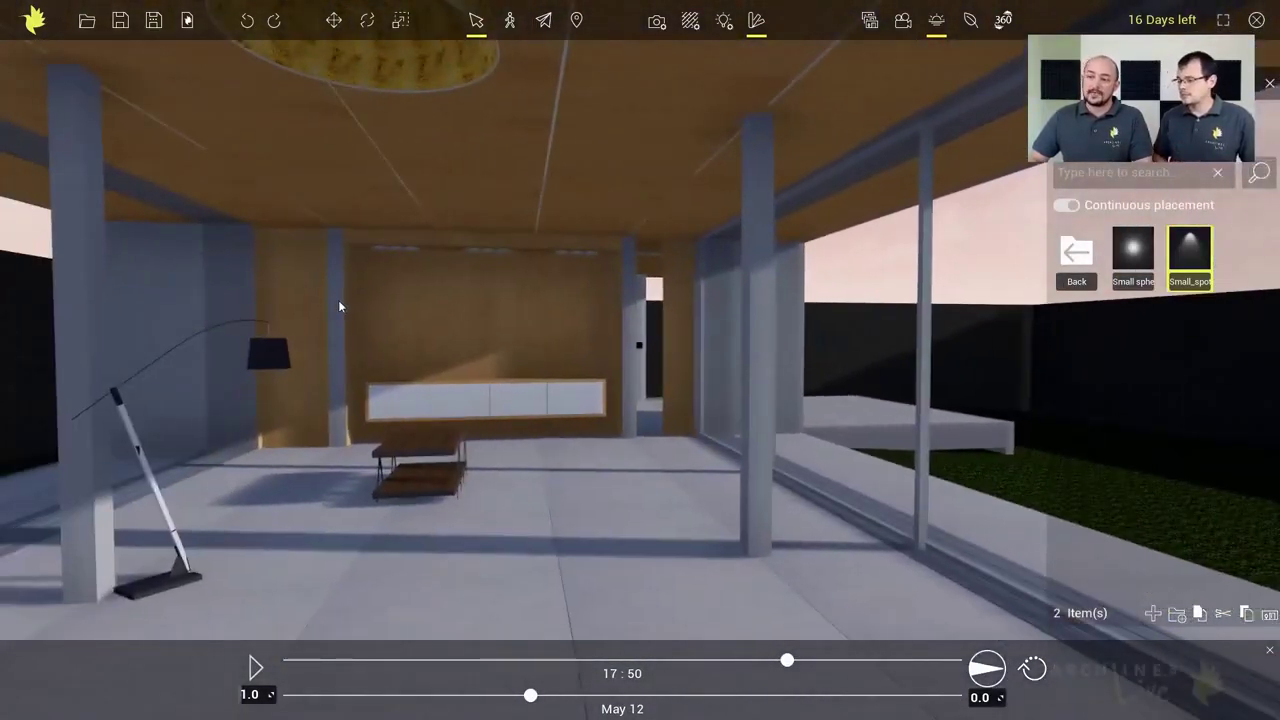
middle_drag(438, 319, 496, 343)
scroll(486, 343, up, 3)
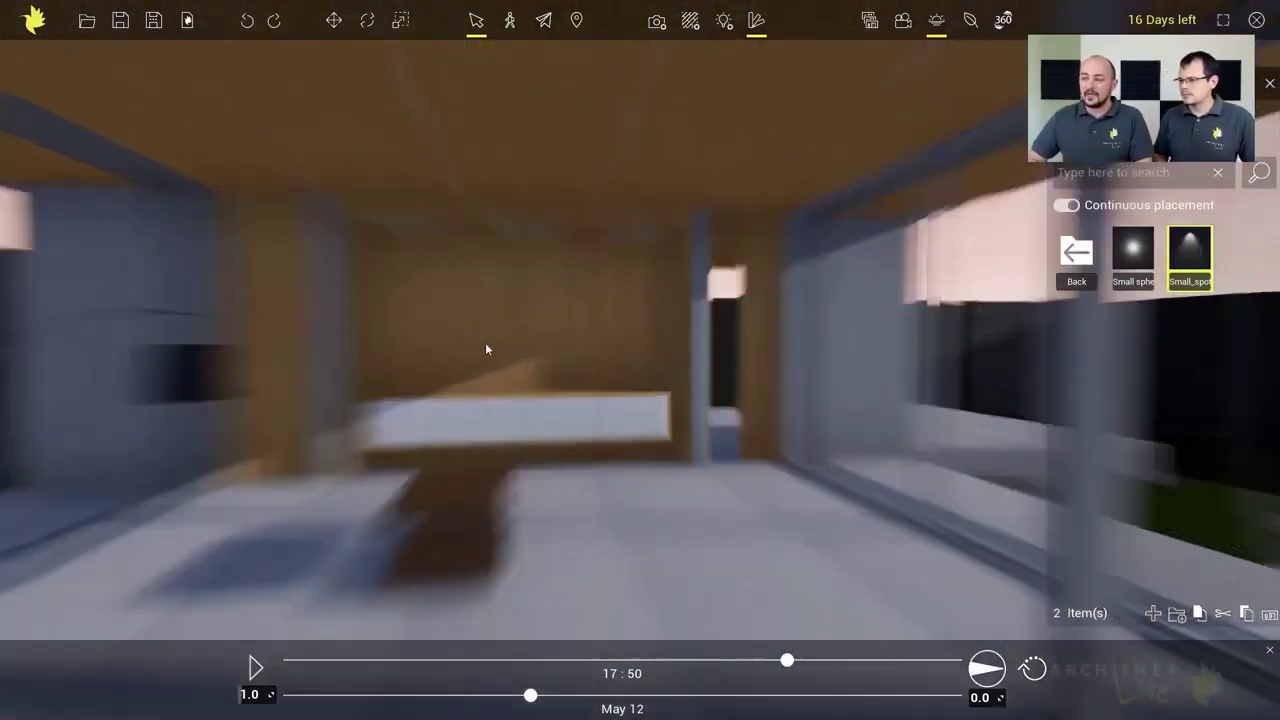
scroll(486, 344, up, 2)
right_drag(480, 315, 569, 331)
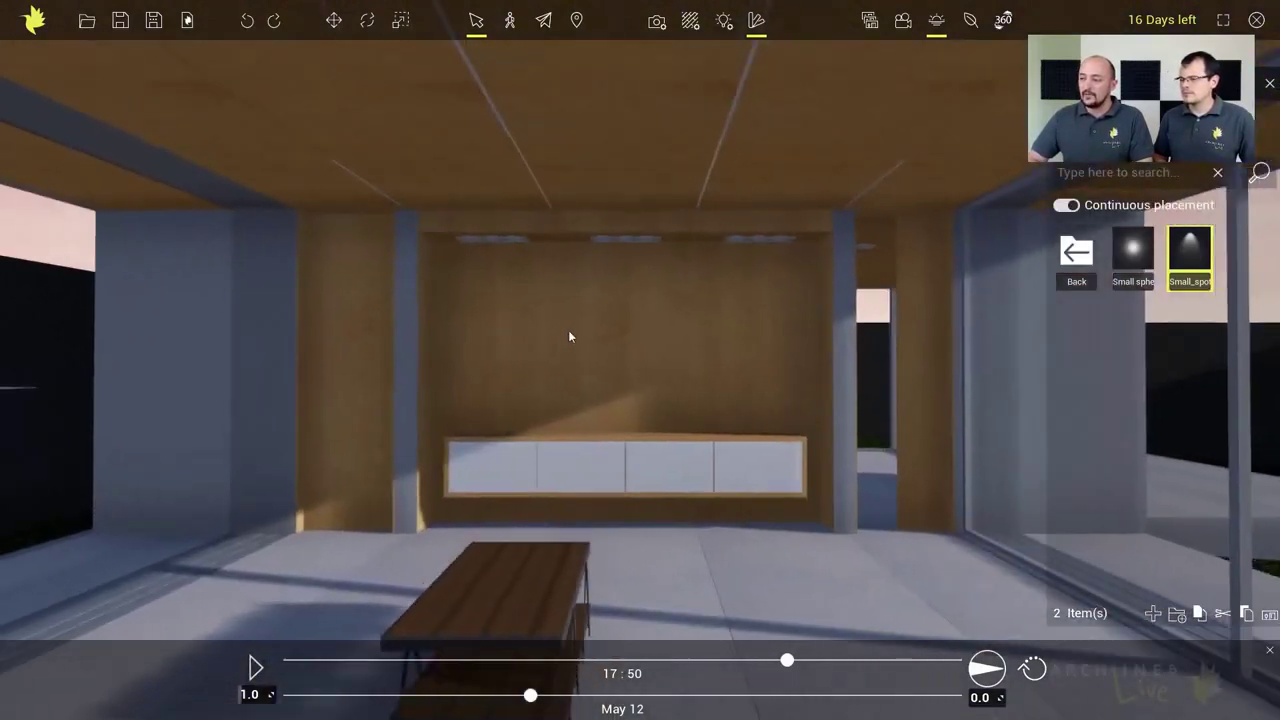
scroll(569, 331, up, 2)
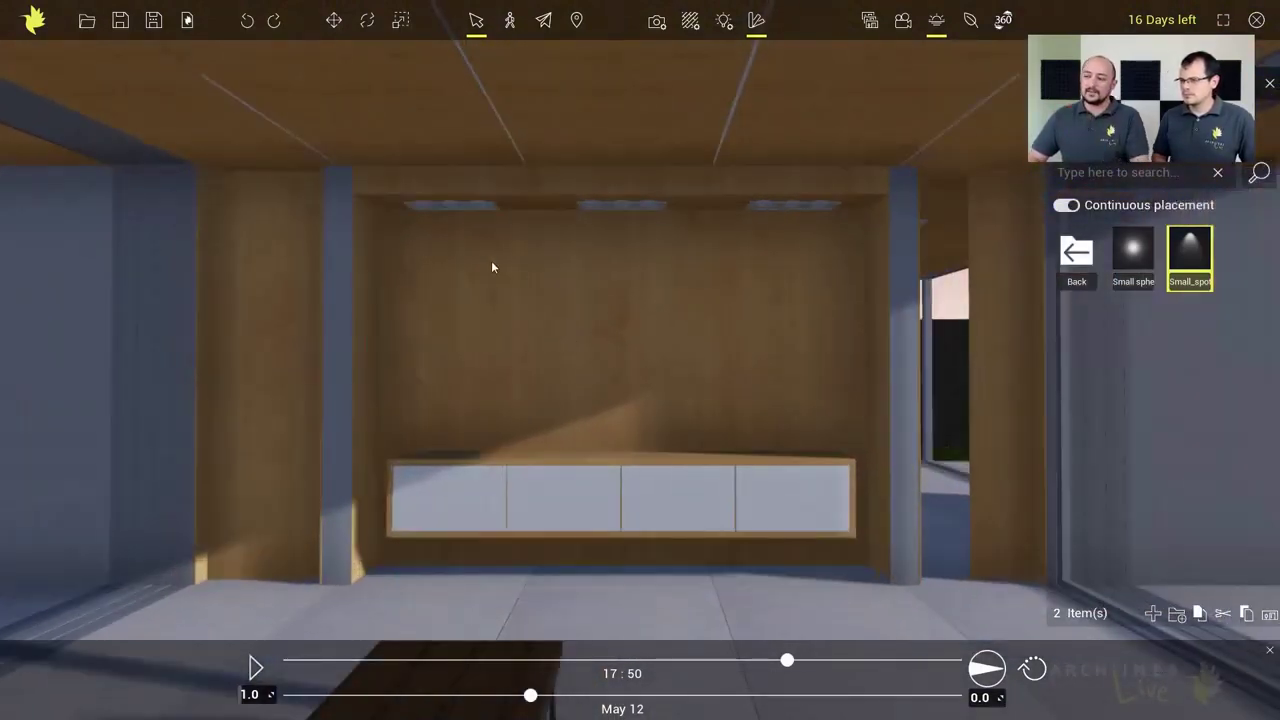
click(452, 205)
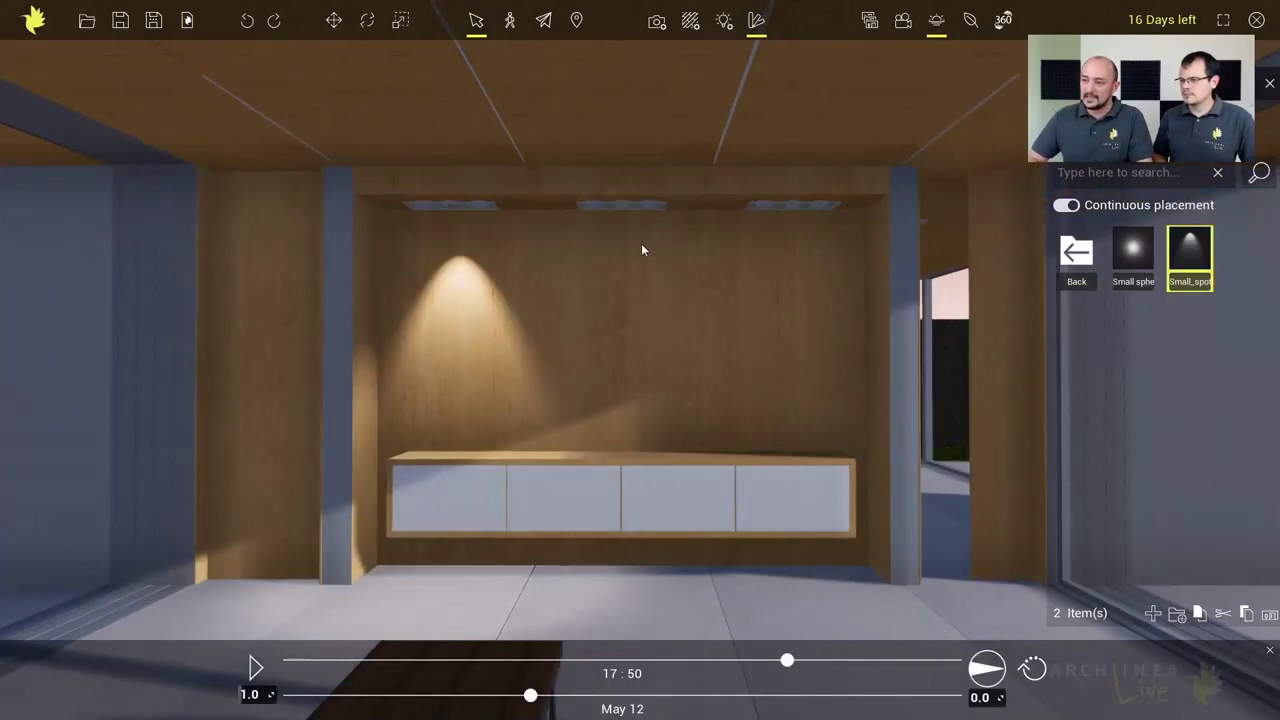
click(621, 208)
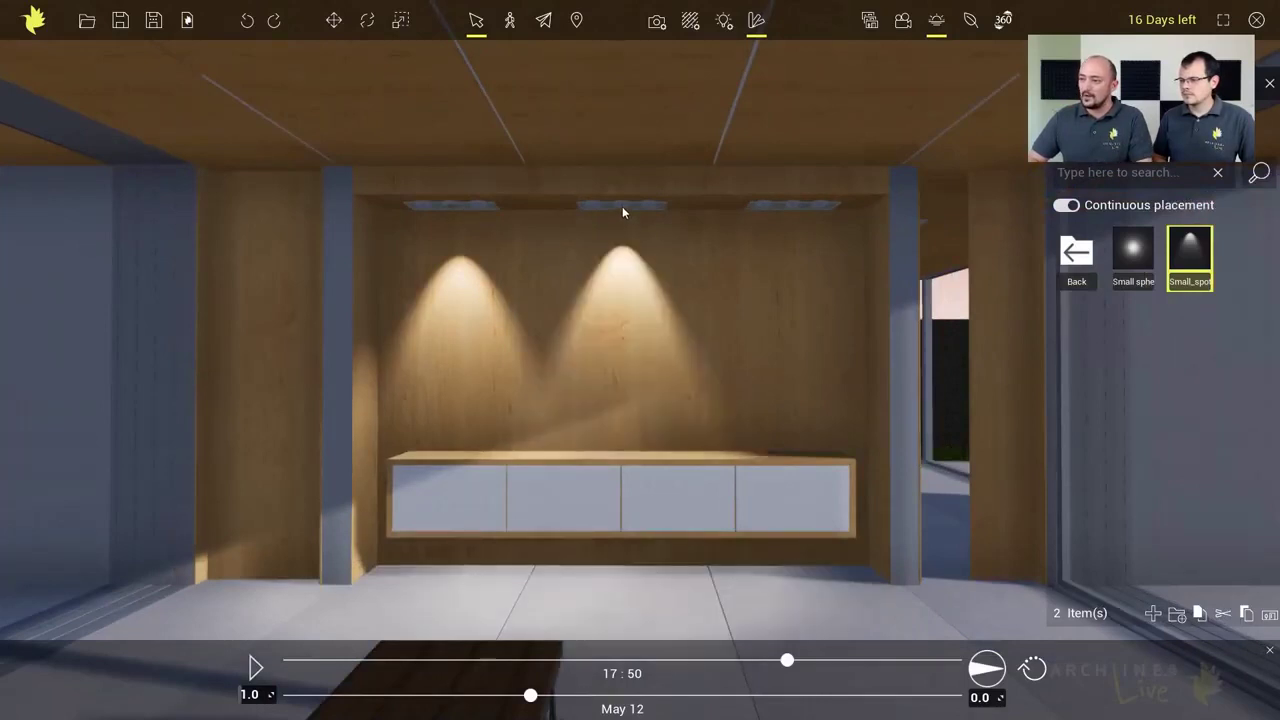
click(792, 207)
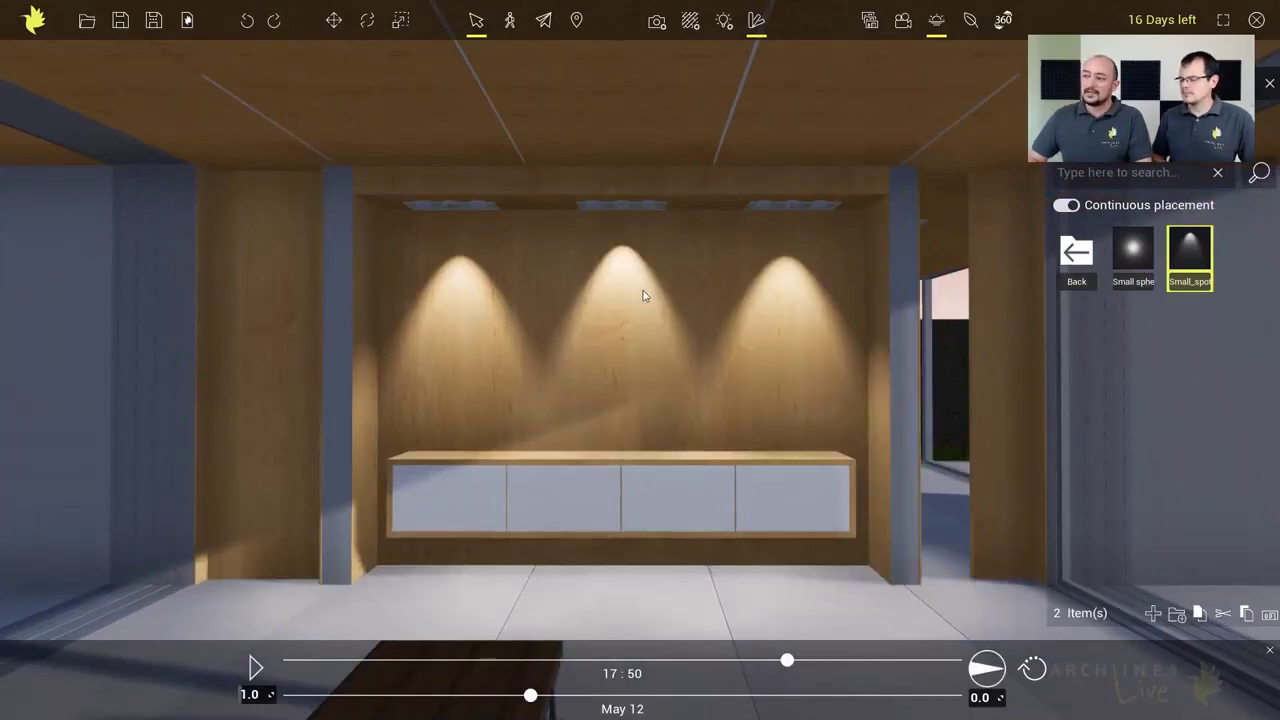
Step: Turn off continuous placement and set the intensity of the middle spotlight above the white cabinet to 5,209 lumens
click(724, 24)
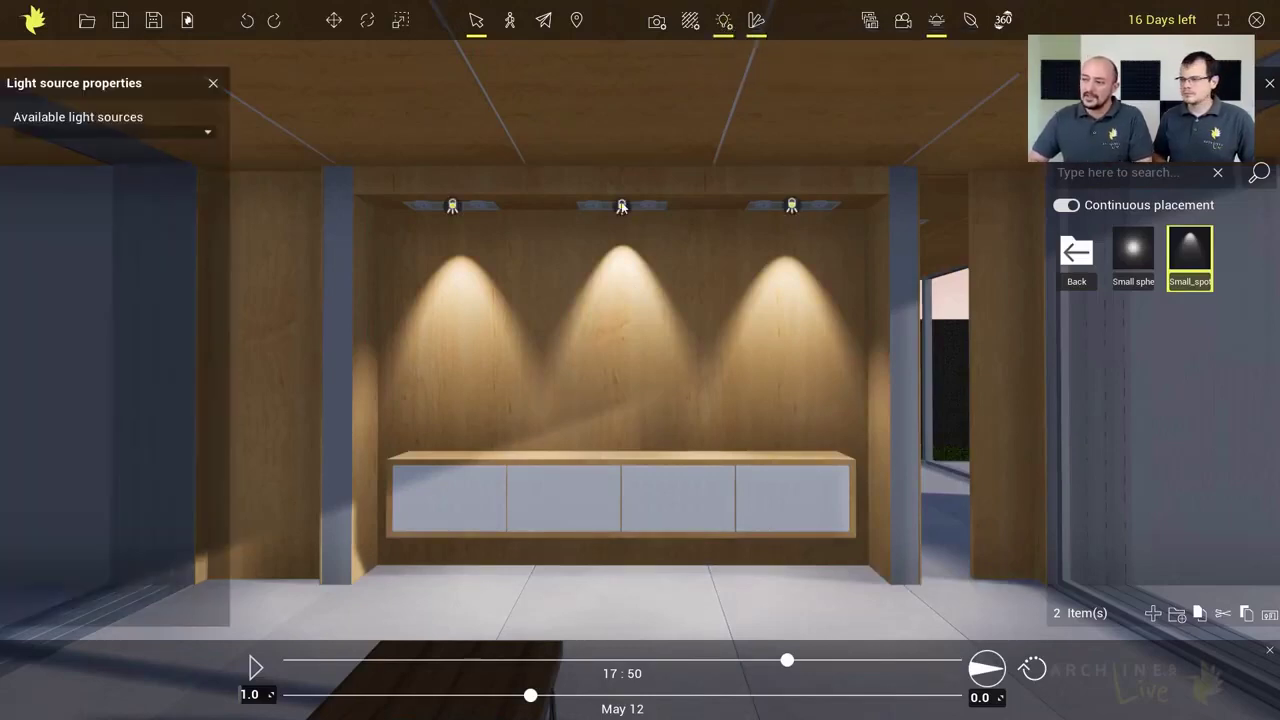
click(1067, 205)
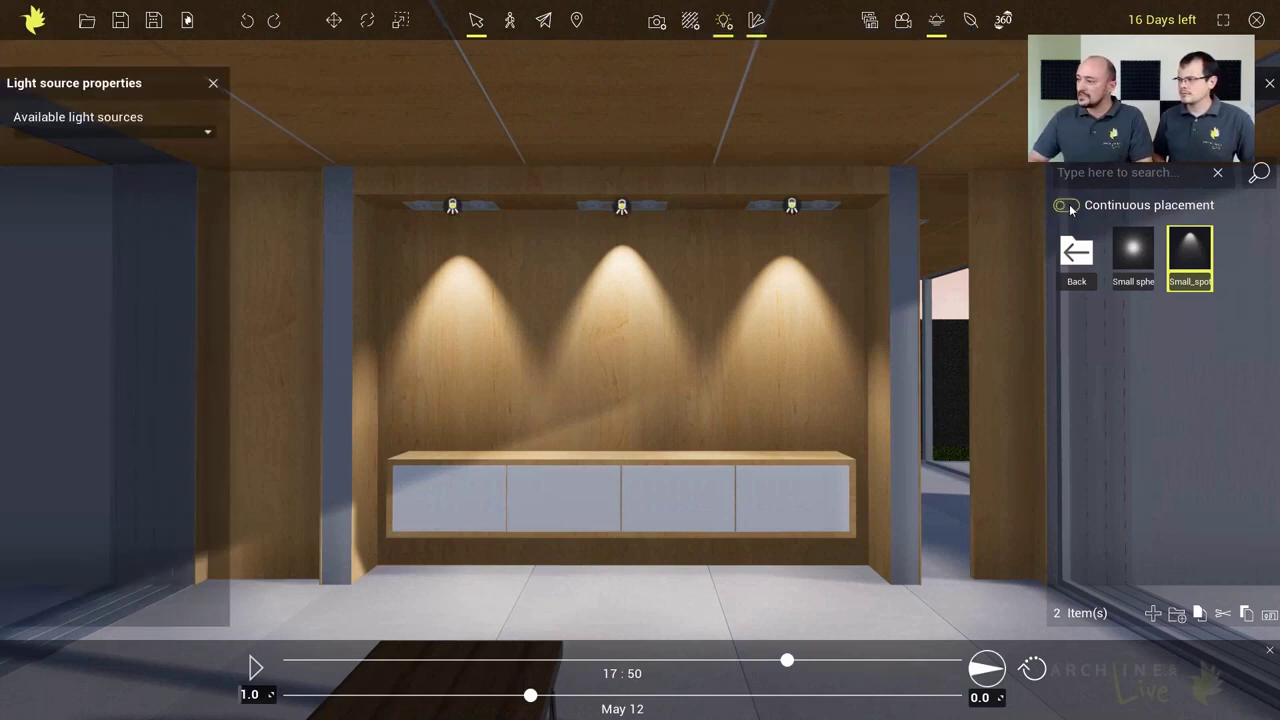
click(621, 206)
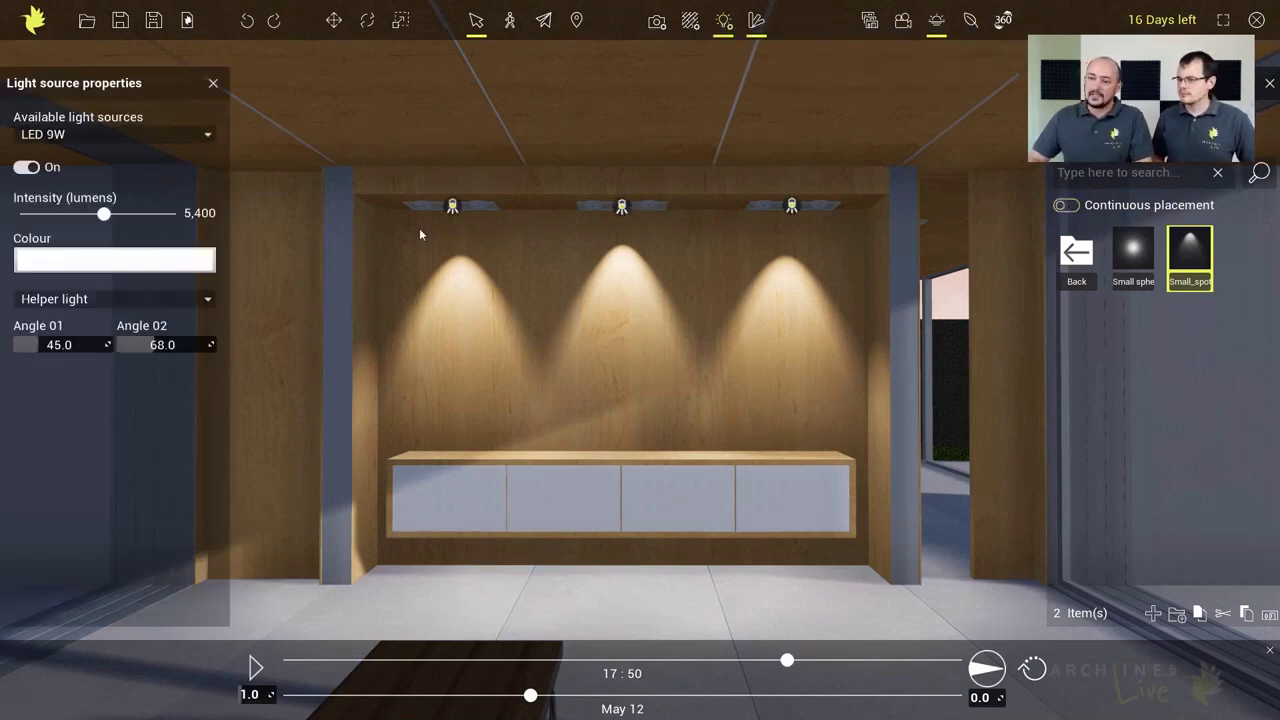
mouse_move(105, 216)
mouse_down()
mouse_move(80, 214)
mouse_move(134, 214)
mouse_move(101, 215)
mouse_up()
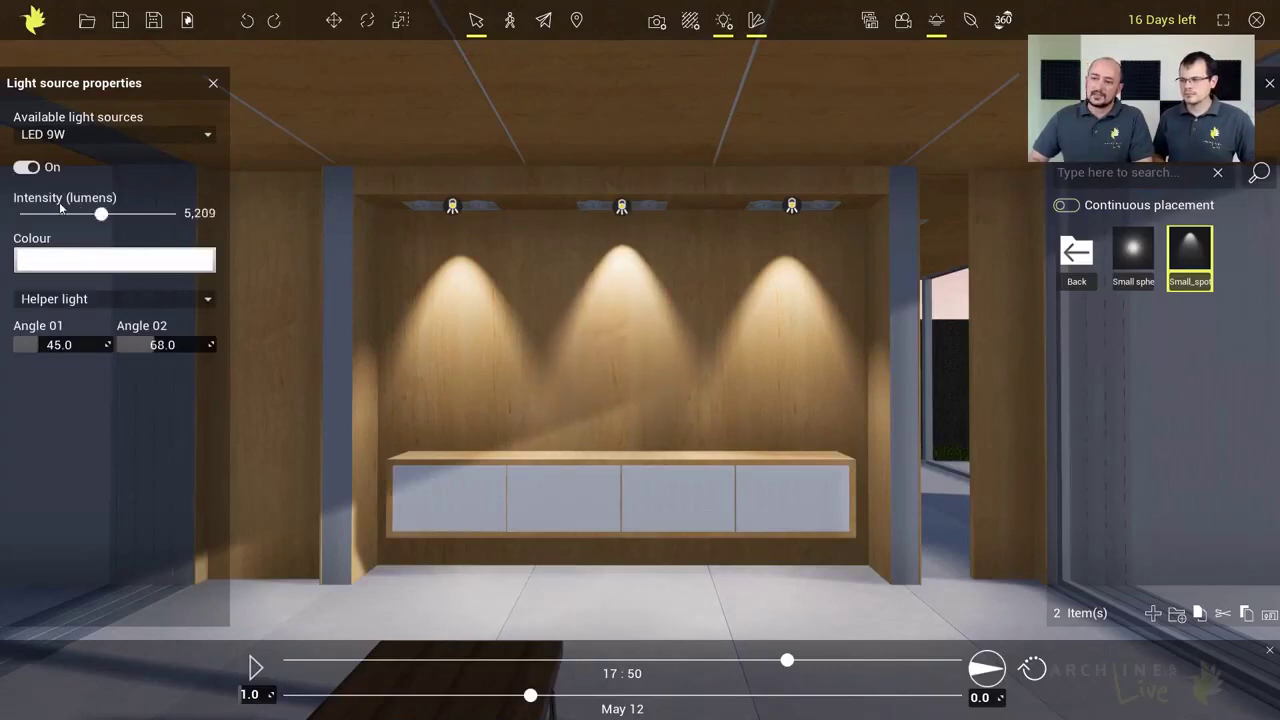
Step: Toggle the middle spotlight off and on, and set its Angle 02 to 93 and Angle 01 to 55
click(29, 169)
click(30, 170)
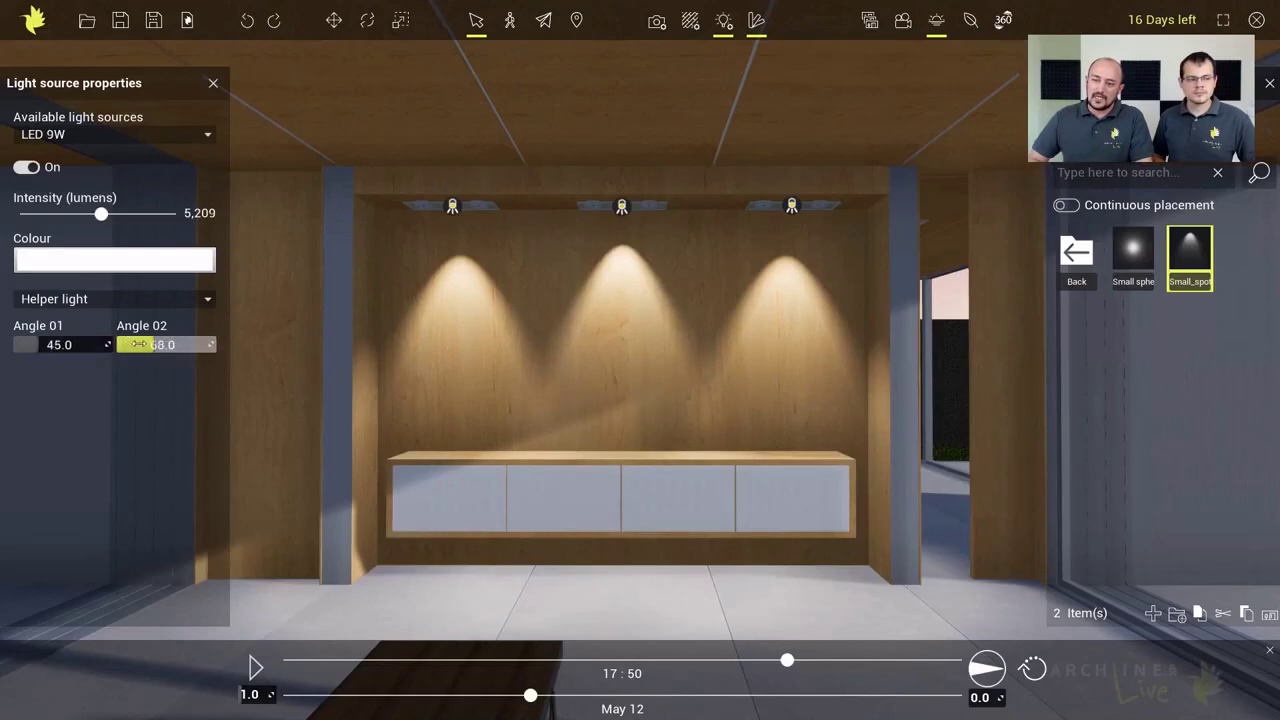
drag(150, 345, 168, 345)
drag(40, 345, 45, 345)
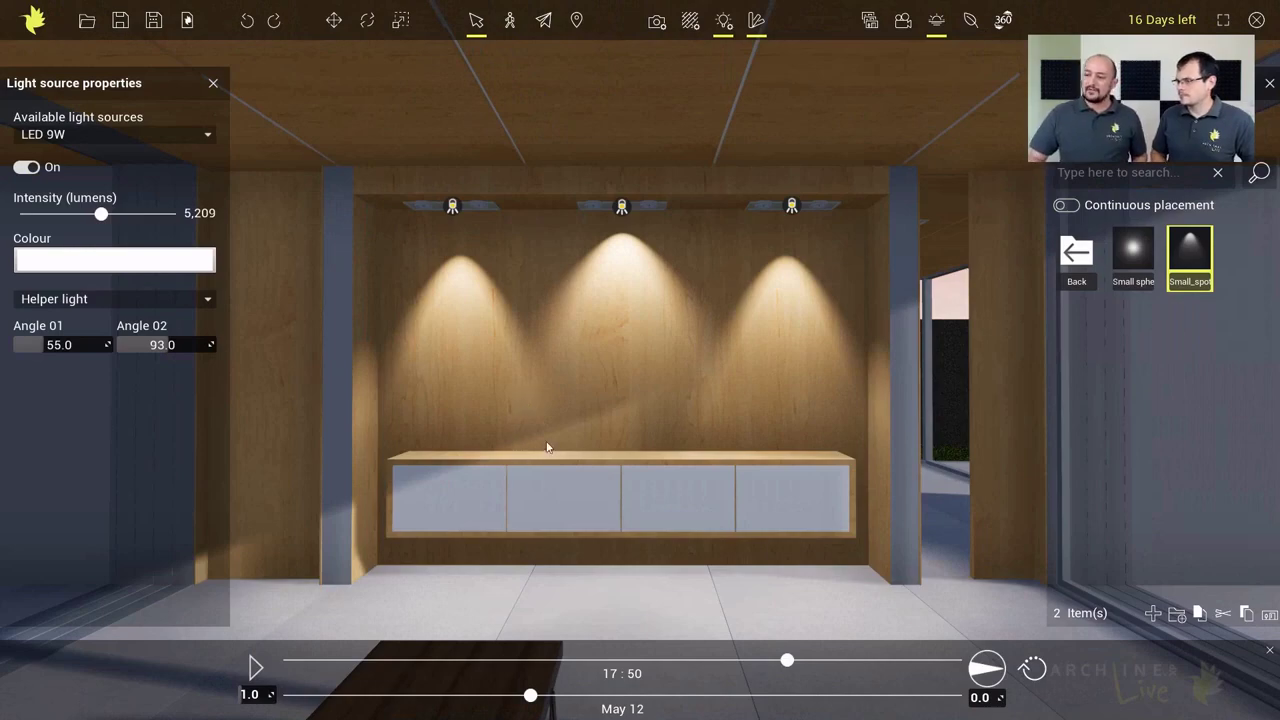
Step: Place a Small_spot_lamp inside the shade of the arched floor lamp and close the light source properties
right_drag(547, 442, 517, 386)
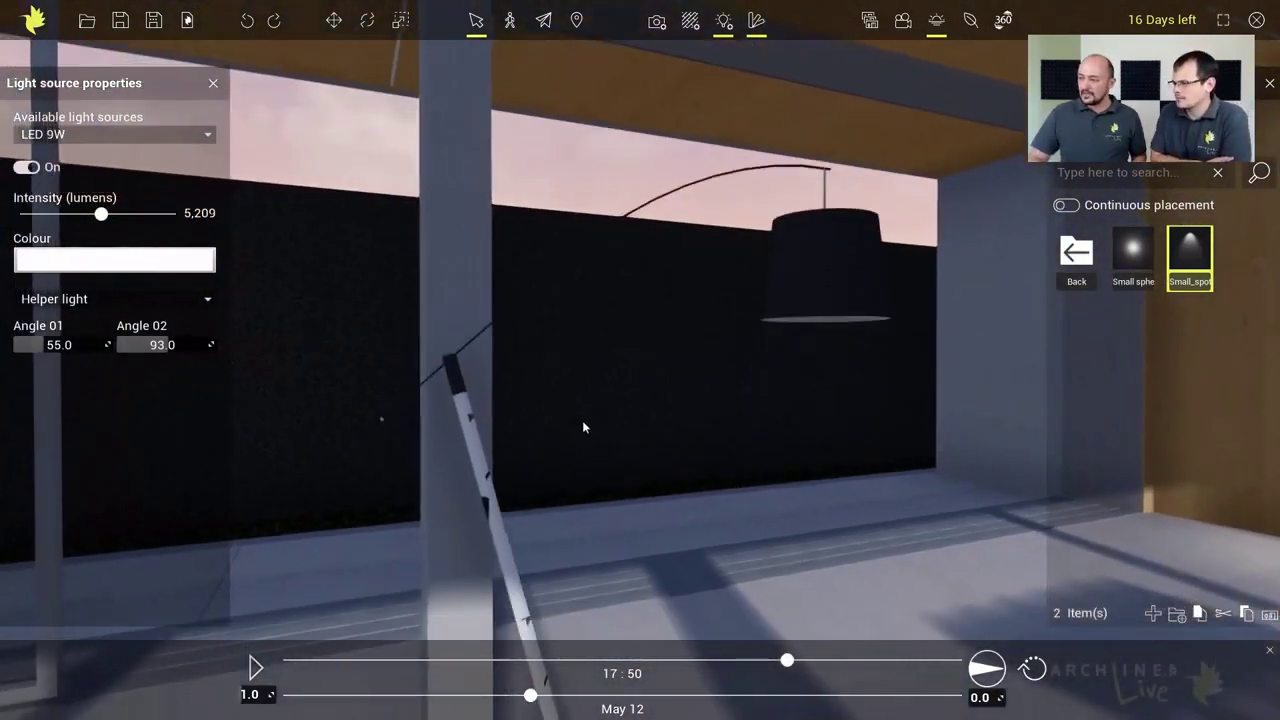
right_drag(583, 427, 559, 370)
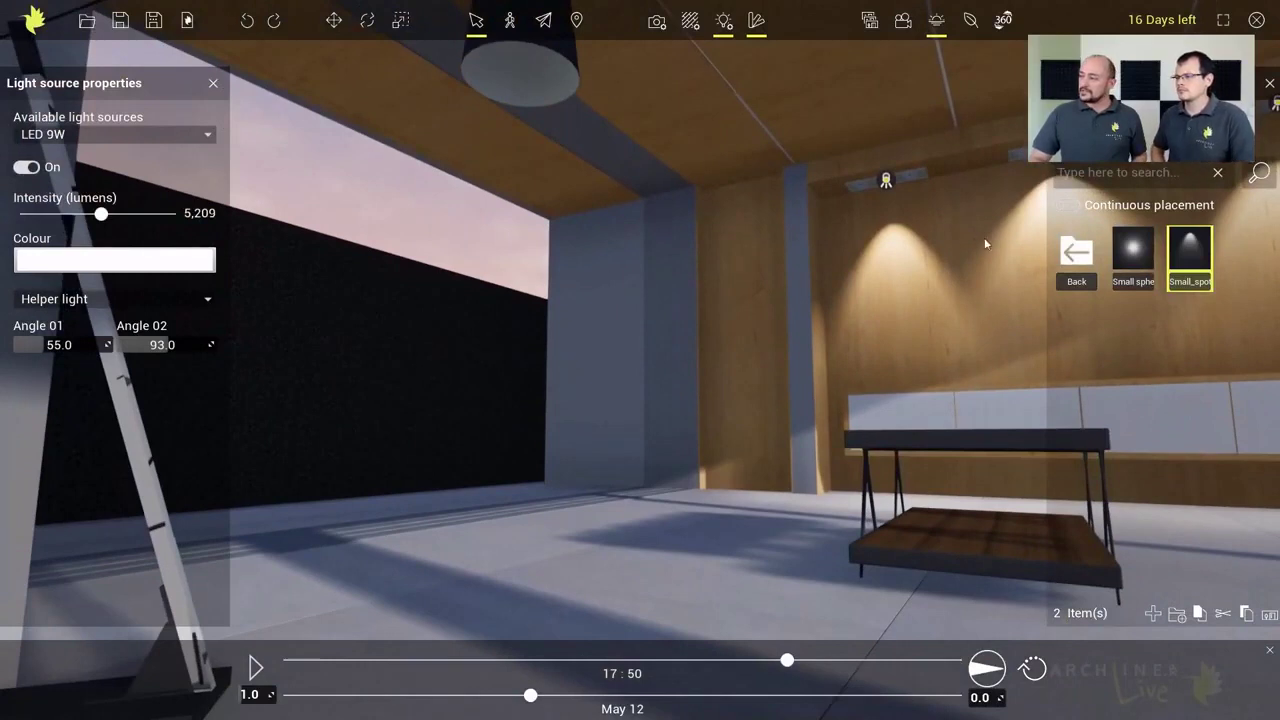
mouse_move(1187, 259)
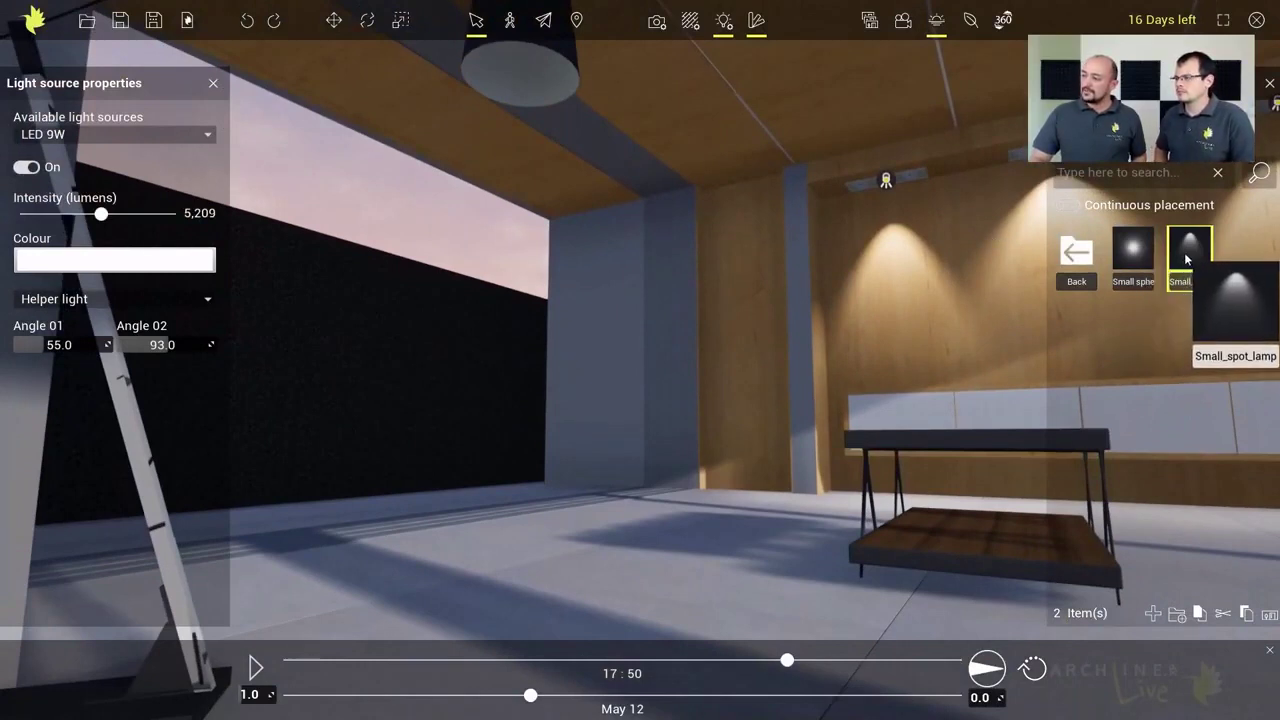
drag(1187, 259, 516, 50)
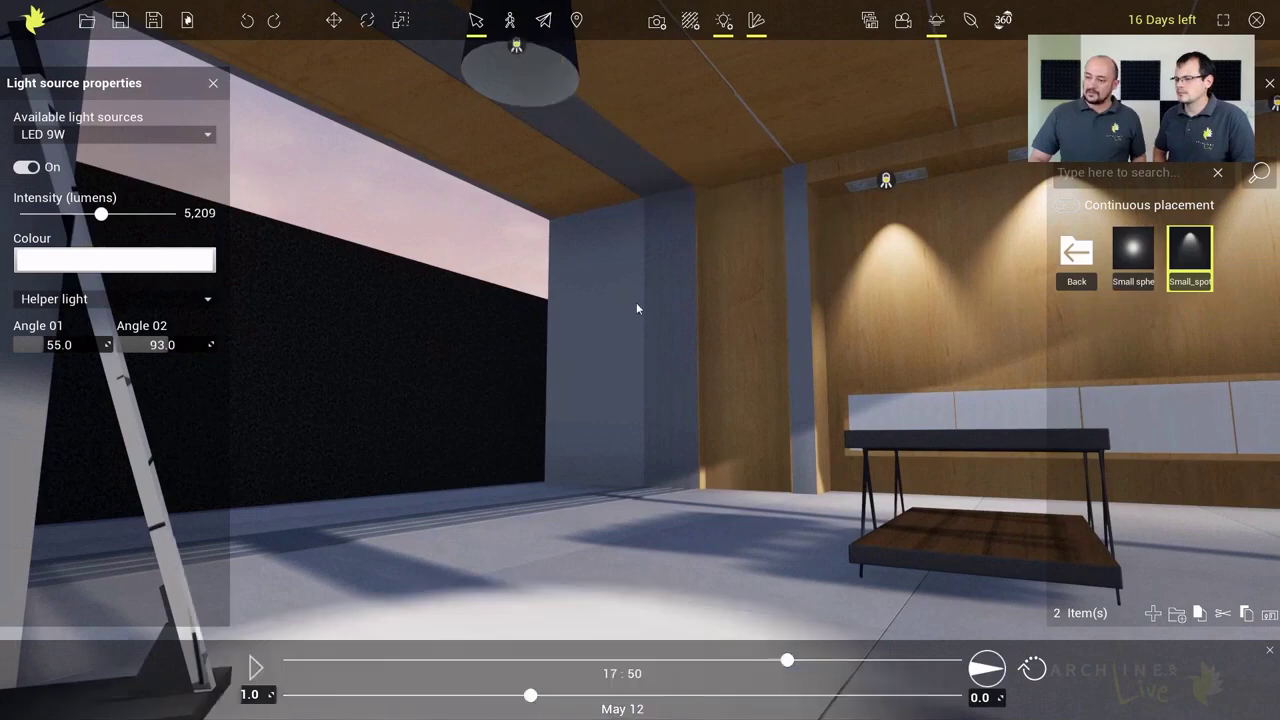
right_drag(636, 303, 602, 414)
scroll(611, 413, down, 3)
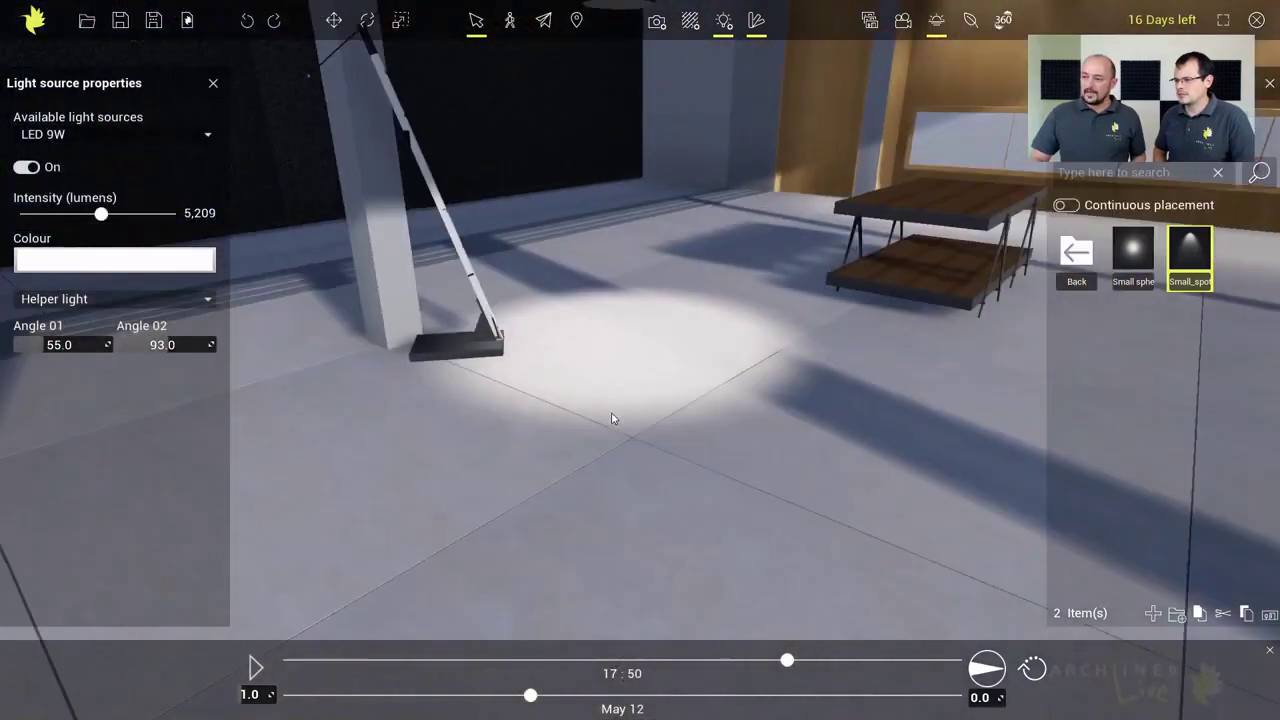
scroll(610, 422, down, 3)
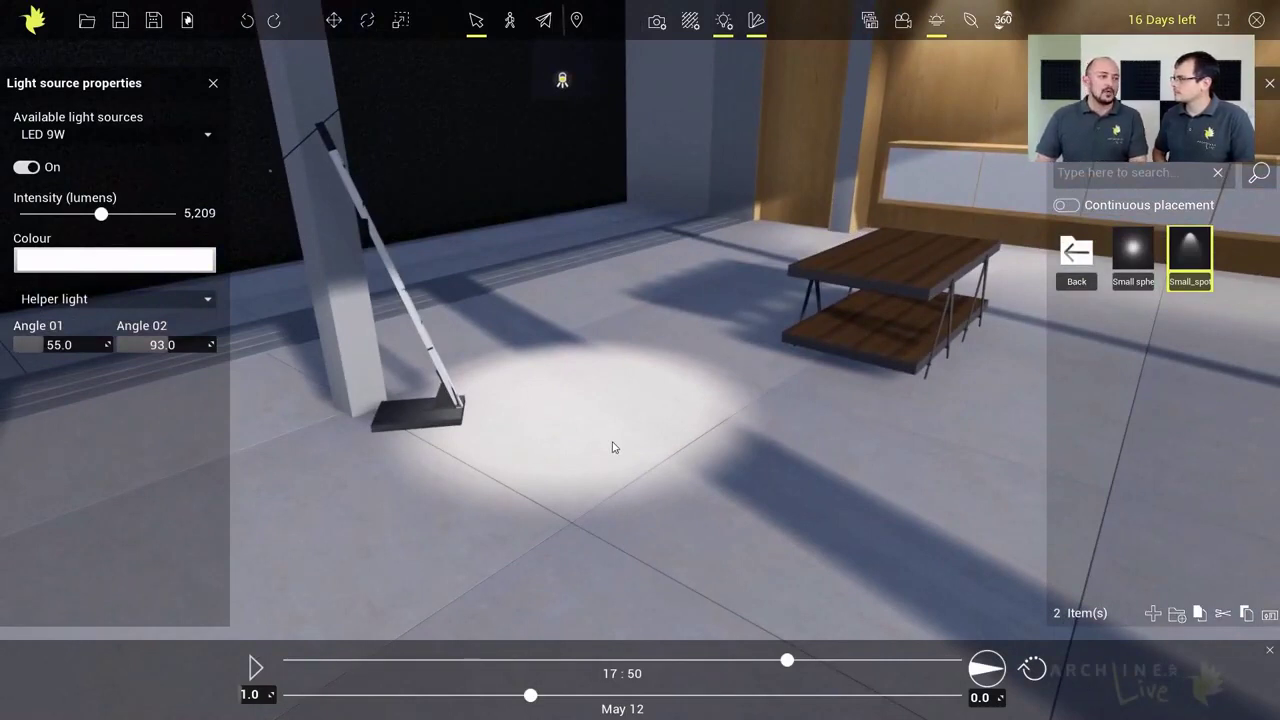
right_drag(638, 429, 736, 377)
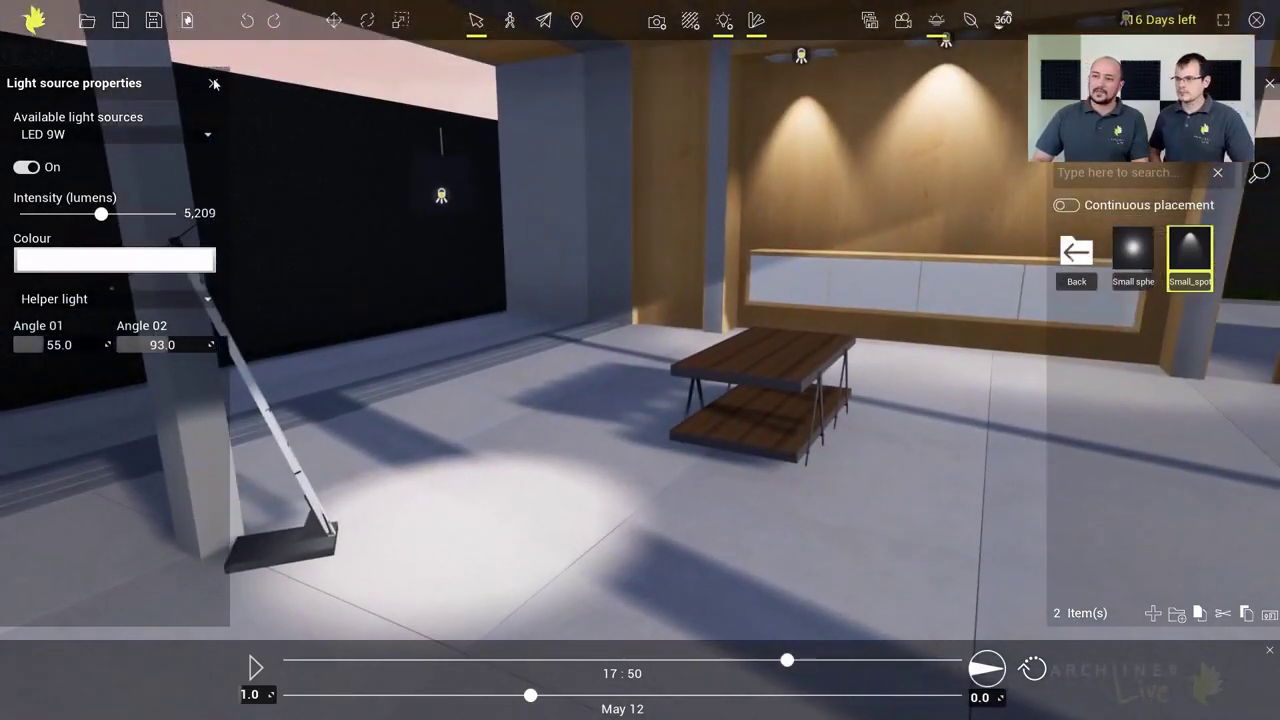
click(212, 85)
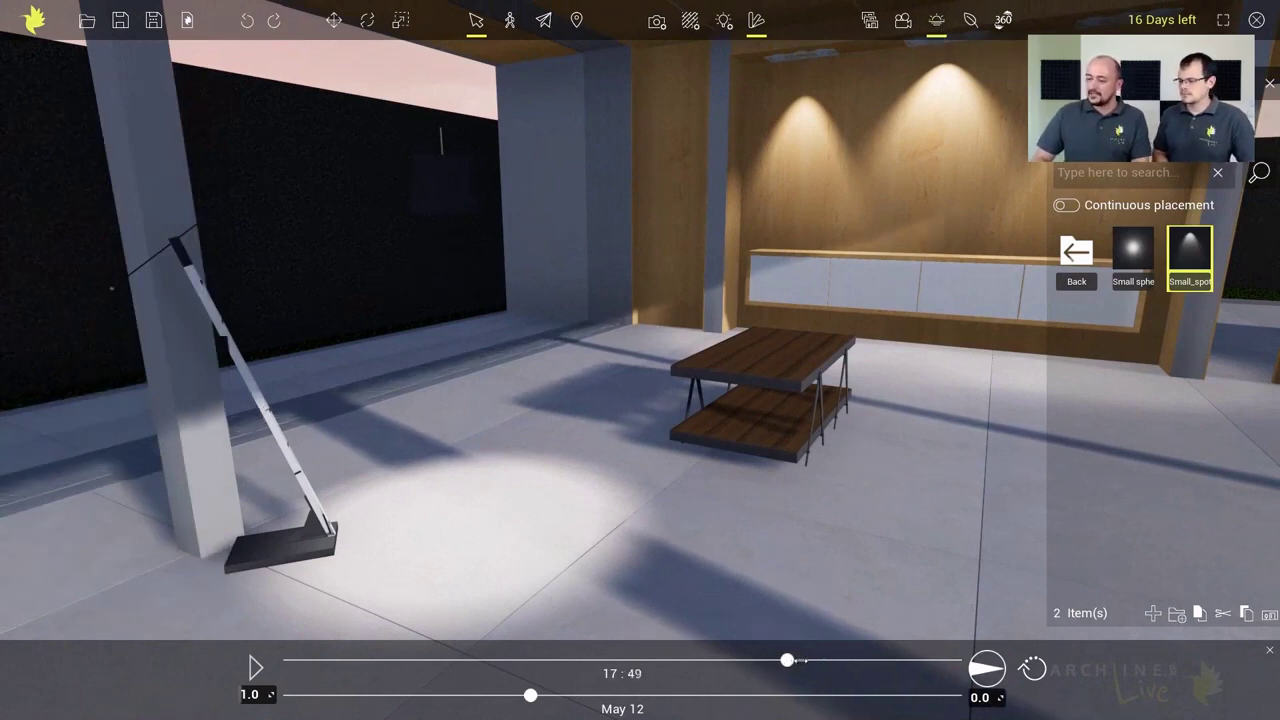
Step: Preview the living room lighting with the time of day at 20:20, and return the time to 17:49
drag(787, 661, 857, 661)
right_drag(625, 412, 675, 401)
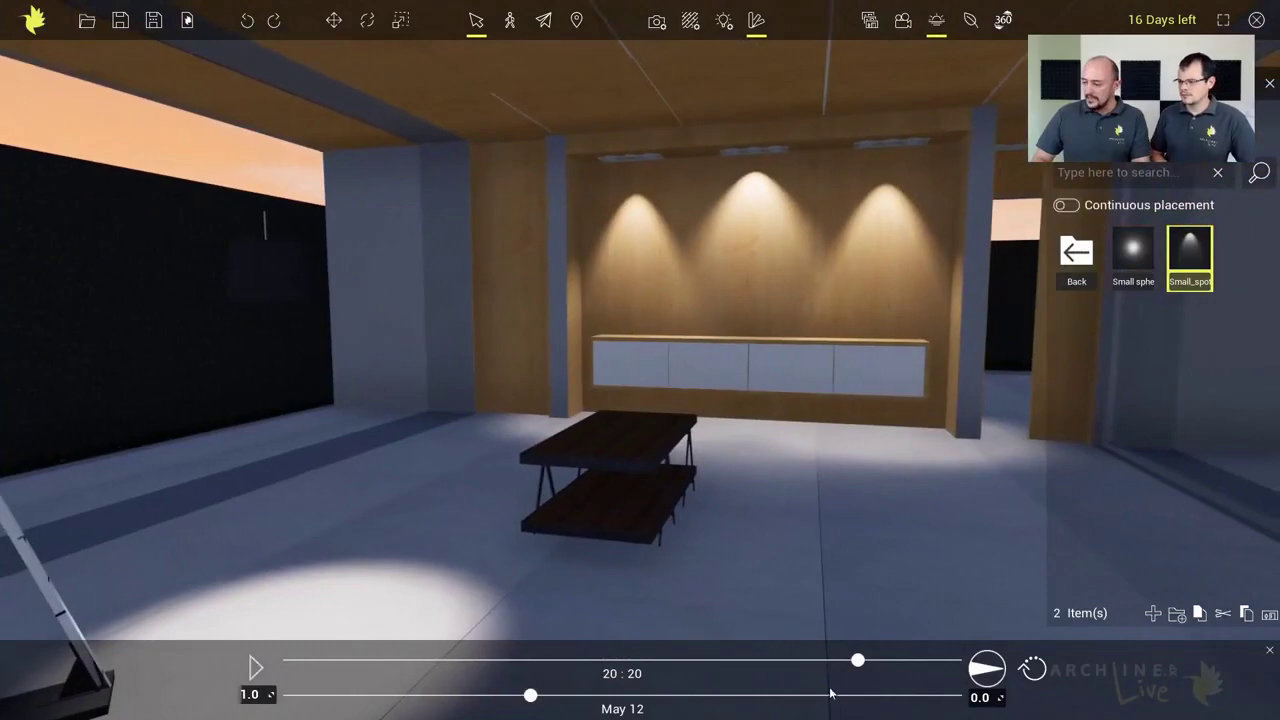
drag(858, 664, 787, 661)
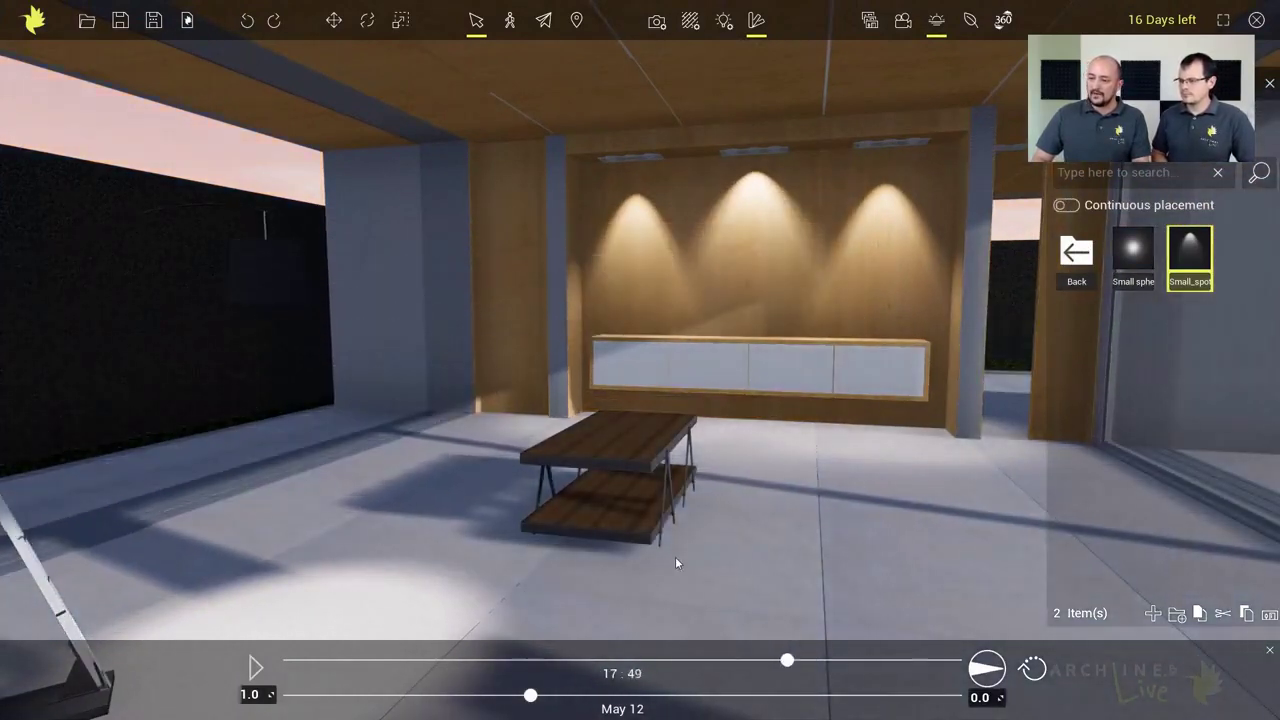
Step: Change the material type of the ceiling's Króm 02 light strips to Emissive (real) and close the material properties
middle_drag(683, 494, 652, 506)
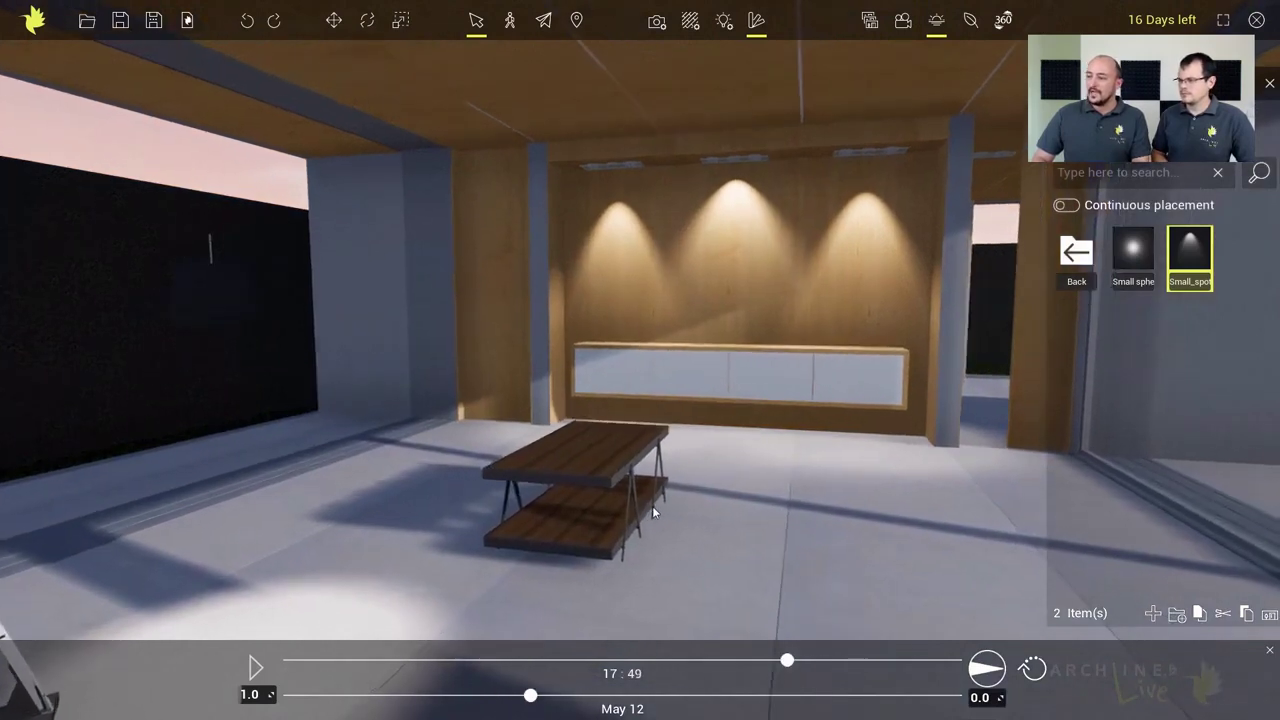
right_drag(665, 494, 720, 471)
scroll(719, 472, down, 4)
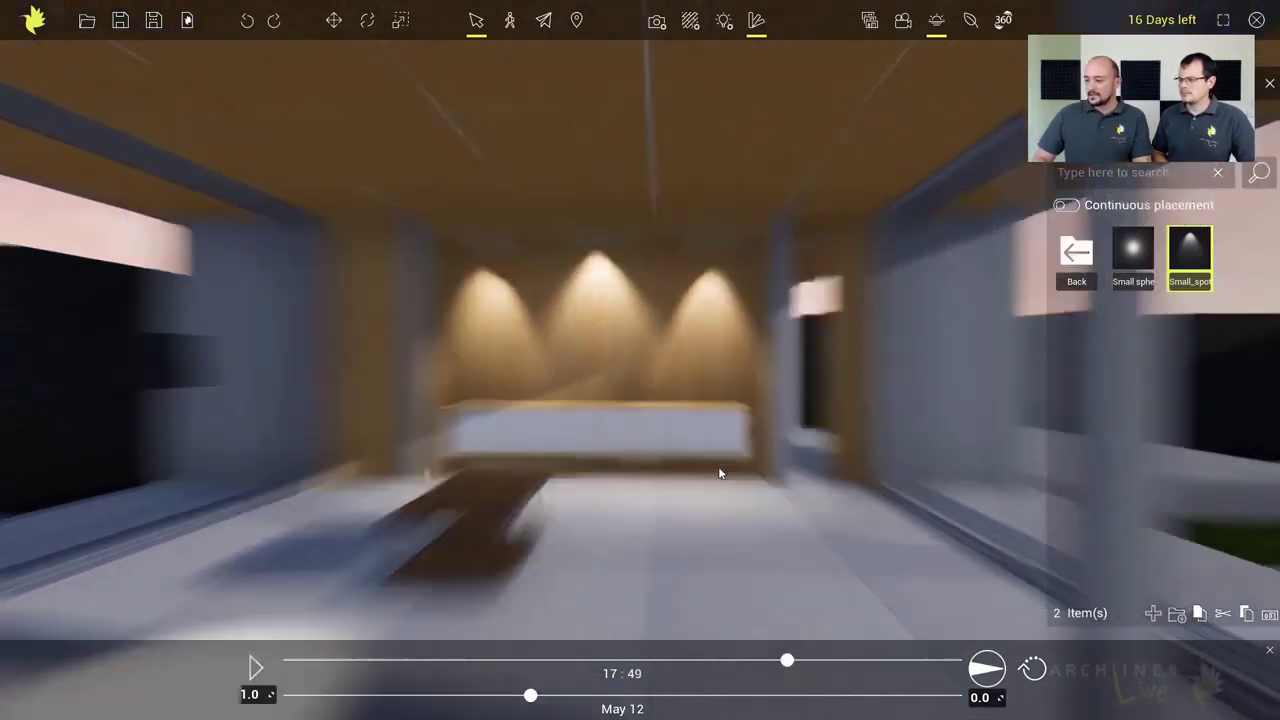
scroll(677, 470, down, 2)
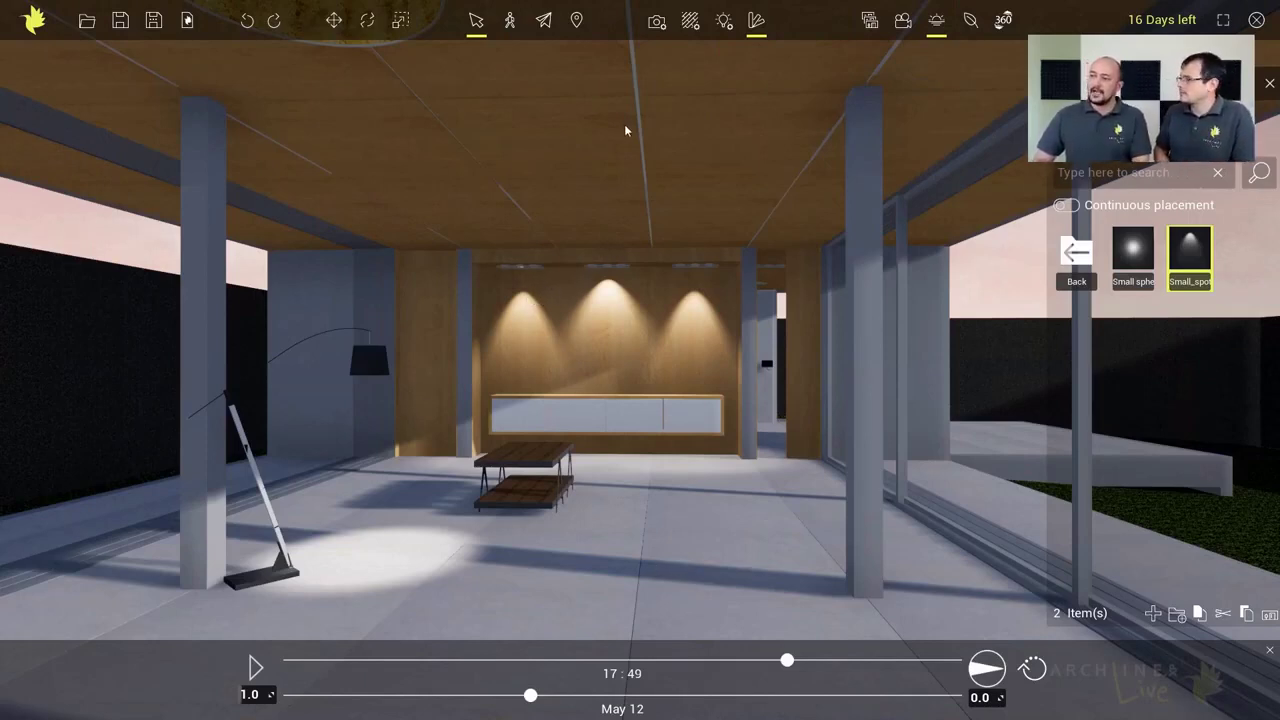
right_drag(694, 157, 754, 118)
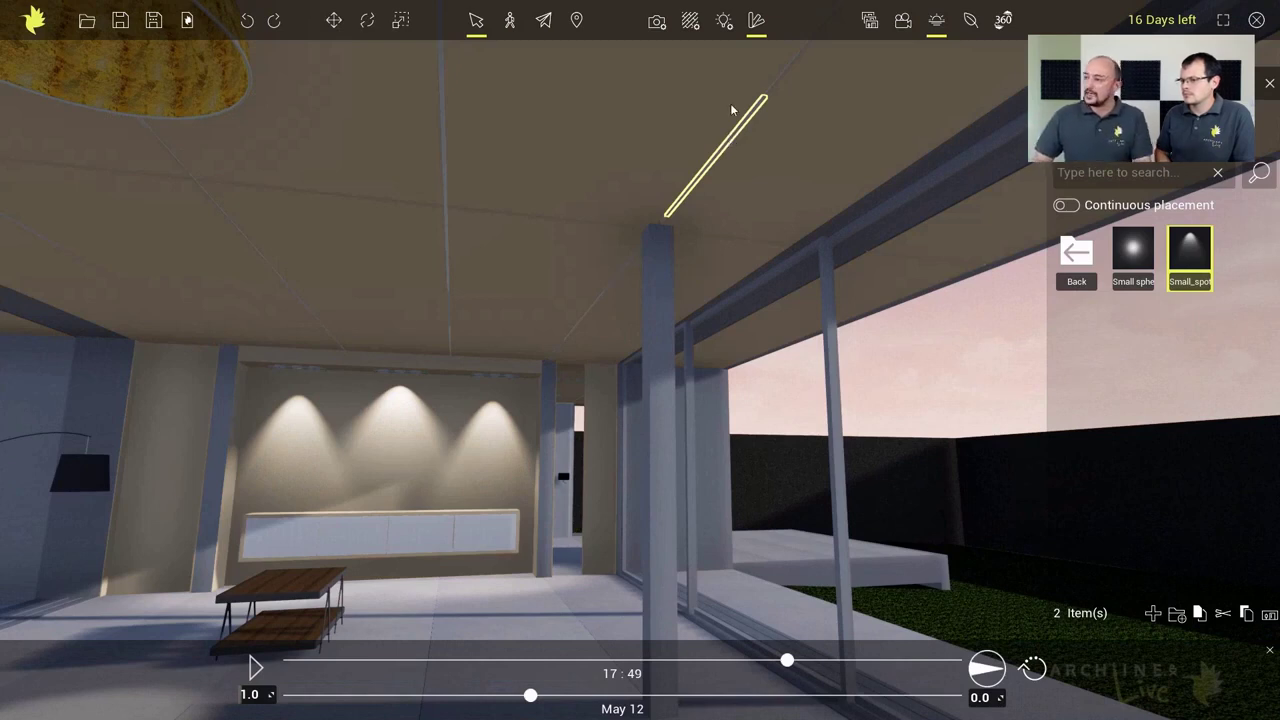
click(691, 21)
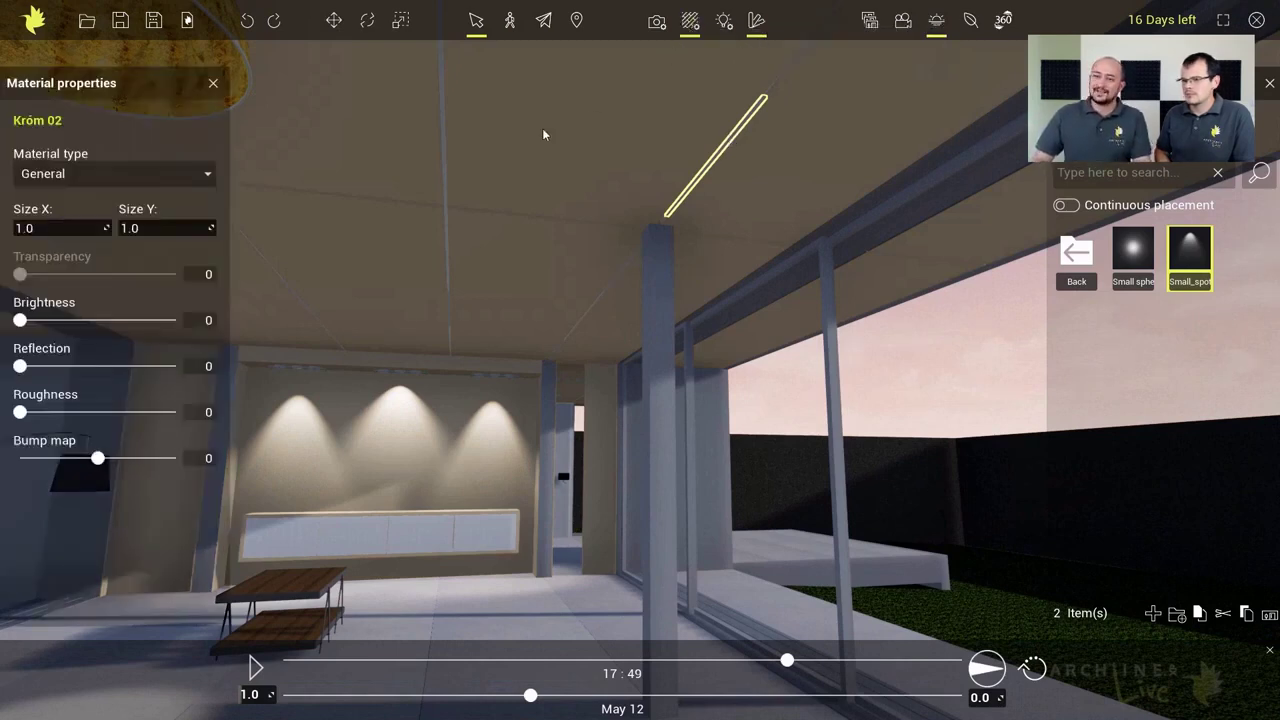
click(78, 176)
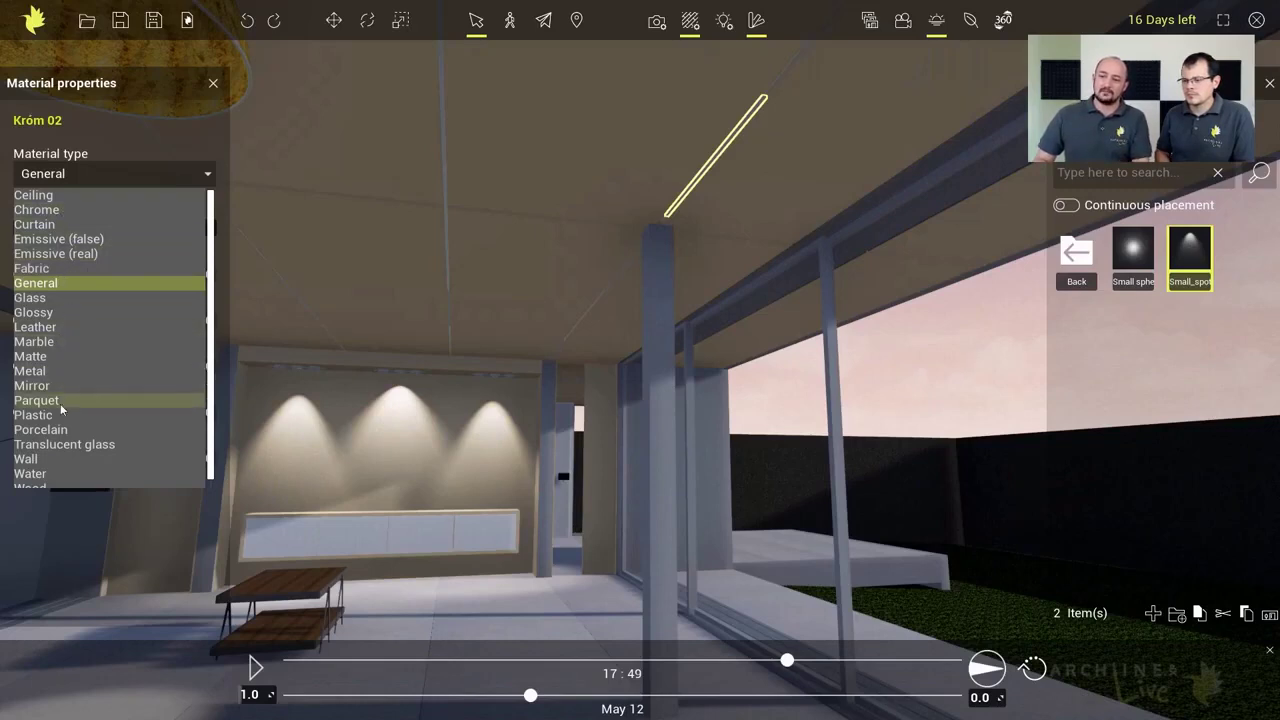
click(97, 255)
click(505, 300)
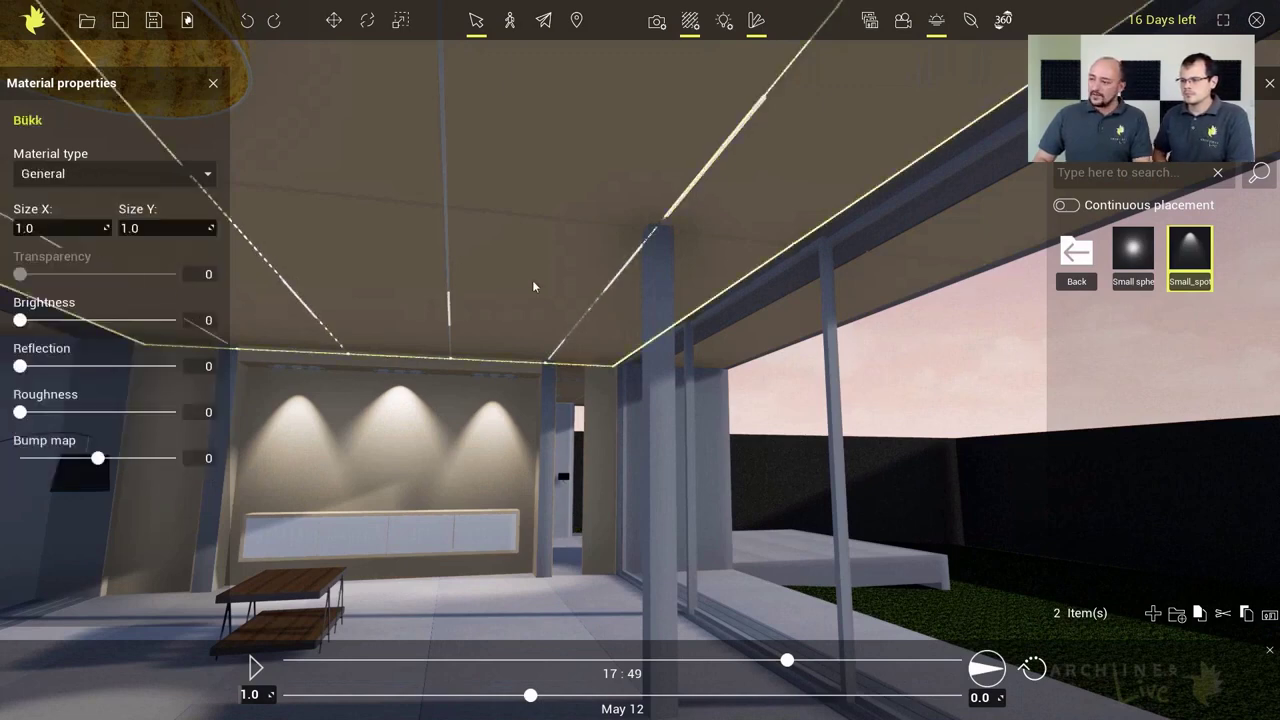
click(213, 84)
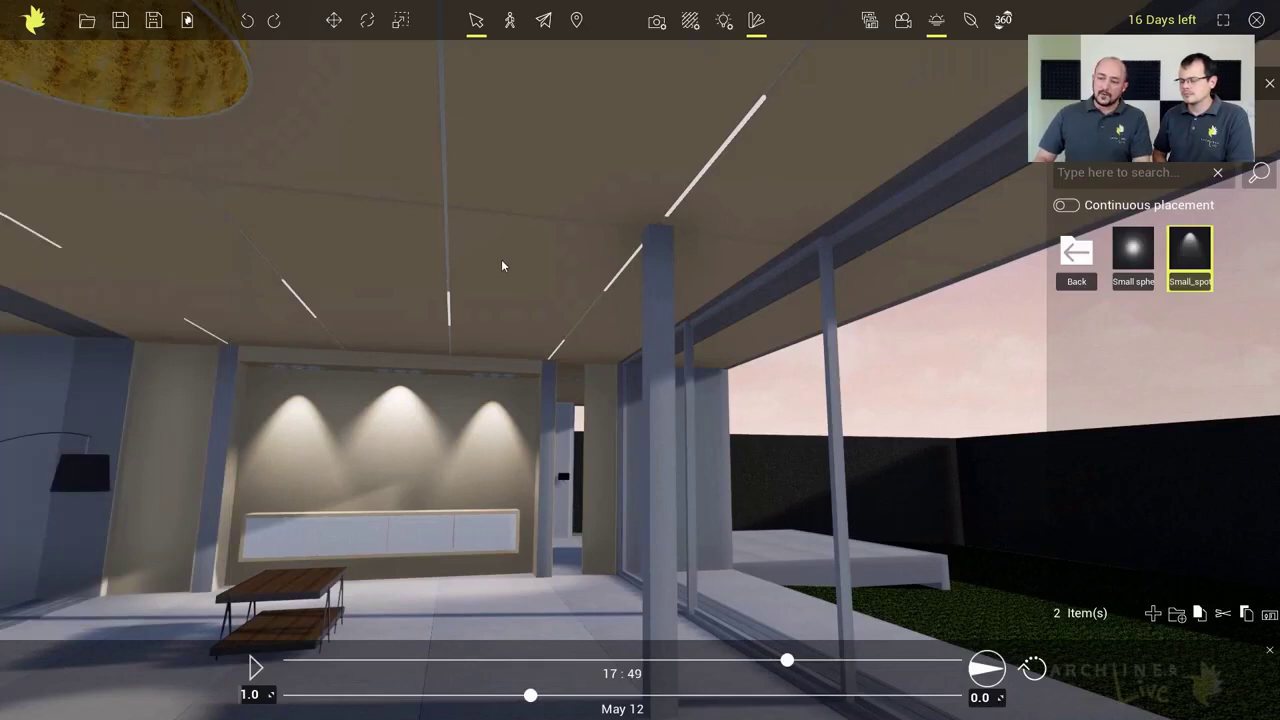
Step: Apply Mahogany wood from the Wood materials library to the spotlit wall behind the white cabinet
click(1087, 265)
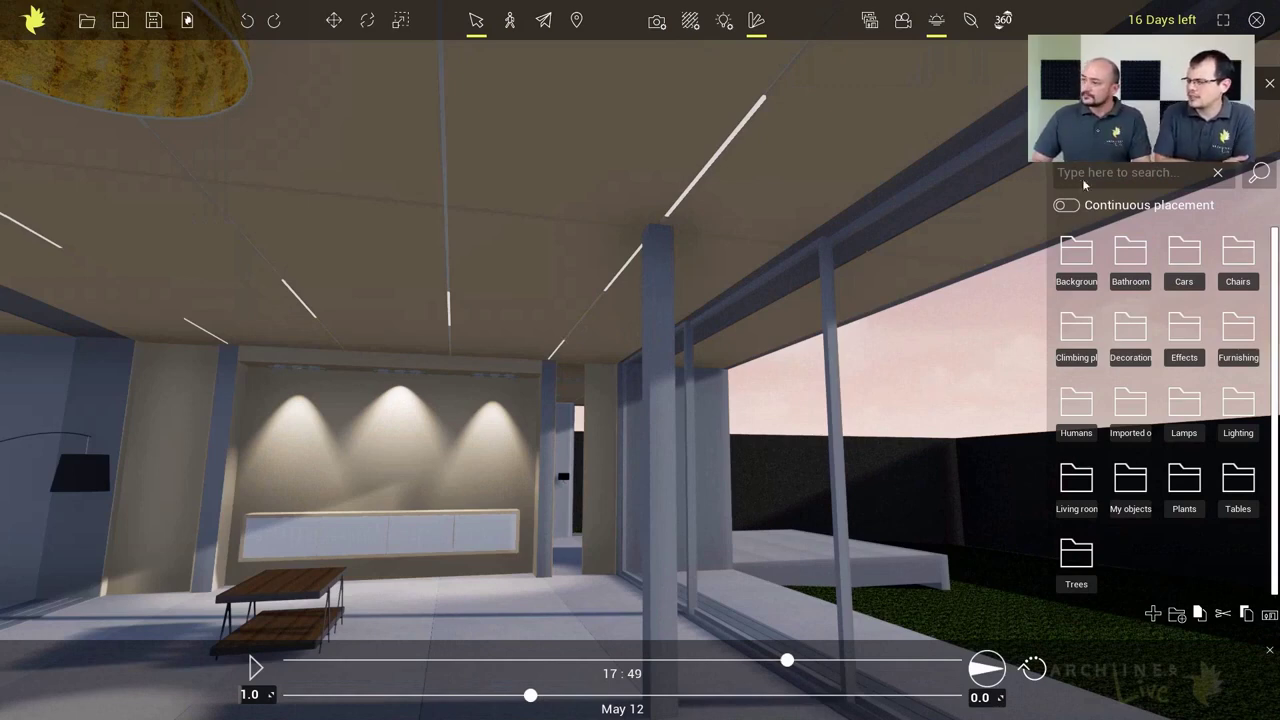
click(1120, 128)
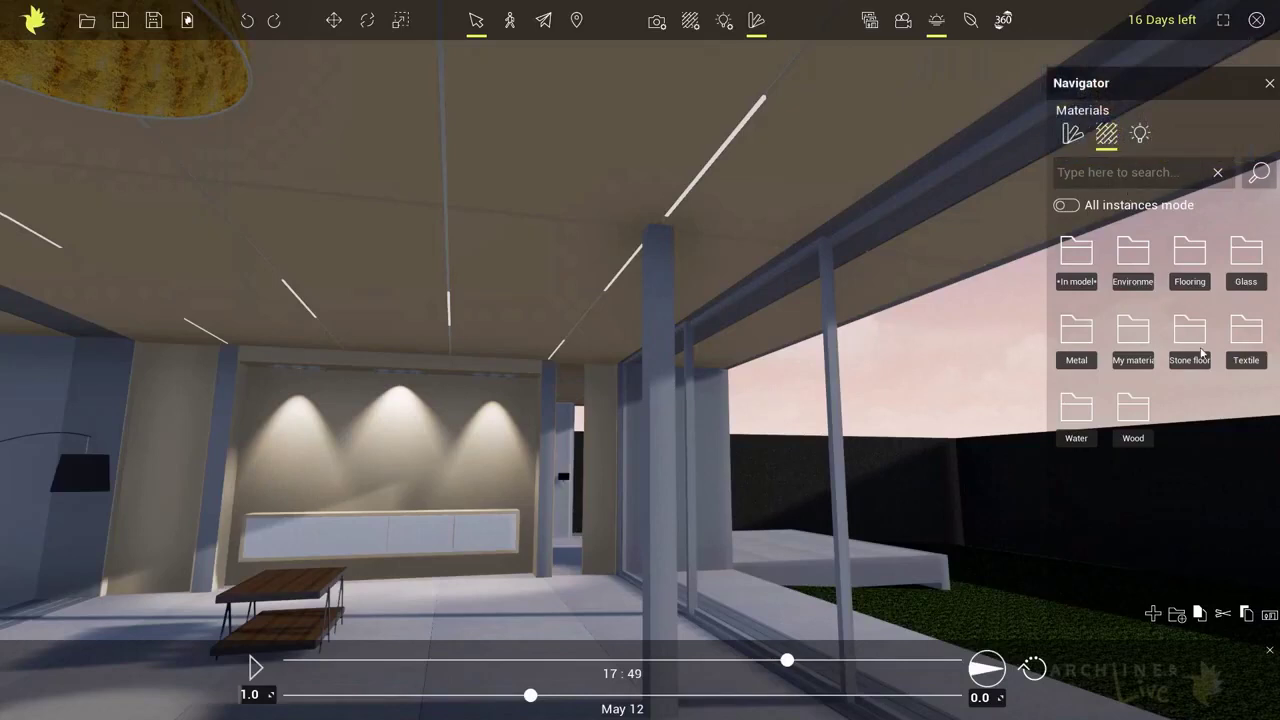
click(1130, 416)
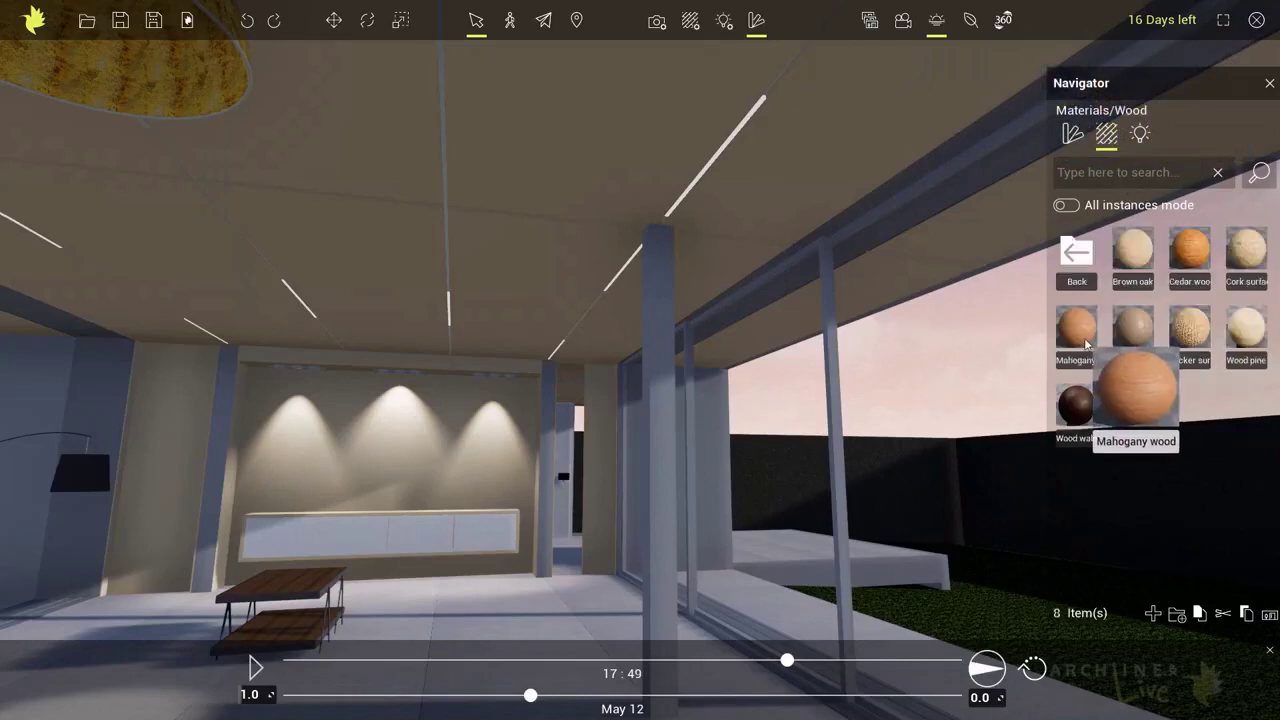
drag(1078, 333, 402, 485)
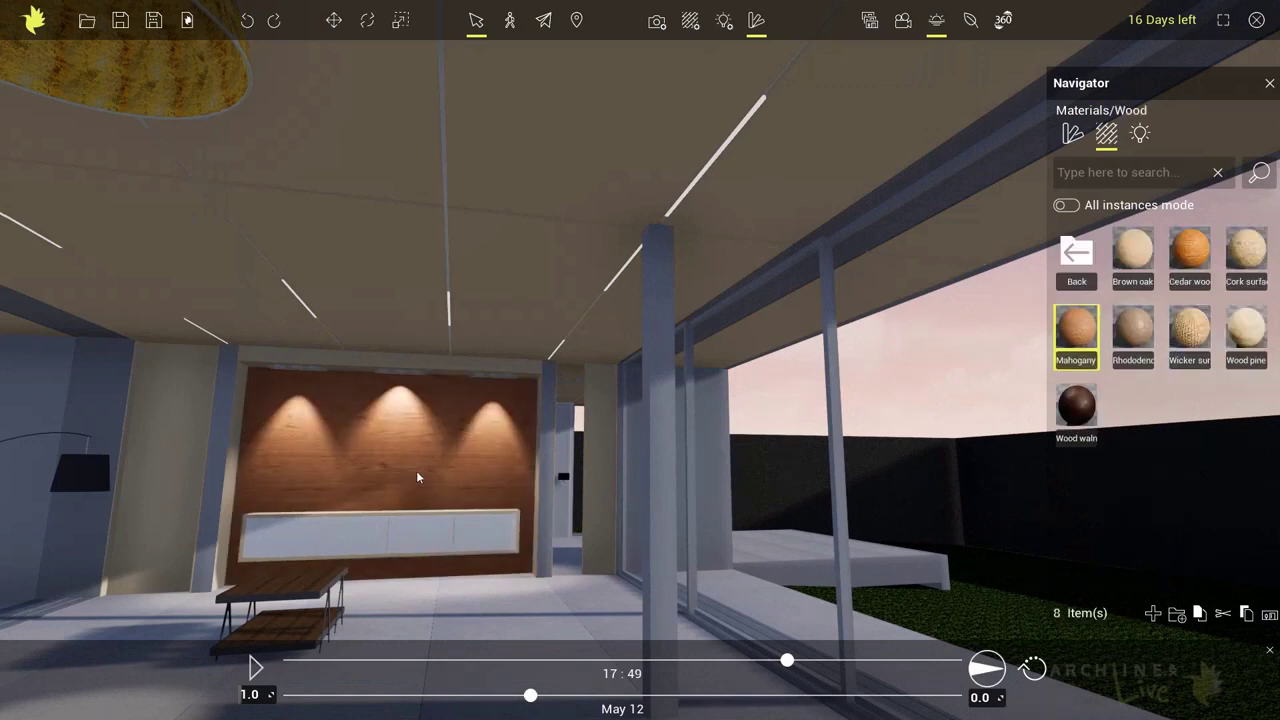
Step: Apply Brown oak wood to the spotlit wall, and with All instances mode on to all surfaces sharing the ceiling's material
drag(1133, 250, 414, 449)
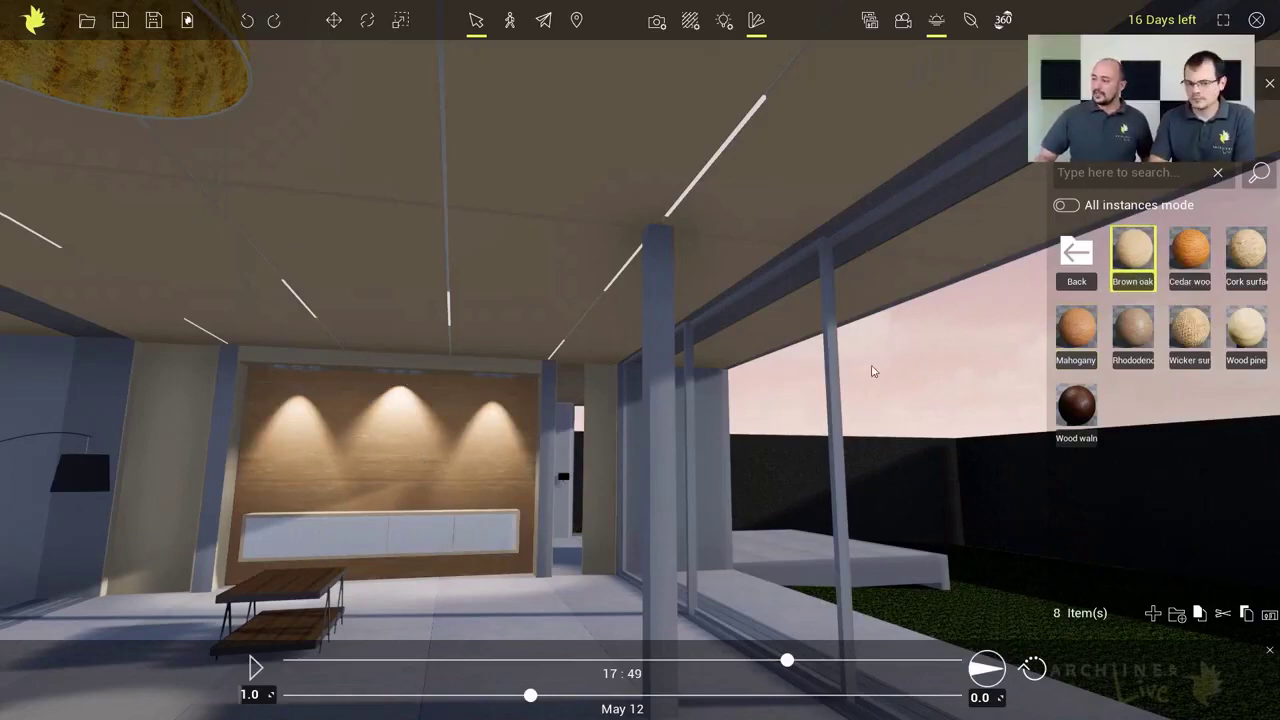
click(1066, 205)
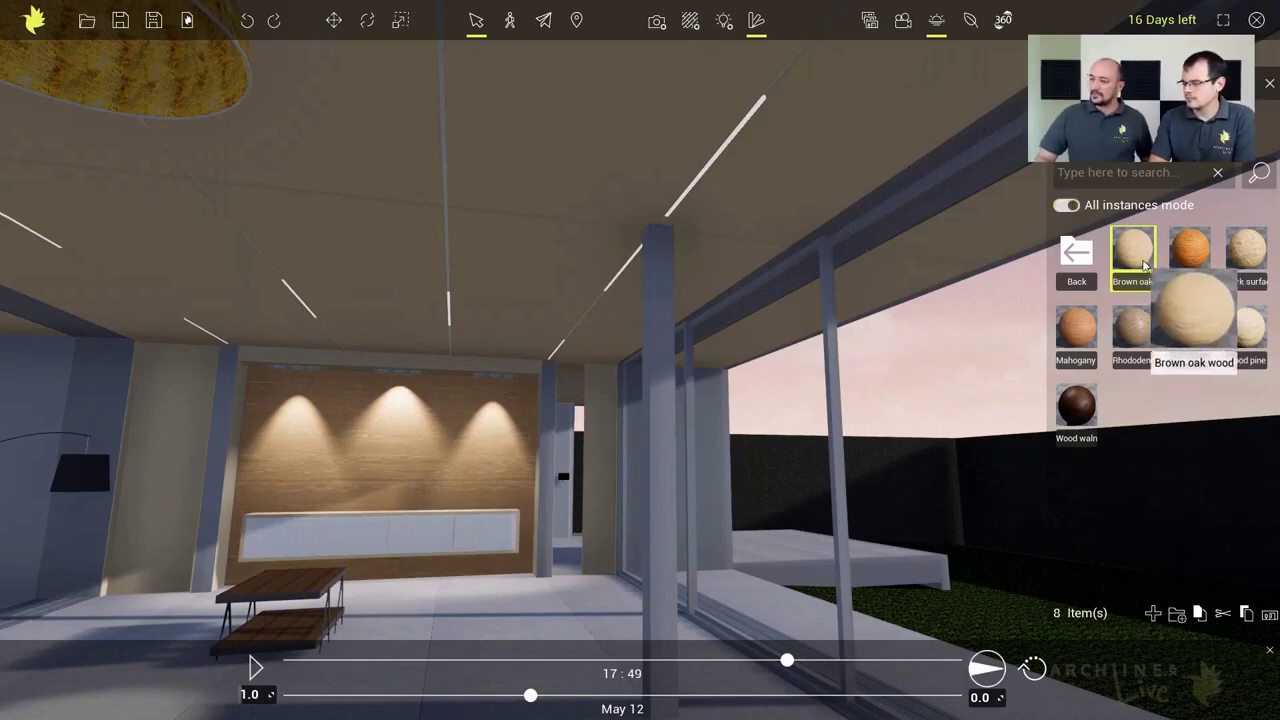
drag(1133, 250, 501, 267)
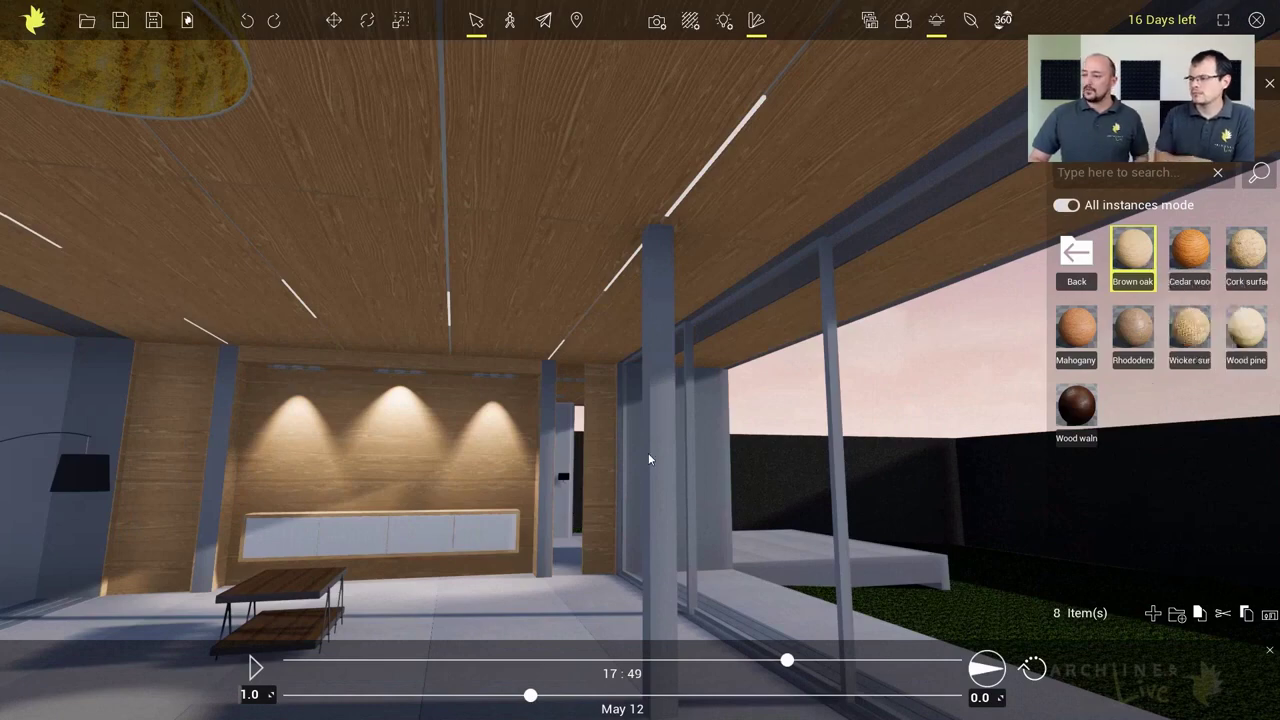
Step: Apply the first Ground grass material from the Environment library to the lawn outside the house
drag(648, 458, 26, 429)
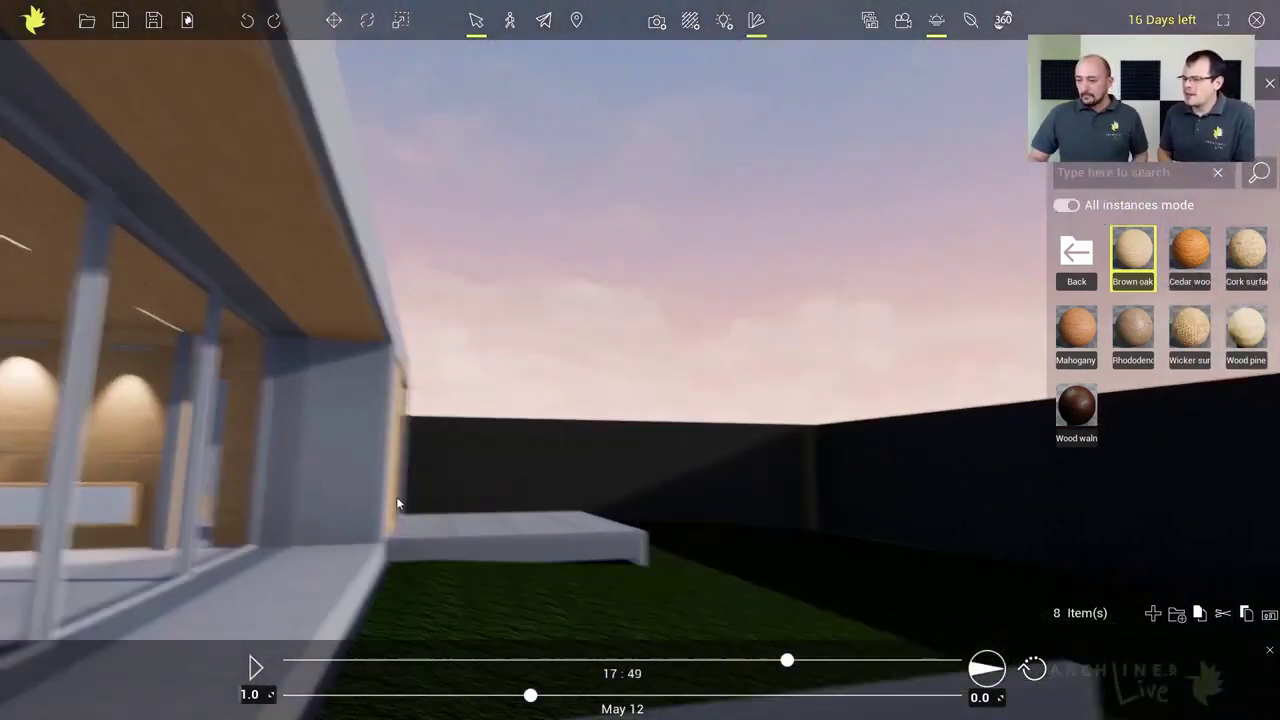
right_drag(397, 498, 433, 510)
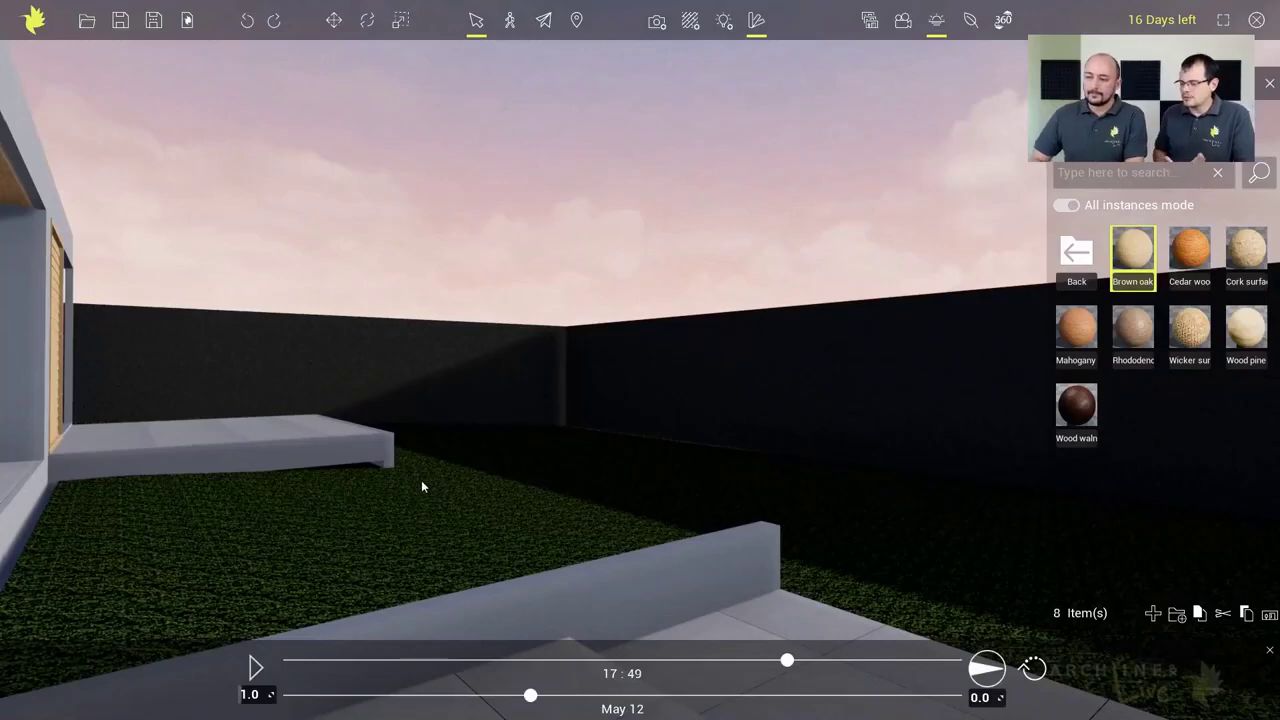
click(1076, 255)
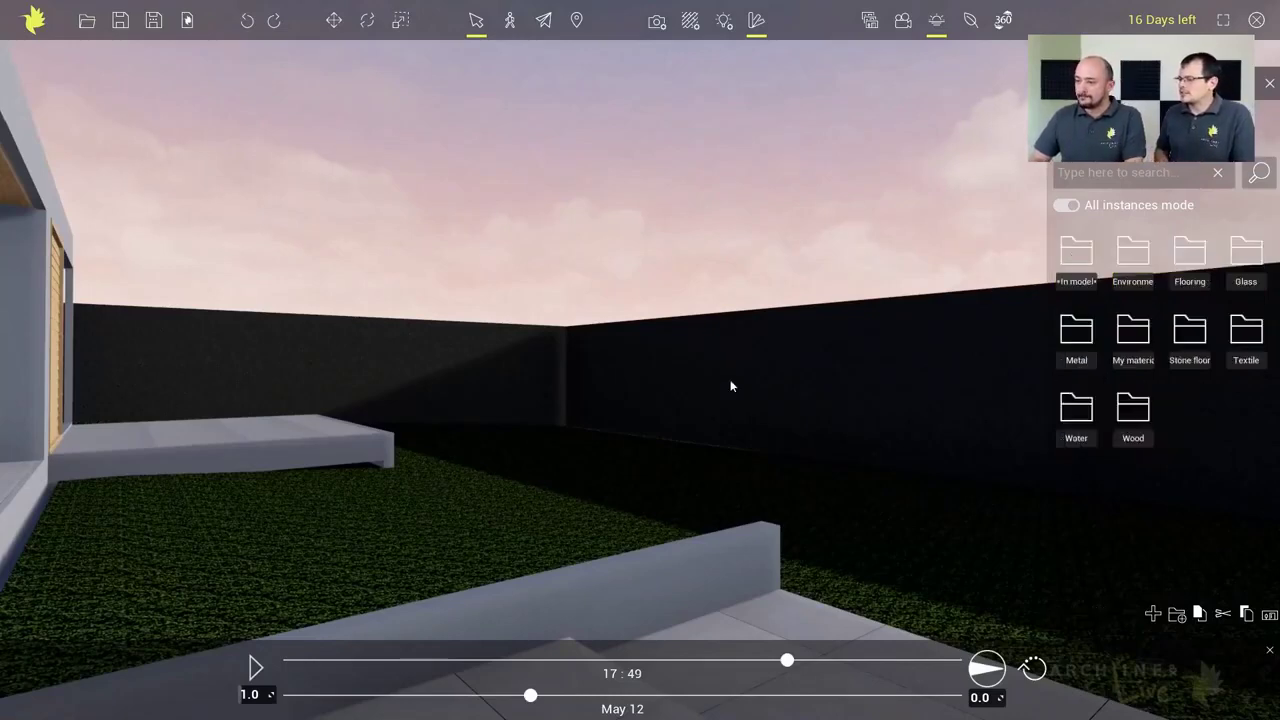
right_drag(884, 409, 670, 434)
scroll(670, 434, down, 5)
right_drag(894, 420, 932, 430)
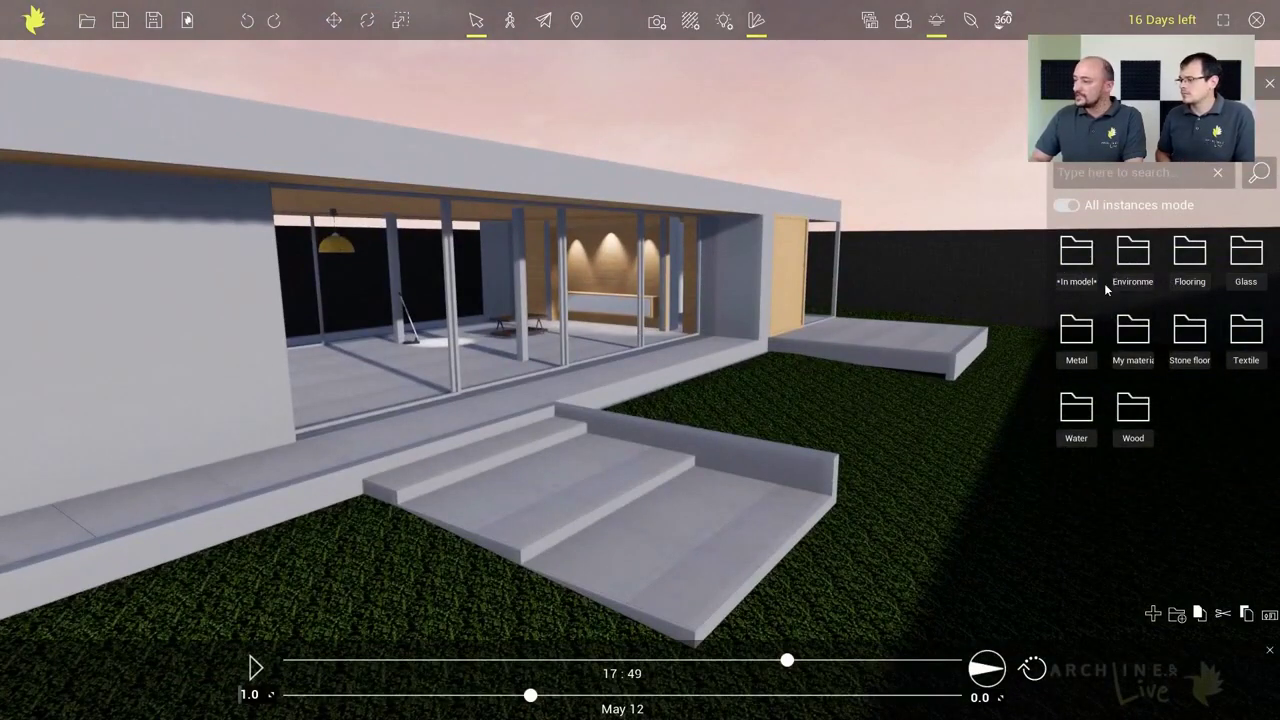
click(1130, 262)
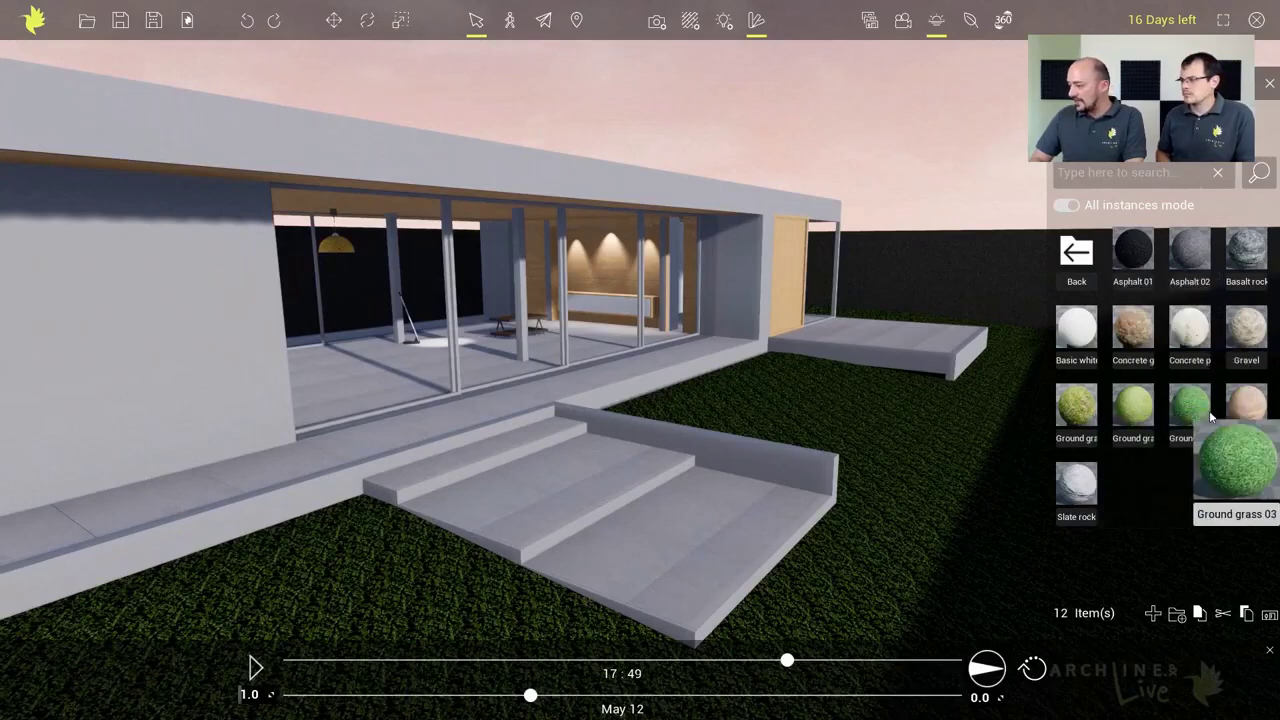
drag(971, 402, 996, 396)
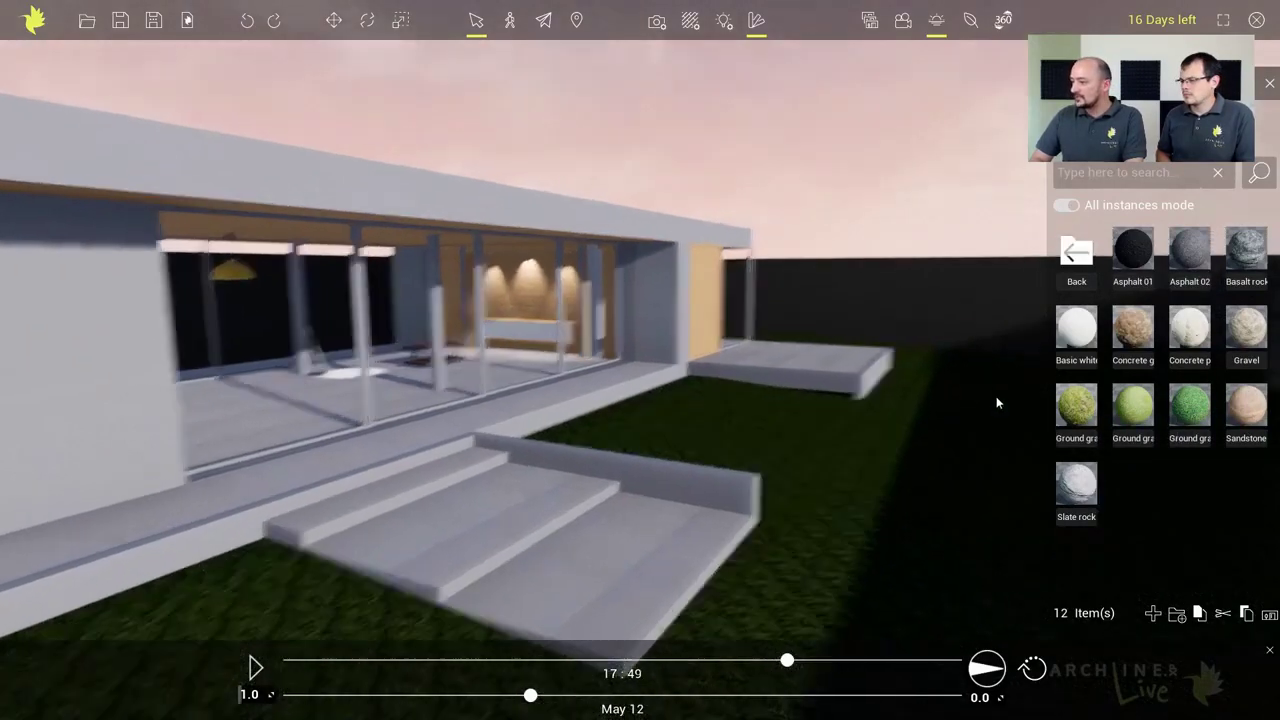
click(1068, 206)
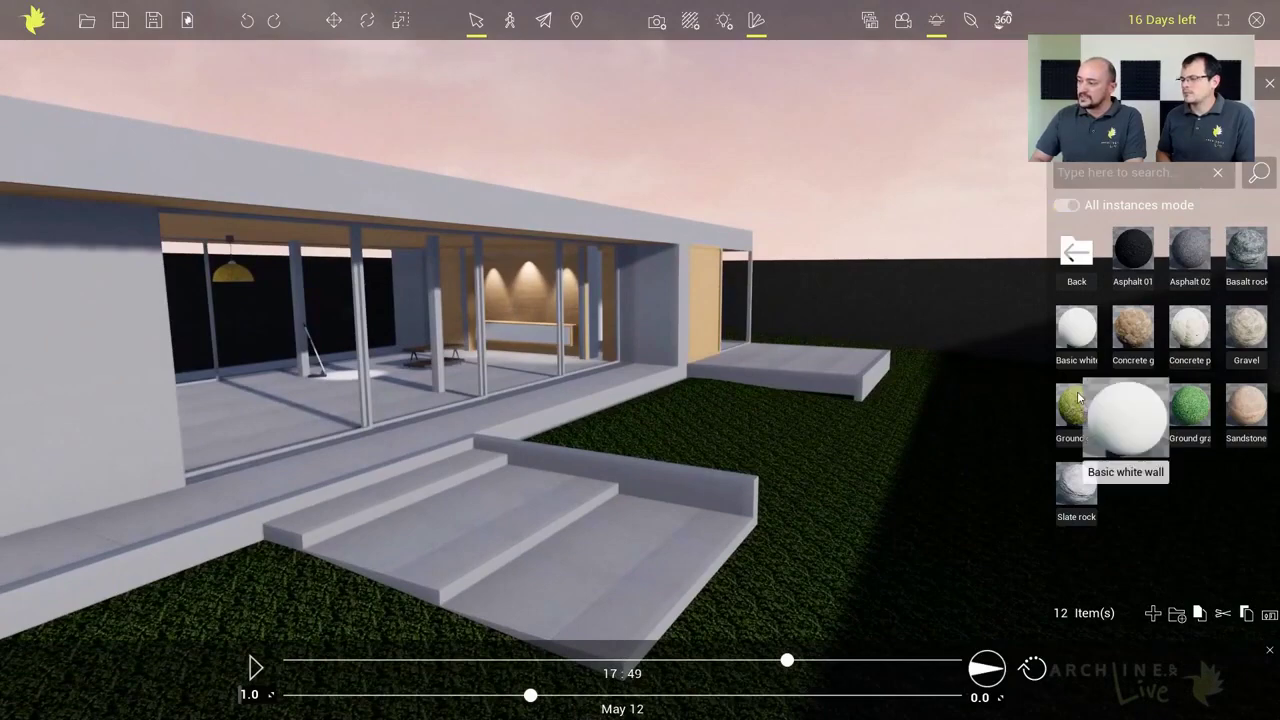
drag(1076, 413, 624, 483)
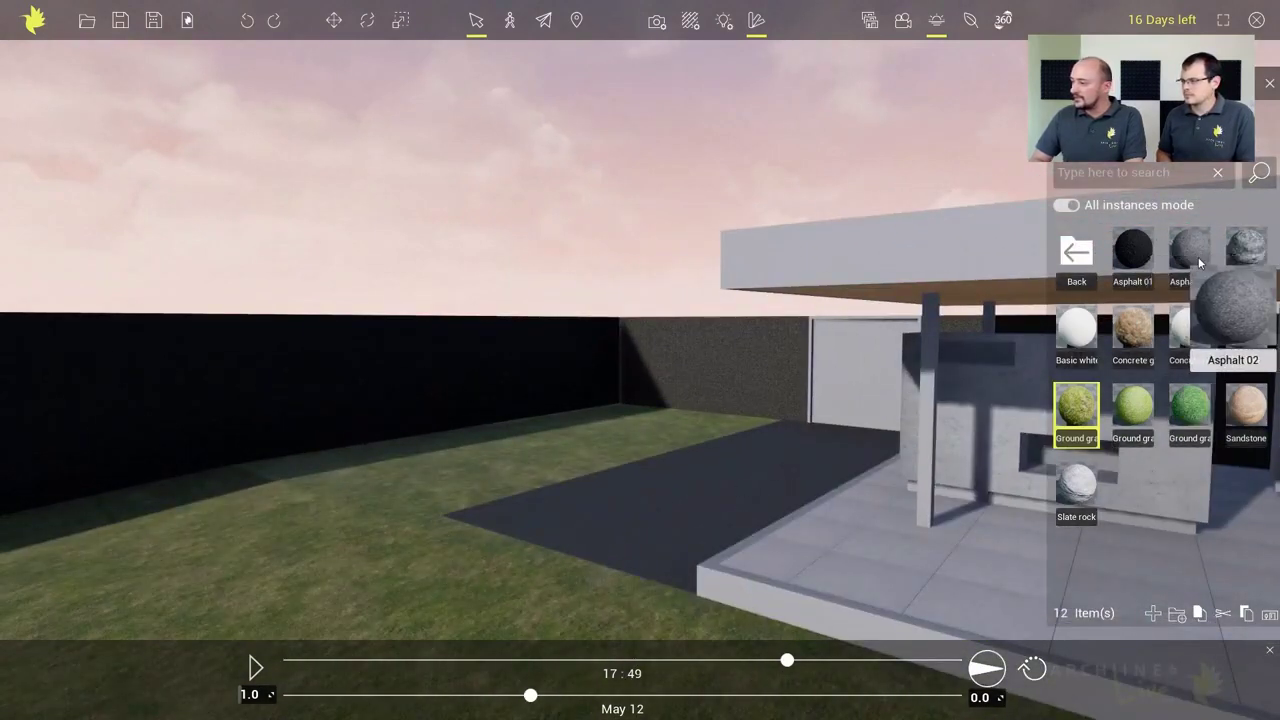
Step: Compare Asphalt 01 and Asphalt 02 on the driveway beside the lawn, and leave Asphalt 02 applied
drag(1190, 252, 717, 494)
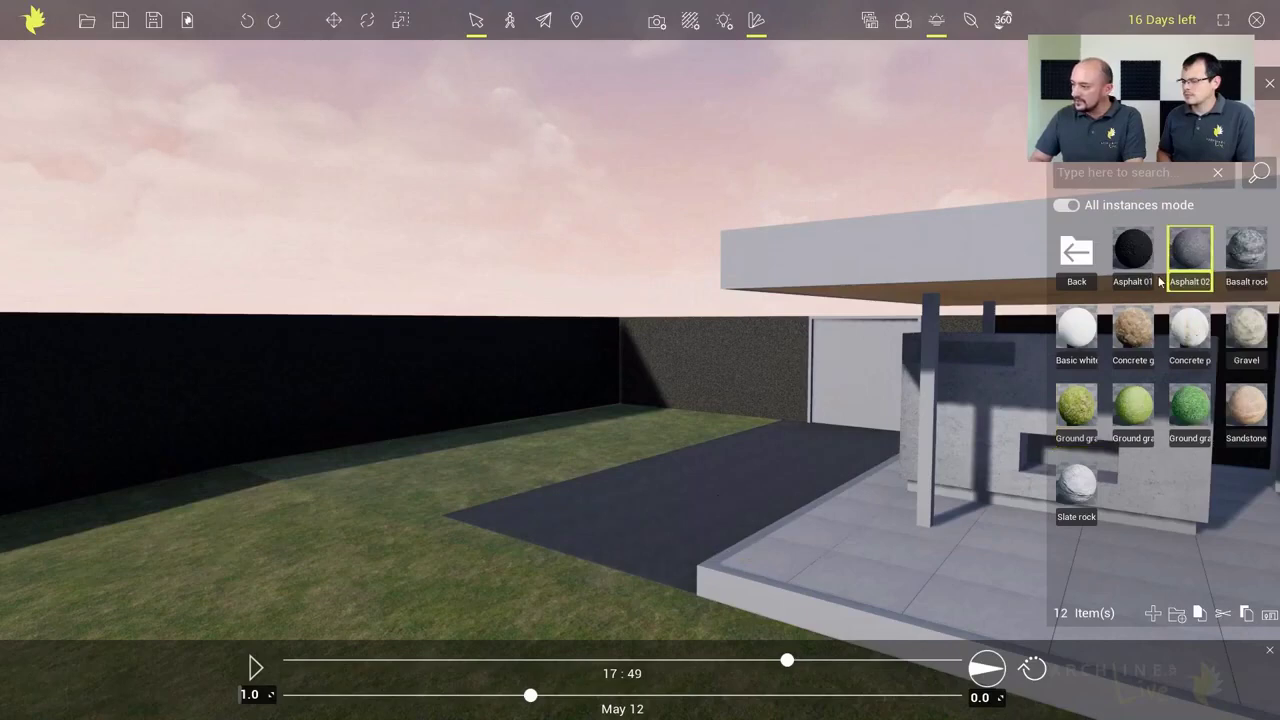
drag(1133, 250, 704, 491)
drag(1190, 252, 687, 488)
Step: Apply the dark anodized metal from the Metal library to all instances of the house's white exterior material
right_drag(734, 506, 999, 485)
middle_drag(942, 501, 884, 462)
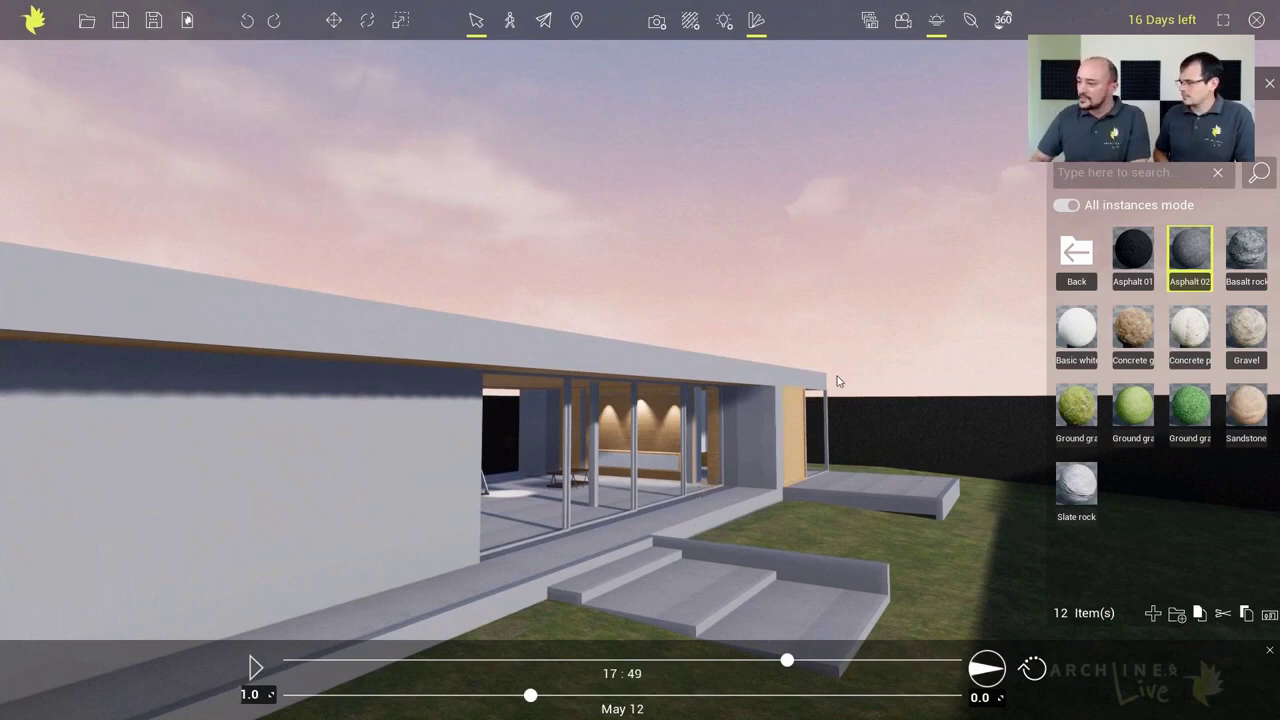
click(1078, 257)
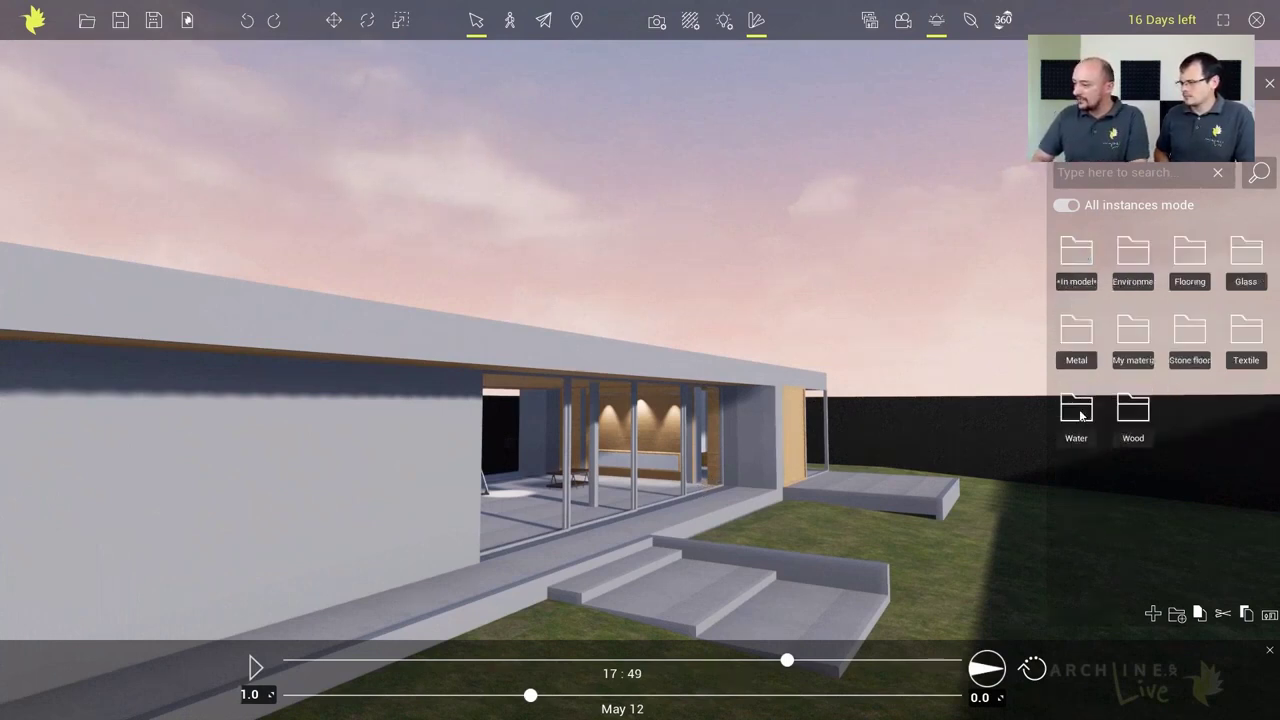
click(1086, 335)
mouse_move(1112, 425)
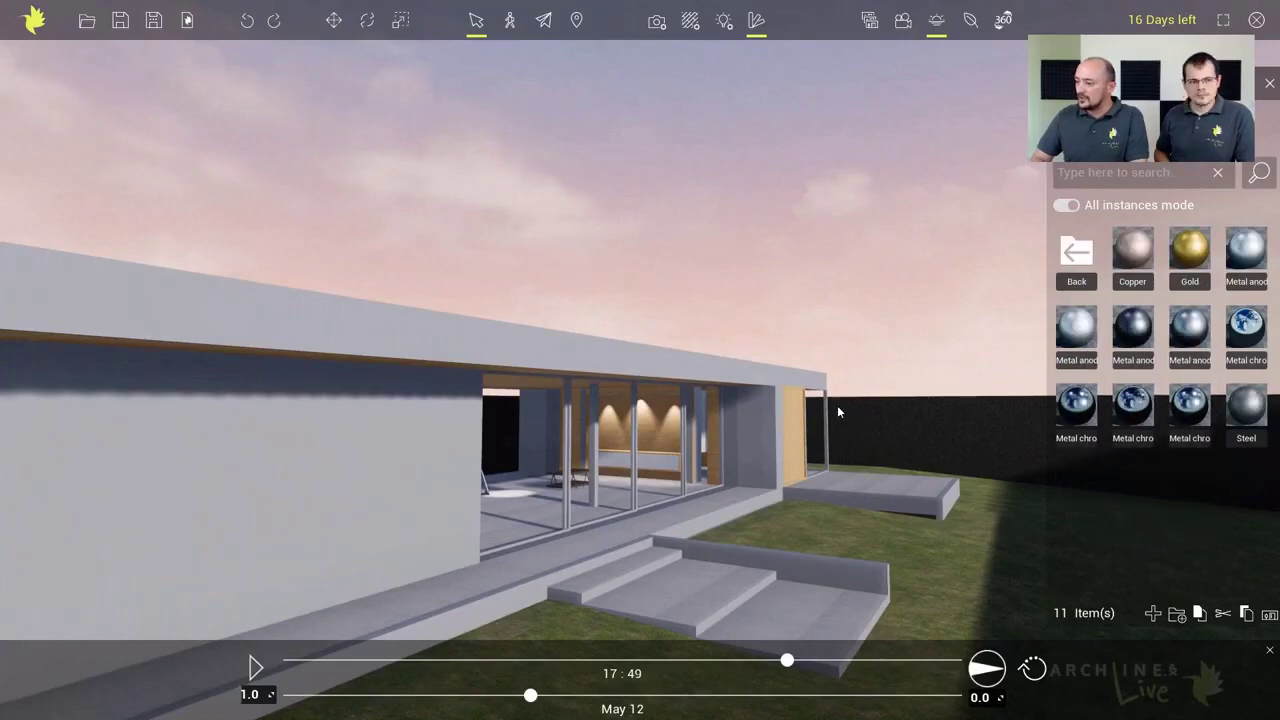
drag(1133, 330, 767, 372)
Step: Apply a light anodized metal to the narrow wall section between the glass front and the dark end wall
scroll(748, 404, up, 5)
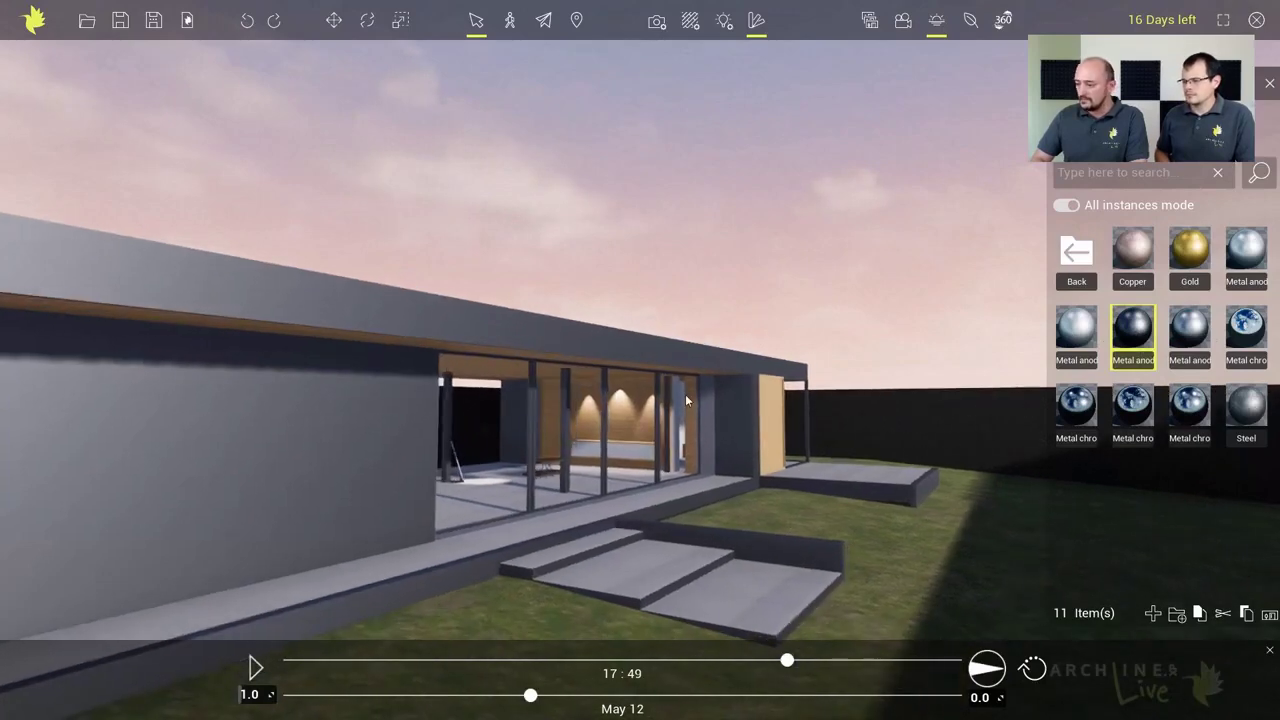
scroll(742, 481, up, 3)
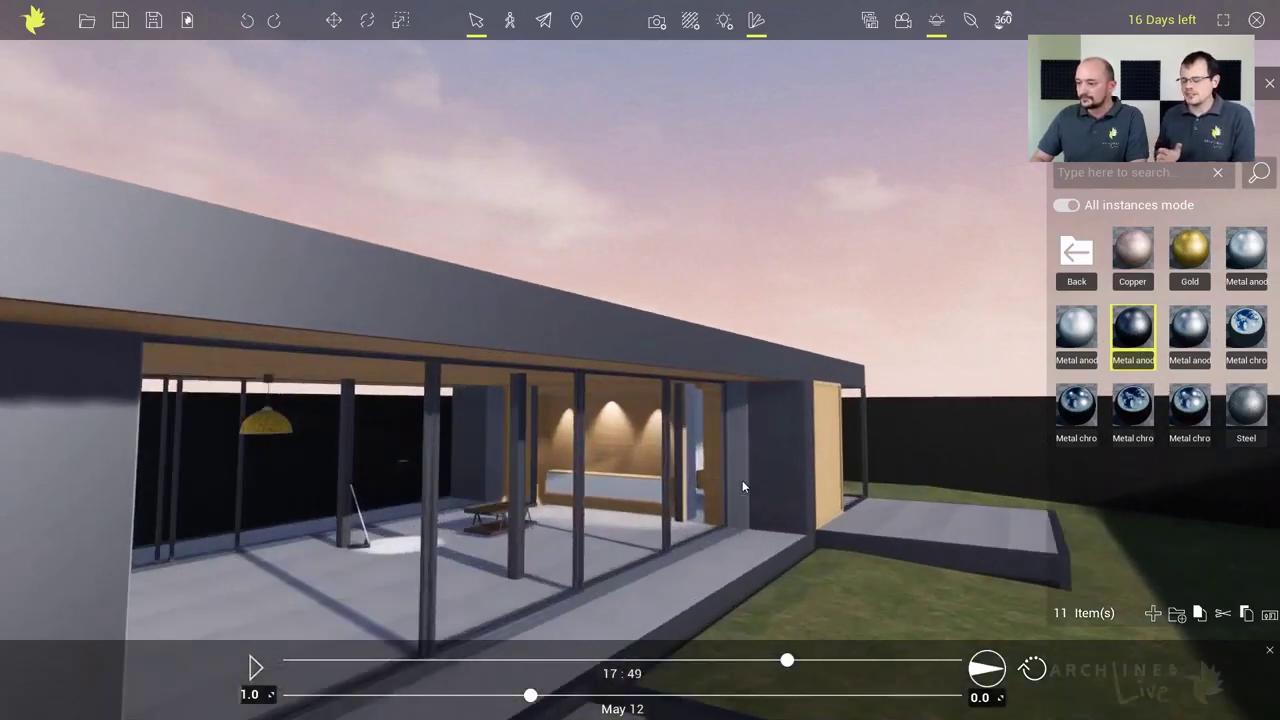
middle_drag(742, 481, 681, 379)
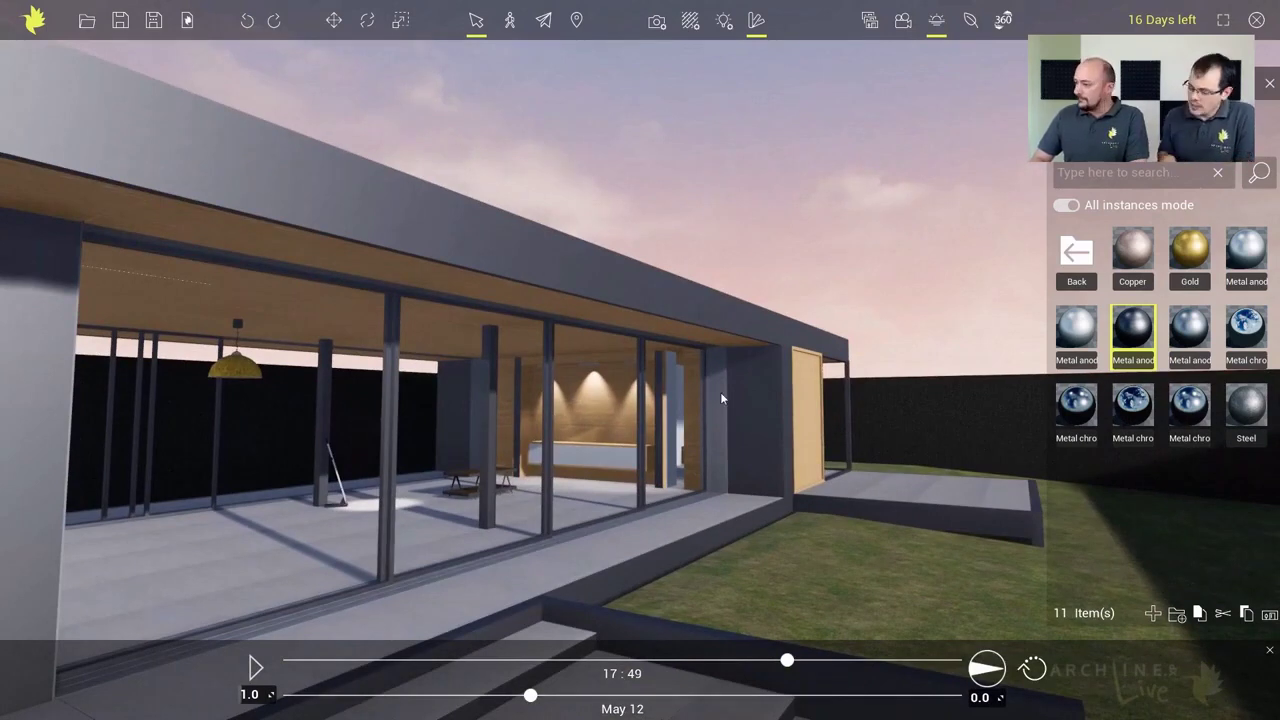
drag(1246, 250, 718, 421)
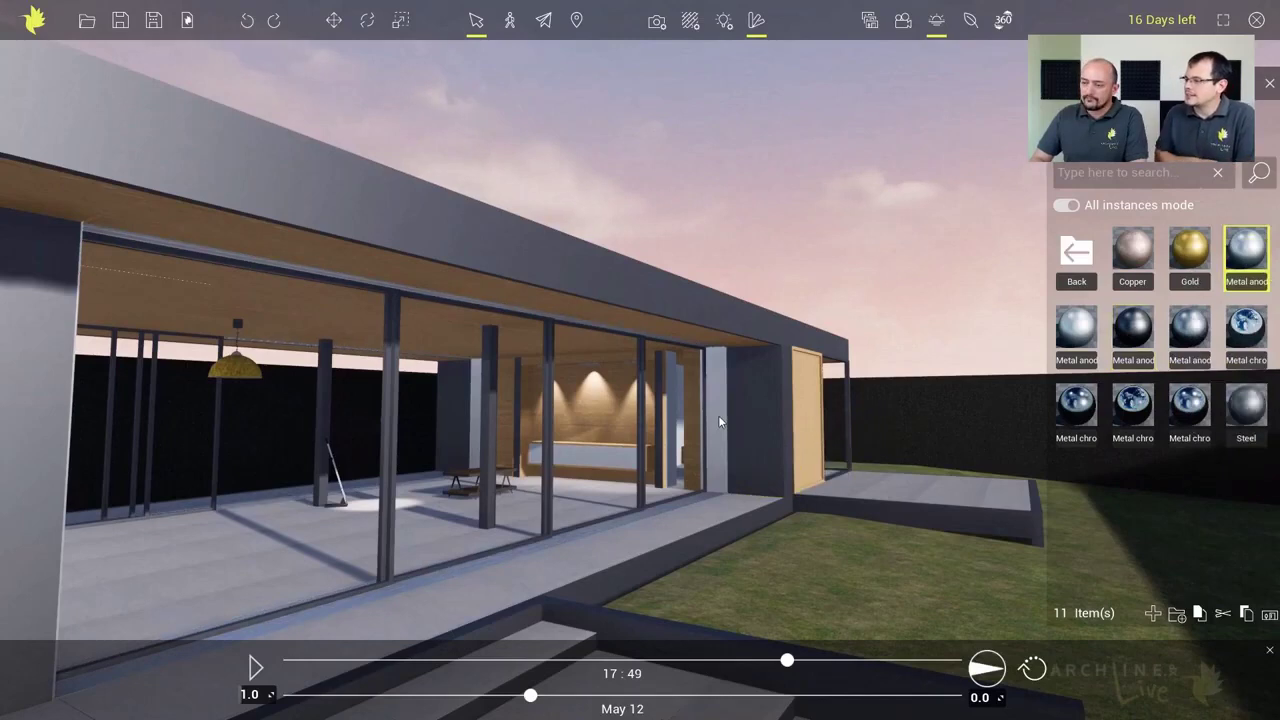
Step: Search the materials library for copper, and clear the search to return to the material folders
click(1078, 257)
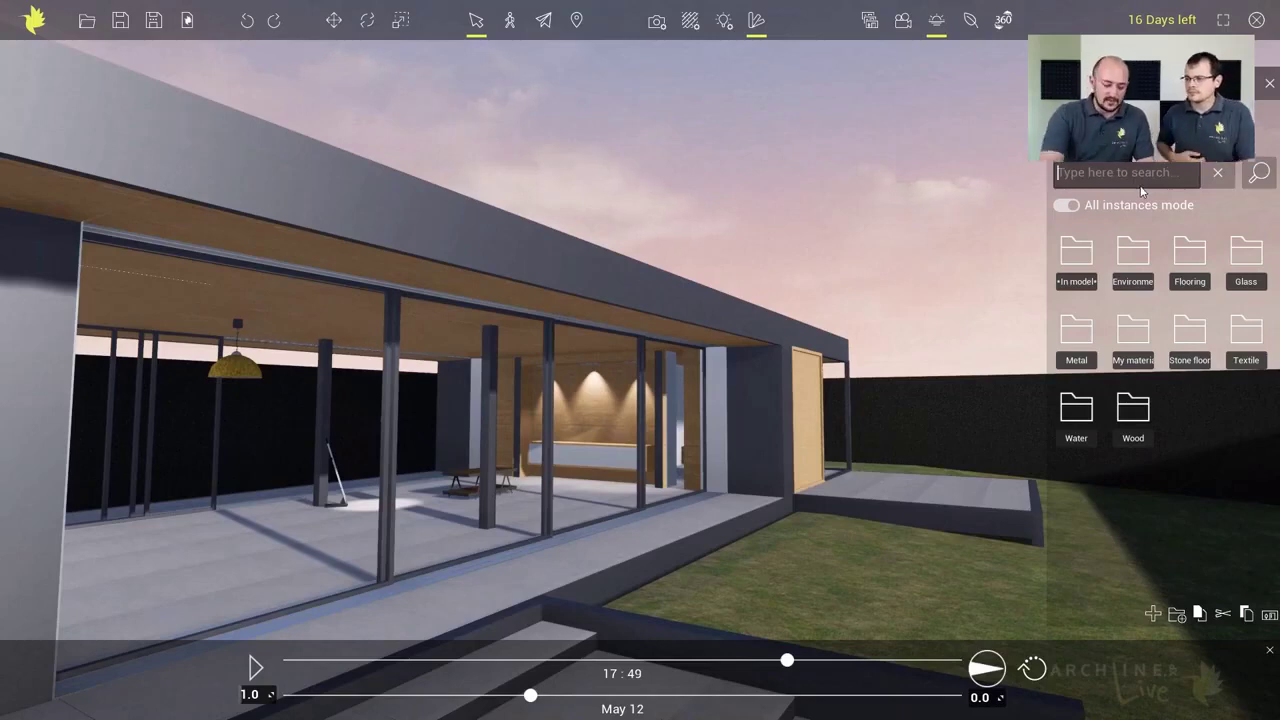
text(r)
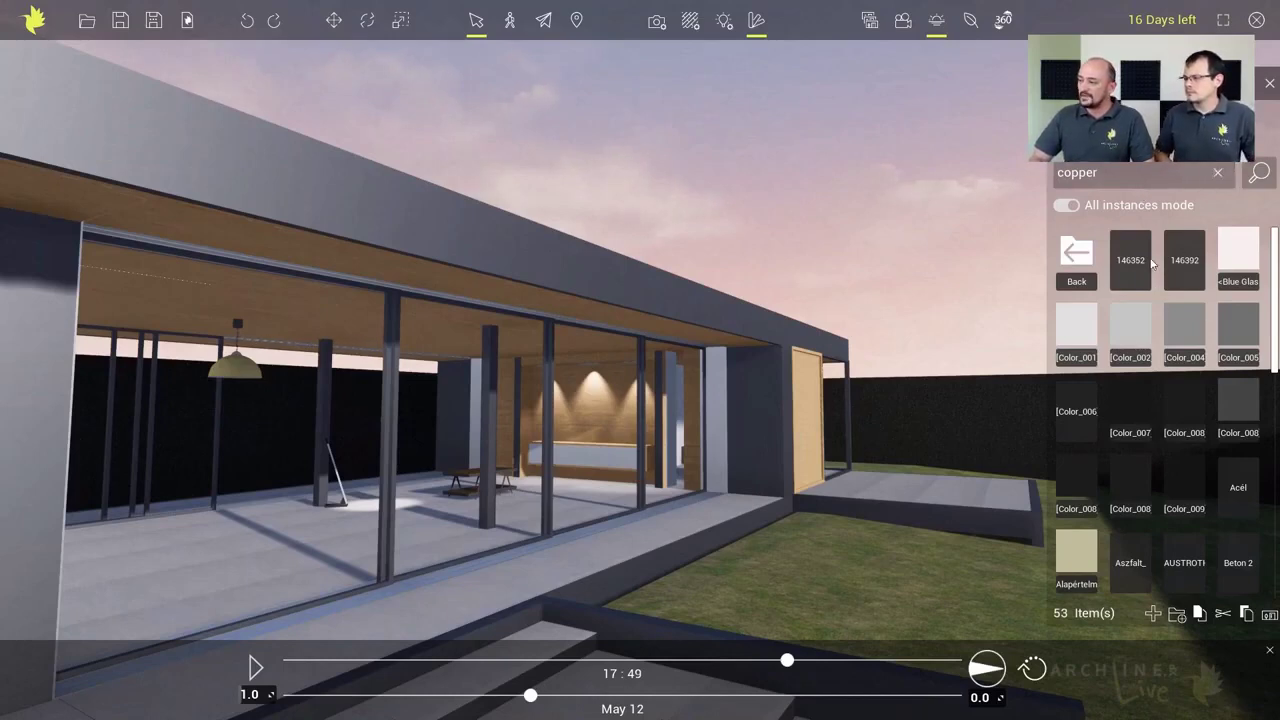
click(1076, 256)
click(1219, 176)
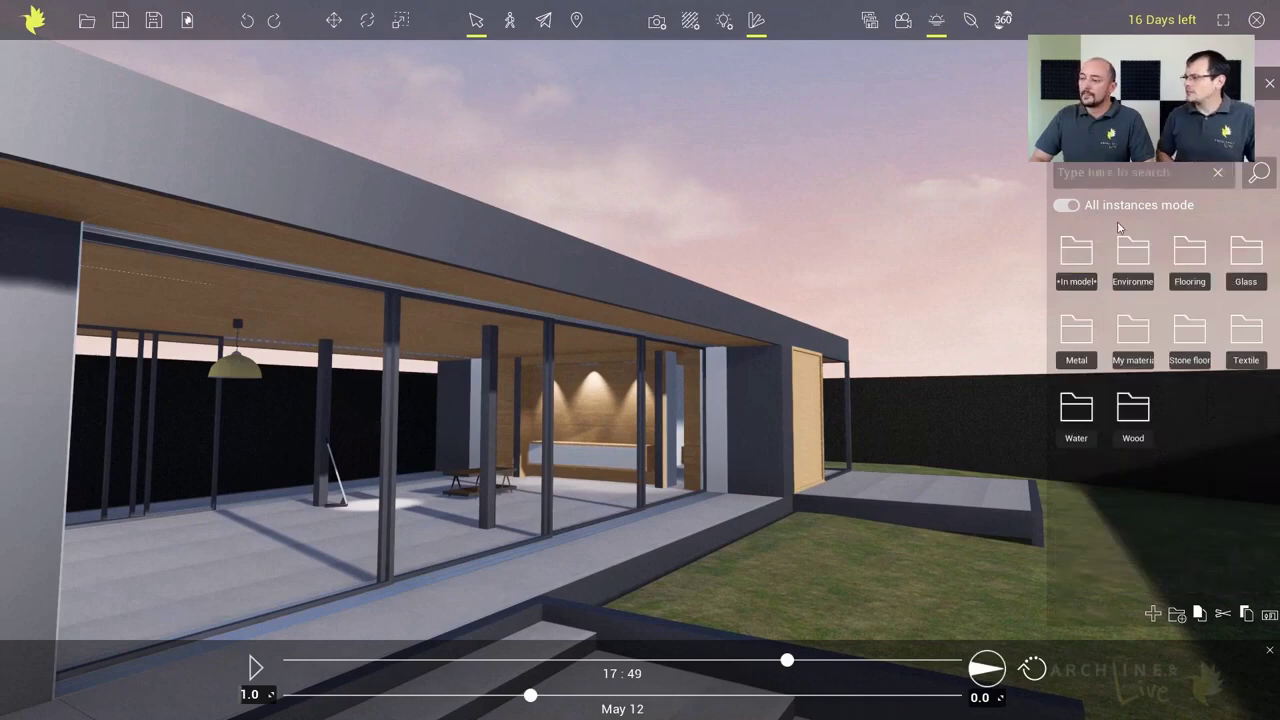
Step: Try Concrete panels from the Environment library on the garden's perimeter walls, and replace it with Slate rock
right_drag(892, 466, 916, 454)
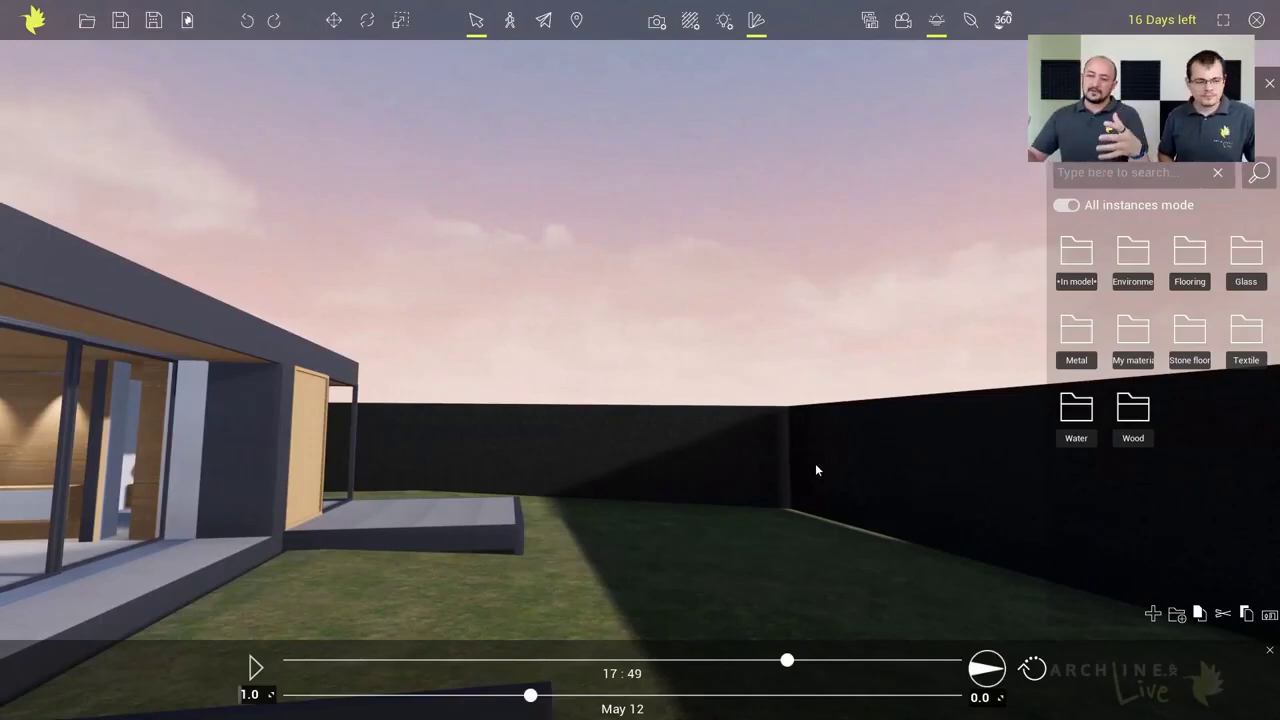
right_drag(787, 457, 855, 416)
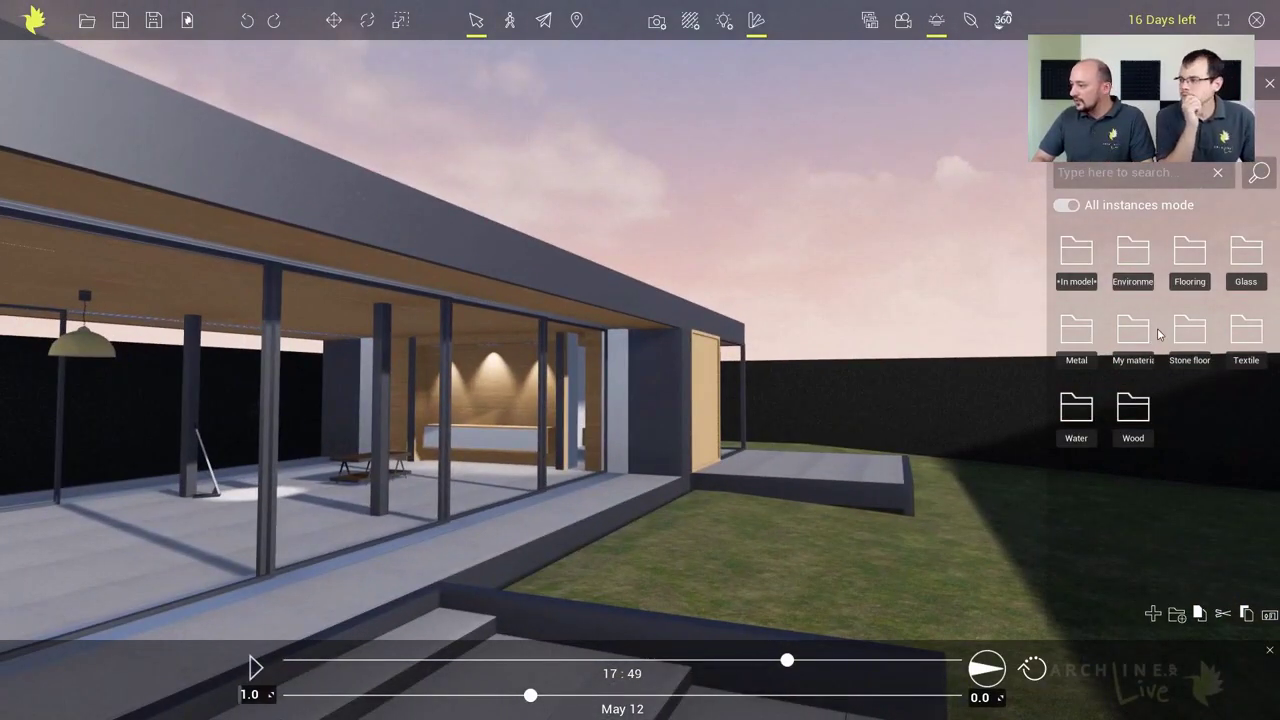
double_click(1146, 260)
right_drag(945, 387, 1045, 388)
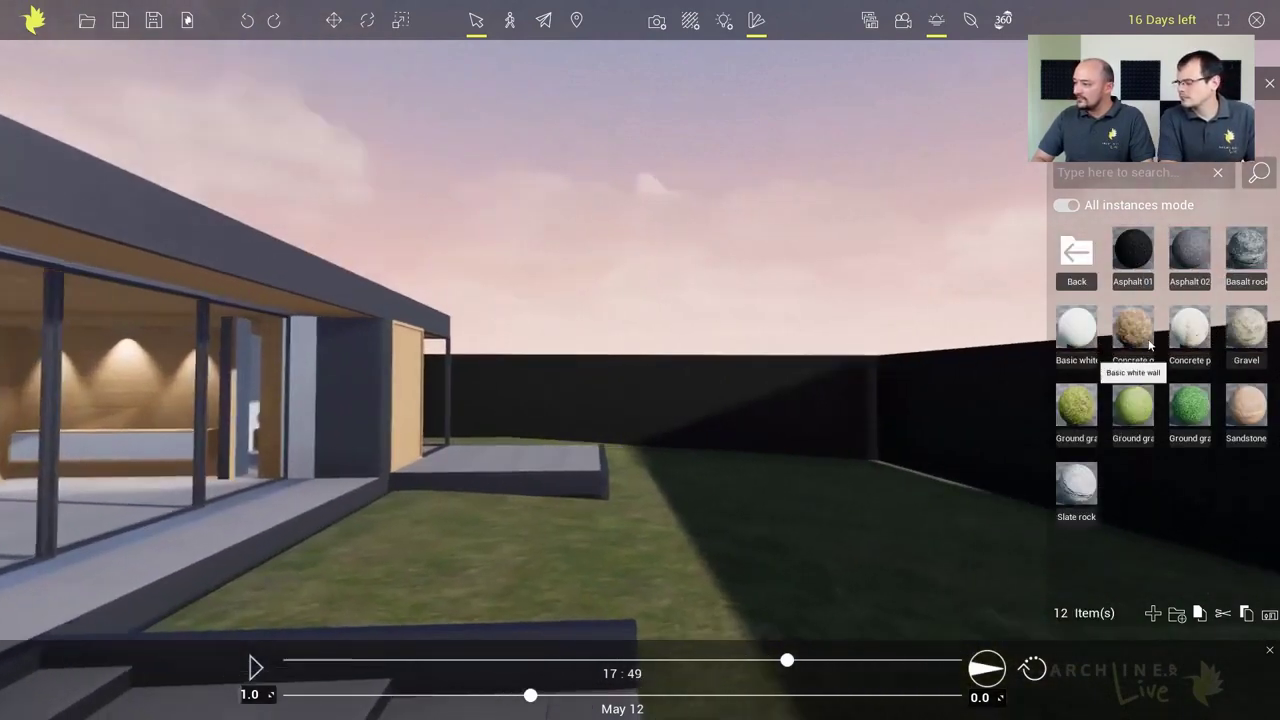
mouse_move(1193, 340)
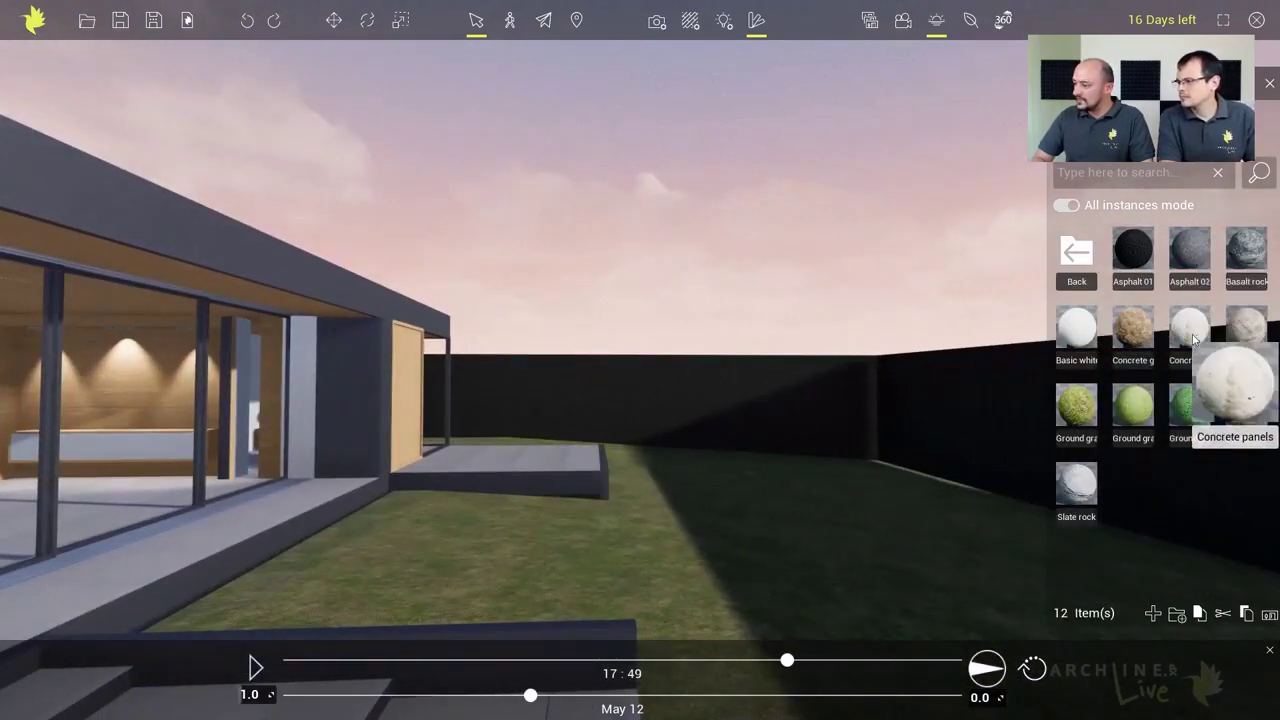
drag(1190, 335, 1016, 389)
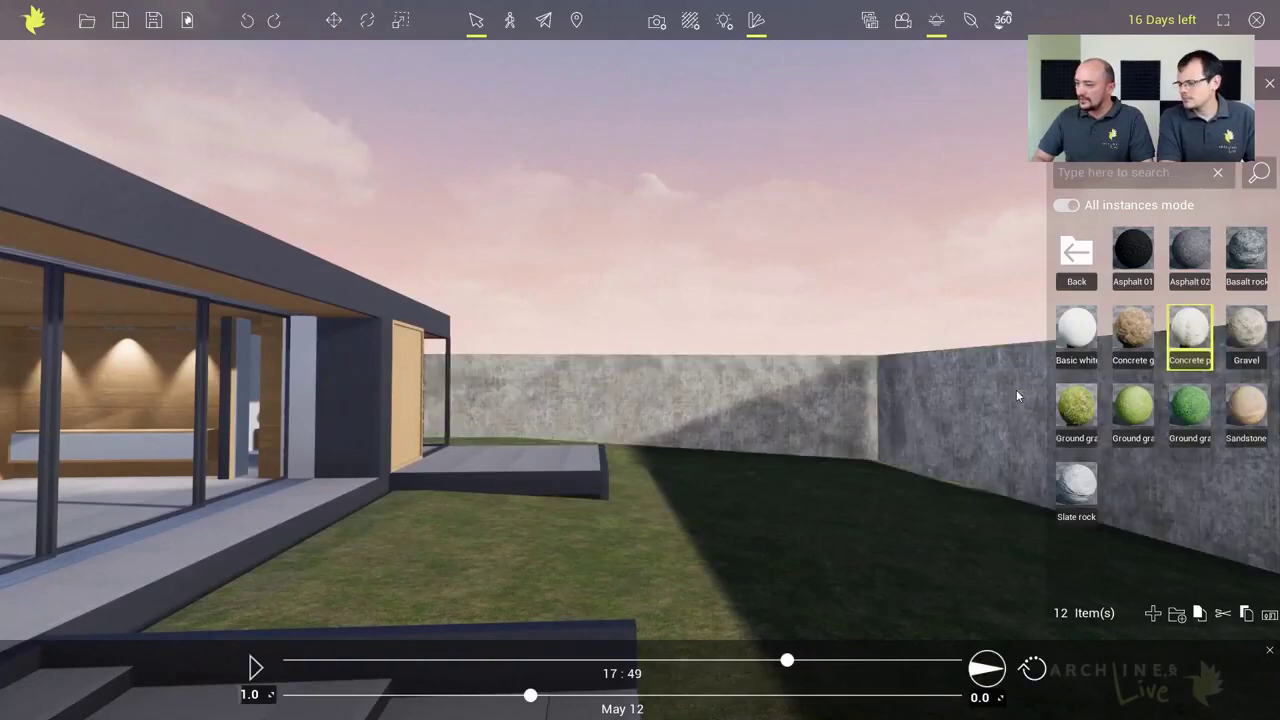
mouse_move(1247, 337)
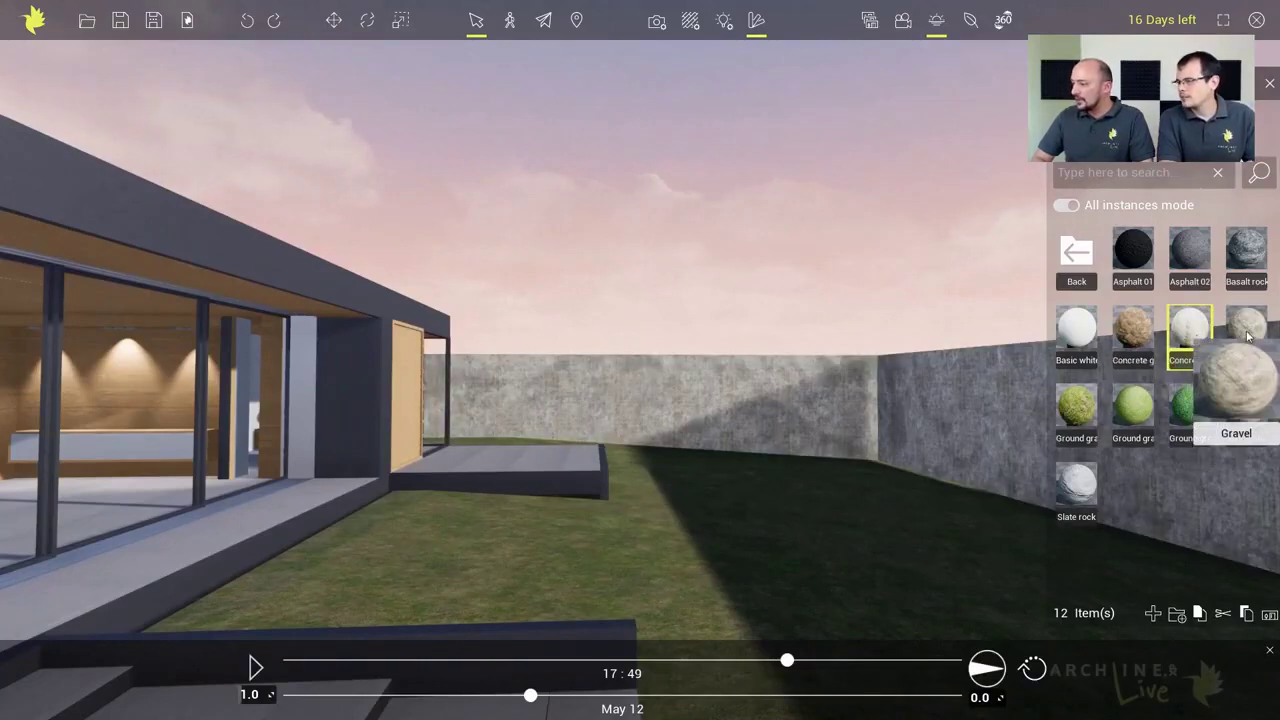
drag(1076, 487, 960, 431)
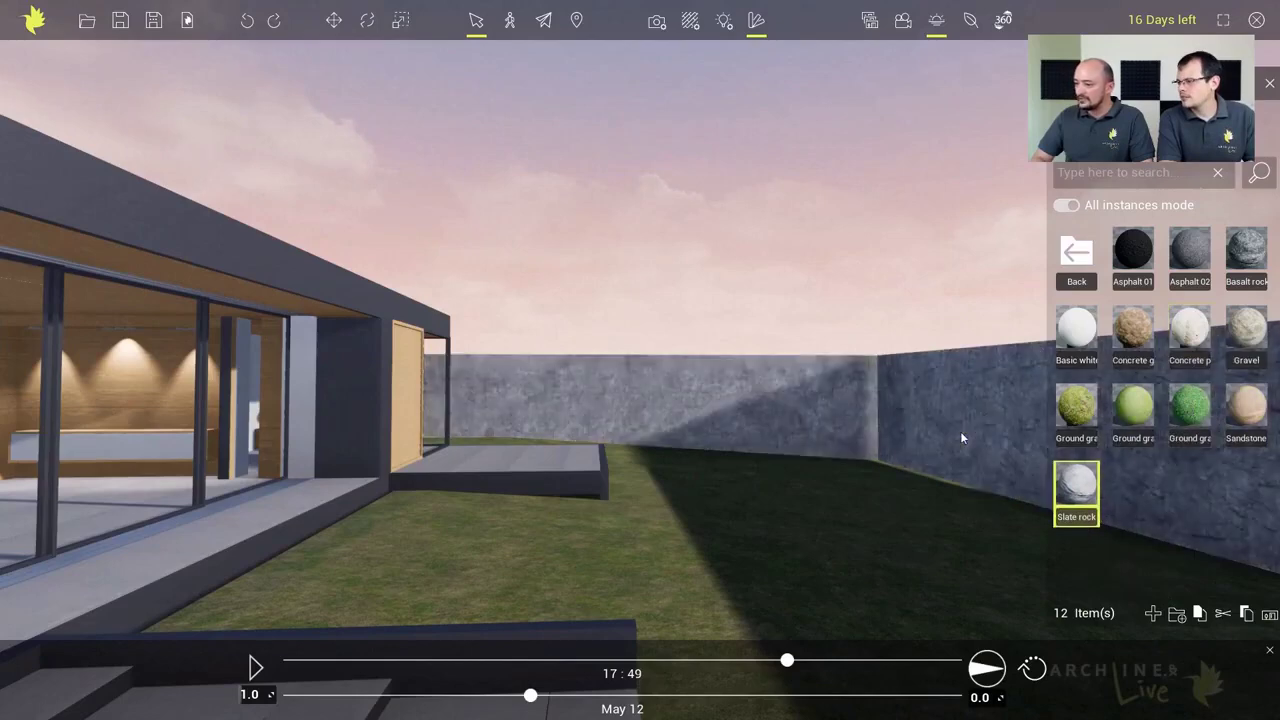
right_drag(915, 432, 858, 427)
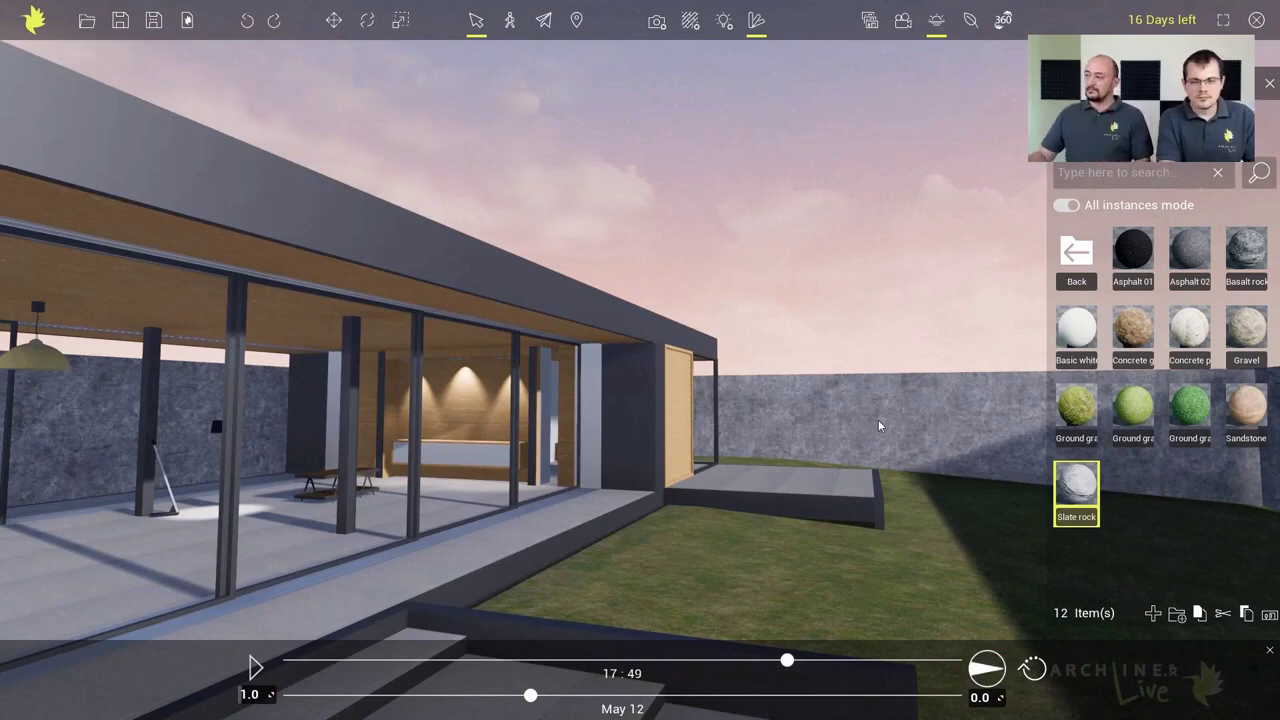
Step: Open the My materials folder, and view the properties dialog for a new material without creating one
click(1078, 254)
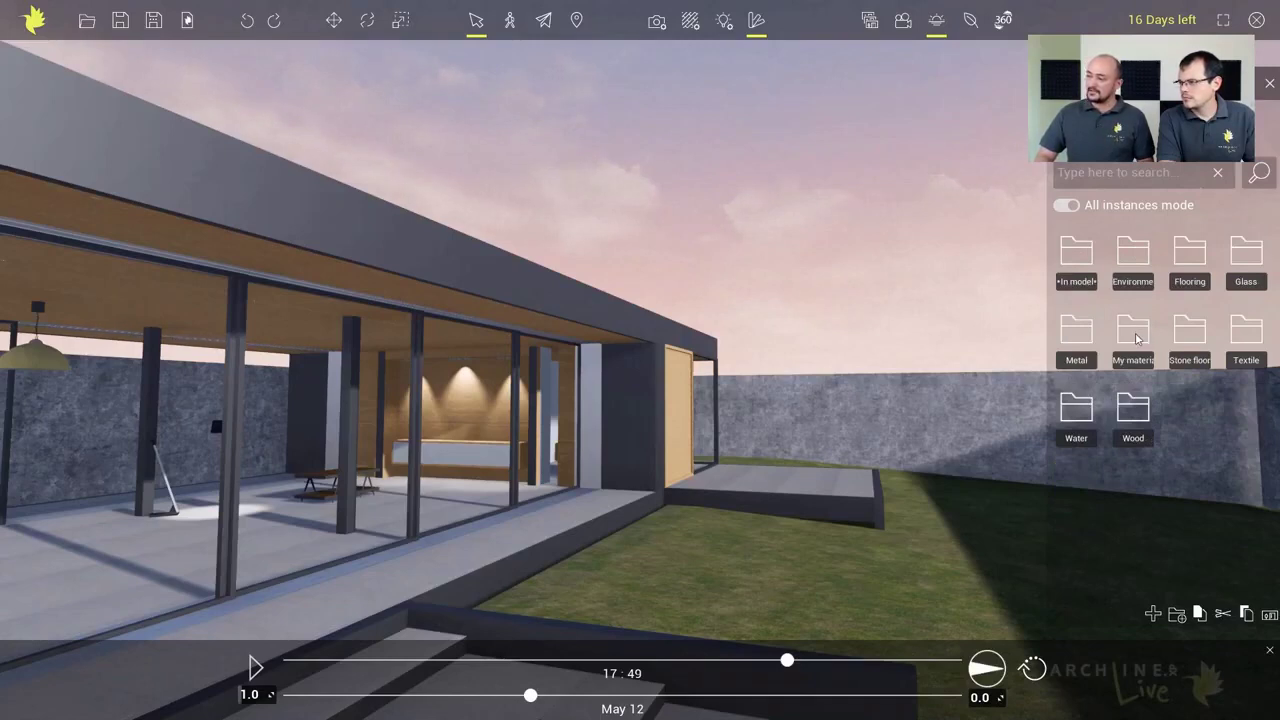
double_click(1136, 338)
mouse_move(1143, 253)
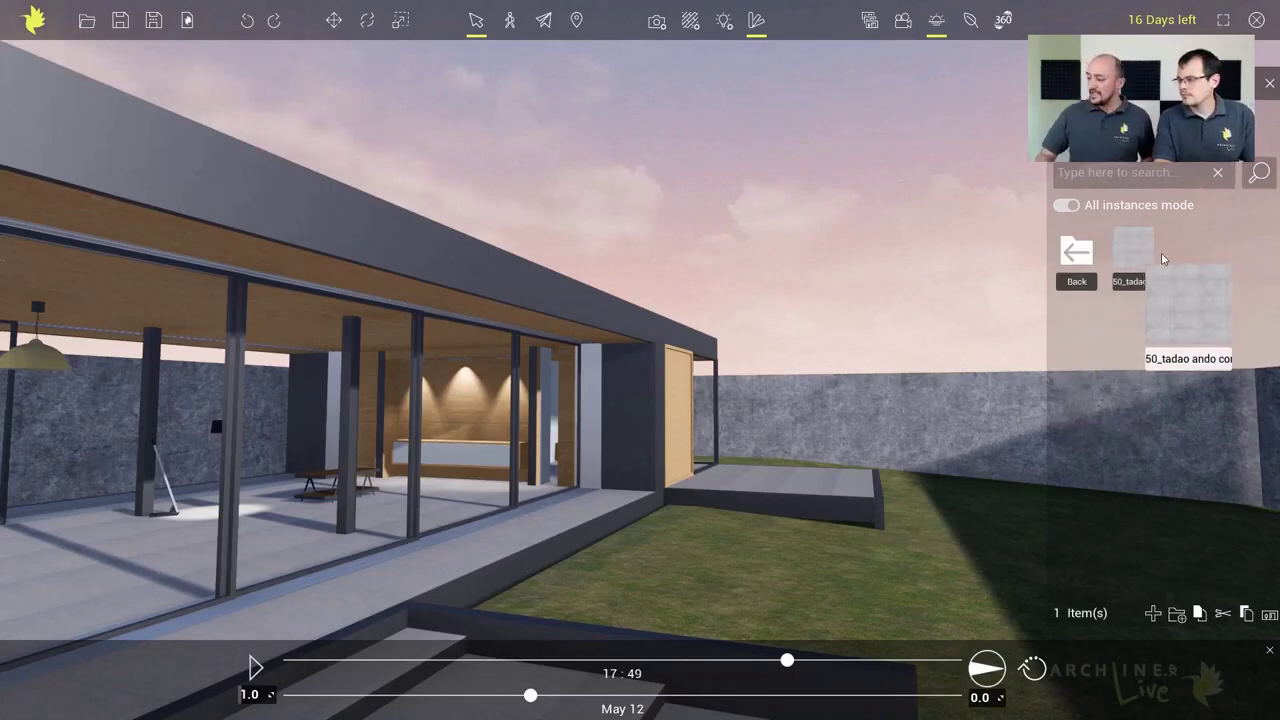
click(1080, 252)
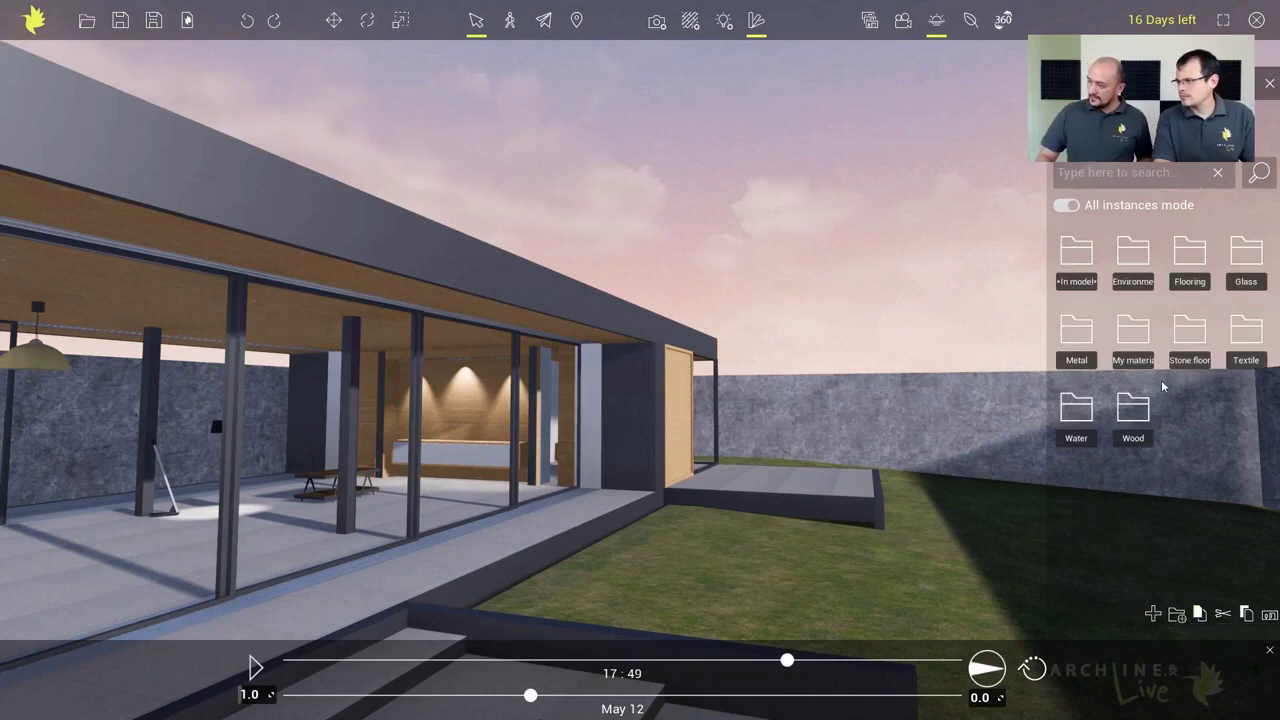
click(1140, 344)
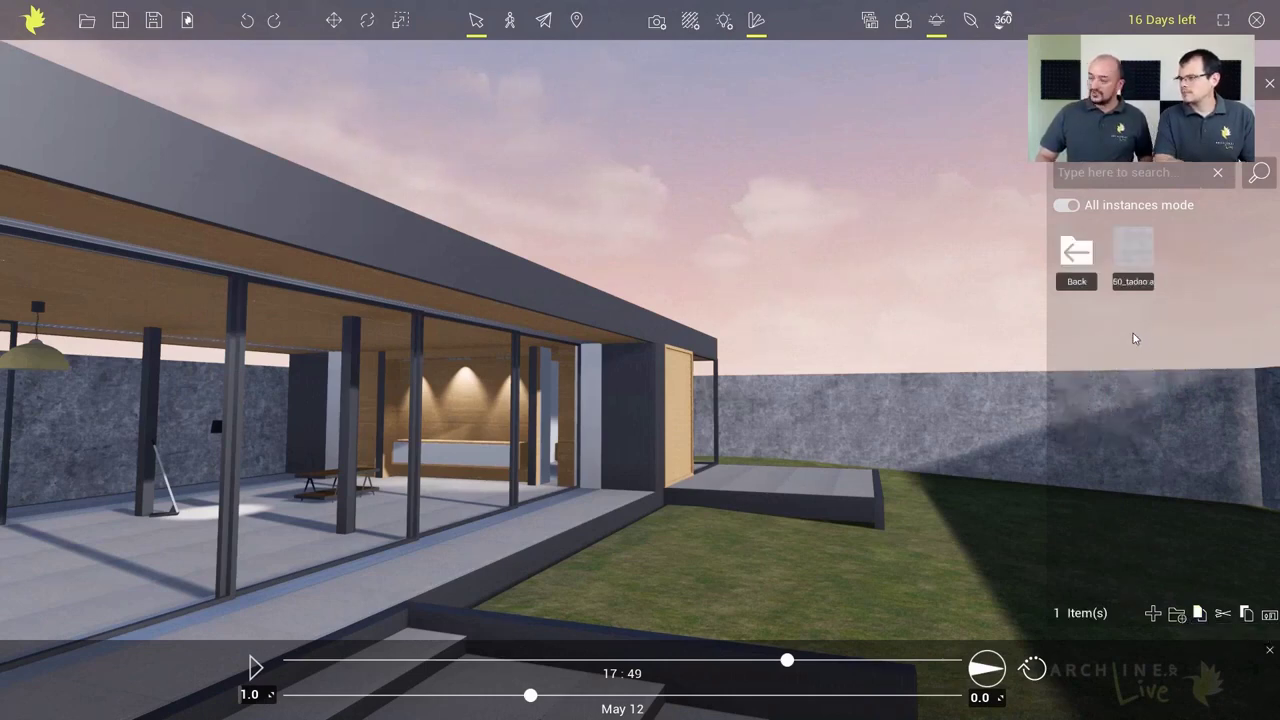
click(1154, 614)
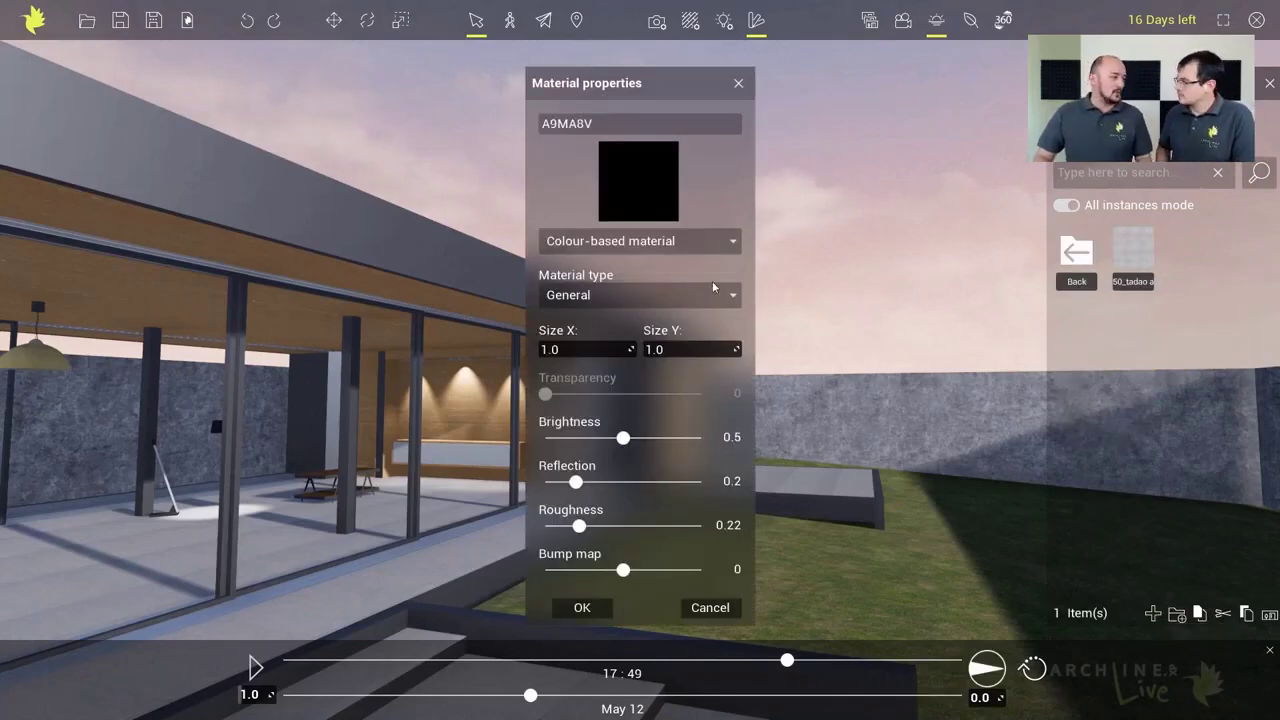
click(746, 84)
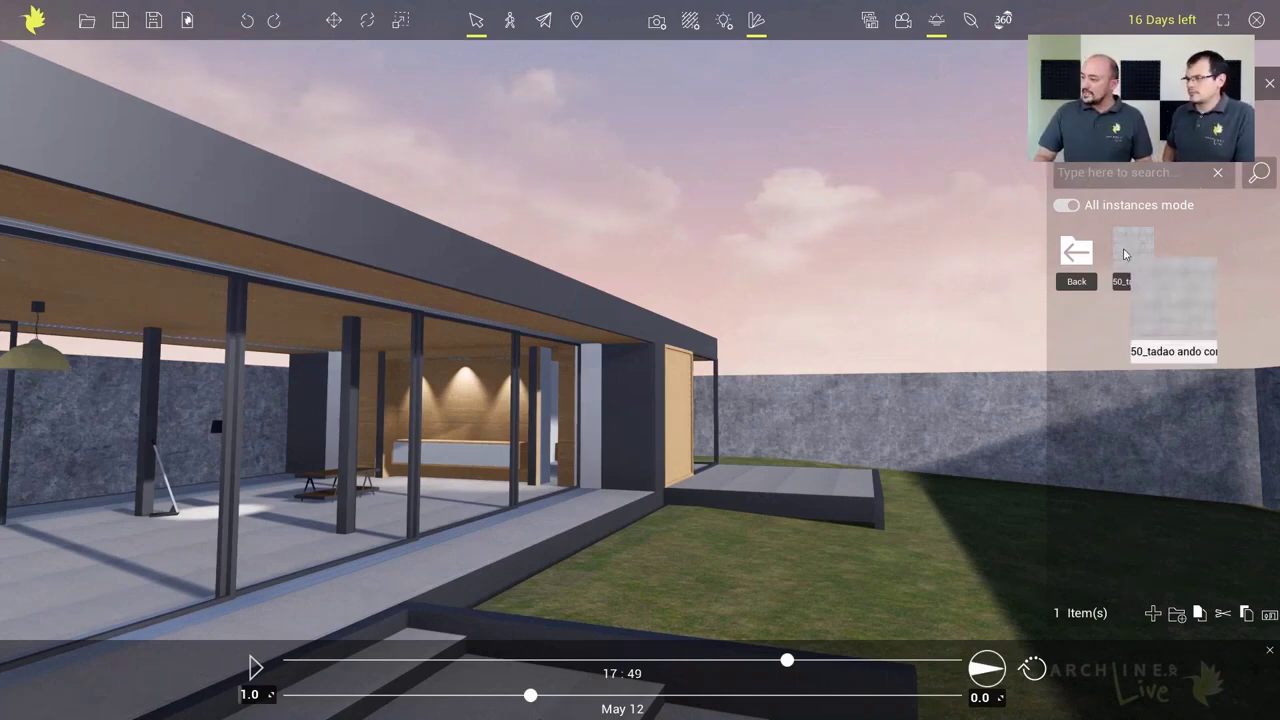
Step: Apply the 50_tadao ando material from My materials to the garden's perimeter walls
drag(1125, 254, 851, 415)
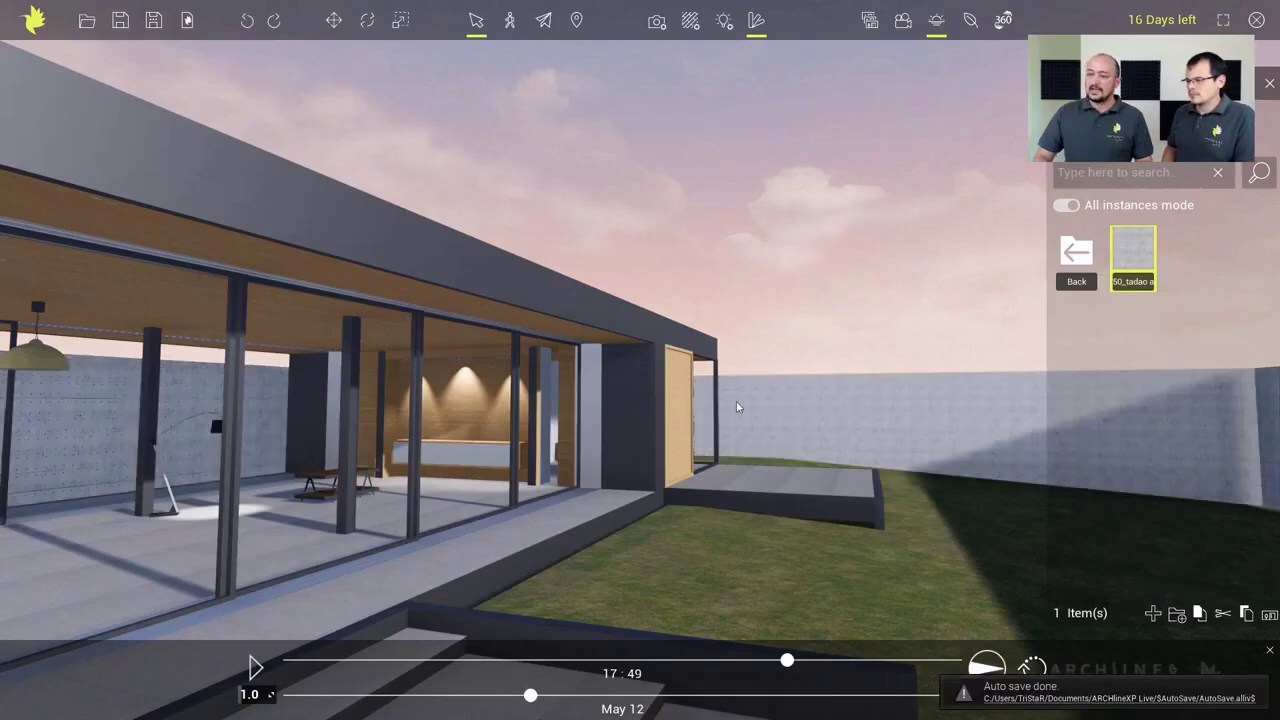
right_drag(737, 402, 656, 414)
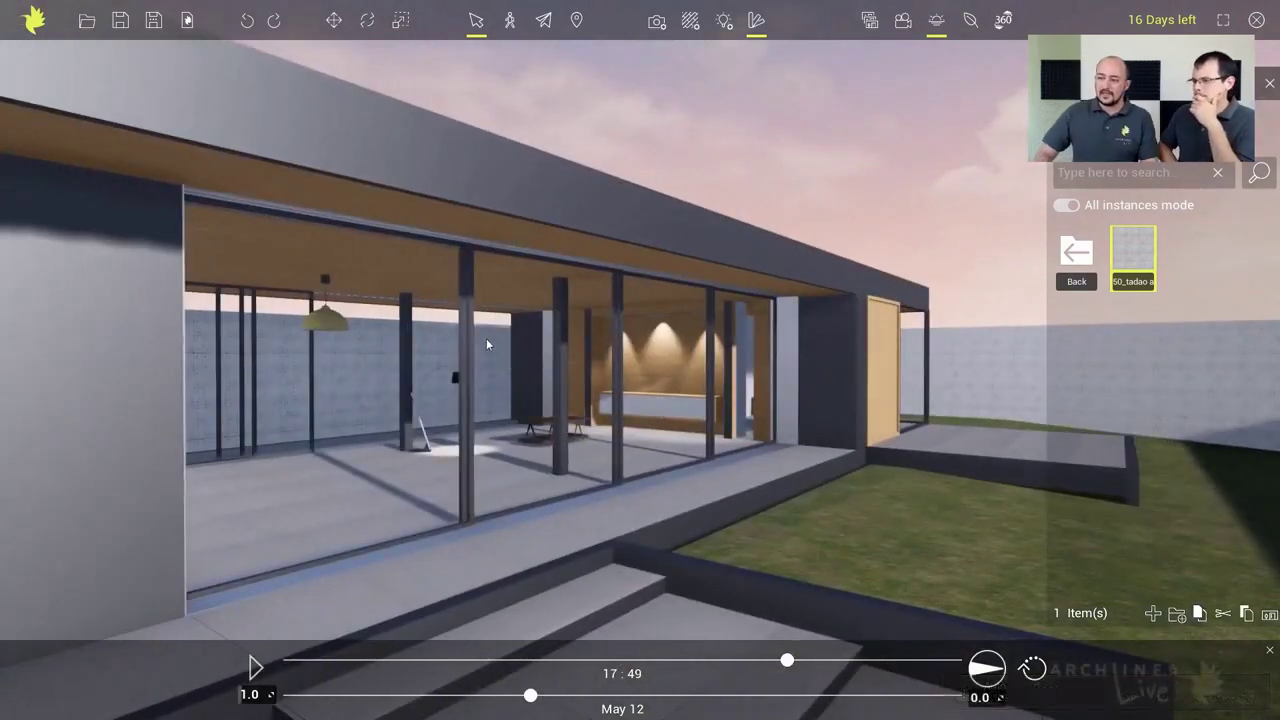
scroll(528, 344, up, 2)
middle_drag(528, 344, 539, 341)
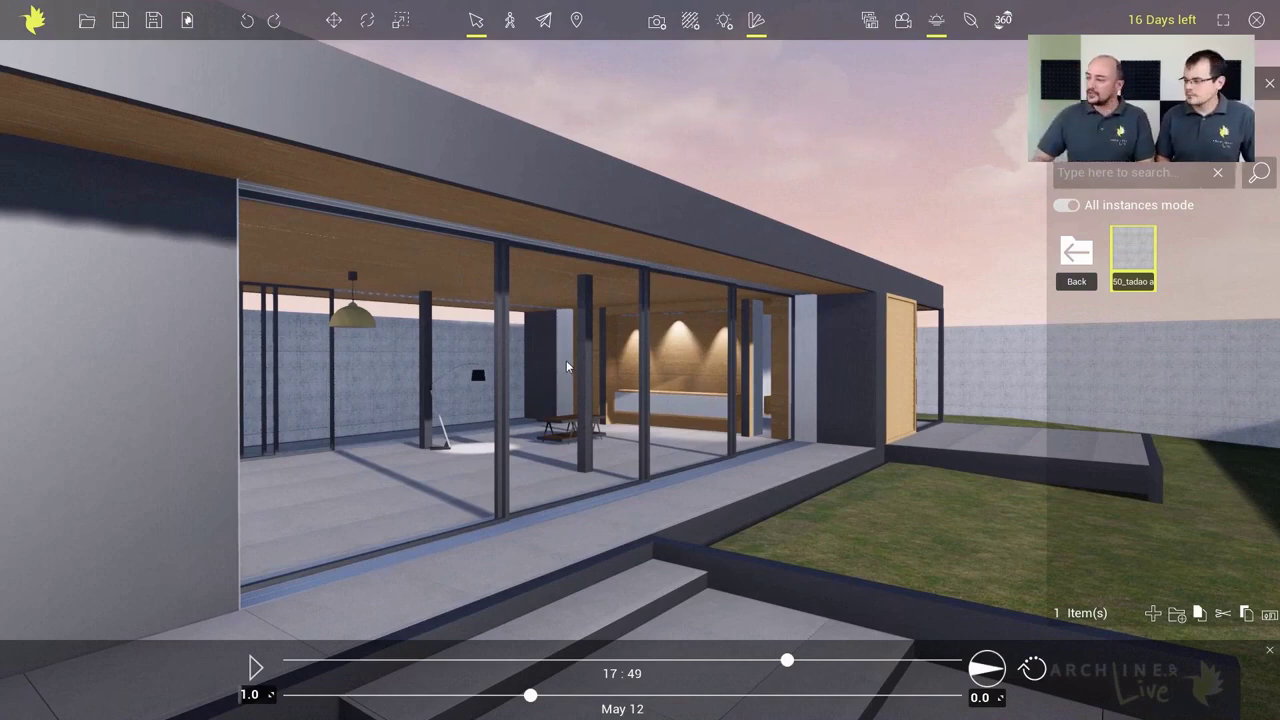
middle_drag(587, 370, 702, 345)
Step: Try Dark glass from the Glass library on all of the house's glazing, and replace it with Glass
click(1071, 252)
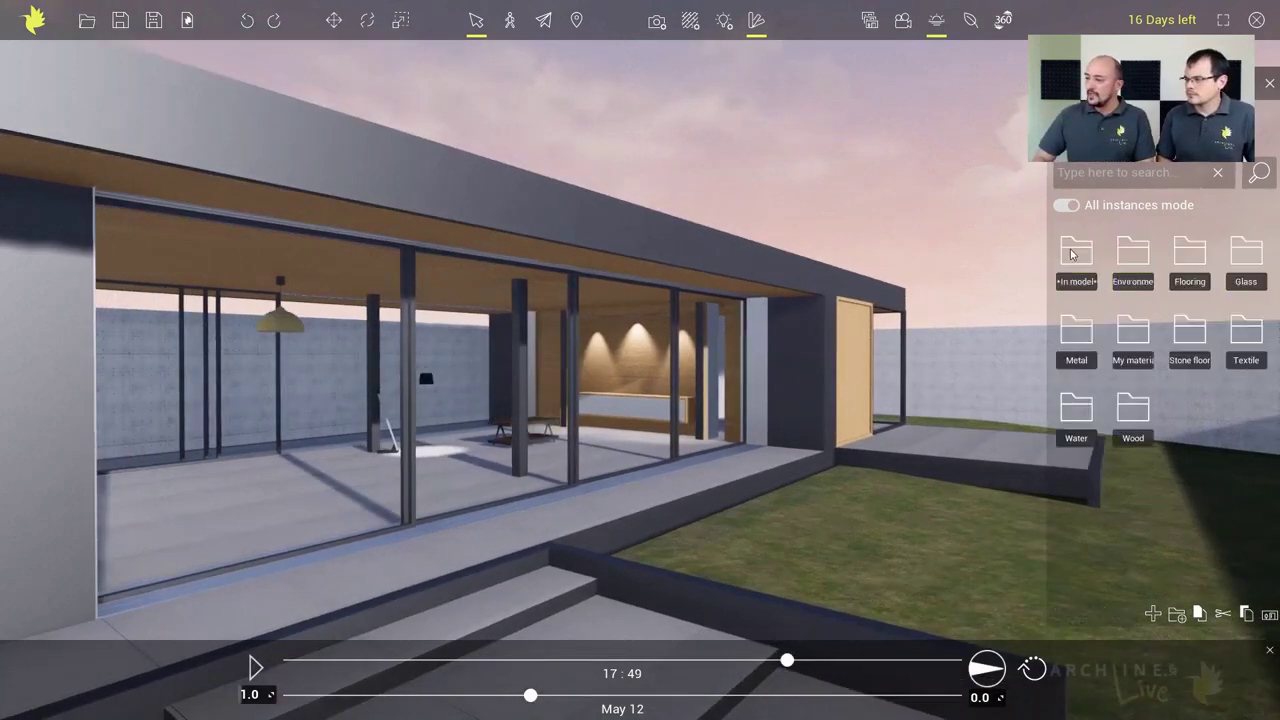
click(1258, 256)
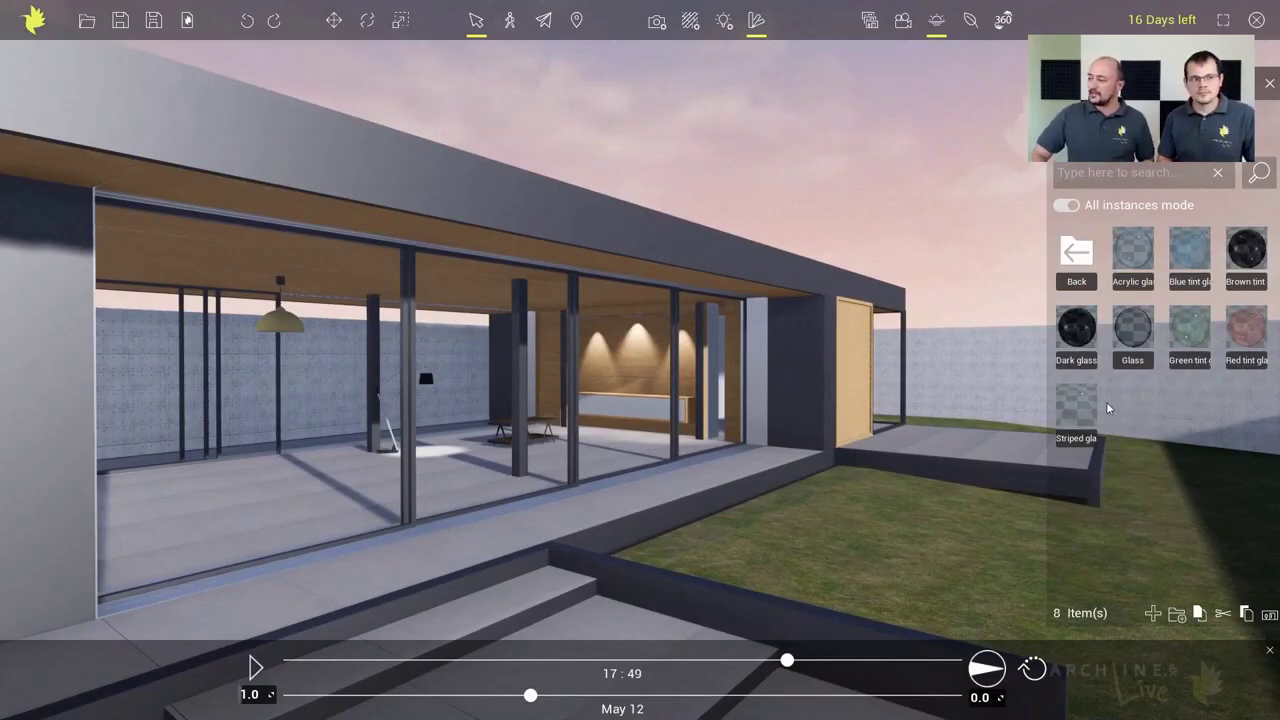
mouse_move(1085, 342)
drag(1085, 342, 637, 381)
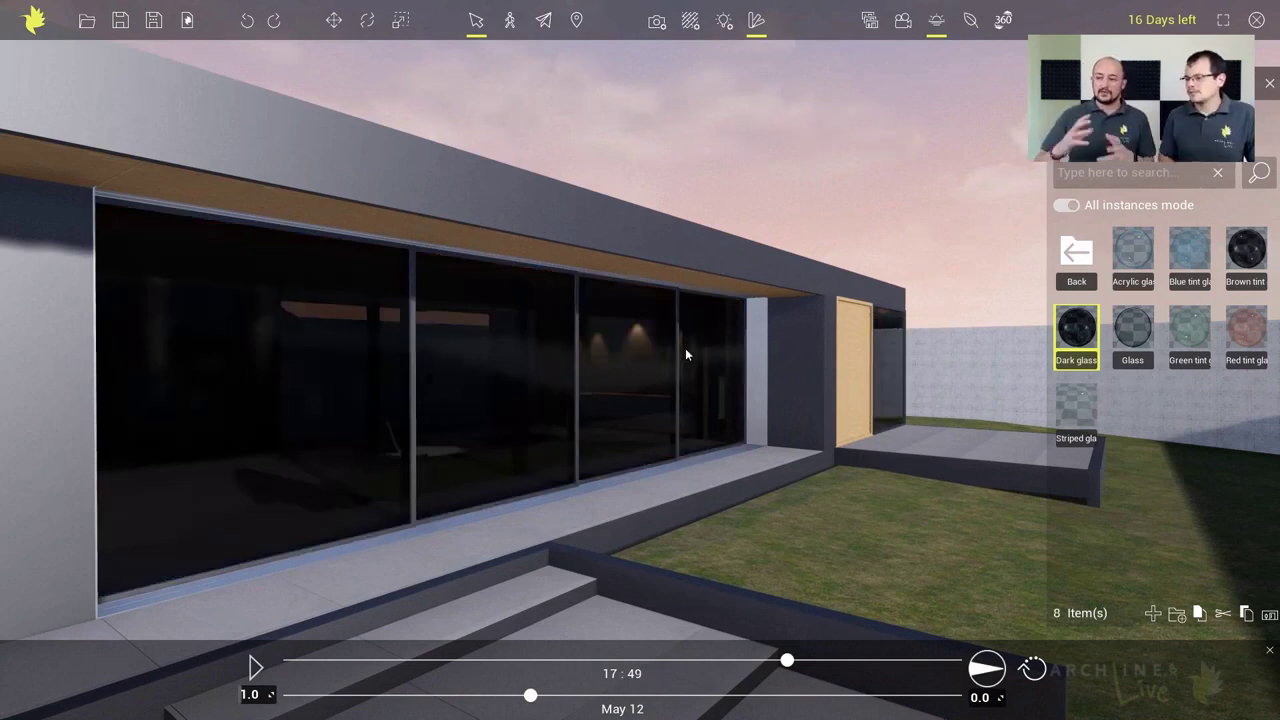
drag(1132, 330, 618, 388)
Step: Search the materials library for walnut, and apply Wood walnut to the shelves of the low table in the living room
middle_drag(653, 388, 798, 316)
scroll(627, 390, up, 5)
right_drag(719, 373, 835, 372)
middle_drag(541, 381, 1030, 417)
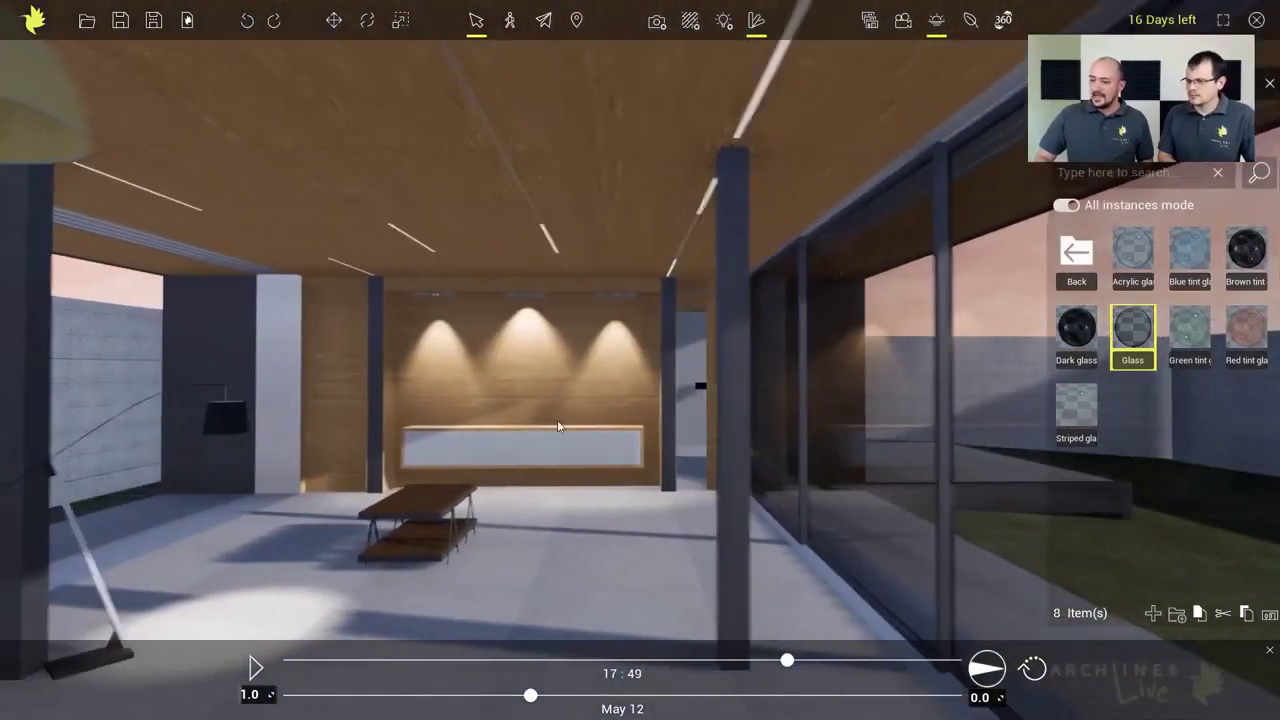
mouse_move(560, 418)
middle_down()
mouse_move(665, 417)
mouse_move(585, 419)
middle_up()
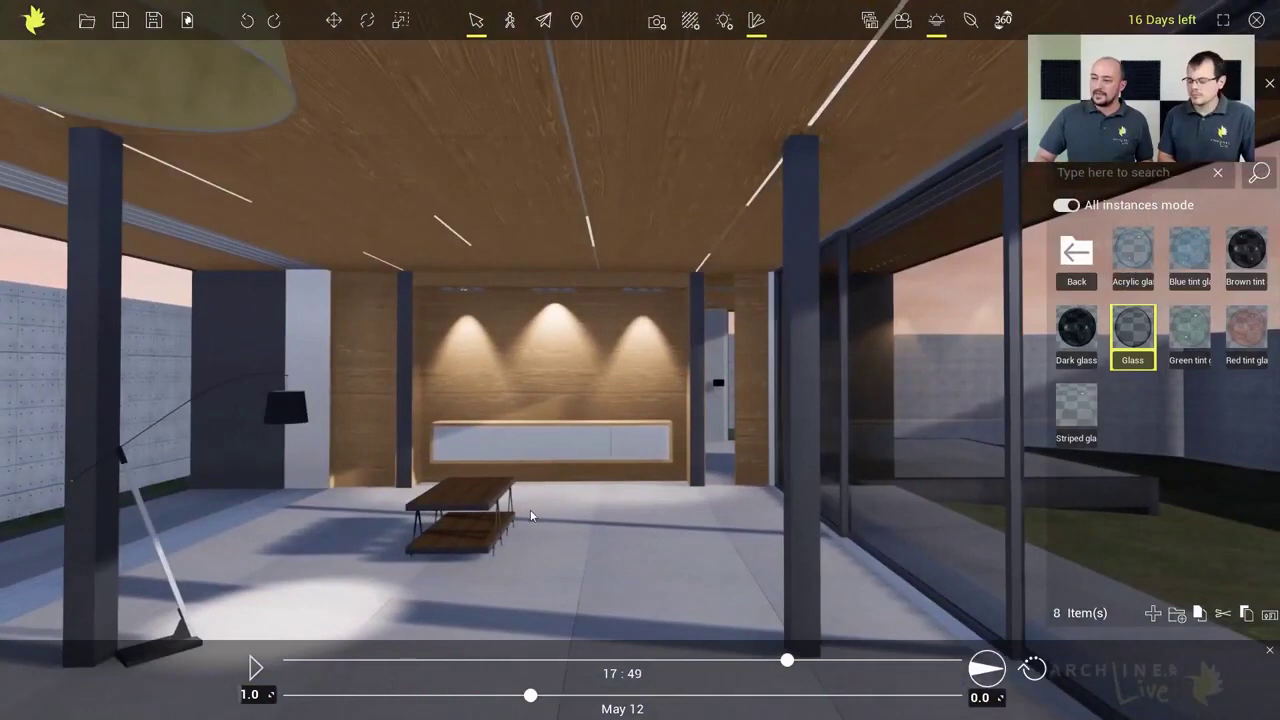
scroll(531, 511, up, 4)
middle_drag(548, 511, 606, 452)
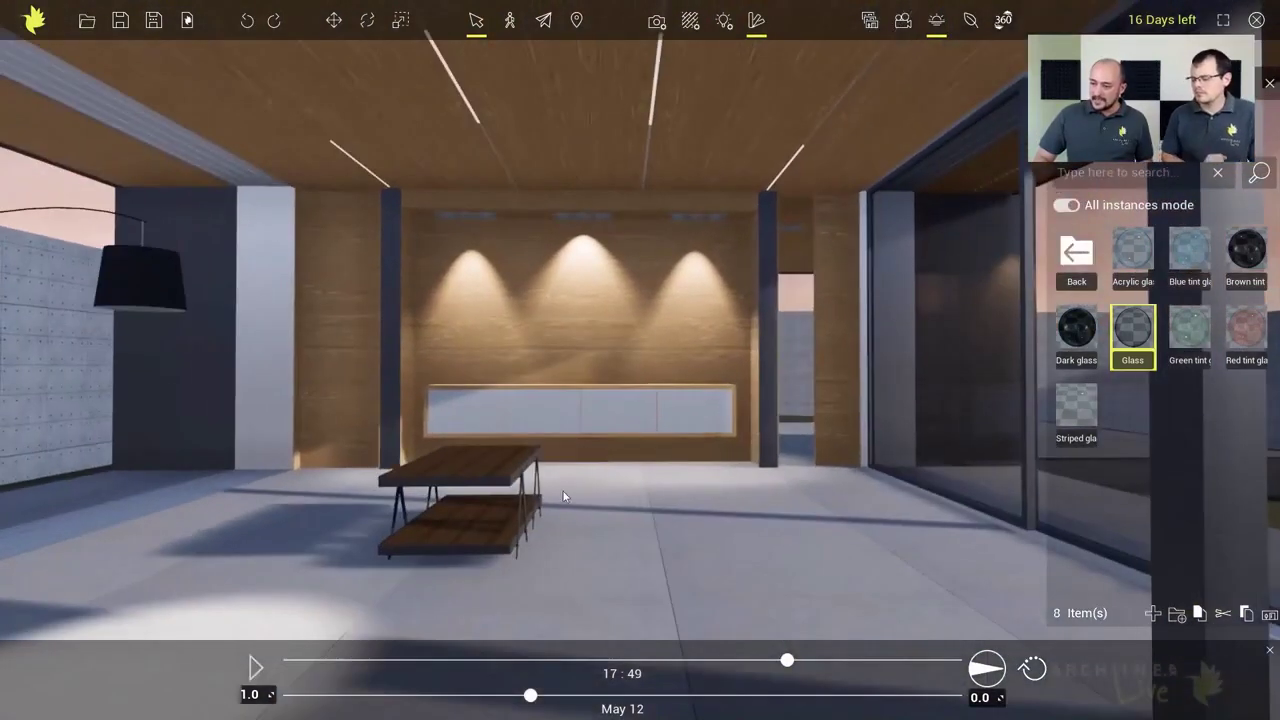
scroll(555, 492, up, 2)
right_drag(552, 492, 523, 496)
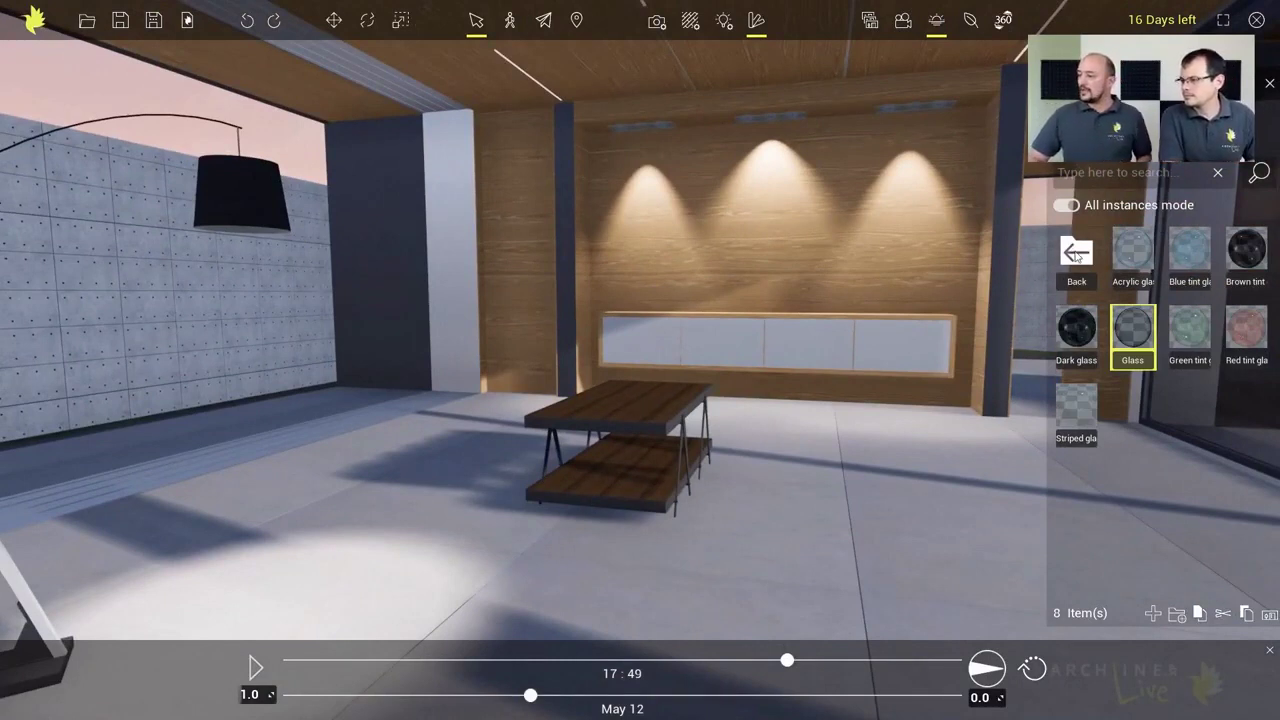
click(1076, 253)
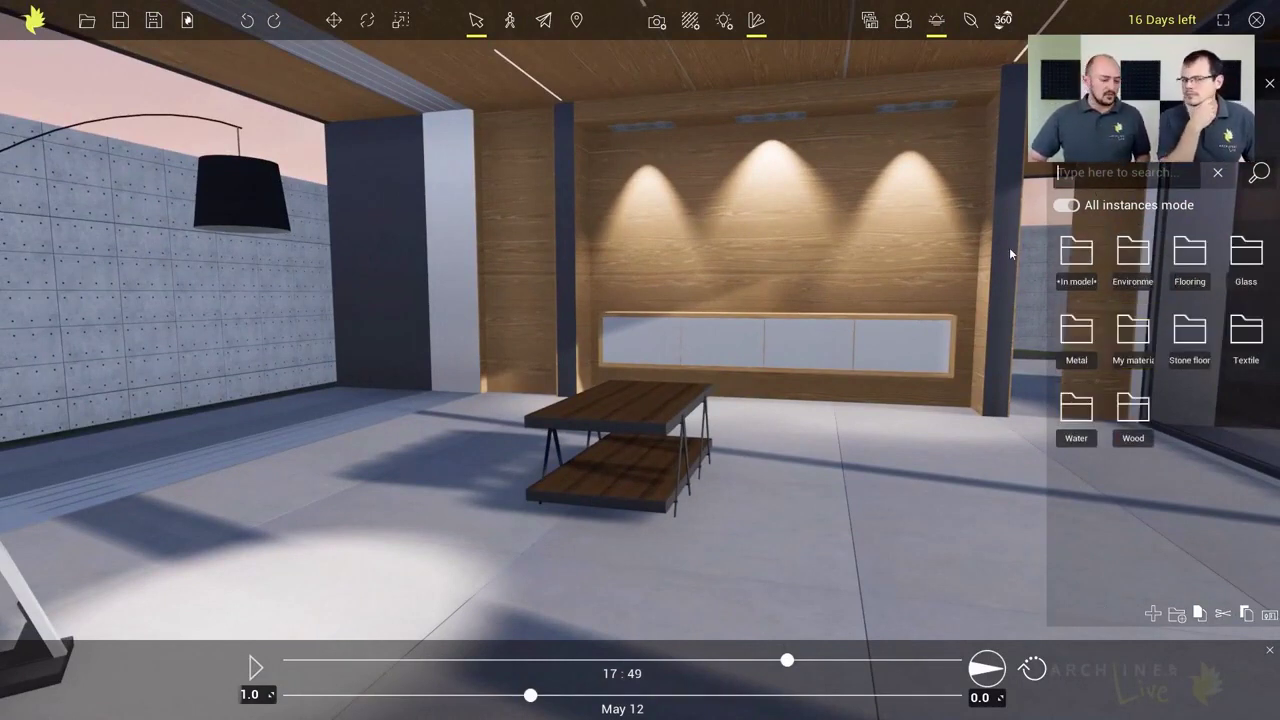
text(walnut)
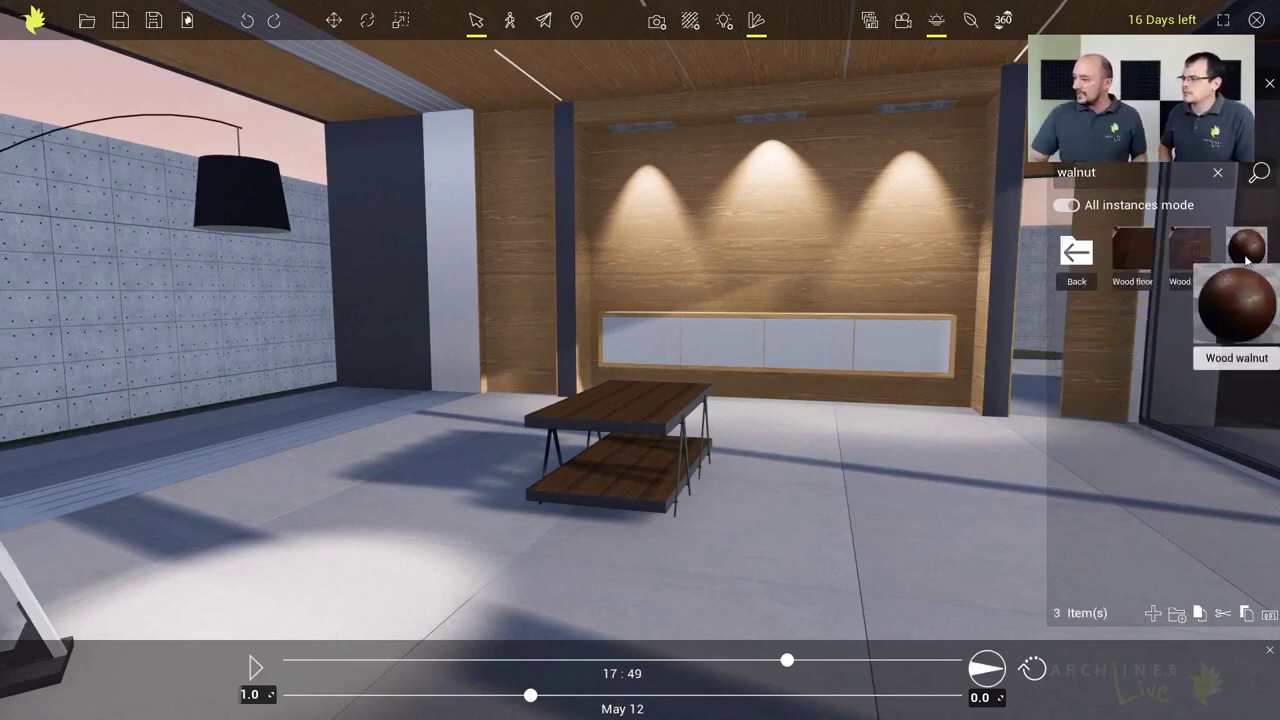
mouse_move(1141, 260)
mouse_move(1247, 258)
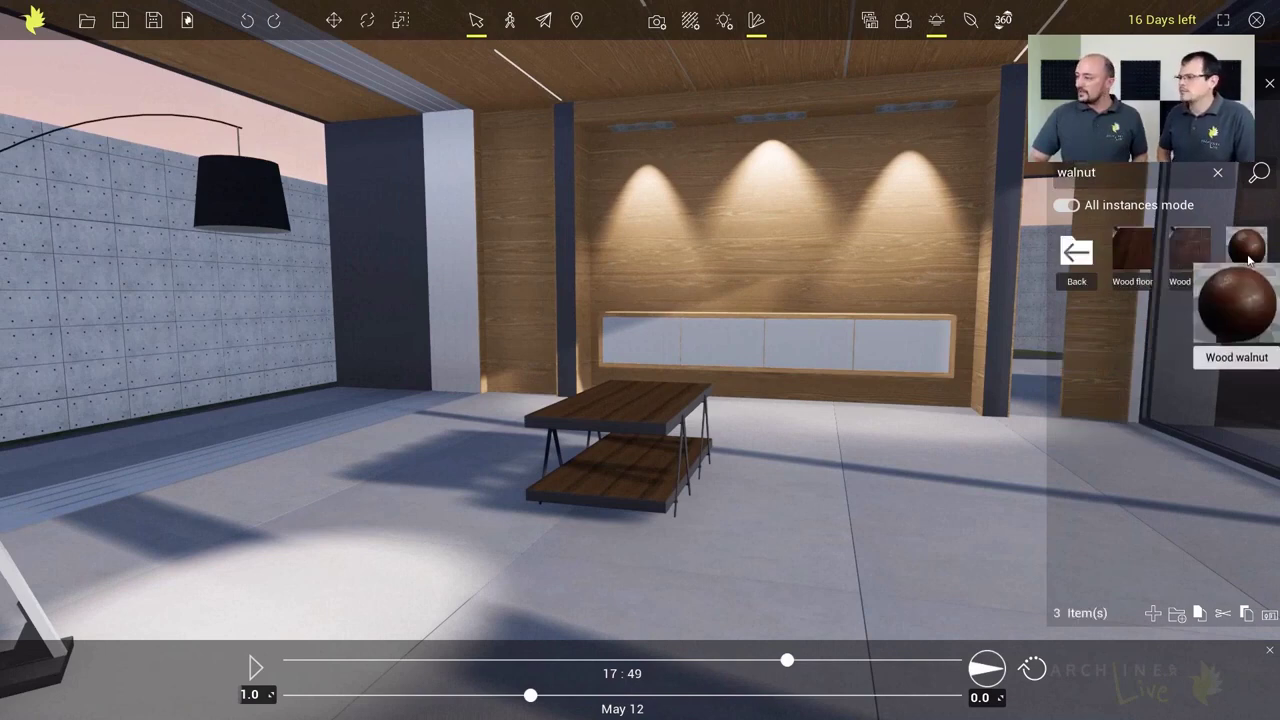
drag(1248, 259, 662, 430)
middle_drag(662, 430, 664, 460)
scroll(664, 462, up, 2)
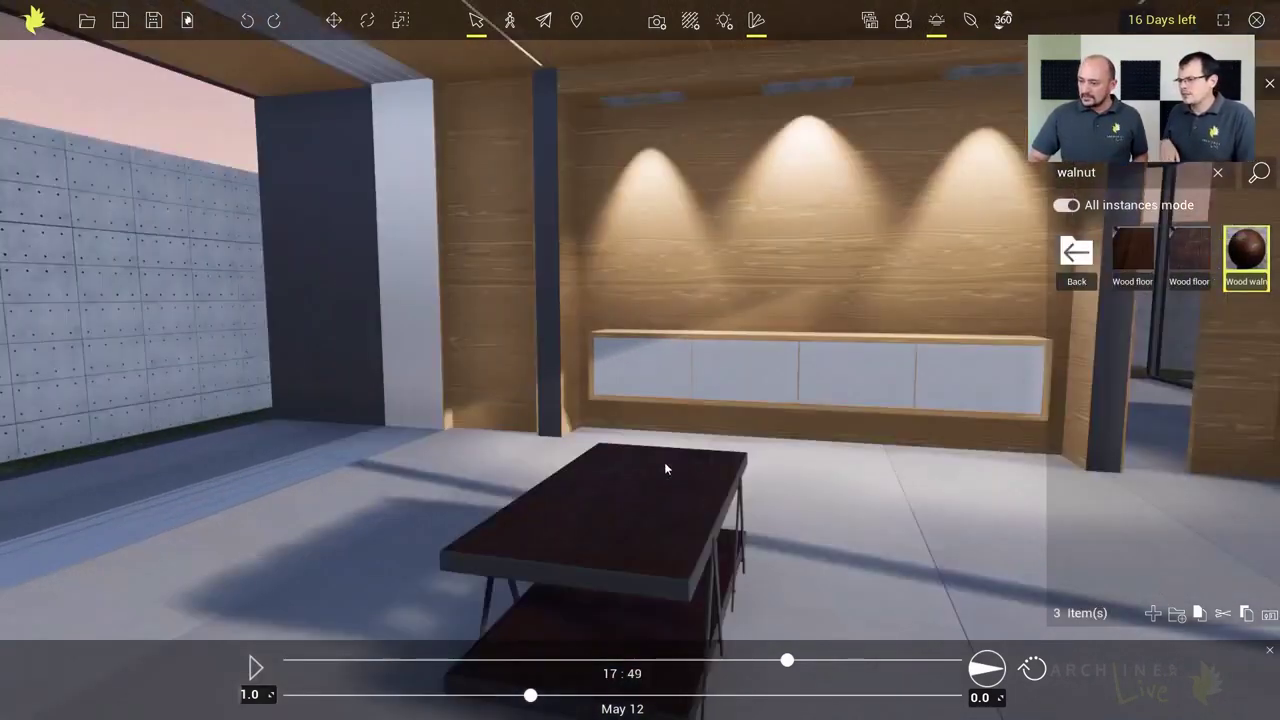
scroll(666, 462, down, 1)
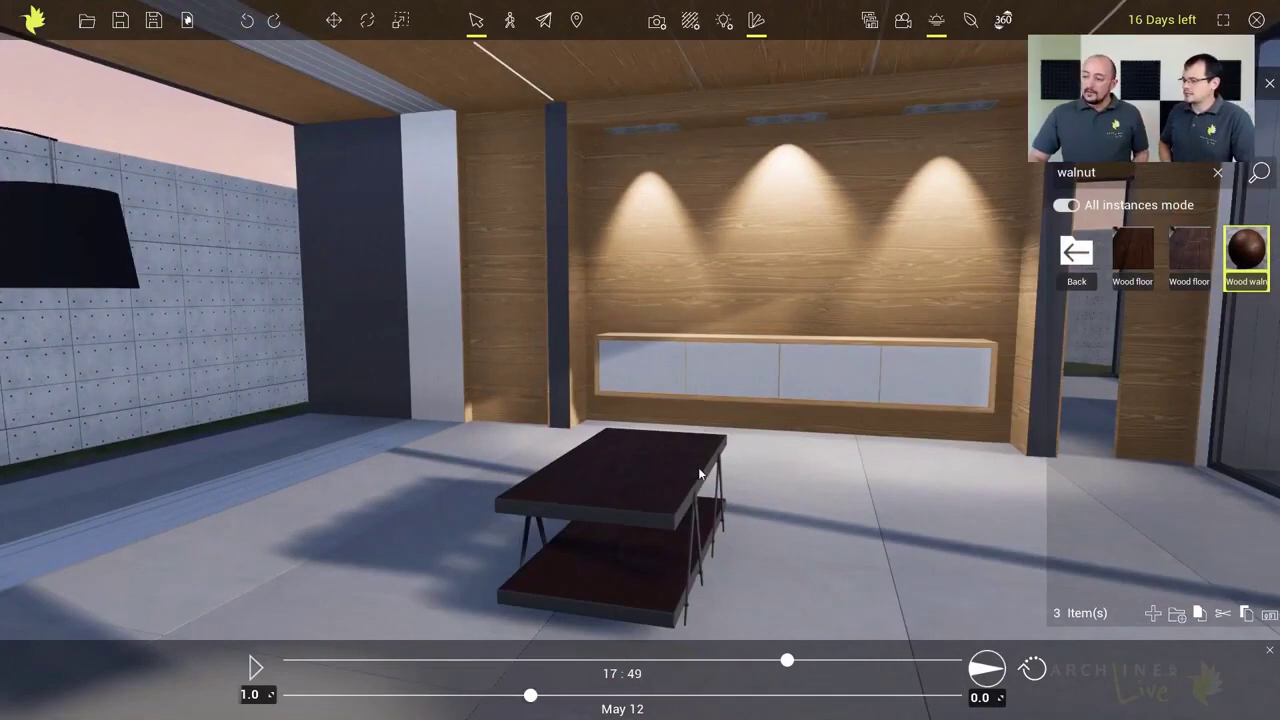
Step: Search the materials library for chrome, try Metal chrome dark on the low table's frame, and replace it with Metal chrome bright
scroll(698, 468, down, 5)
scroll(690, 466, down, 3)
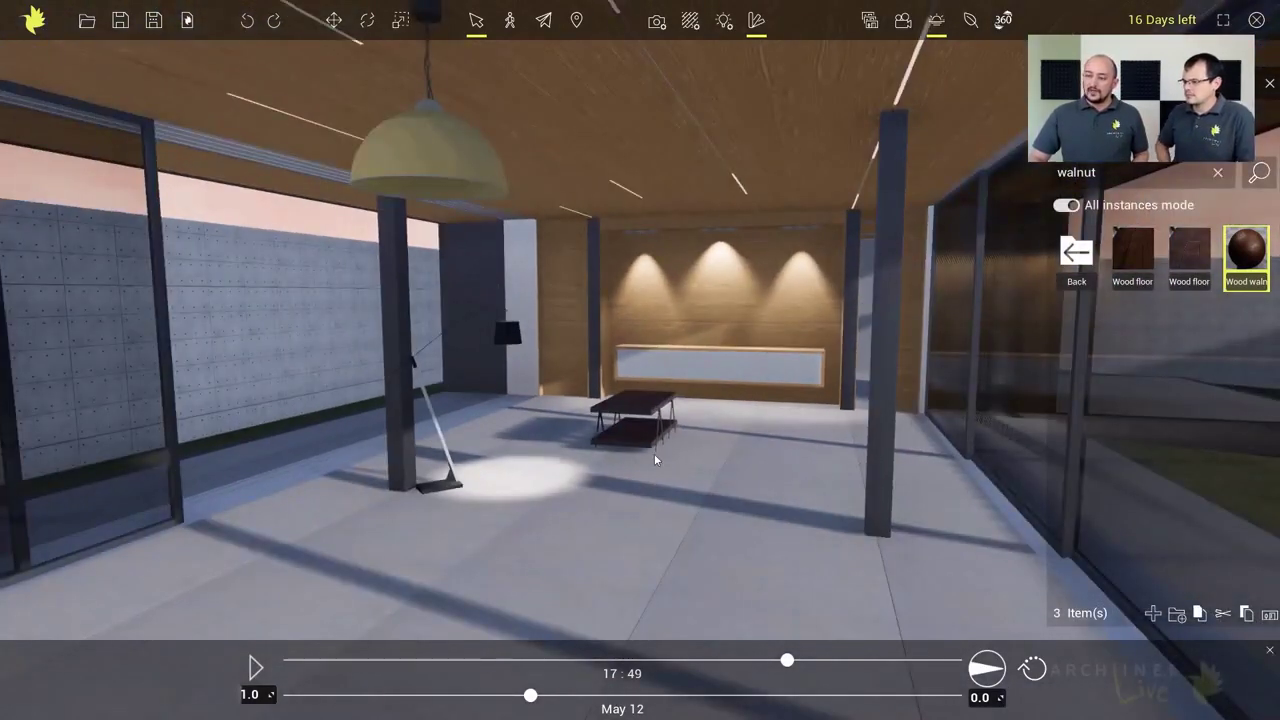
scroll(633, 436, up, 3)
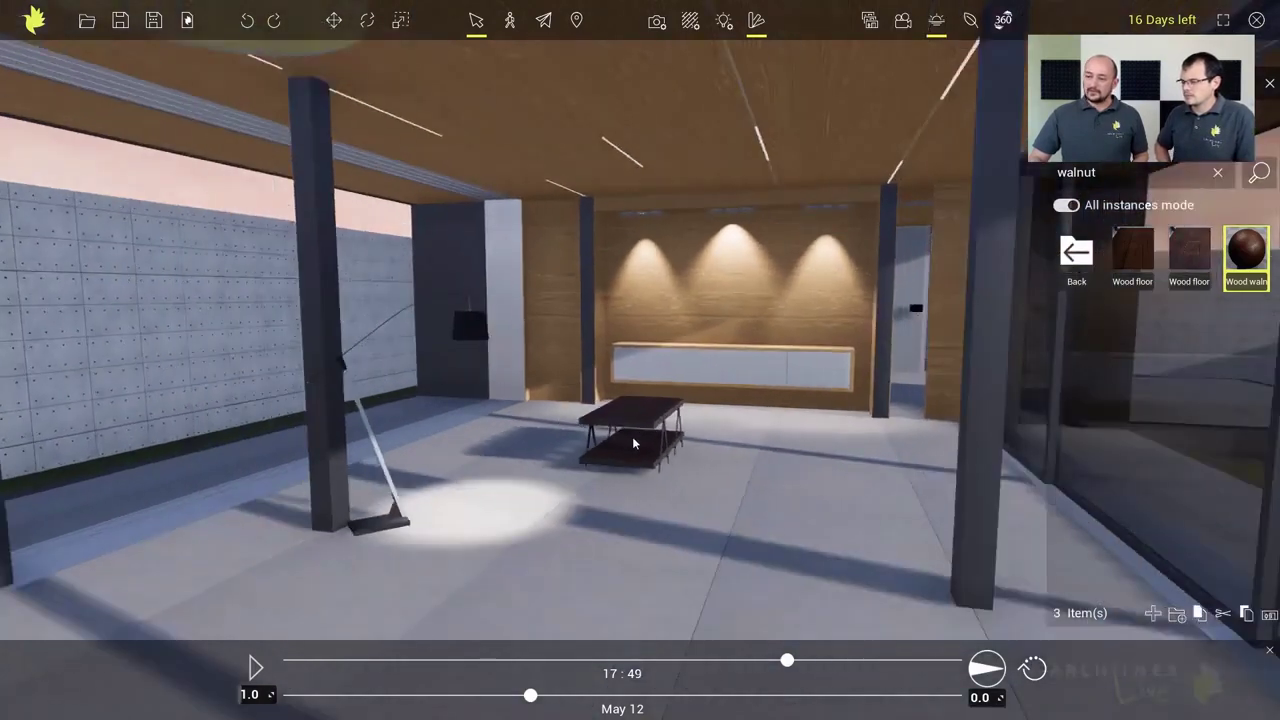
scroll(633, 443, down, 3)
click(648, 413)
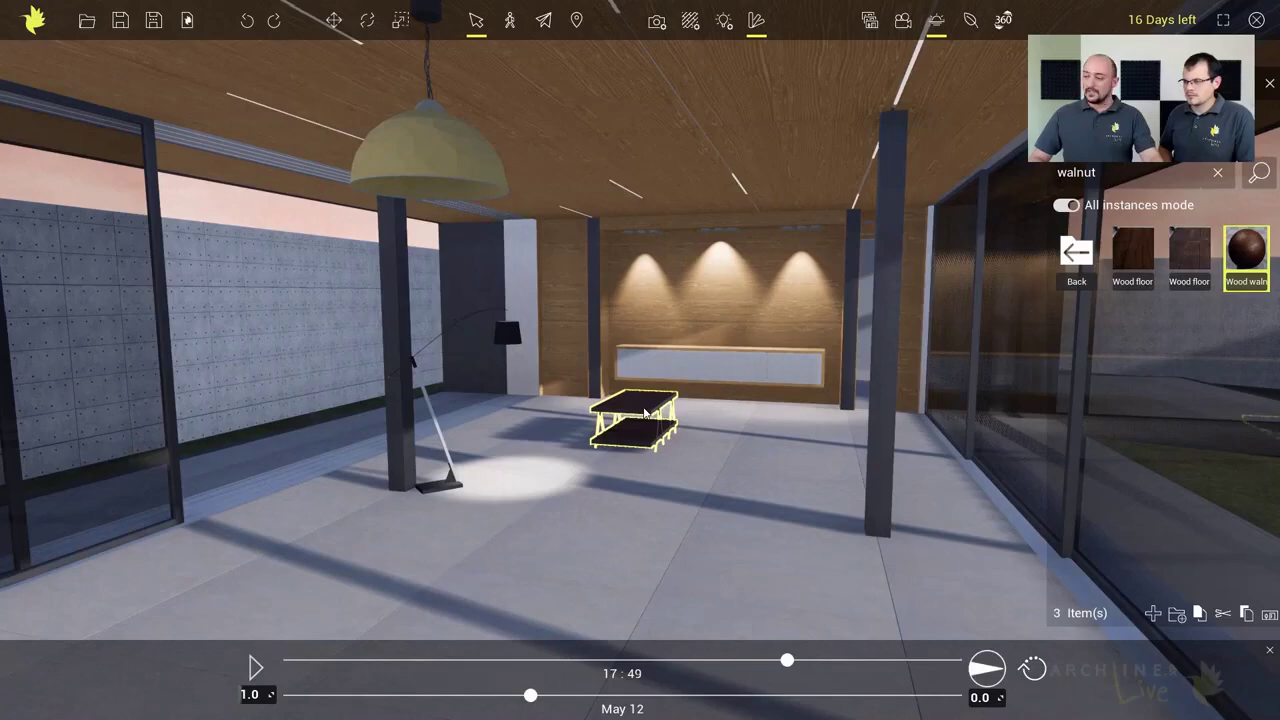
scroll(645, 413, up, 5)
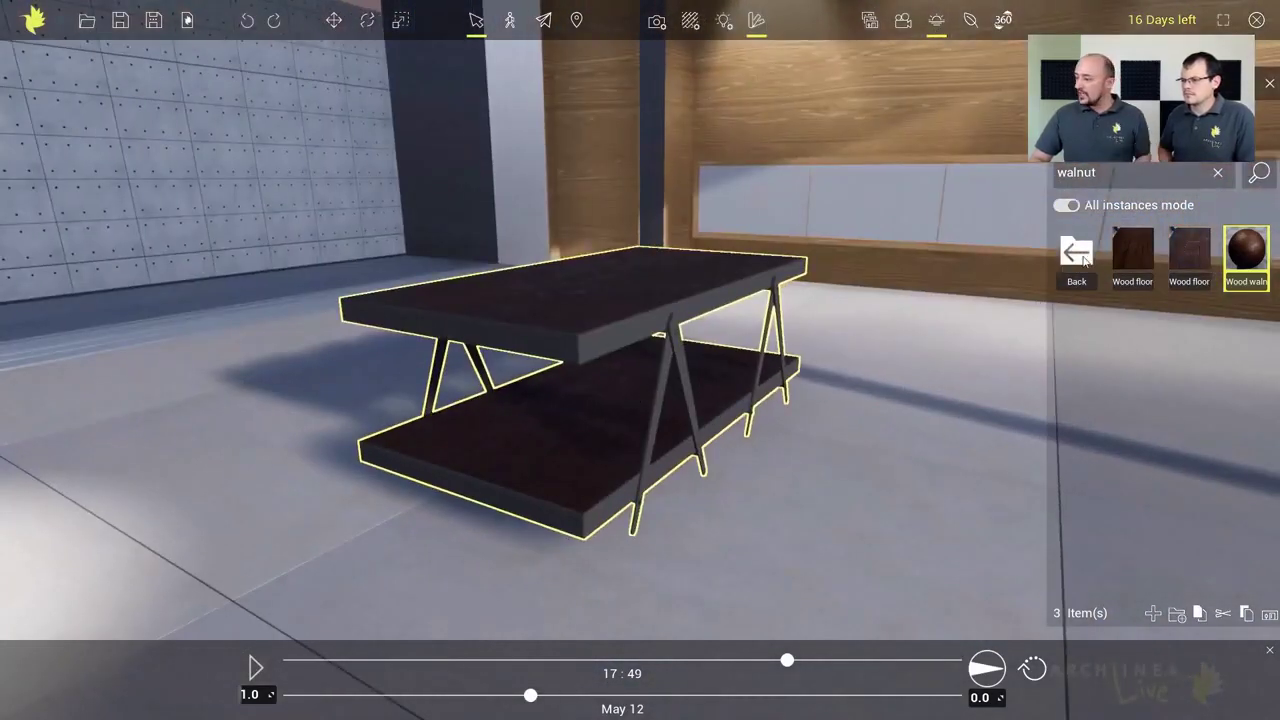
click(1077, 255)
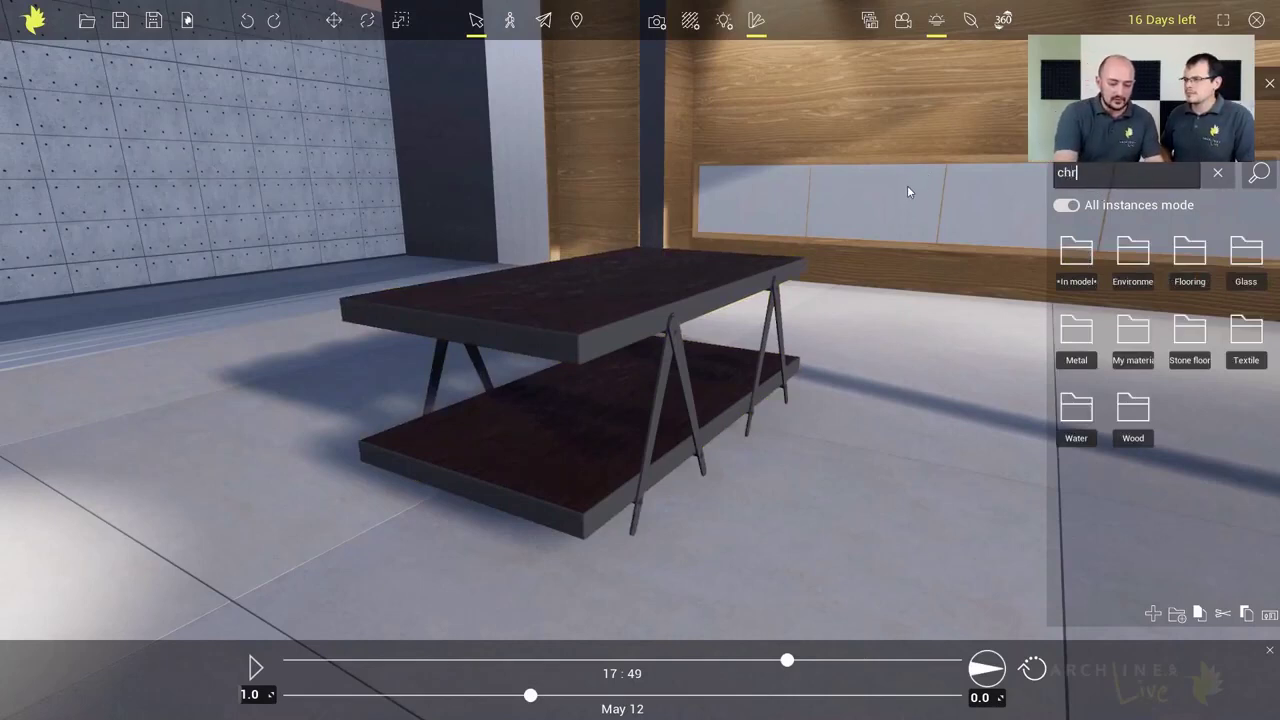
key(Return)
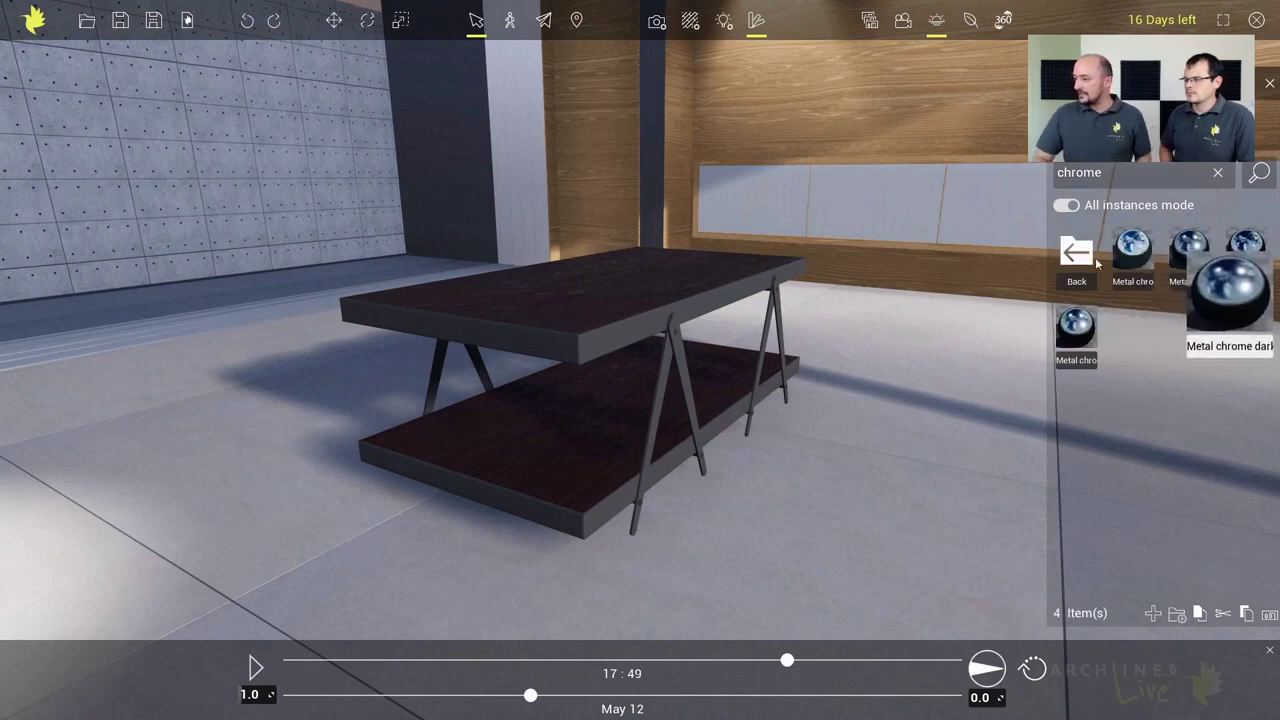
drag(1189, 255, 705, 308)
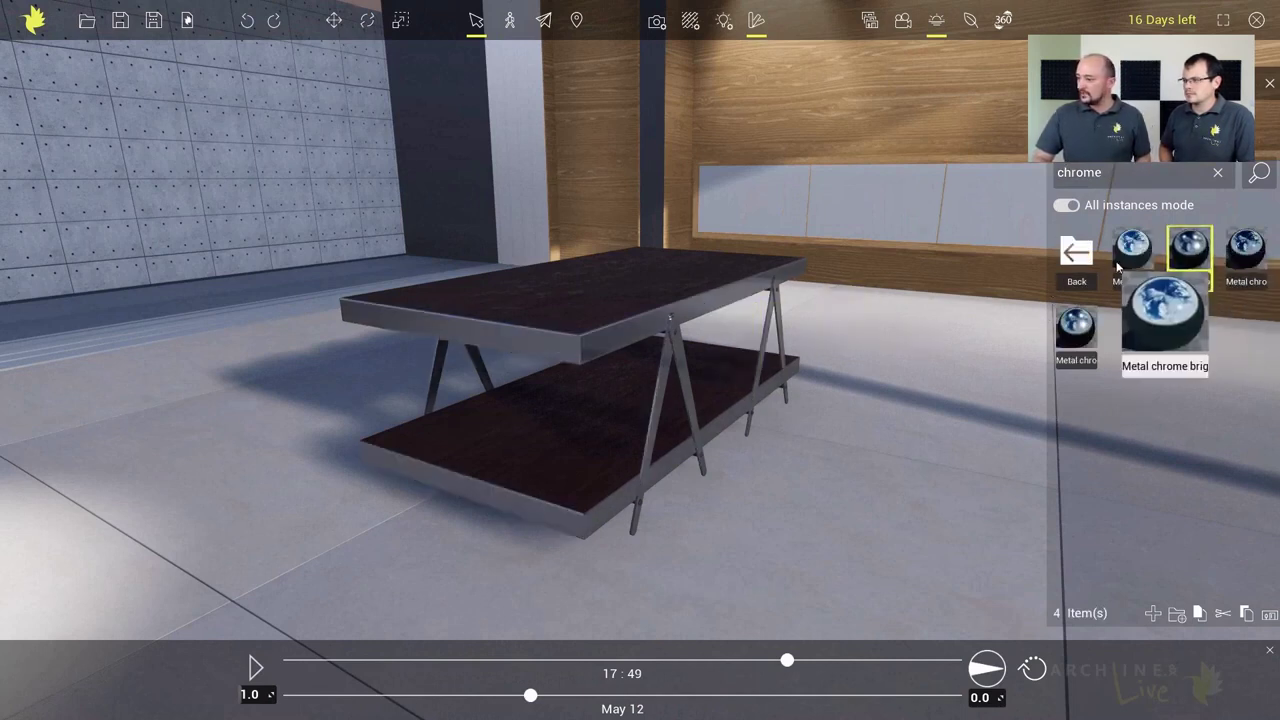
drag(1133, 255, 618, 342)
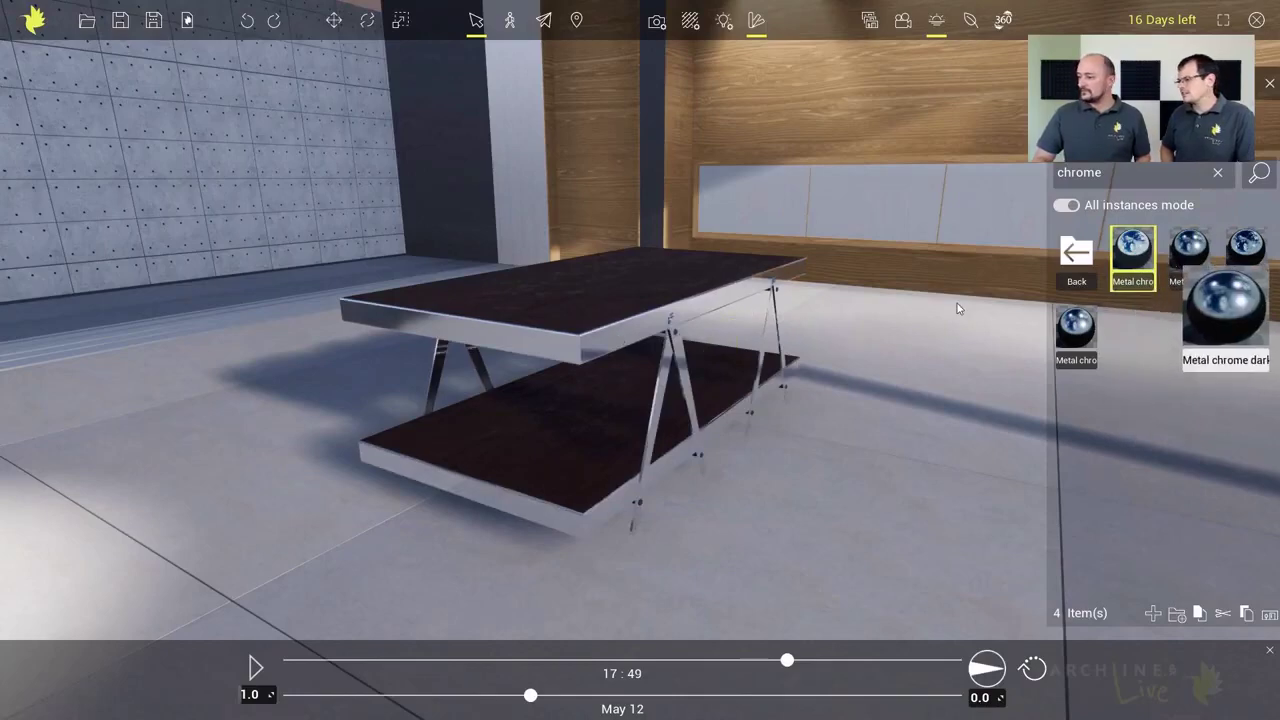
Step: Place Round table 02 S from the Tables object library on the open floor in front of the floor lamp
scroll(739, 343, down, 5)
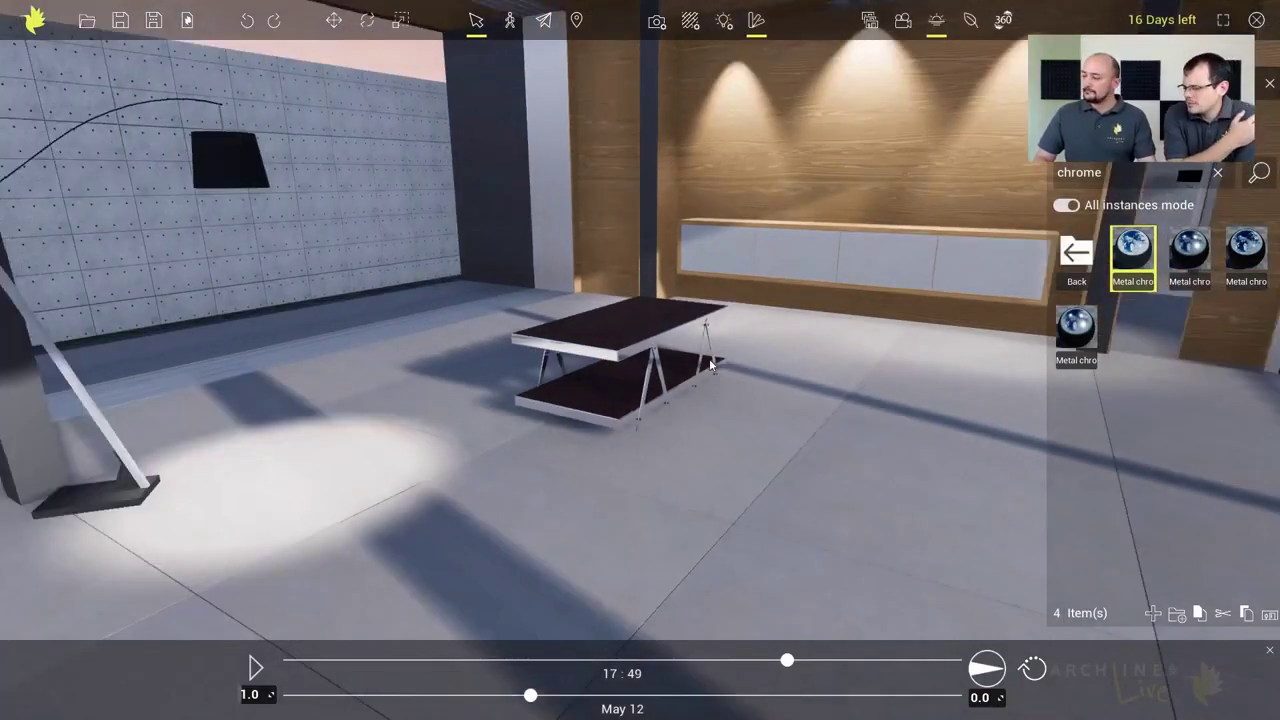
middle_drag(711, 365, 719, 365)
scroll(719, 365, down, 1)
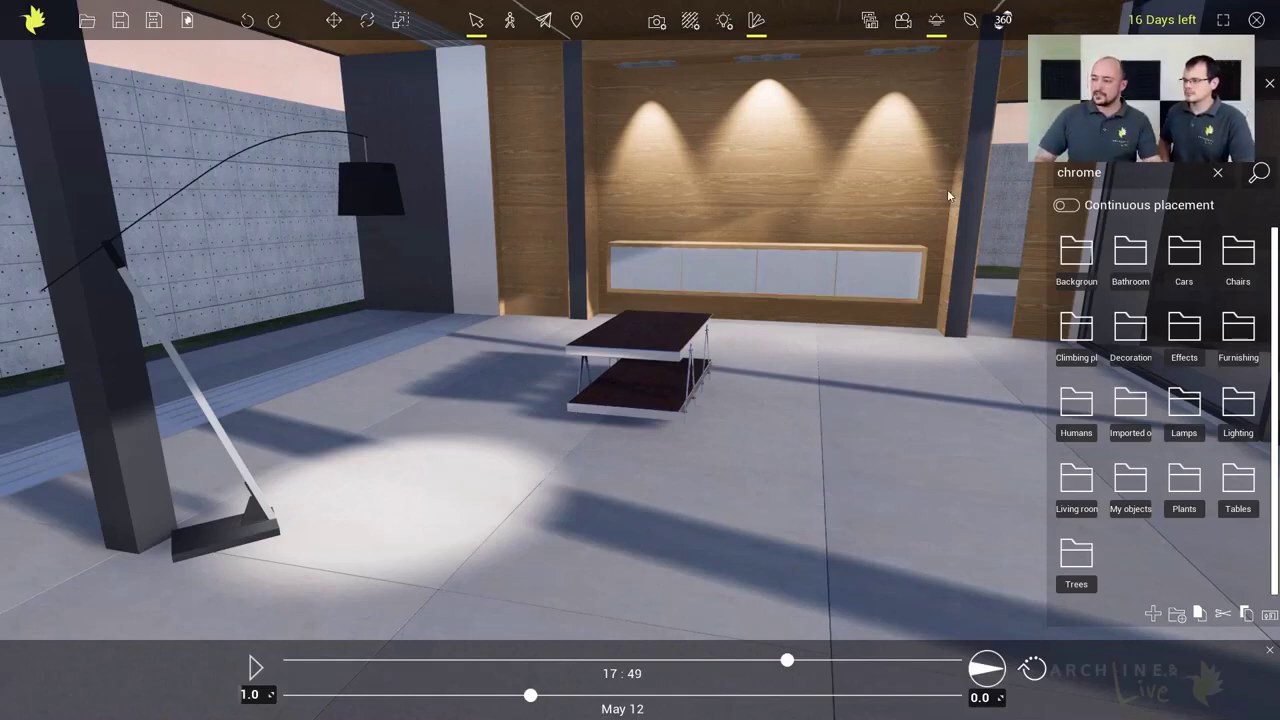
scroll(725, 366, down, 4)
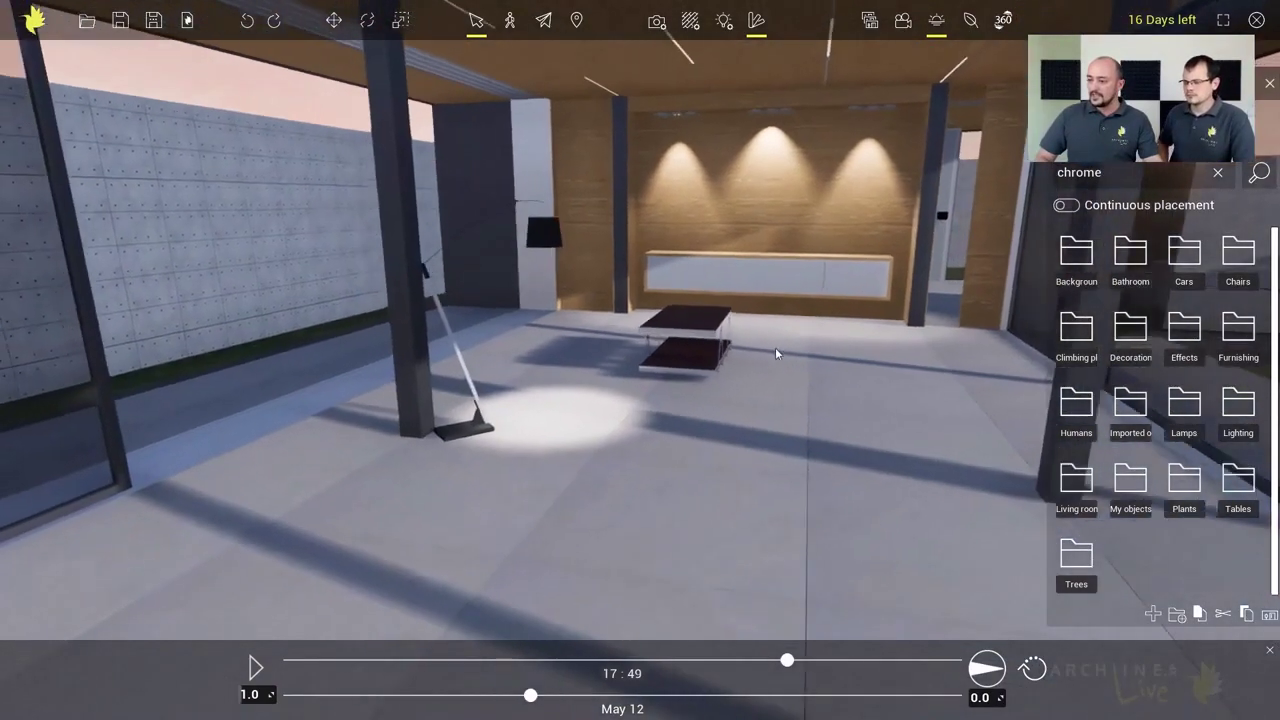
scroll(775, 353, down, 1)
right_drag(769, 343, 748, 409)
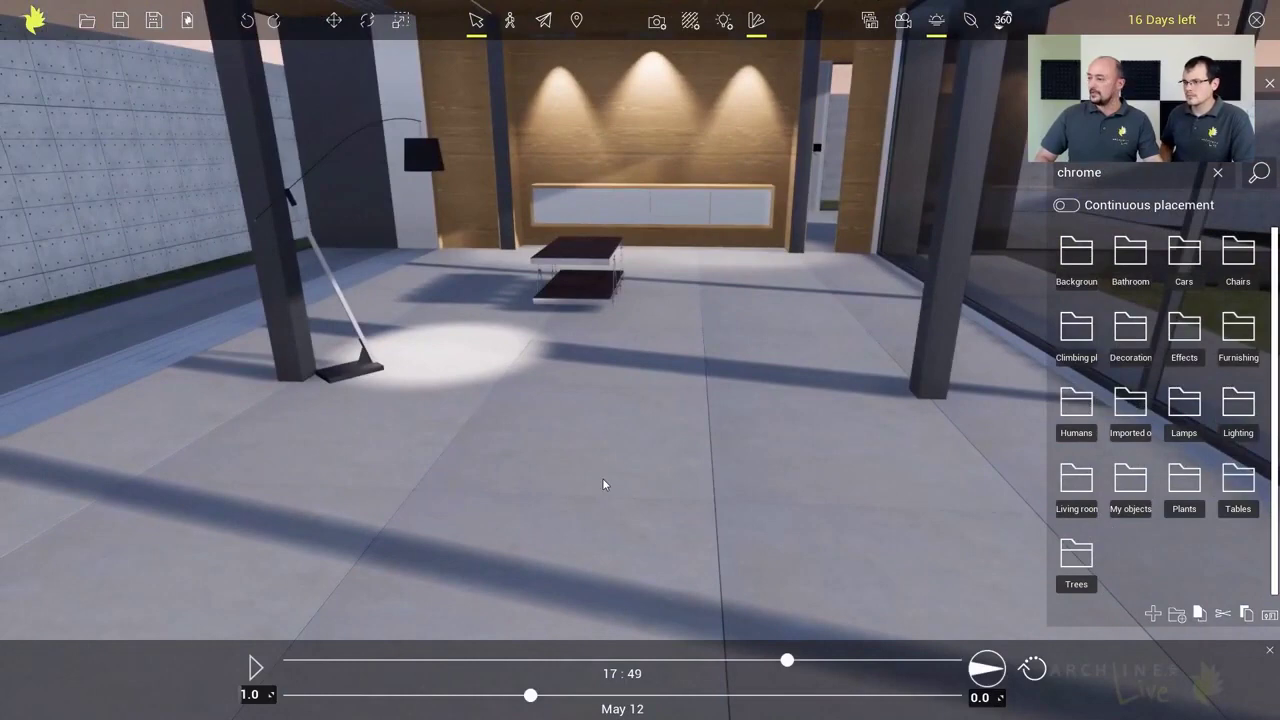
mouse_move(616, 431)
right_down()
mouse_move(582, 441)
mouse_move(646, 441)
mouse_move(602, 443)
right_up()
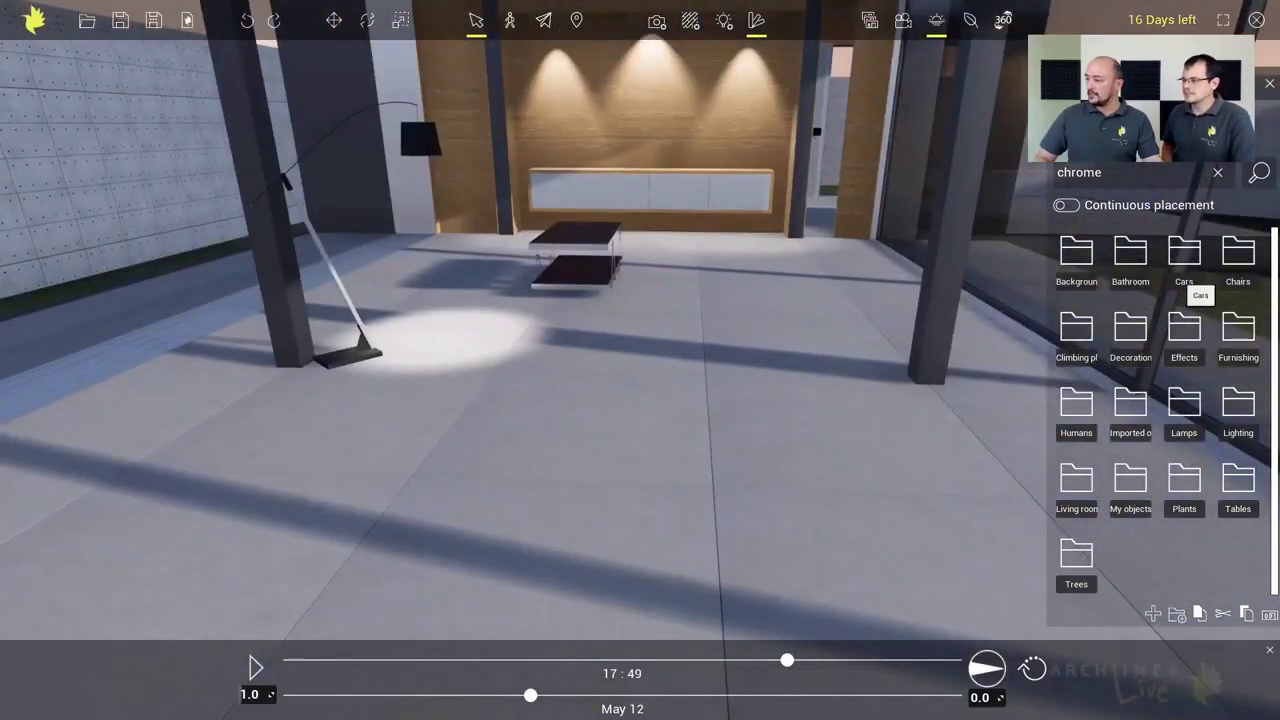
click(1240, 487)
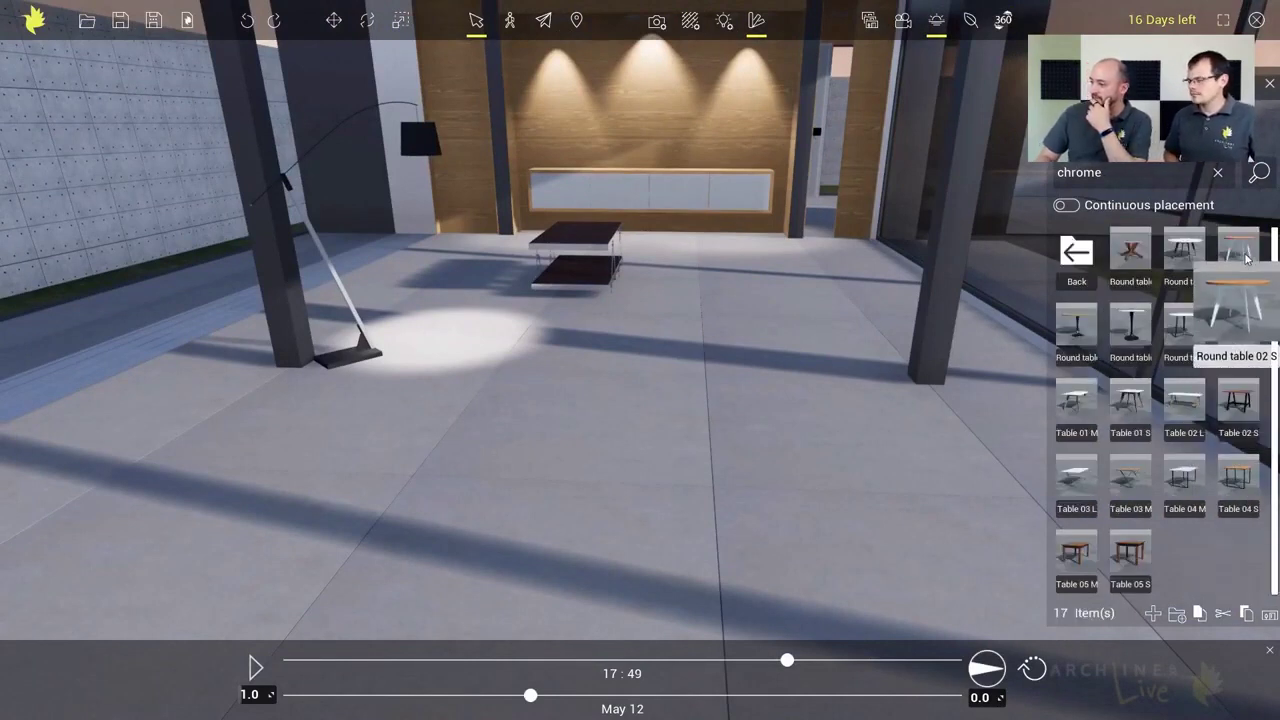
drag(1246, 258, 529, 535)
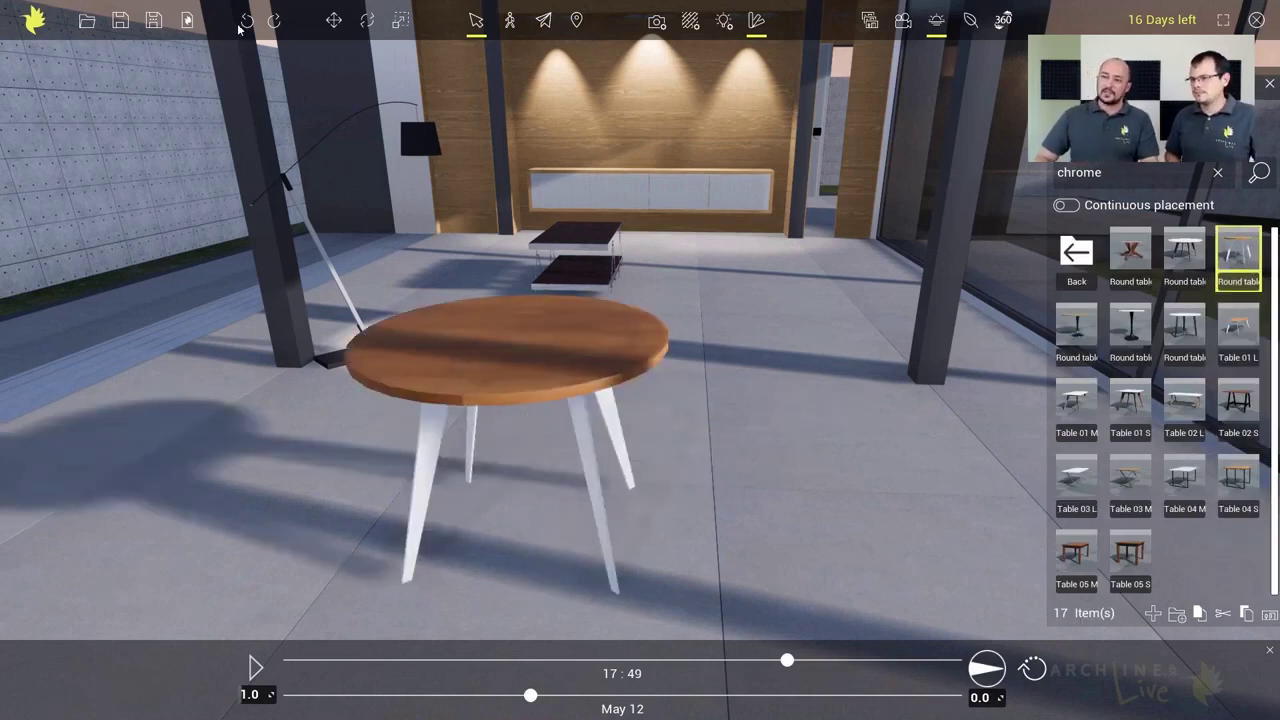
Step: Select the round table and view its move, rotate and rescale handles in turn
click(560, 389)
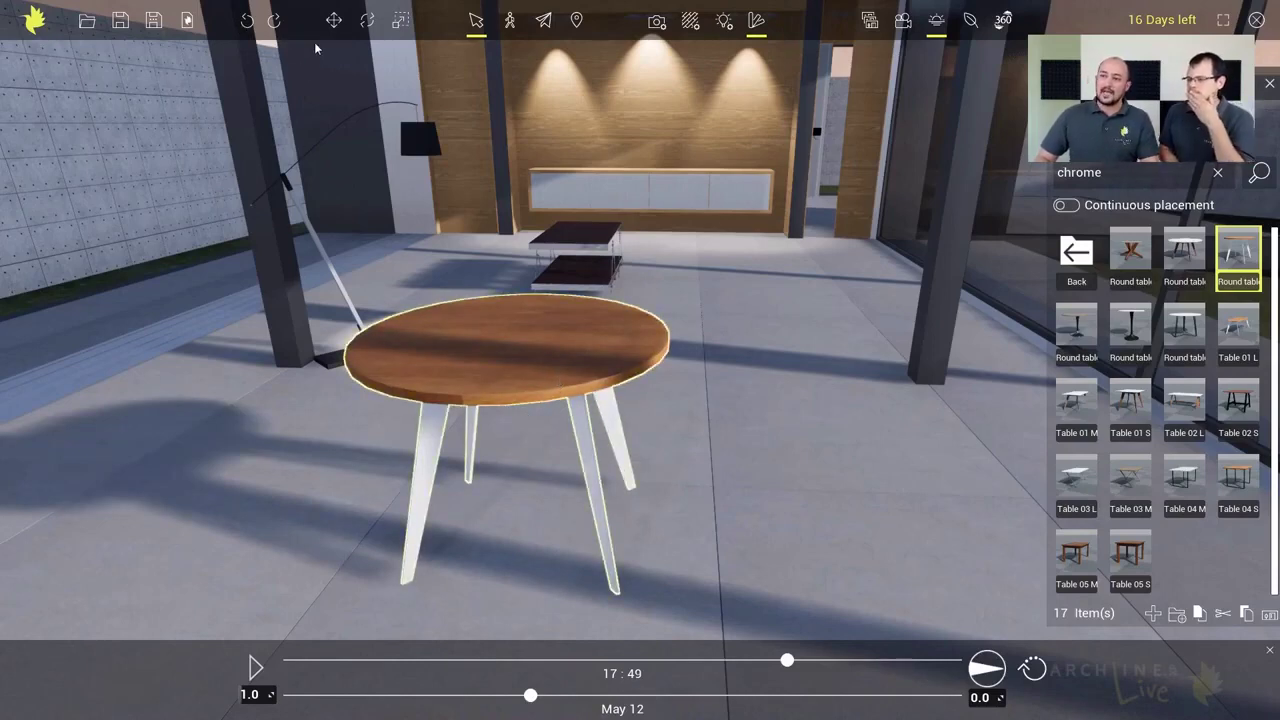
click(334, 20)
click(369, 20)
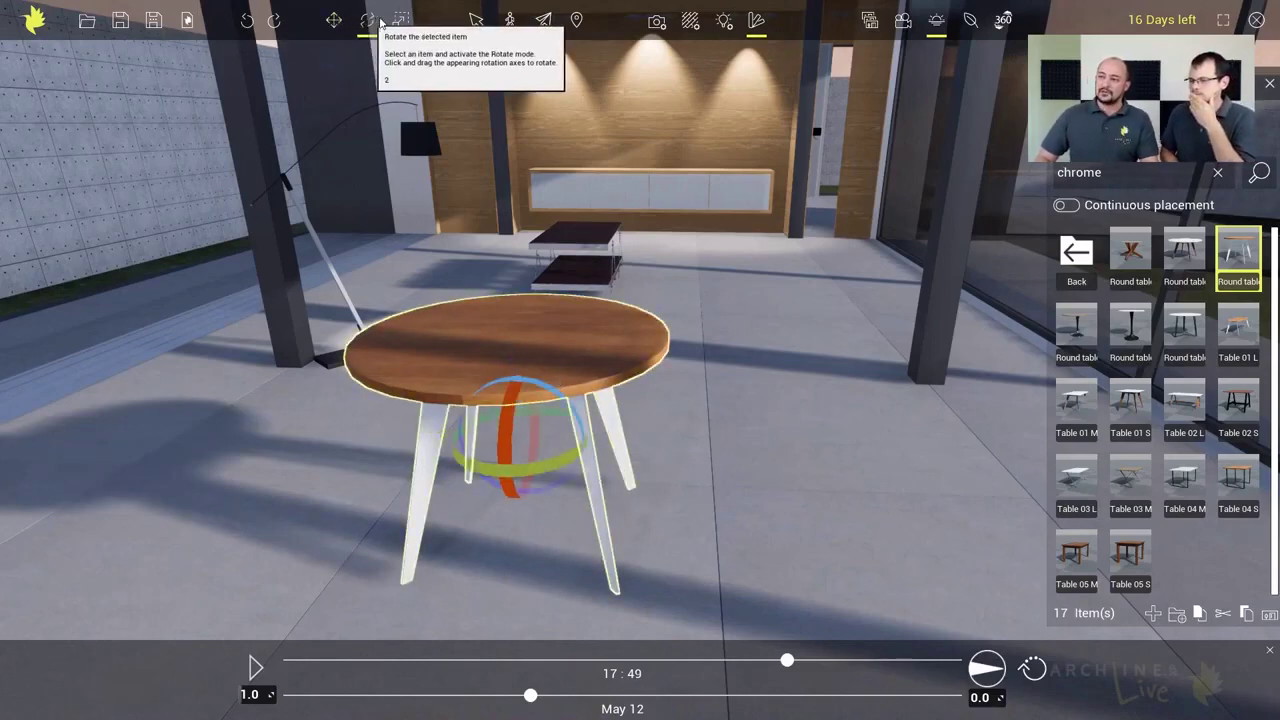
click(400, 20)
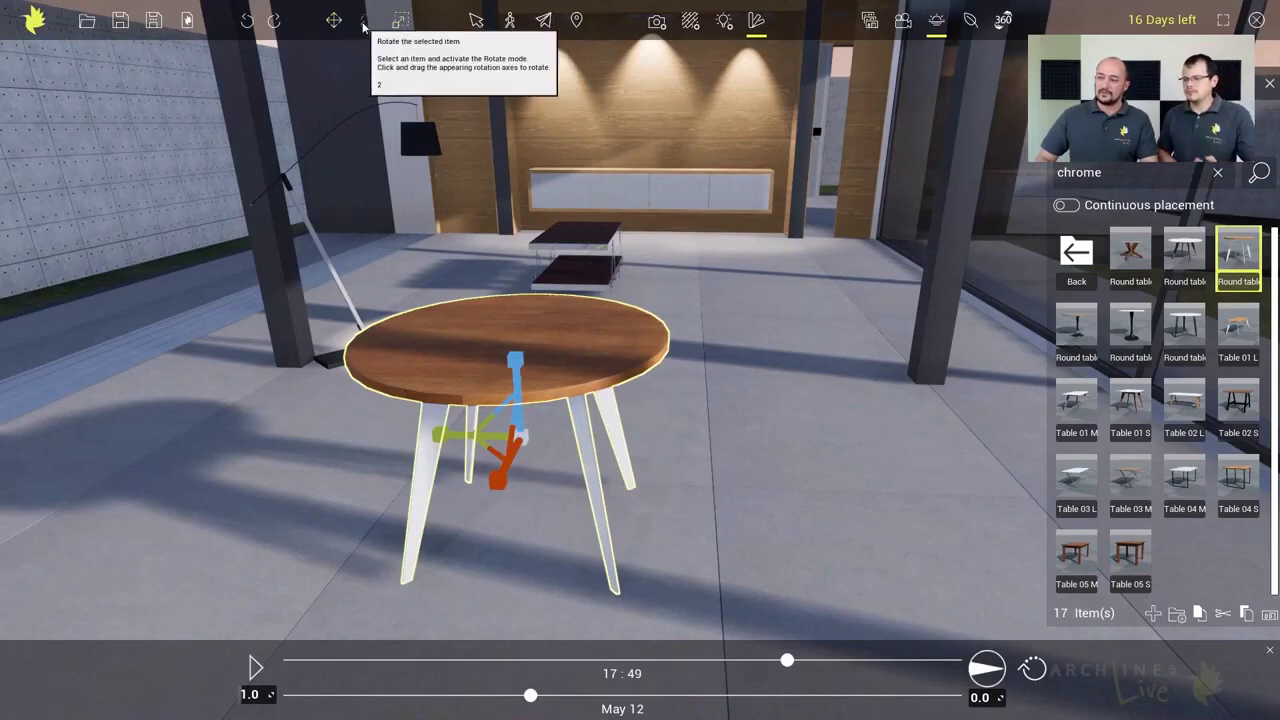
click(366, 21)
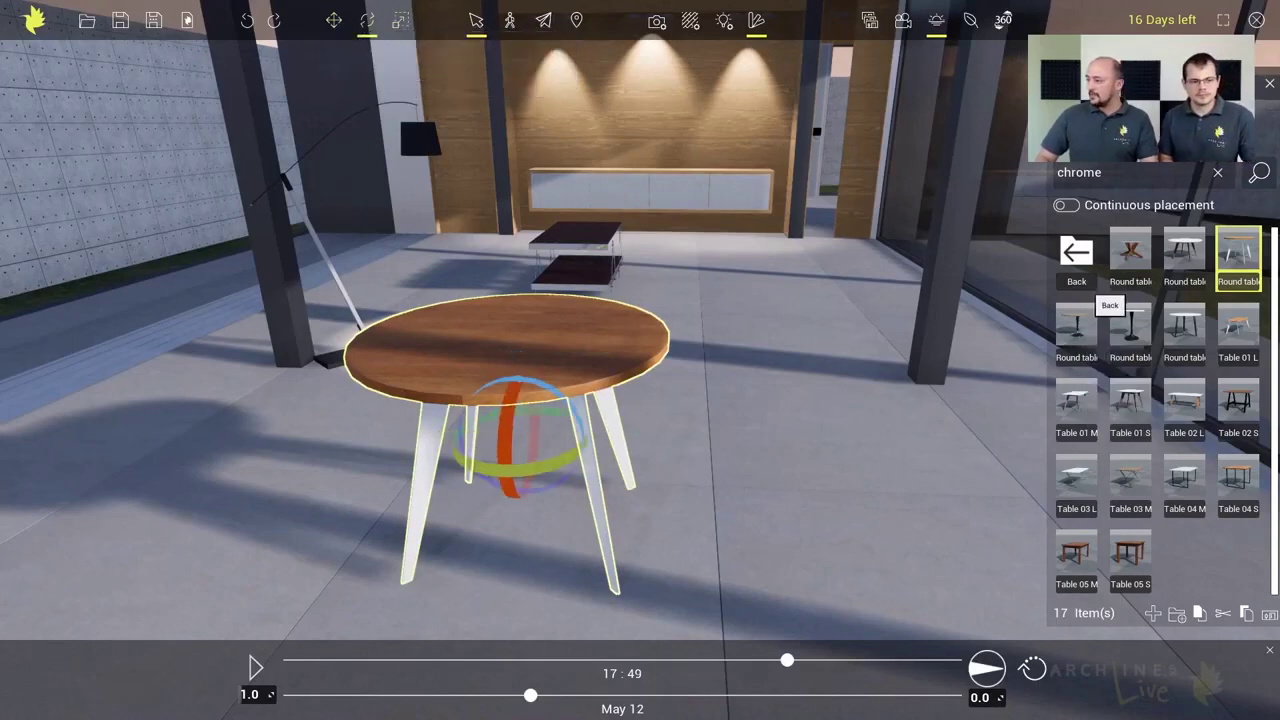
Step: Place Chair 01 from the Chairs object library beside the round table, on the side facing the glazed wall
click(1076, 253)
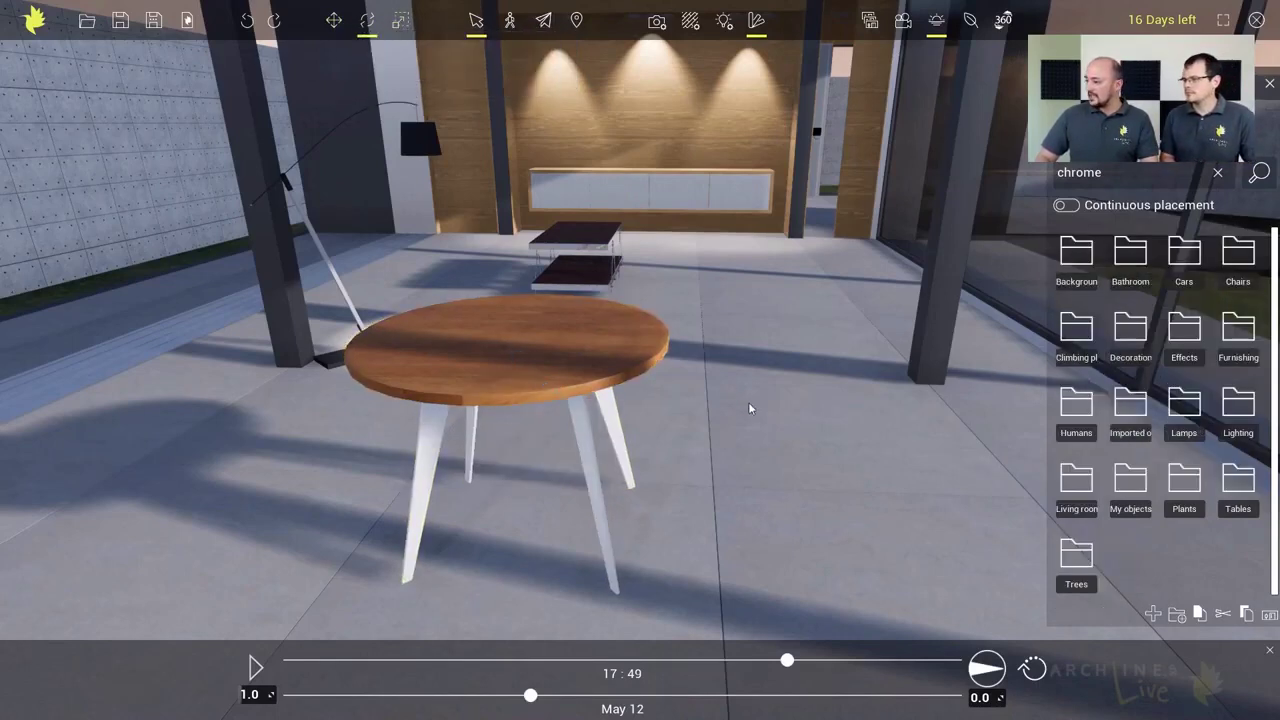
click(1238, 255)
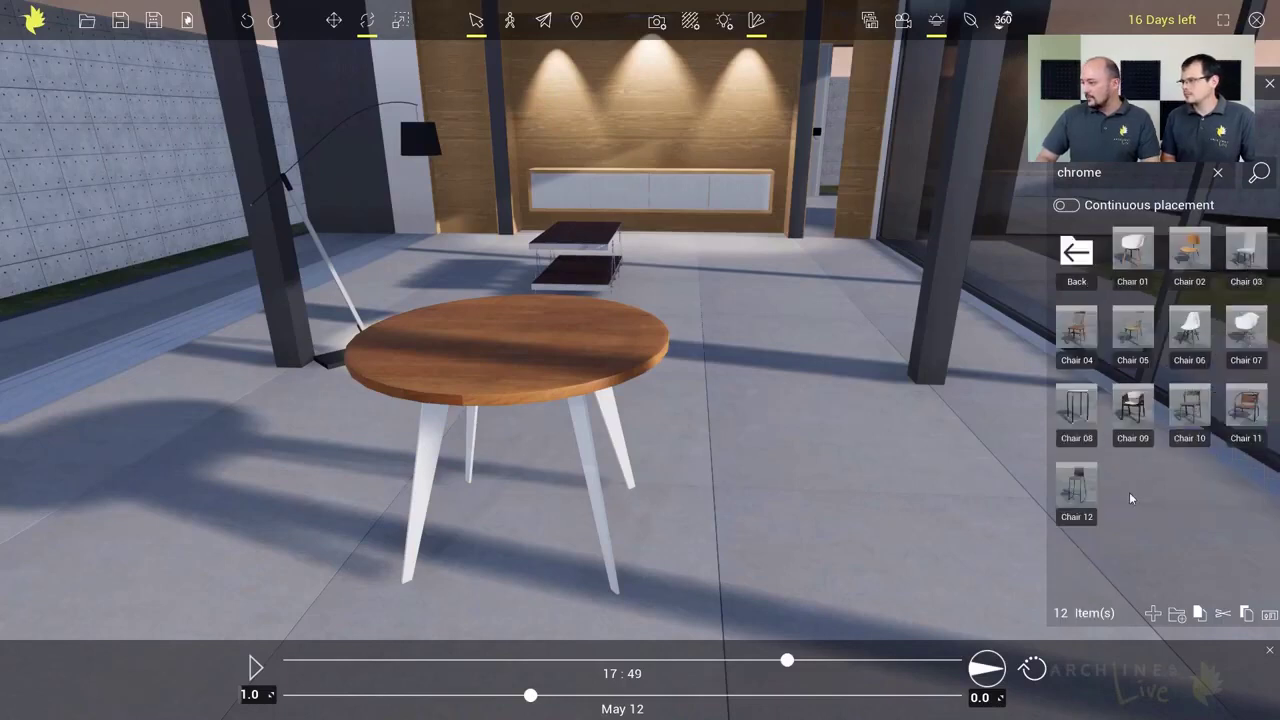
mouse_move(1134, 252)
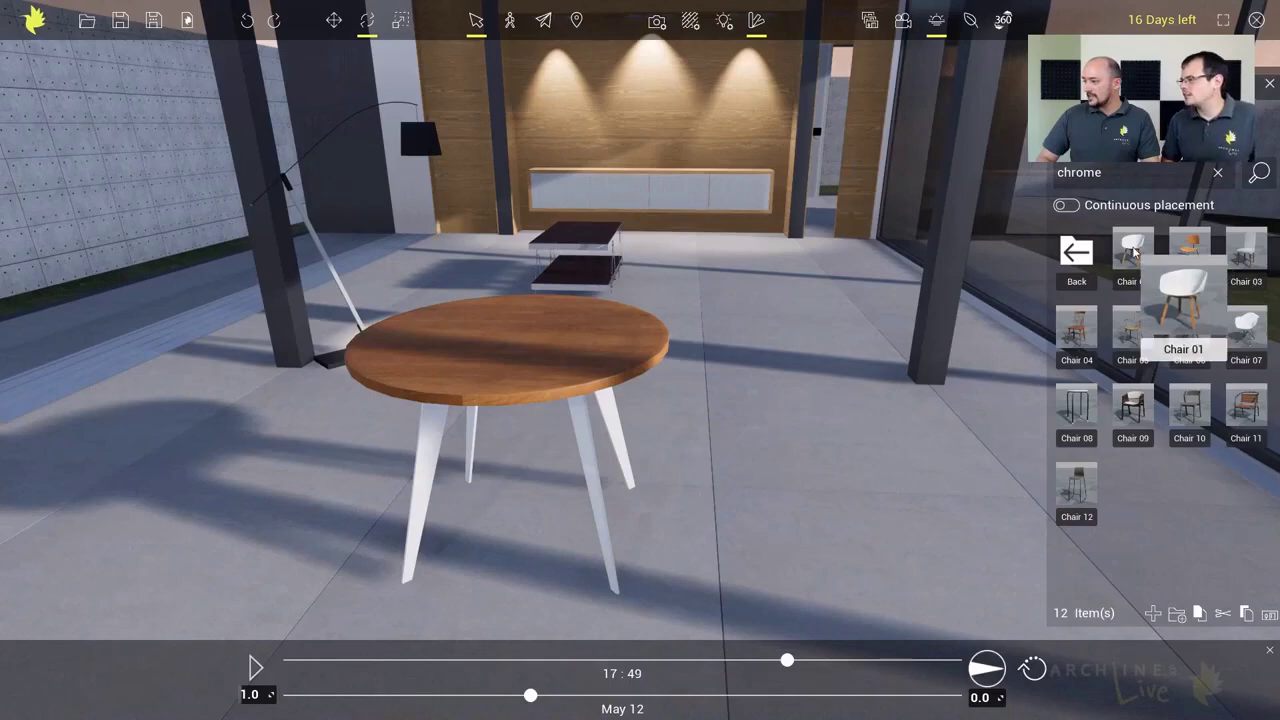
right_drag(812, 443, 841, 454)
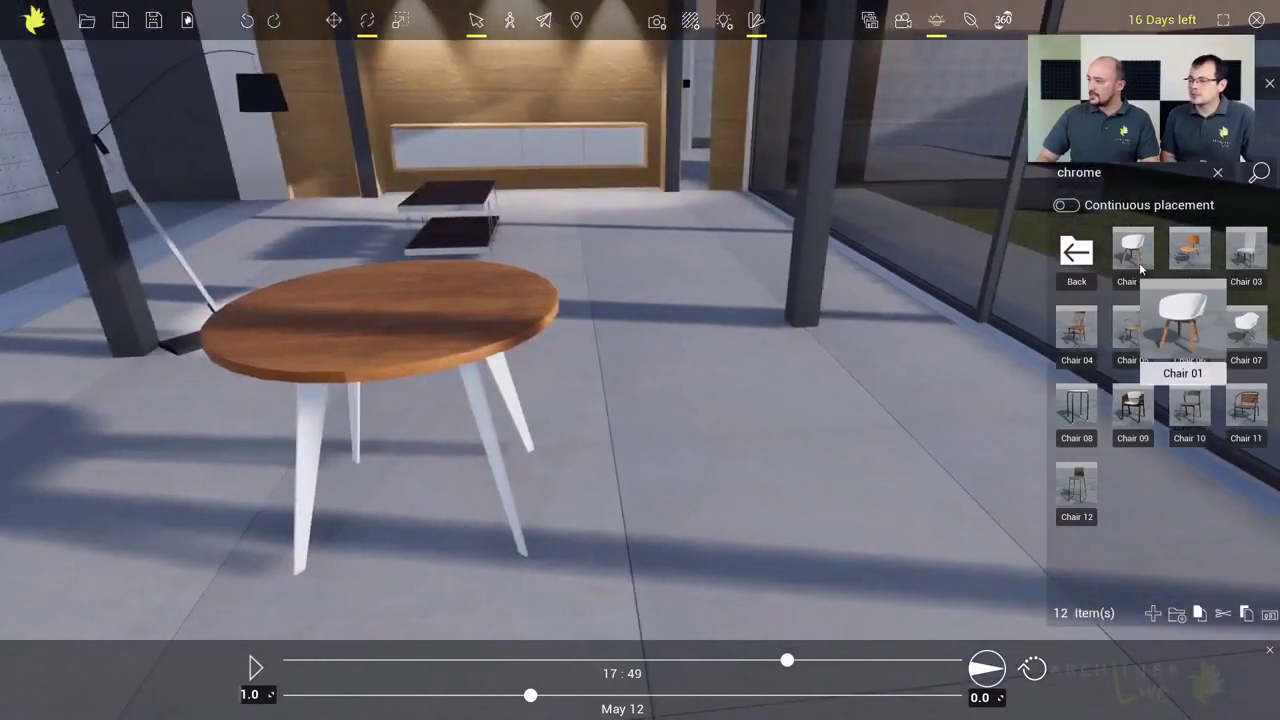
drag(1141, 268, 701, 487)
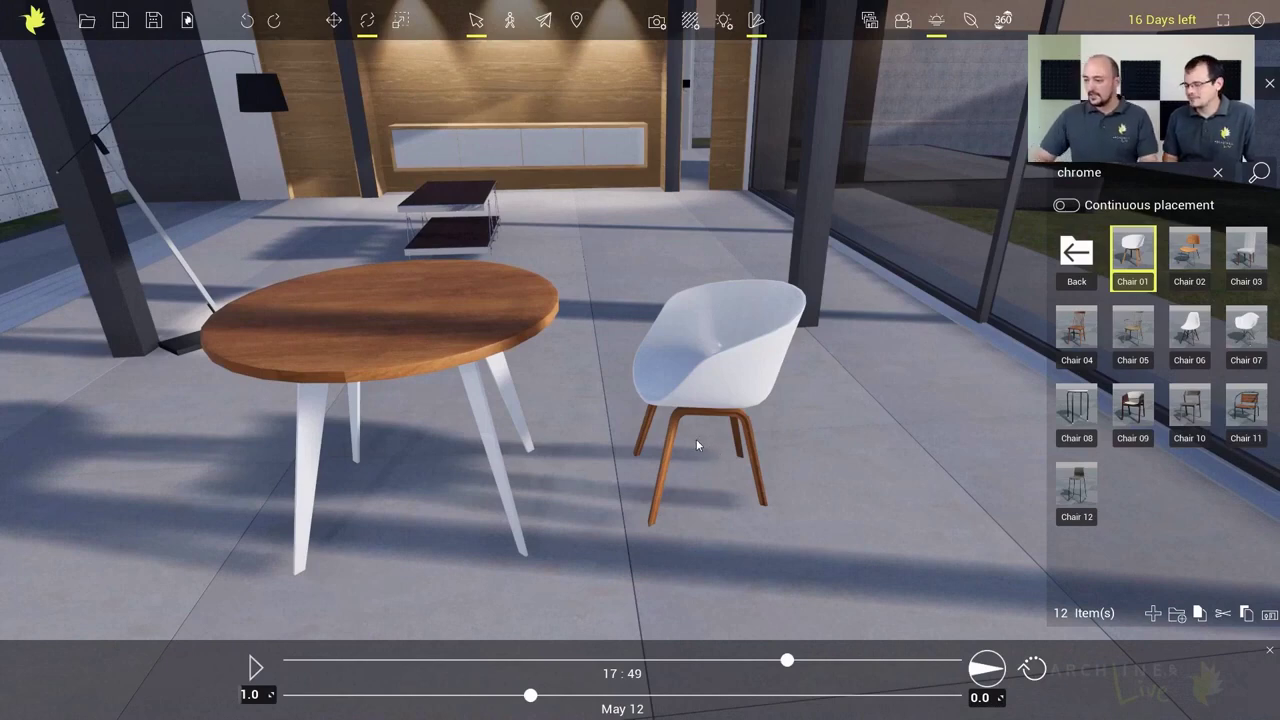
Step: Add two copies of the white chair around the round table, one in front of it and one on the floor lamp's side
middle_drag(696, 440, 813, 435)
right_drag(755, 464, 768, 460)
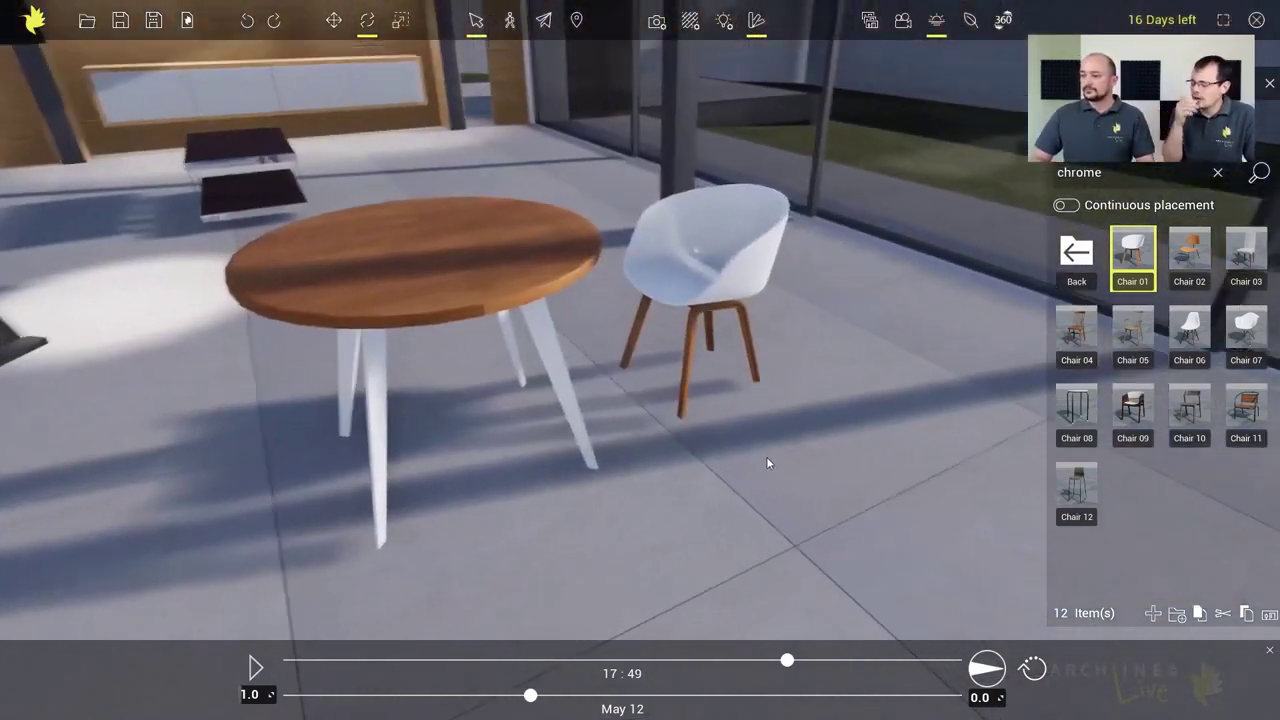
middle_drag(645, 449, 680, 443)
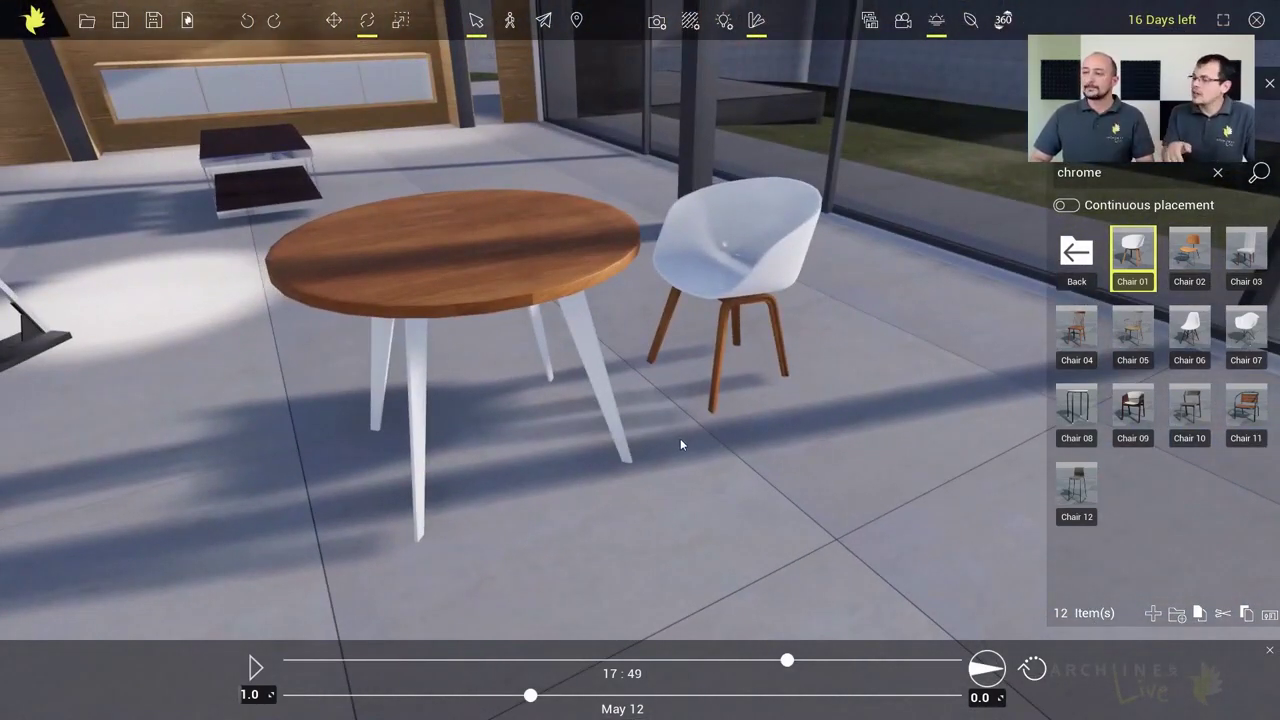
scroll(680, 437, down, 2)
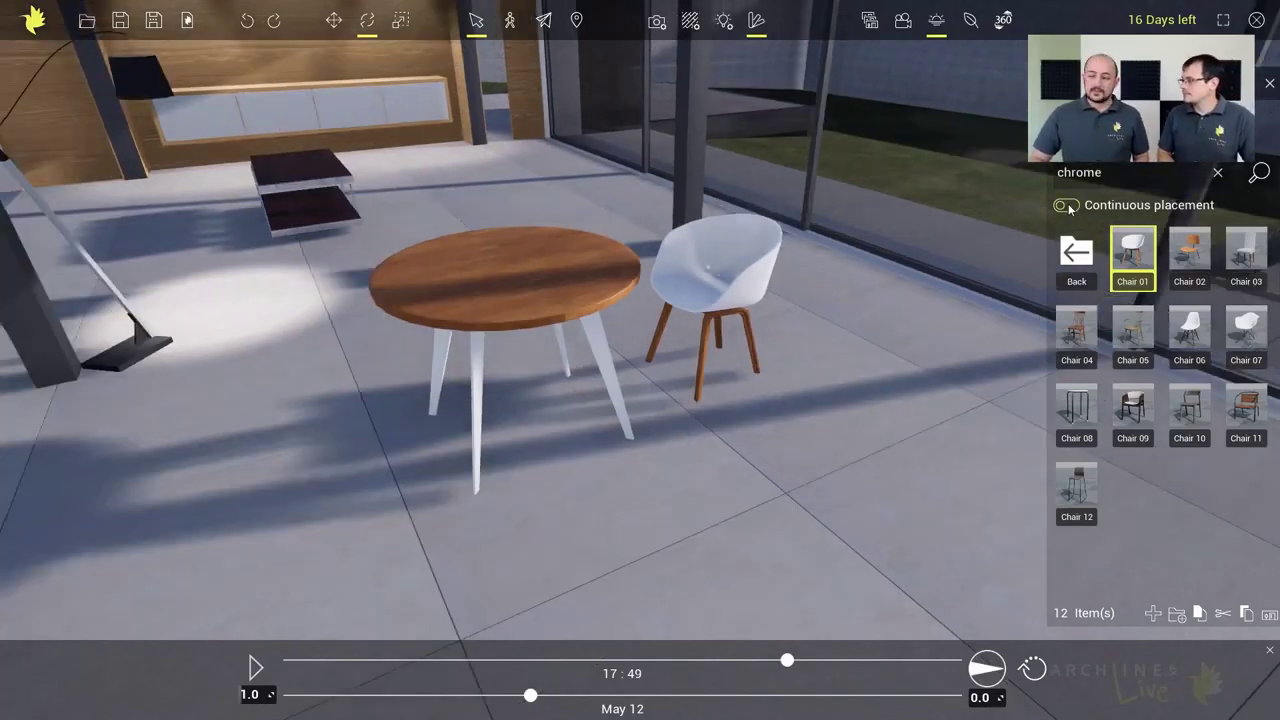
click(741, 296)
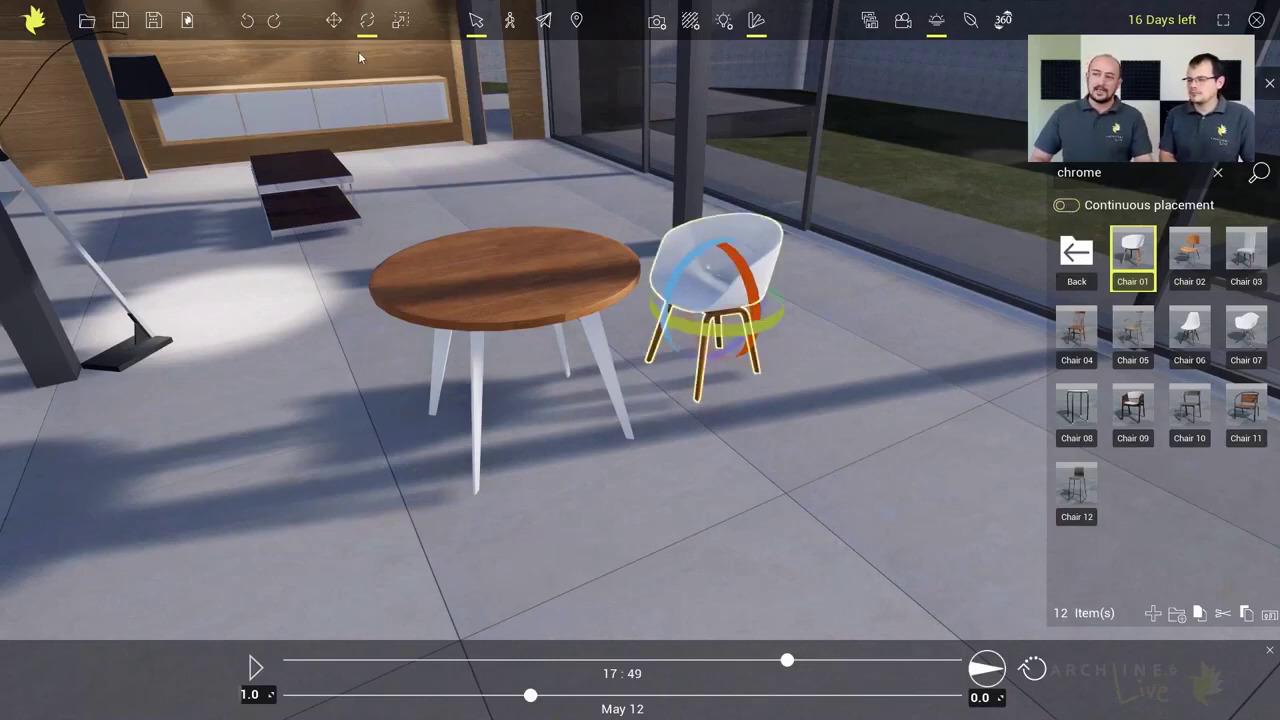
click(335, 21)
click(367, 22)
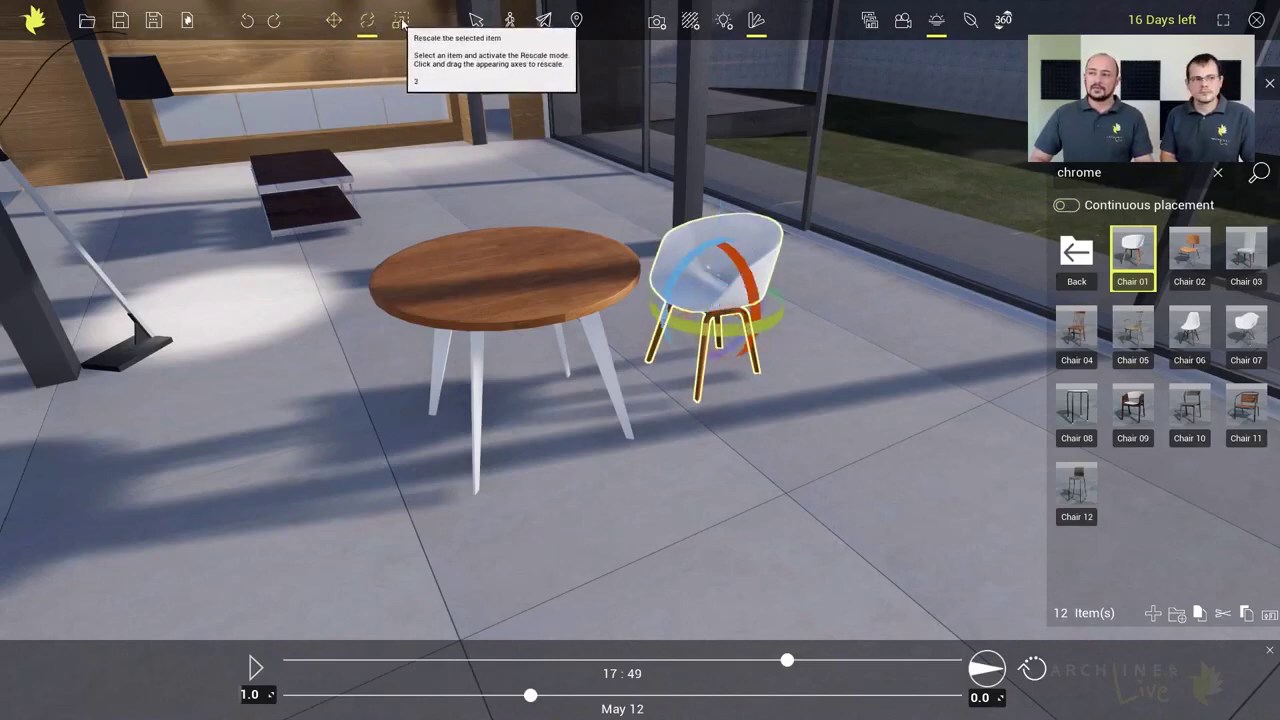
click(335, 21)
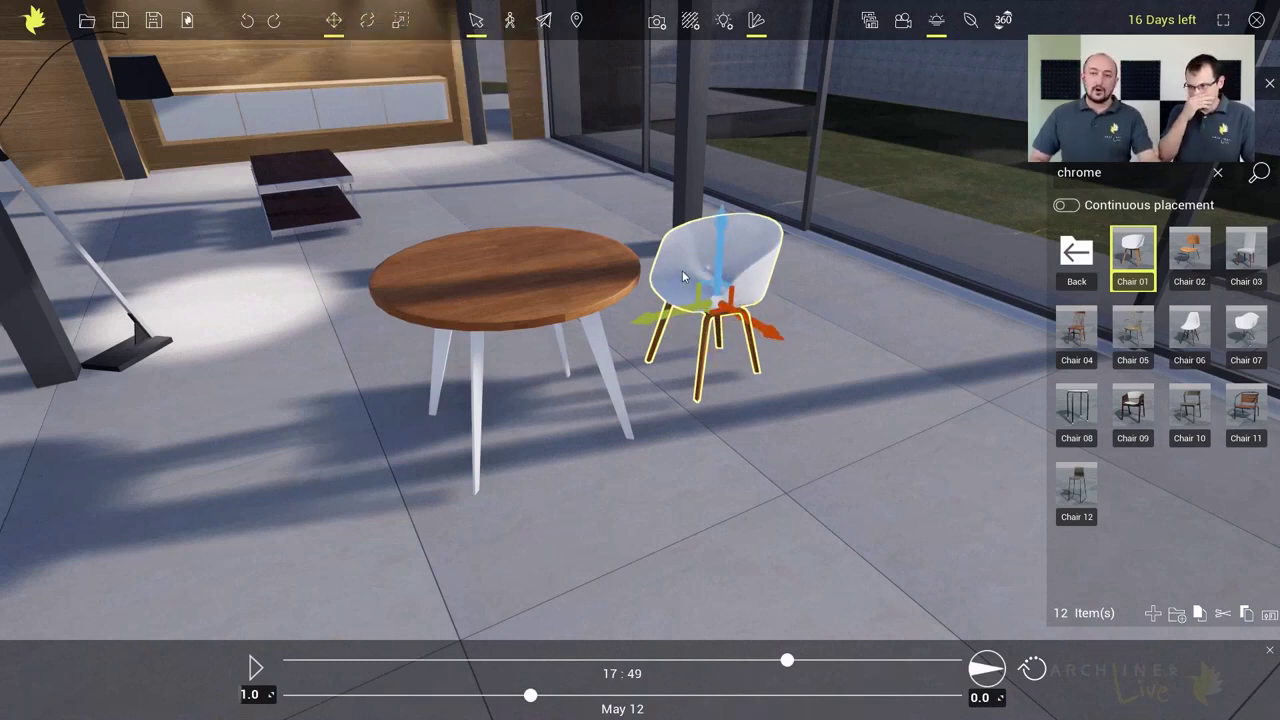
click(652, 411)
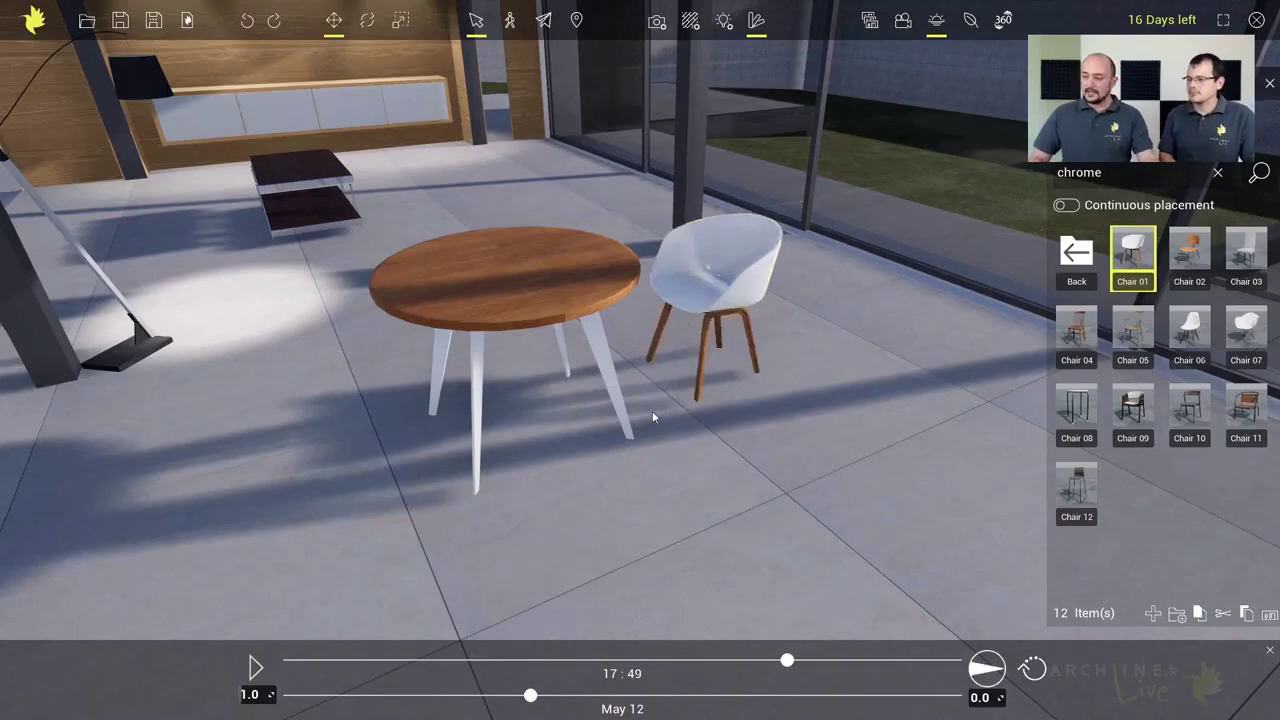
click(617, 546)
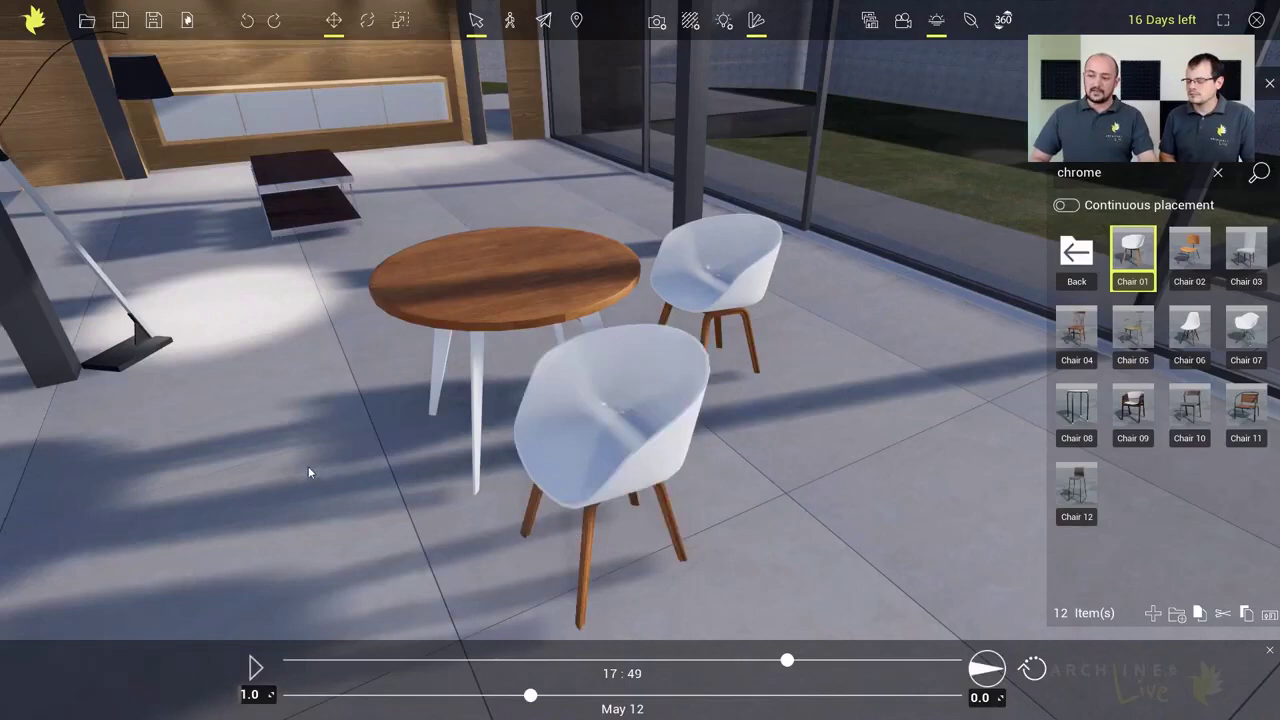
click(262, 492)
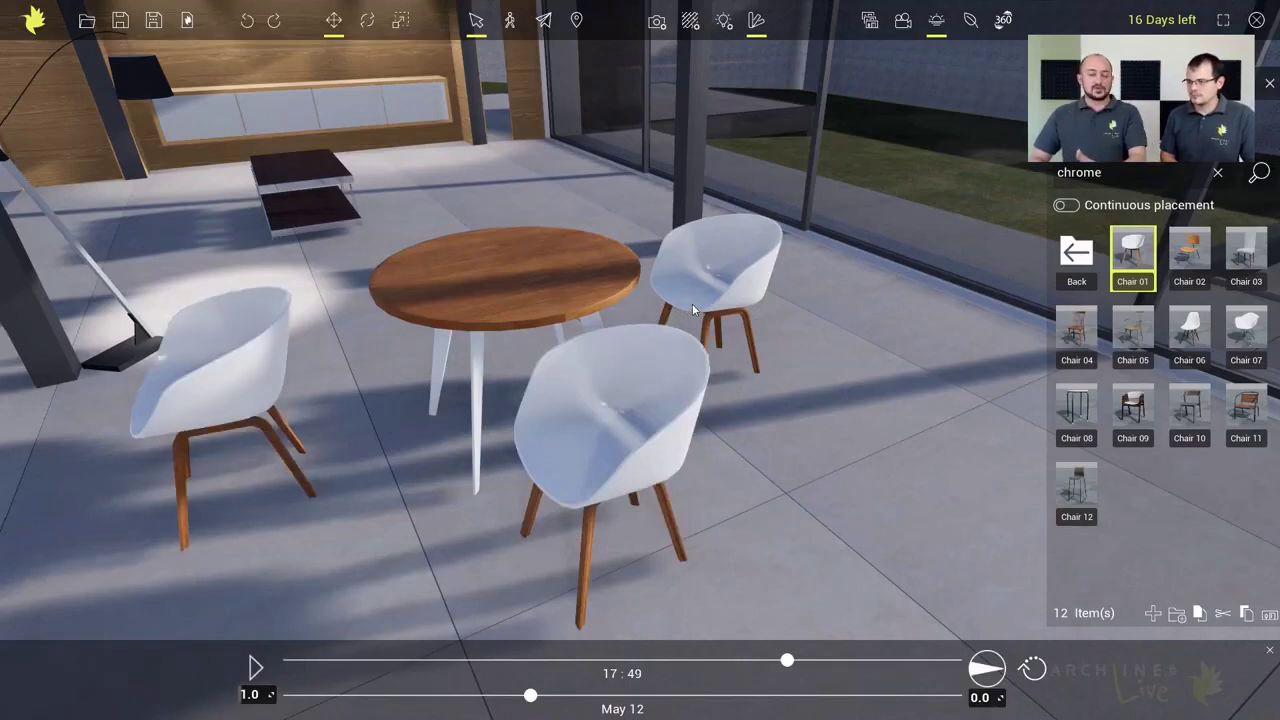
Step: Rotate the two copied chairs about their vertical axes so that both face the round table
click(635, 388)
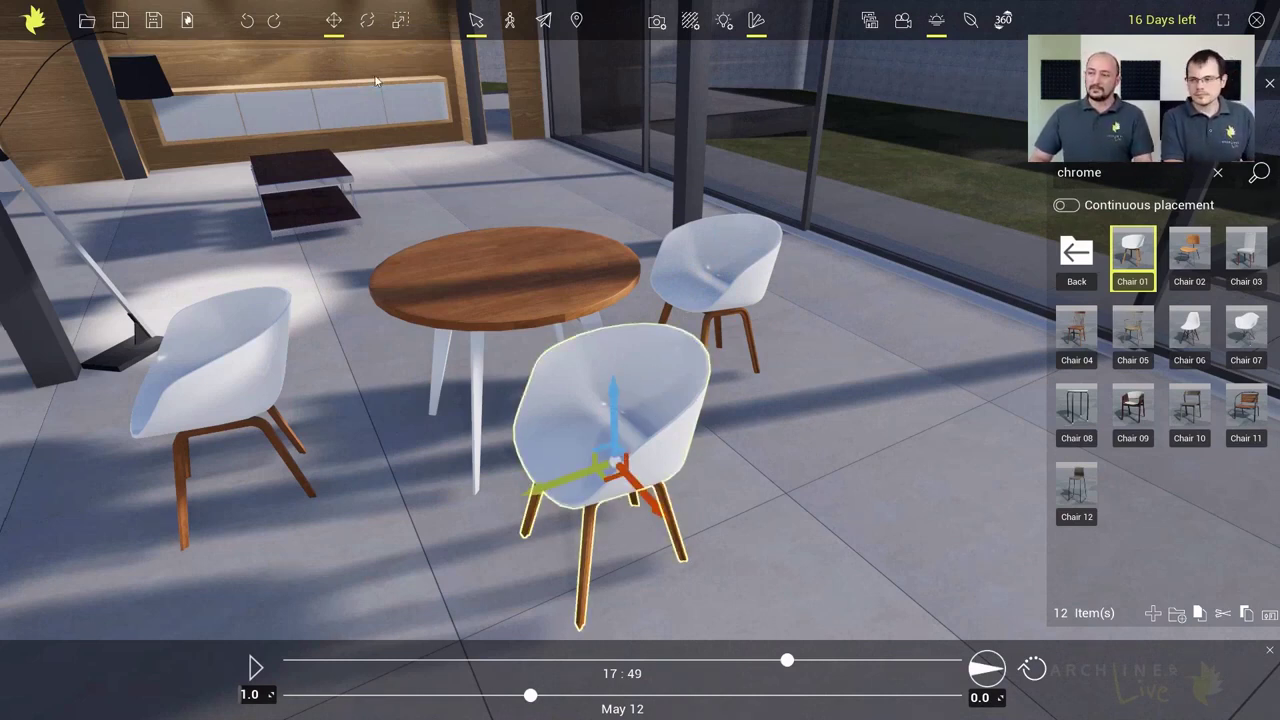
click(368, 22)
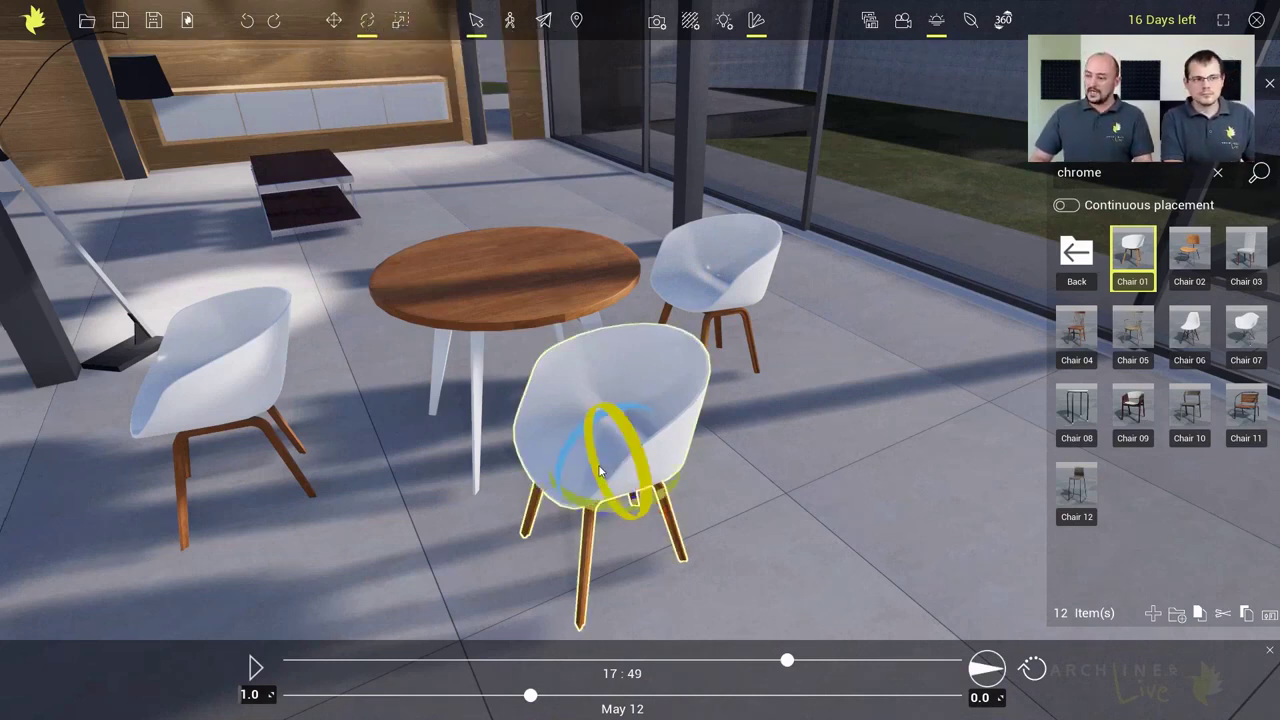
drag(608, 504, 561, 496)
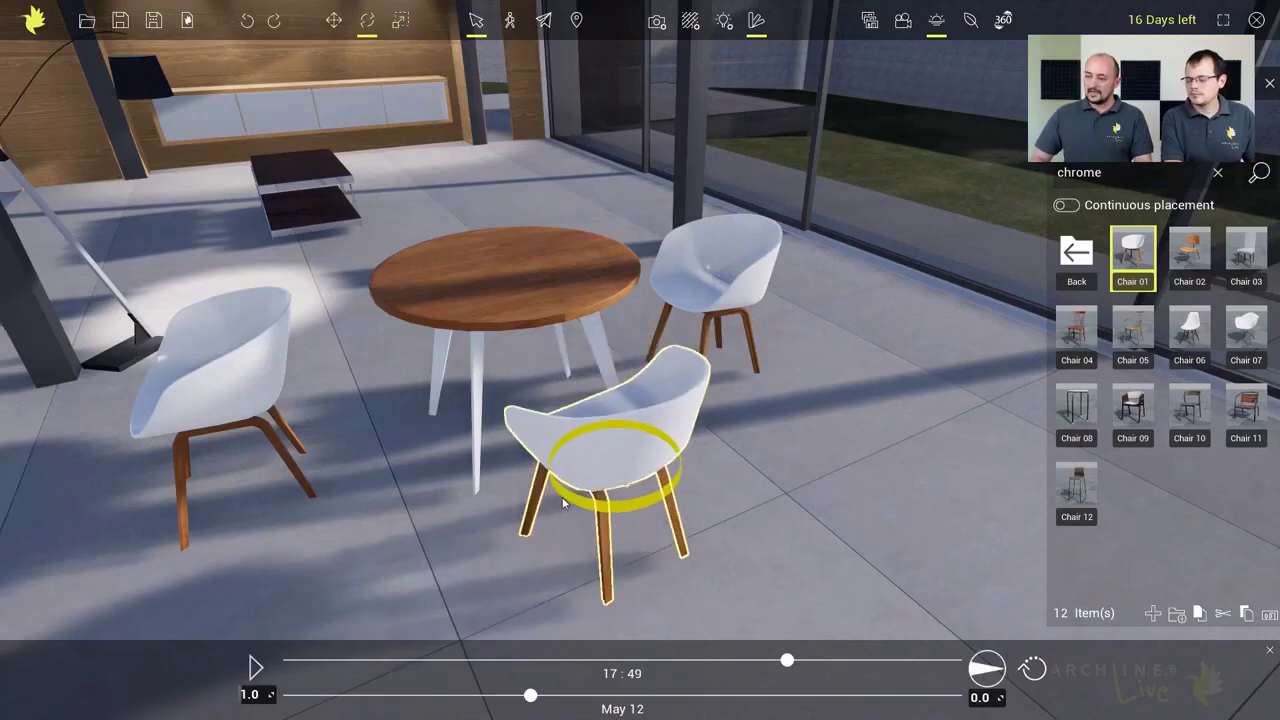
click(287, 427)
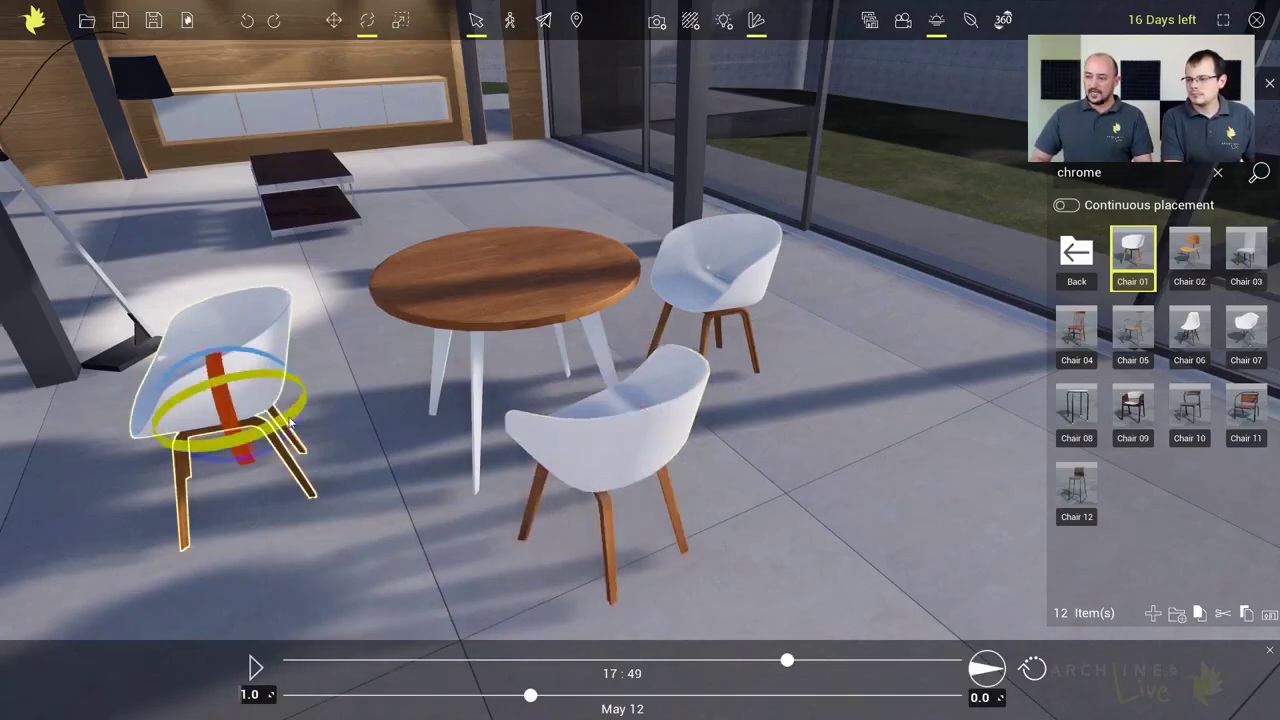
drag(287, 427, 140, 426)
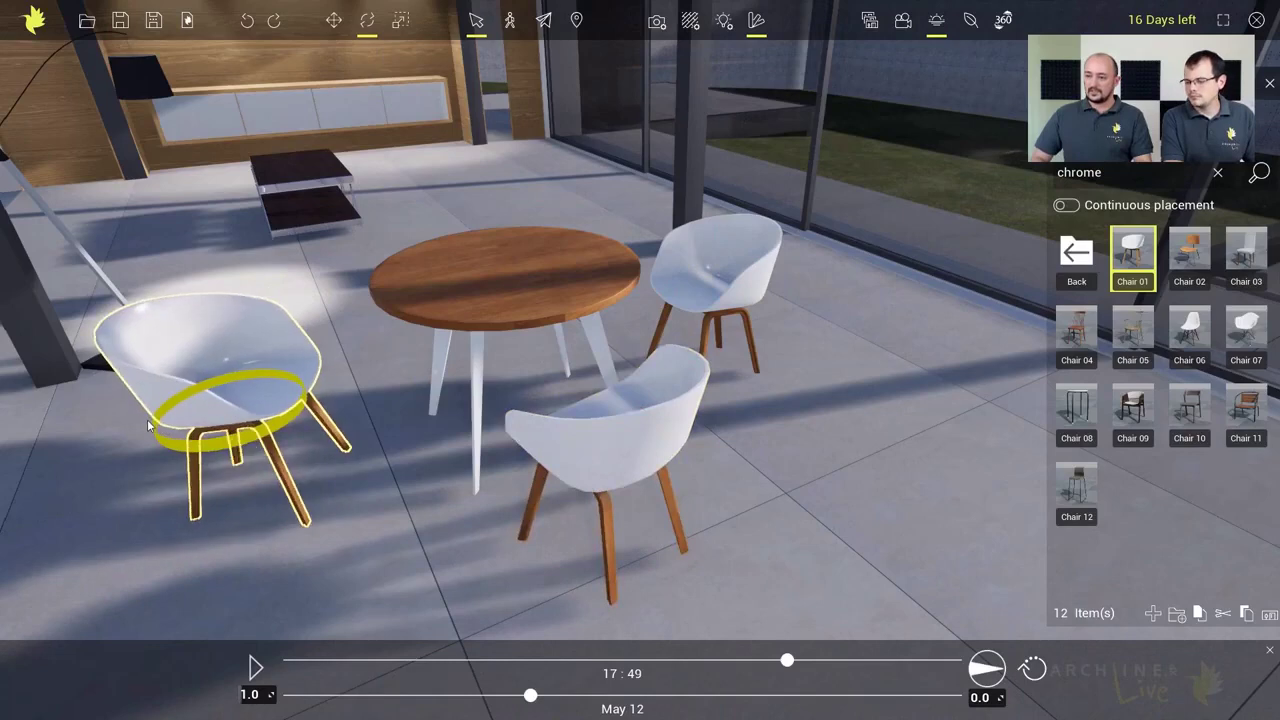
click(365, 382)
click(379, 385)
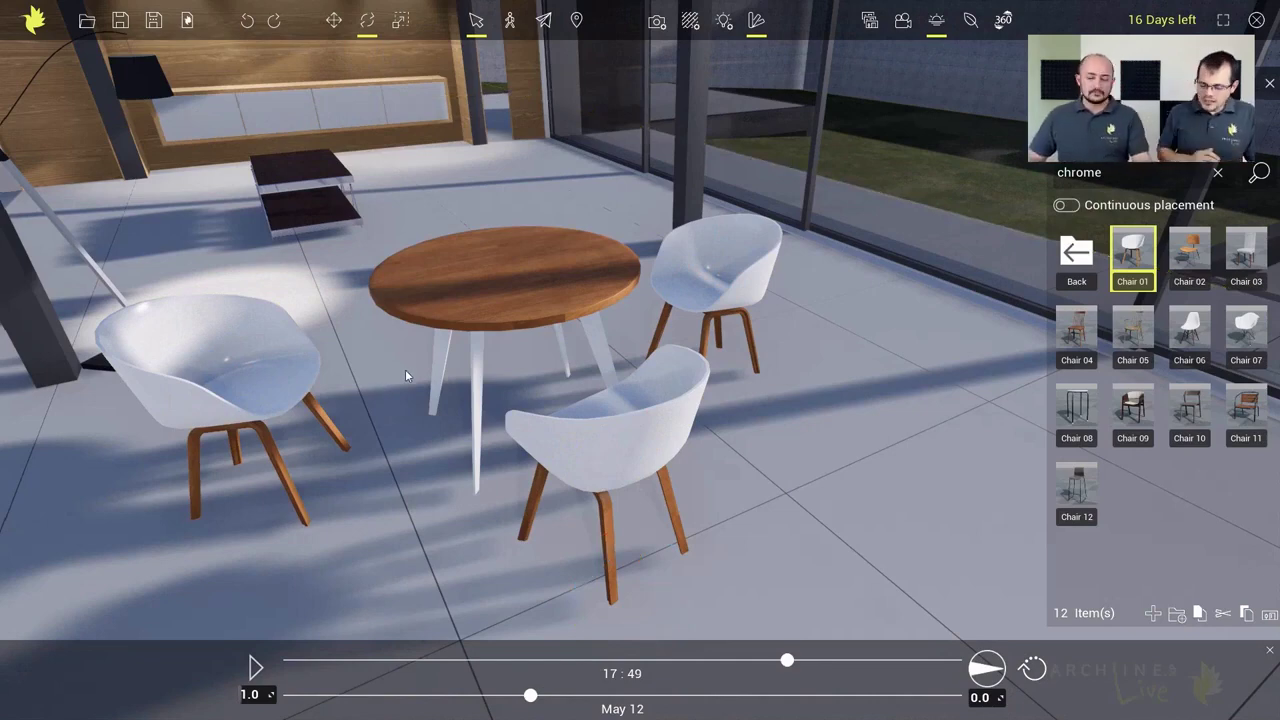
Step: Place Cannaflower in a pot from the decoration object library on top of the round table
right_drag(441, 297, 532, 301)
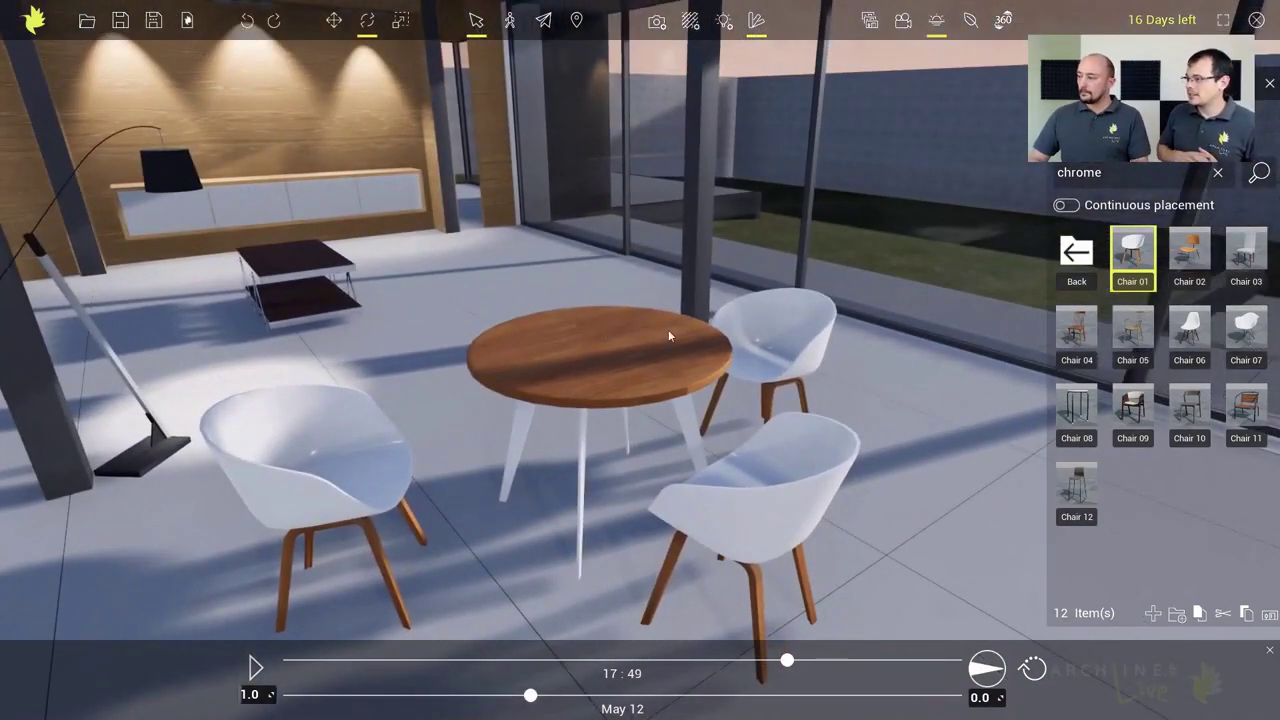
click(1074, 262)
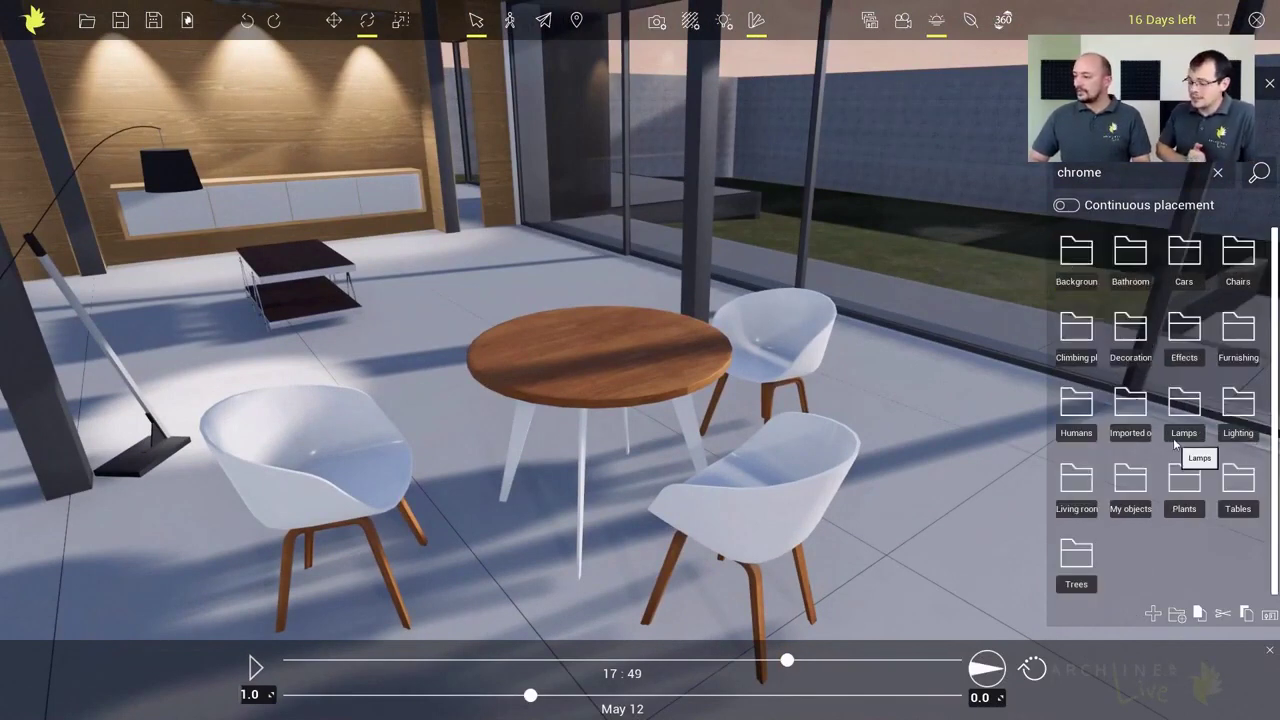
click(1138, 336)
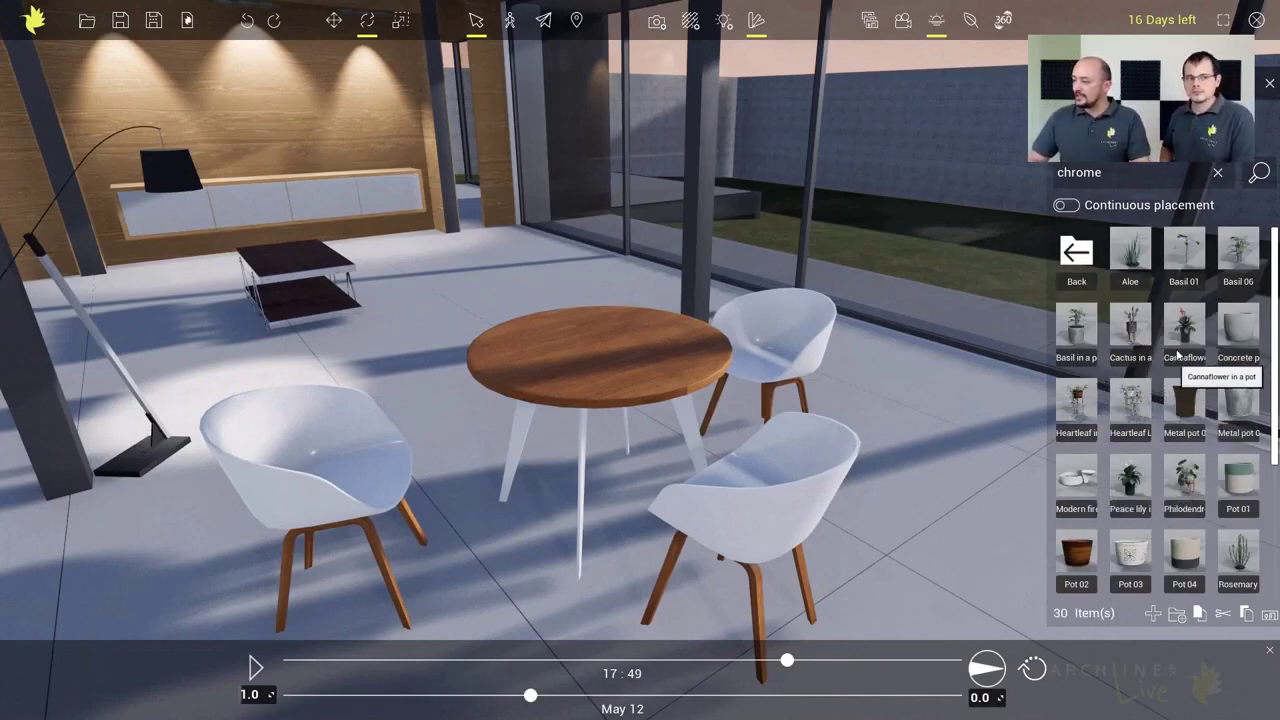
drag(1183, 340, 604, 351)
scroll(601, 327, up, 5)
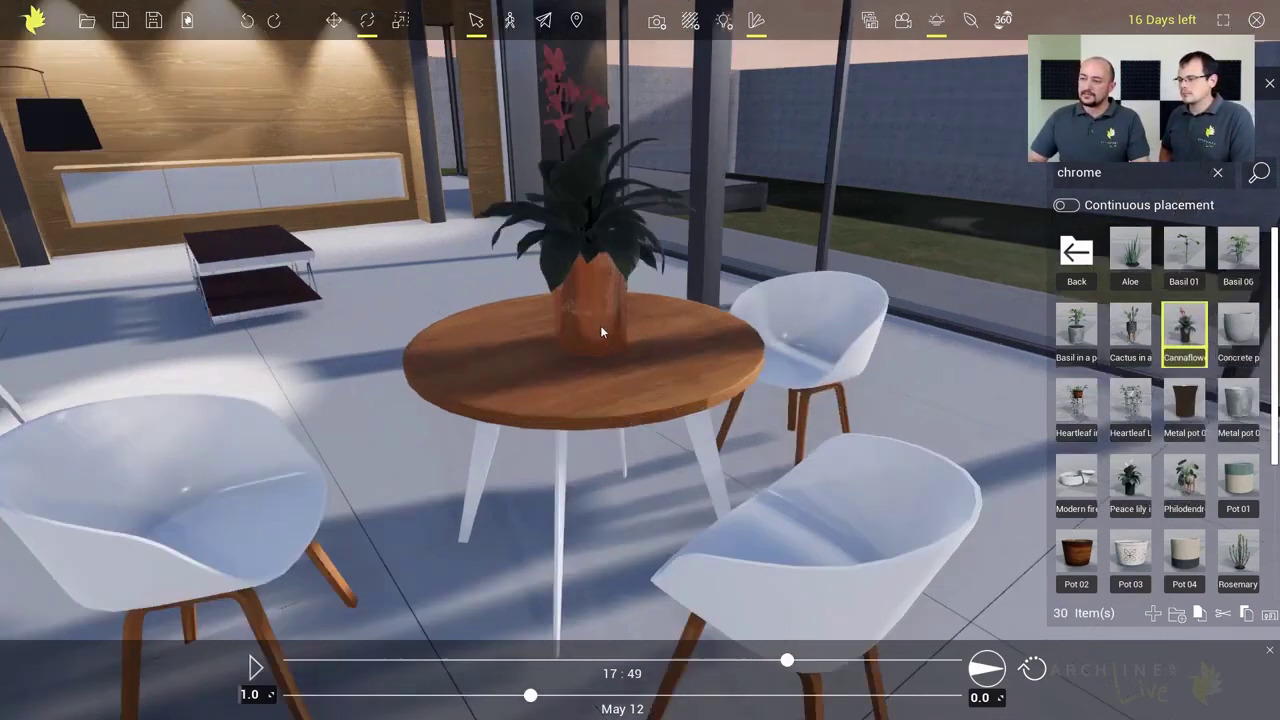
Step: Scale the potted Cannaflower on the round table down uniformly to less than half its size
middle_drag(604, 319, 637, 344)
right_drag(637, 345, 606, 302)
mouse_move(690, 408)
right_down()
mouse_move(597, 427)
mouse_move(707, 418)
right_up()
click(696, 435)
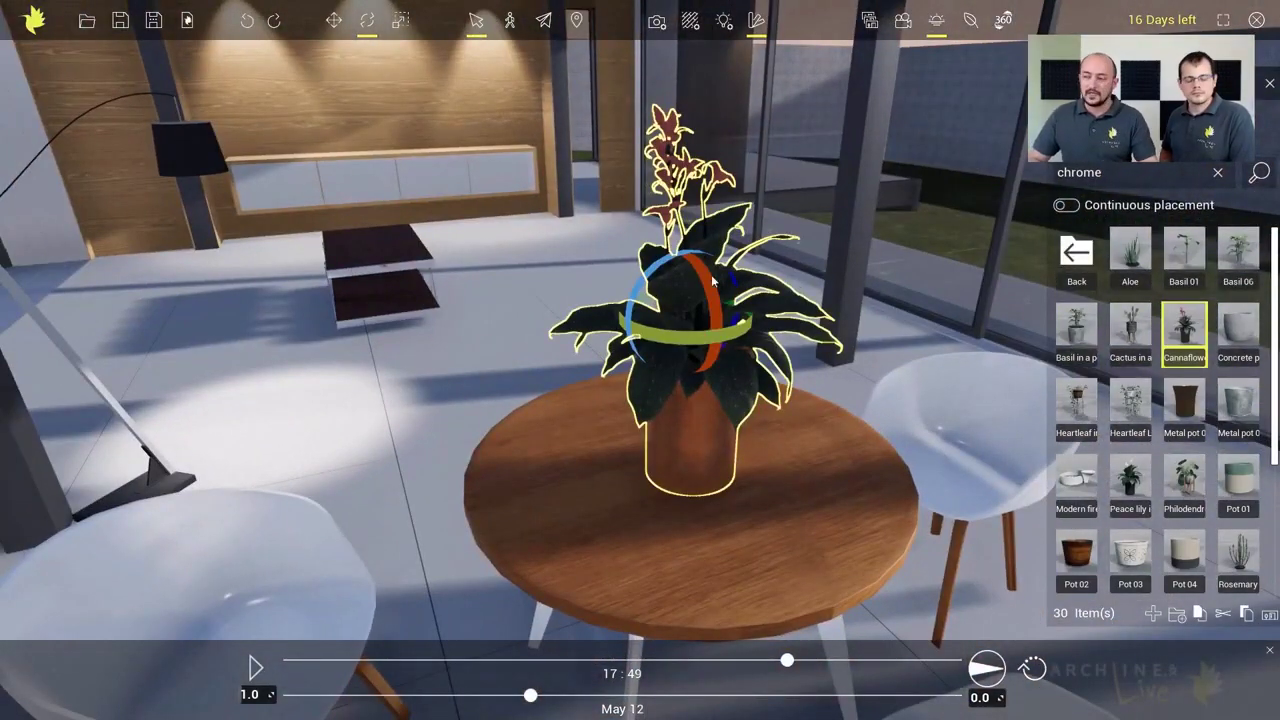
click(400, 20)
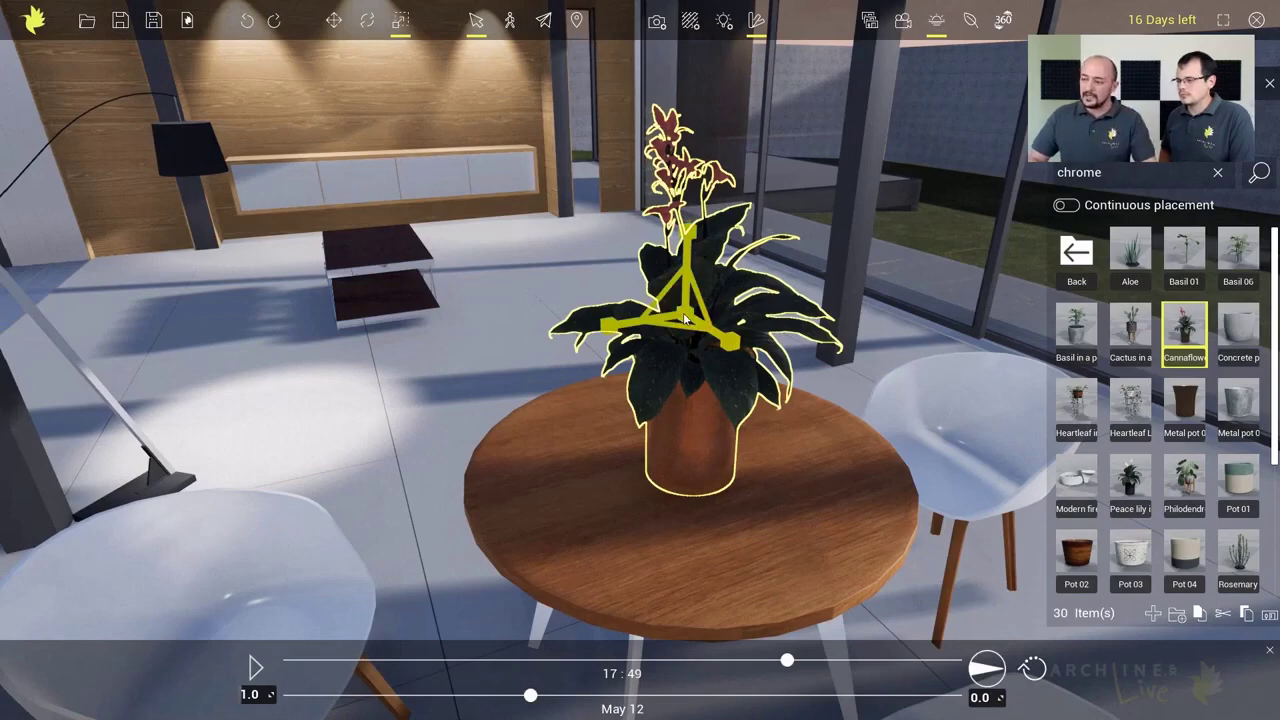
drag(685, 317, 733, 431)
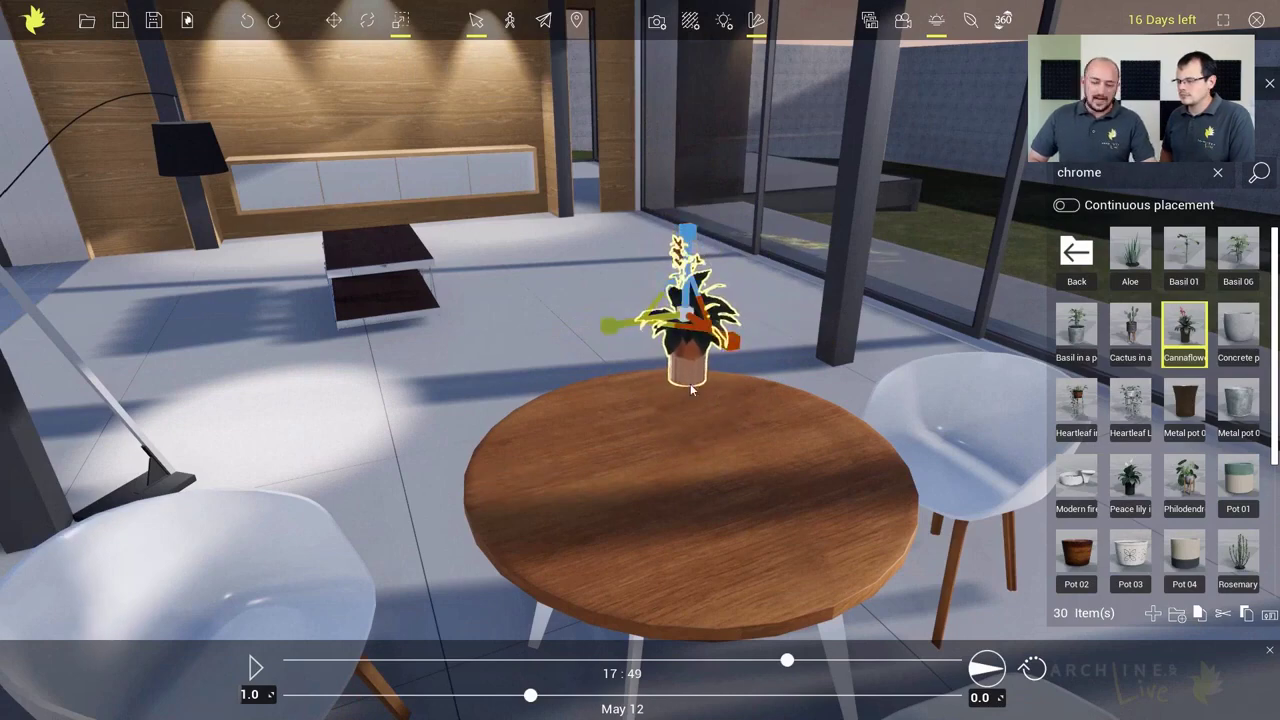
Step: Lower the scaled Cannaflower vertically until its pot stands on the round table top
middle_drag(689, 392, 693, 362)
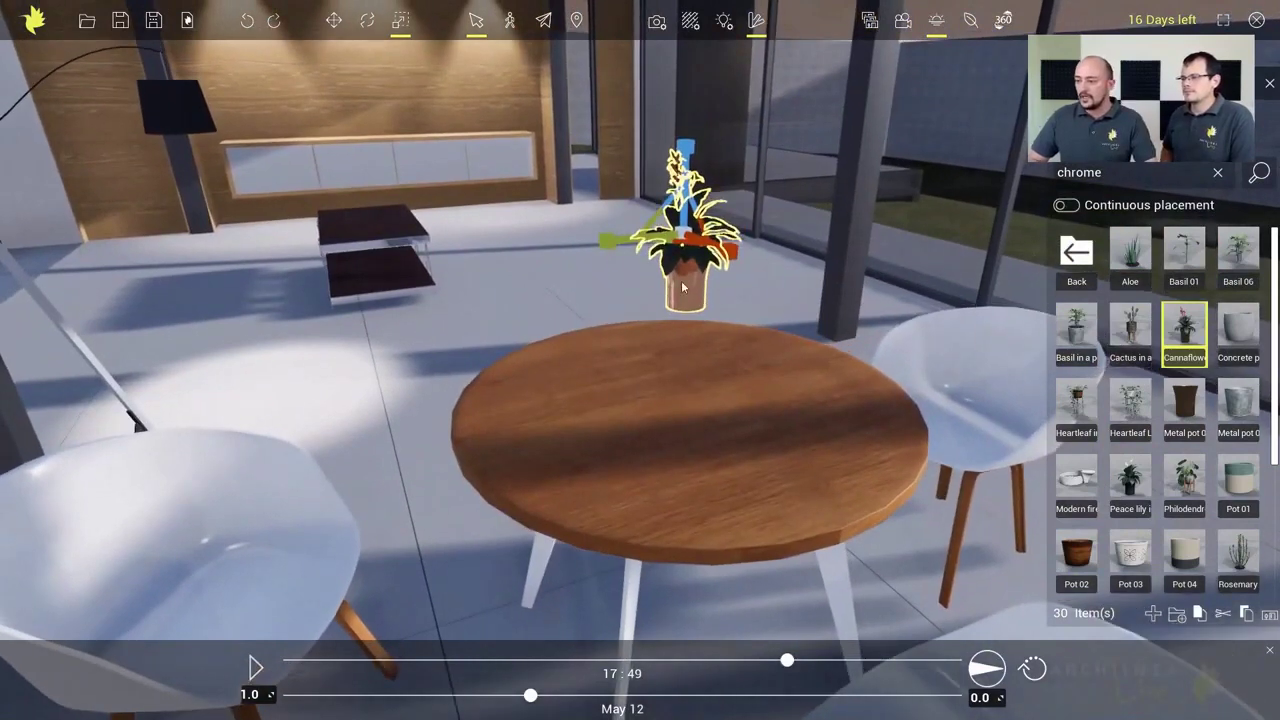
click(333, 20)
drag(680, 218, 680, 330)
click(766, 396)
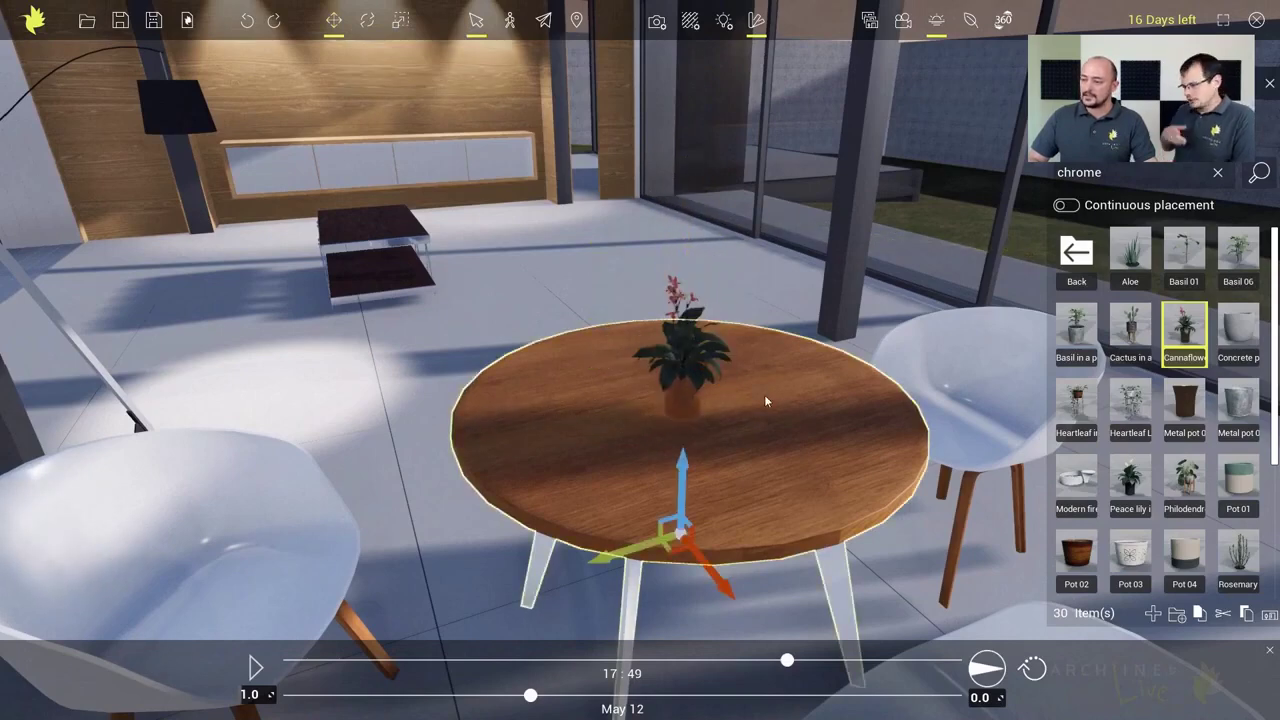
key(Escape)
Step: Place Cactus in a pot on the floor beside the dark column at the sideboard's end nearest the concrete wall
right_drag(772, 370, 656, 385)
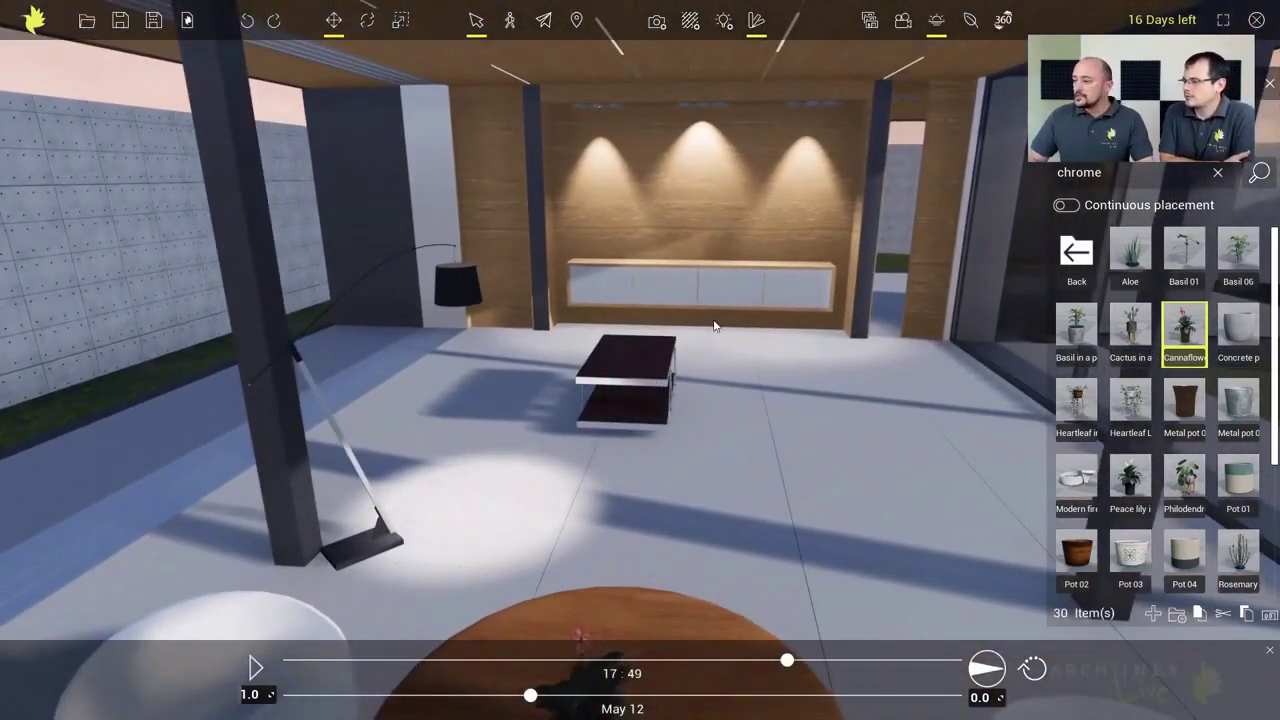
mouse_move(1130, 336)
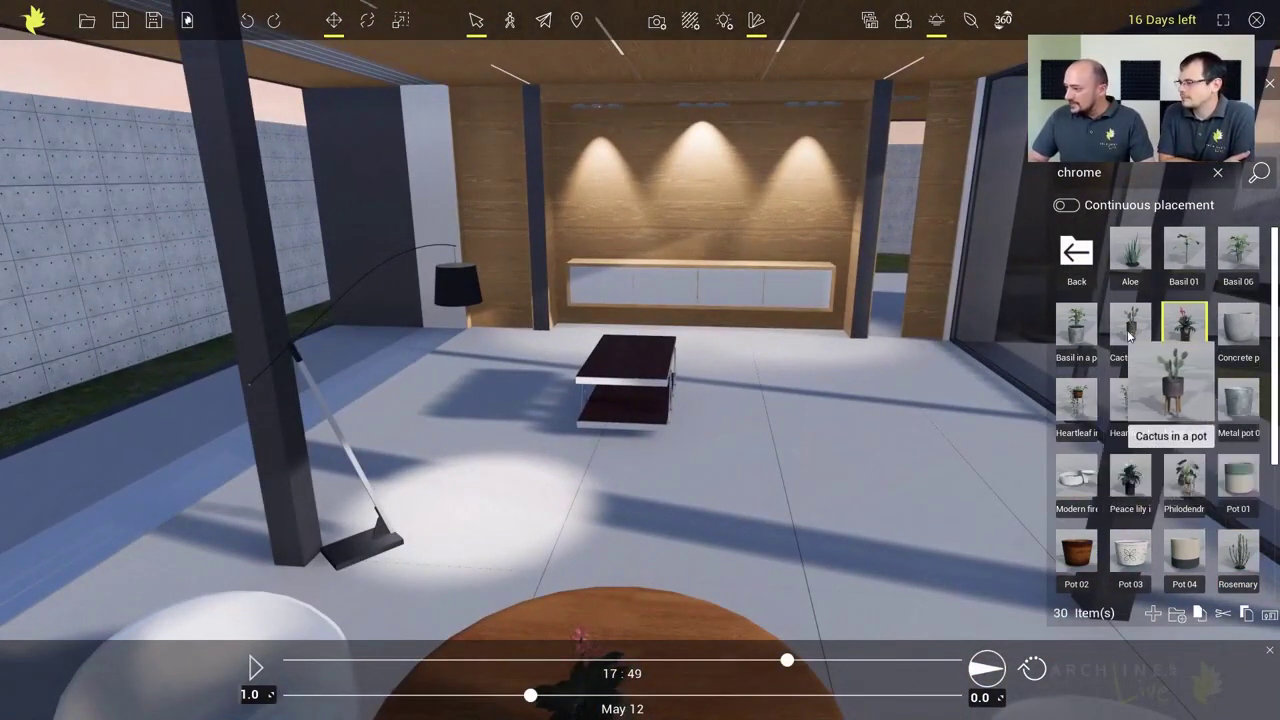
right_drag(880, 349, 808, 394)
scroll(699, 370, up, 3)
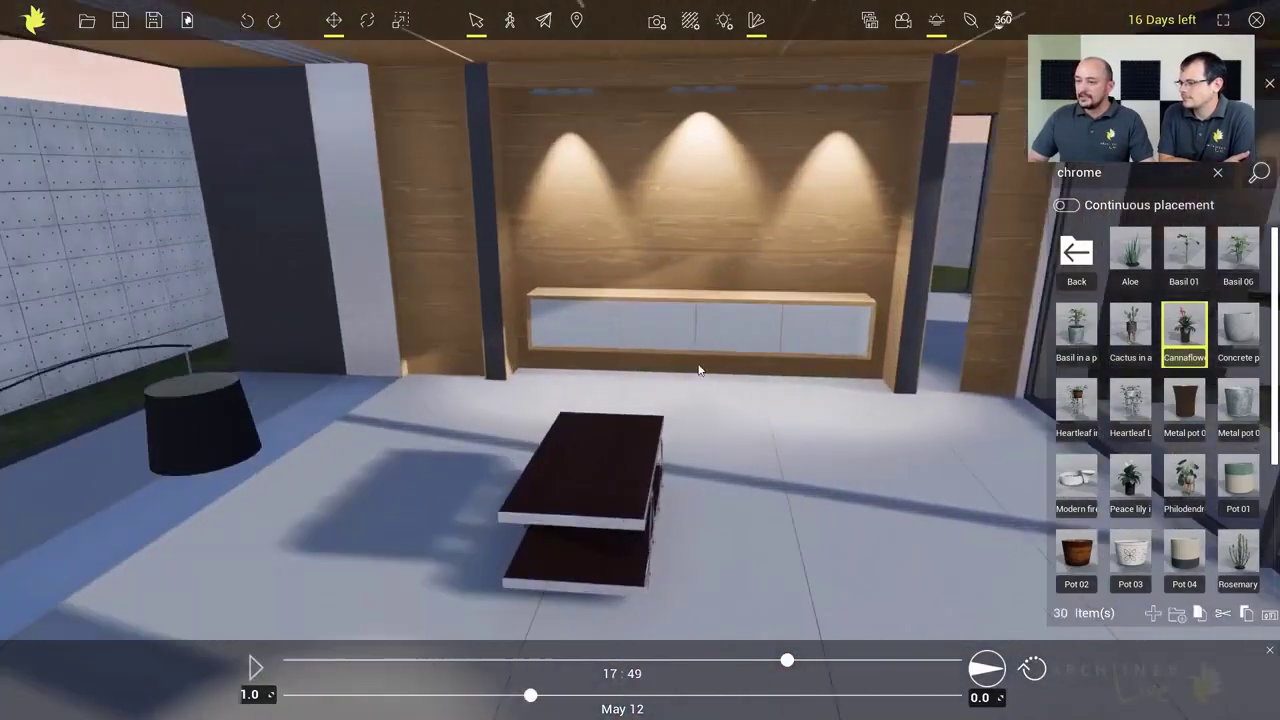
mouse_move(699, 370)
right_down()
mouse_move(737, 371)
mouse_move(714, 366)
right_up()
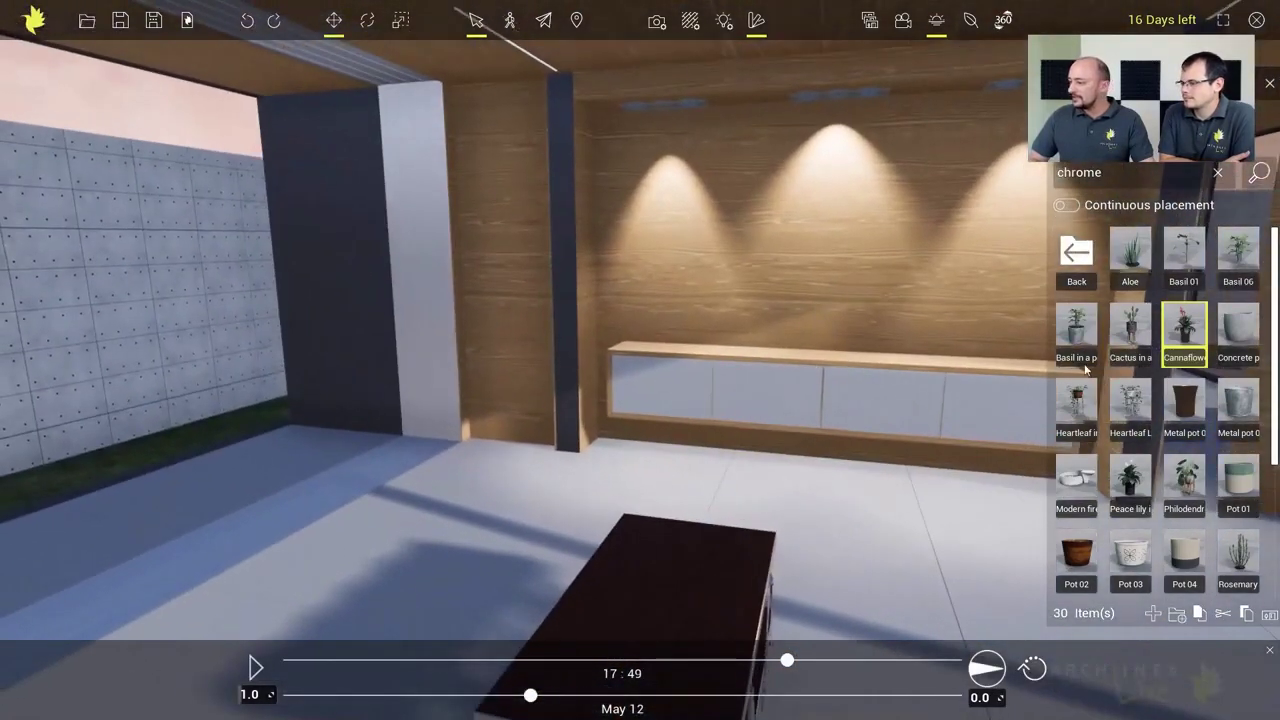
drag(1130, 335, 612, 458)
Step: Add the potted Philodendron on the floor at the sideboard's other end and move it beside the glazed wall
right_drag(612, 458, 817, 472)
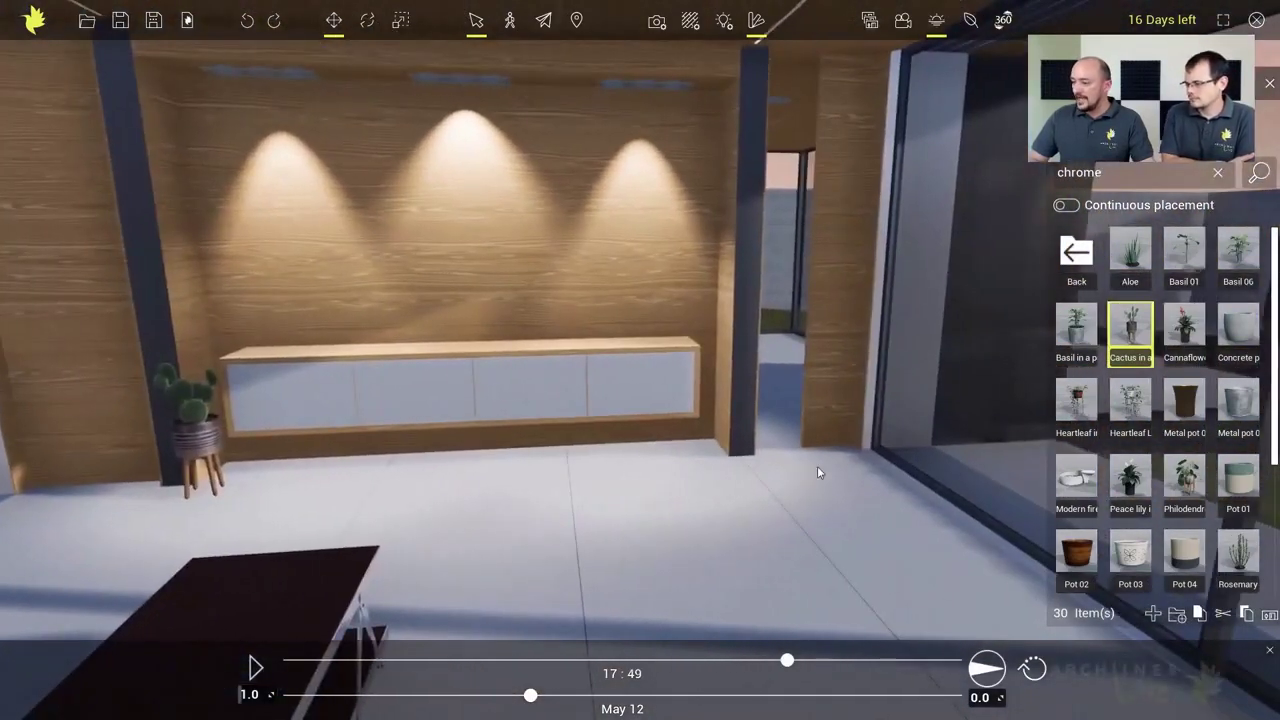
drag(1184, 480, 701, 478)
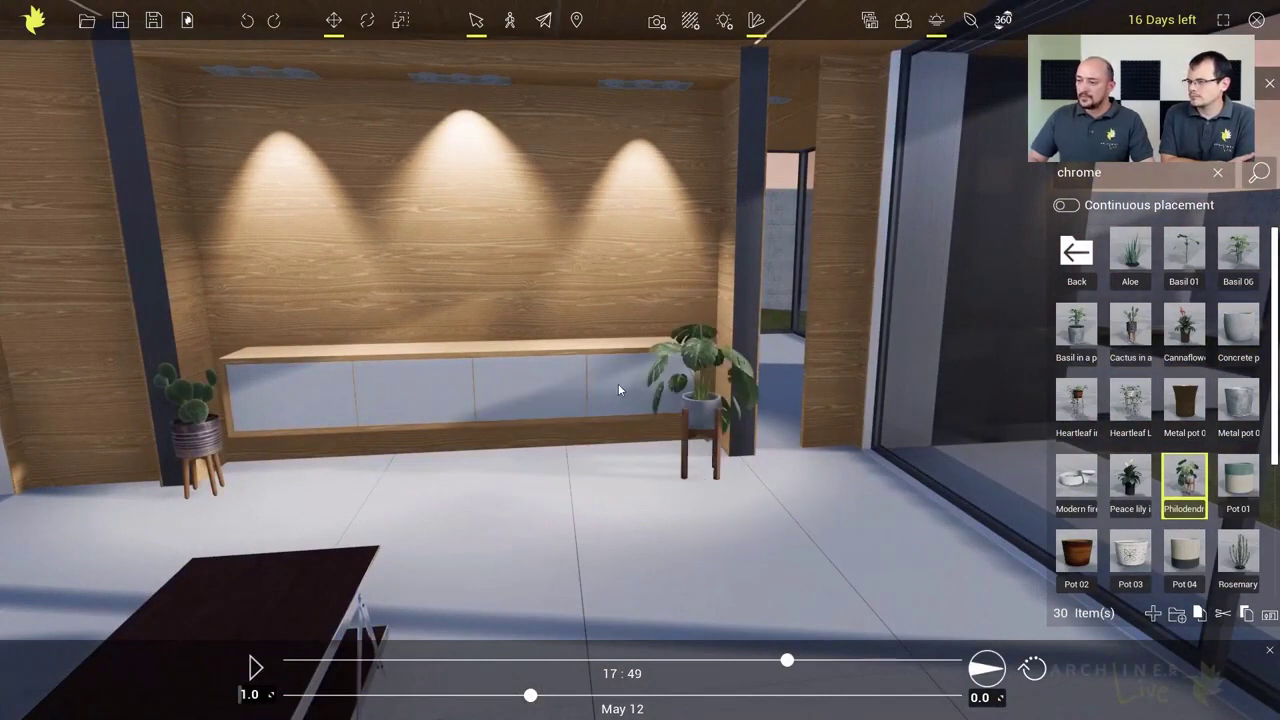
click(705, 416)
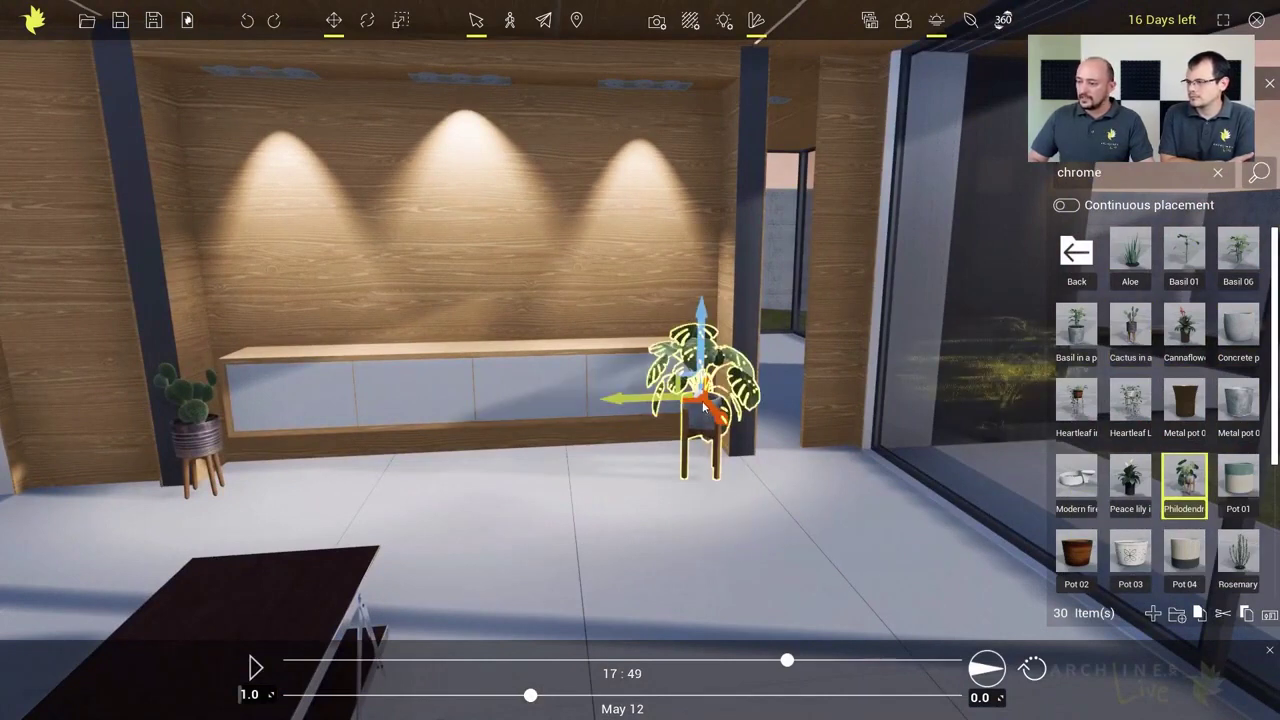
drag(704, 406, 916, 435)
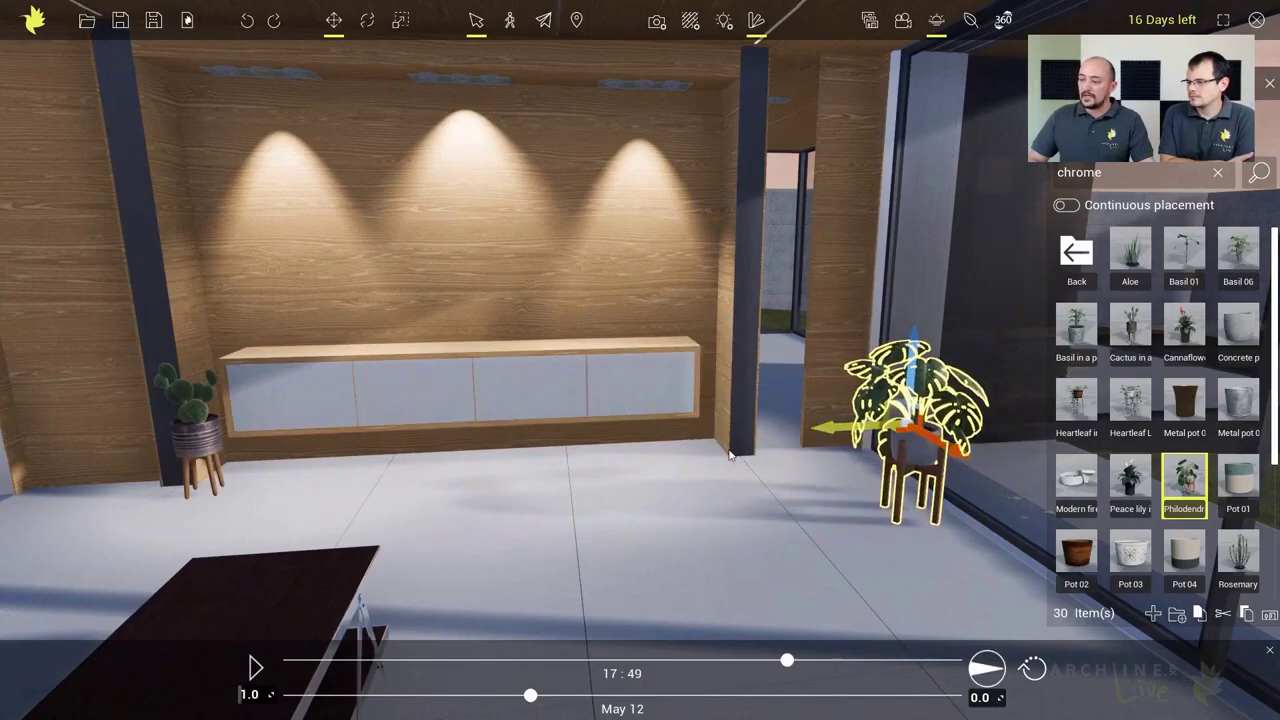
click(842, 453)
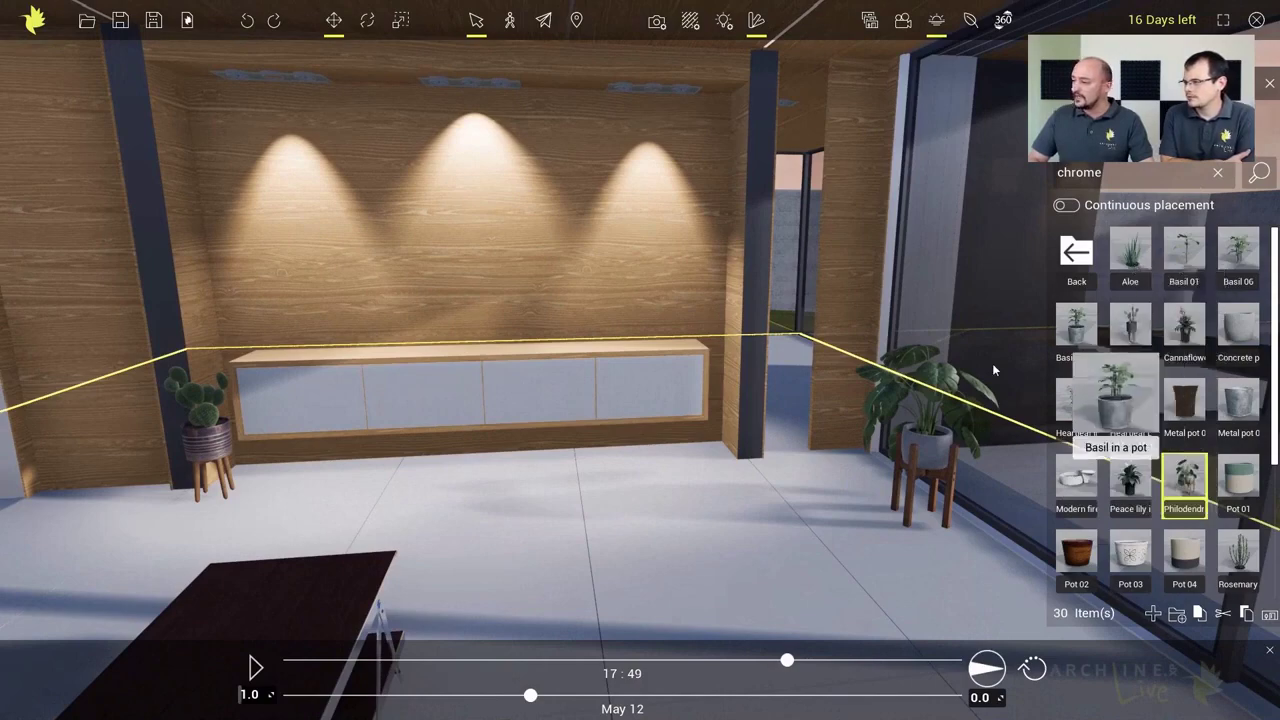
Step: Place Metal pot 01 on the sideboard's end nearest the glazed wall and put the Aloe plant inside it
middle_drag(932, 400, 986, 420)
scroll(860, 392, up, 4)
scroll(849, 406, up, 2)
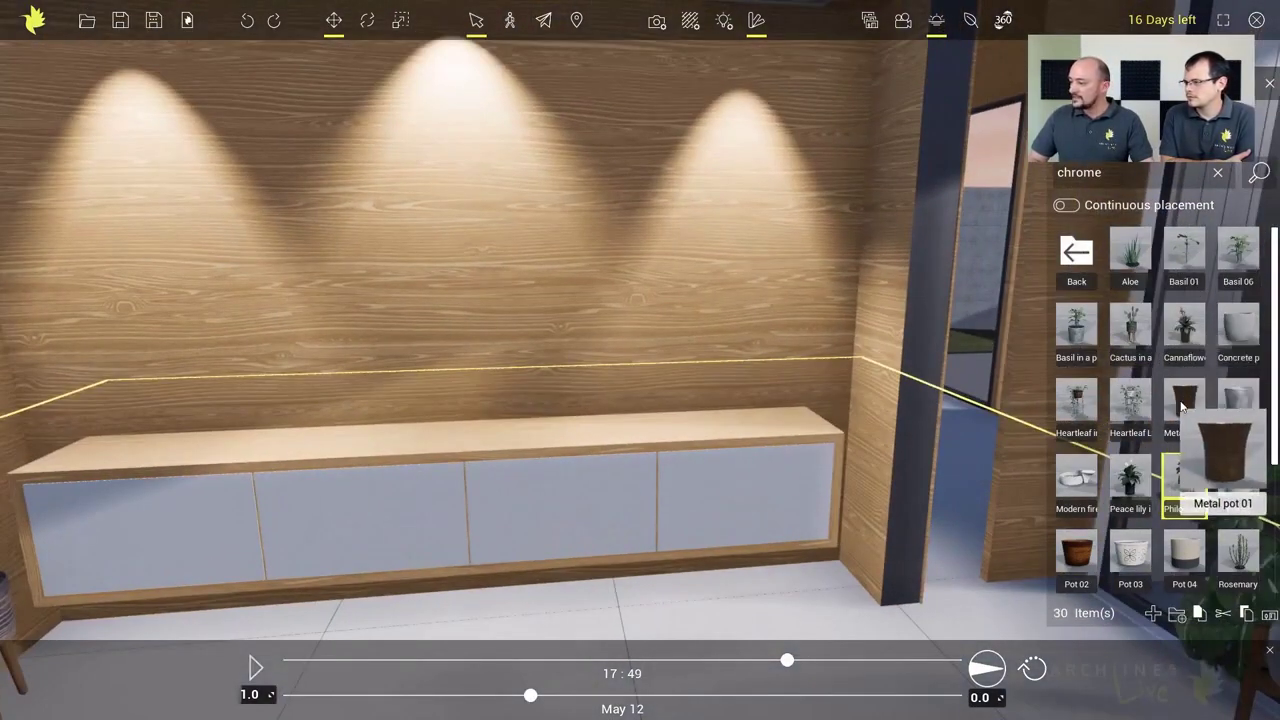
drag(1184, 405, 778, 432)
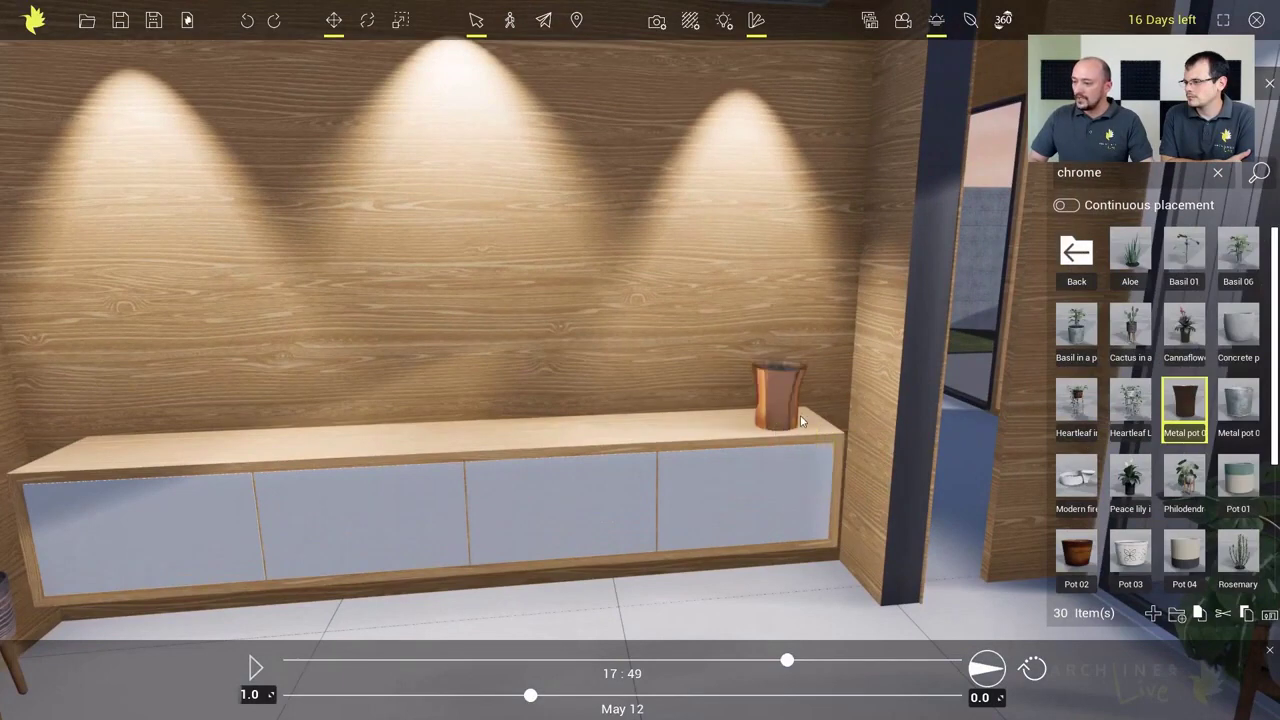
drag(1134, 263, 797, 406)
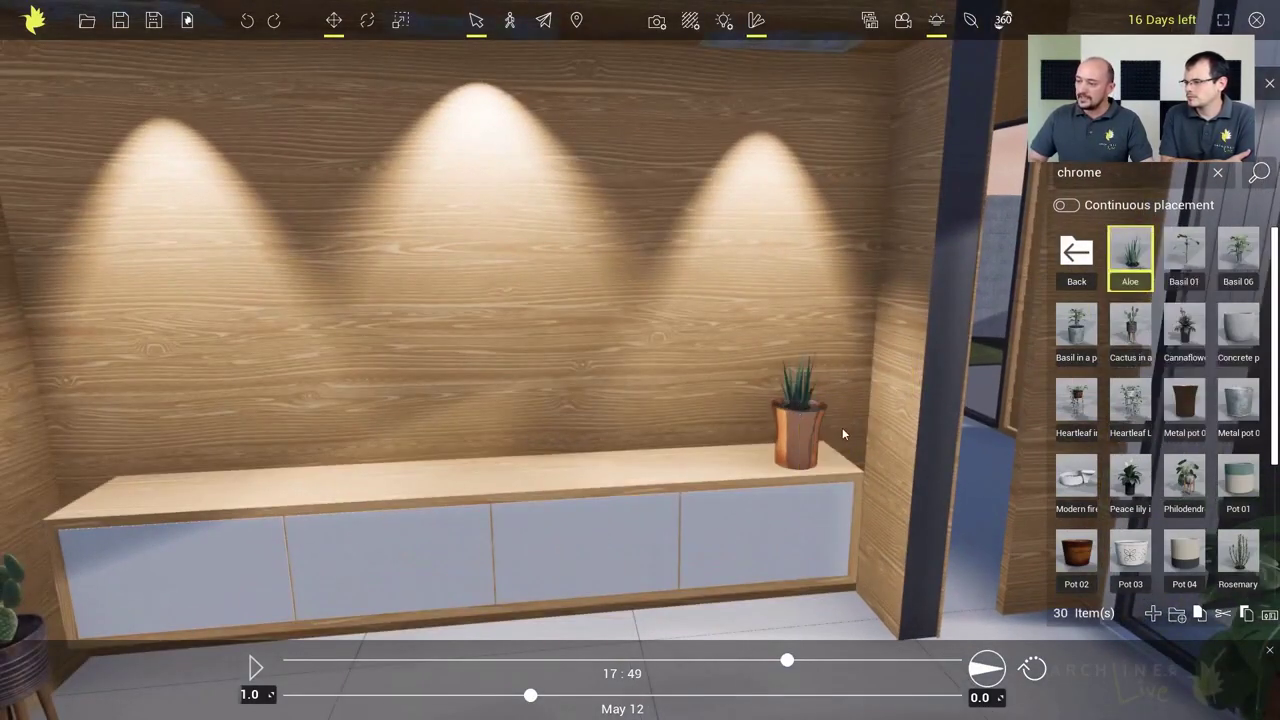
Step: Return to the object library's main categories and search all objects for "tv"
scroll(843, 406, down, 4)
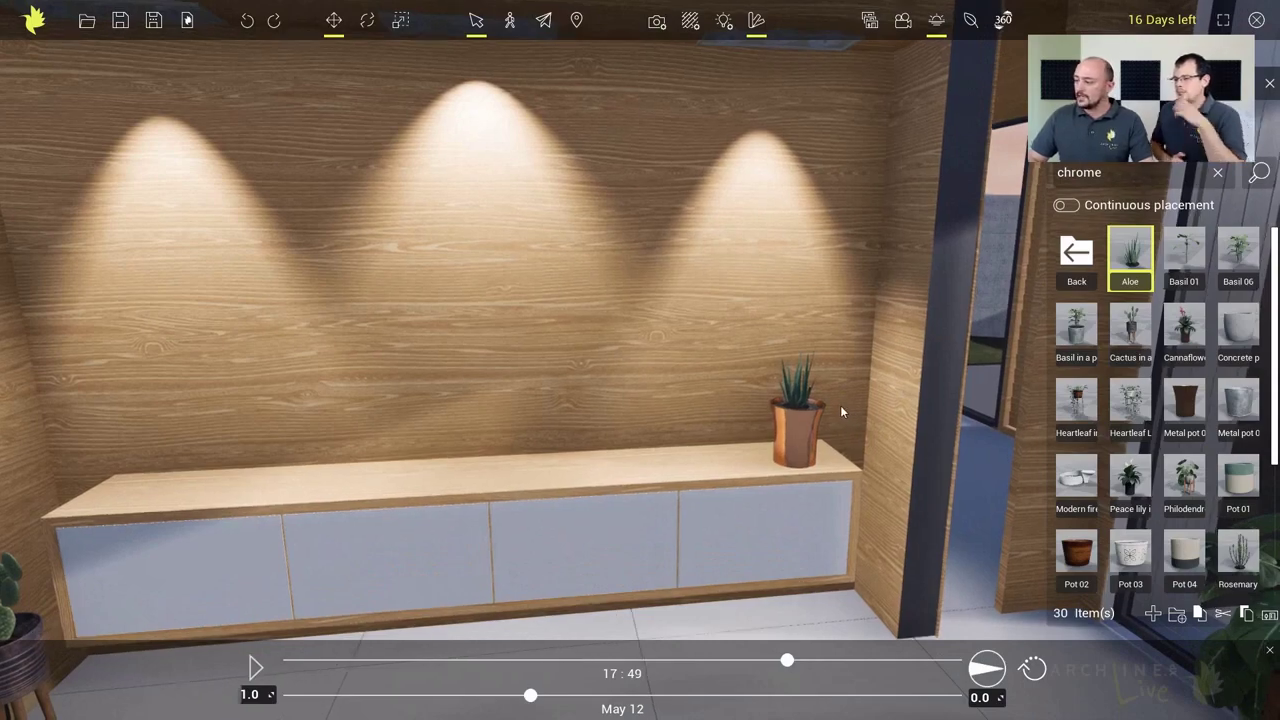
right_drag(762, 420, 744, 365)
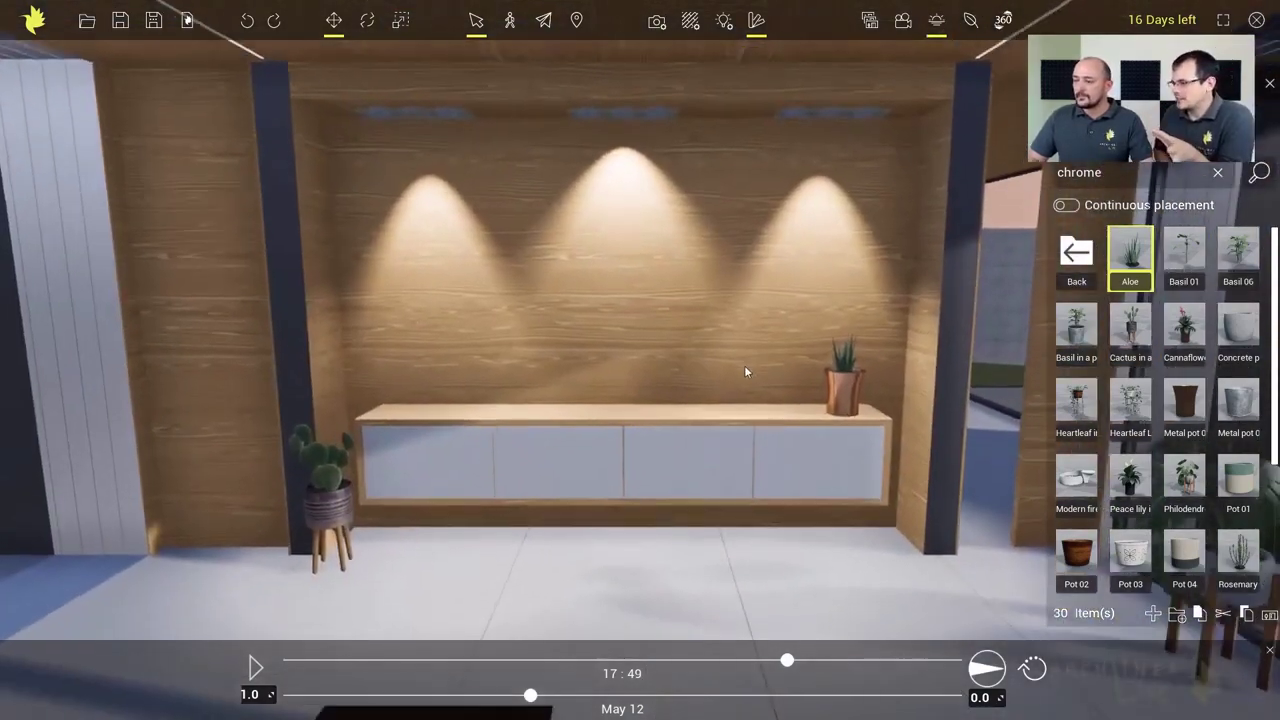
click(1067, 259)
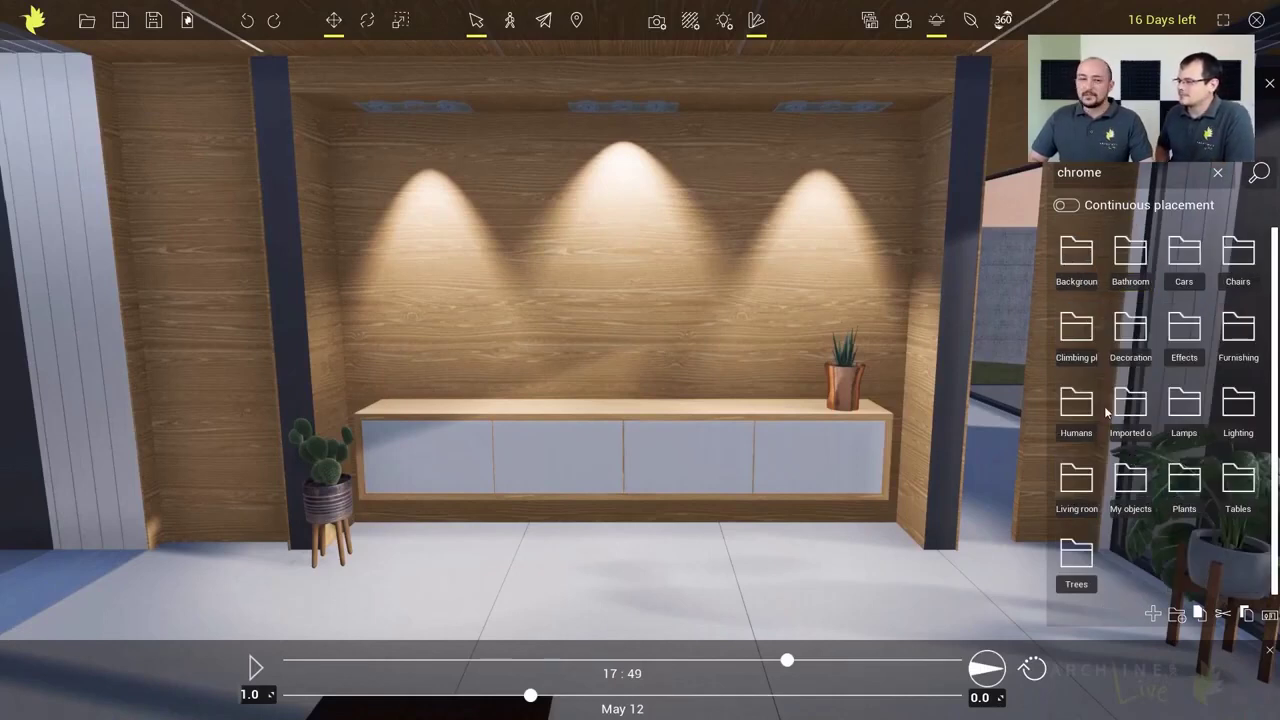
click(1104, 176)
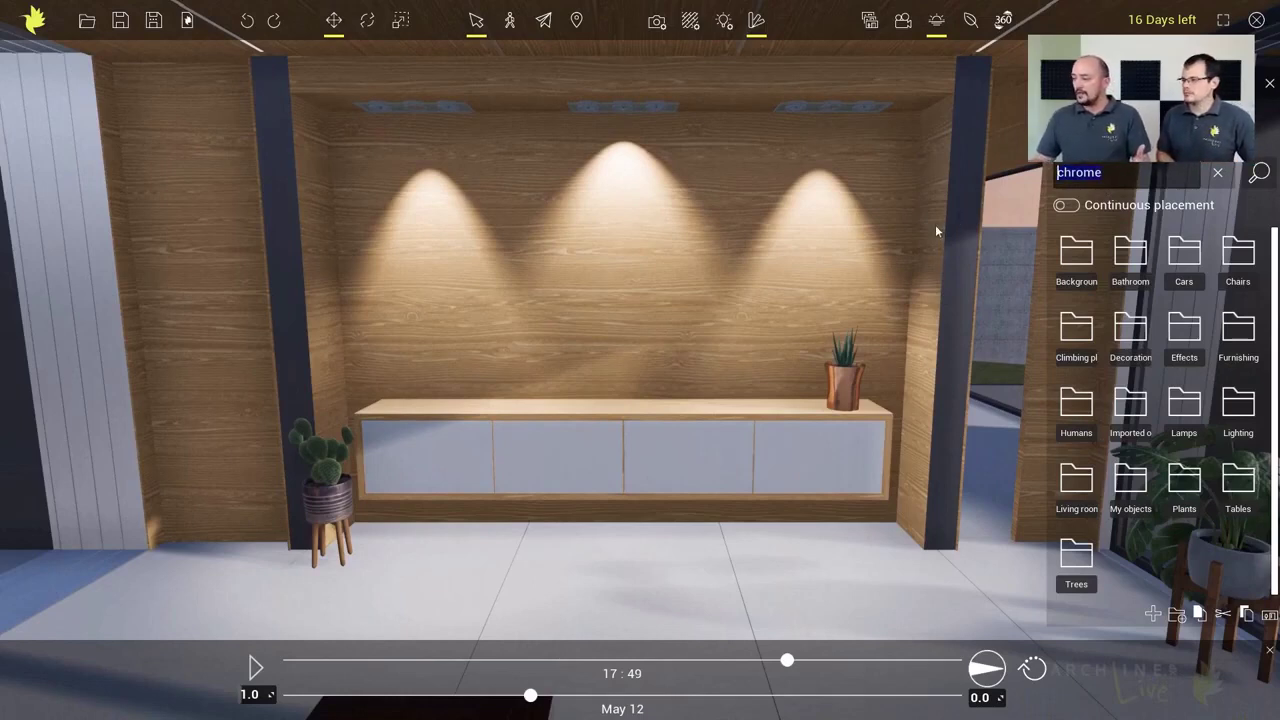
text(tv)
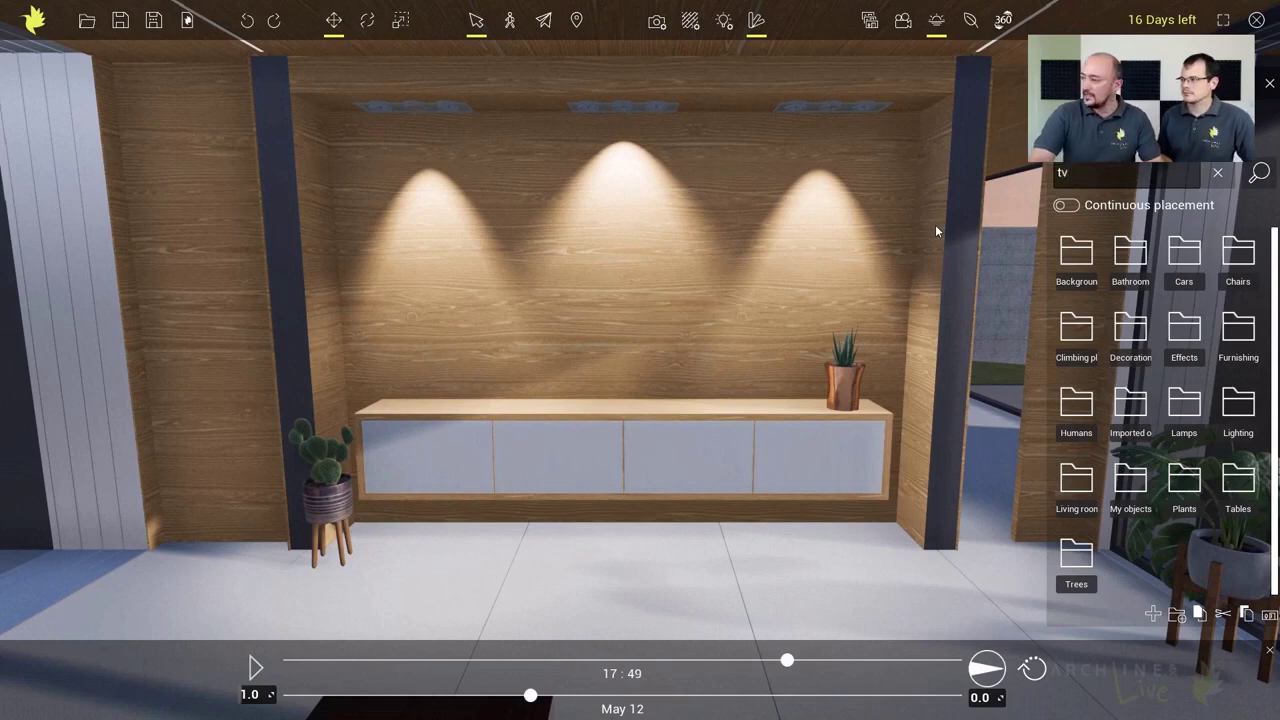
key(Return)
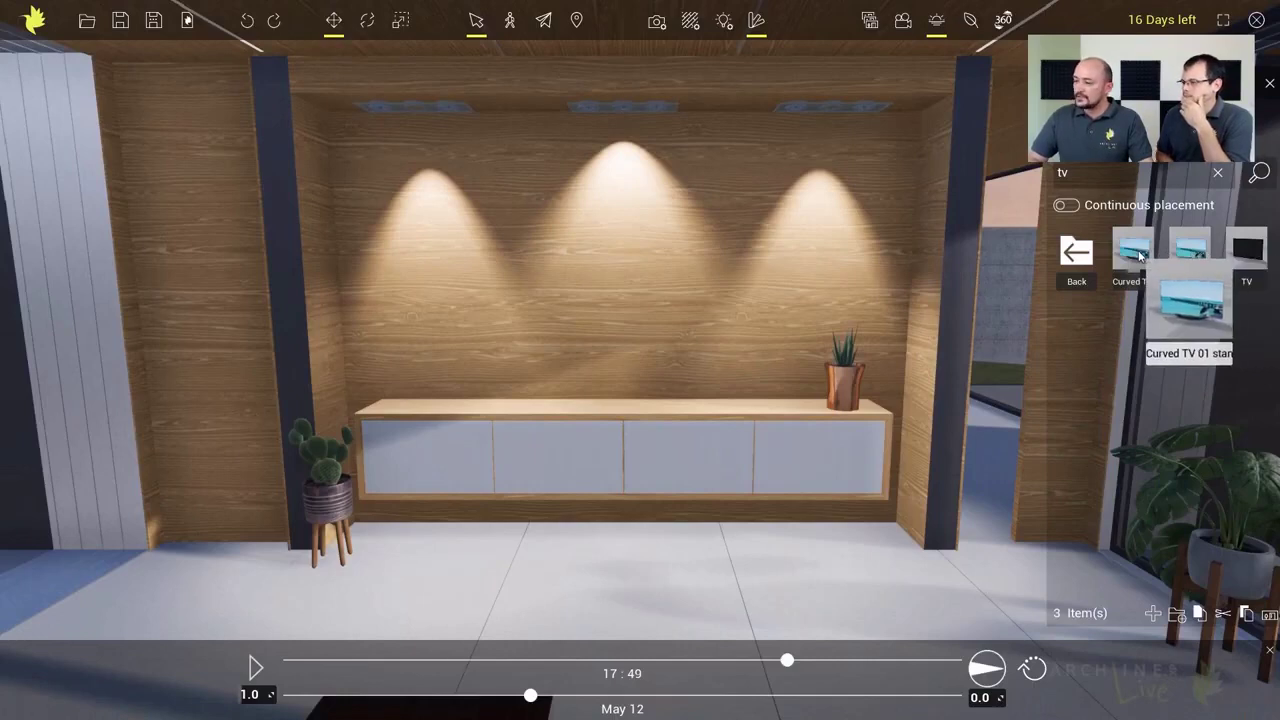
Step: Place Curved TV 01 with a stand on the middle of the sideboard and select it
middle_drag(661, 373, 664, 385)
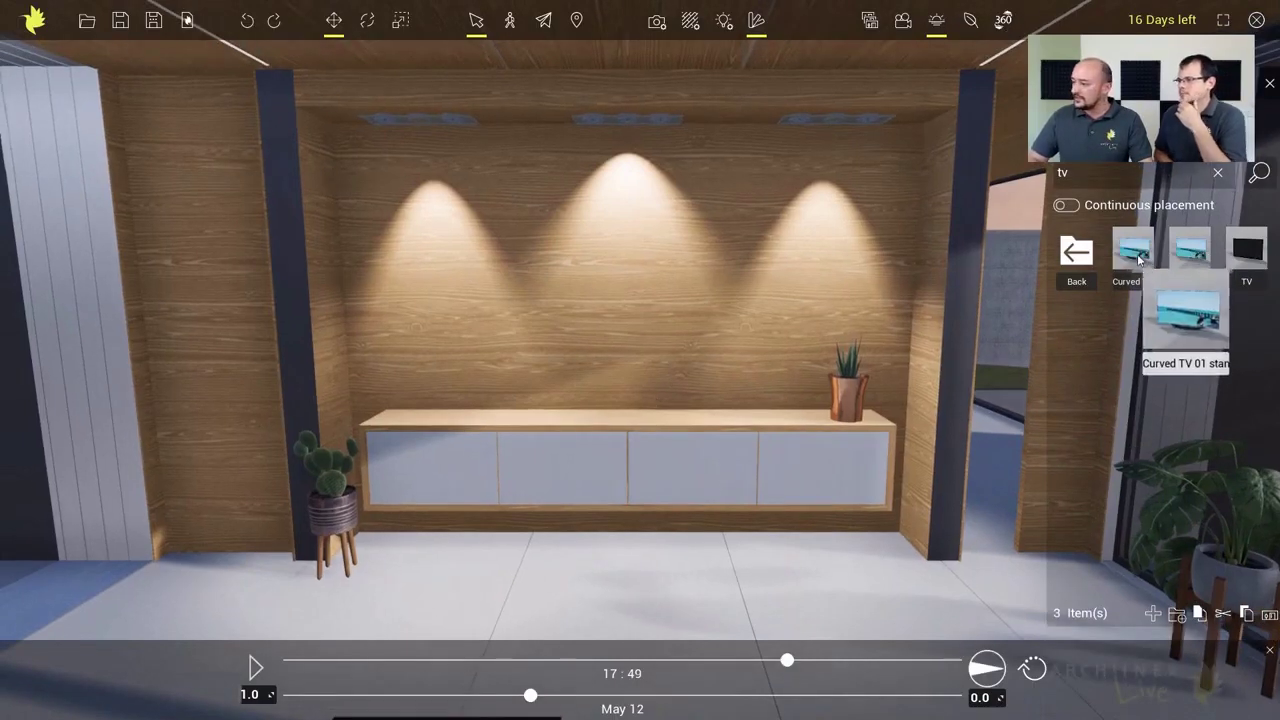
drag(1132, 252, 631, 423)
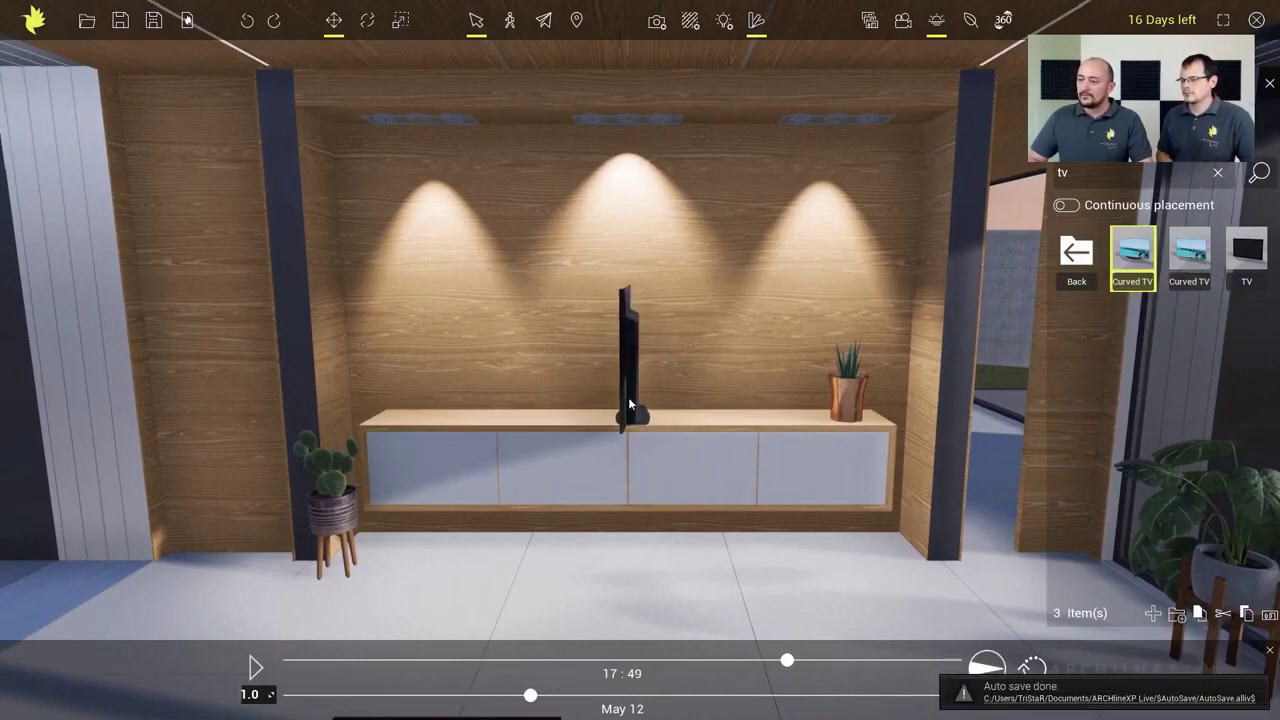
click(631, 396)
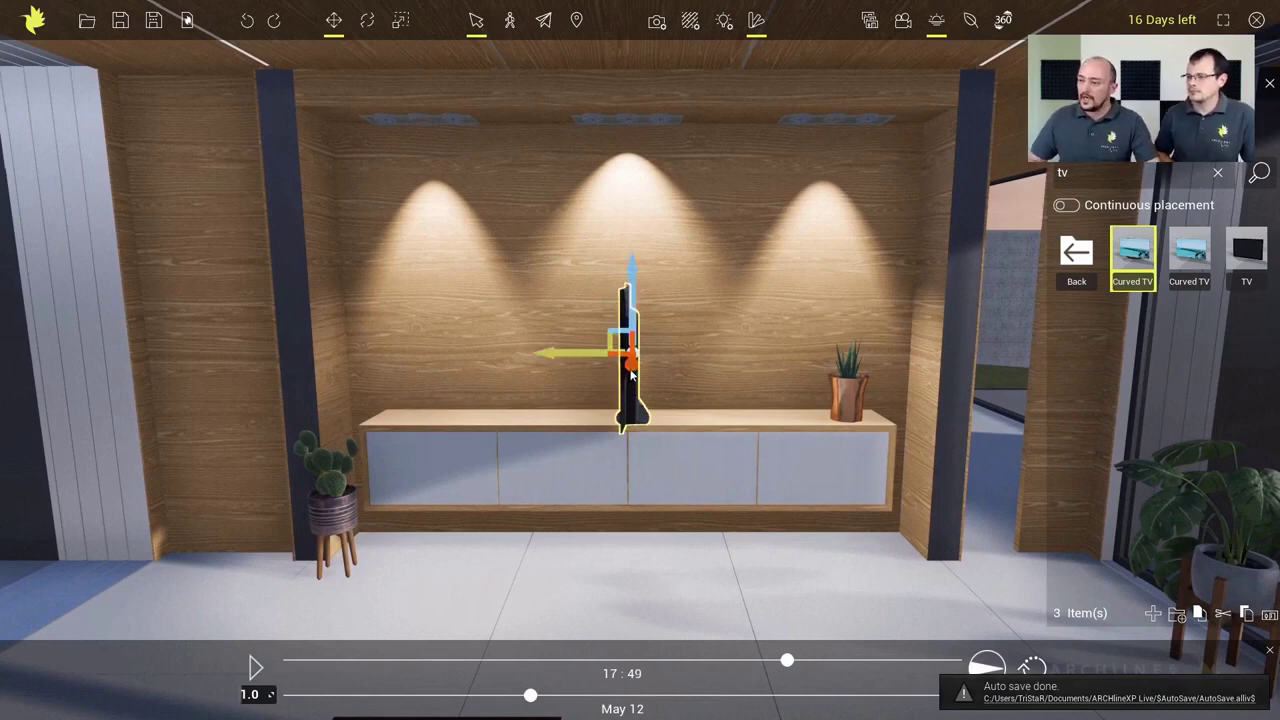
Step: Try rotating the curved TV about its vertical axis to face the room, and remove it from the sideboard
key(space)
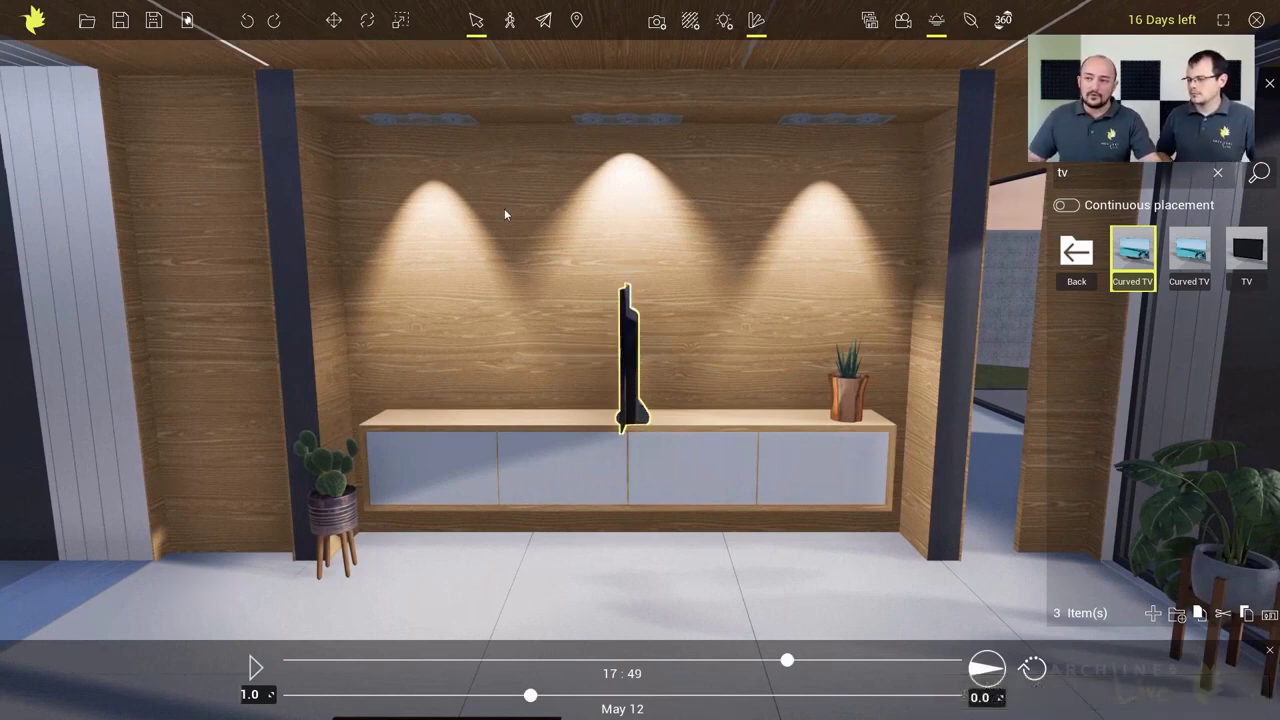
key(space)
key(space)
key(space)
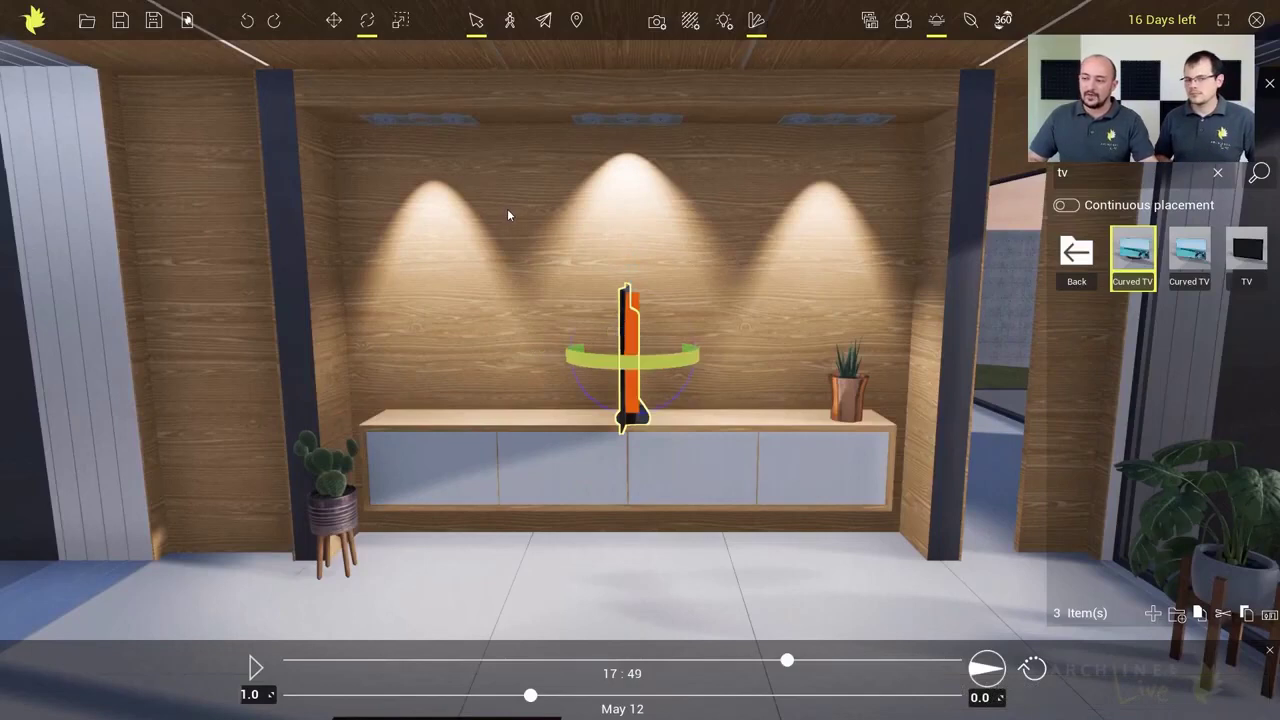
key(space)
key(space)
key(space)
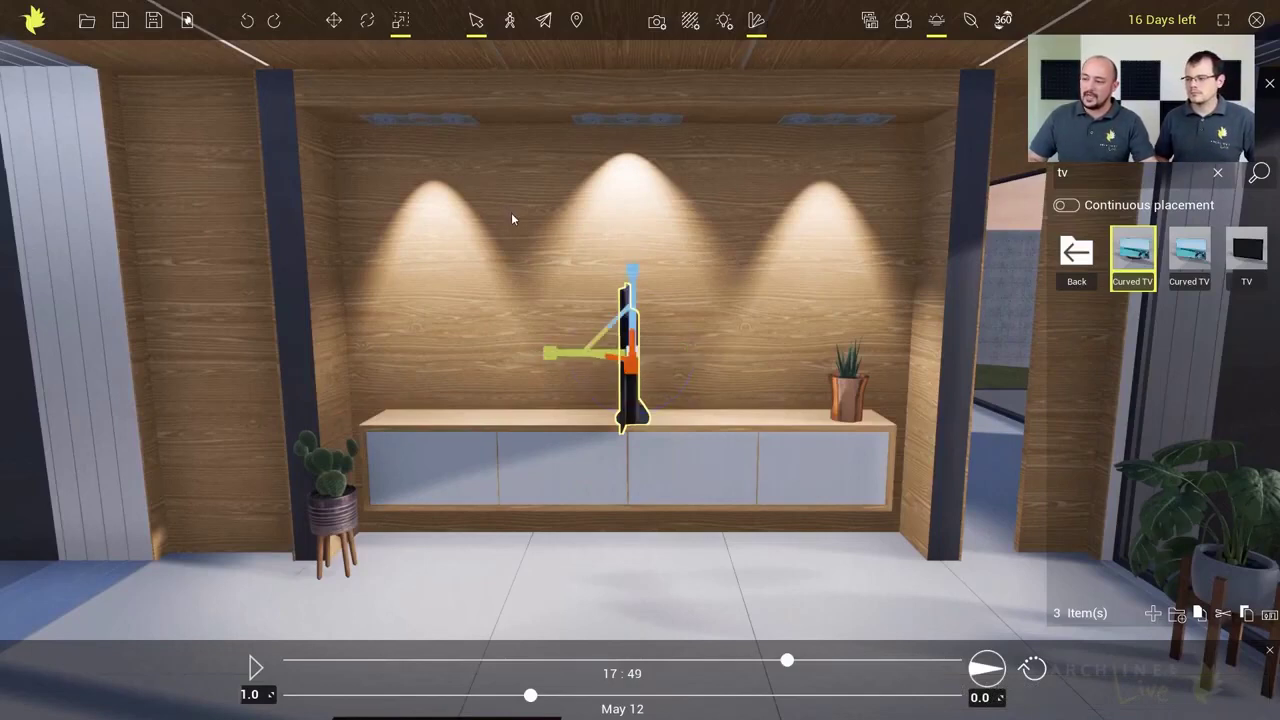
key(space)
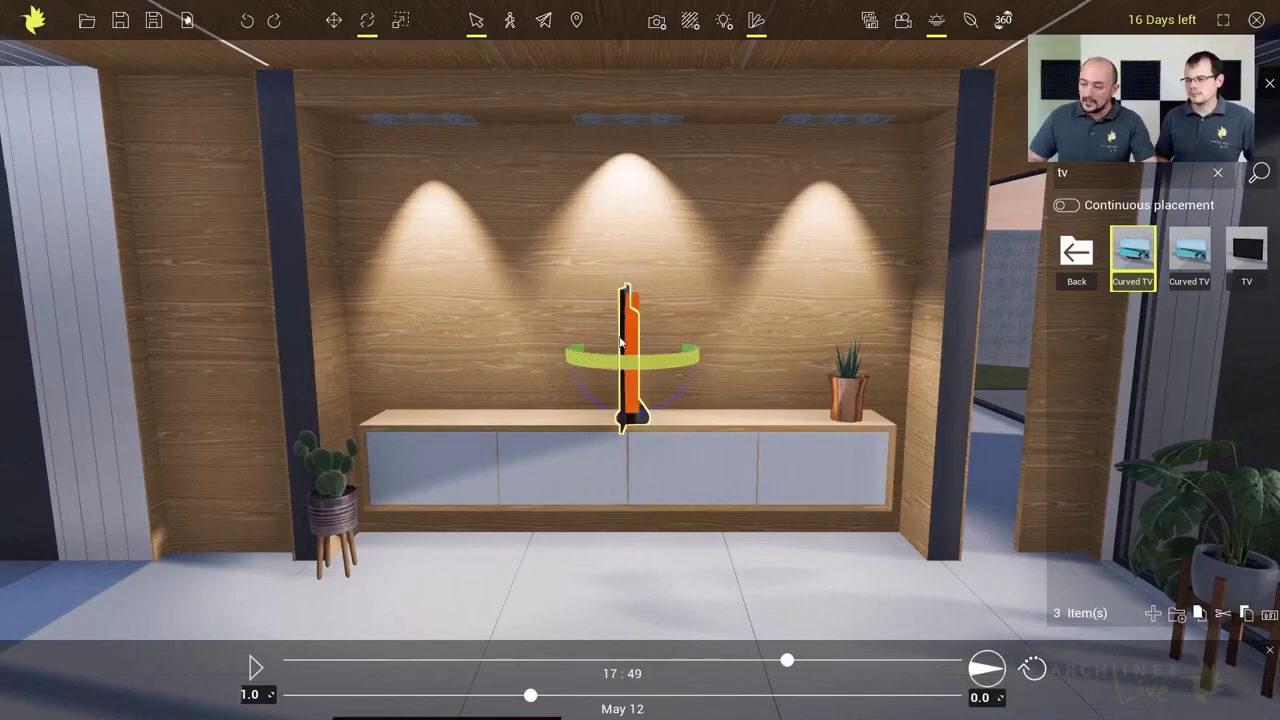
drag(610, 360, 650, 364)
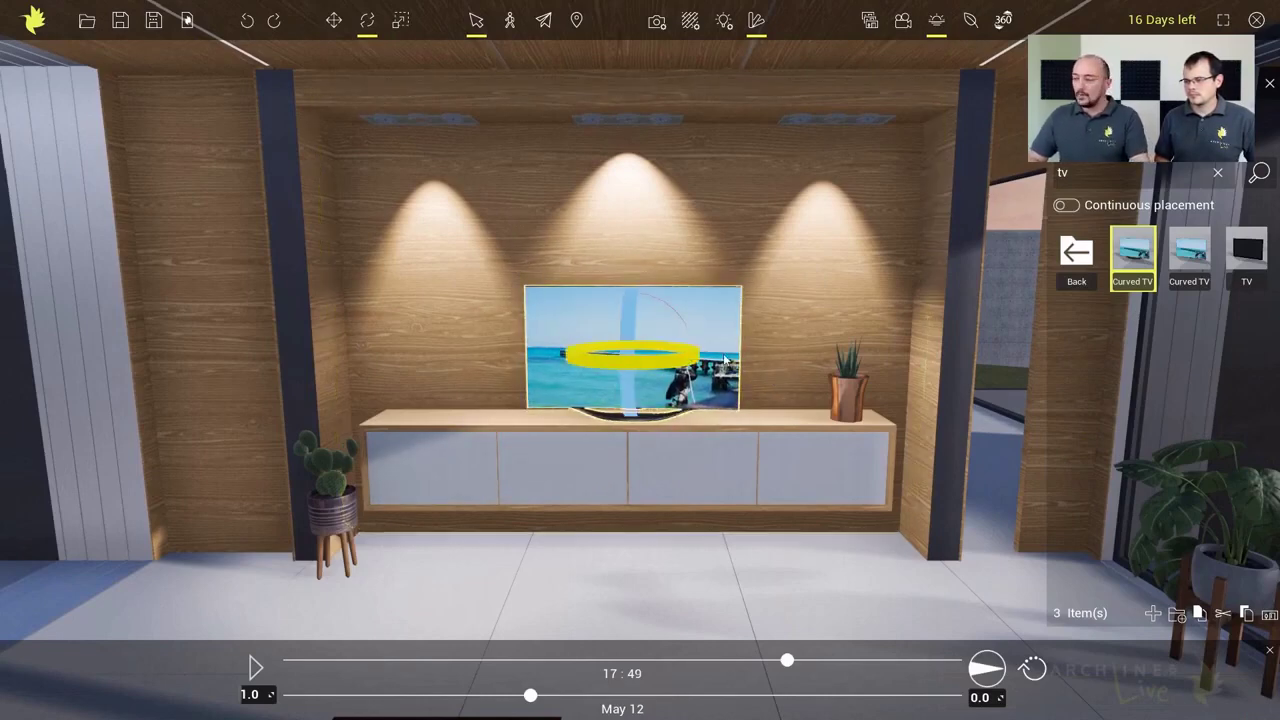
key(Delete)
Step: Place the flat TV on the wooden wall above the sideboard's middle and rotate it to face the room
drag(1246, 258, 632, 326)
click(630, 300)
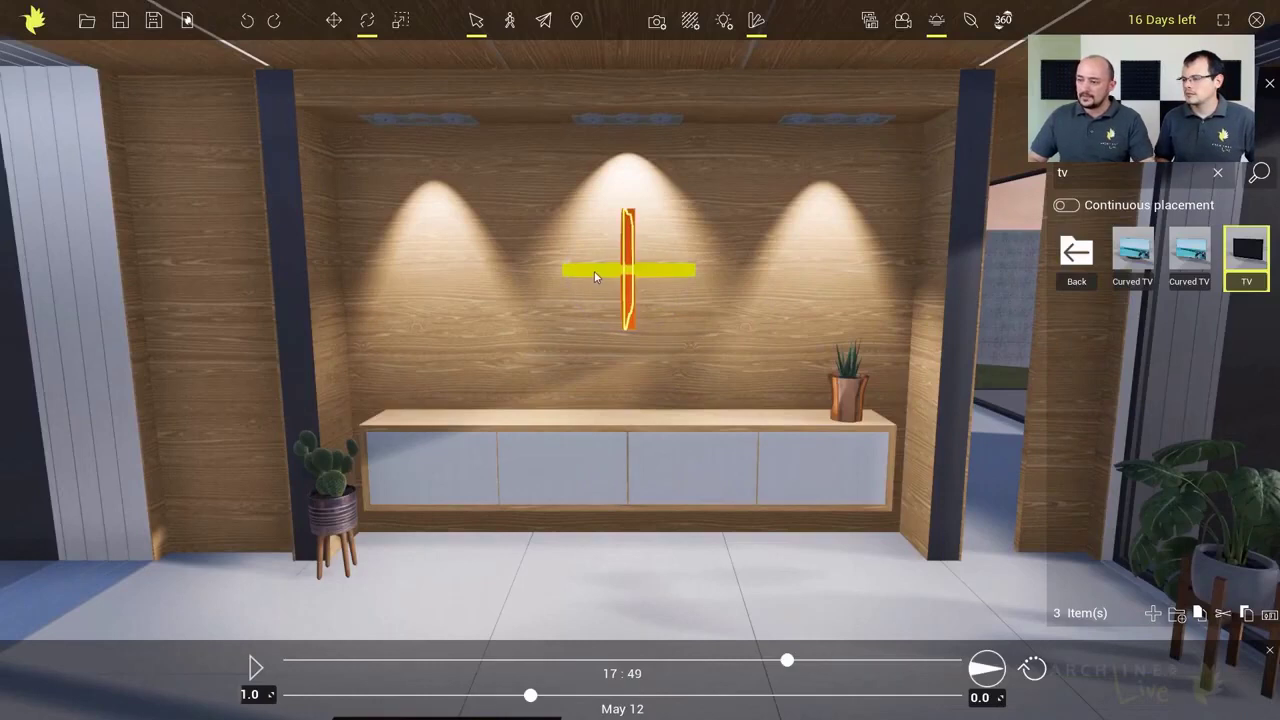
drag(596, 273, 652, 279)
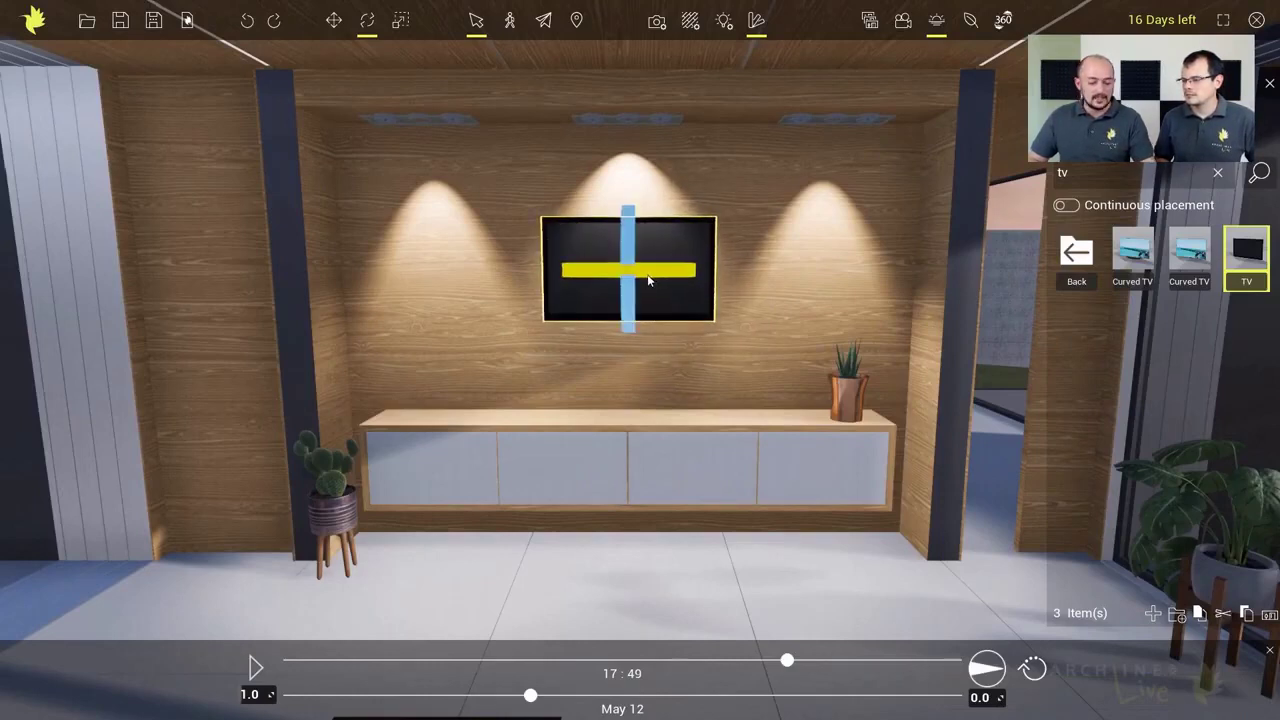
Step: Move the wall-mounted TV slightly down, closer to the sideboard, and clear the selection
key(w)
drag(632, 222, 632, 252)
click(734, 232)
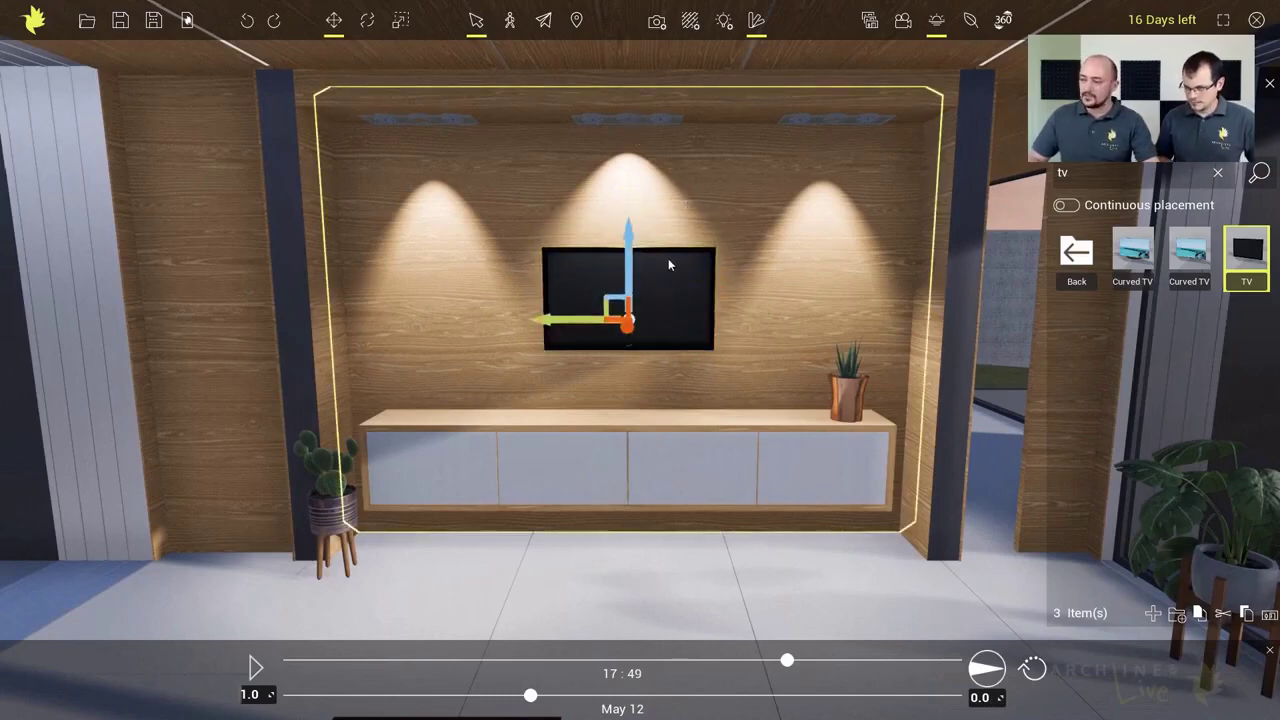
key(Escape)
middle_drag(664, 290, 654, 230)
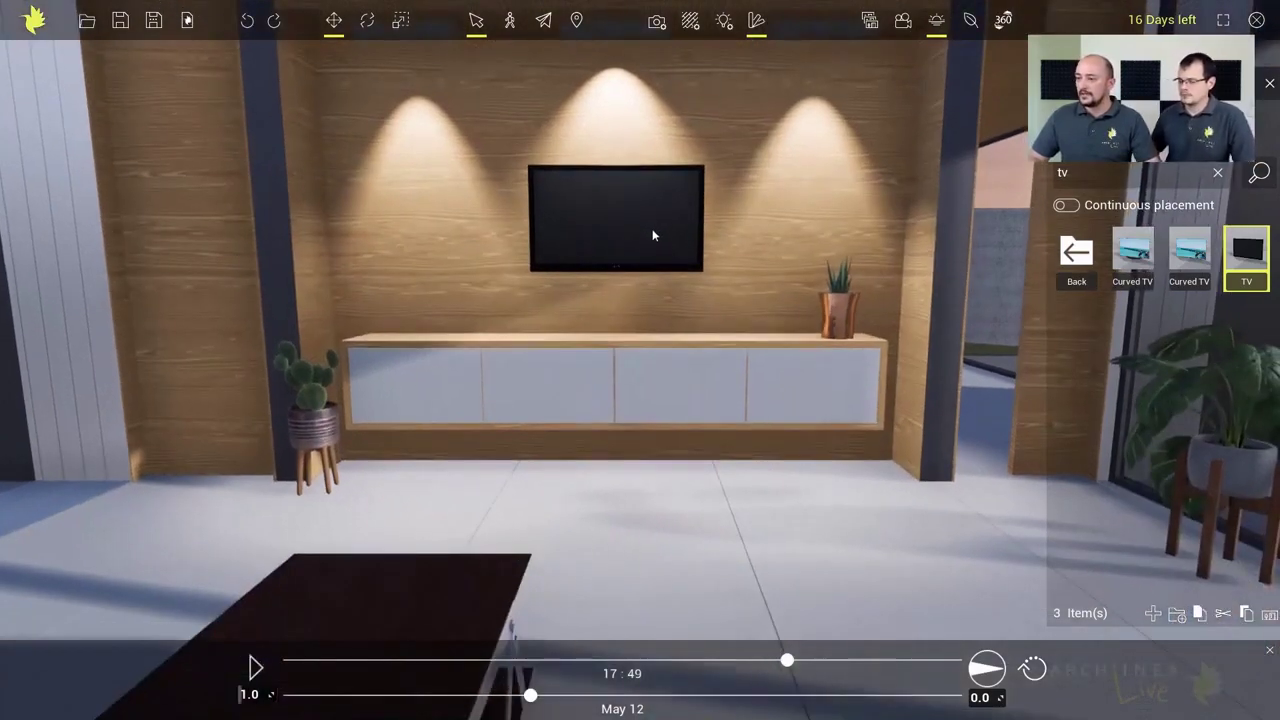
Step: Review the wall-mounted TV and the furnished living room from farther back, and move out to the walled garden beside the terrace
right_drag(653, 231, 647, 210)
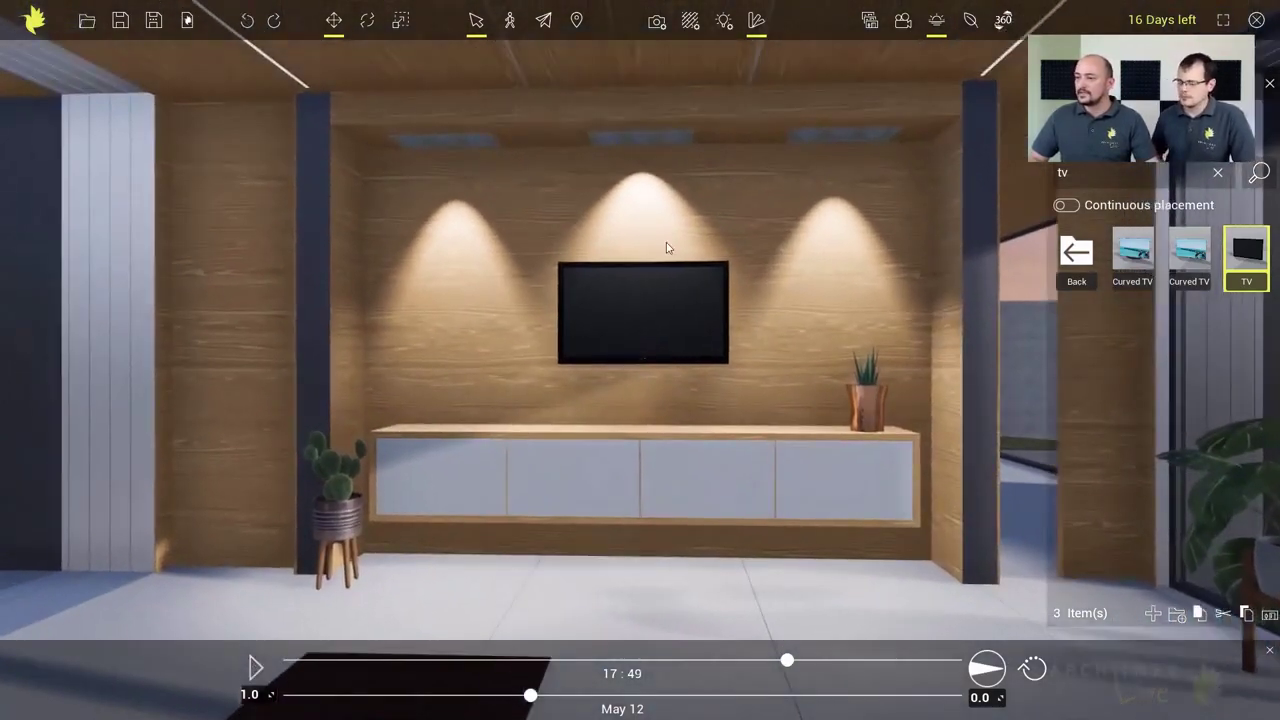
scroll(676, 325, down, 8)
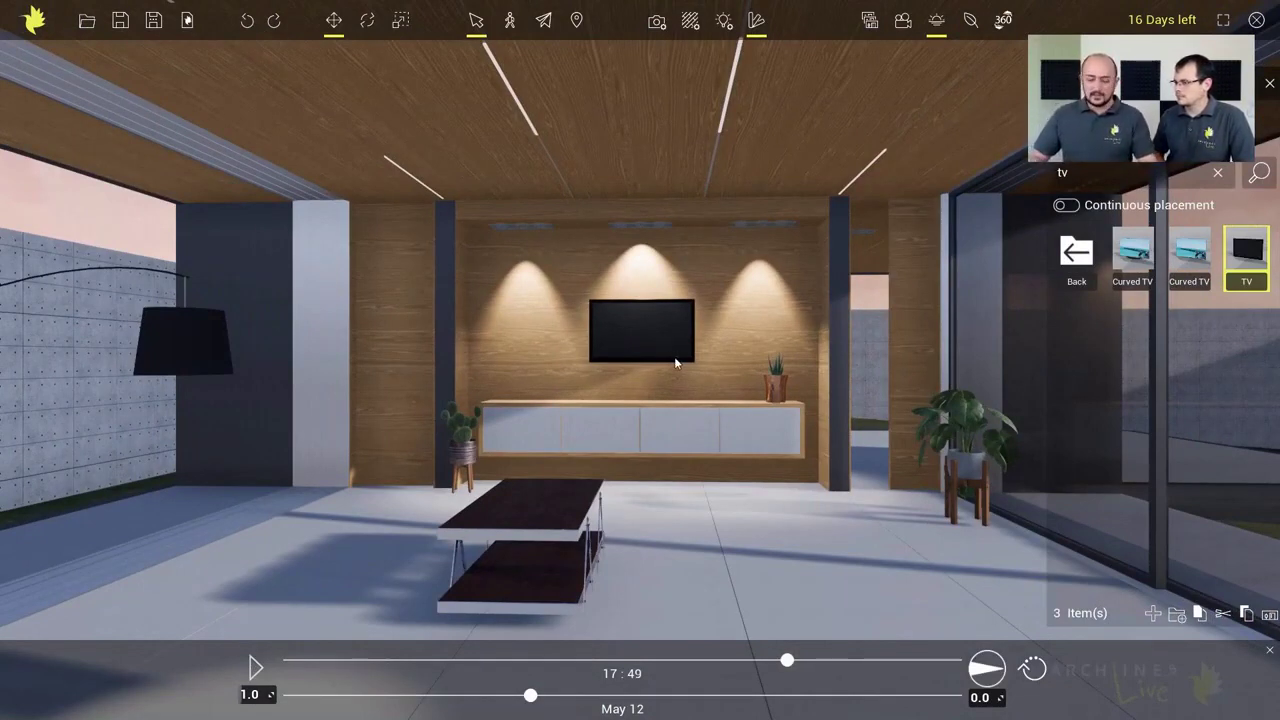
scroll(729, 397, down, 10)
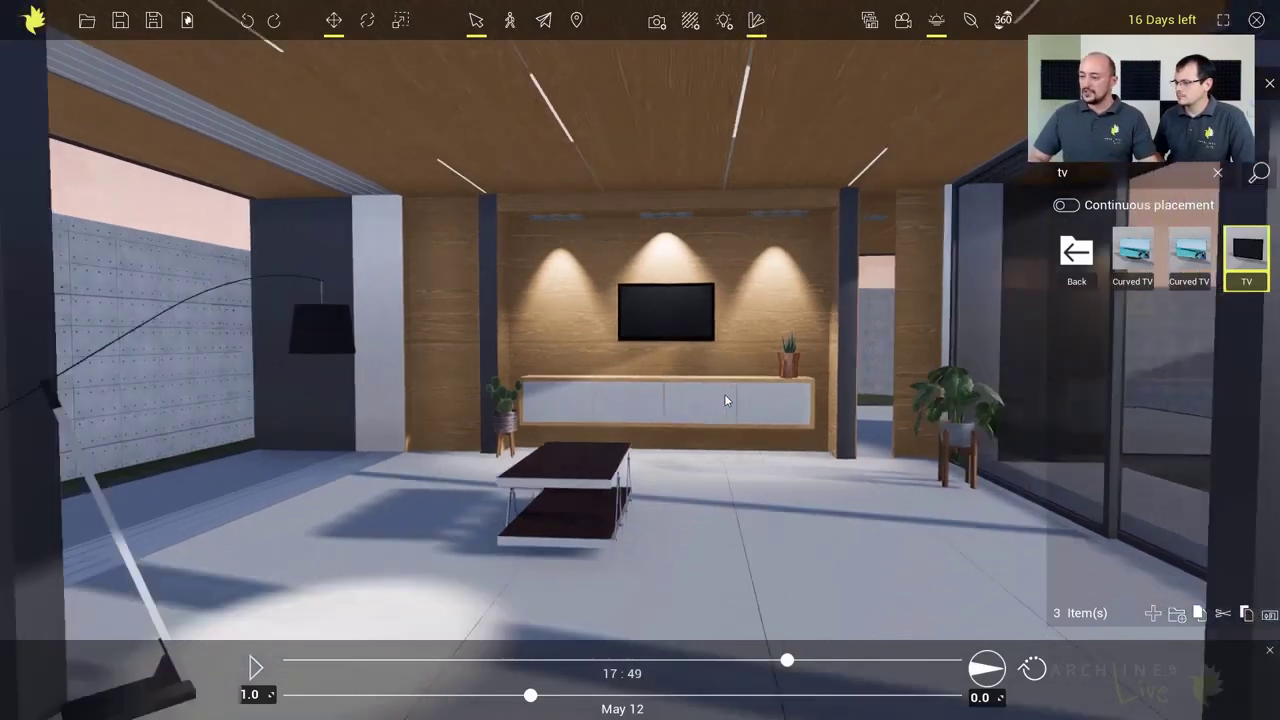
scroll(715, 392, down, 3)
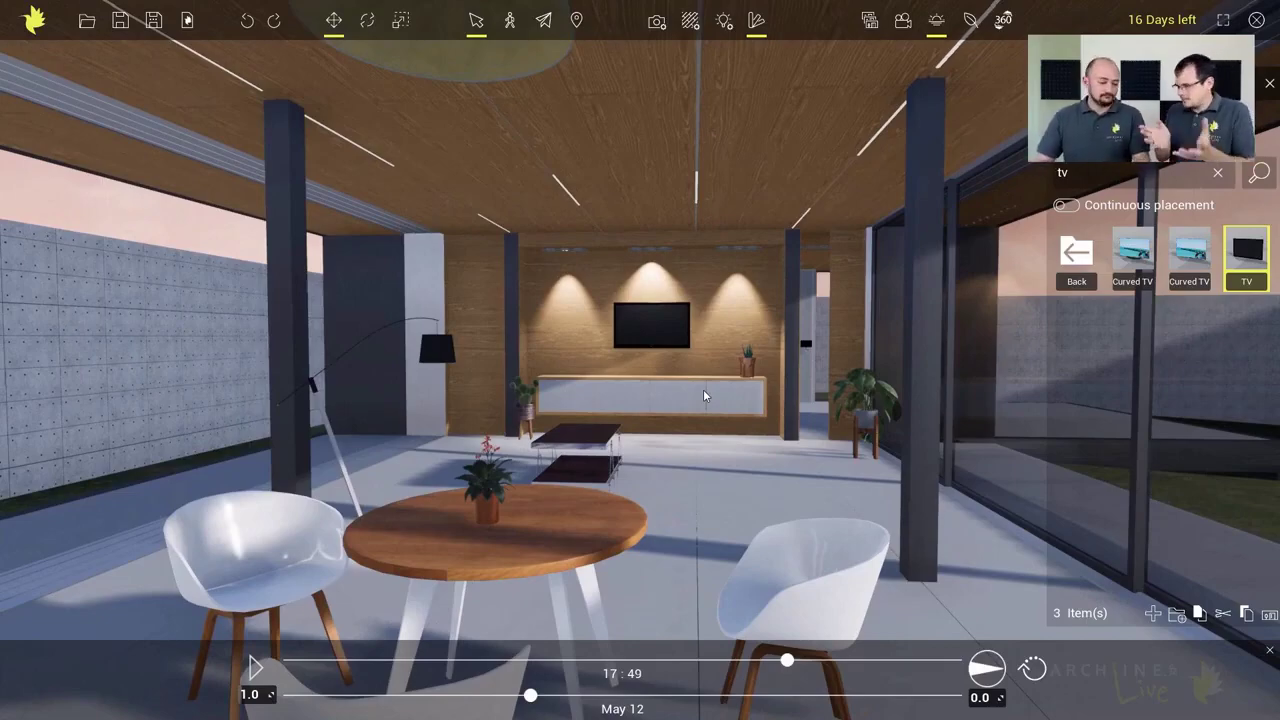
mouse_move(886, 392)
middle_down()
mouse_move(606, 415)
mouse_move(391, 404)
middle_up()
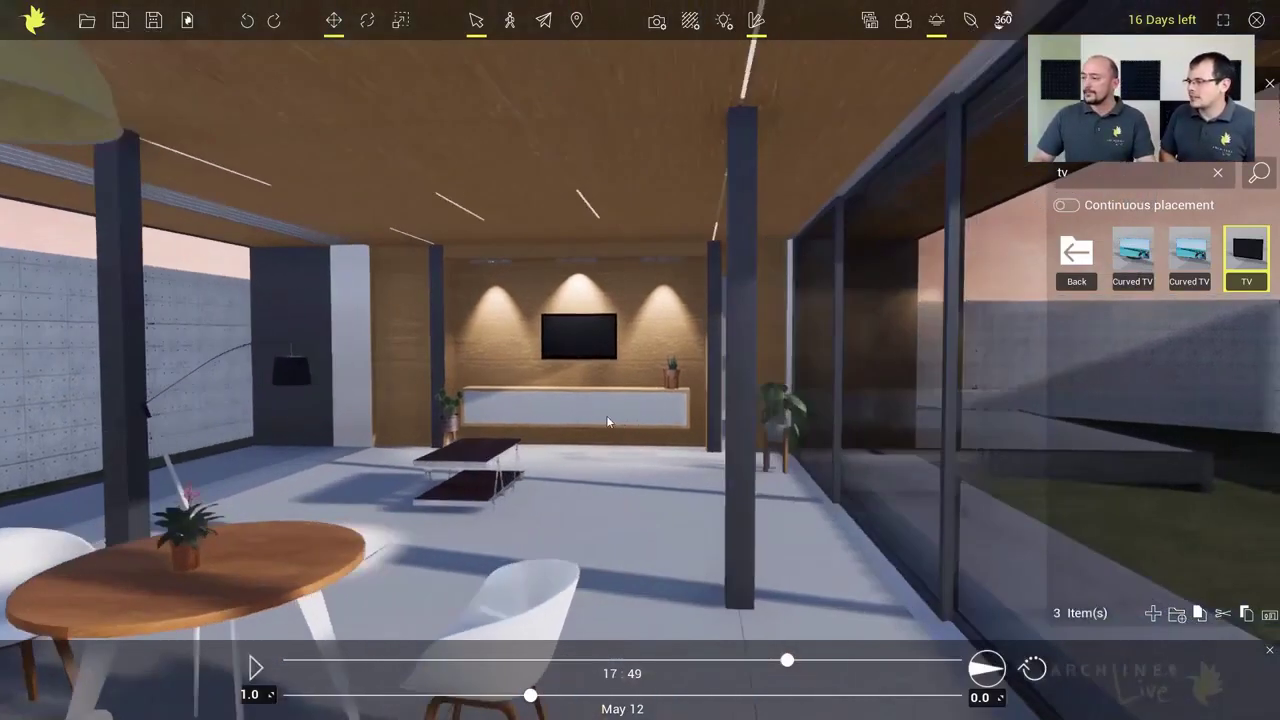
middle_drag(684, 424, 412, 436)
middle_drag(660, 456, 425, 460)
middle_drag(737, 462, 540, 462)
right_drag(540, 462, 752, 465)
middle_drag(752, 465, 356, 450)
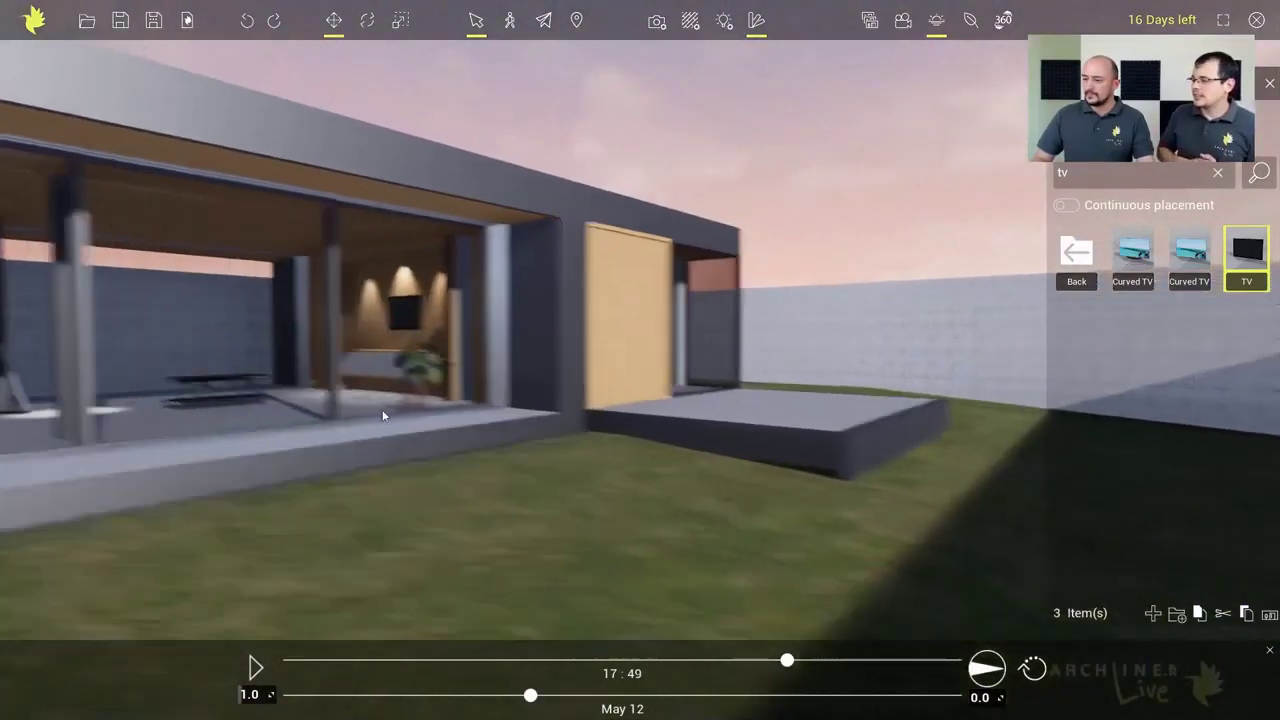
right_drag(470, 470, 580, 469)
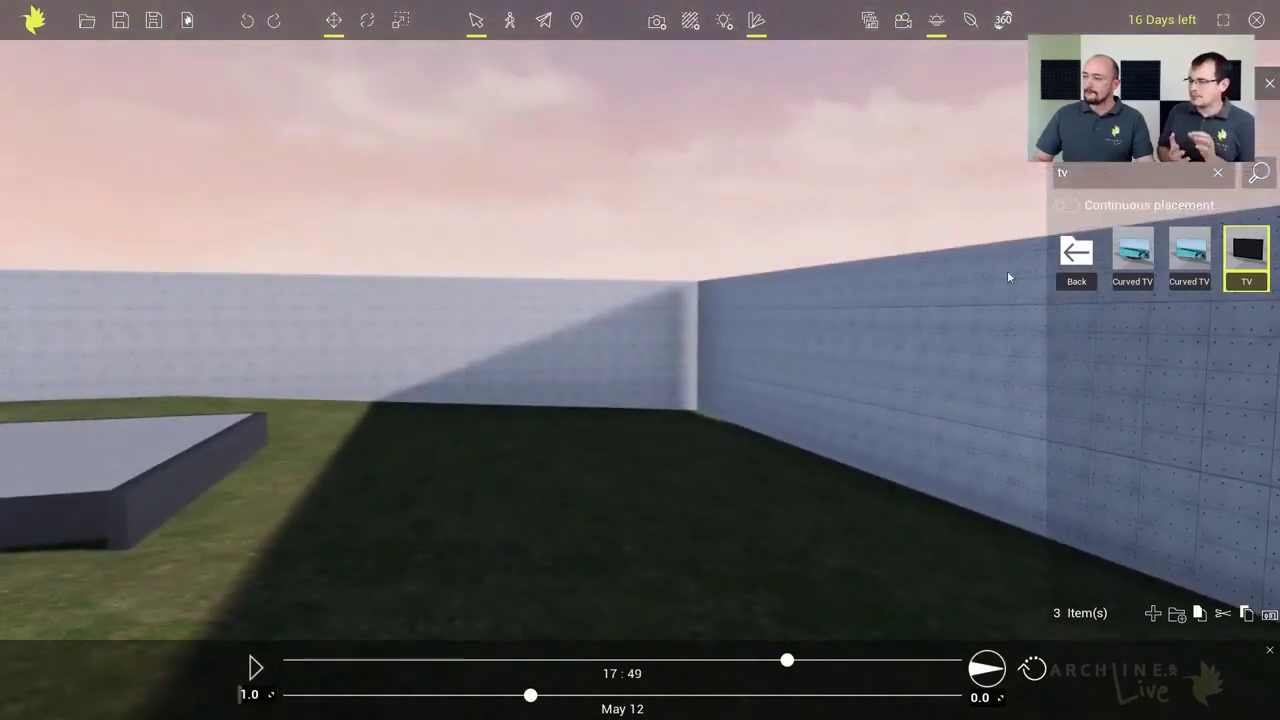
Step: Place two Acacia confusa XS trees from the Trees library on the lawn along the garden's back wall using continuous placement
click(1074, 254)
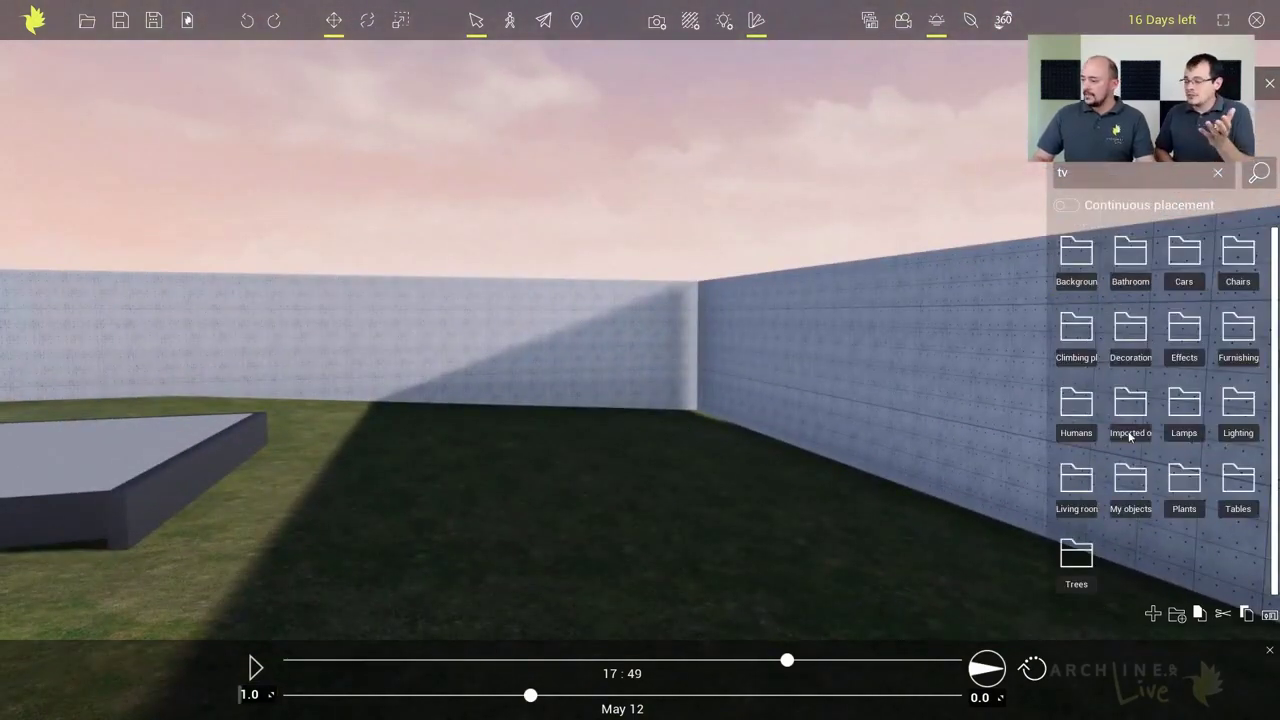
click(1077, 556)
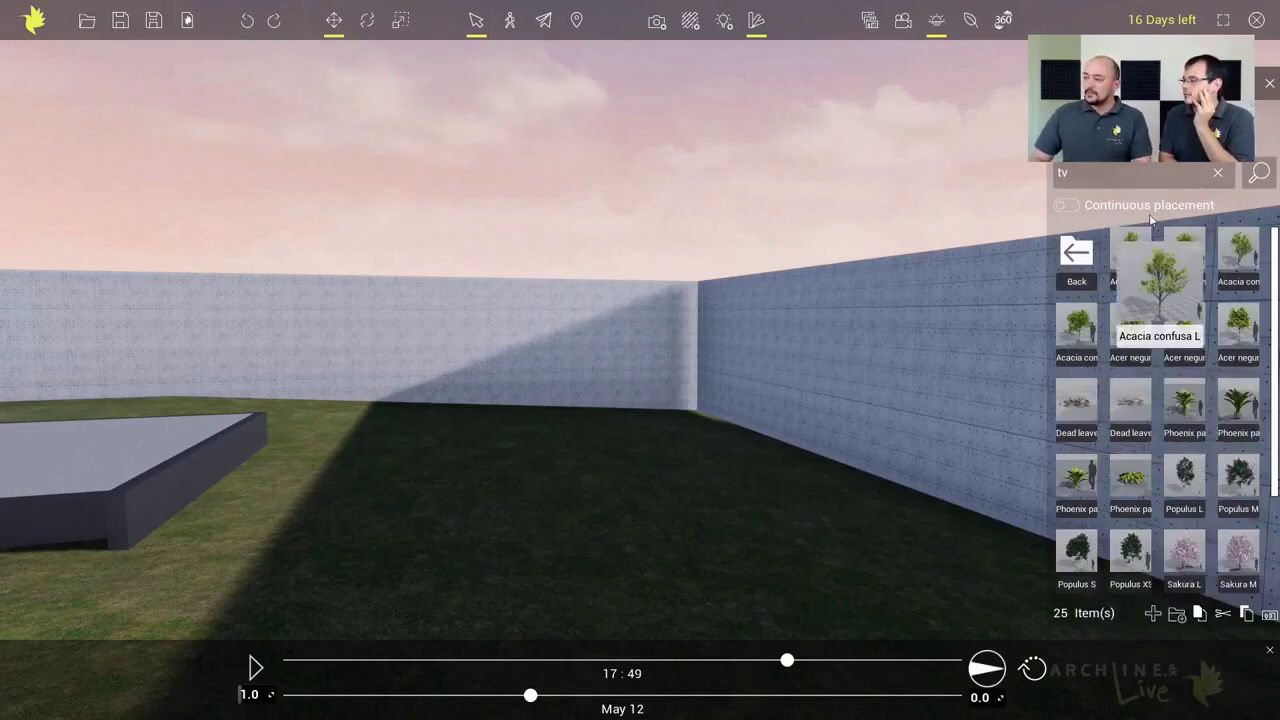
mouse_move(1123, 255)
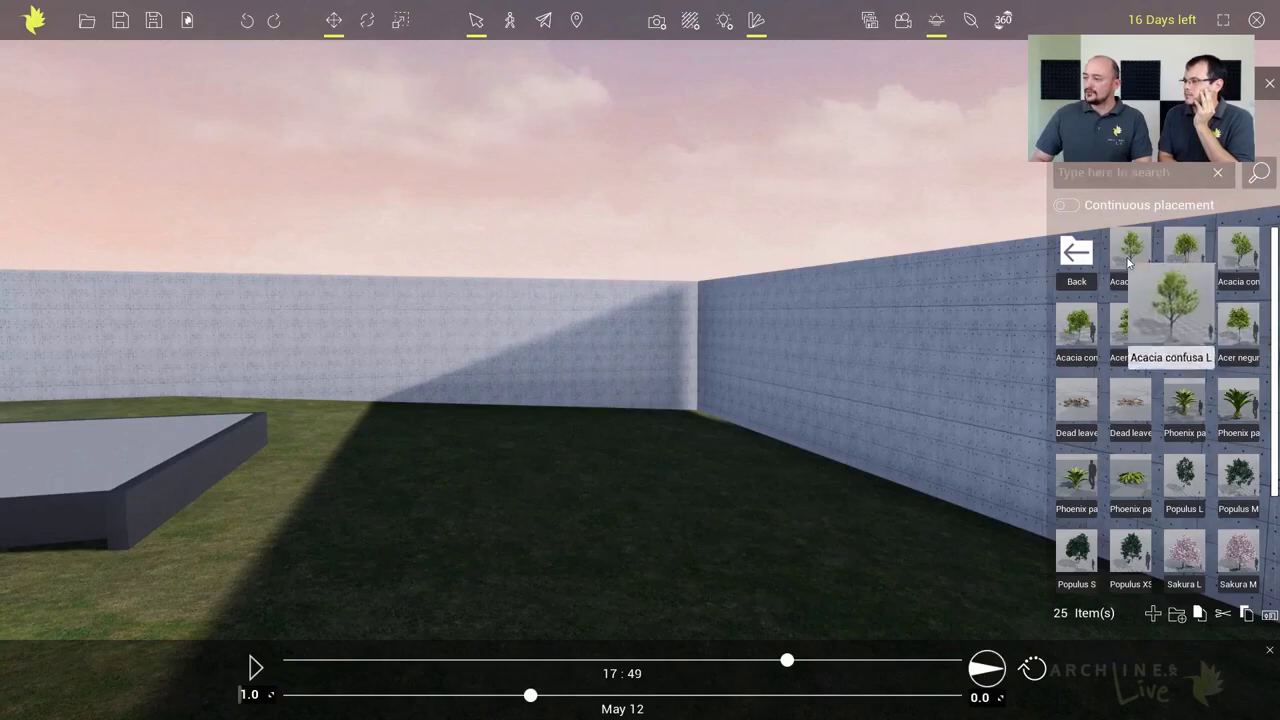
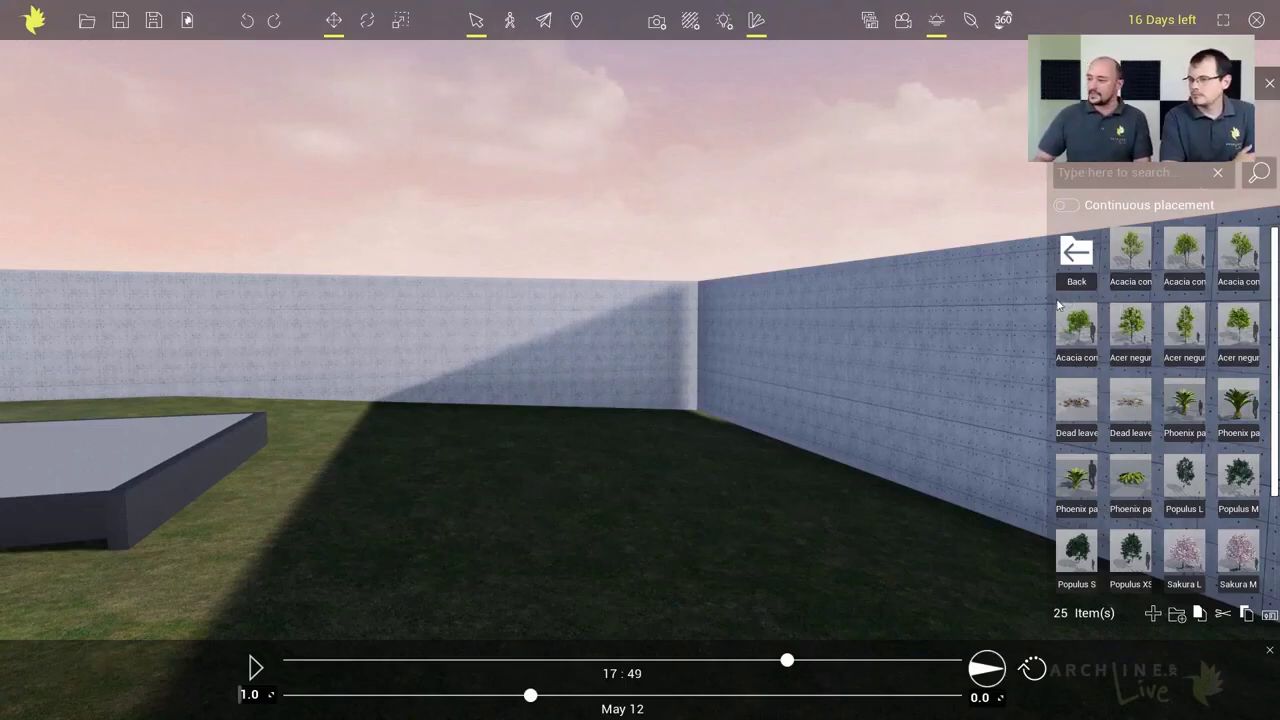
right_drag(658, 379, 616, 389)
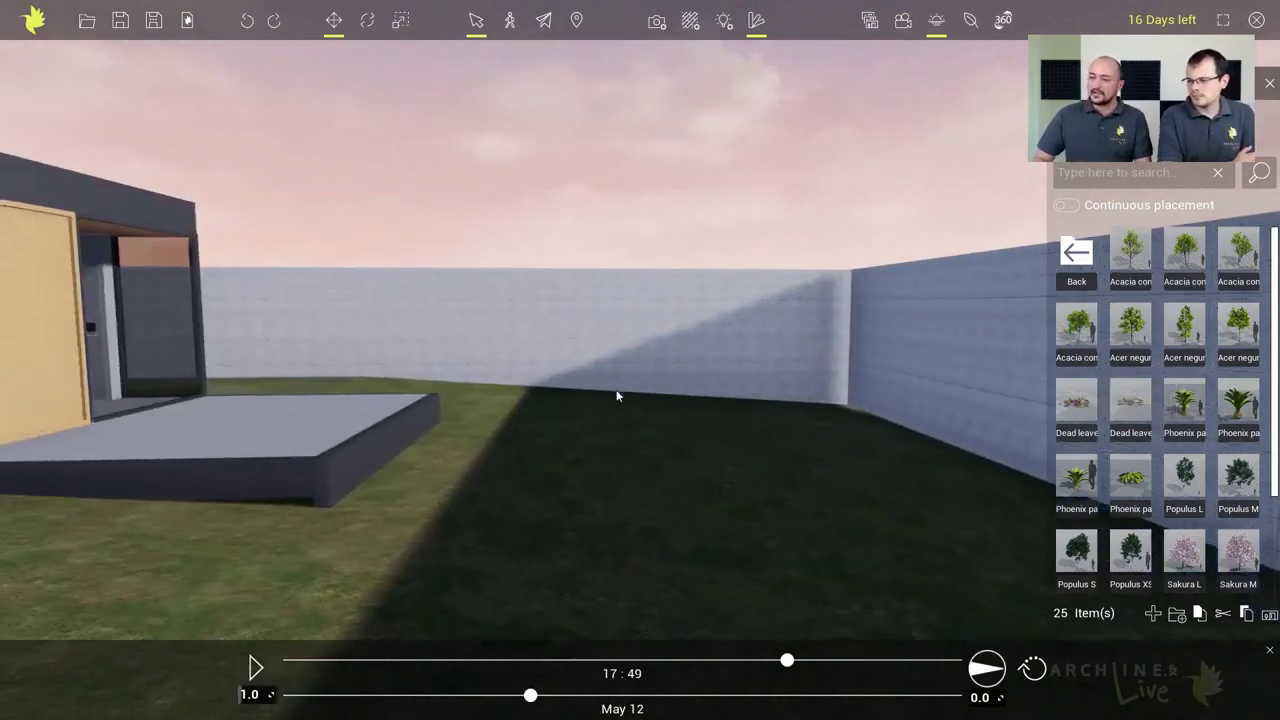
mouse_move(1084, 337)
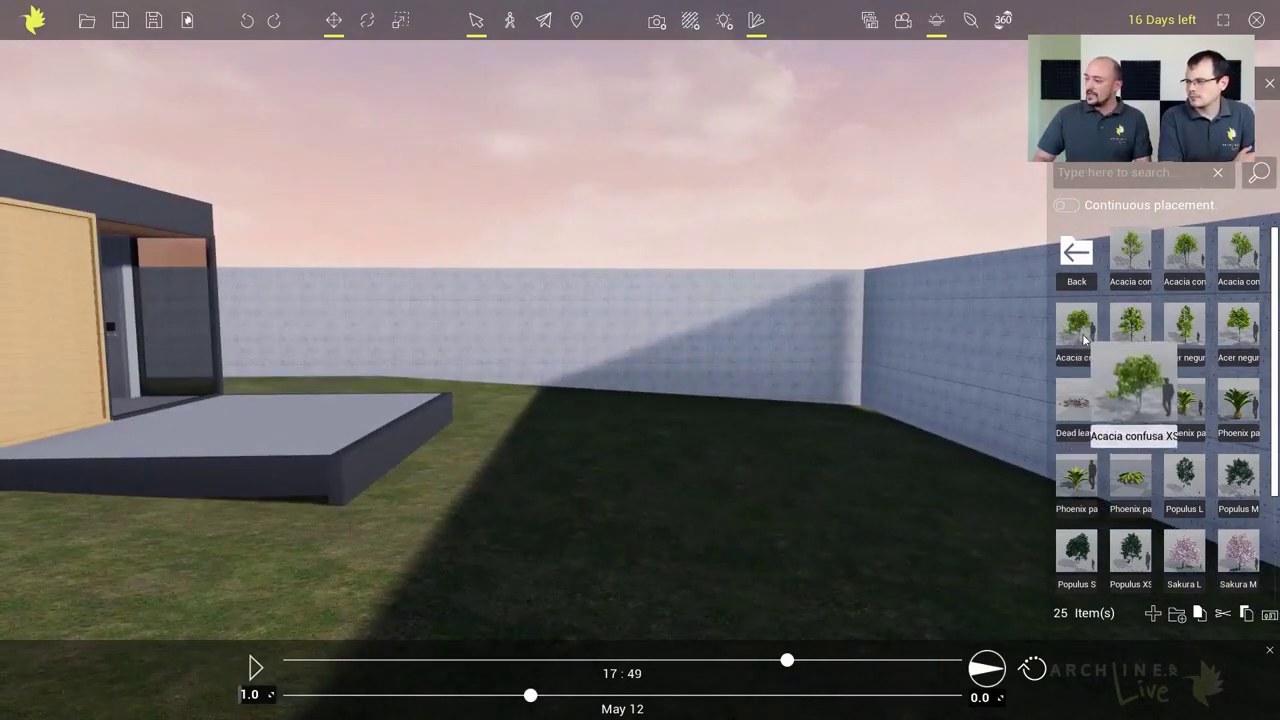
drag(1084, 337, 644, 408)
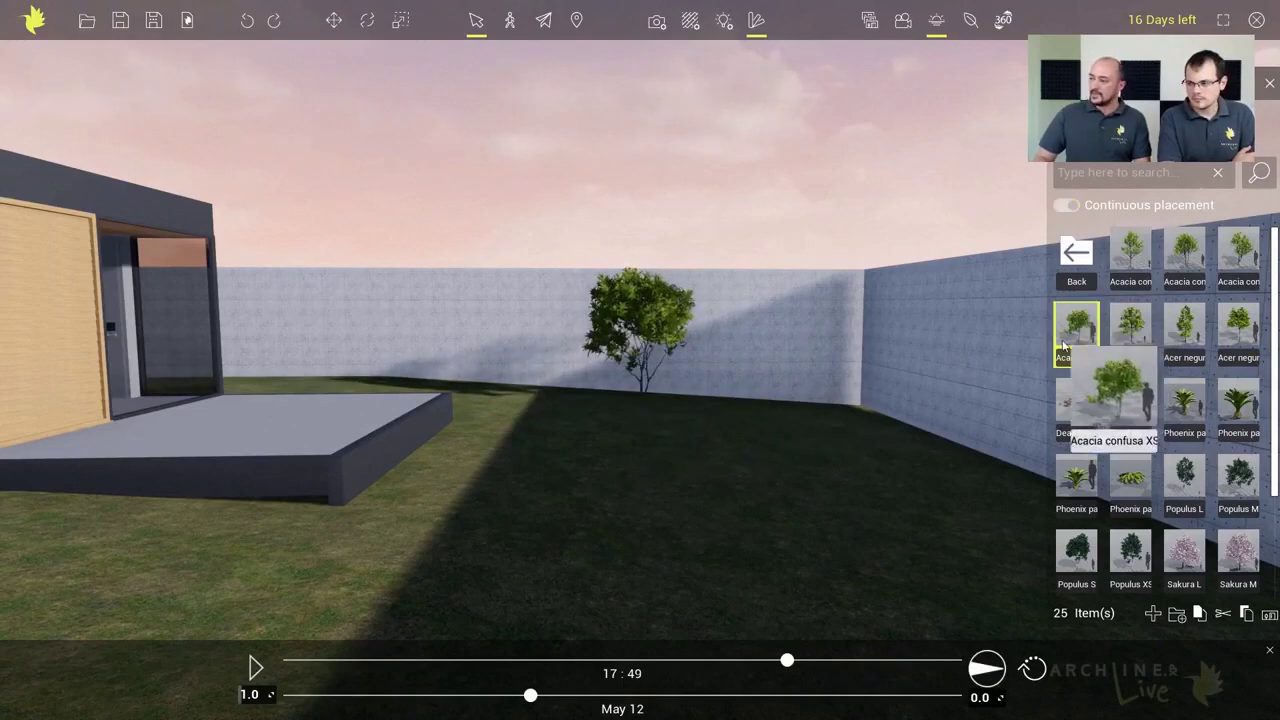
click(395, 391)
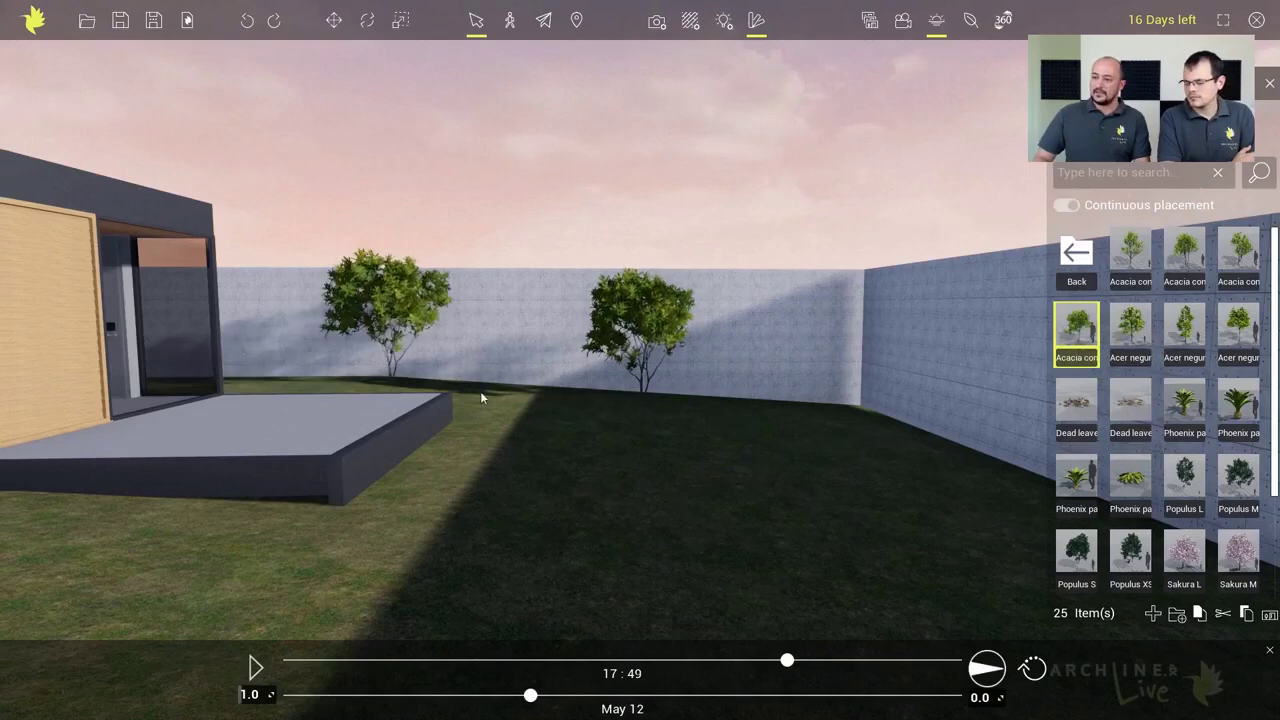
Step: Add an Acacia confusa M near the garden wall corner and a different Acacia confusa size in front of the side wall
scroll(591, 343, up, 5)
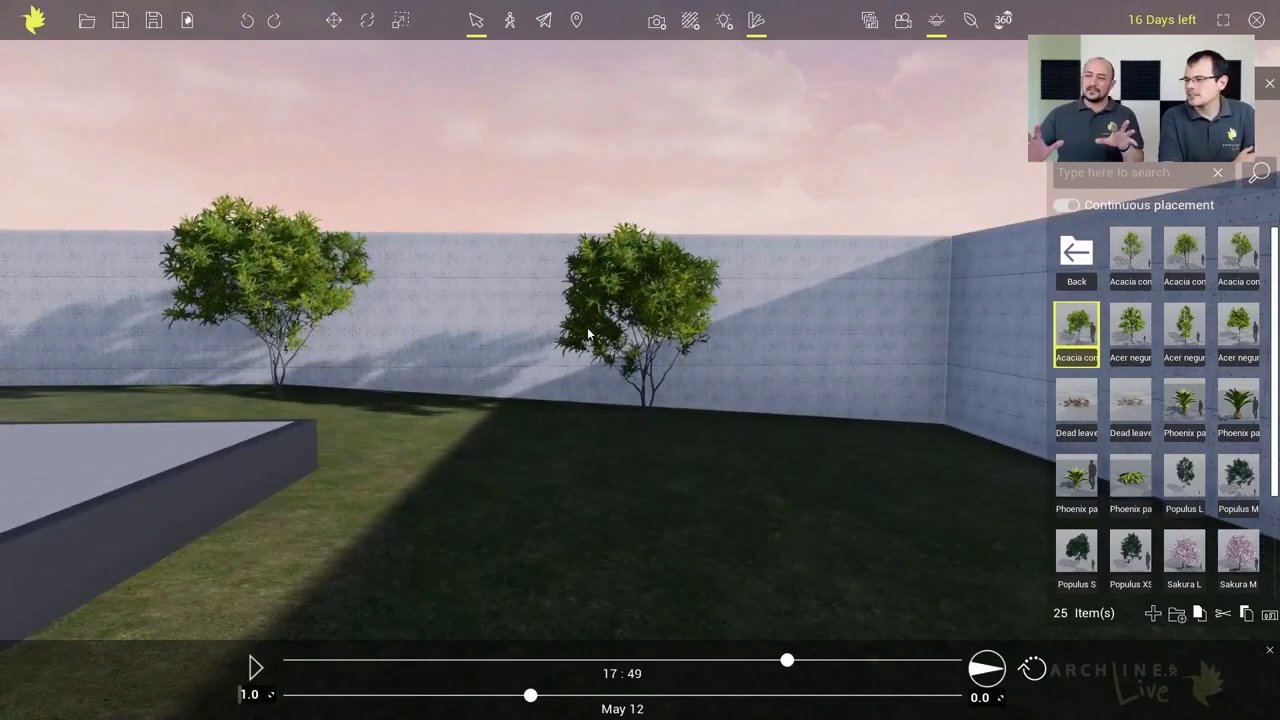
scroll(556, 336, down, 3)
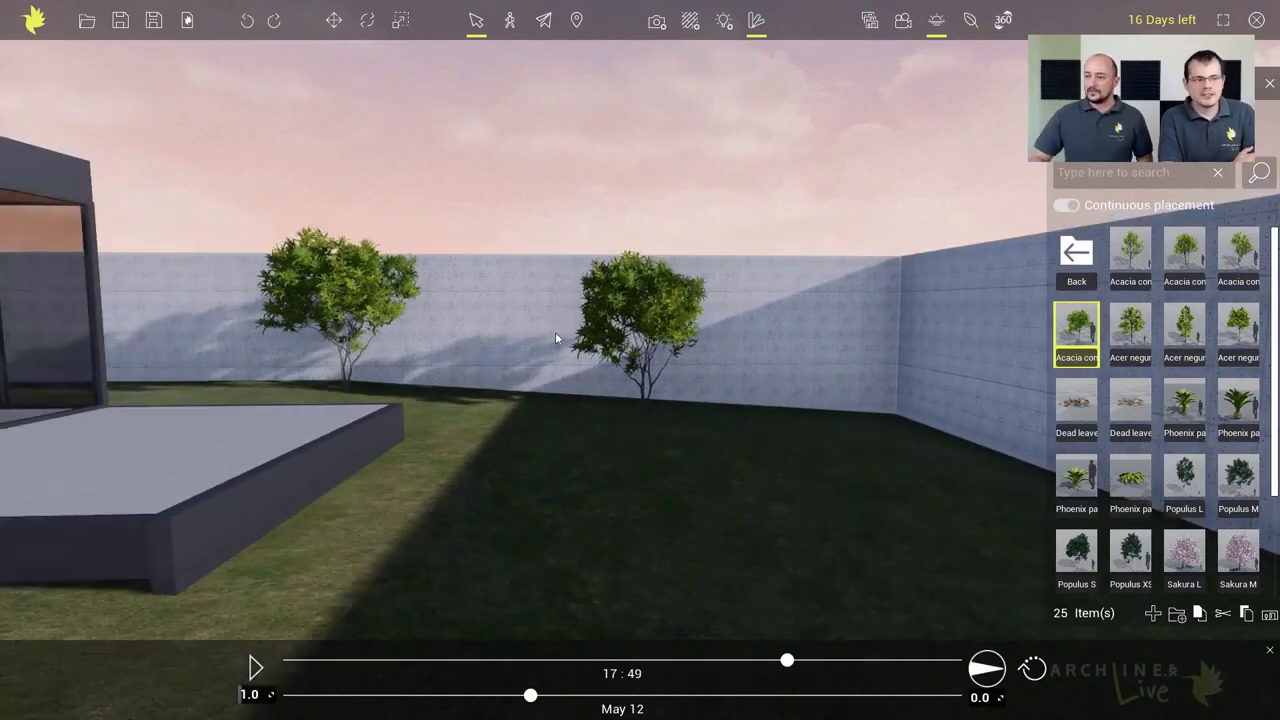
scroll(556, 338, down, 2)
right_drag(560, 403, 631, 413)
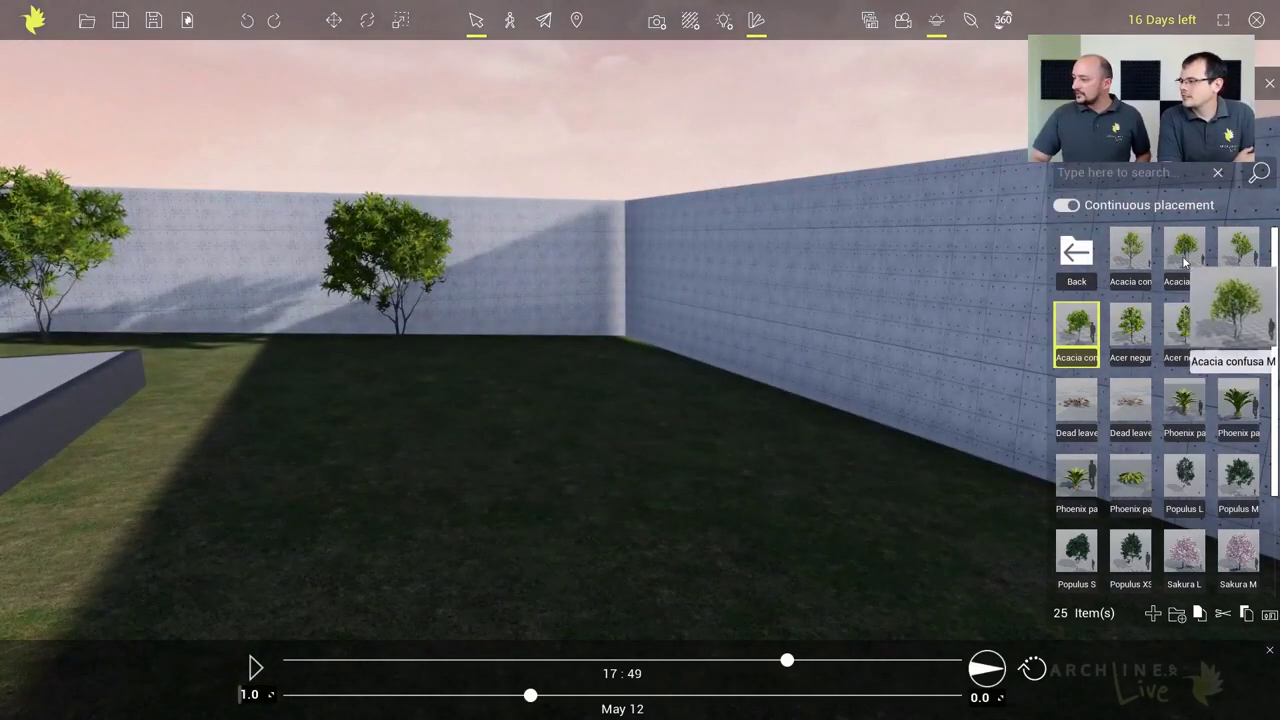
drag(1184, 262, 604, 372)
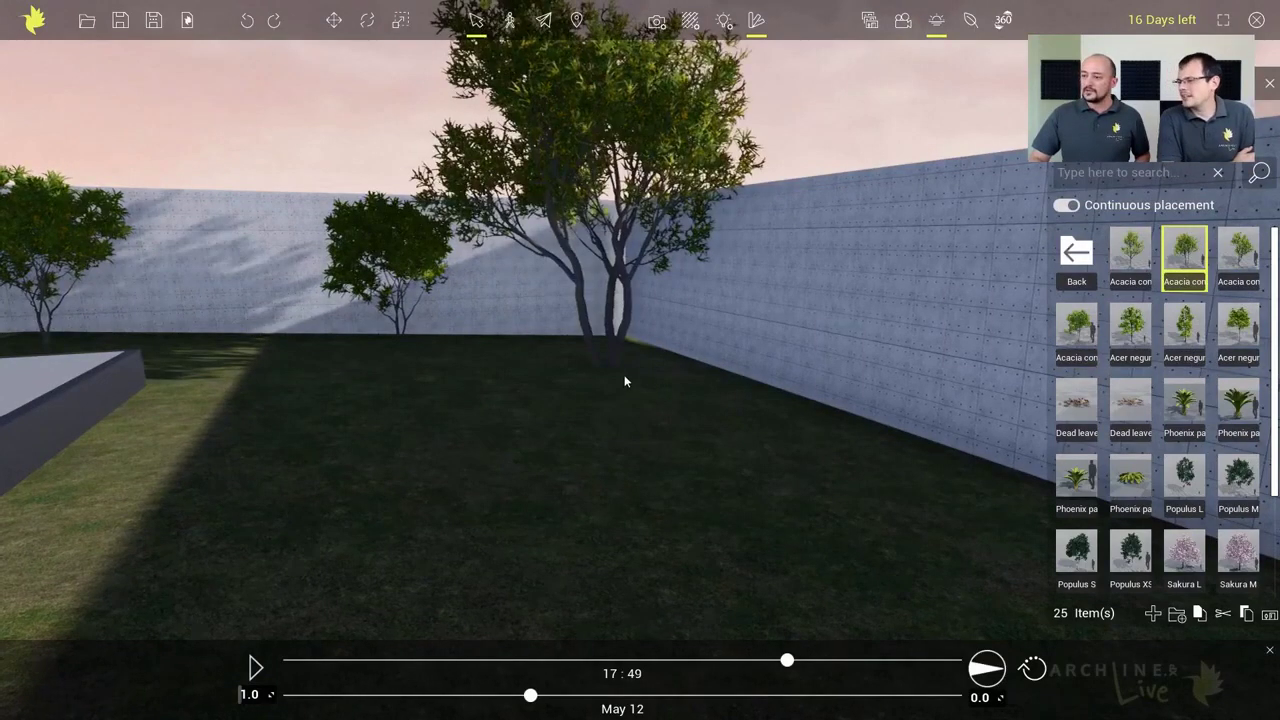
scroll(614, 387, down, 2)
drag(1238, 256, 778, 497)
scroll(780, 470, up, 2)
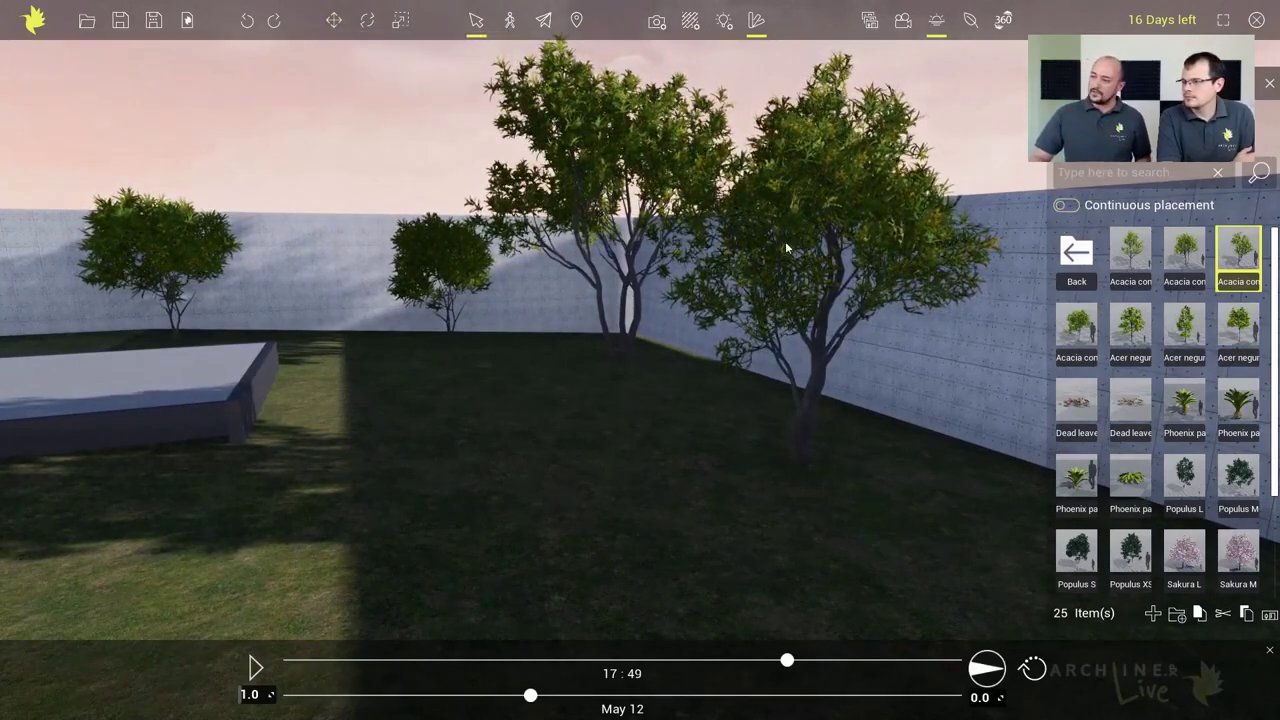
Step: Enlarge the acacia in front of the side wall uniformly and raise it so its trunk base stands on the lawn
click(879, 304)
click(400, 20)
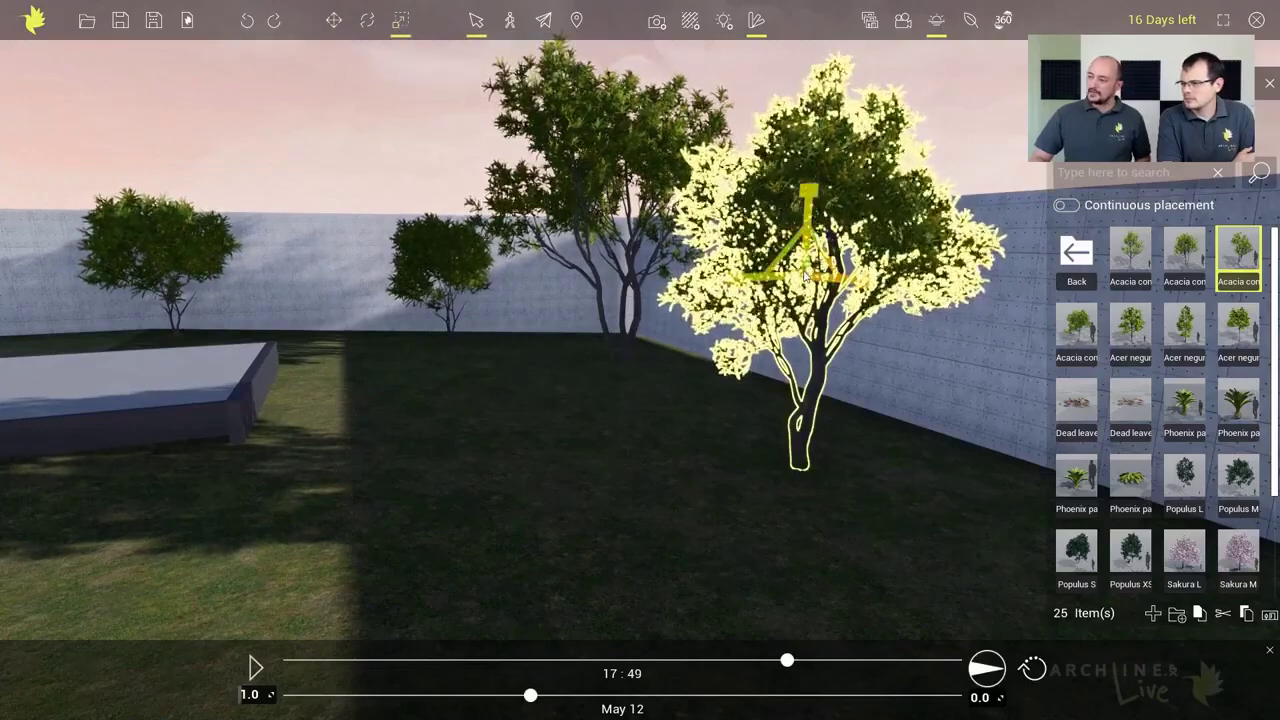
drag(806, 270, 889, 143)
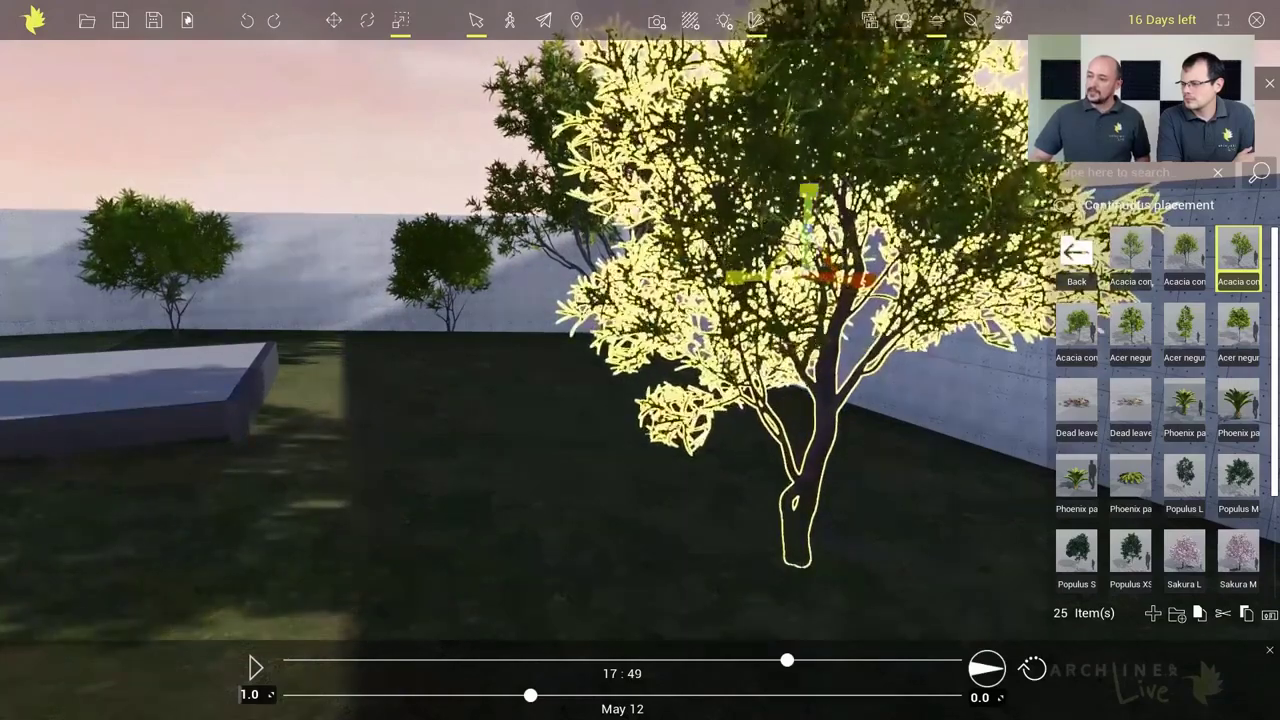
click(334, 20)
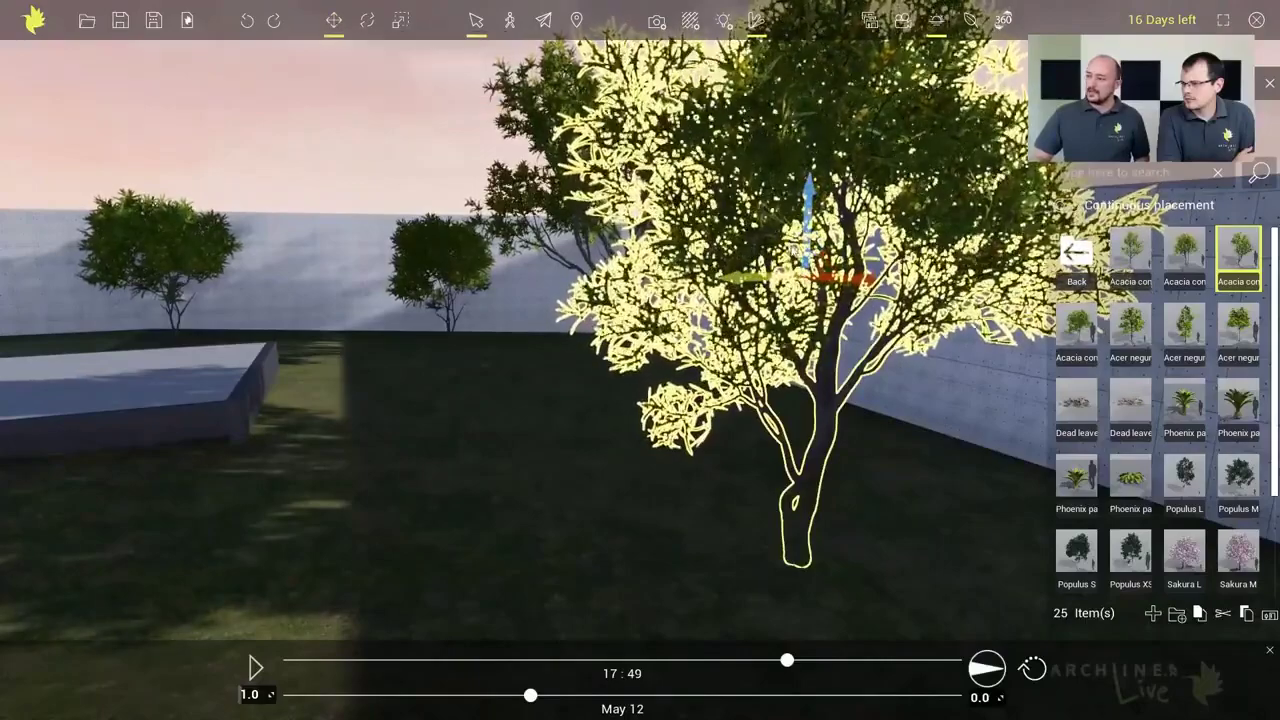
drag(809, 207, 814, 70)
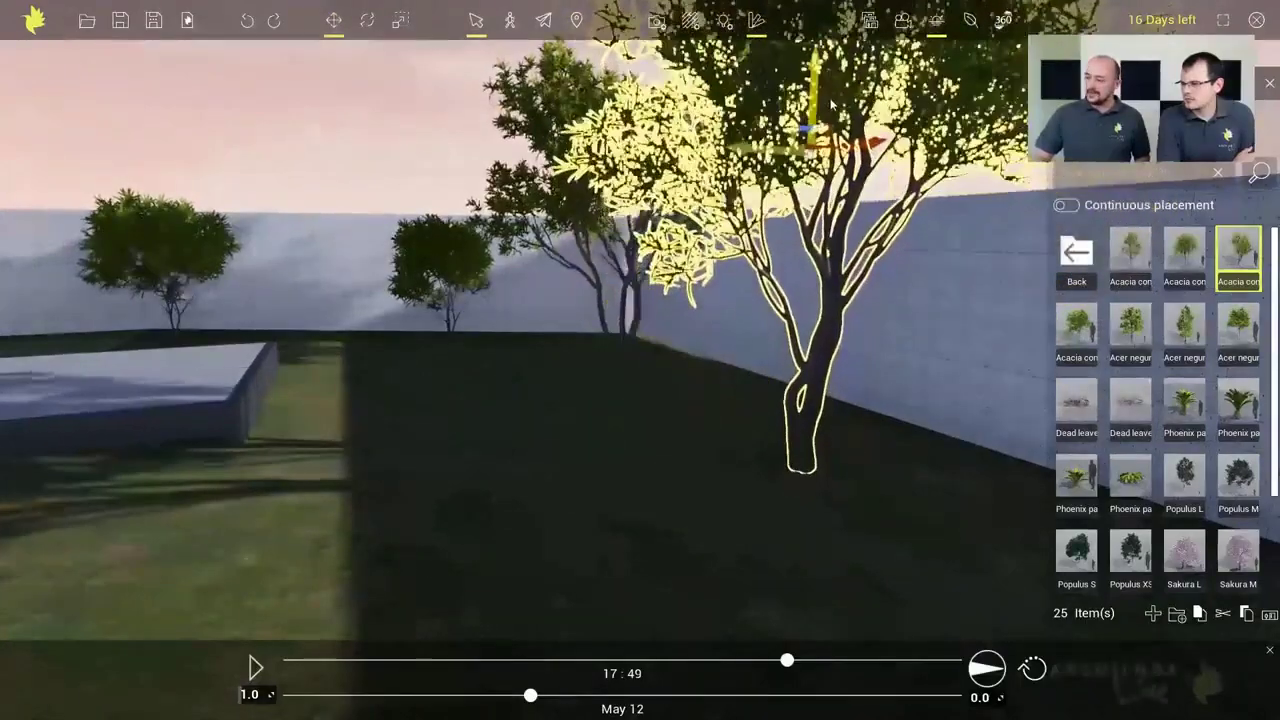
click(690, 372)
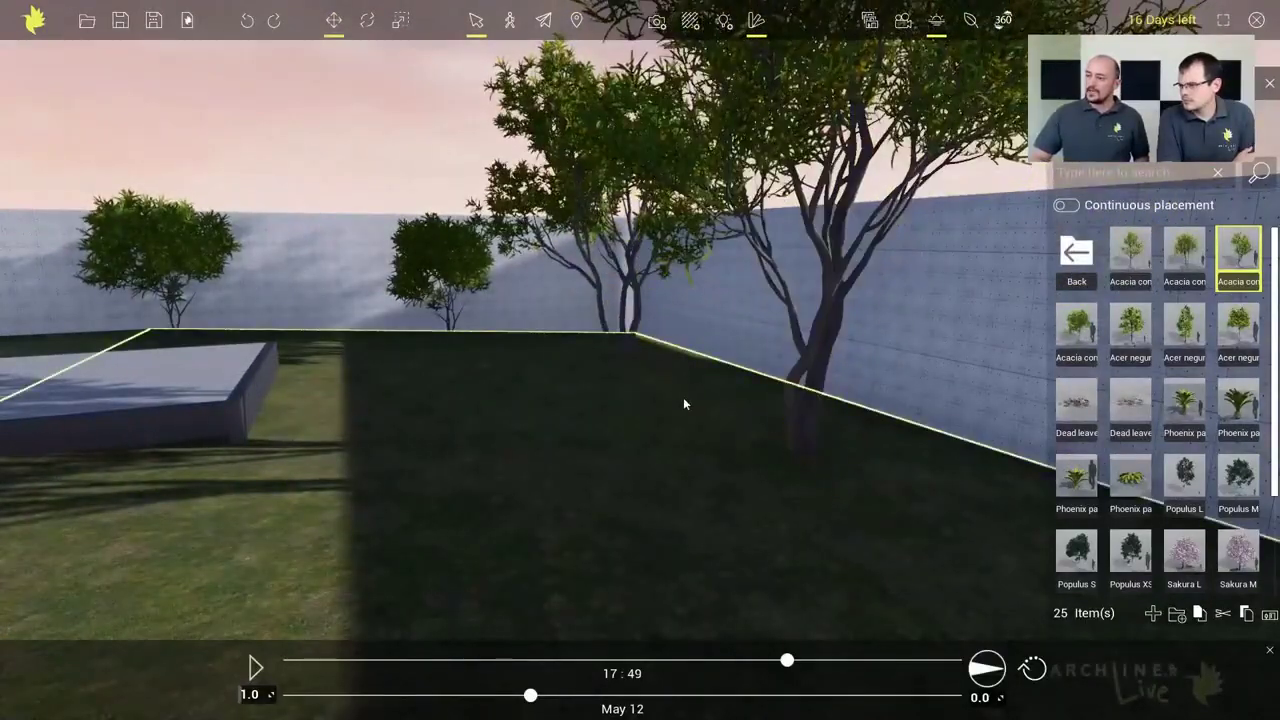
Step: Place a Phoenix palm S, an Acer negundo and a Populus XS on the lawn between the garden wall and the dark driveway
right_drag(686, 432, 777, 451)
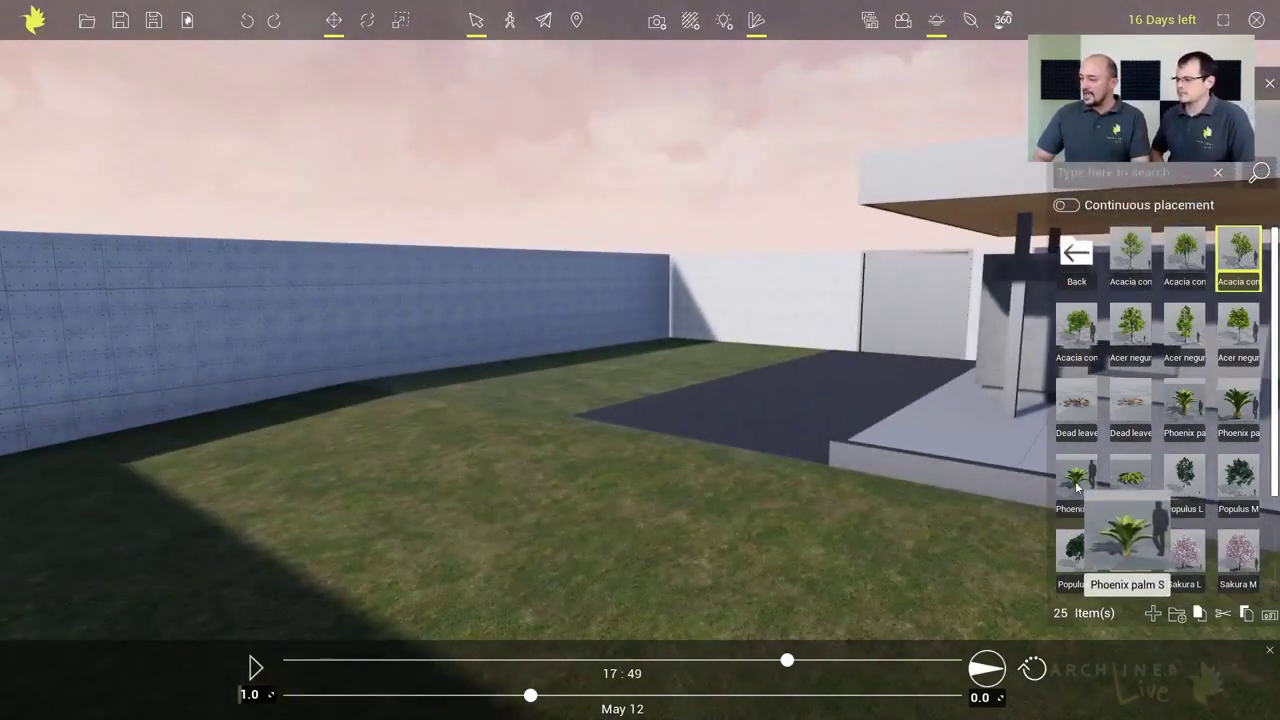
drag(1076, 480, 582, 404)
right_drag(582, 404, 770, 471)
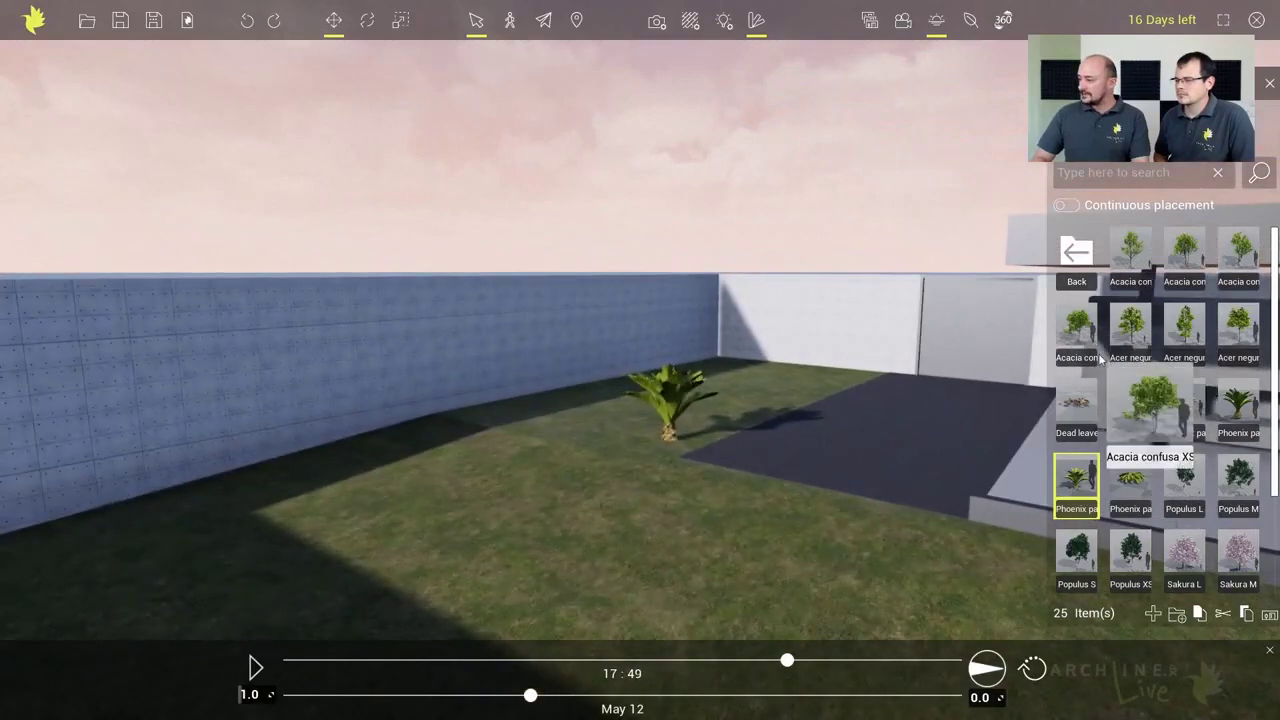
drag(1130, 330, 728, 378)
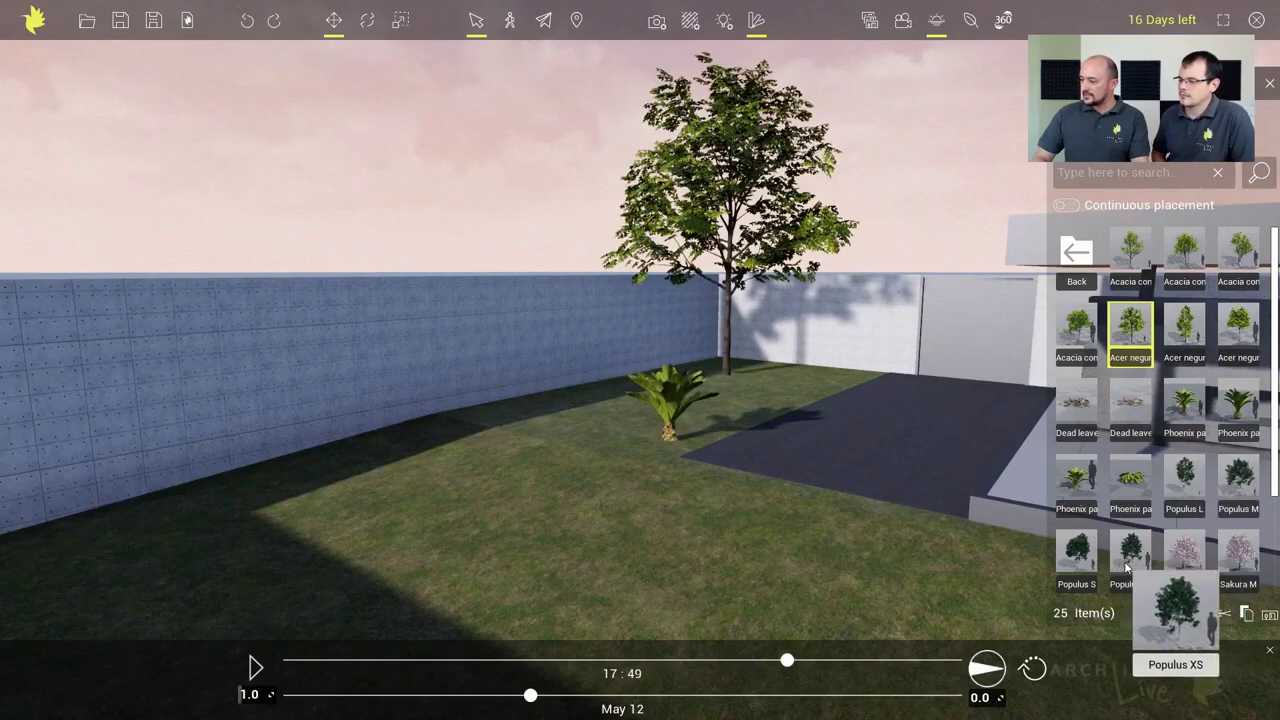
drag(1127, 568, 508, 480)
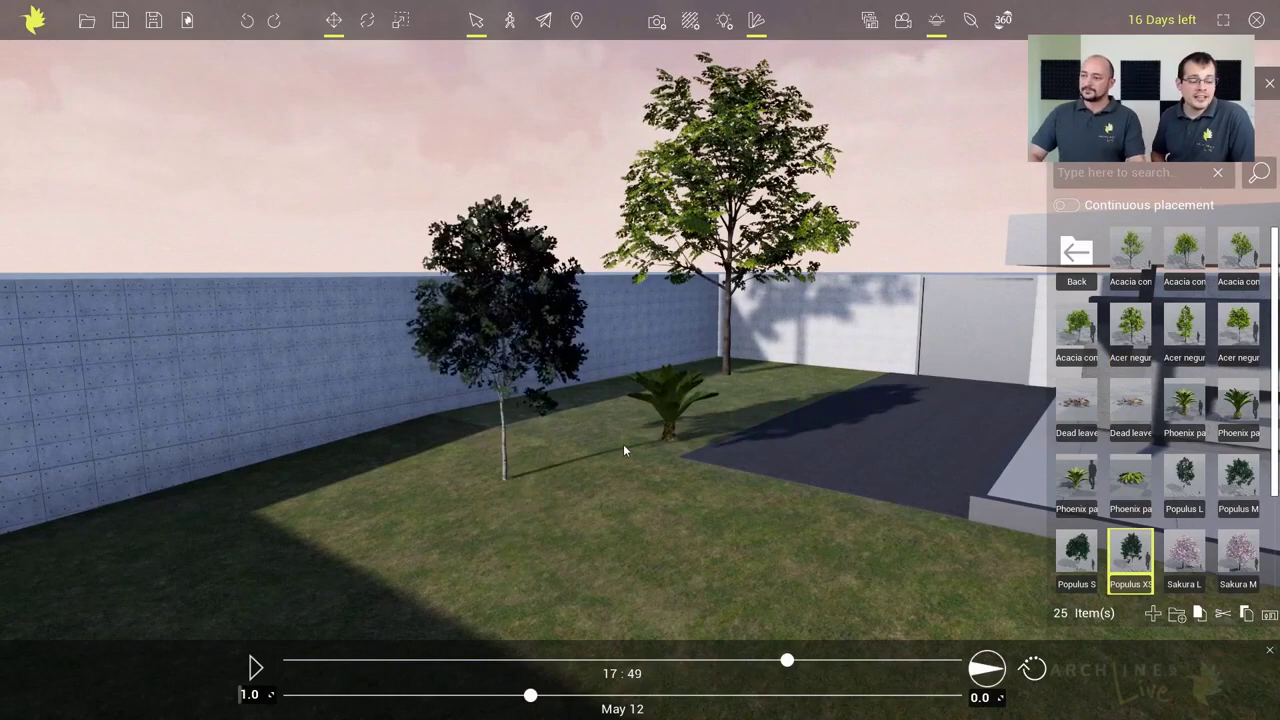
Step: Place a Sakura M tree on the shaded lawn near the garden wall, away from the Populus
right_drag(768, 472, 738, 419)
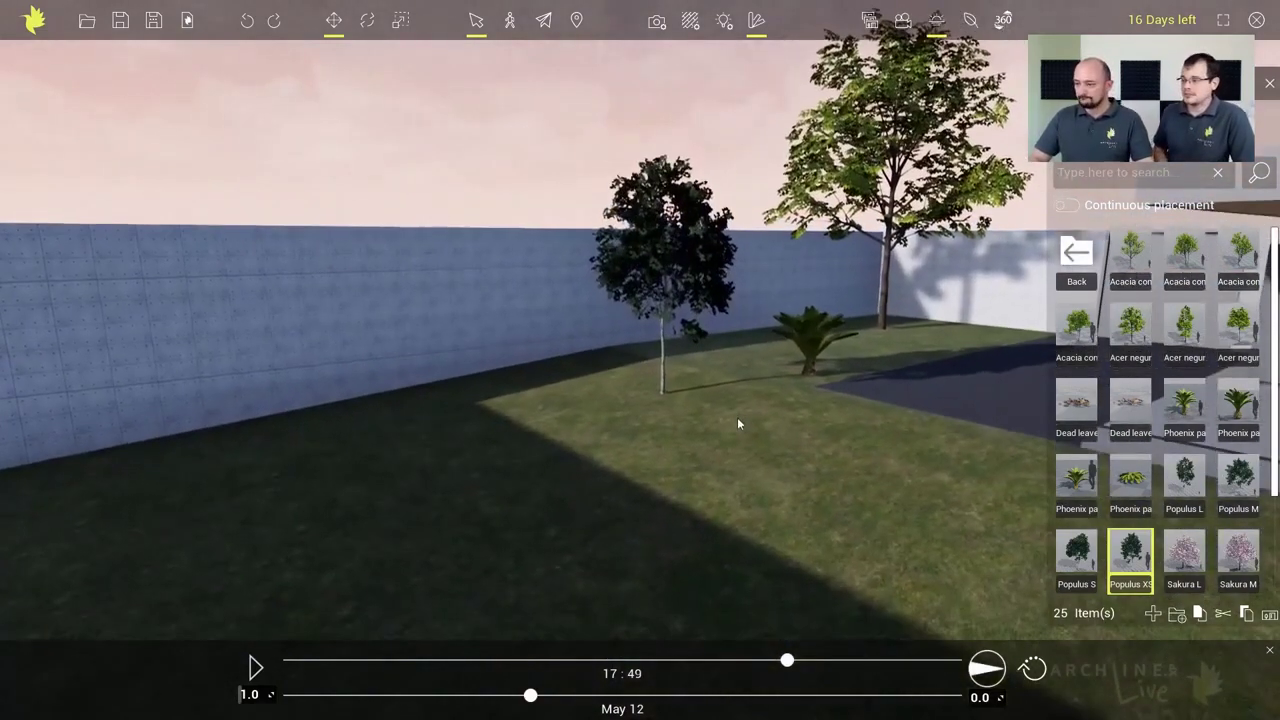
drag(1238, 558, 394, 466)
right_drag(394, 466, 359, 459)
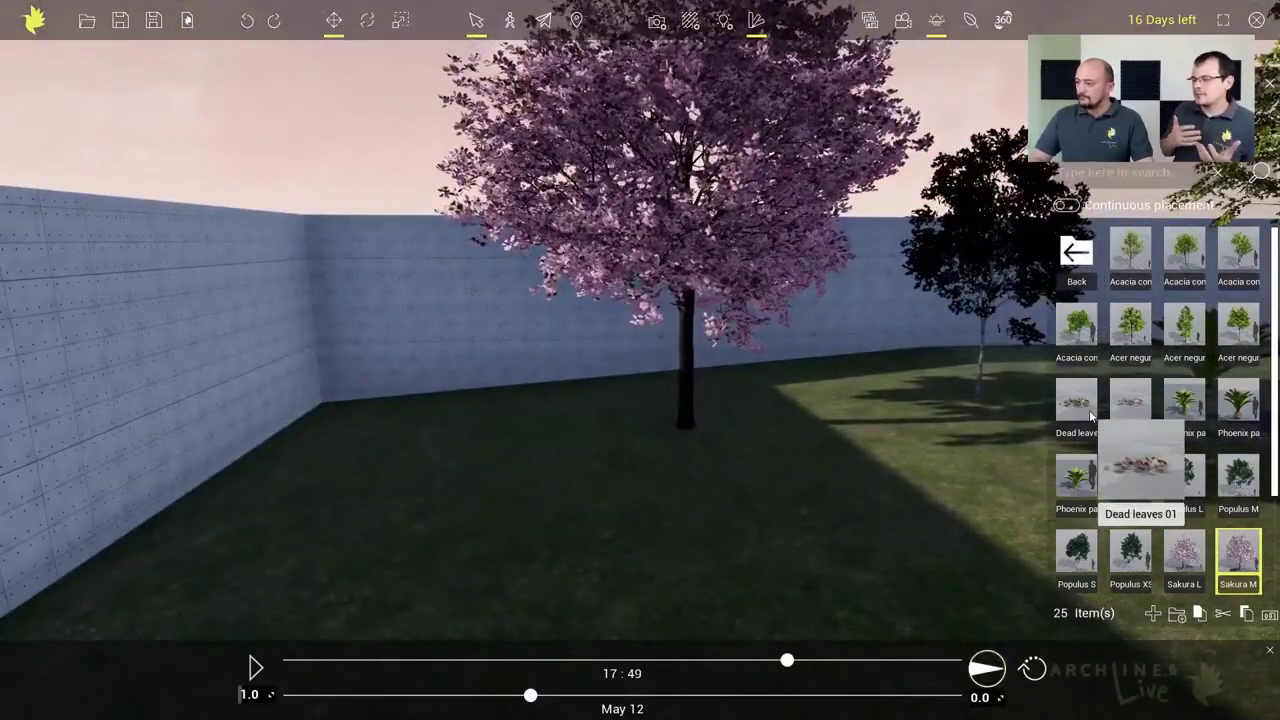
Step: Scatter Dead leaves 01 at the foot of the Populus and Sakura petals around the Sakura trunk
drag(1078, 405, 976, 410)
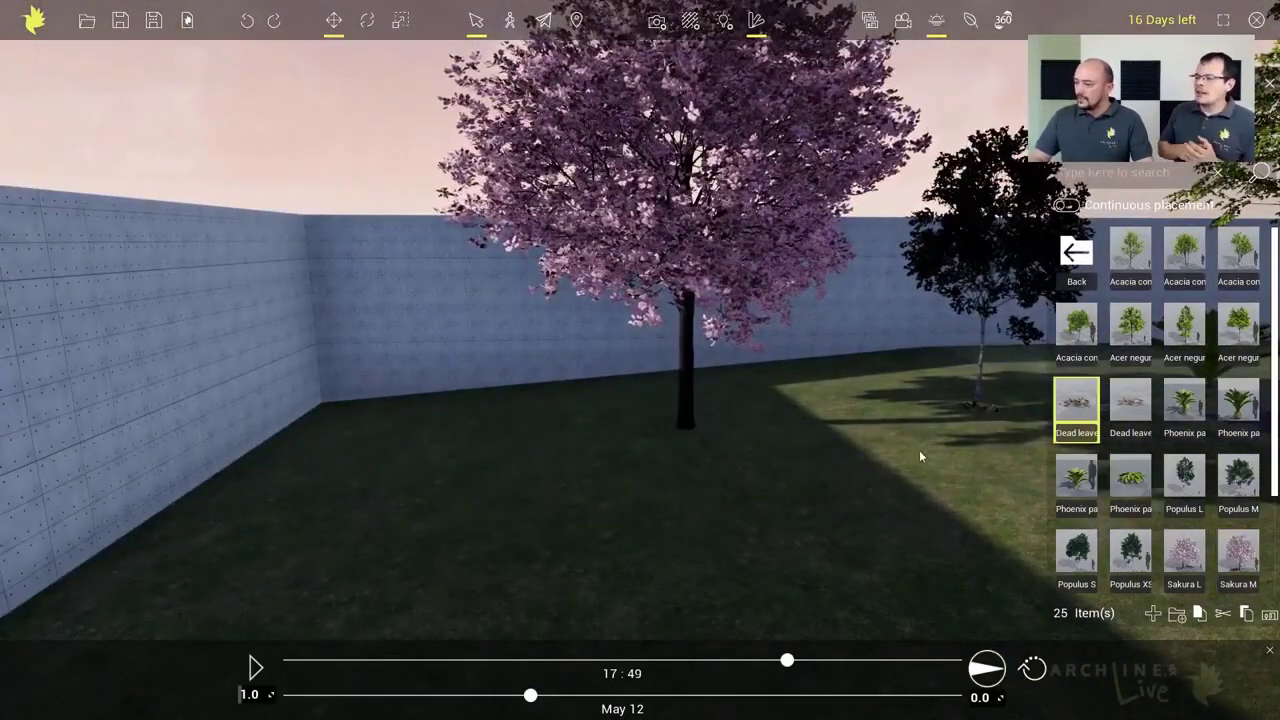
right_drag(919, 450, 942, 446)
scroll(1090, 508, down, 2)
scroll(1101, 508, down, 2)
click(1076, 480)
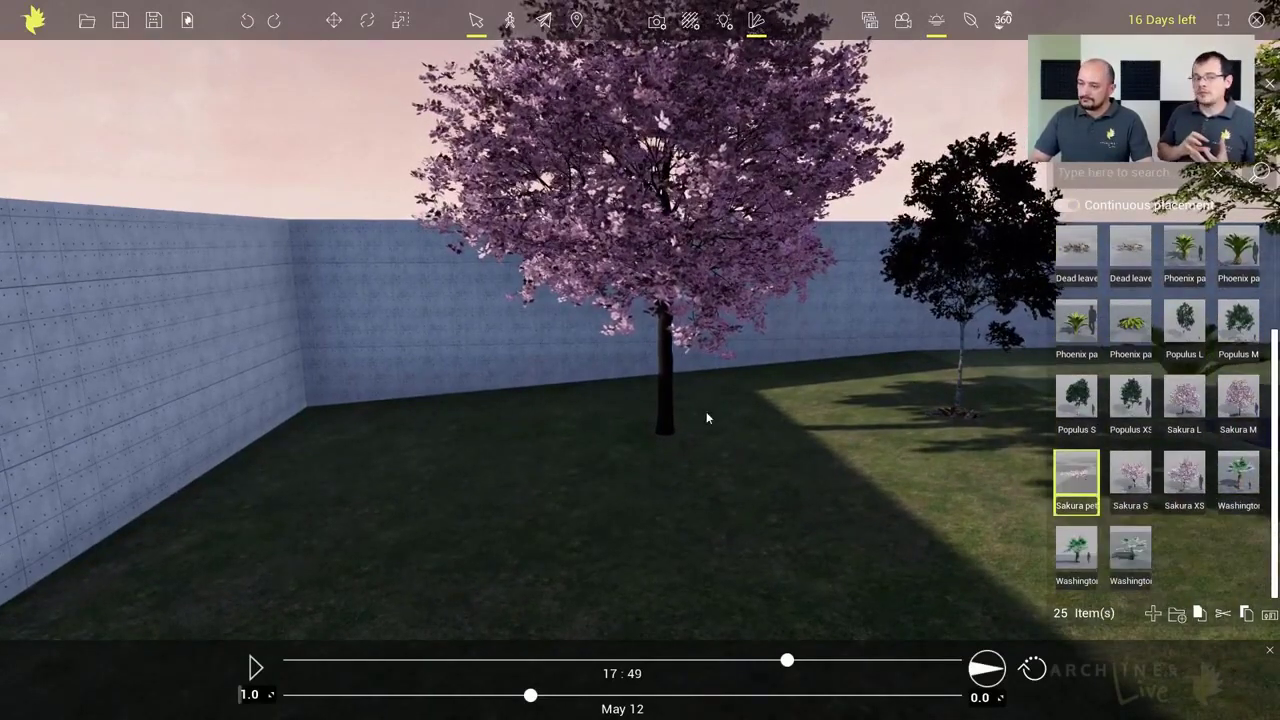
click(645, 444)
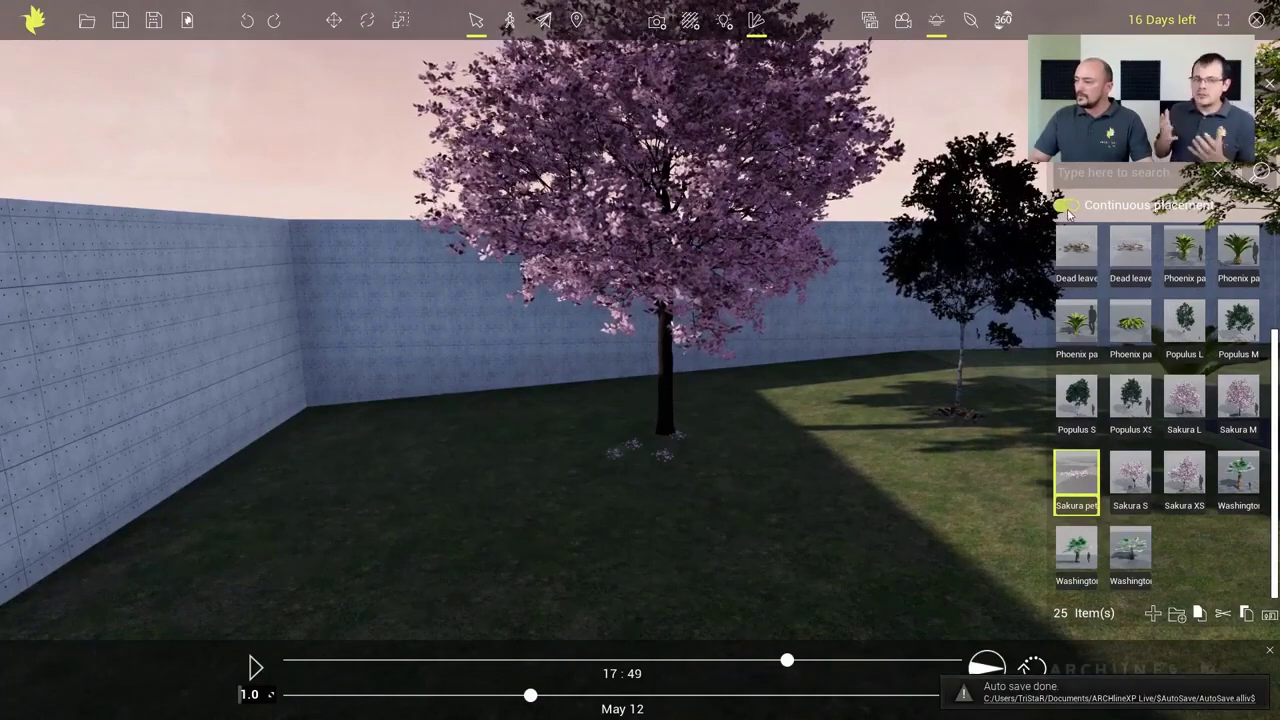
right_drag(765, 459, 611, 429)
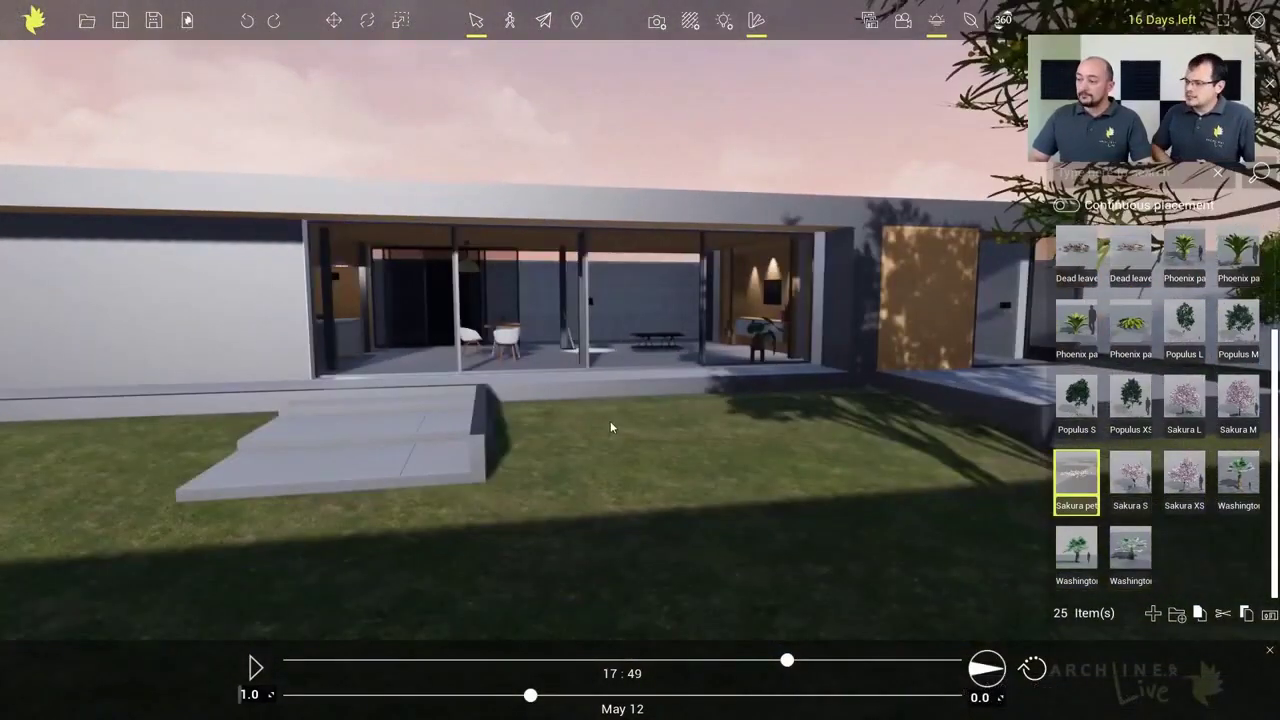
Step: Frame the raised terrace with the wood-clad wall, save it as a new view and delete the old View 0
right_drag(726, 430, 1006, 403)
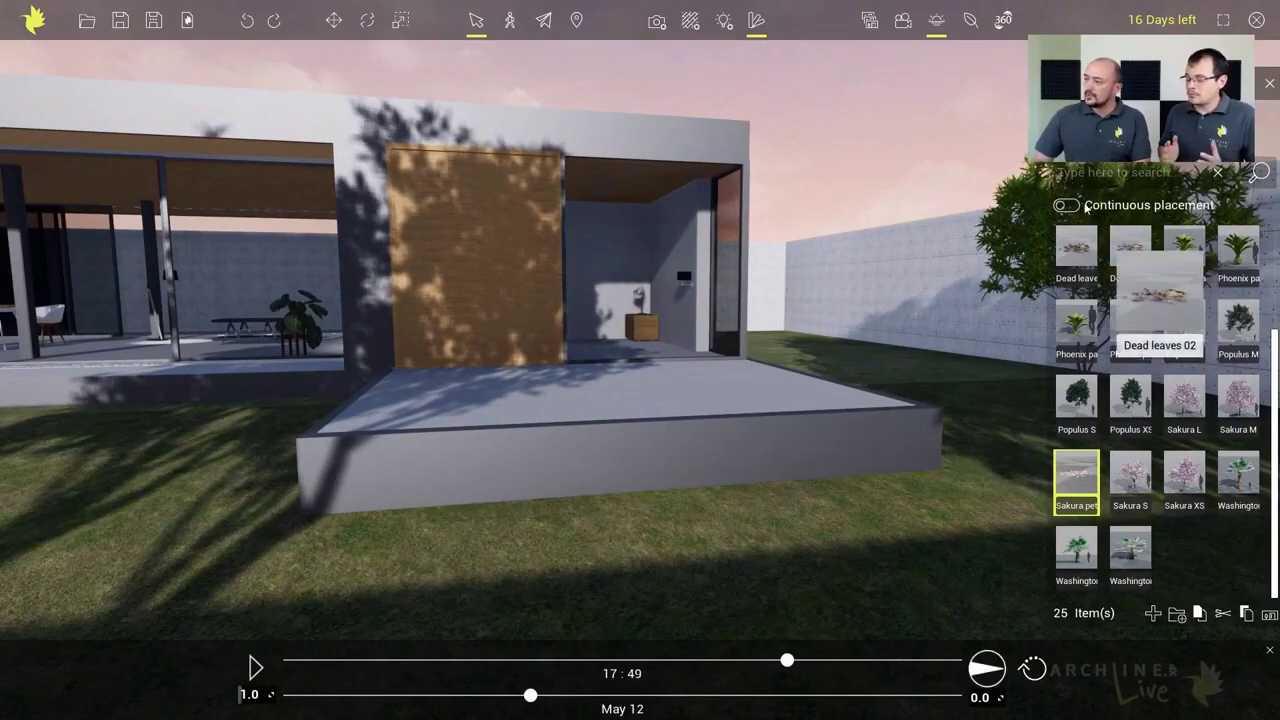
click(1066, 142)
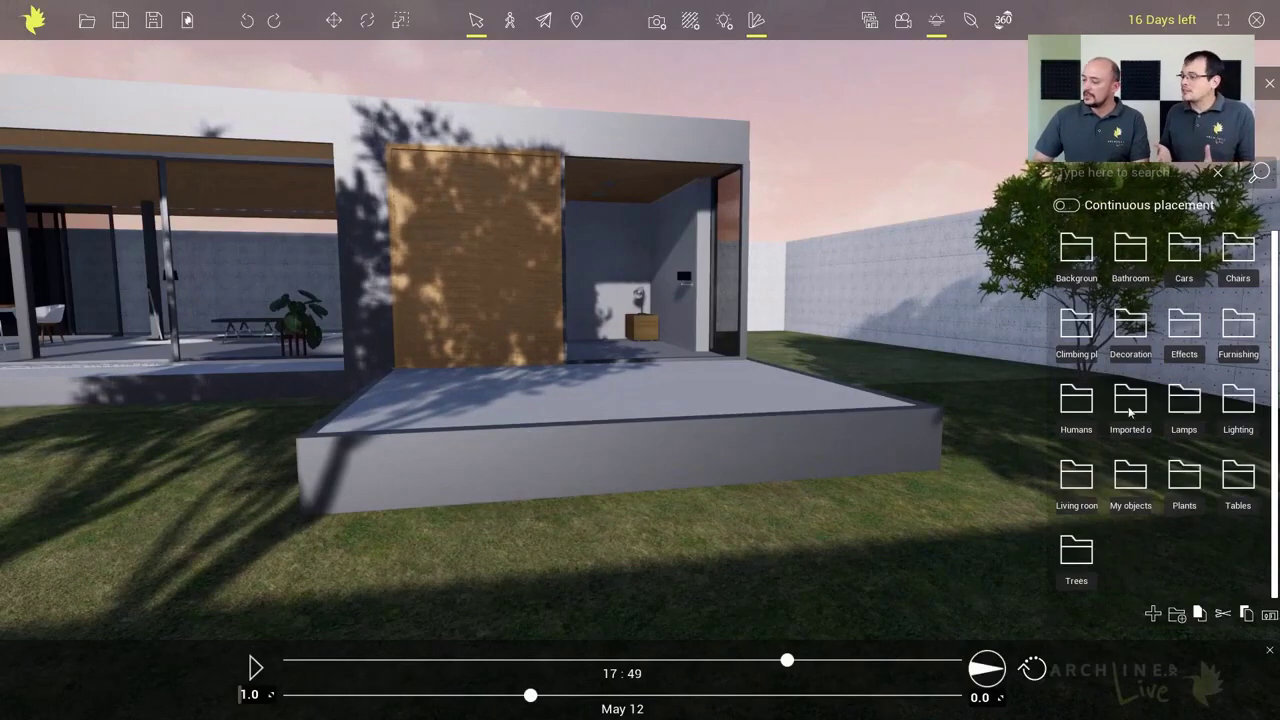
drag(777, 348, 820, 348)
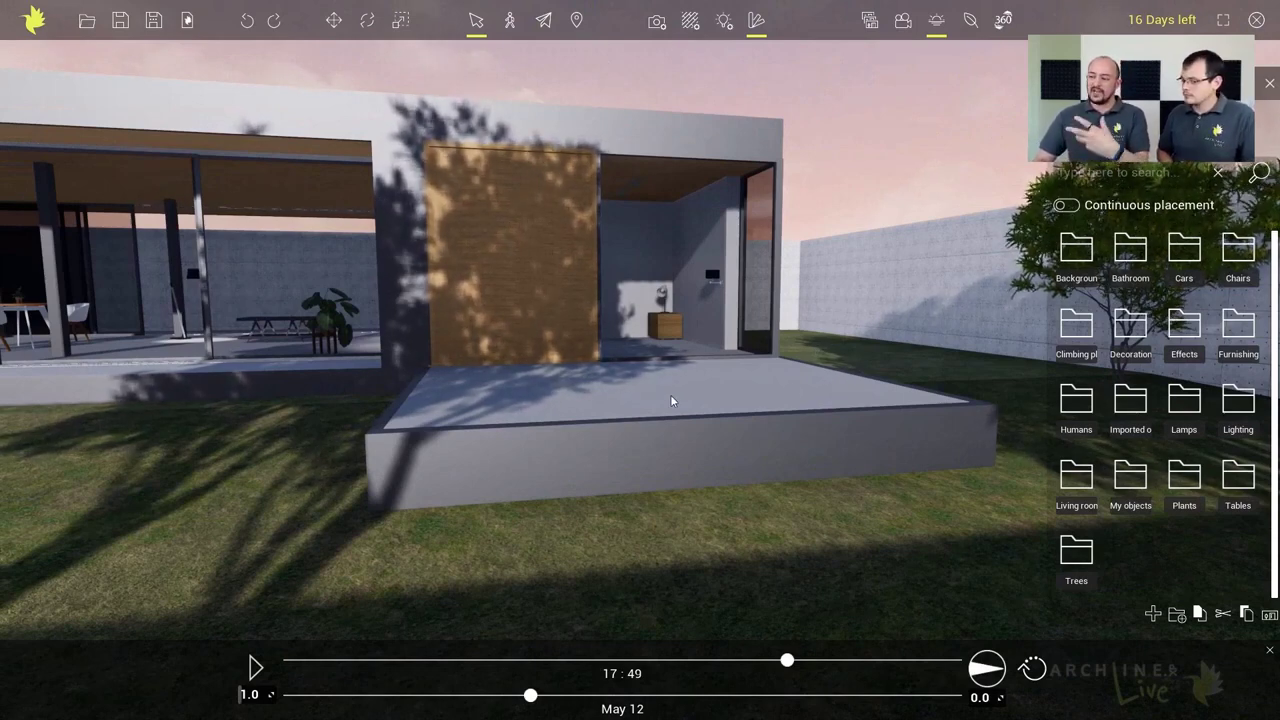
click(869, 20)
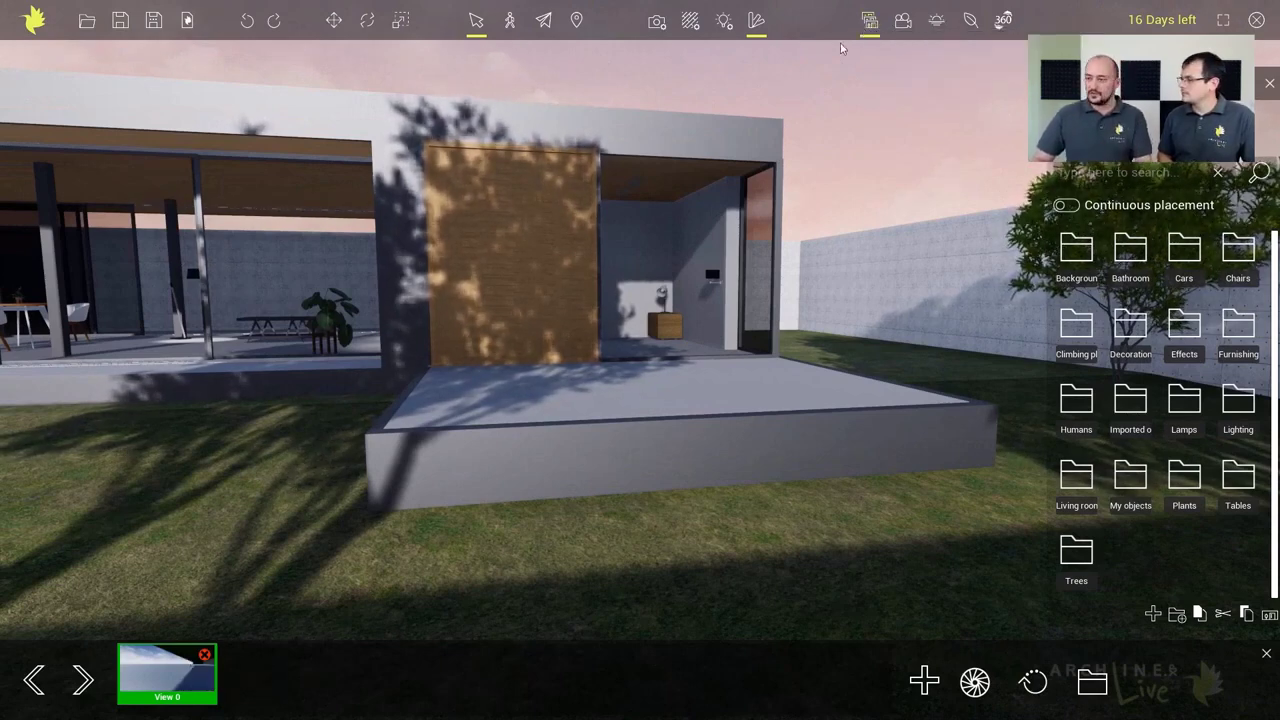
click(922, 680)
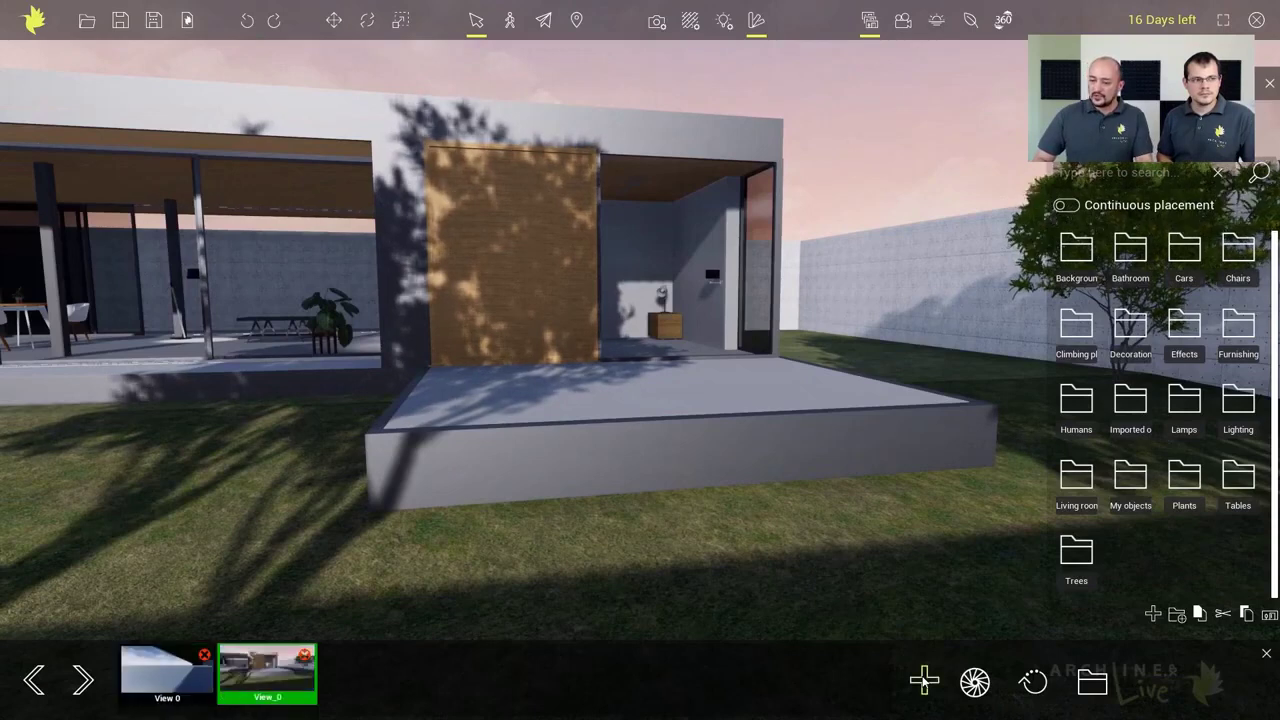
click(205, 656)
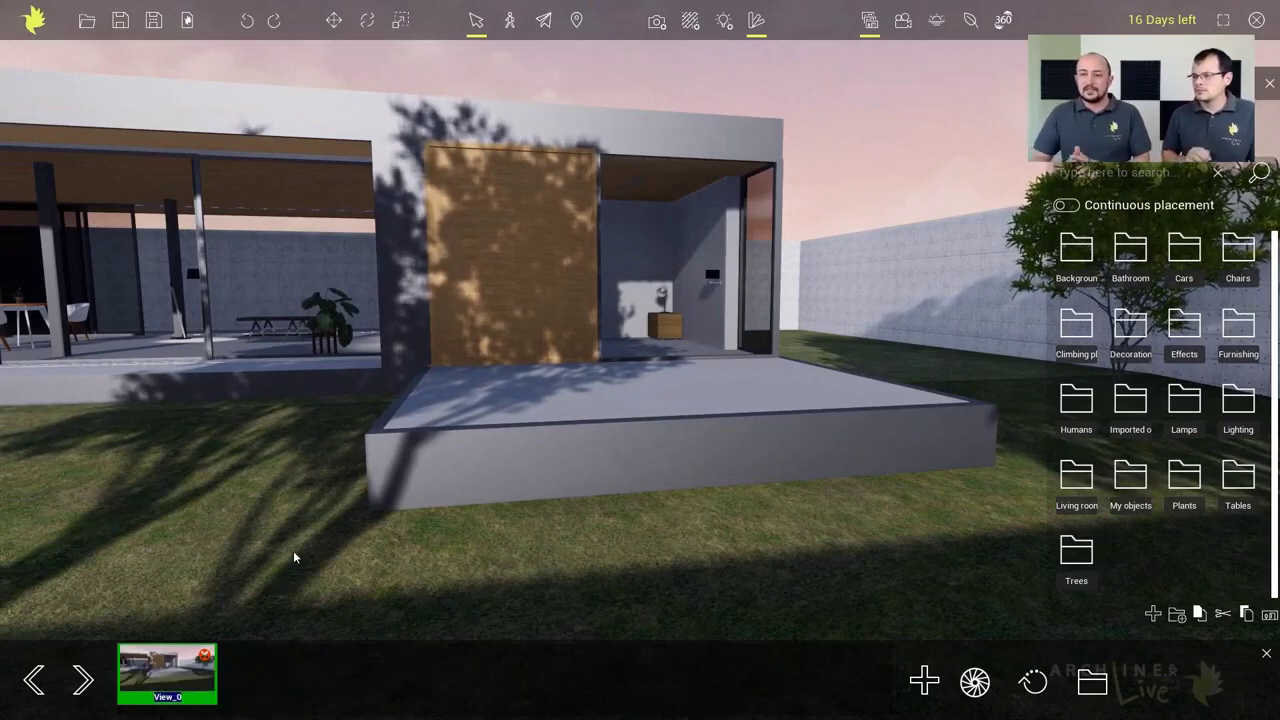
Step: Rename the saved terrace view as Terrace with hedges
text(Te)
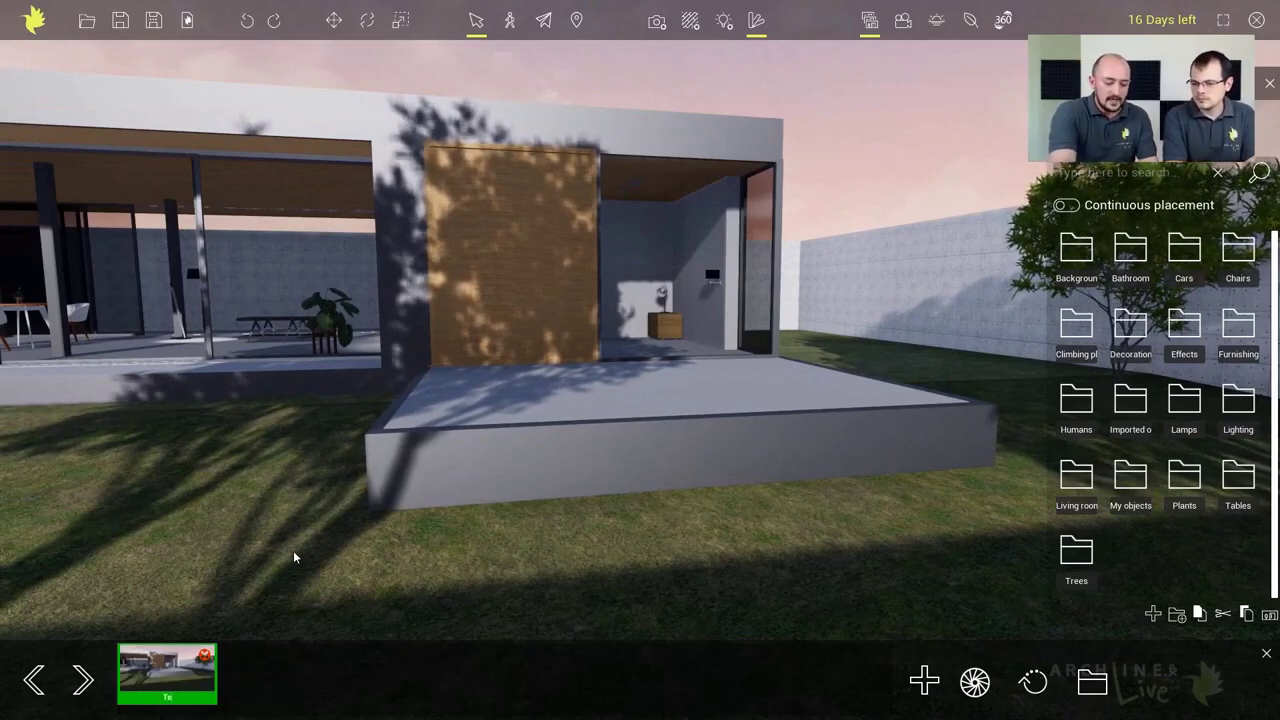
text(rrace wi)
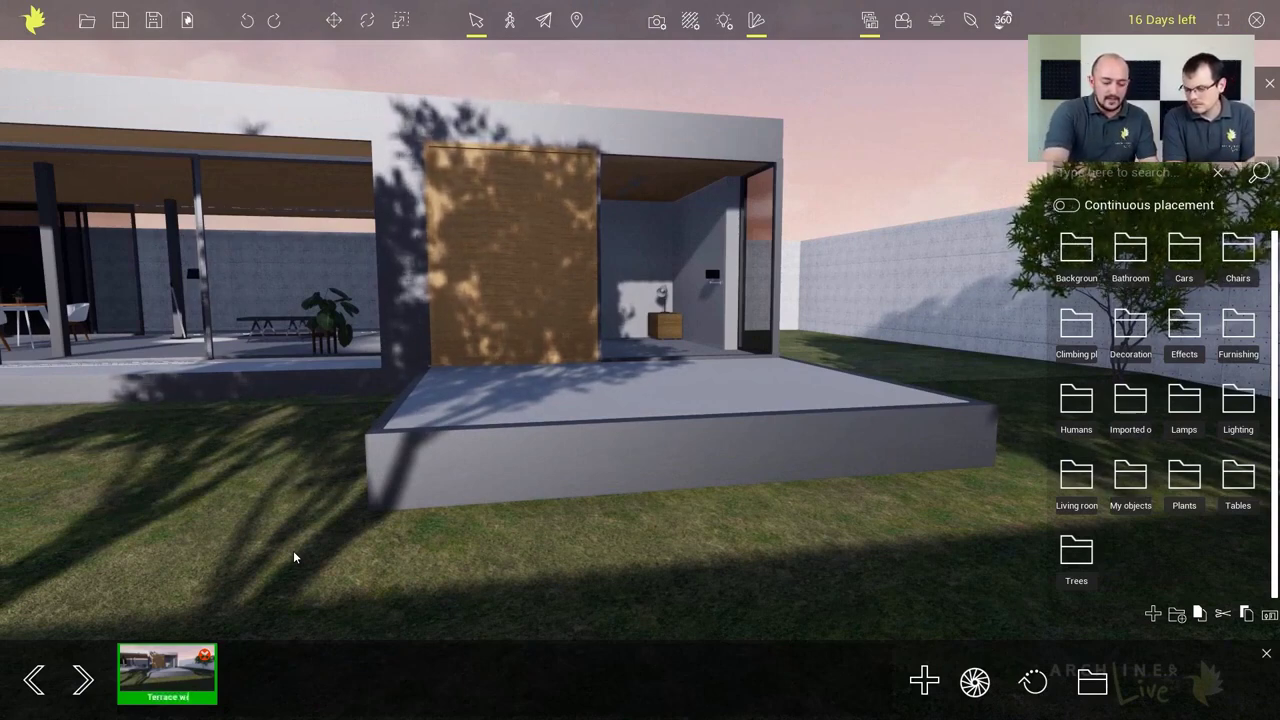
text(th)
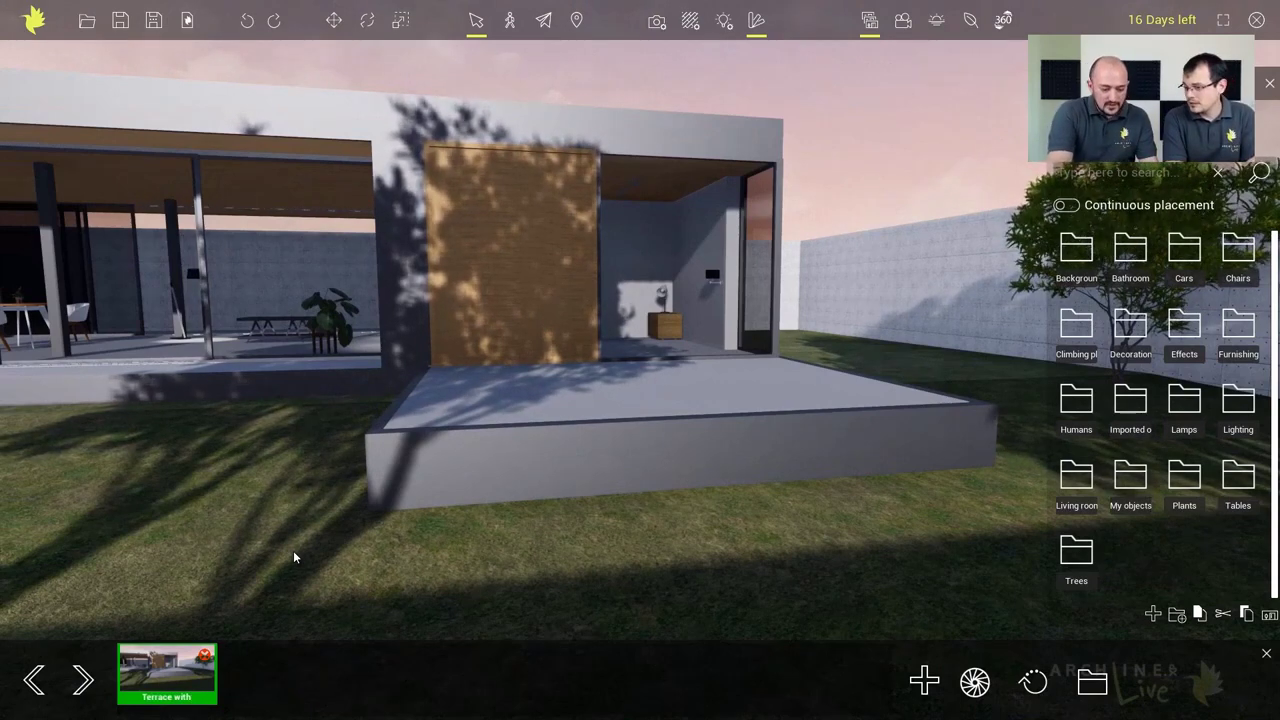
text( hed)
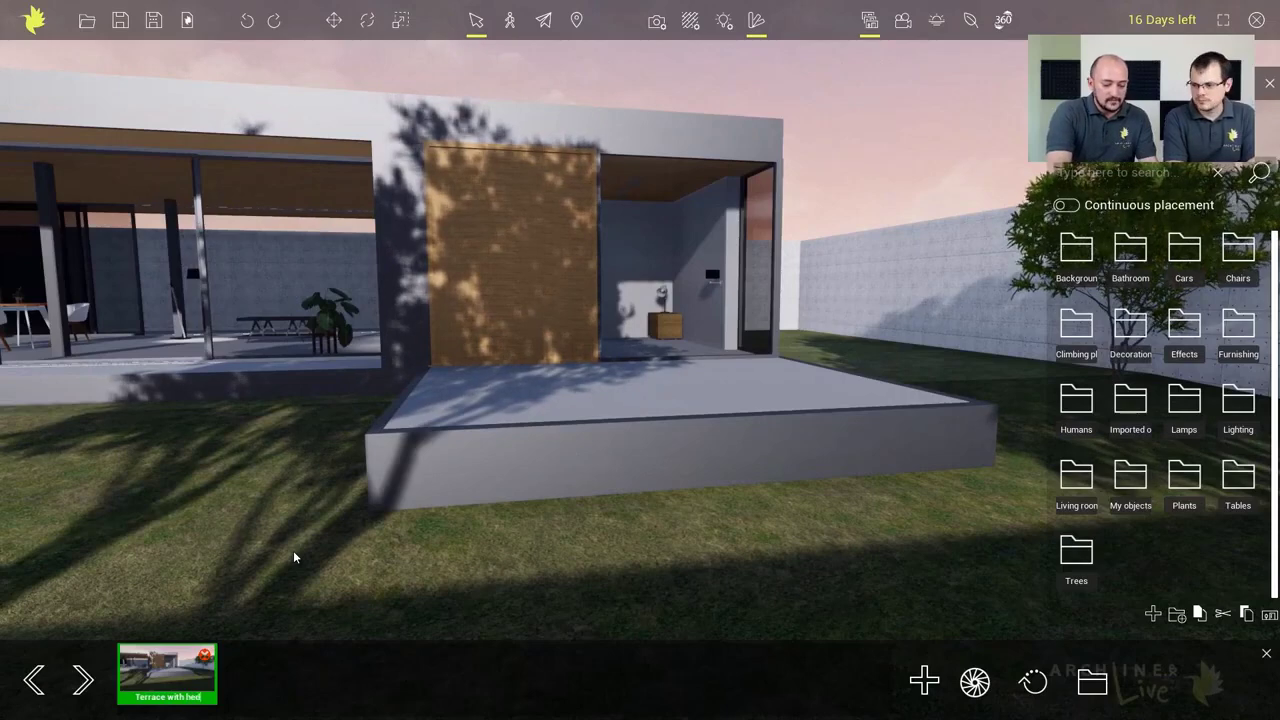
text(ges)
key(Return)
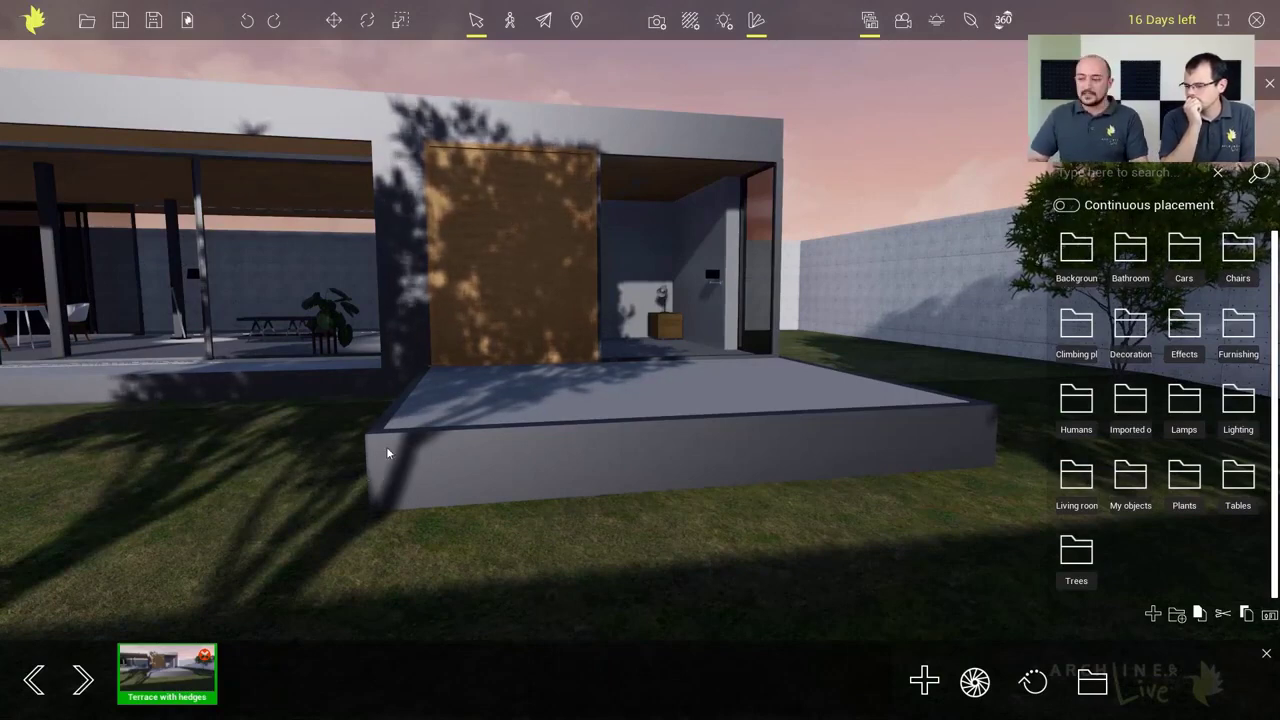
Step: Save a view looking obliquely along the glazed facade, with the entrance steps in front and the terrace behind
middle_drag(377, 444, 670, 444)
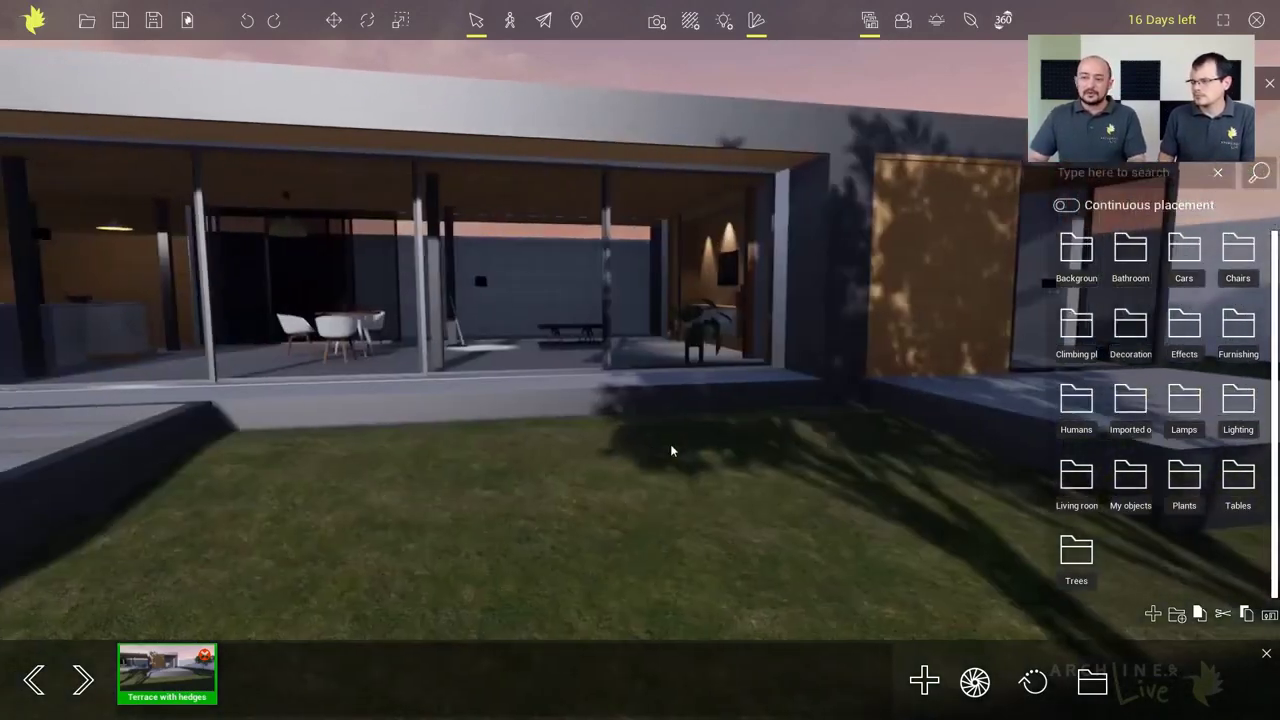
mouse_move(602, 437)
right_down()
mouse_move(620, 433)
mouse_move(595, 433)
right_up()
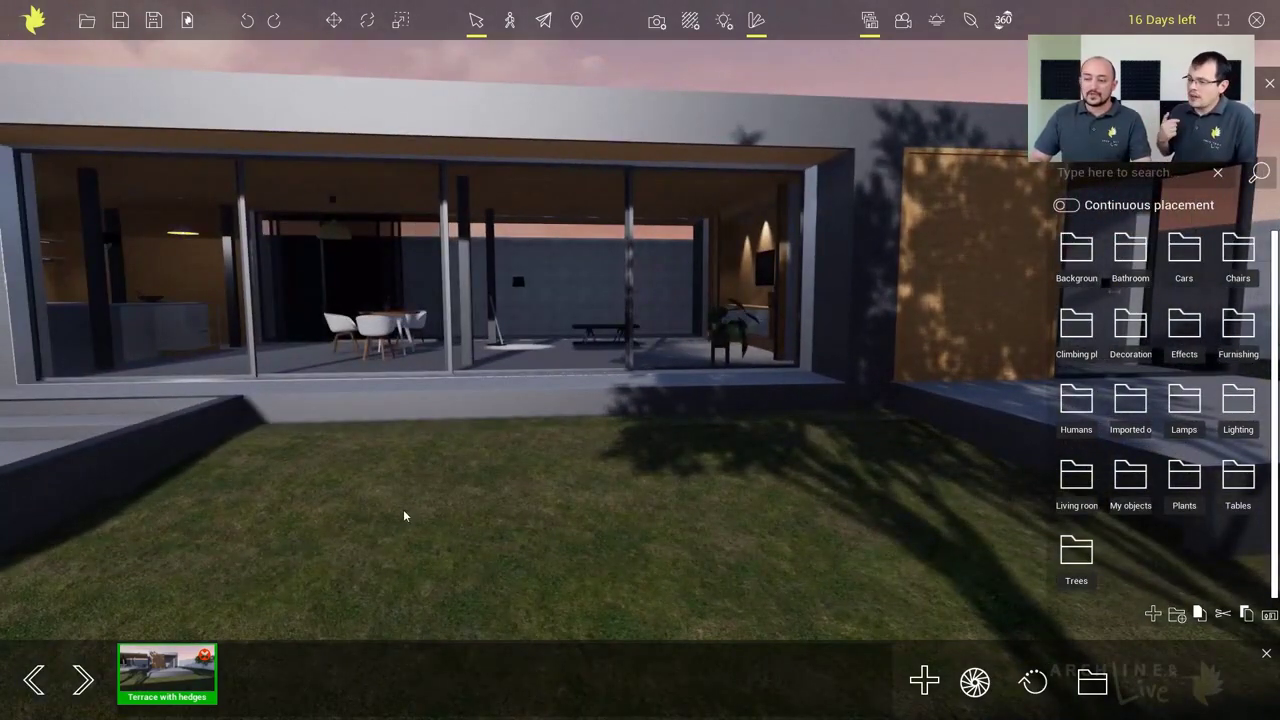
right_drag(314, 490, 814, 491)
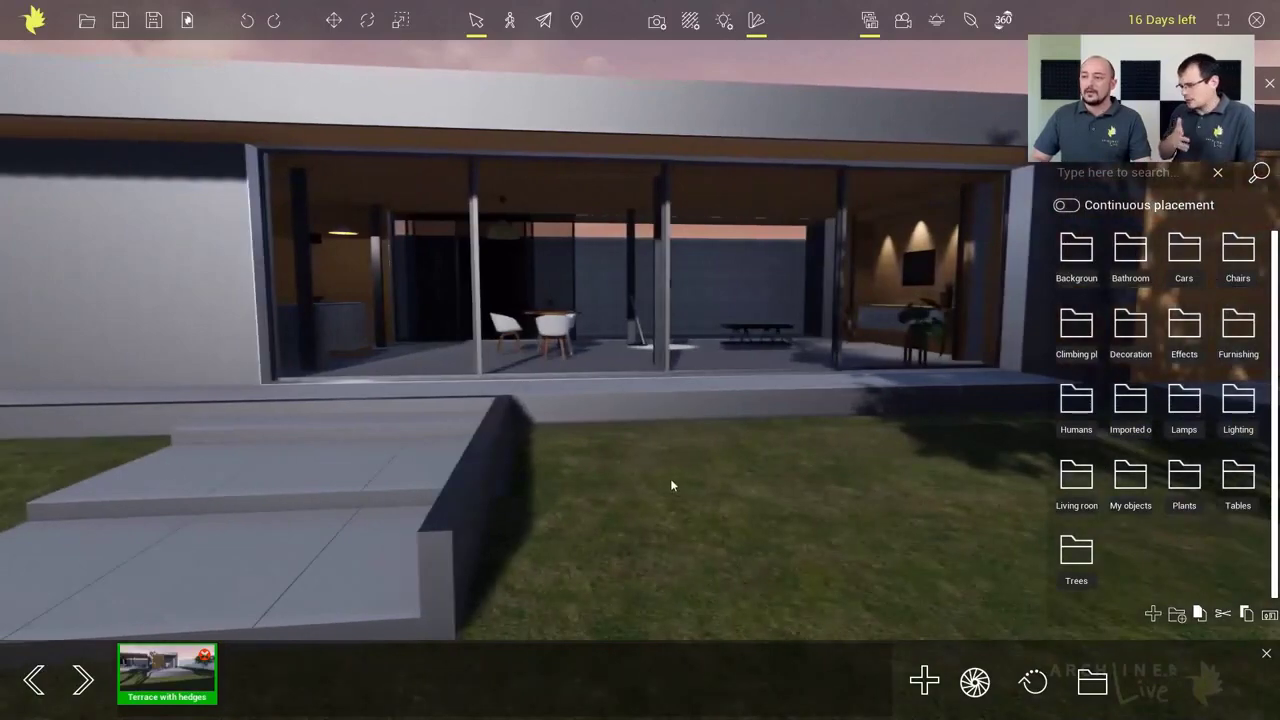
right_drag(590, 480, 556, 471)
right_drag(679, 486, 610, 475)
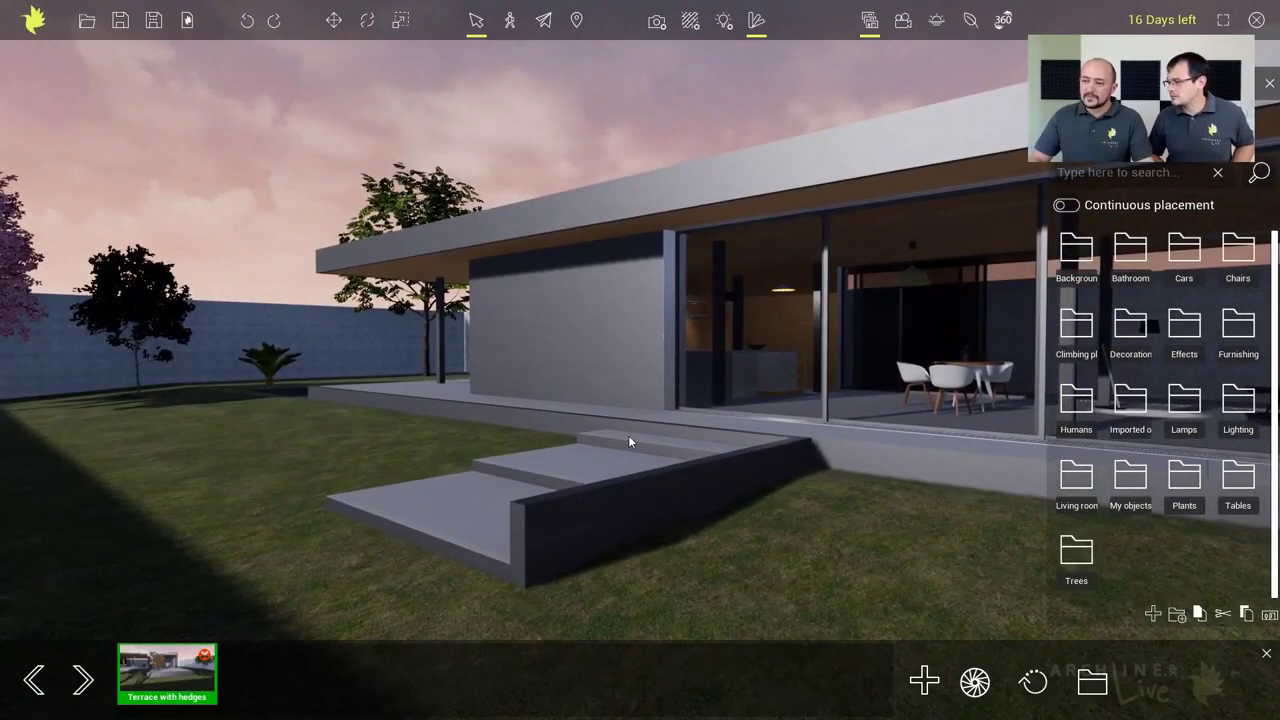
right_drag(628, 437, 600, 477)
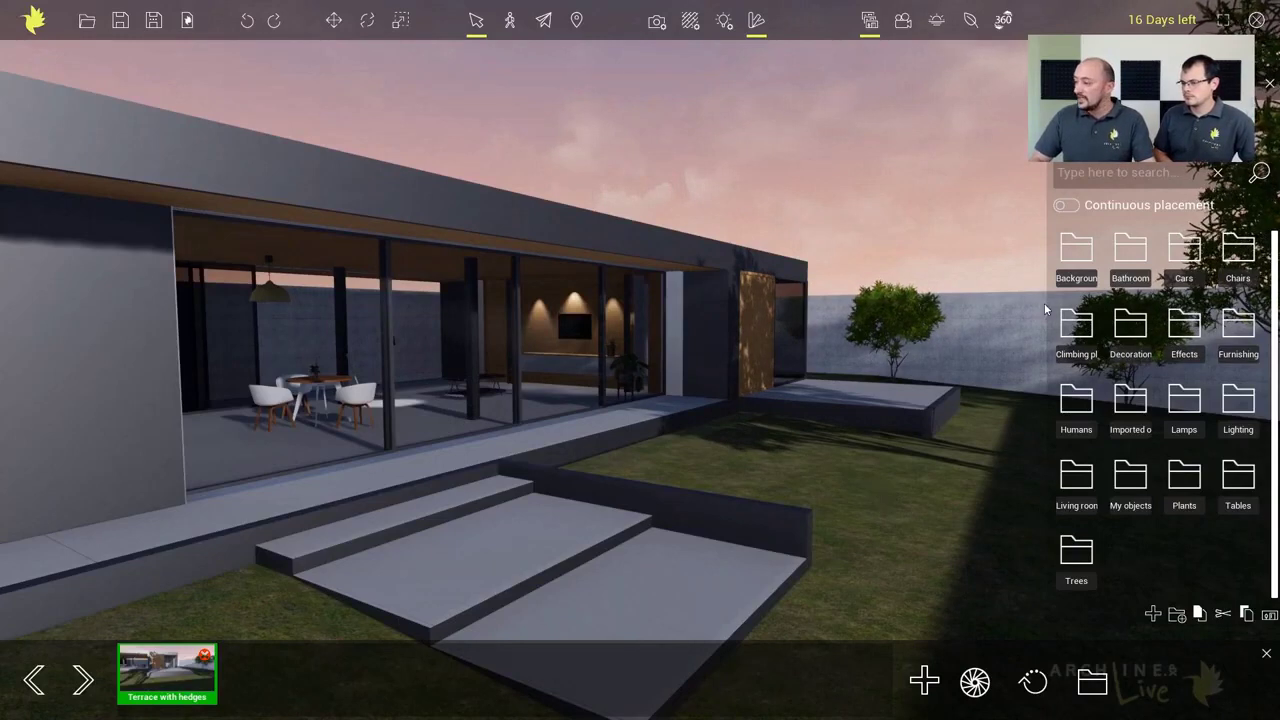
click(924, 681)
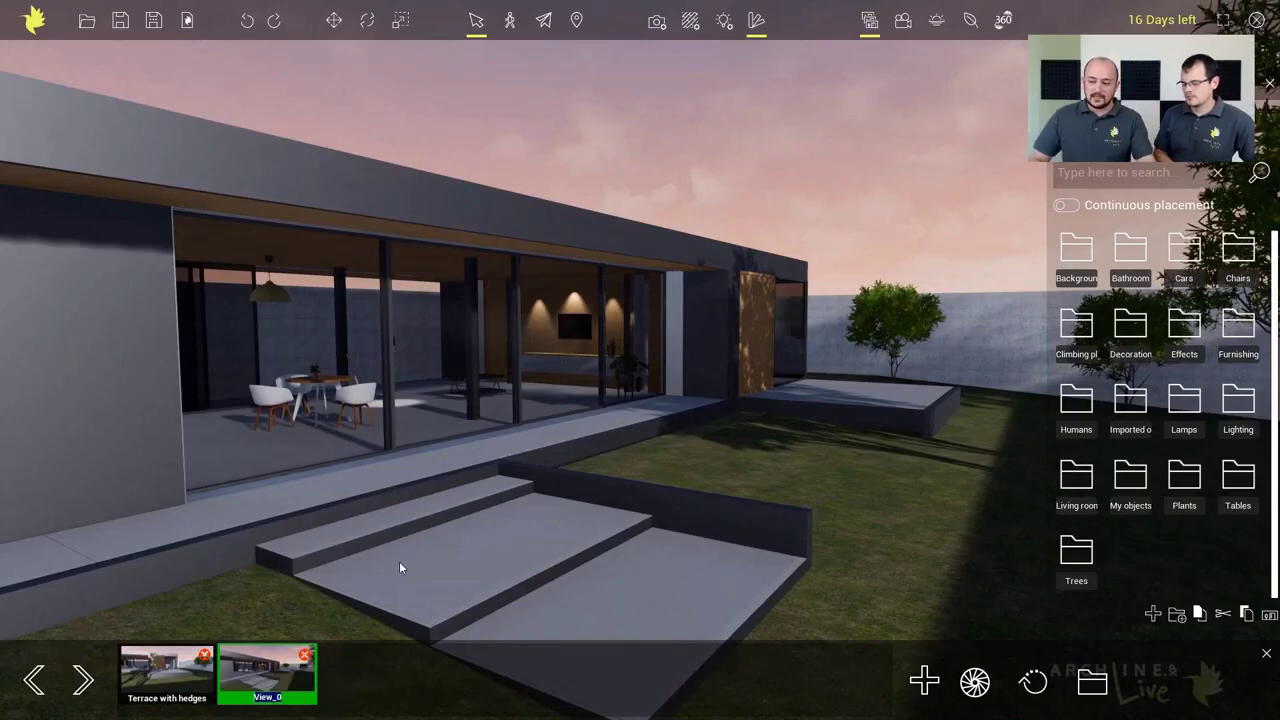
Step: Save an exterior view of the covered corner with the column and concrete fireplace wall, beside the dark driveway
right_drag(646, 525, 438, 505)
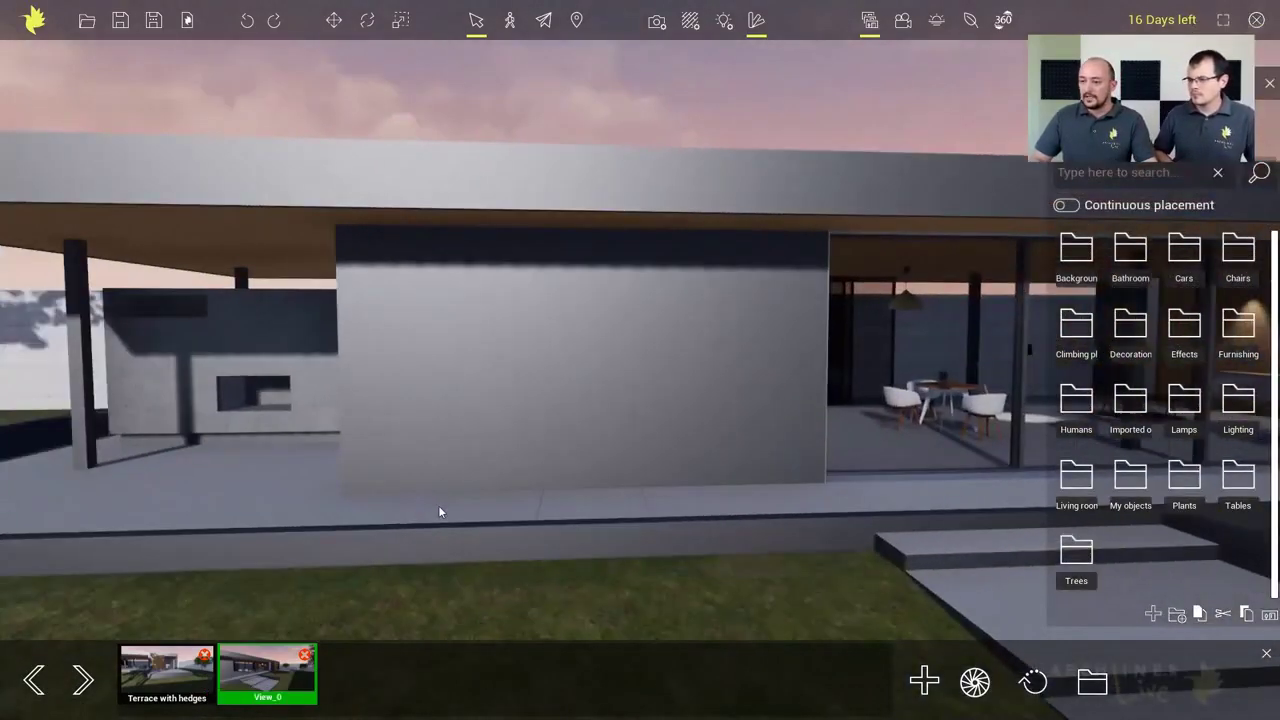
key(a)
key(a)
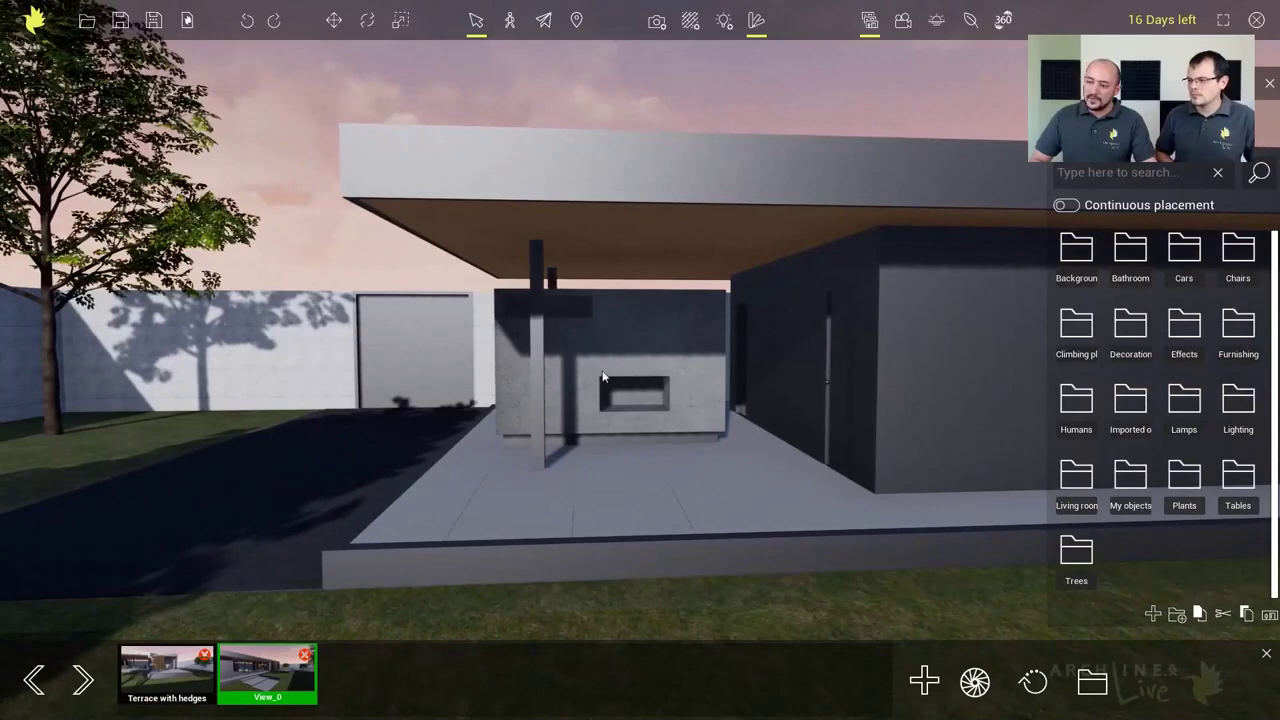
key(s)
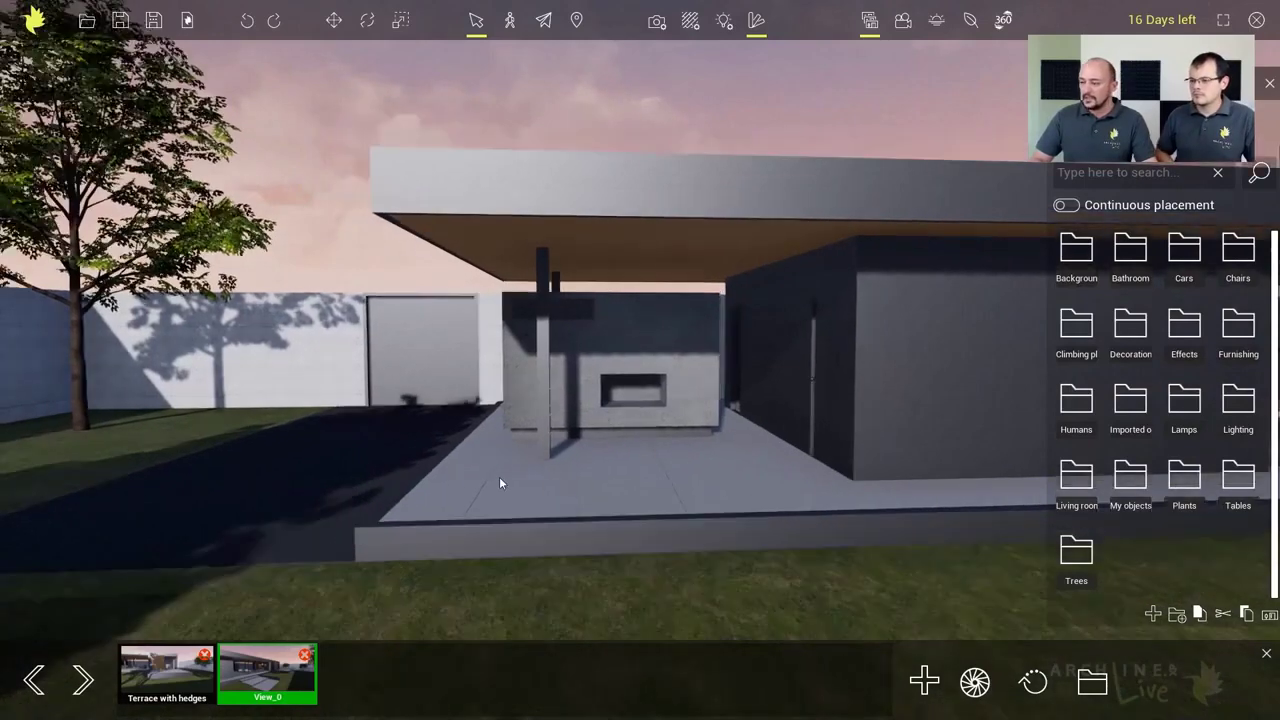
click(925, 683)
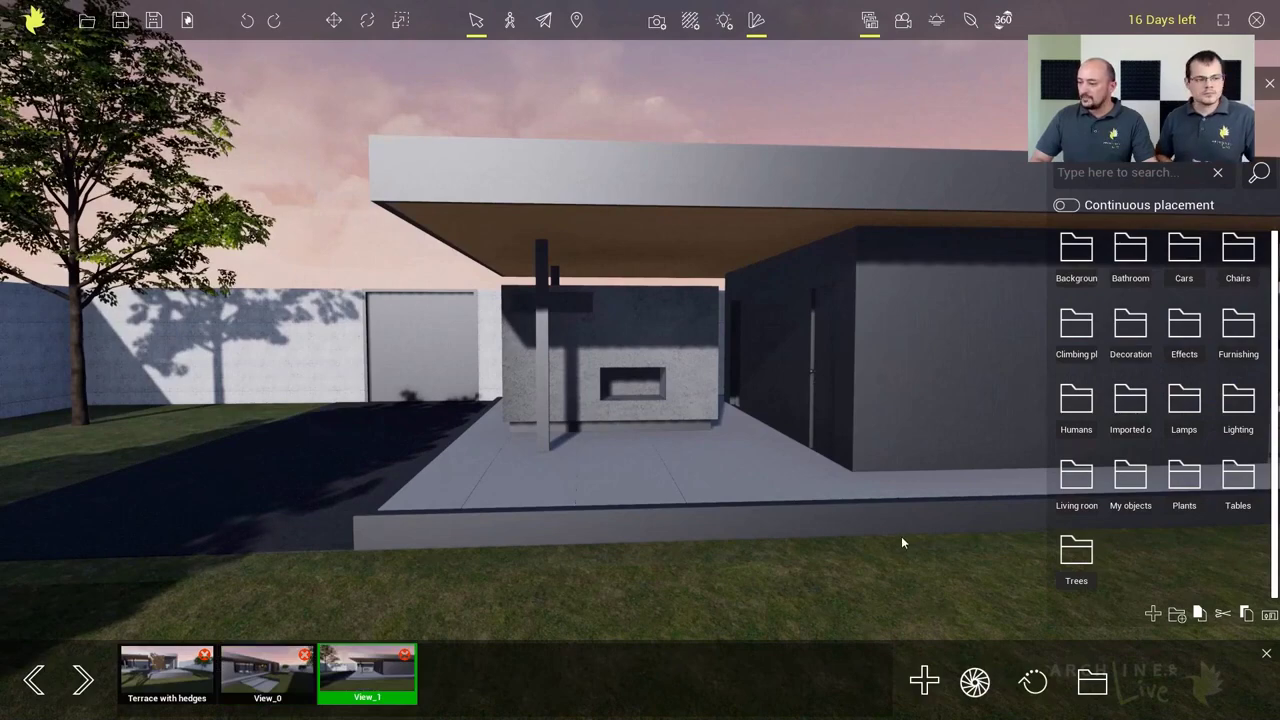
Step: Save an interior view from the round dining table towards the living room's wood-clad TV wall and coffee table
middle_drag(901, 540, 300, 498)
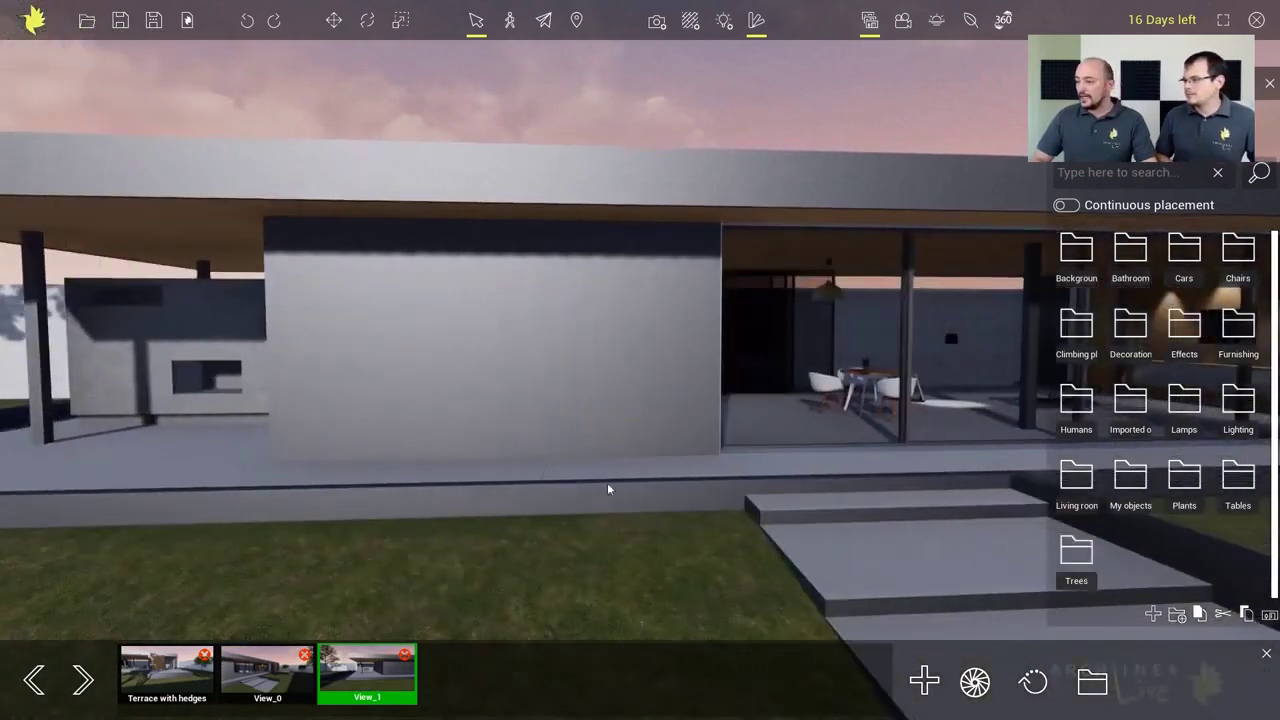
middle_drag(625, 484, 400, 468)
middle_drag(774, 457, 609, 430)
scroll(615, 390, up, 2)
scroll(622, 392, up, 8)
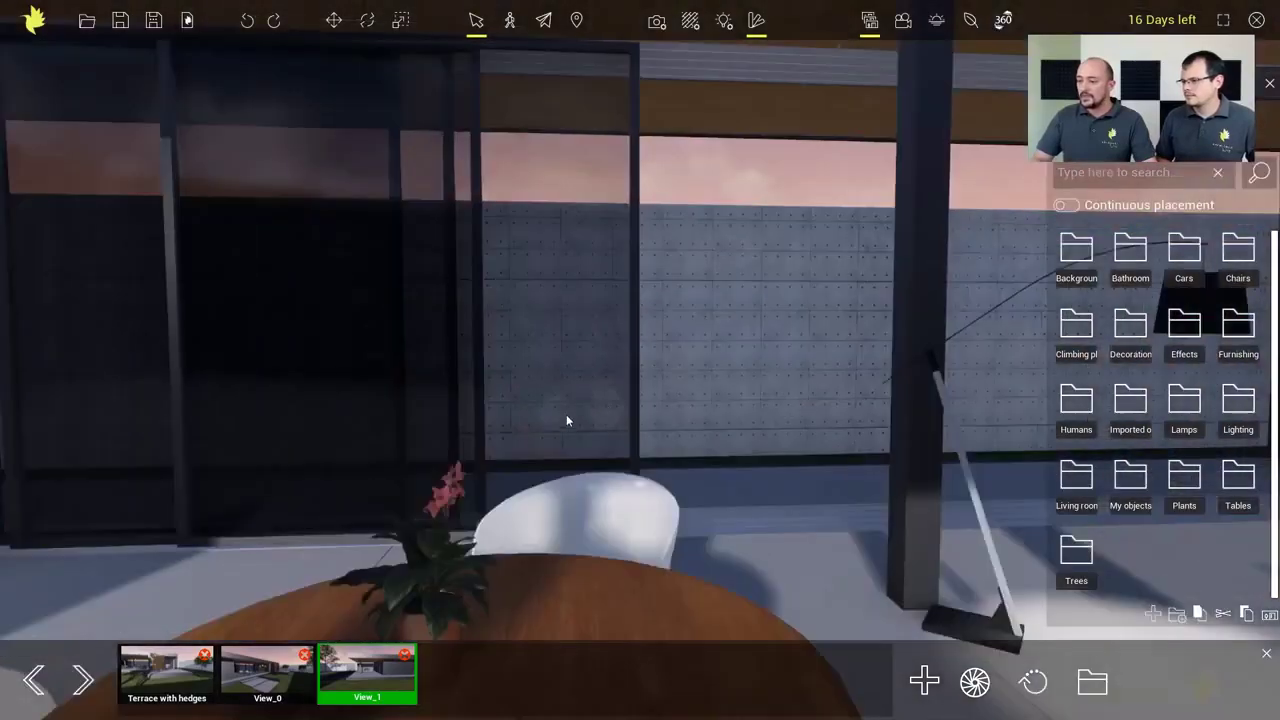
right_drag(567, 419, 808, 419)
scroll(802, 421, down, 2)
middle_drag(800, 415, 785, 431)
scroll(708, 505, down, 2)
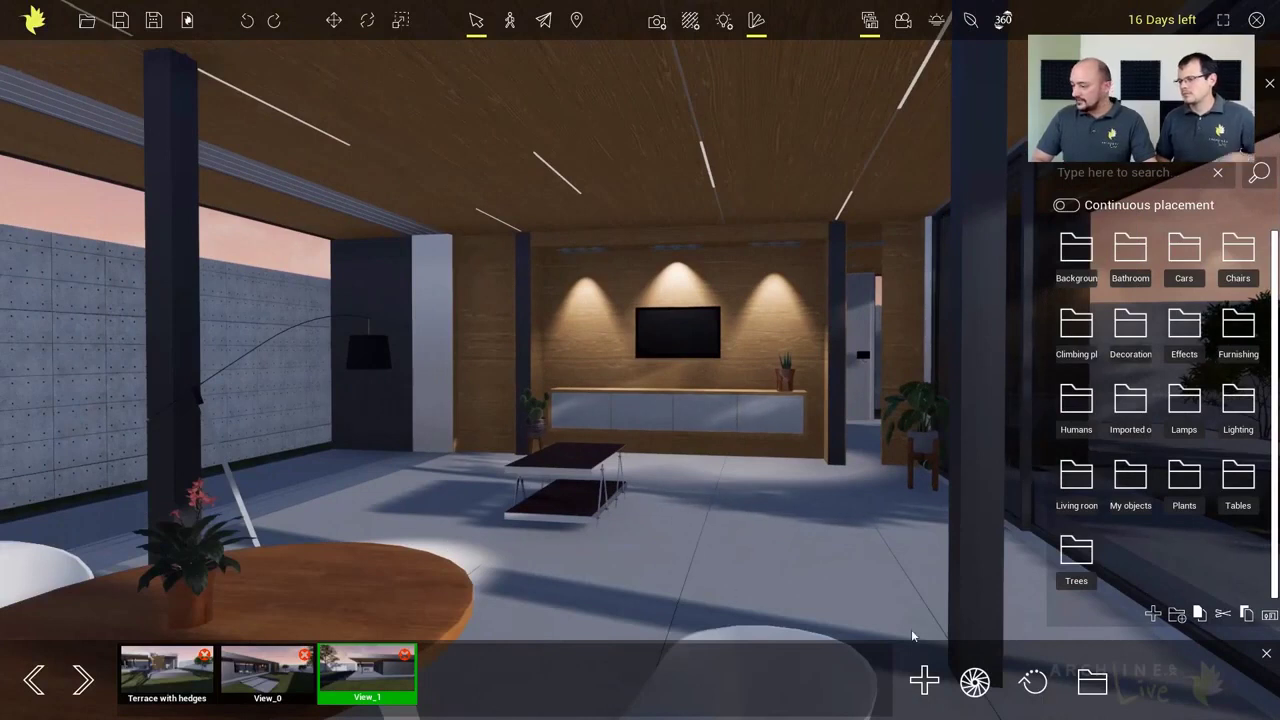
click(924, 681)
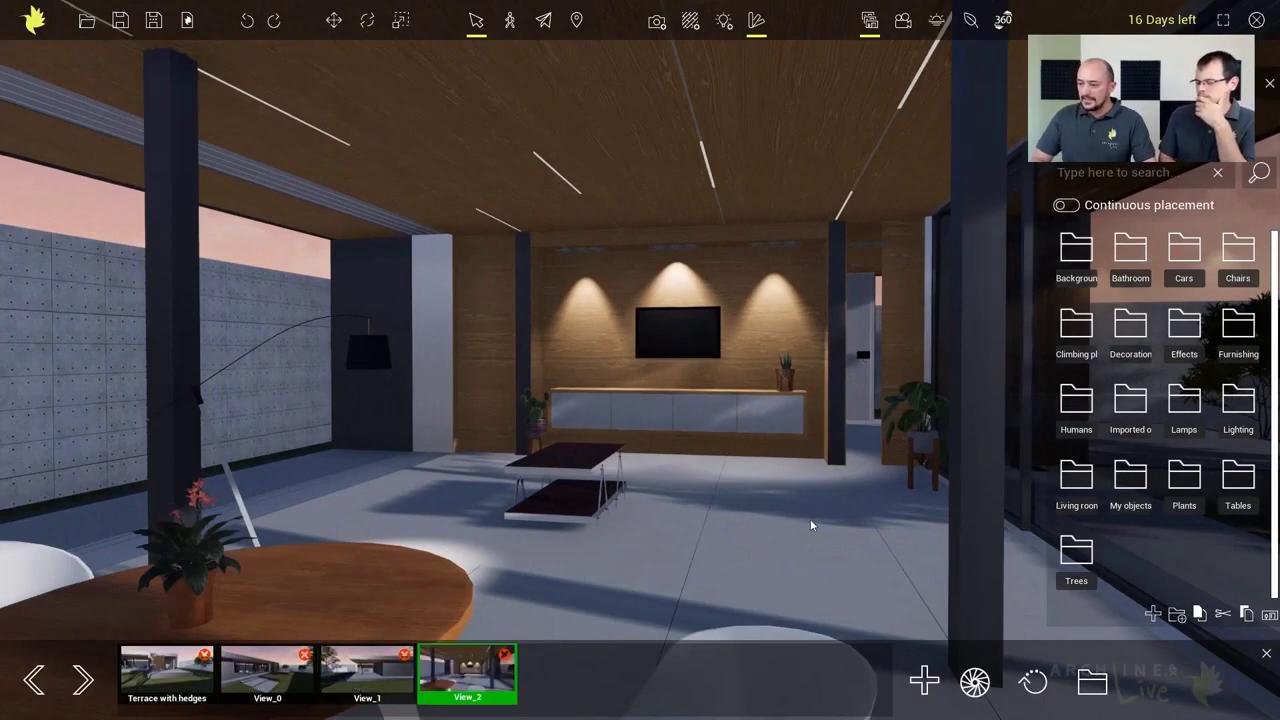
Step: Save an interior view with the round dining table and white chairs in front and the kitchen island behind
right_drag(761, 460, 385, 443)
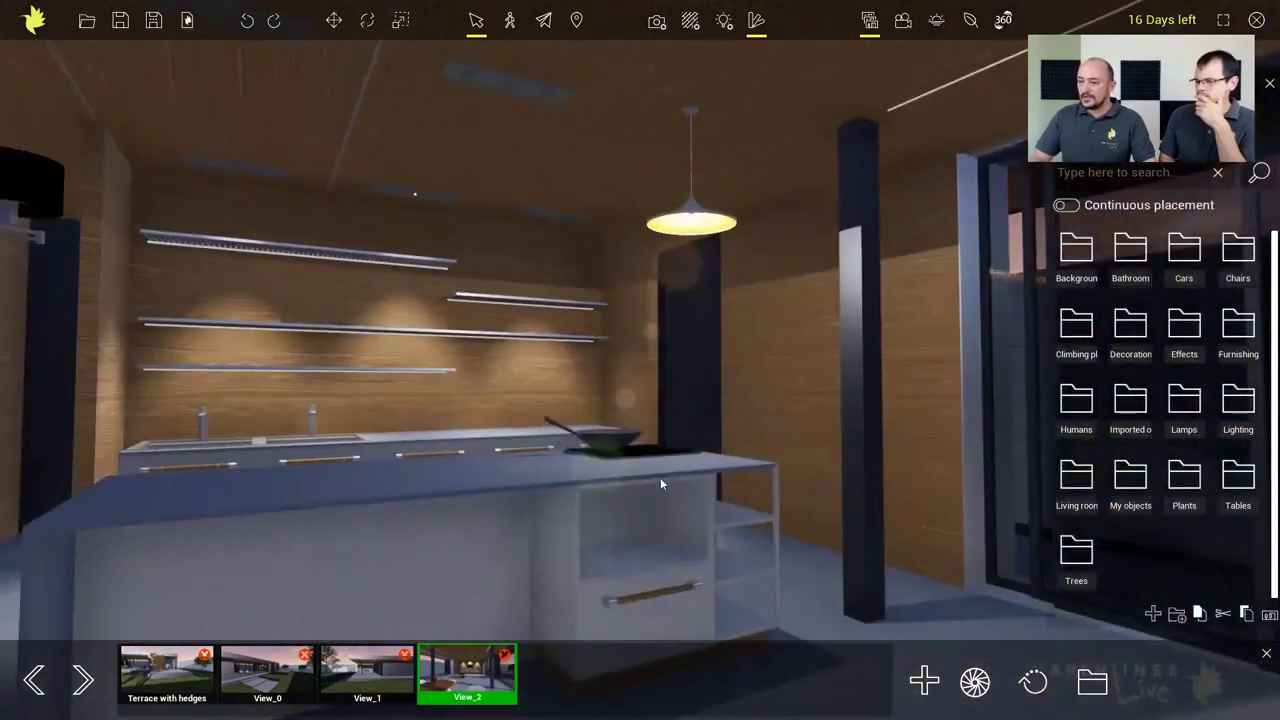
right_drag(660, 482, 571, 484)
scroll(574, 480, down, 4)
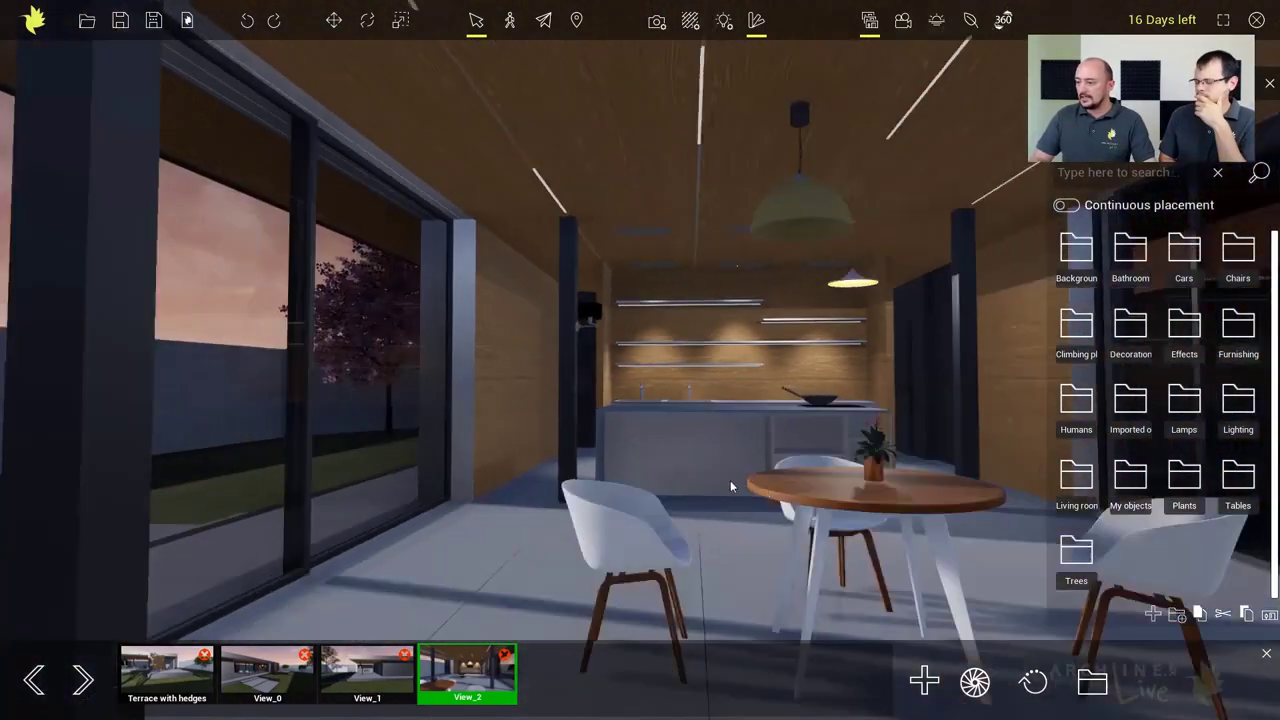
middle_drag(743, 488, 664, 501)
right_drag(664, 501, 728, 463)
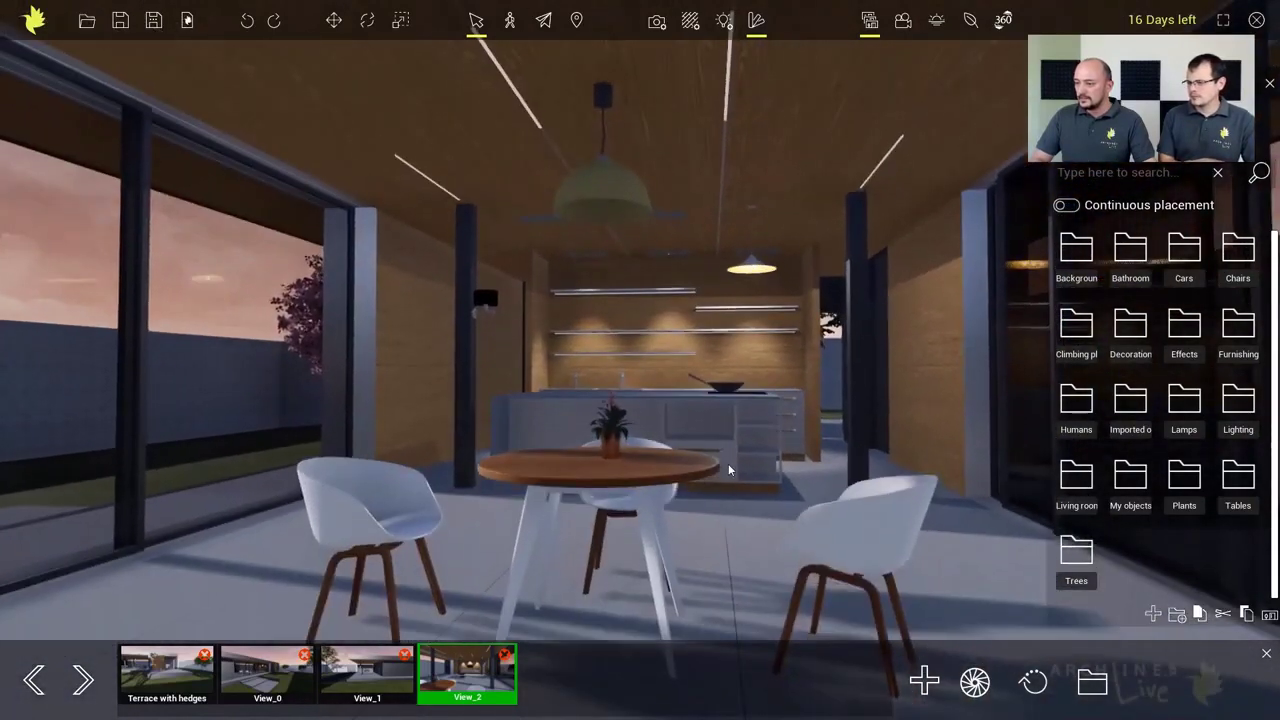
click(924, 680)
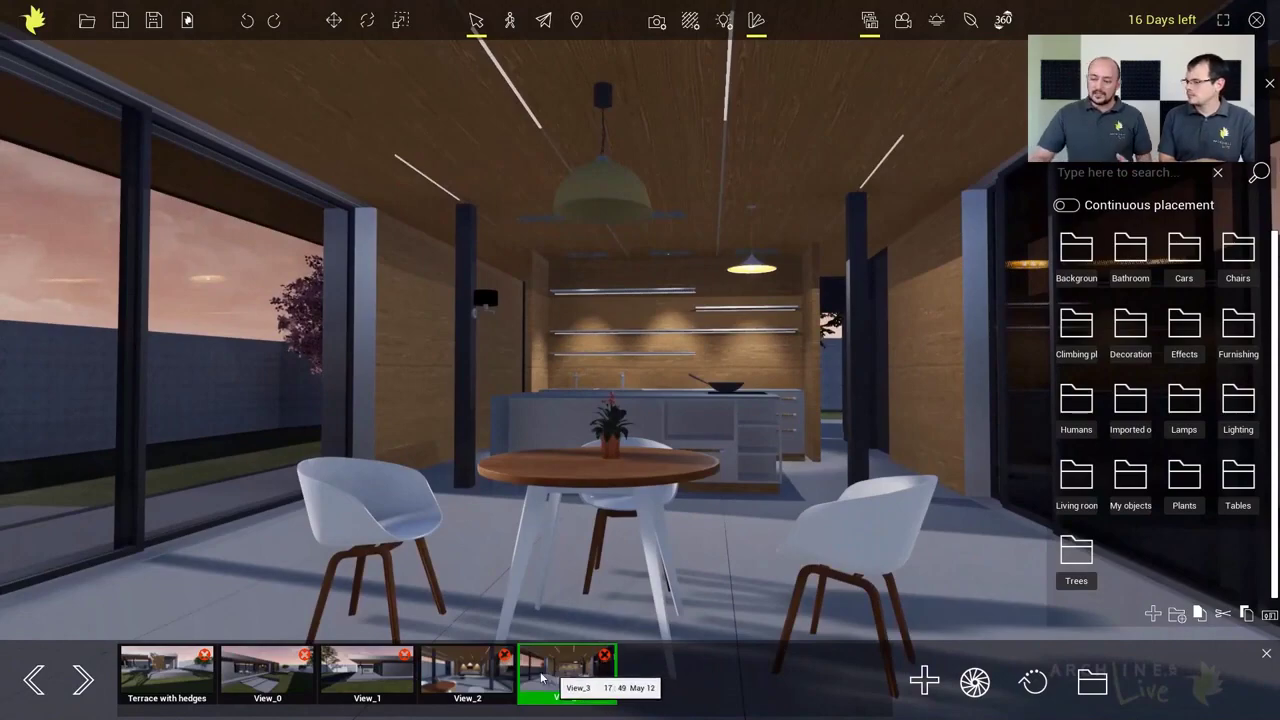
Step: Recall the saved living room, covered corner and entrance steps views one after another to check them
click(487, 671)
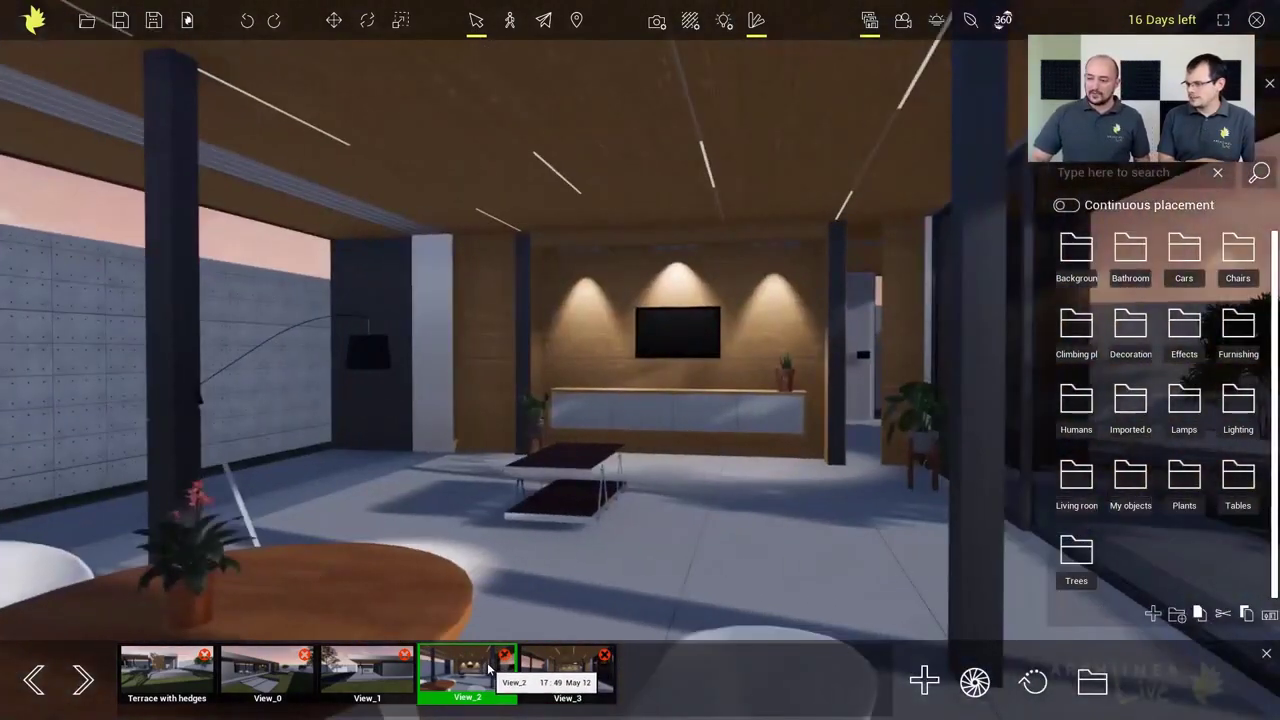
click(402, 670)
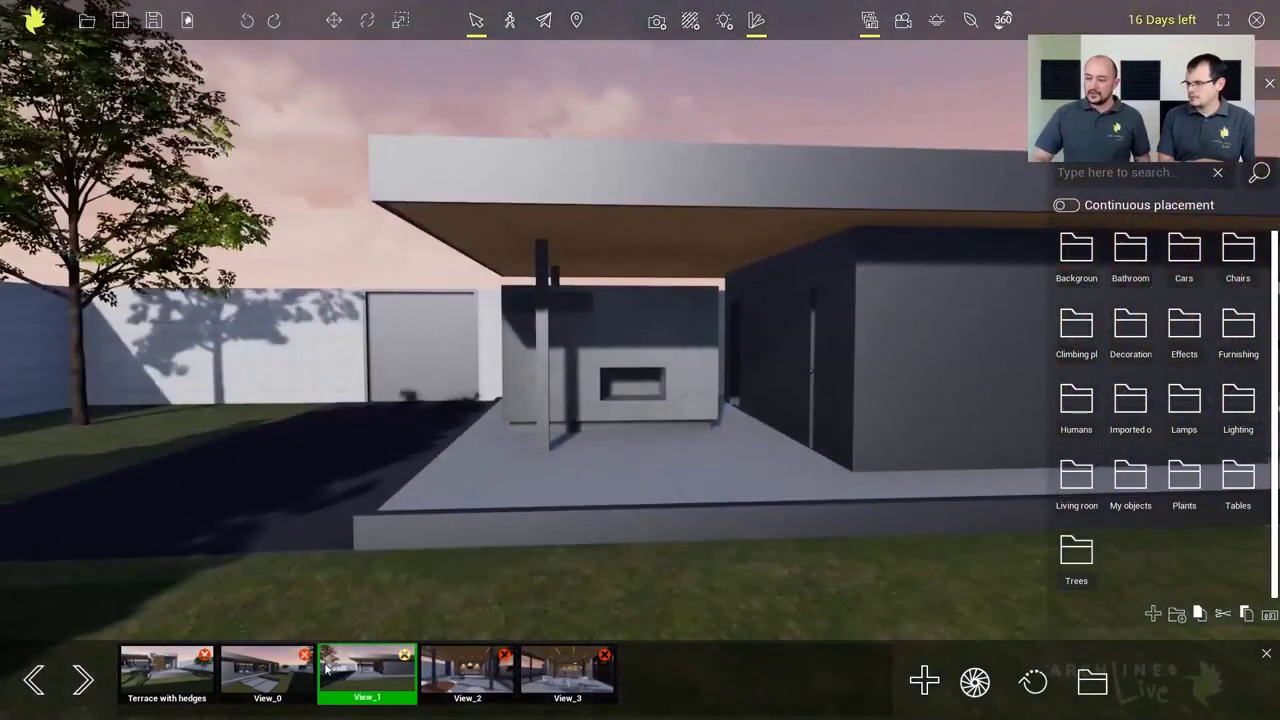
click(295, 670)
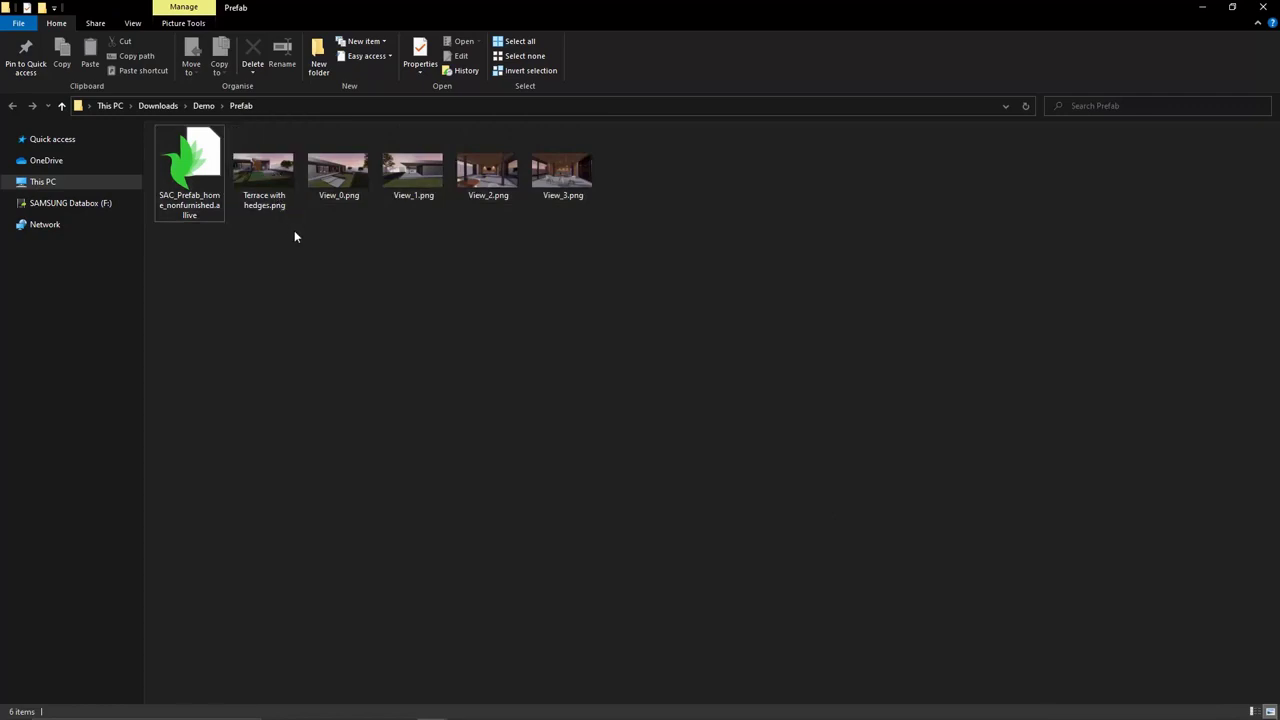
Step: Open Terrace with hedges.png from the Prefab folder in Photos and look through the next three exported view images
double_click(279, 183)
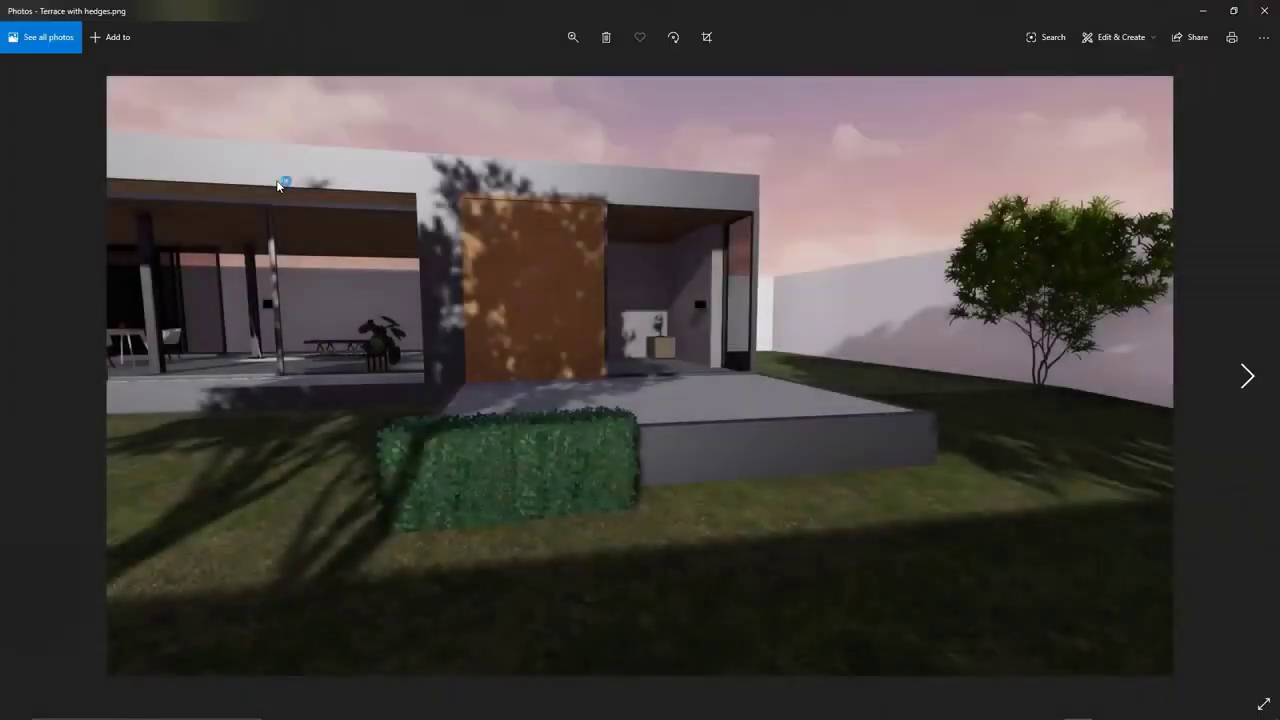
click(1247, 378)
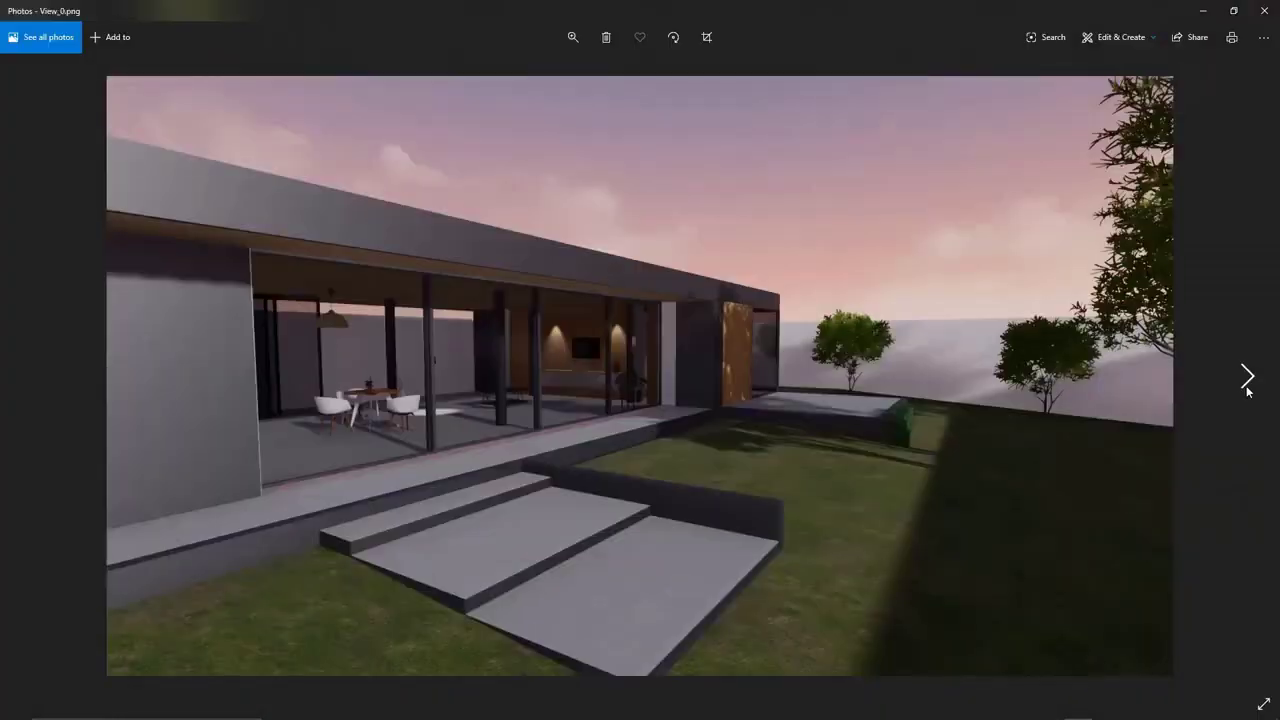
click(1247, 385)
click(1247, 385)
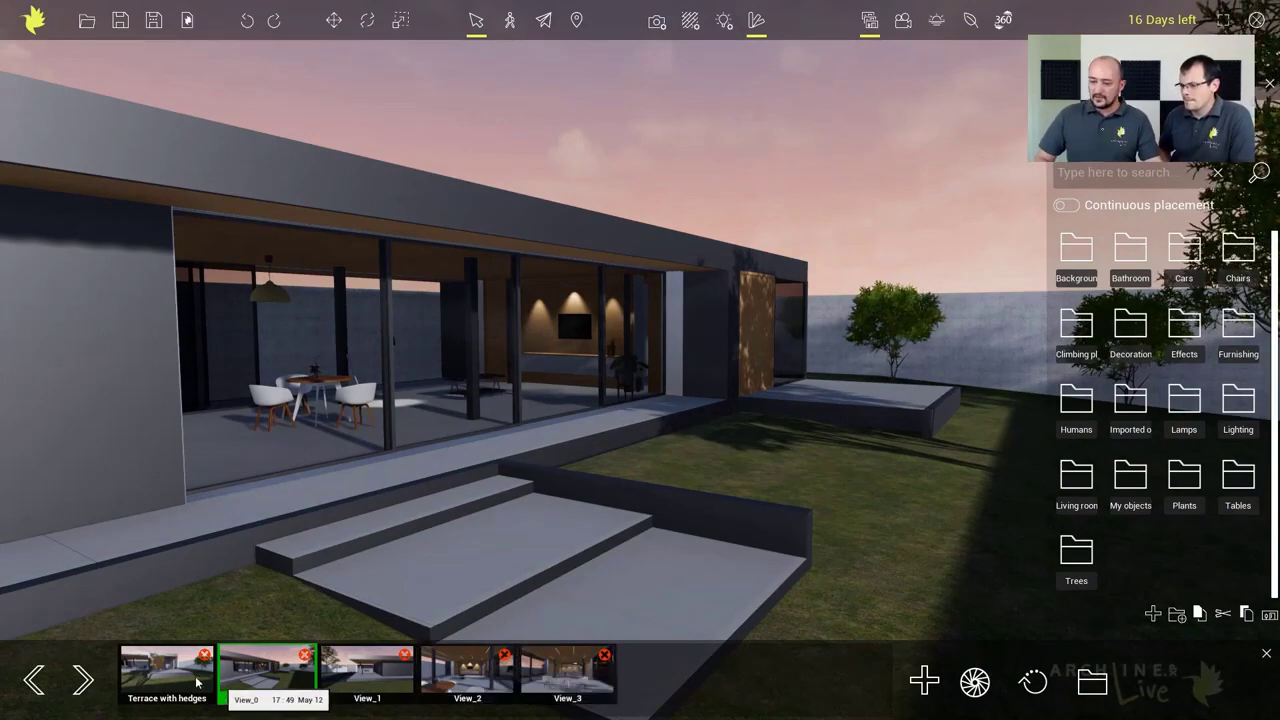
Step: Recall the Terrace with hedges view and place Hedges from the Plants library on the lawn in front of the raised terrace
click(167, 670)
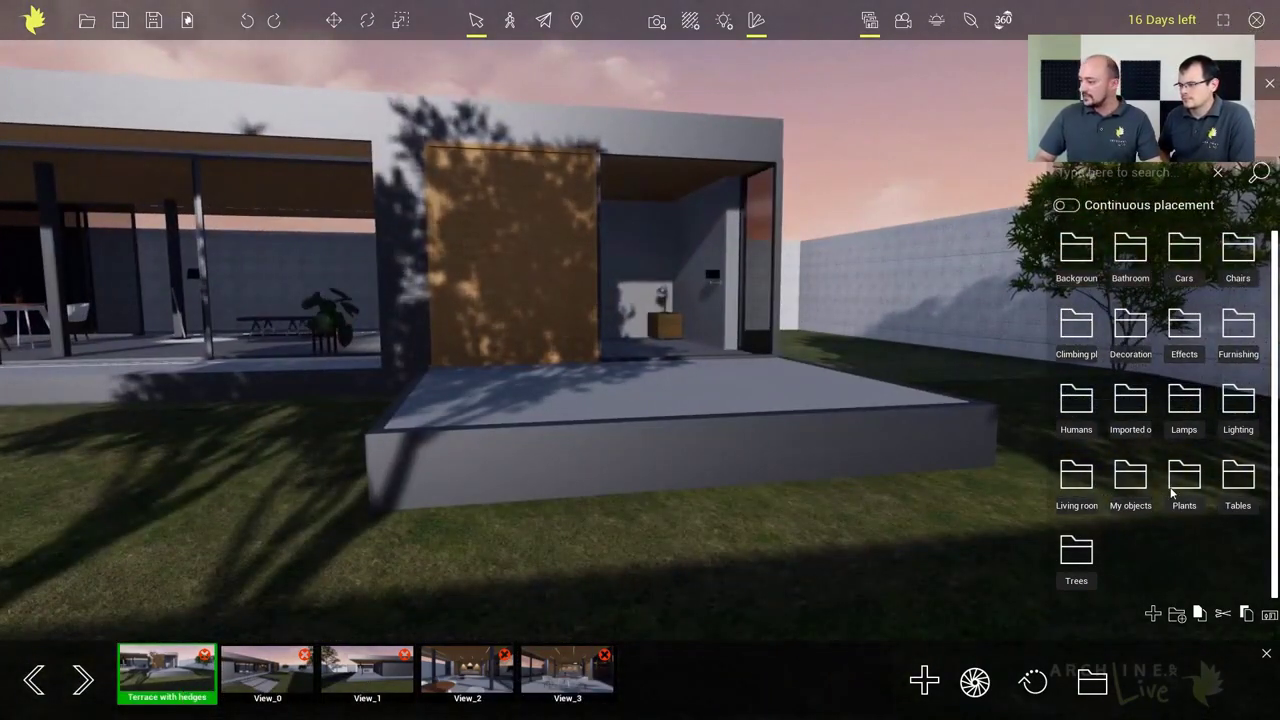
click(1186, 486)
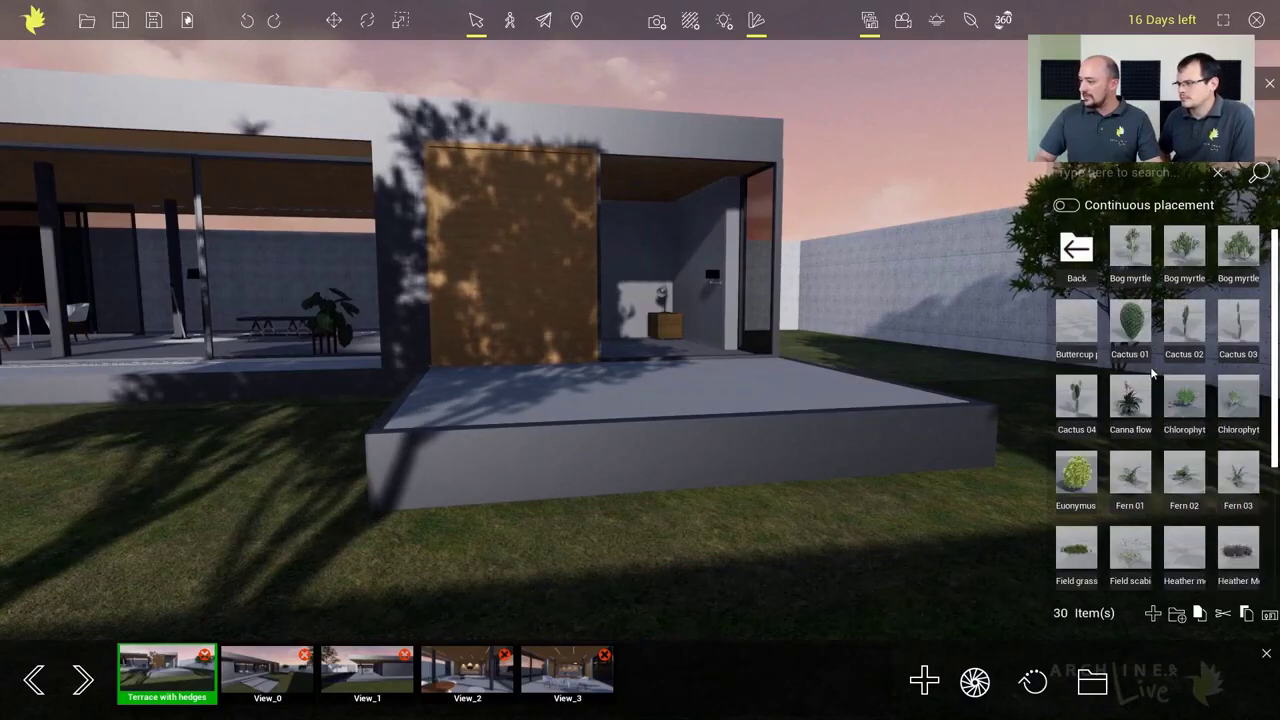
scroll(1140, 420, down, 3)
mouse_move(1087, 507)
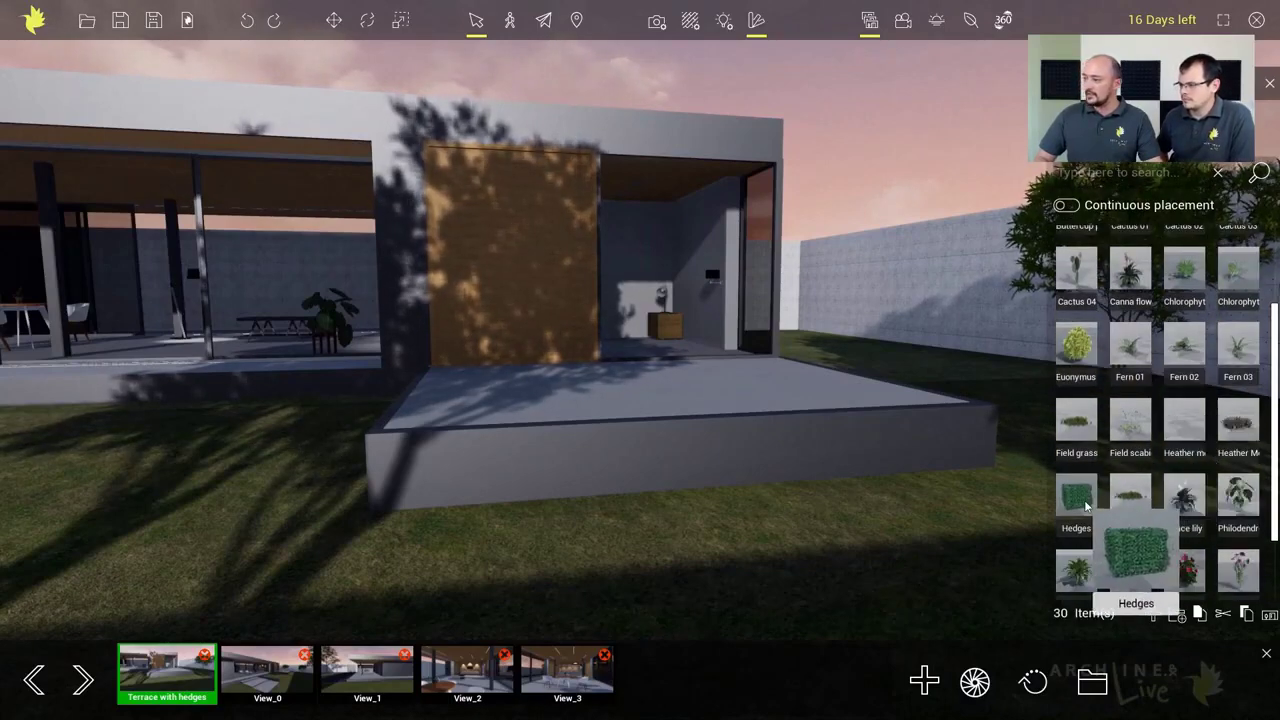
drag(1087, 507, 492, 518)
middle_drag(550, 488, 762, 490)
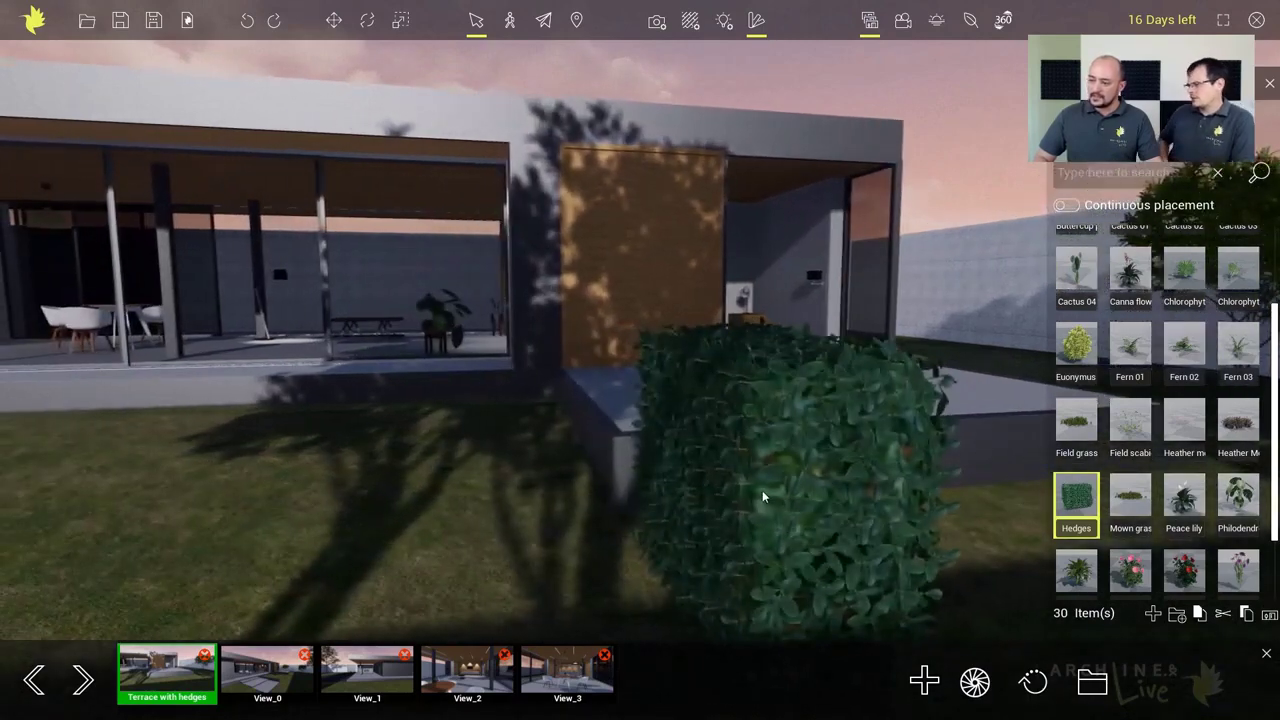
Step: Rotate the hedge so its long side runs parallel to the terrace's front edge, and scale it down uniformly
click(763, 500)
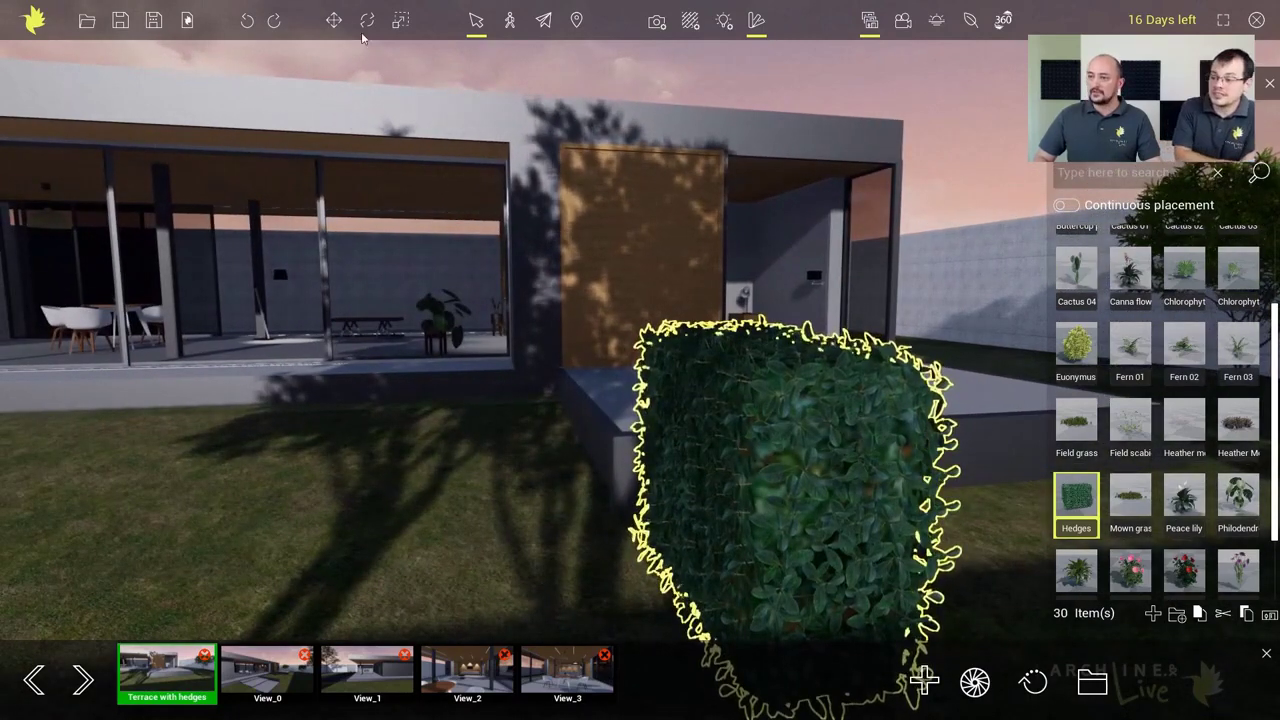
click(367, 20)
drag(770, 490, 801, 498)
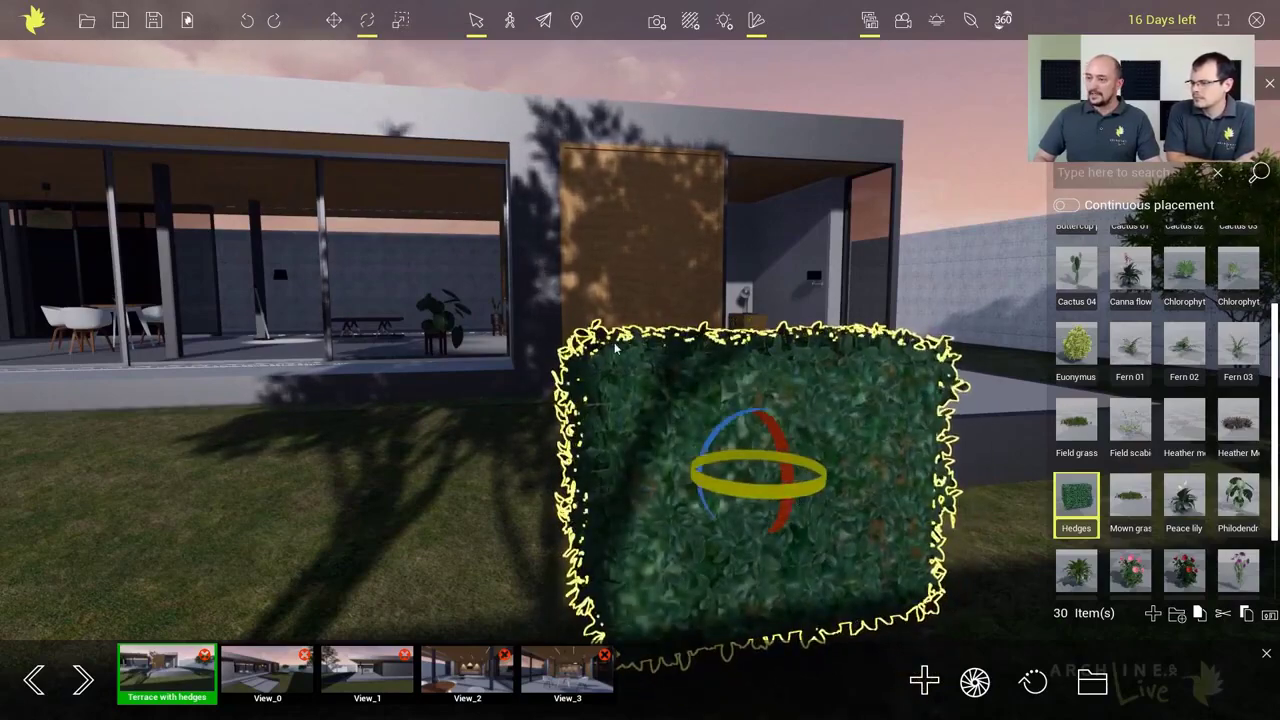
click(400, 20)
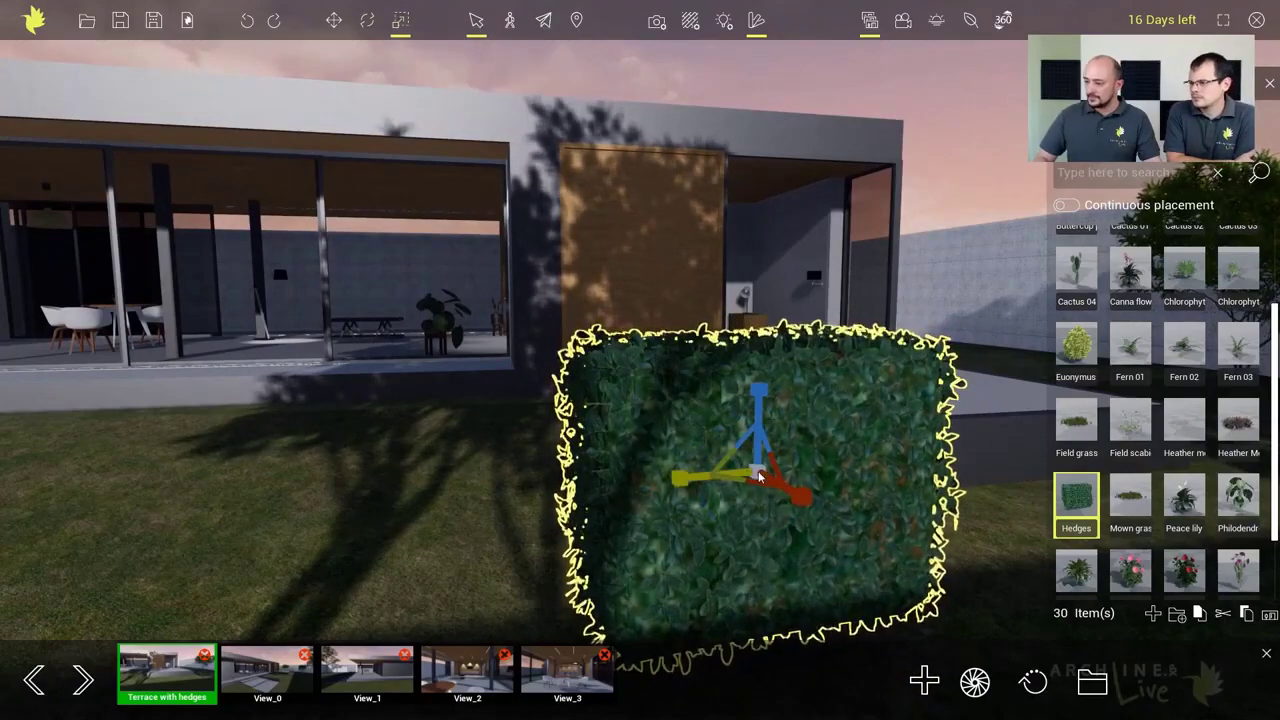
drag(750, 478, 715, 460)
Step: Lower the hedge to lawn level and move it close against the front edge of the raised terrace
click(334, 20)
middle_drag(857, 491, 620, 527)
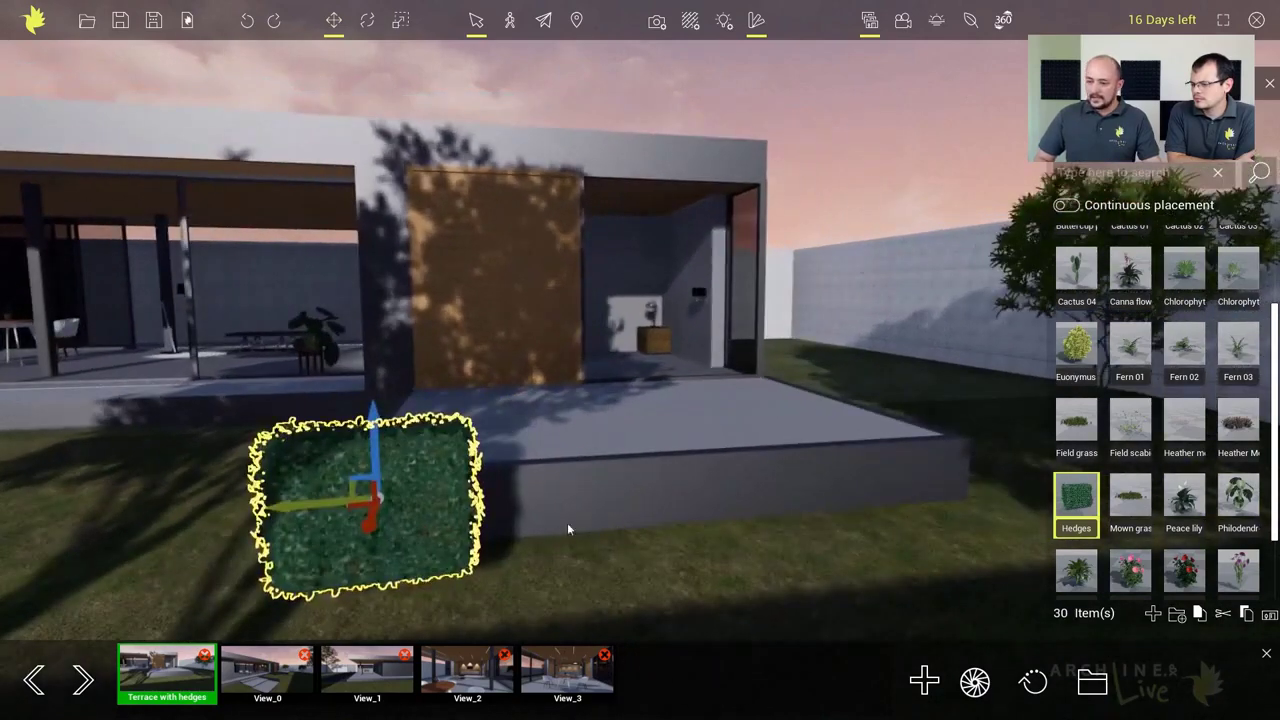
click(505, 530)
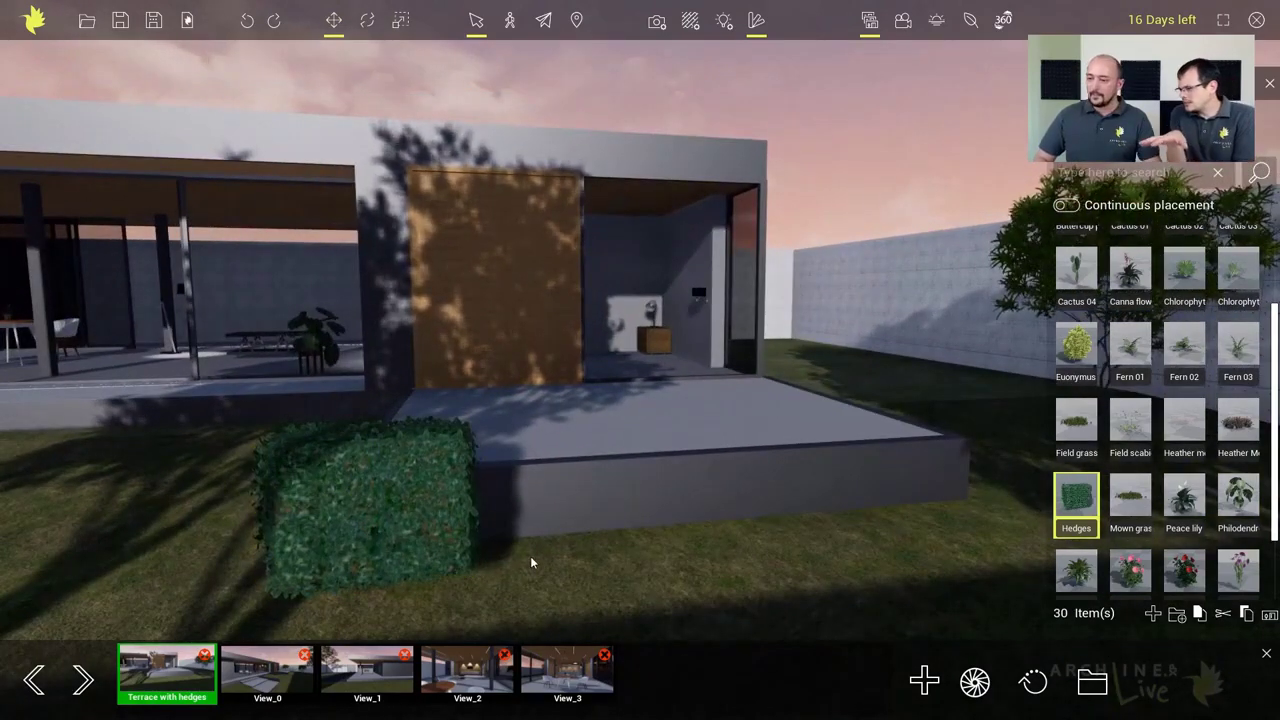
click(429, 518)
drag(375, 464, 376, 530)
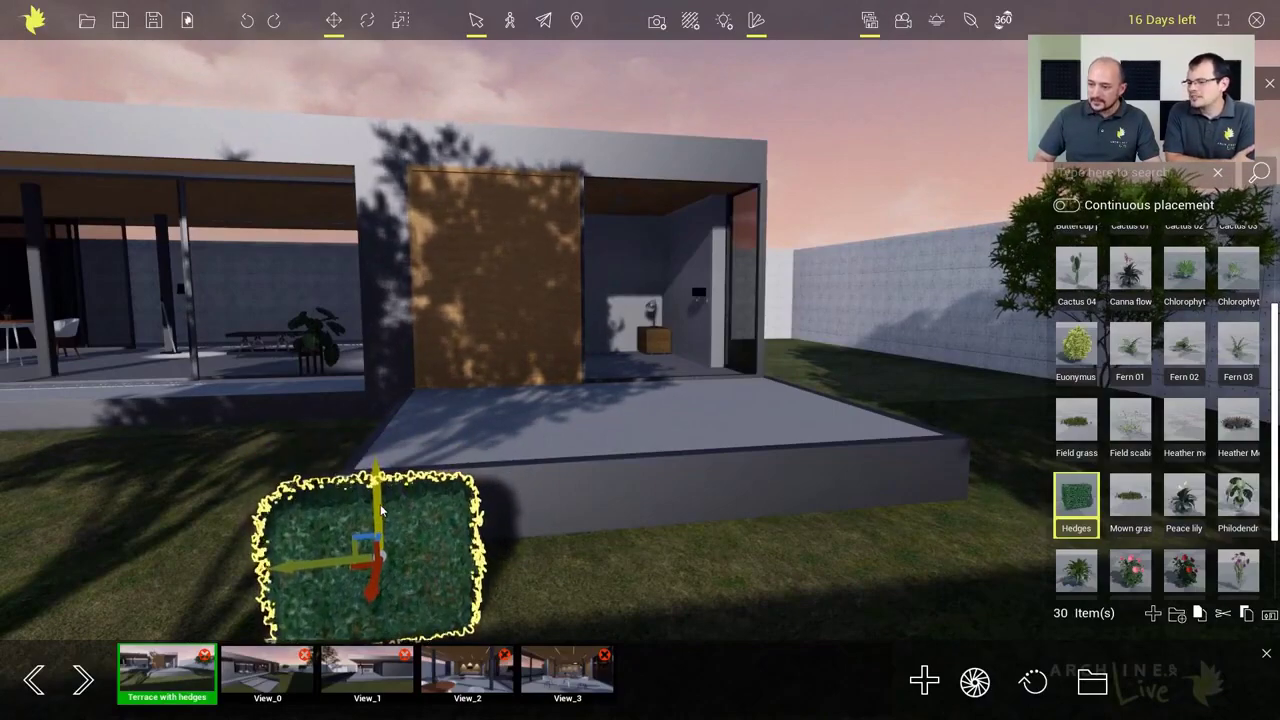
click(545, 570)
right_drag(535, 561, 621, 525)
click(622, 523)
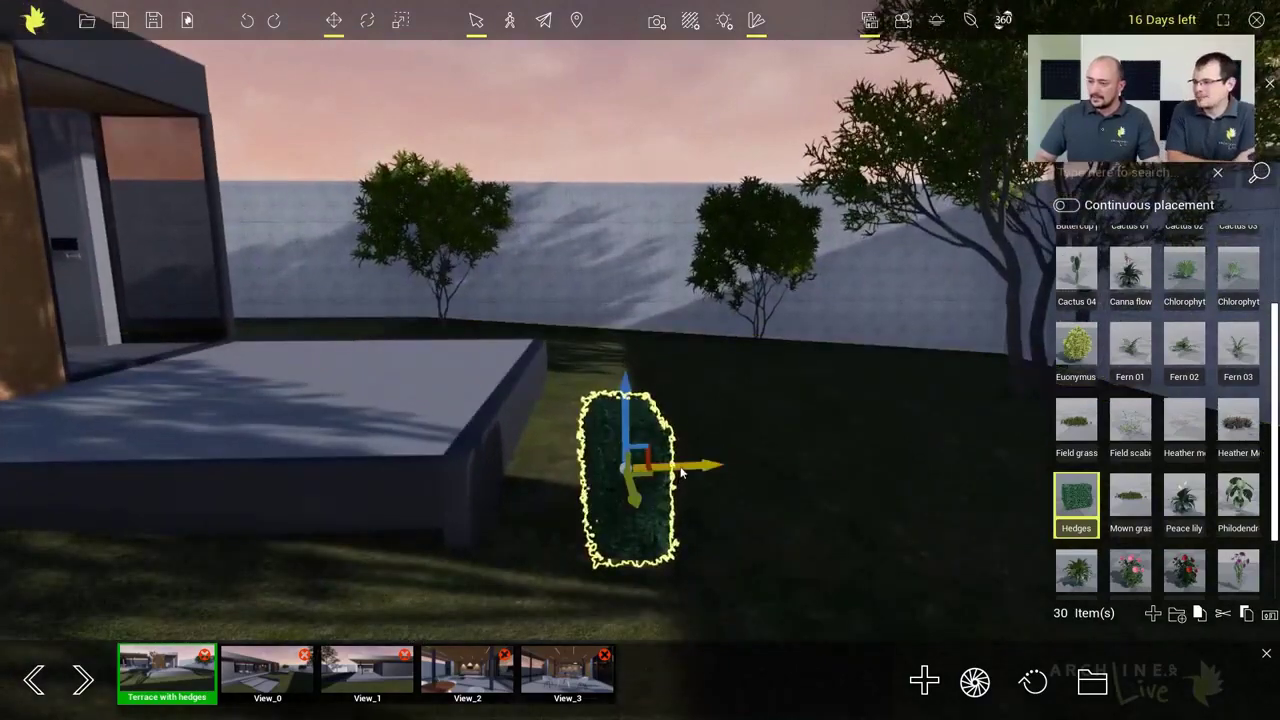
drag(679, 473, 576, 475)
right_drag(600, 477, 535, 474)
middle_drag(574, 474, 421, 452)
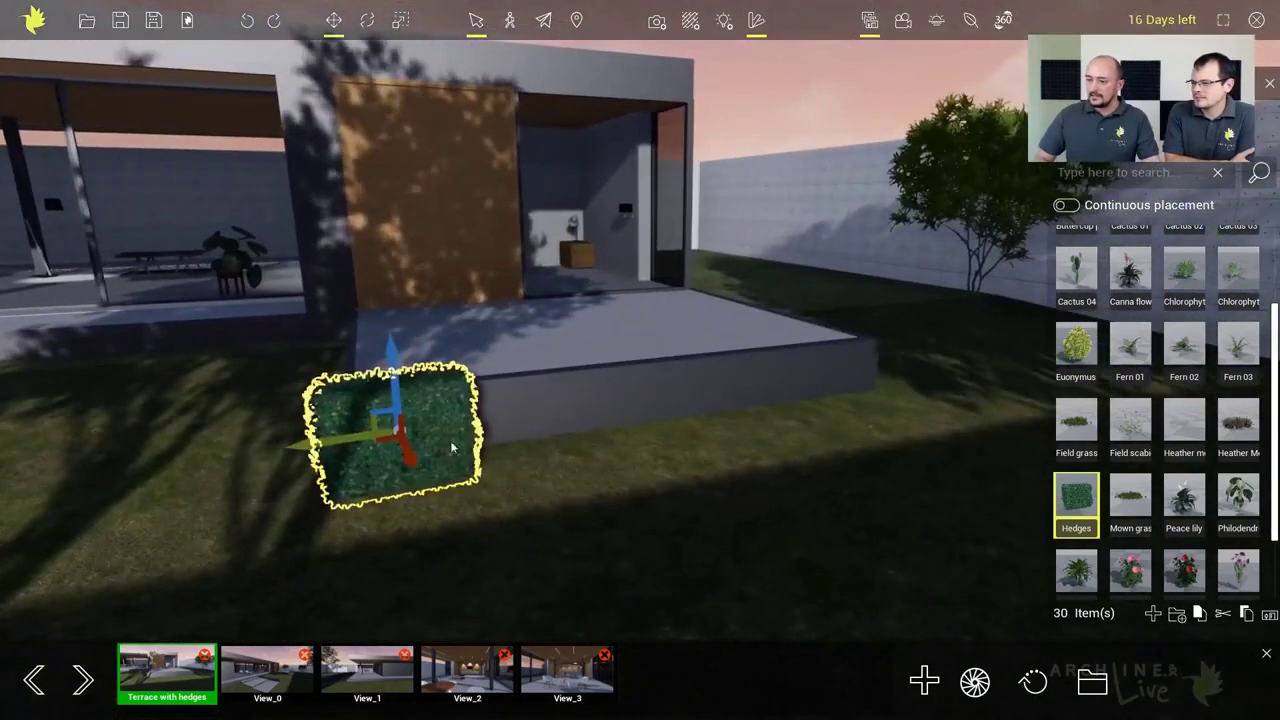
key(Escape)
Step: Duplicate the hedge and align the copy beside the original to form a continuous row along the terrace front
click(442, 427)
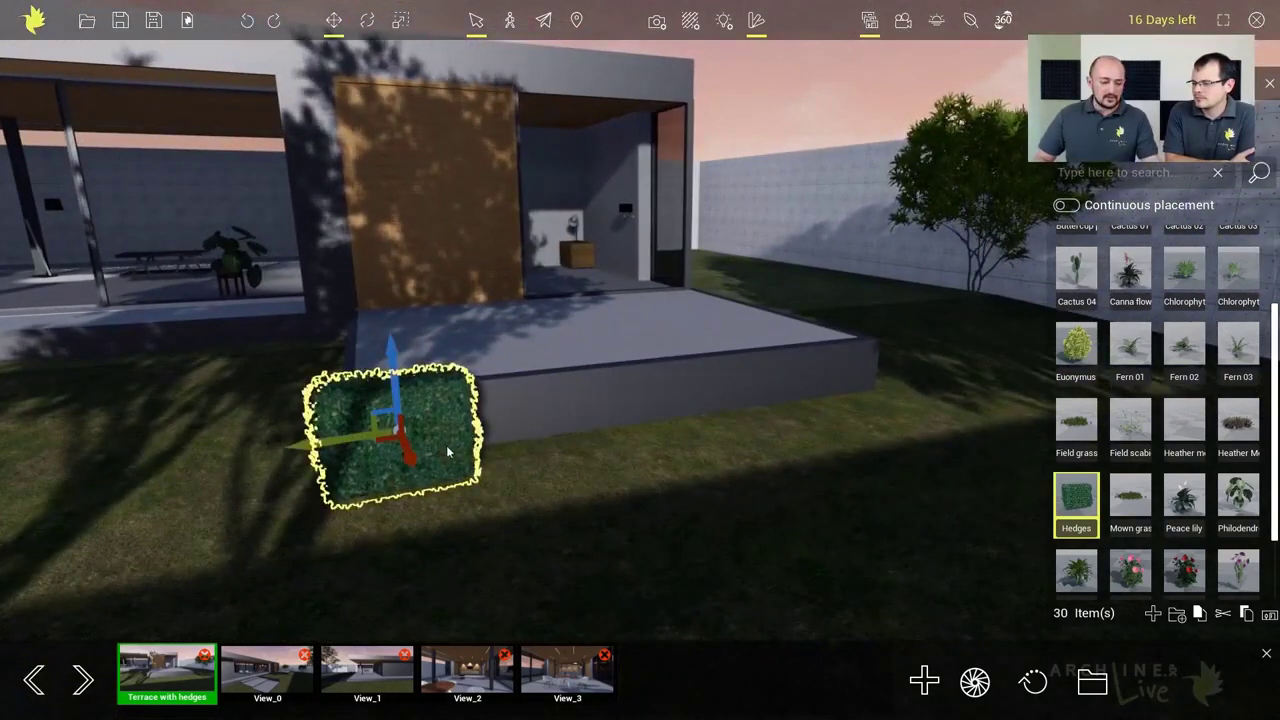
key(ctrl+c)
key(ctrl+v)
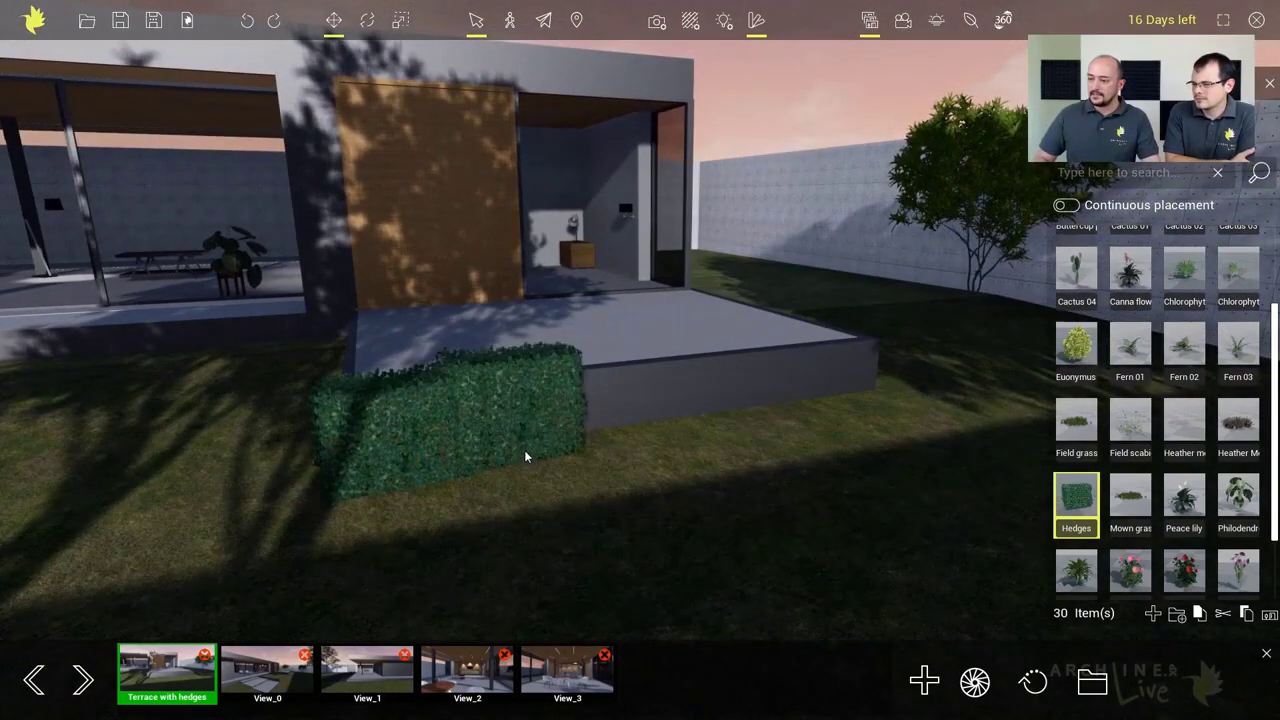
click(527, 437)
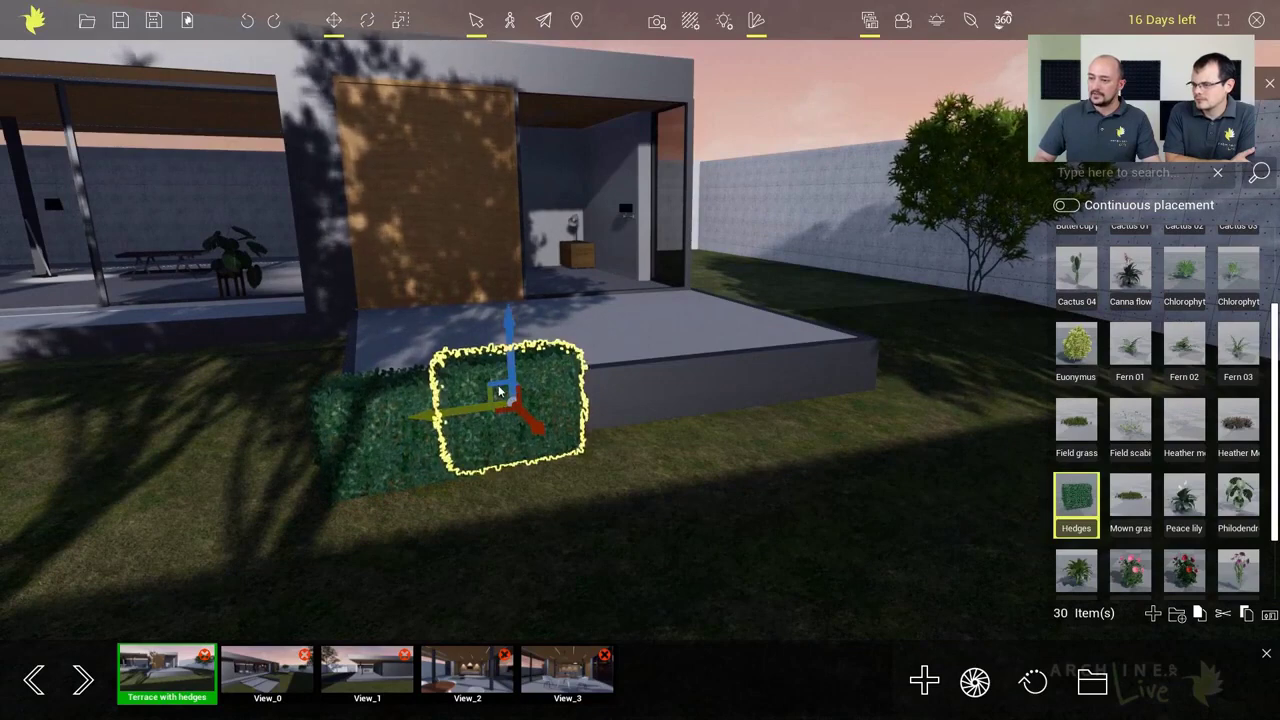
drag(513, 398, 505, 400)
click(593, 449)
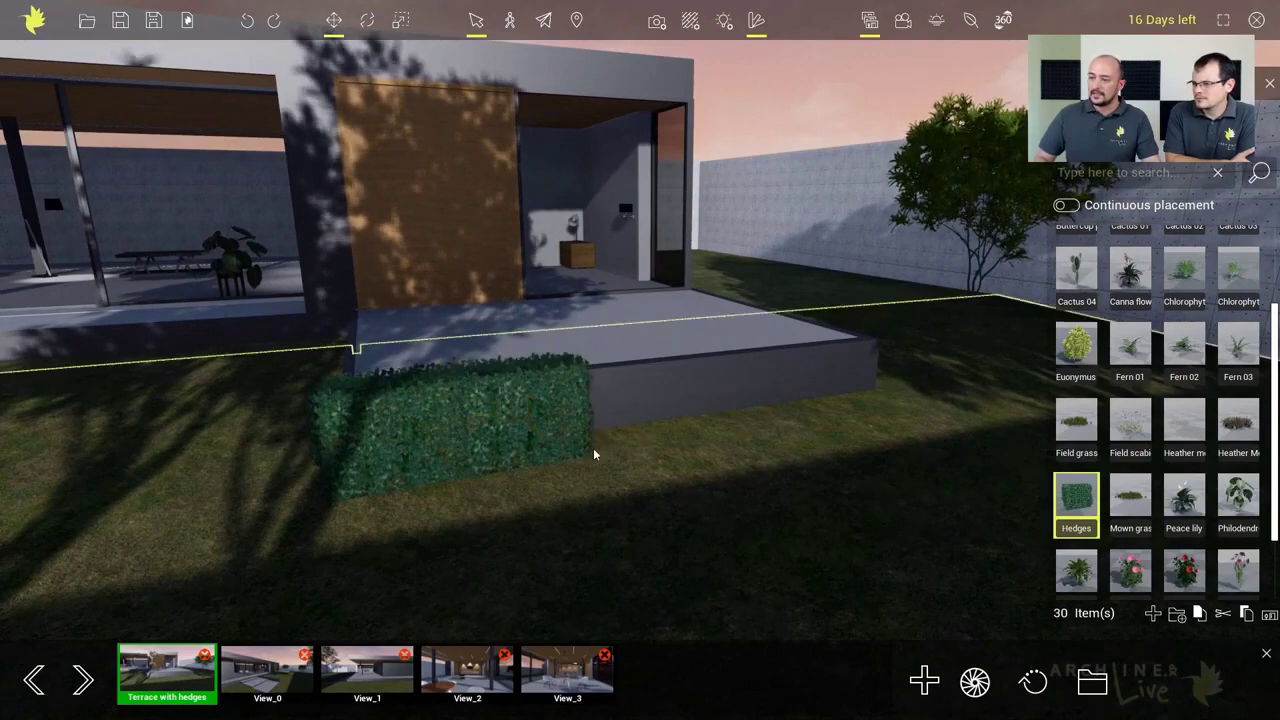
Step: Place Small pot 01 from the Decoration library on the terrace's outer front corner, enlarge it and raise it onto the slab
key(a)
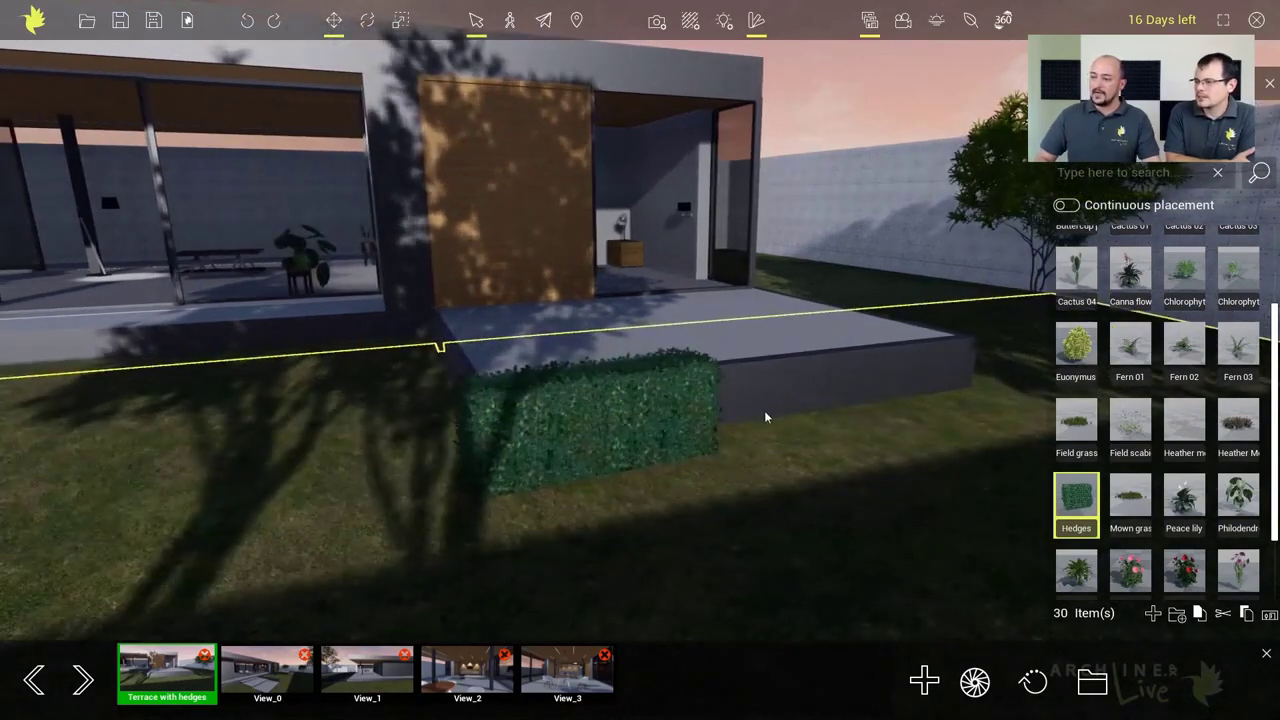
middle_drag(811, 404, 820, 419)
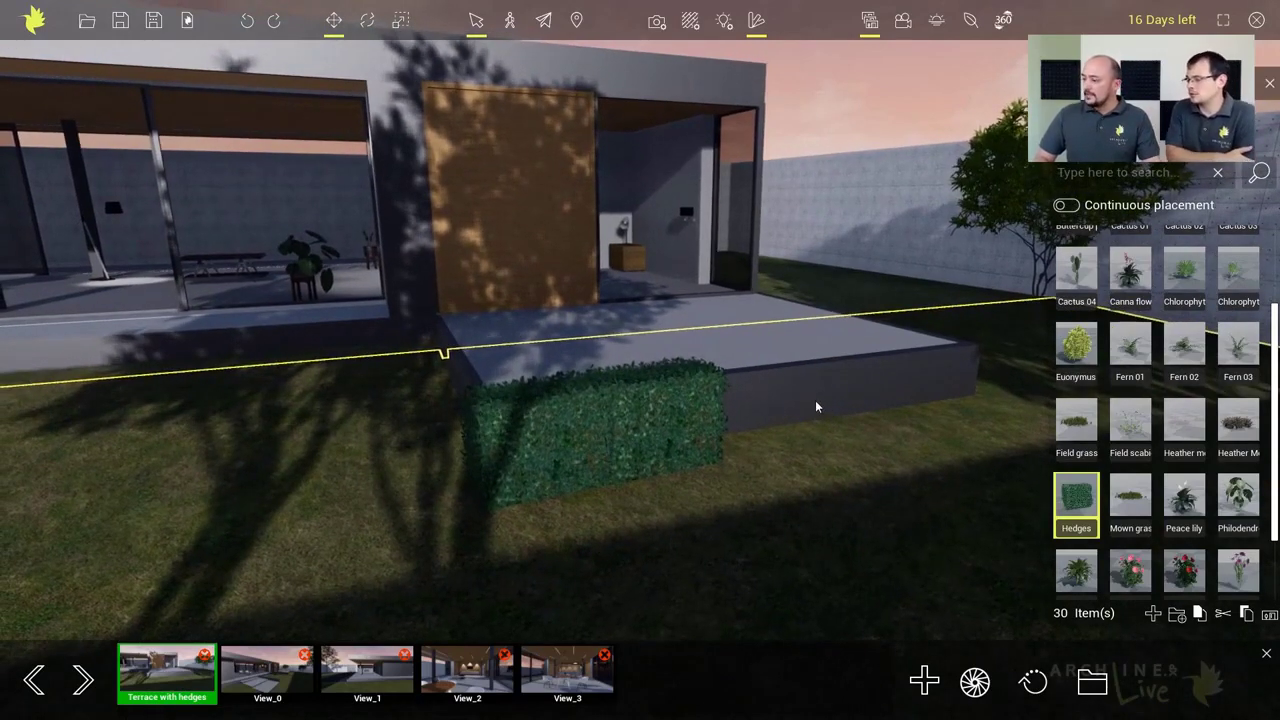
middle_drag(756, 343, 617, 414)
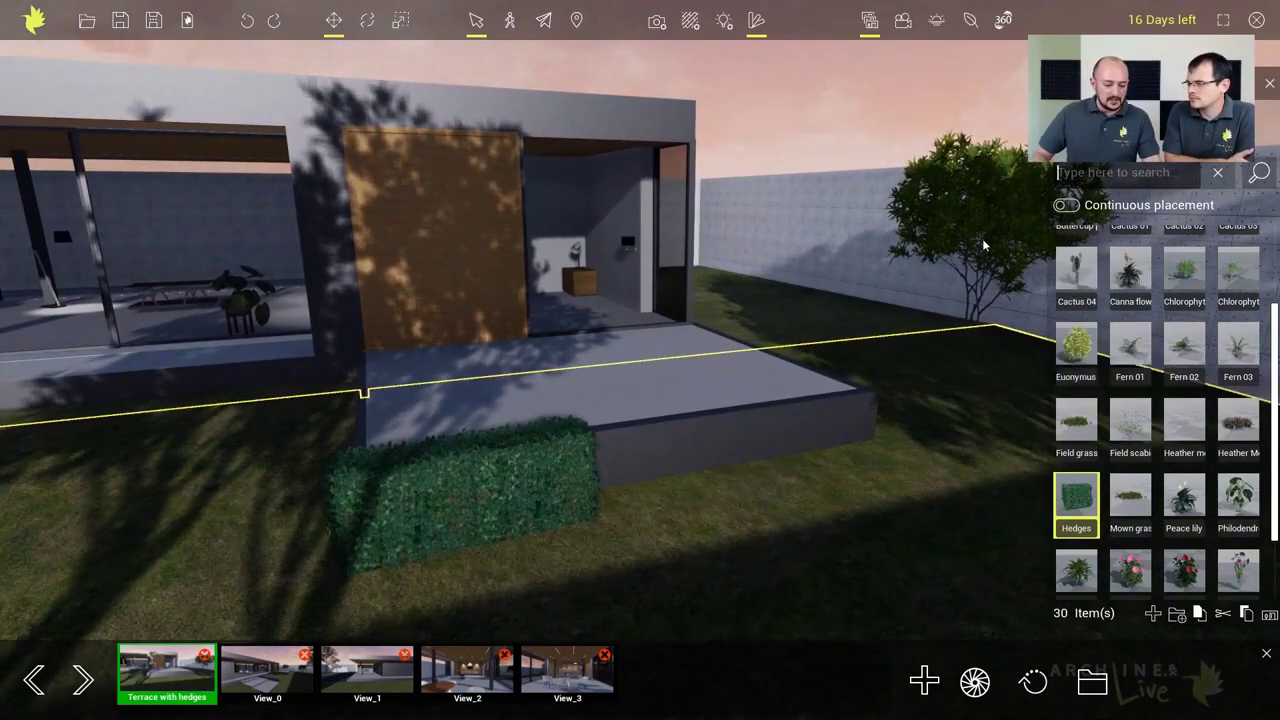
text(t)
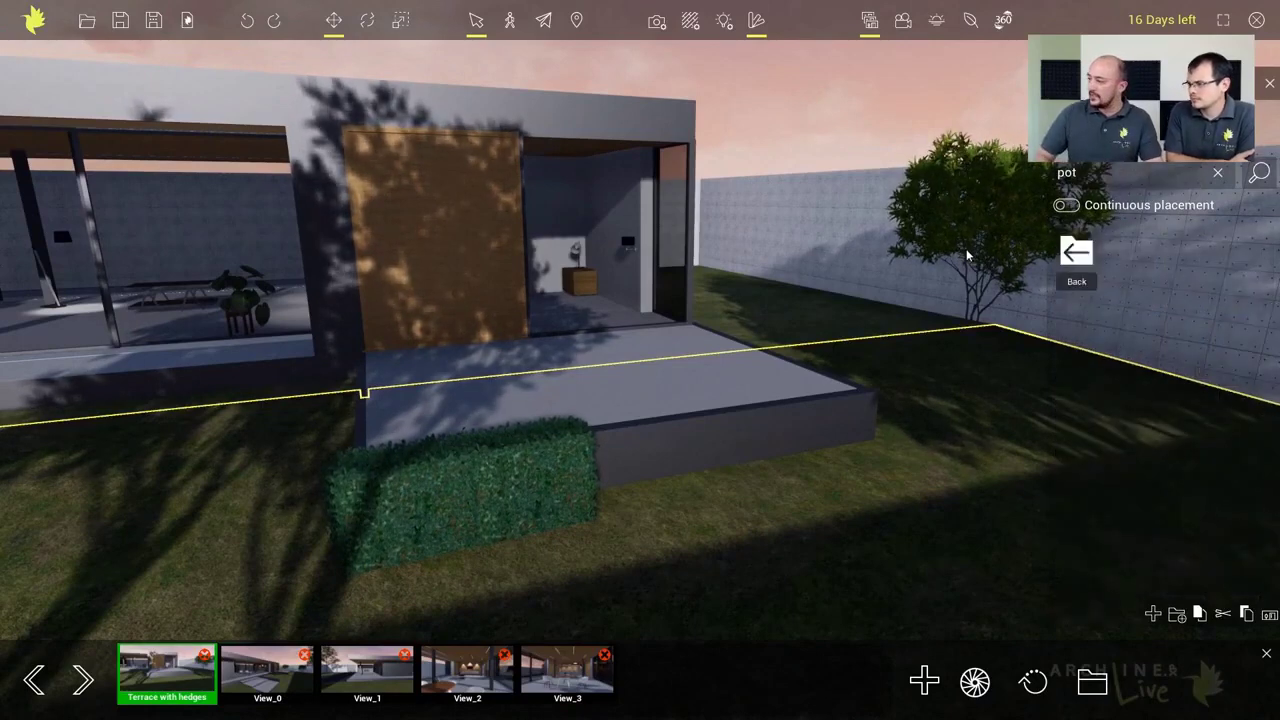
click(1077, 252)
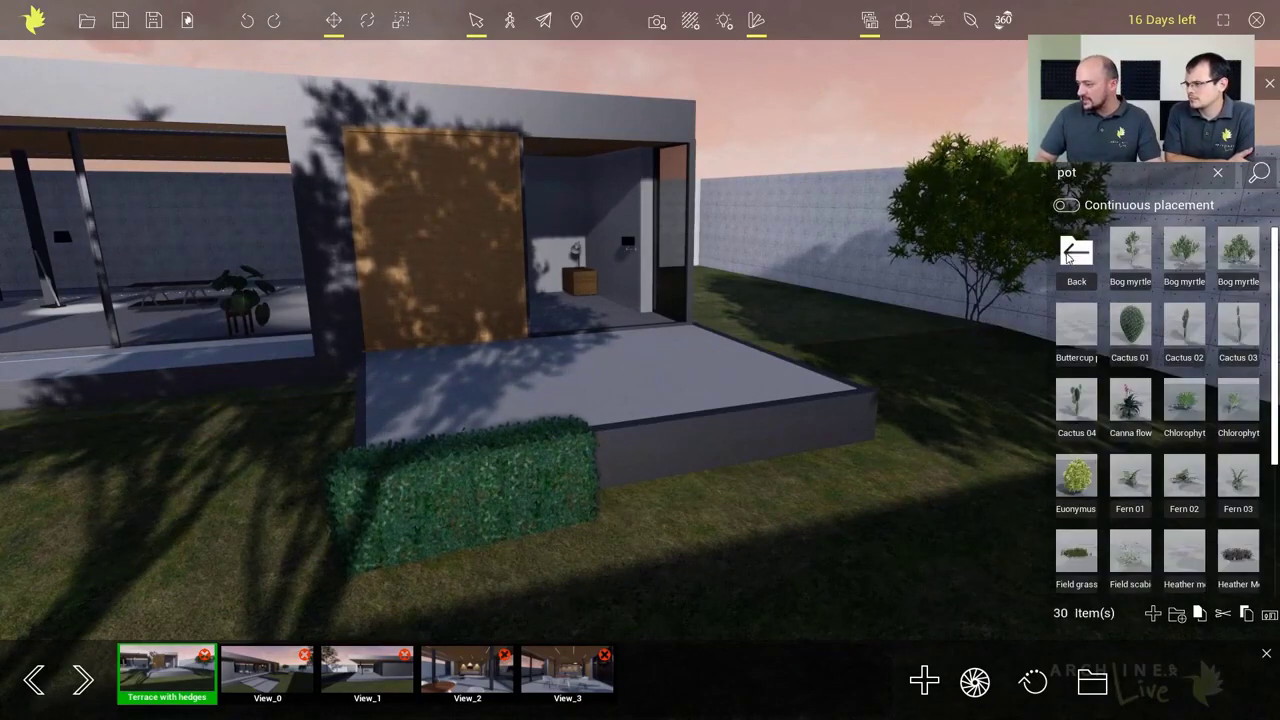
click(1070, 256)
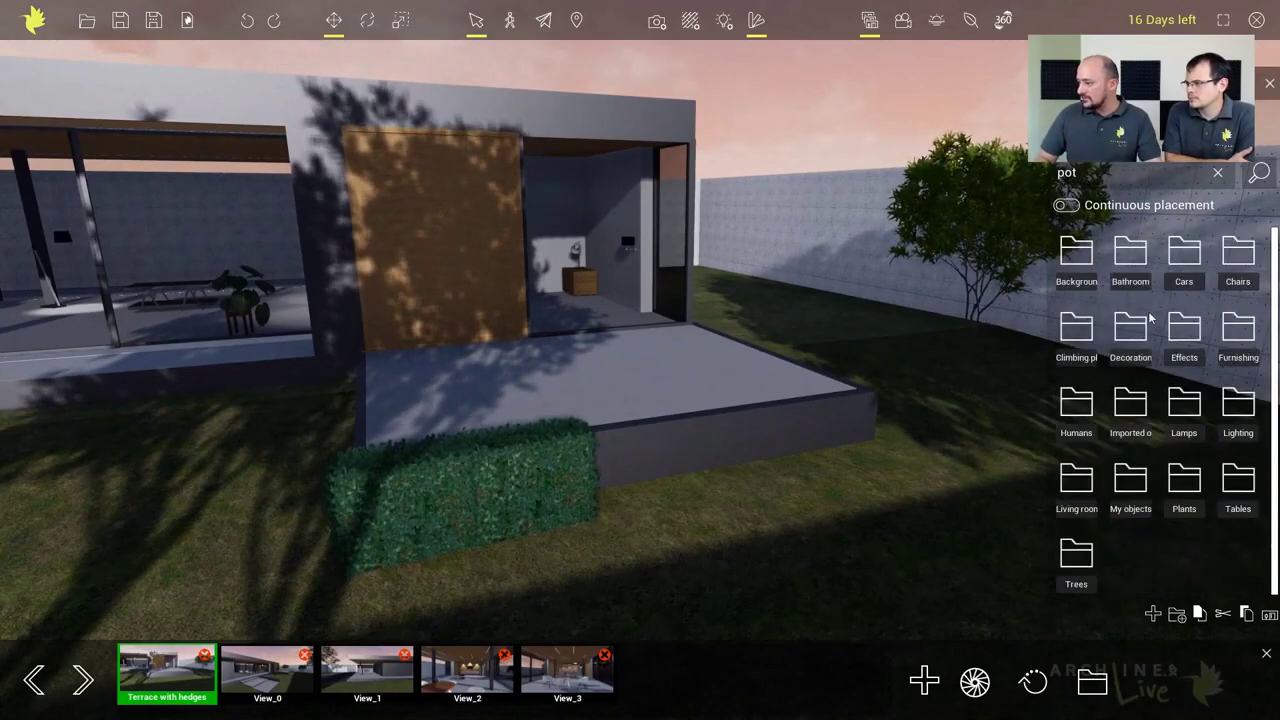
click(1122, 336)
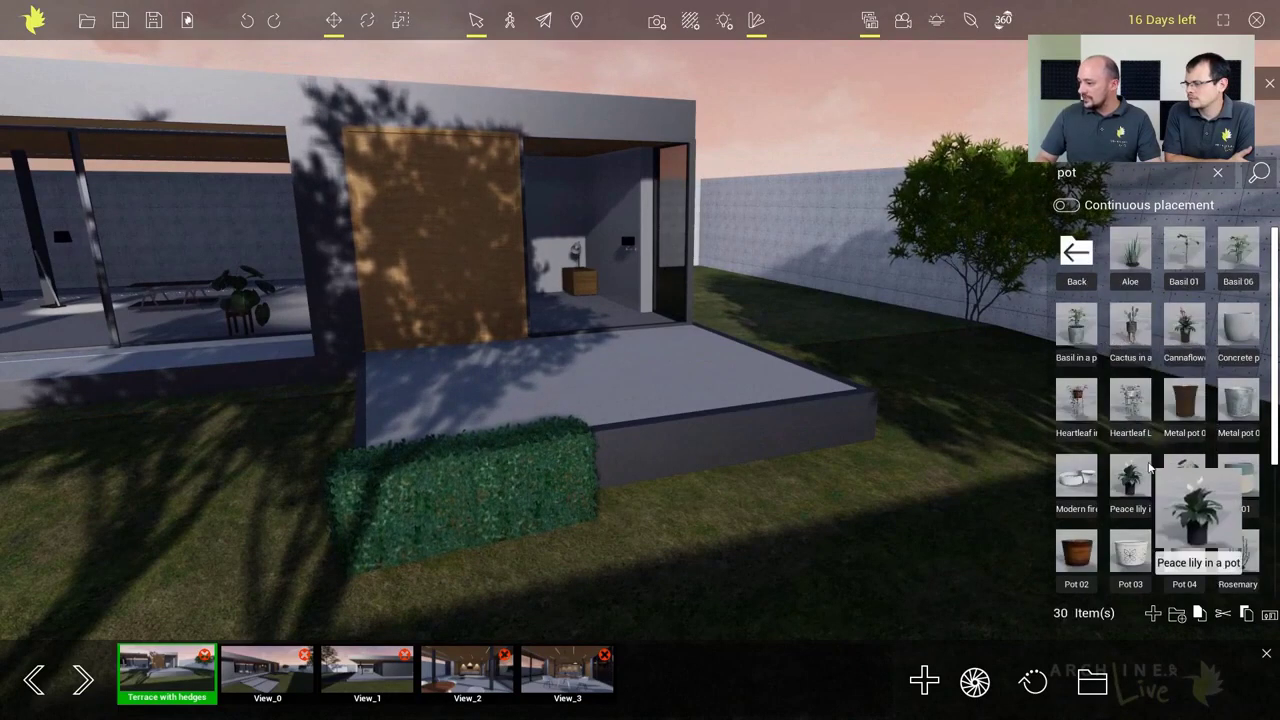
scroll(1180, 560, down, 3)
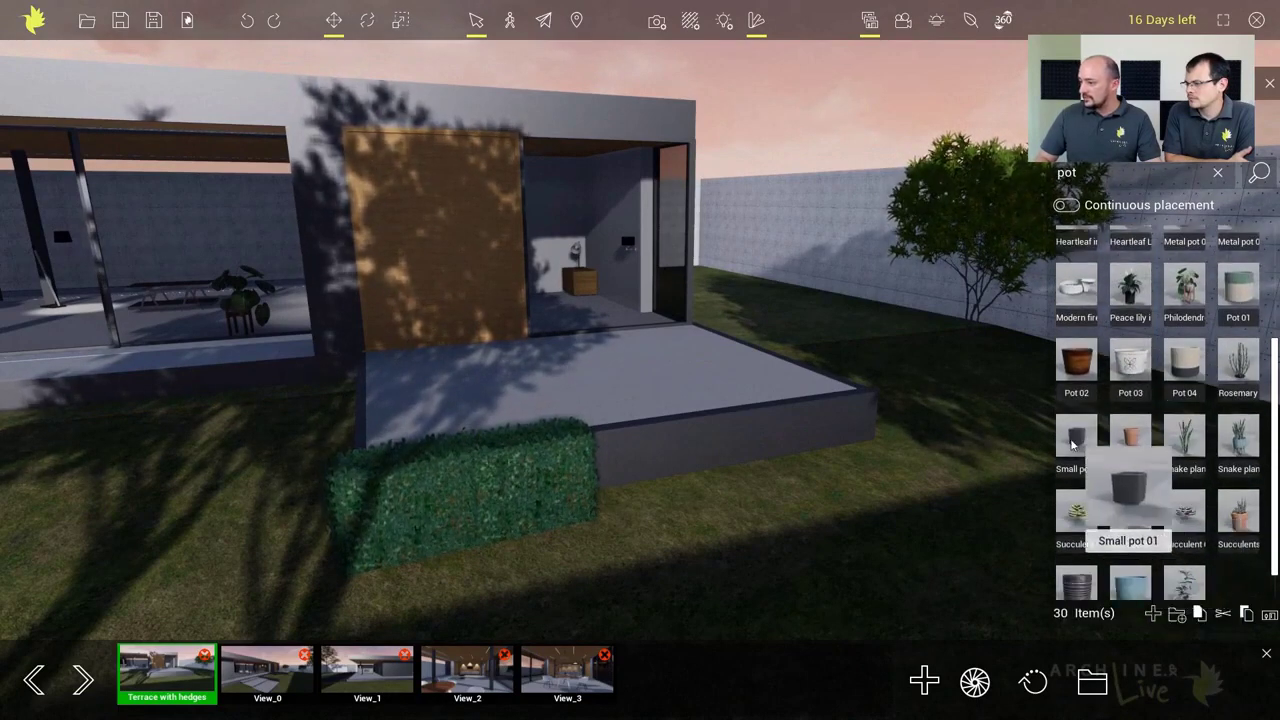
drag(1076, 440, 810, 381)
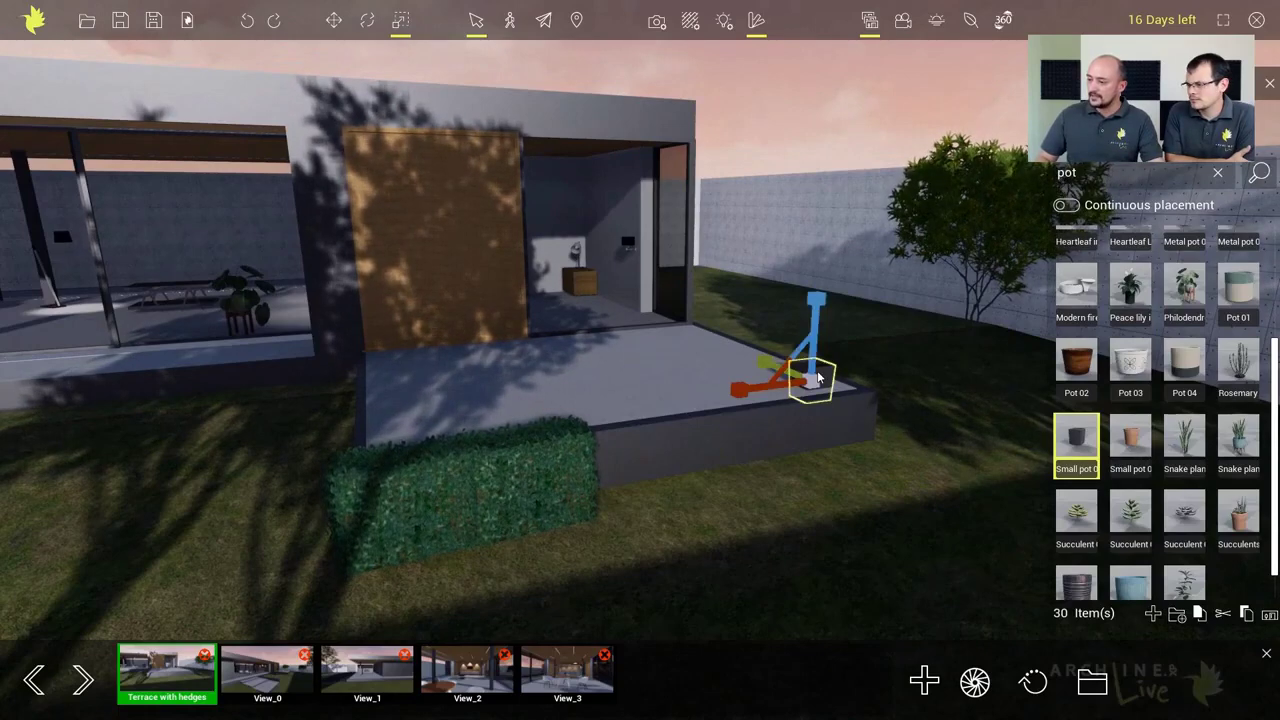
drag(815, 352, 817, 338)
click(870, 343)
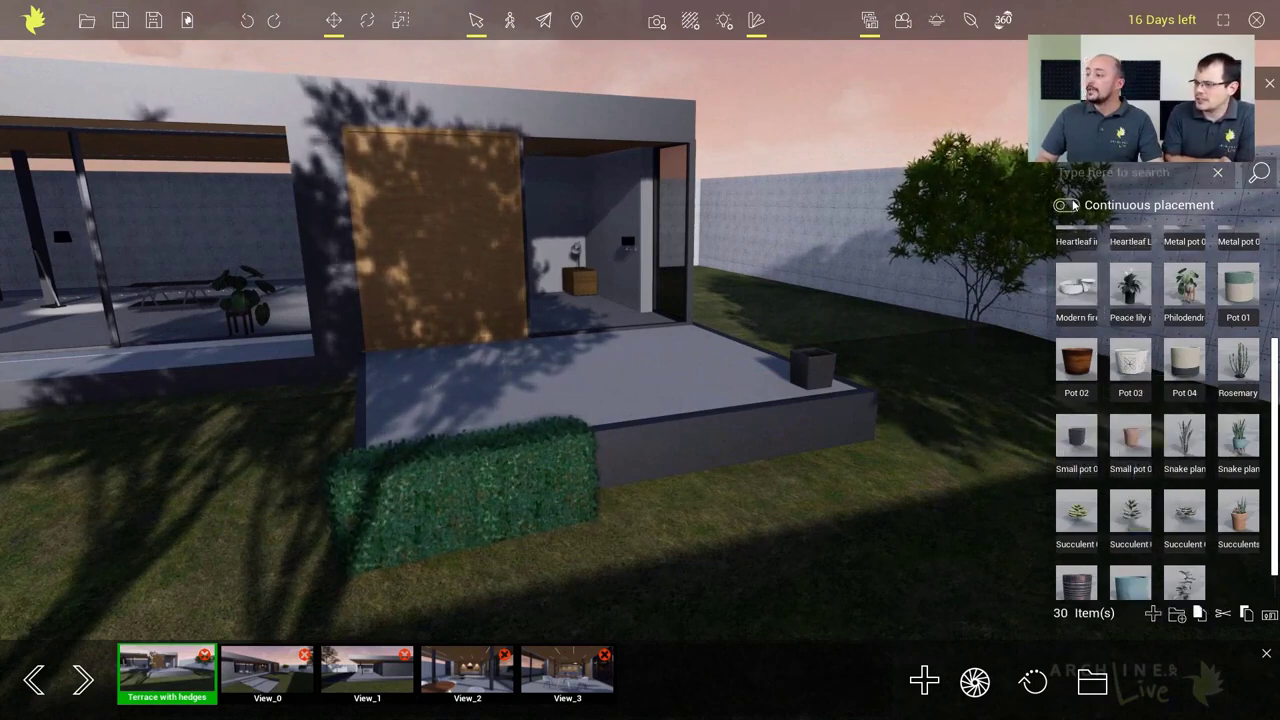
Step: Place Plant 01 from the Plants library into the dark pot on the terrace corner
click(1070, 143)
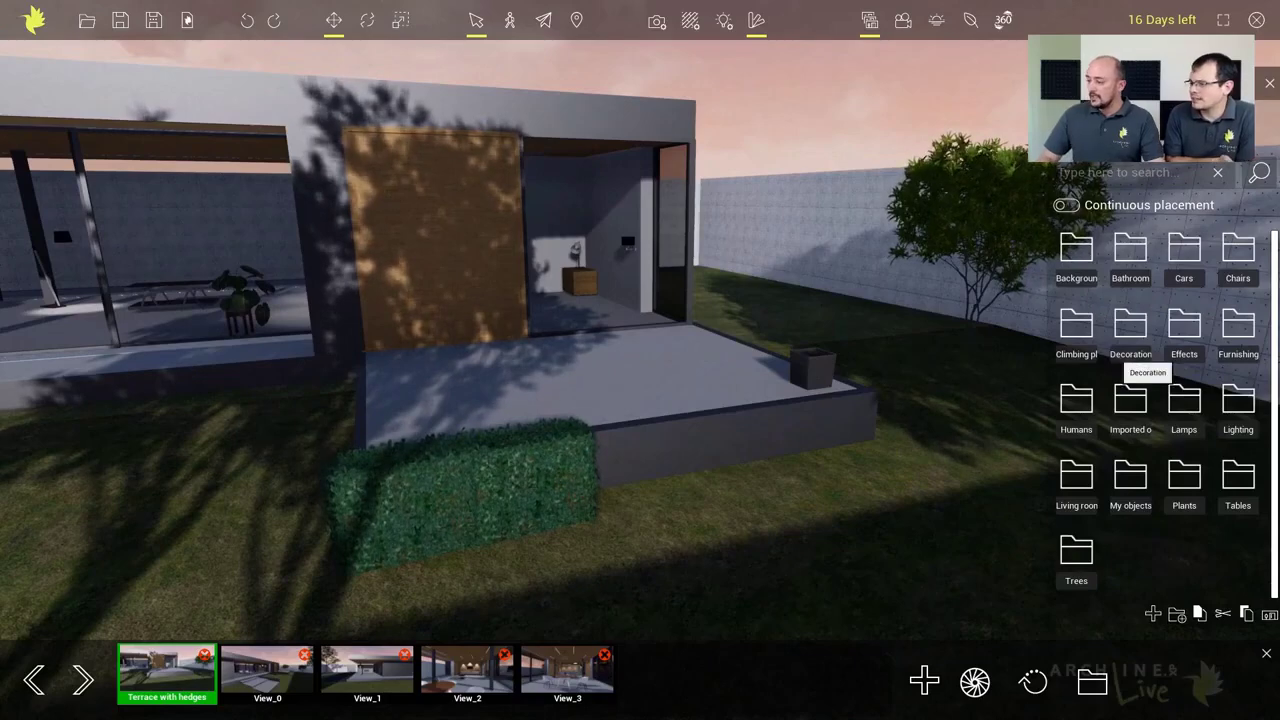
click(1181, 481)
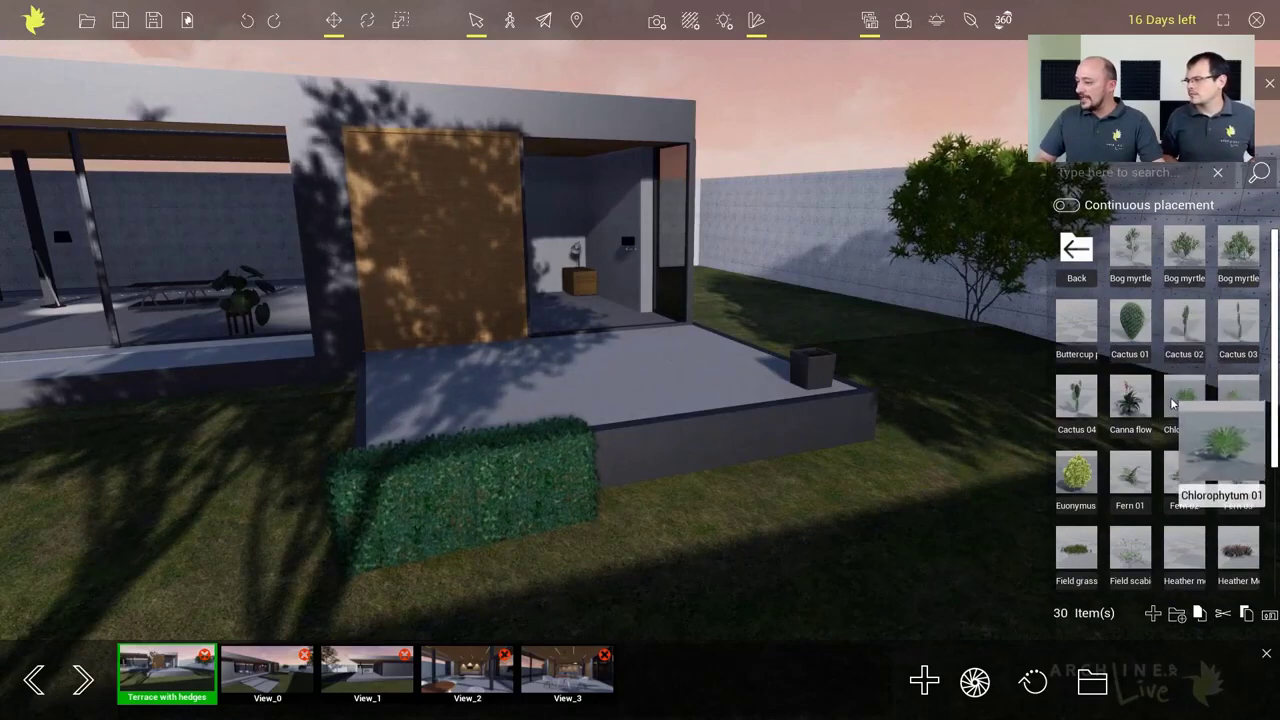
scroll(1184, 408, down, 1)
scroll(1184, 408, down, 4)
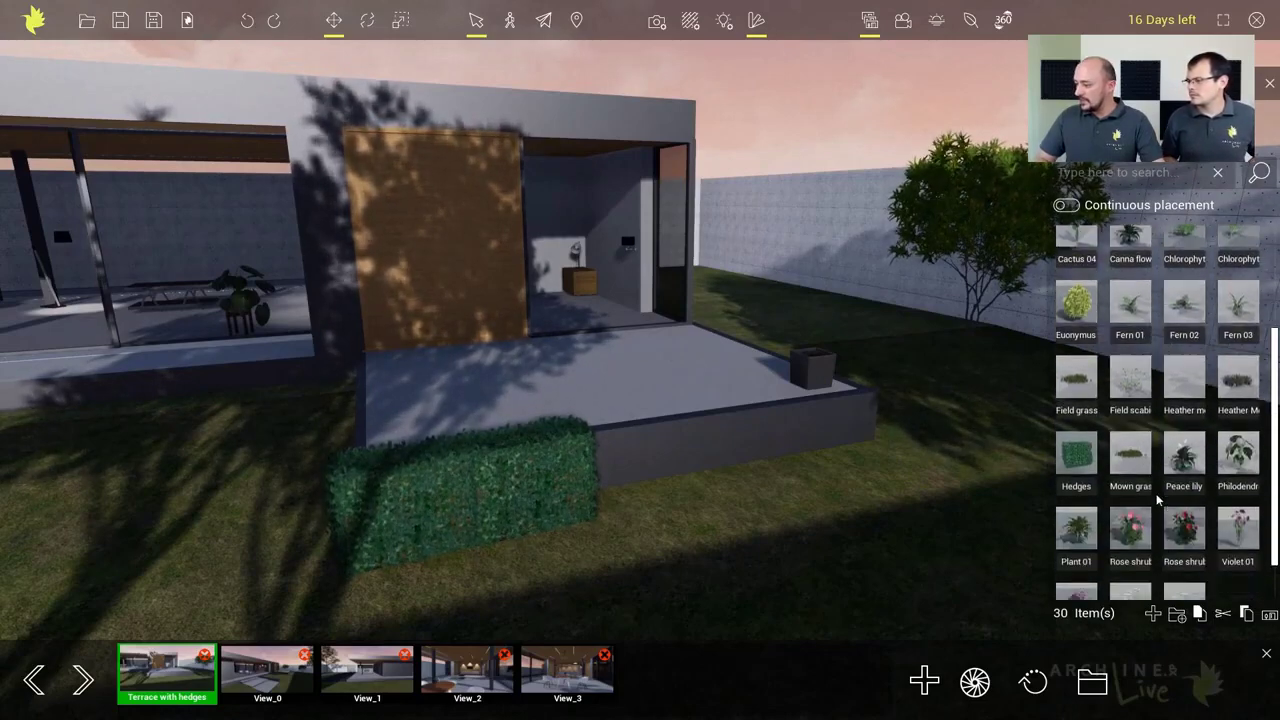
drag(1086, 486, 814, 358)
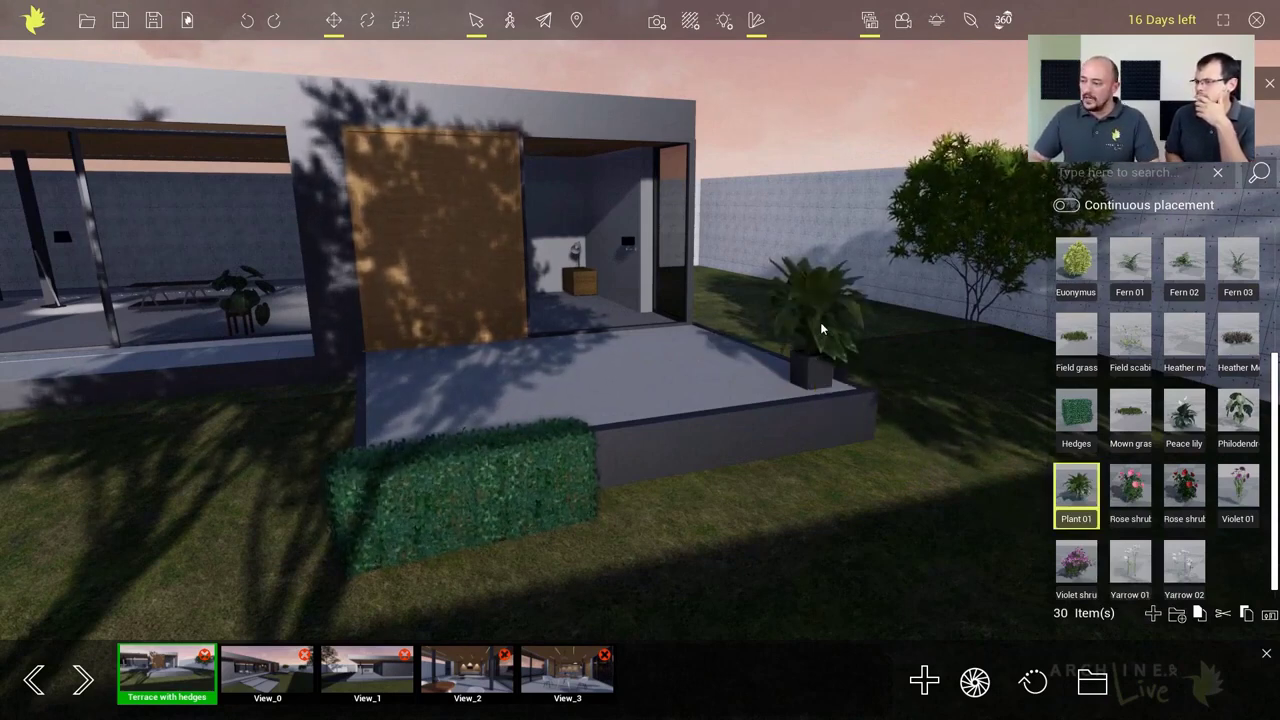
Step: Add the plant together with its pot to the My objects library and name the new object Plant
click(824, 335)
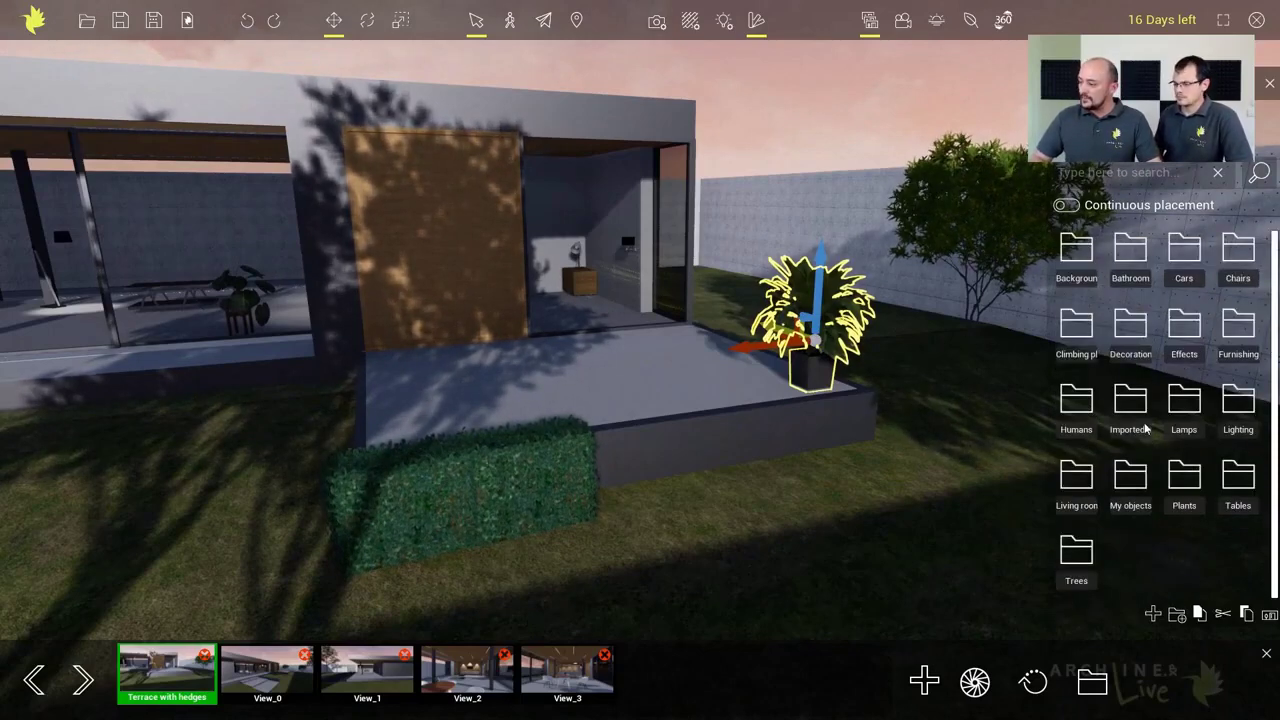
click(1134, 480)
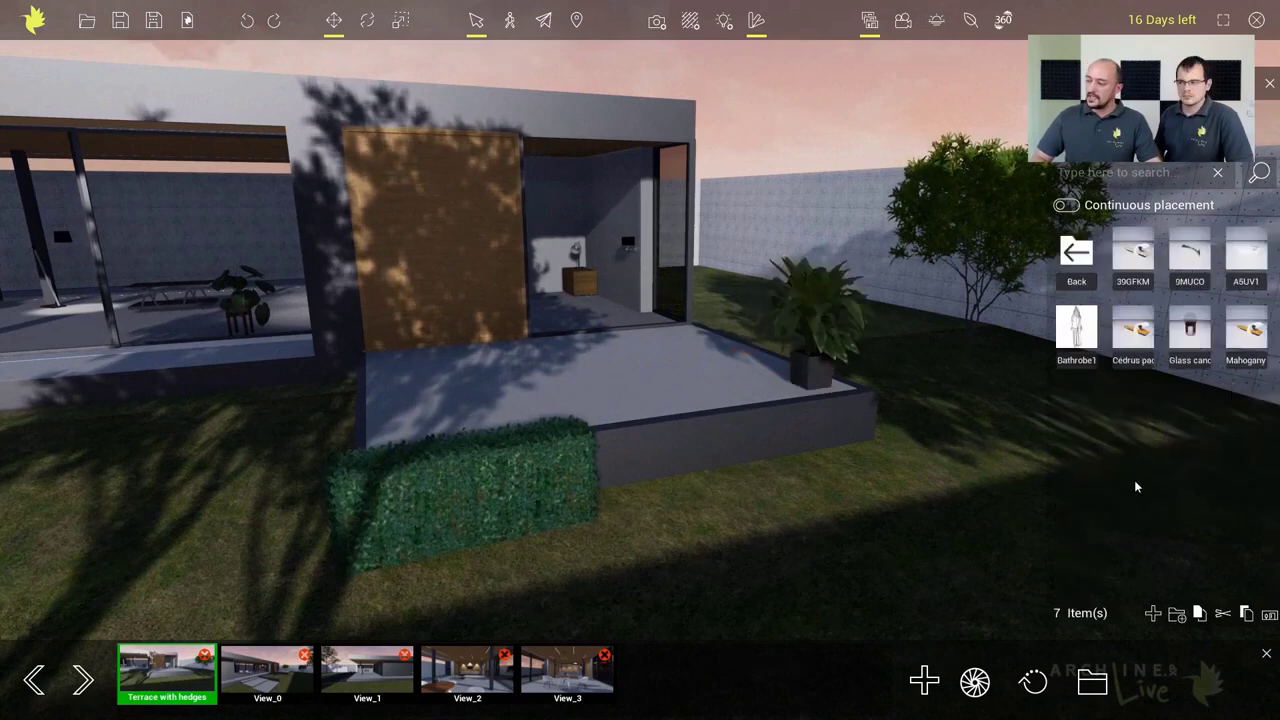
click(825, 325)
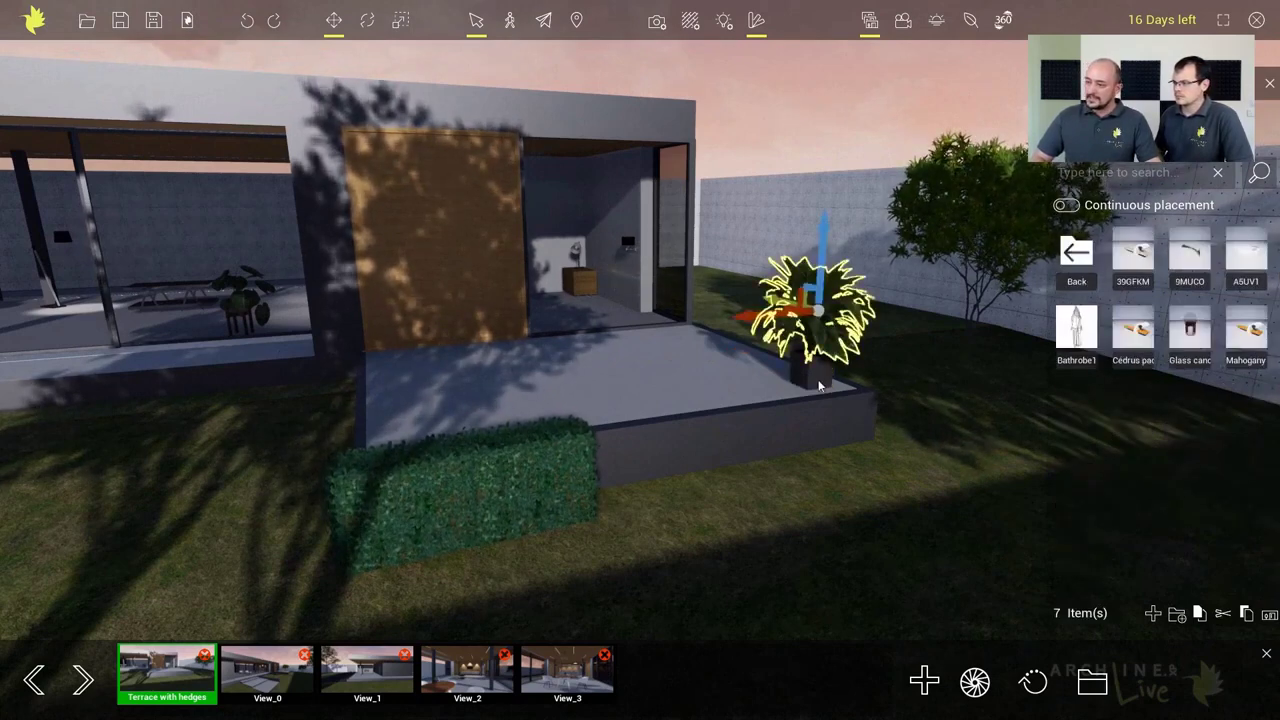
click(1153, 614)
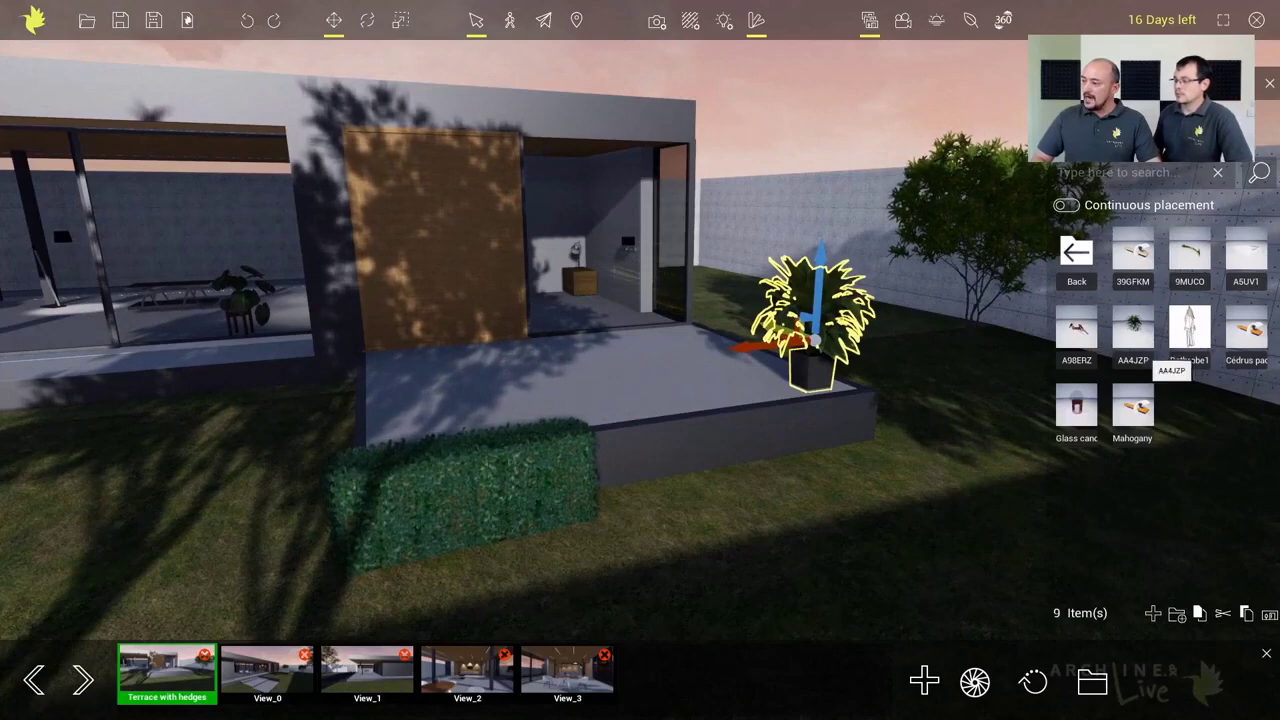
mouse_move(1143, 338)
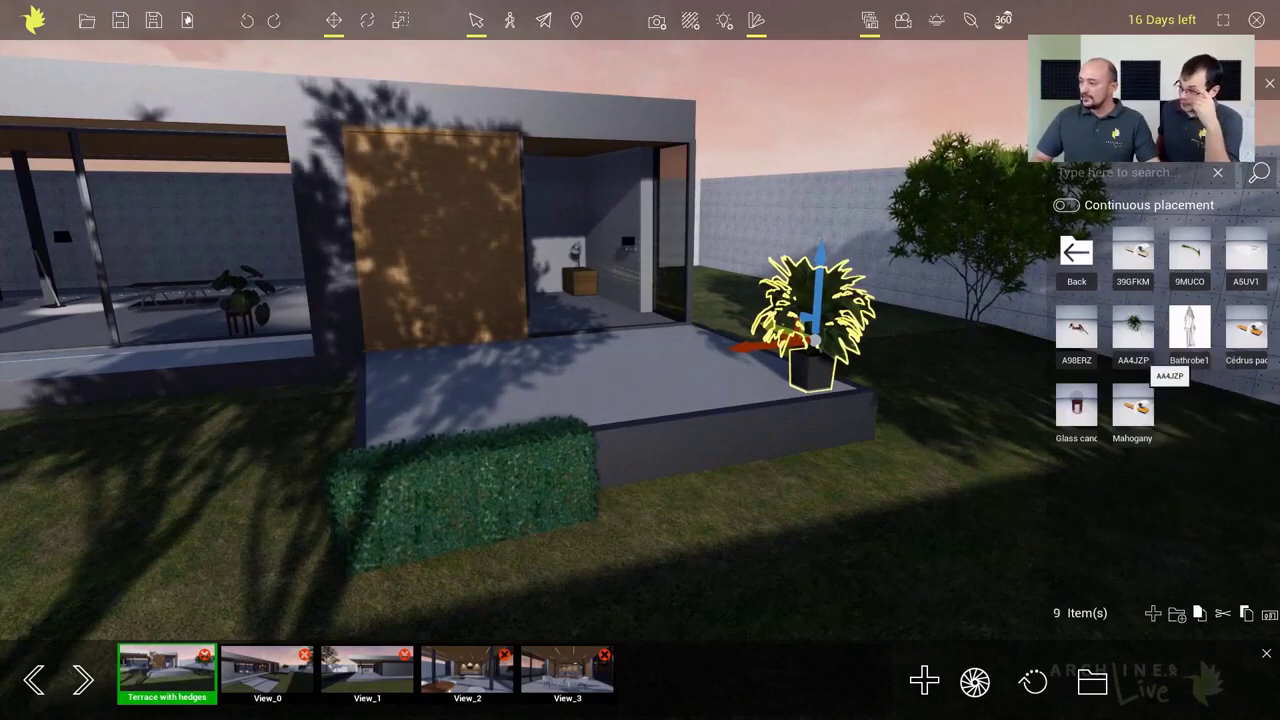
mouse_move(1059, 393)
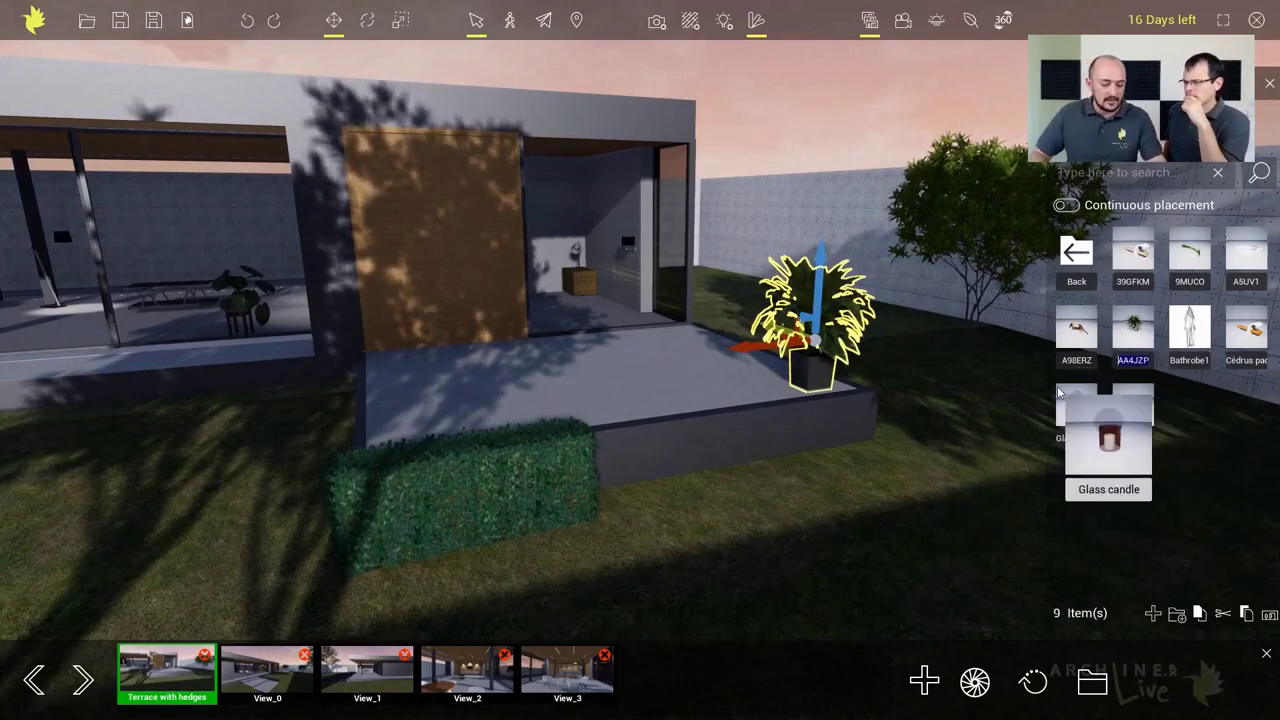
text(Plant)
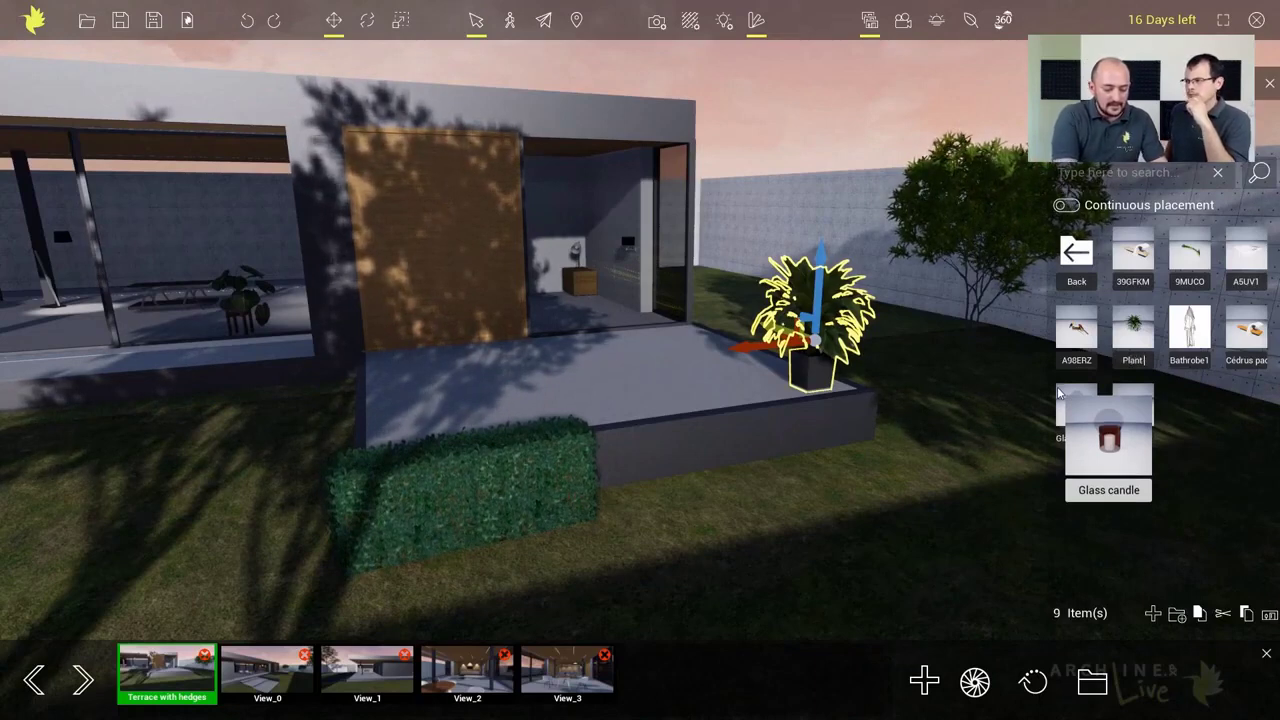
Step: Finish renaming the plant in the My objects library as "Plant in a rectangular pot"
text( in a rectan)
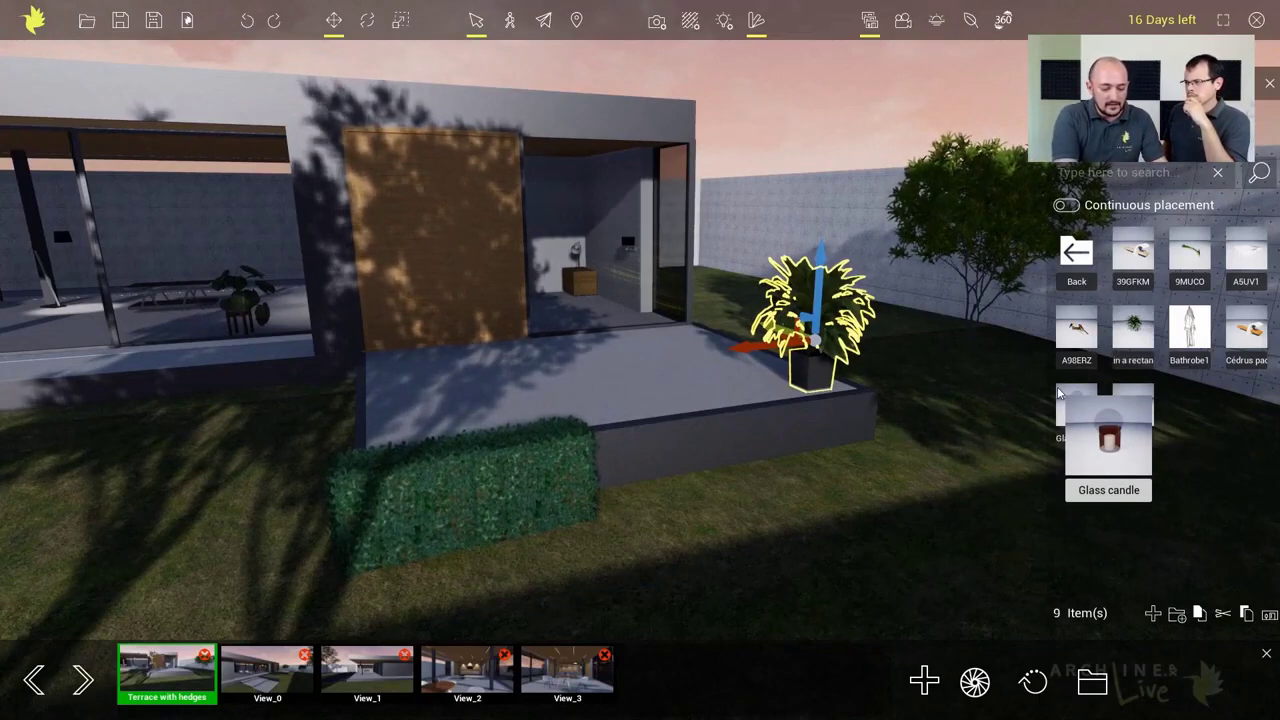
text(gular pot)
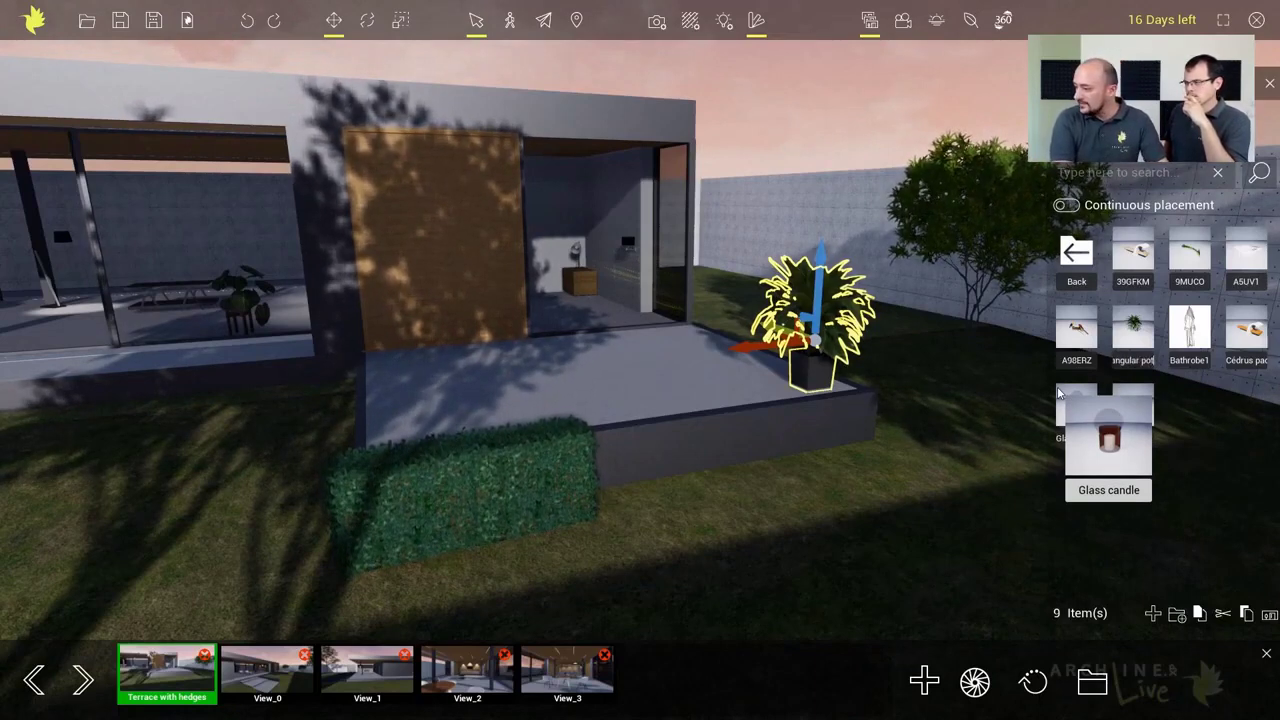
Step: Place the plant in a rectangular pot on the near corner of the covered terrace shown in View_1
right_drag(690, 370, 437, 363)
middle_drag(591, 383, 266, 334)
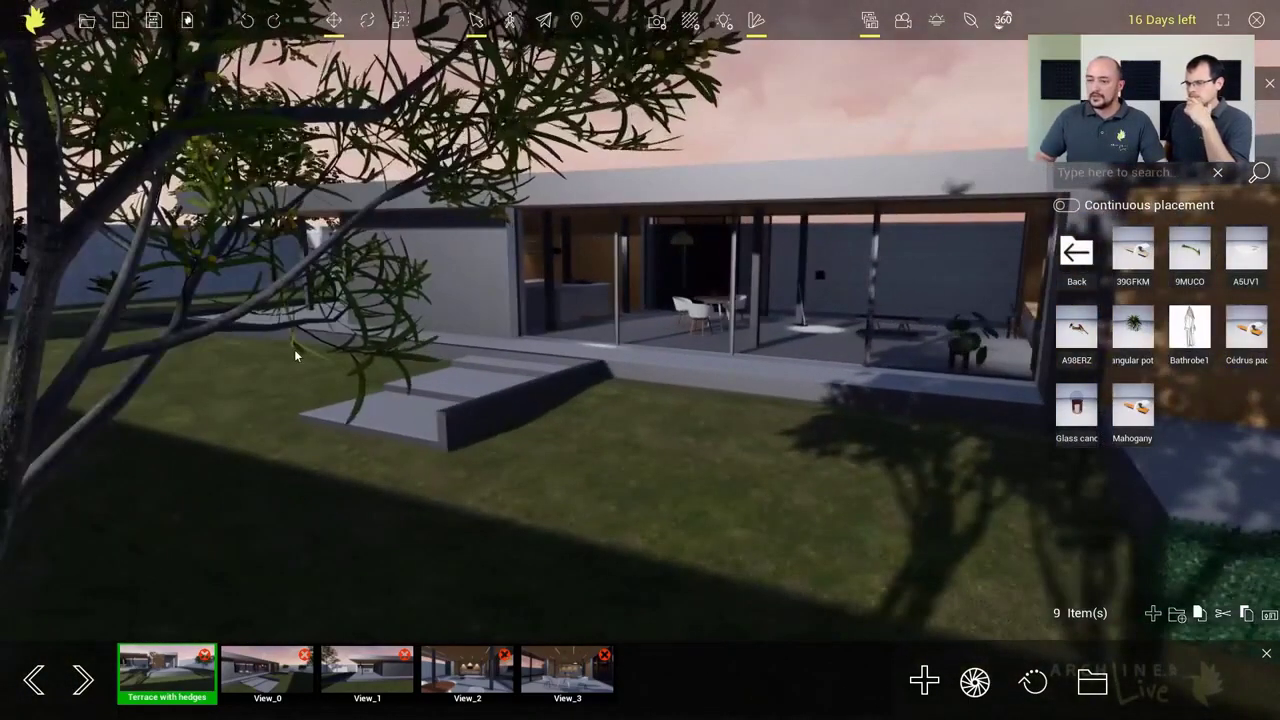
click(267, 670)
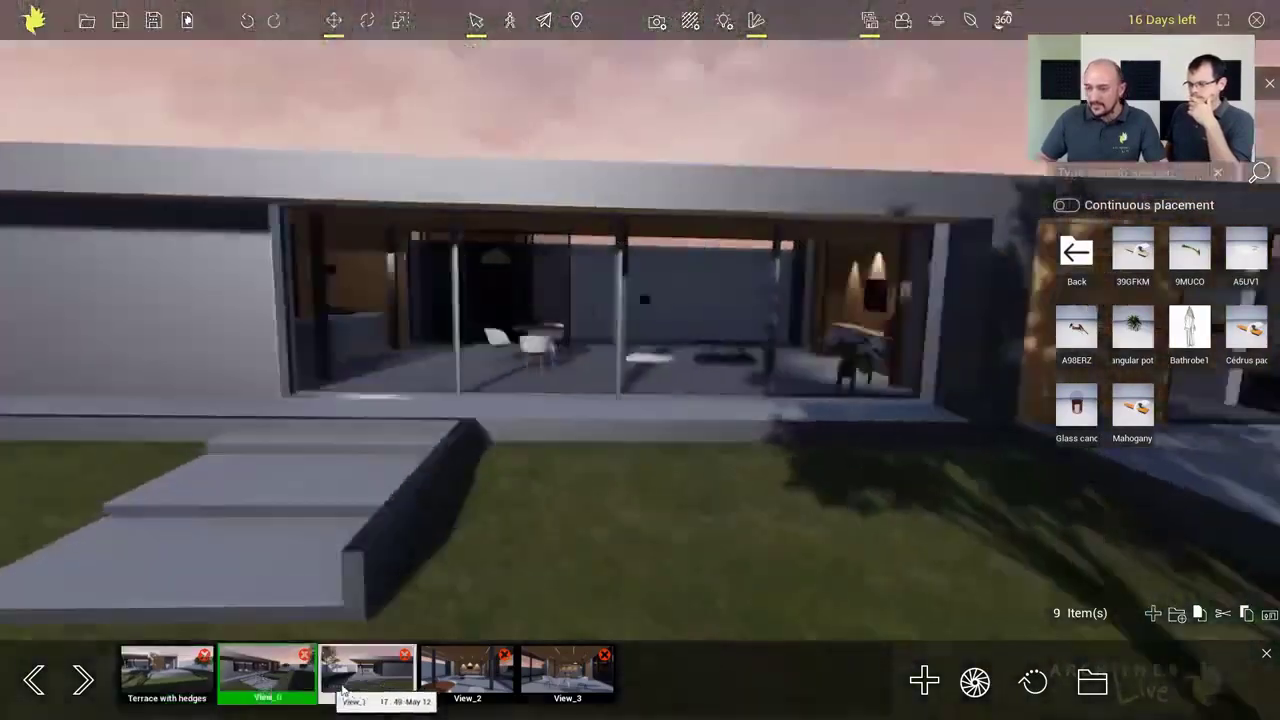
click(345, 686)
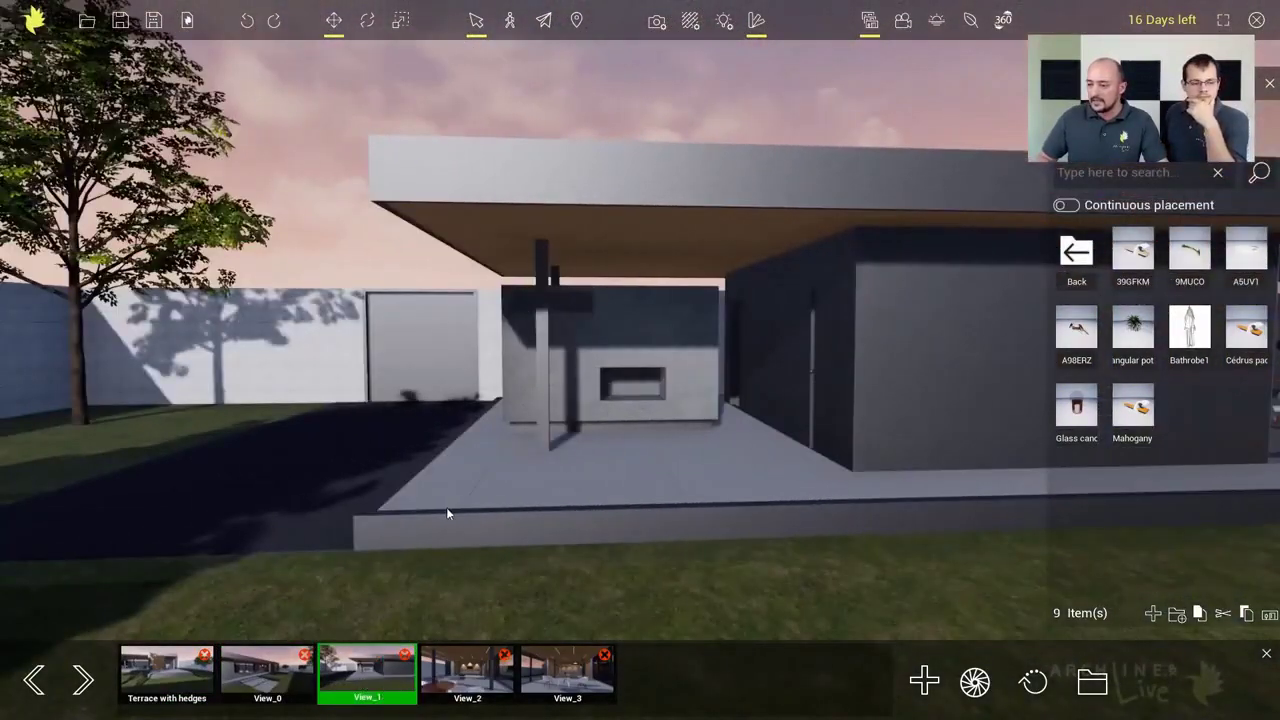
drag(1133, 330, 413, 507)
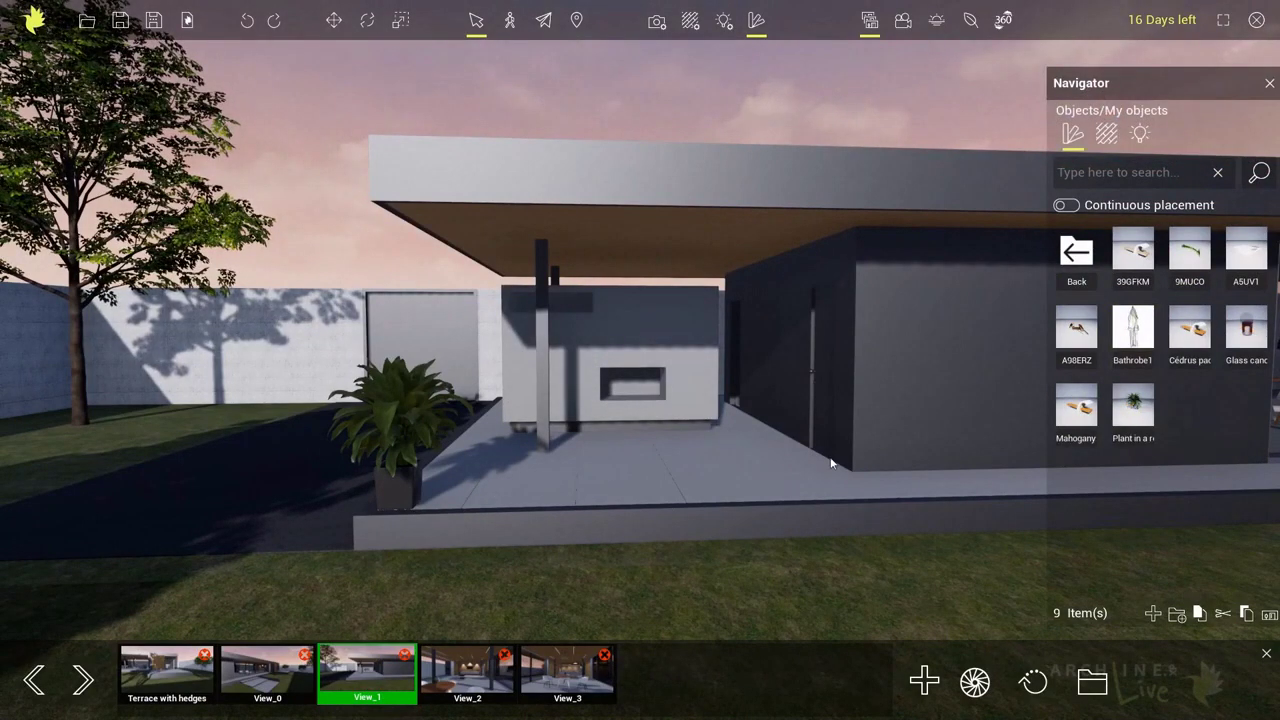
Step: Start the foliage painter, preview the Small grove brush and return to the Bushes brush
click(969, 22)
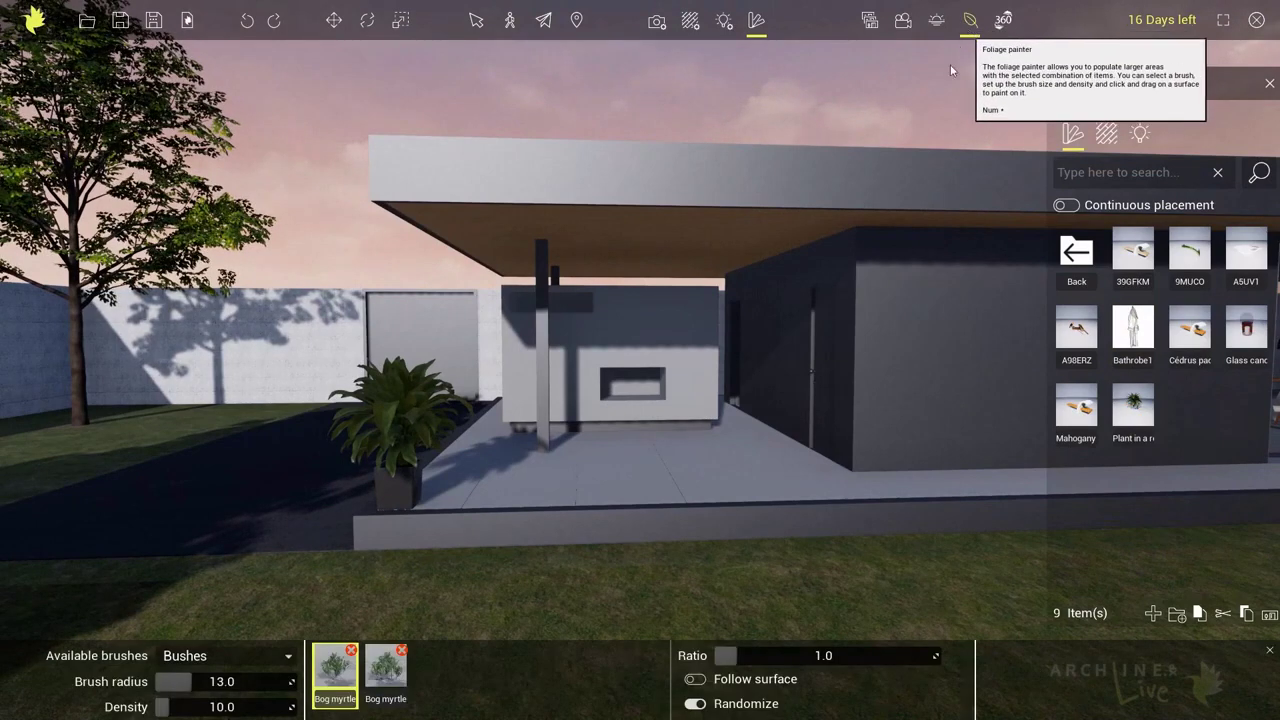
click(264, 658)
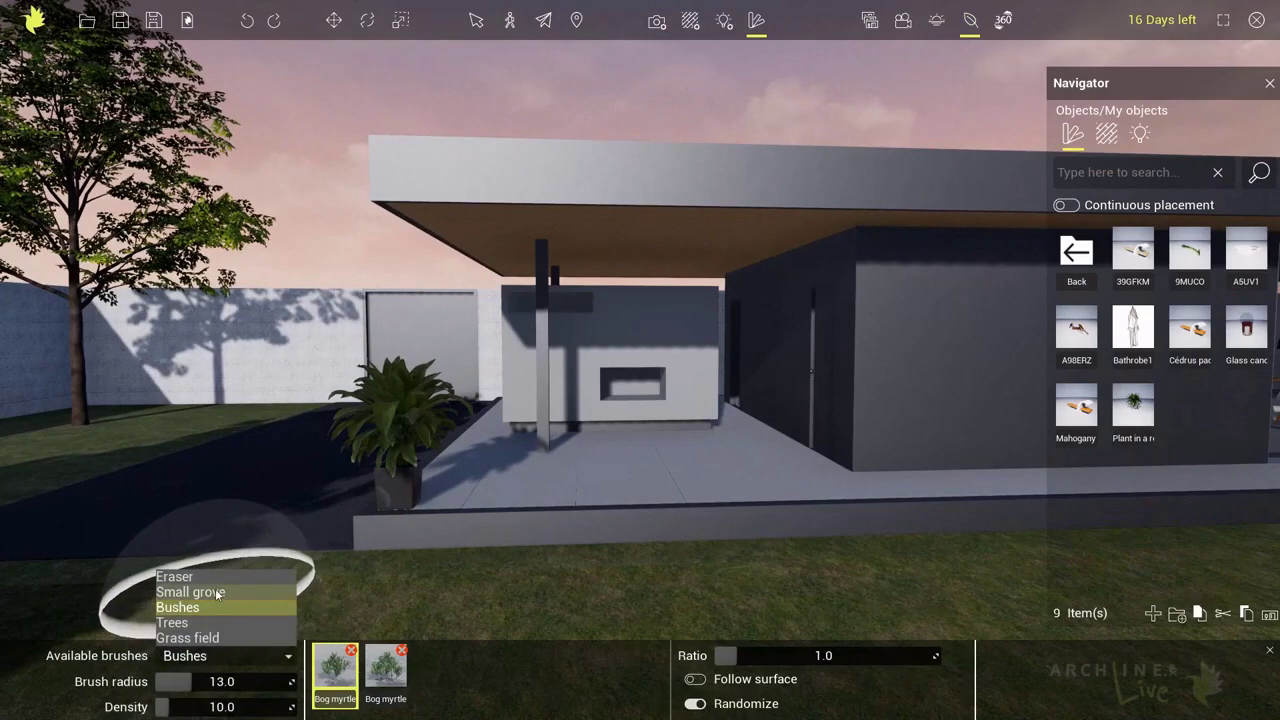
click(215, 592)
click(234, 655)
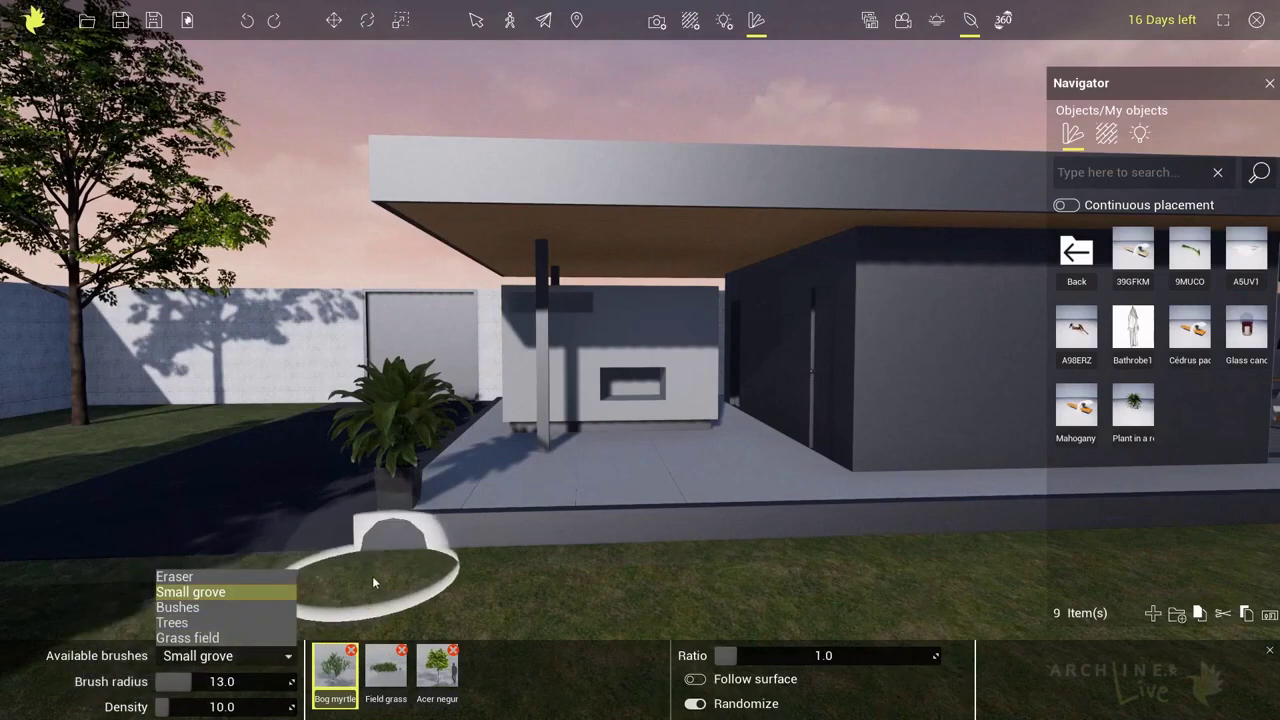
click(216, 607)
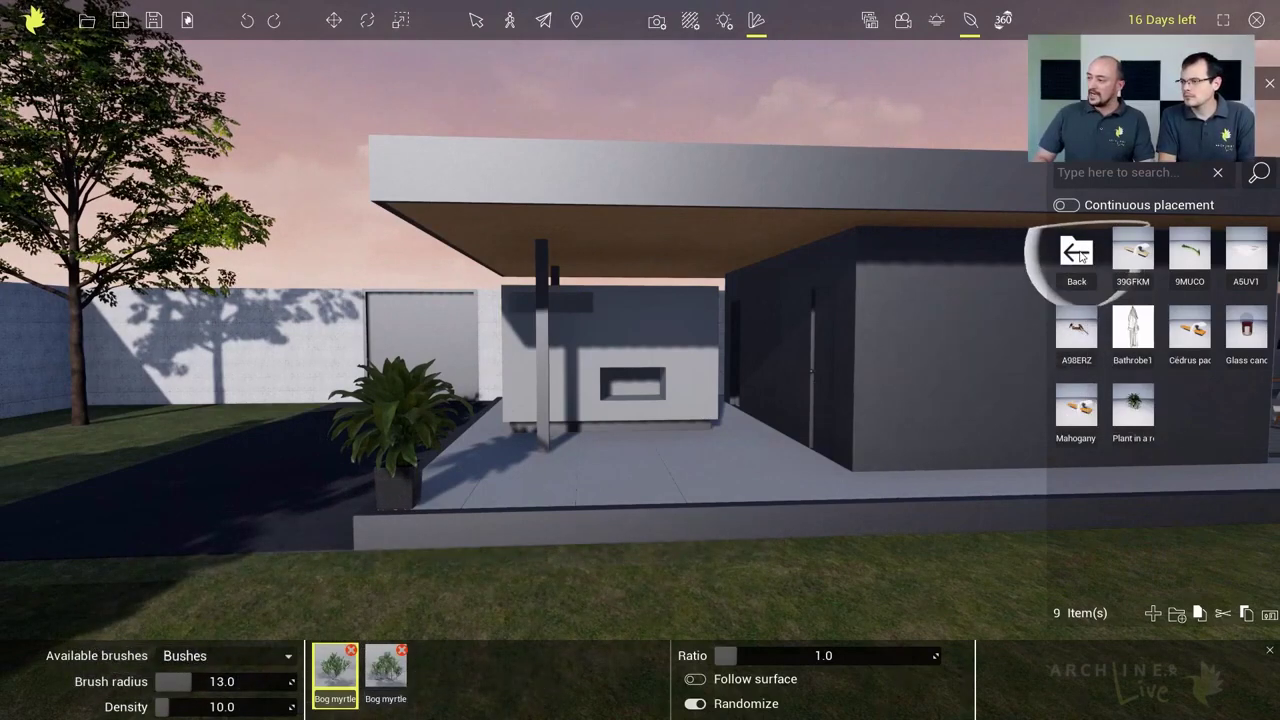
click(1080, 255)
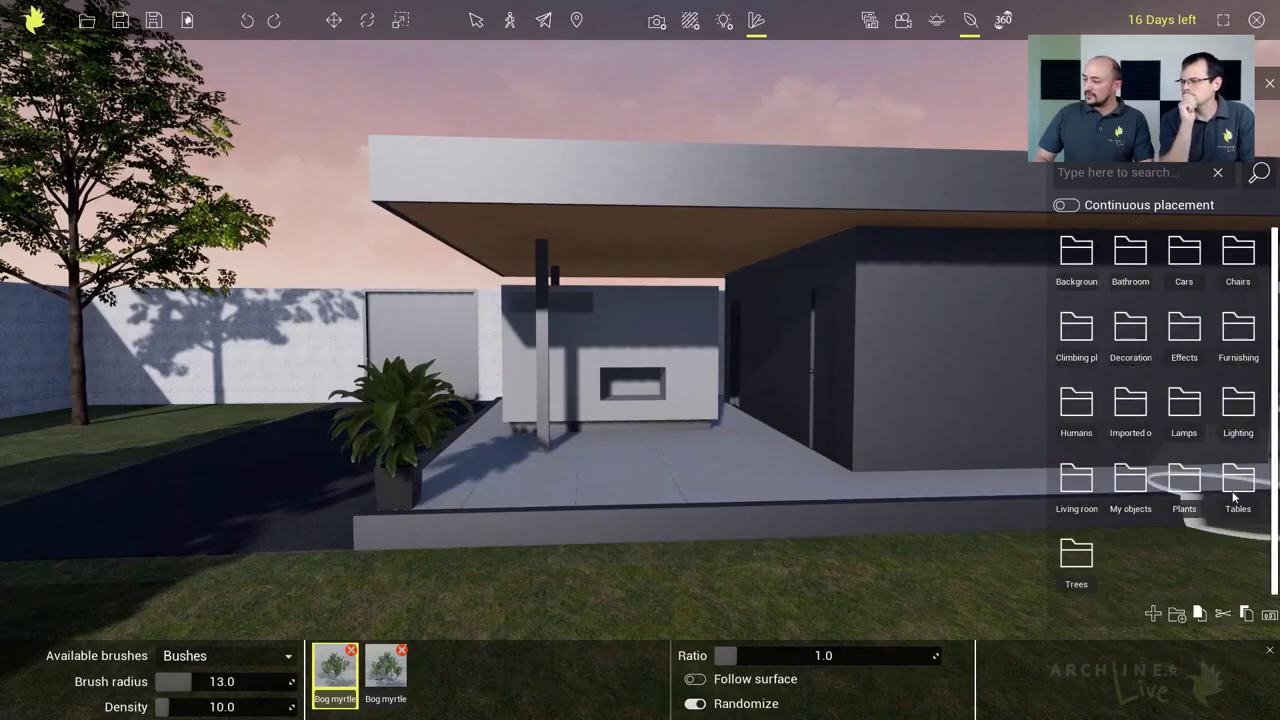
Step: Set the brush radius to 12.0 and paint bushes on the lawn along the front edge of the terrace
mouse_move(383, 677)
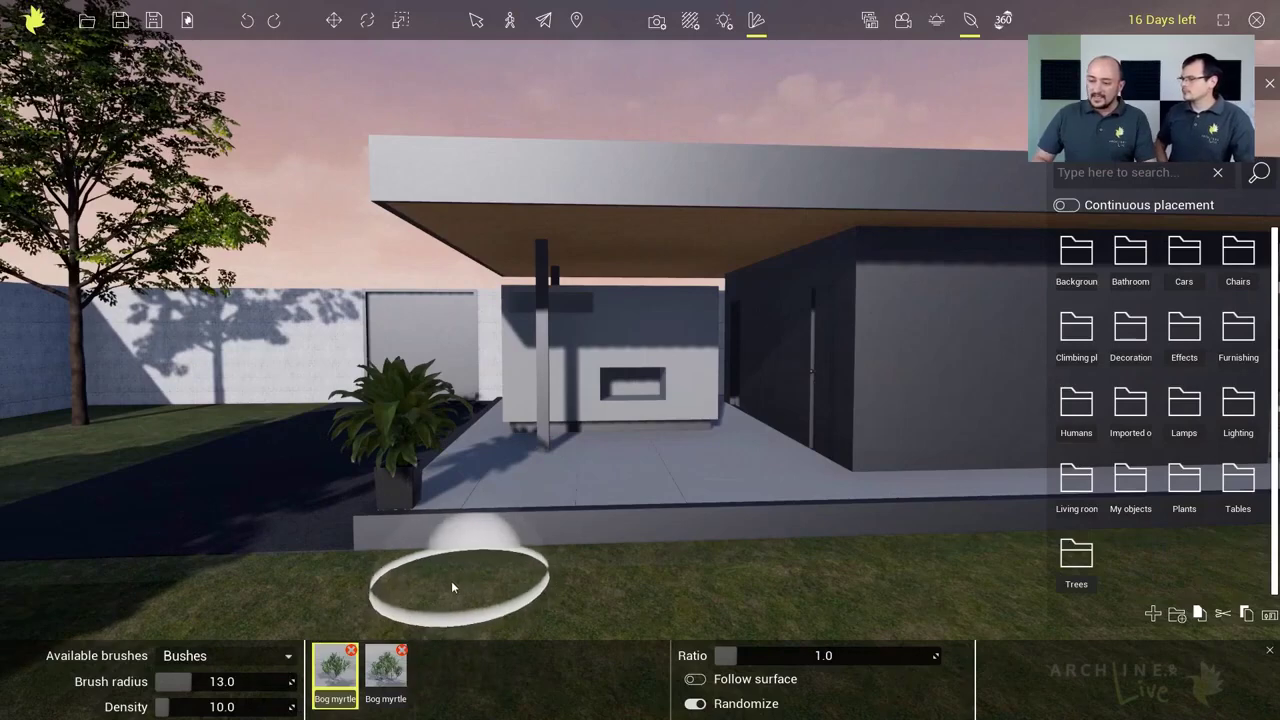
mouse_move(190, 681)
mouse_down()
mouse_move(228, 681)
mouse_move(188, 681)
mouse_up()
click(193, 682)
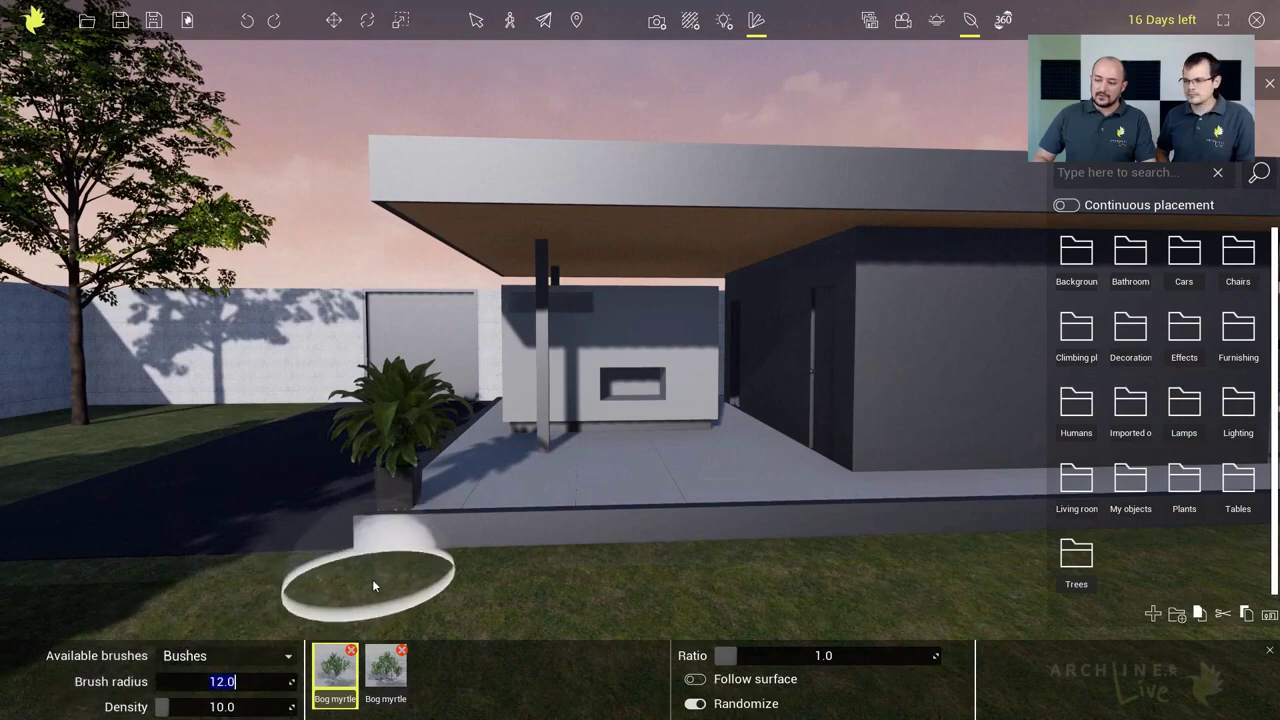
click(256, 681)
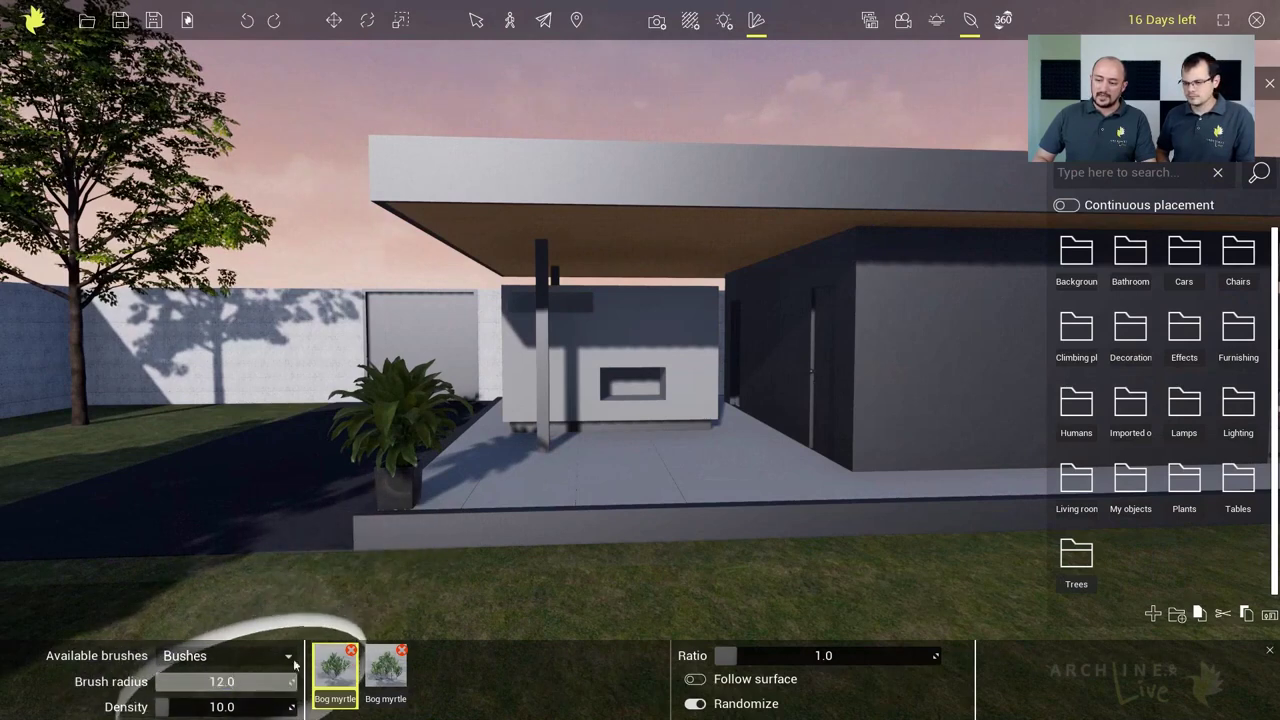
mouse_move(389, 582)
mouse_down()
mouse_move(607, 582)
mouse_move(929, 550)
mouse_move(981, 565)
mouse_up()
middle_drag(980, 564, 559, 572)
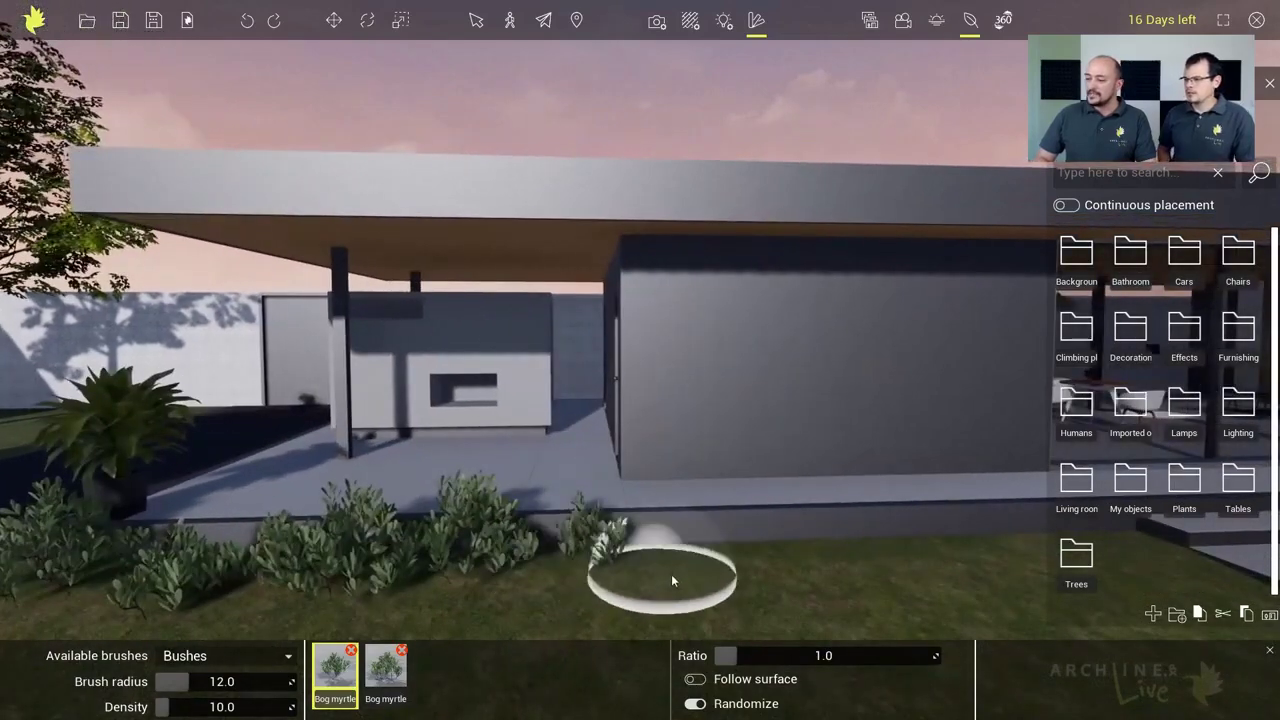
mouse_move(745, 571)
mouse_down()
mouse_move(984, 560)
mouse_move(660, 598)
mouse_up()
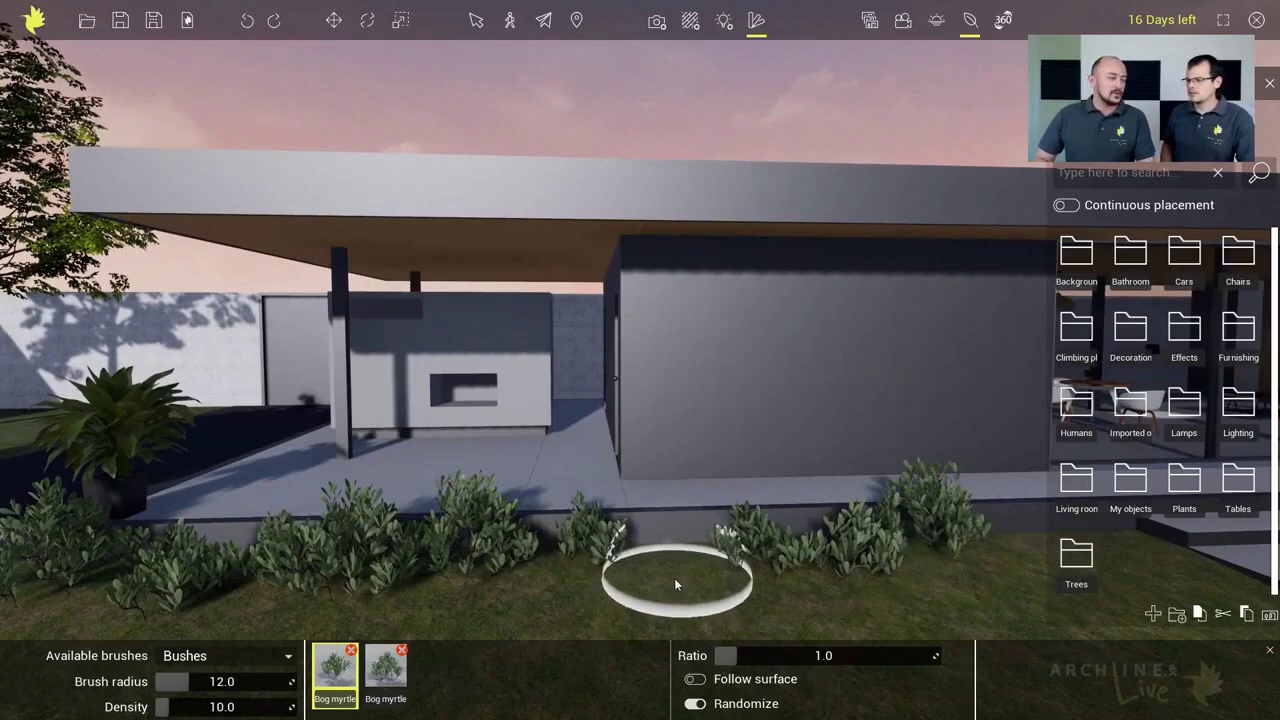
Step: Leave the foliage painter and check the planting in the saved views View_1 and View_0
scroll(638, 581, down, 3)
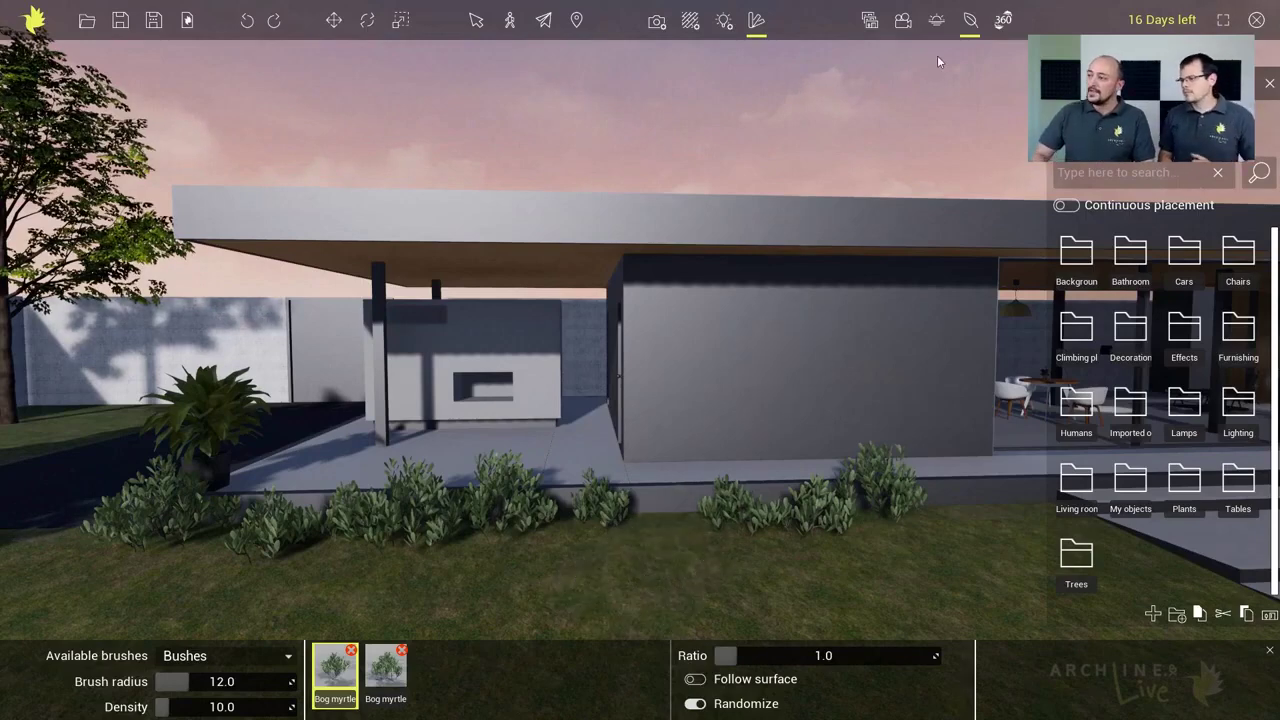
click(969, 22)
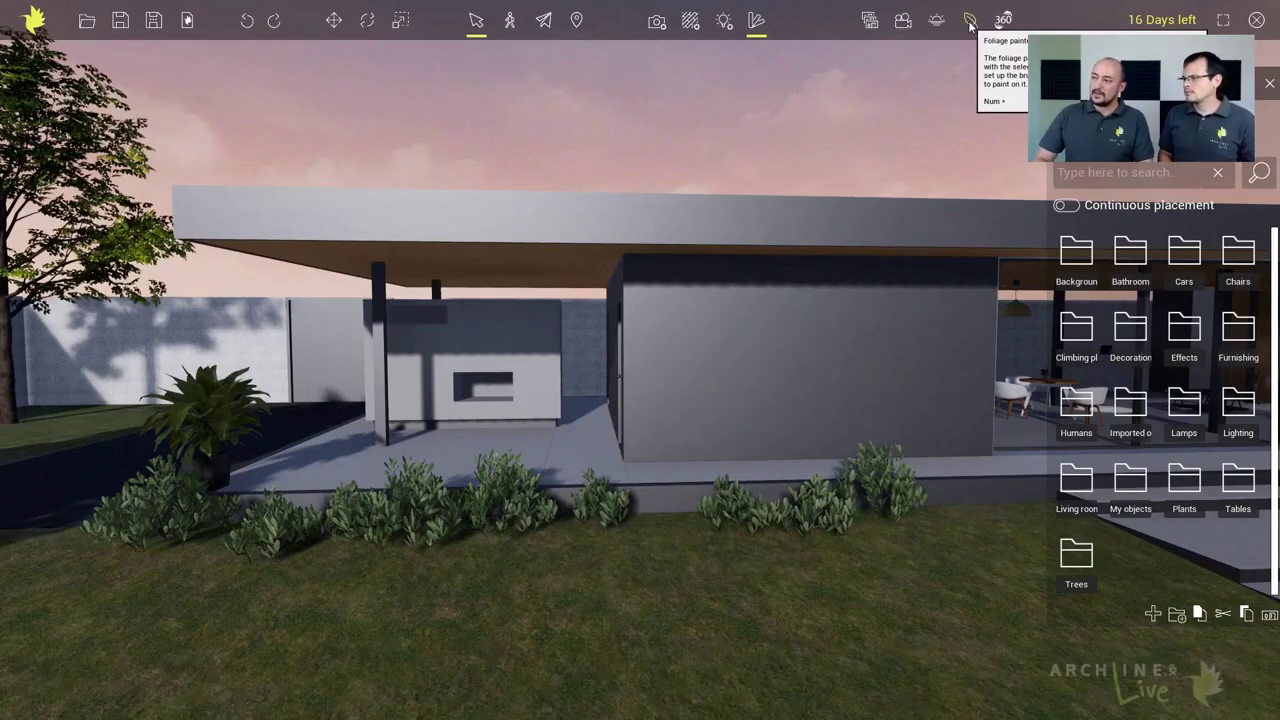
click(869, 20)
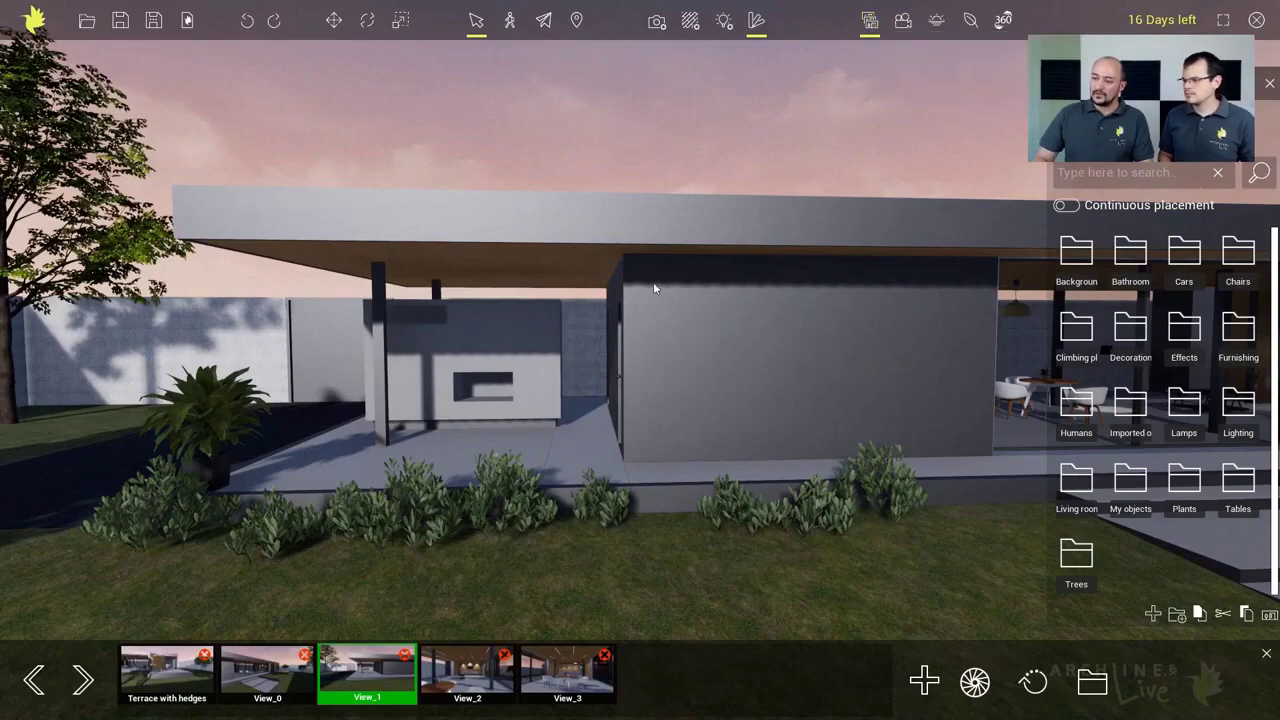
click(380, 677)
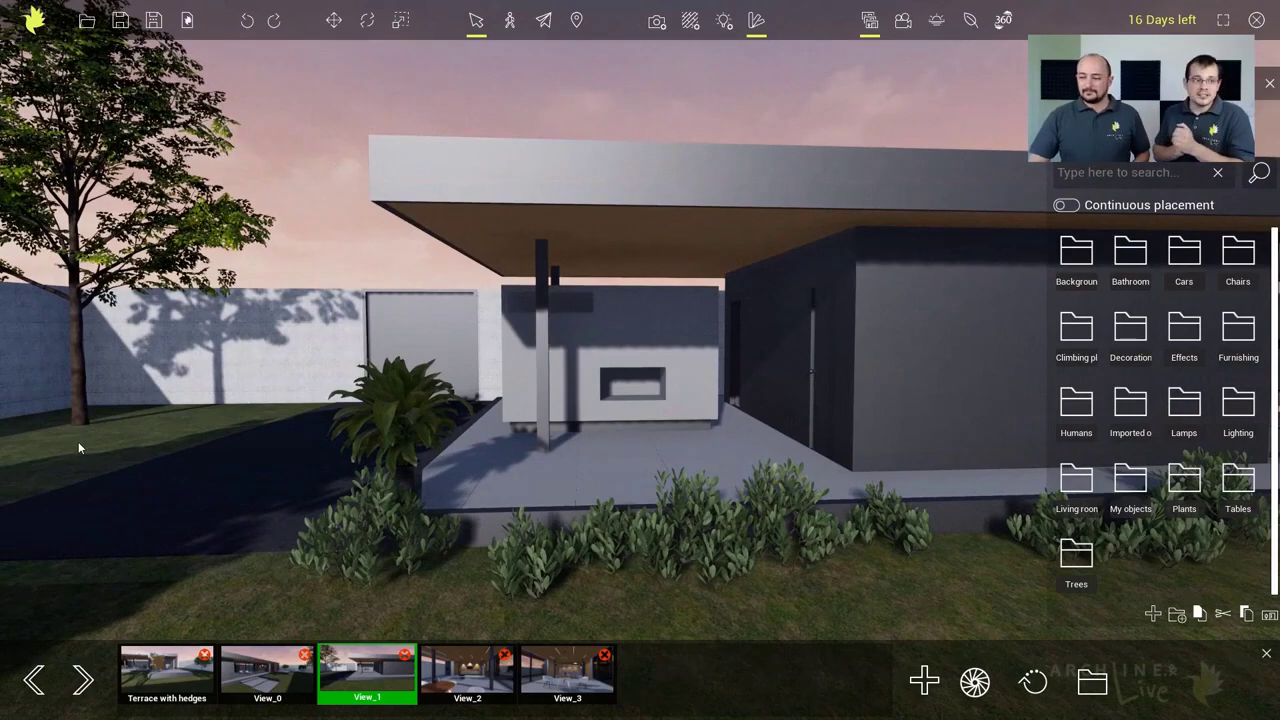
click(267, 672)
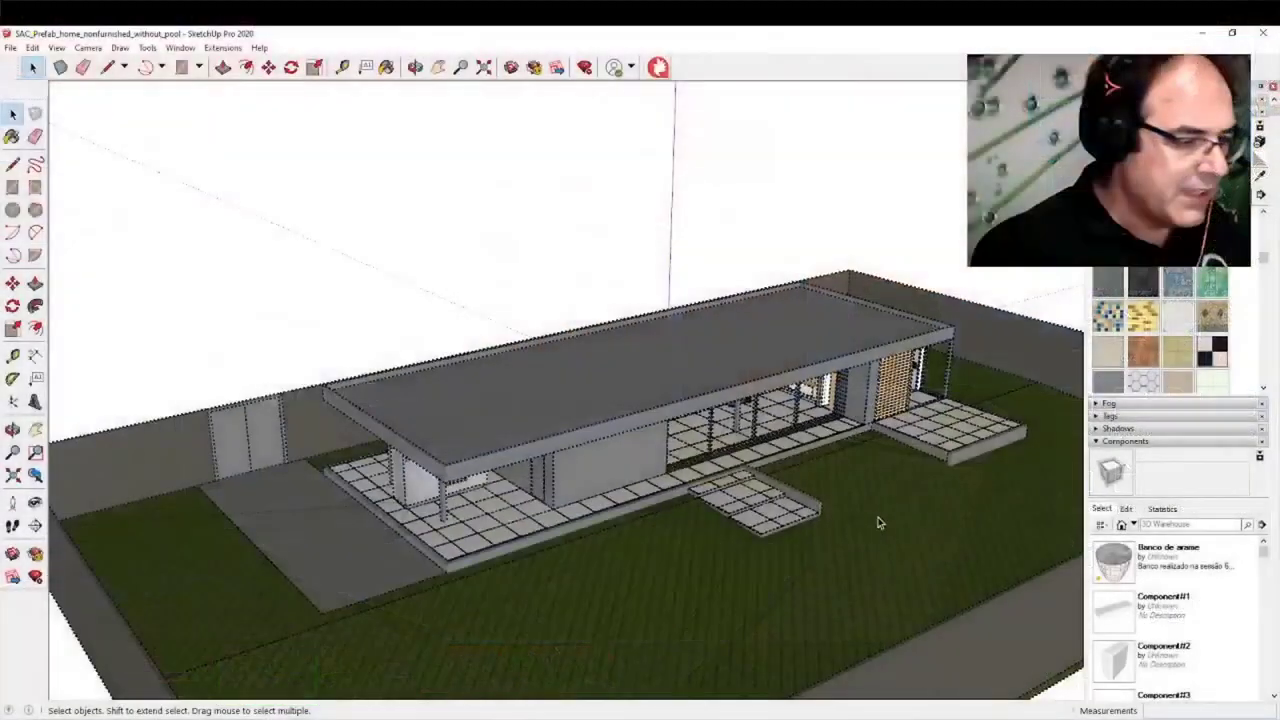
Step: In SketchUp, draw a rectangle about 23' 3" by 12' 7" from the entrance steps' inner corner to the side terrace's outer corner
mouse_move(880, 517)
middle_down()
mouse_move(694, 514)
mouse_move(776, 516)
mouse_move(748, 506)
middle_up()
scroll(776, 504, up, 3)
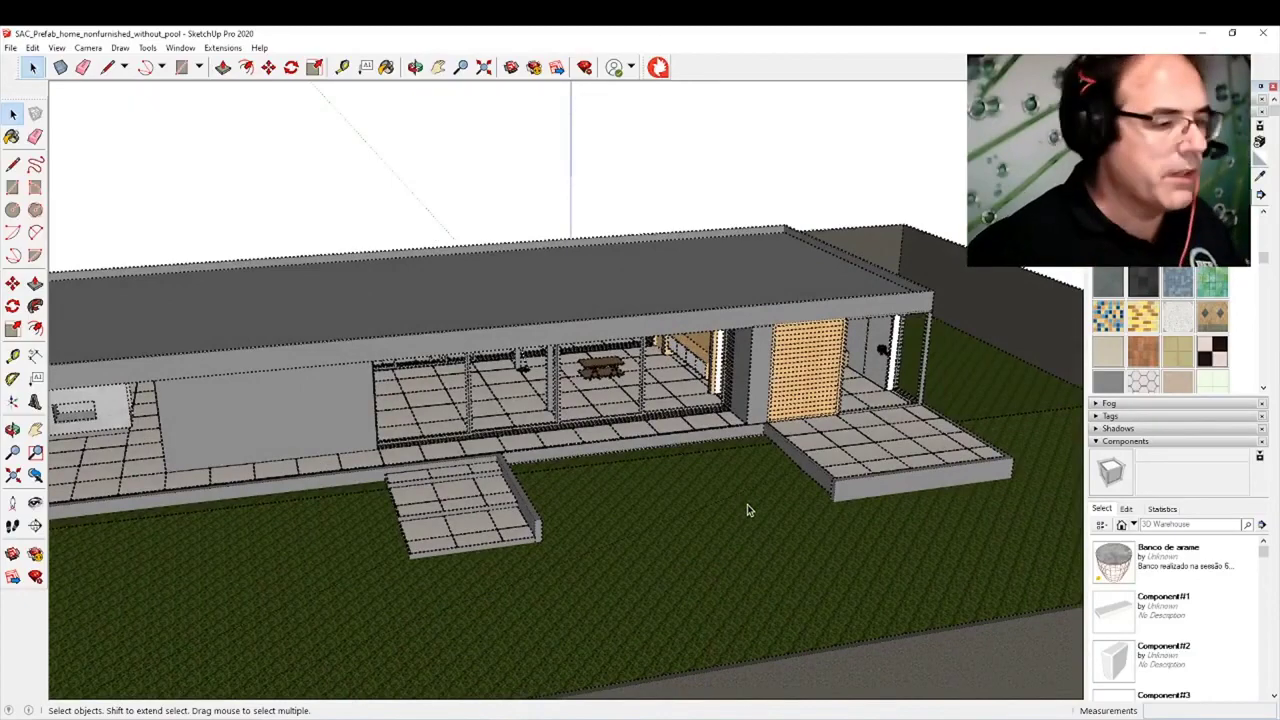
middle_drag(735, 487, 626, 517)
scroll(574, 586, up, 2)
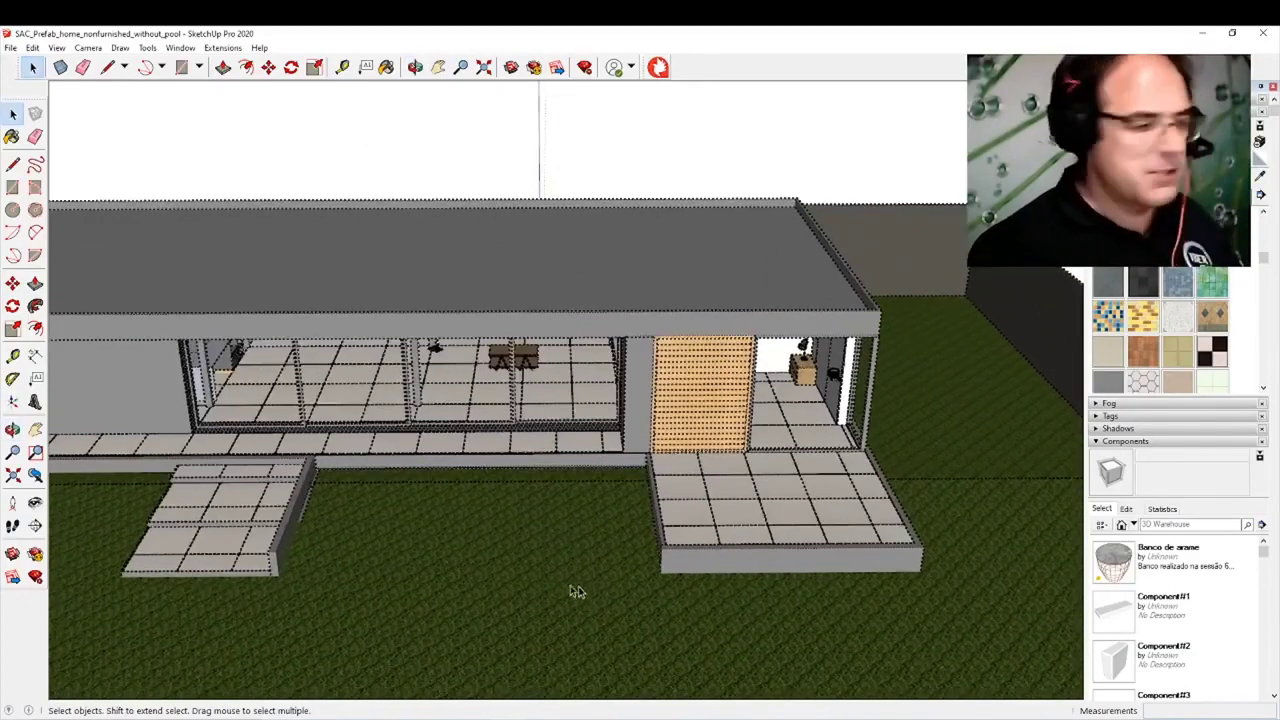
middle_drag(575, 592, 398, 470)
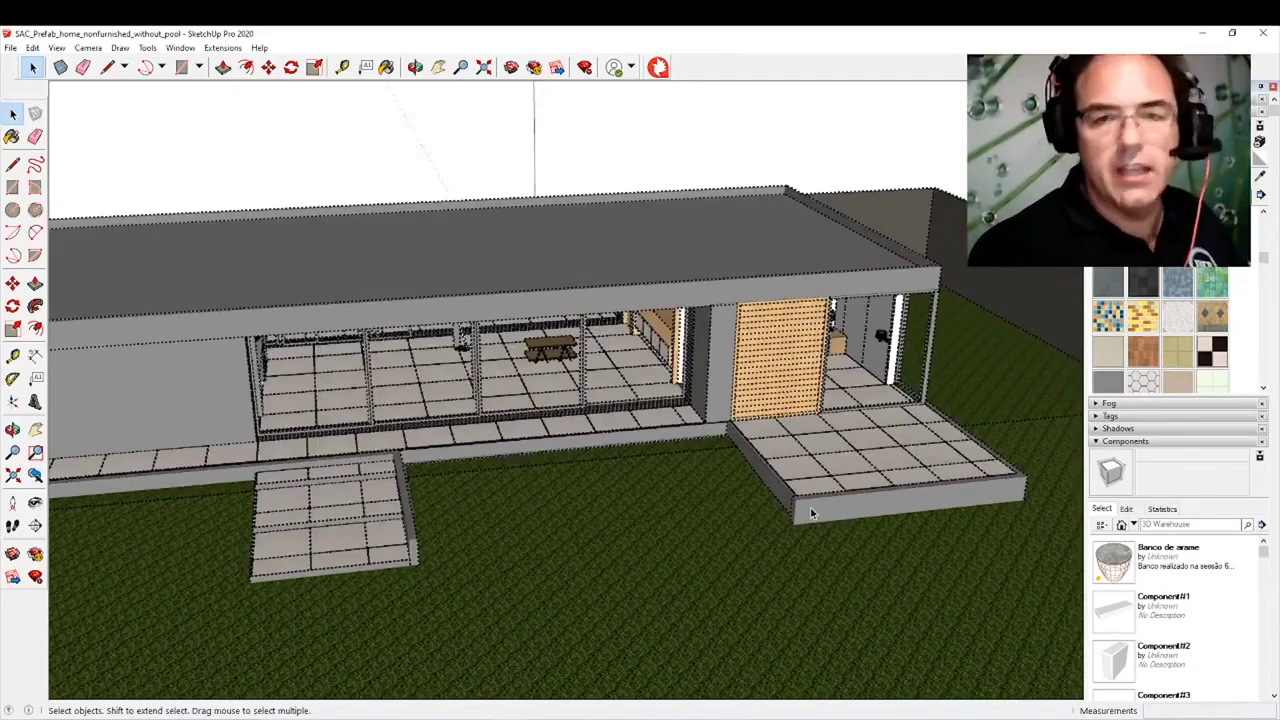
mouse_move(810, 506)
middle_down()
mouse_move(560, 500)
mouse_move(533, 530)
mouse_move(515, 522)
middle_up()
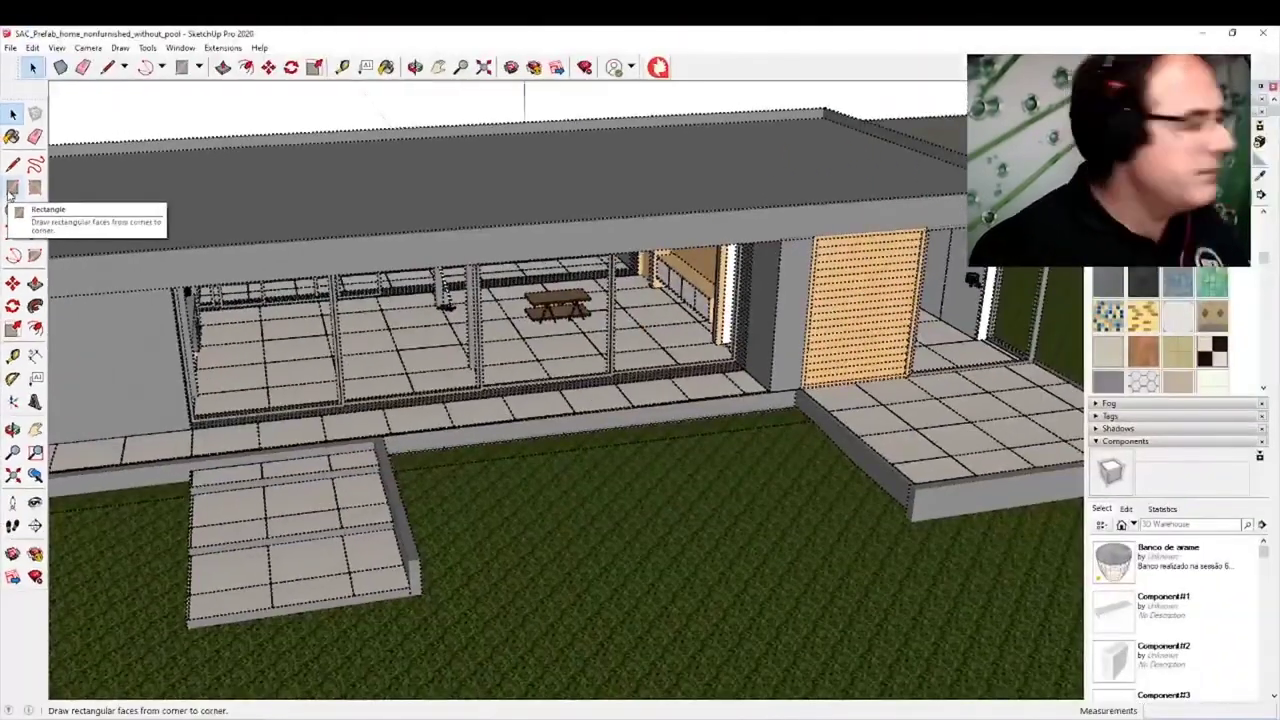
click(12, 188)
scroll(383, 420, up, 8)
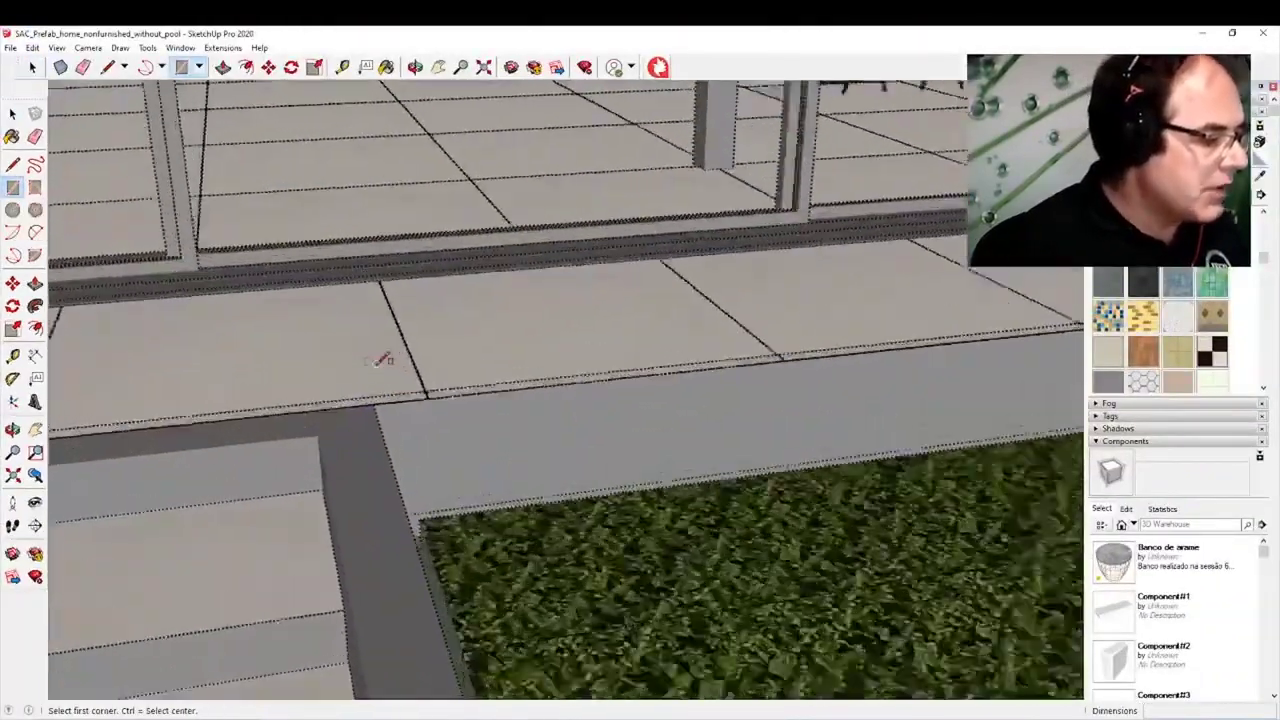
scroll(383, 360, up, 5)
click(351, 384)
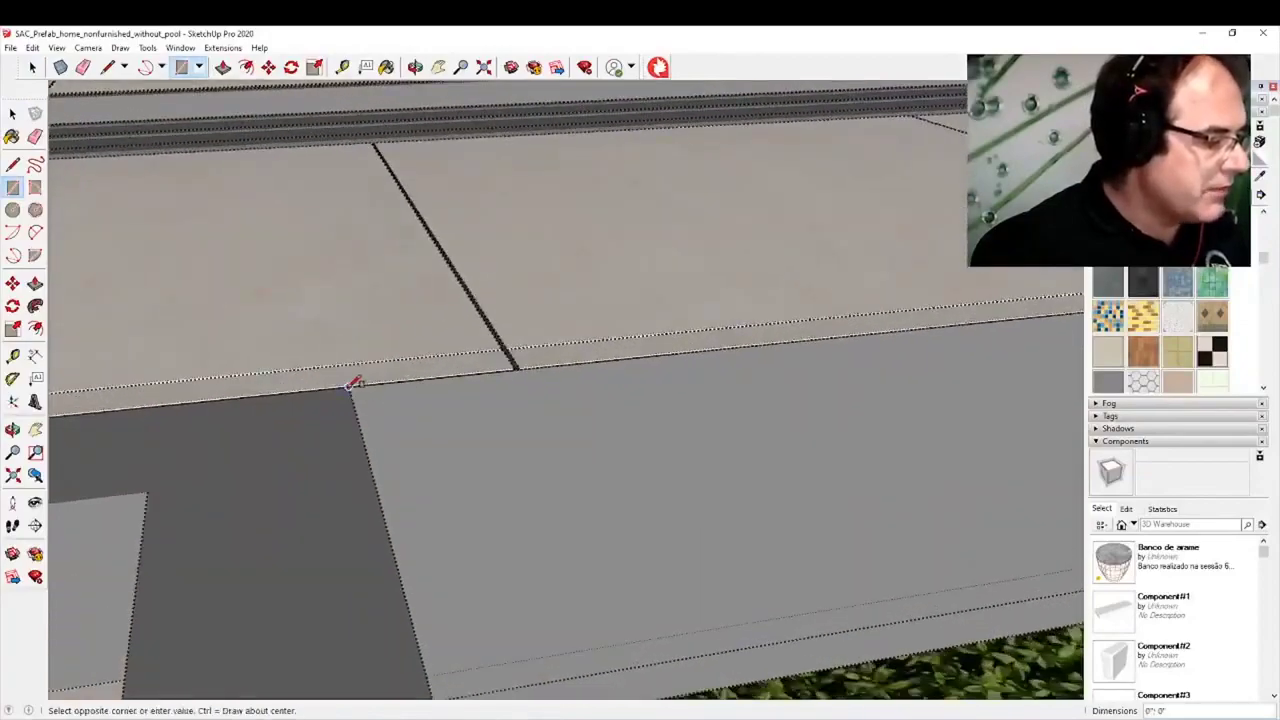
scroll(460, 463, down, 10)
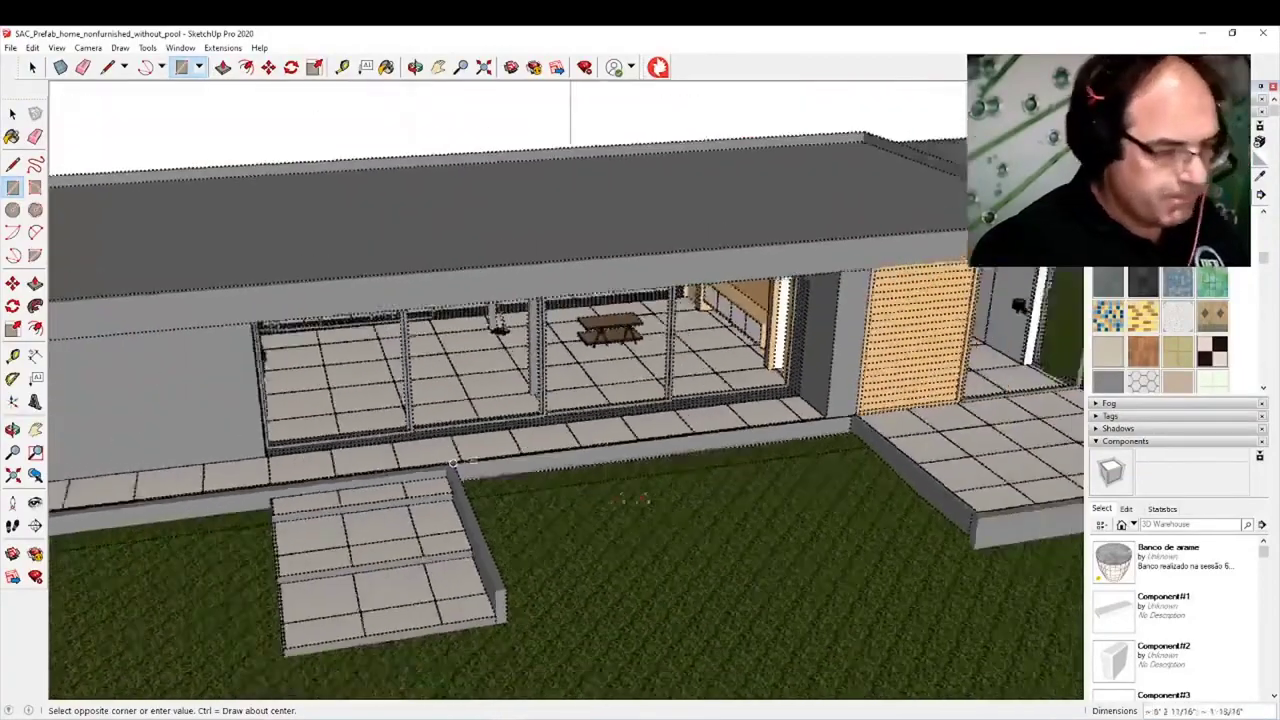
scroll(900, 500, up, 5)
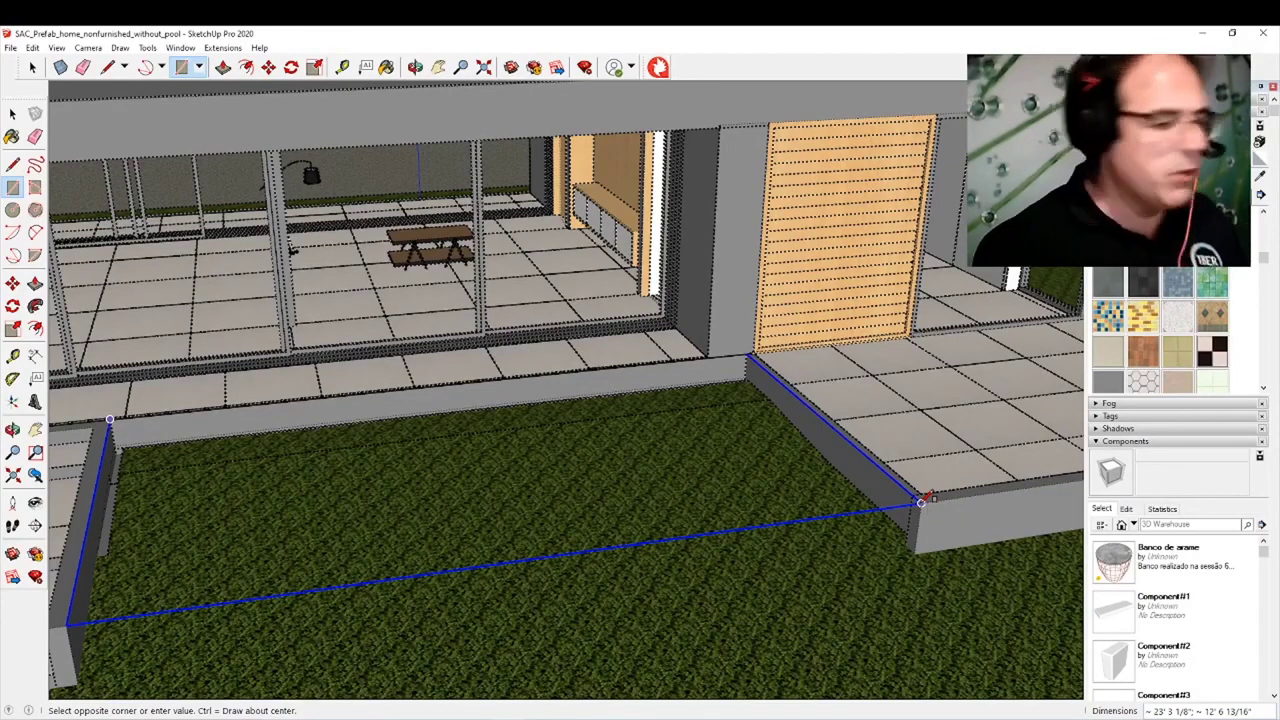
click(921, 503)
scroll(755, 500, down, 2)
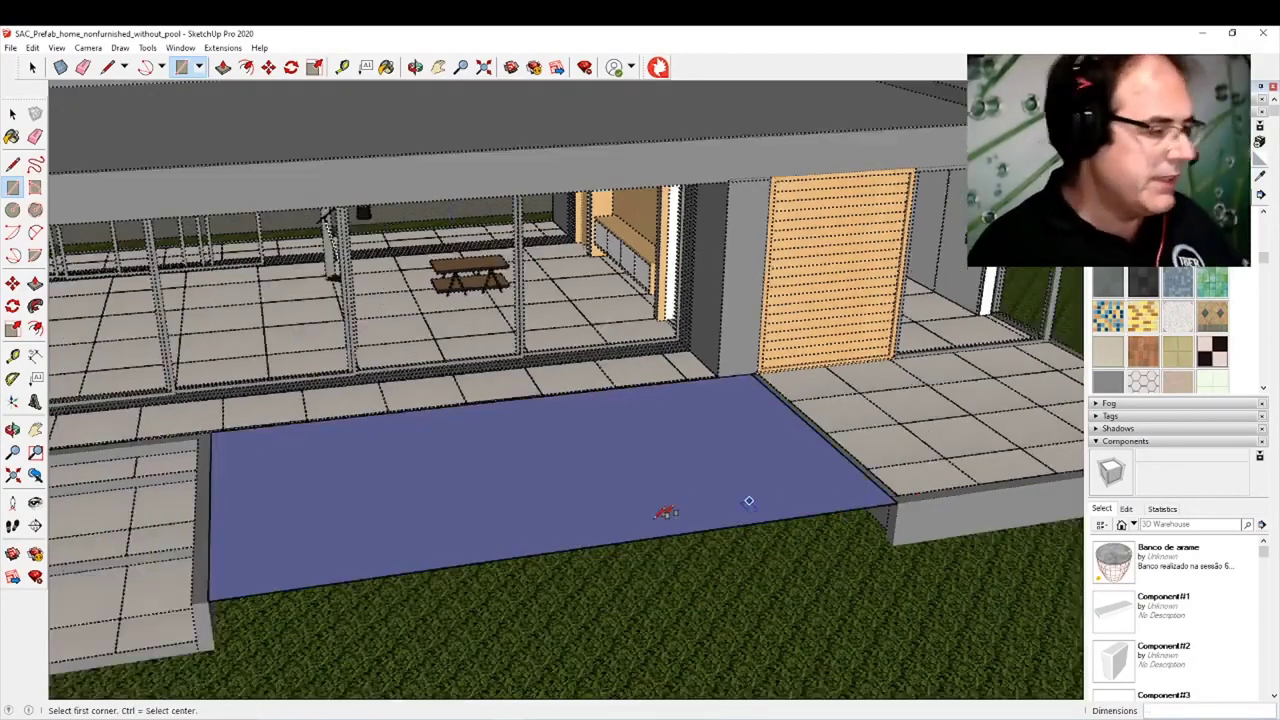
Step: Offset the new rectangle's edges inward to form a narrow border around its face
shift+middle_drag(676, 497, 700, 467)
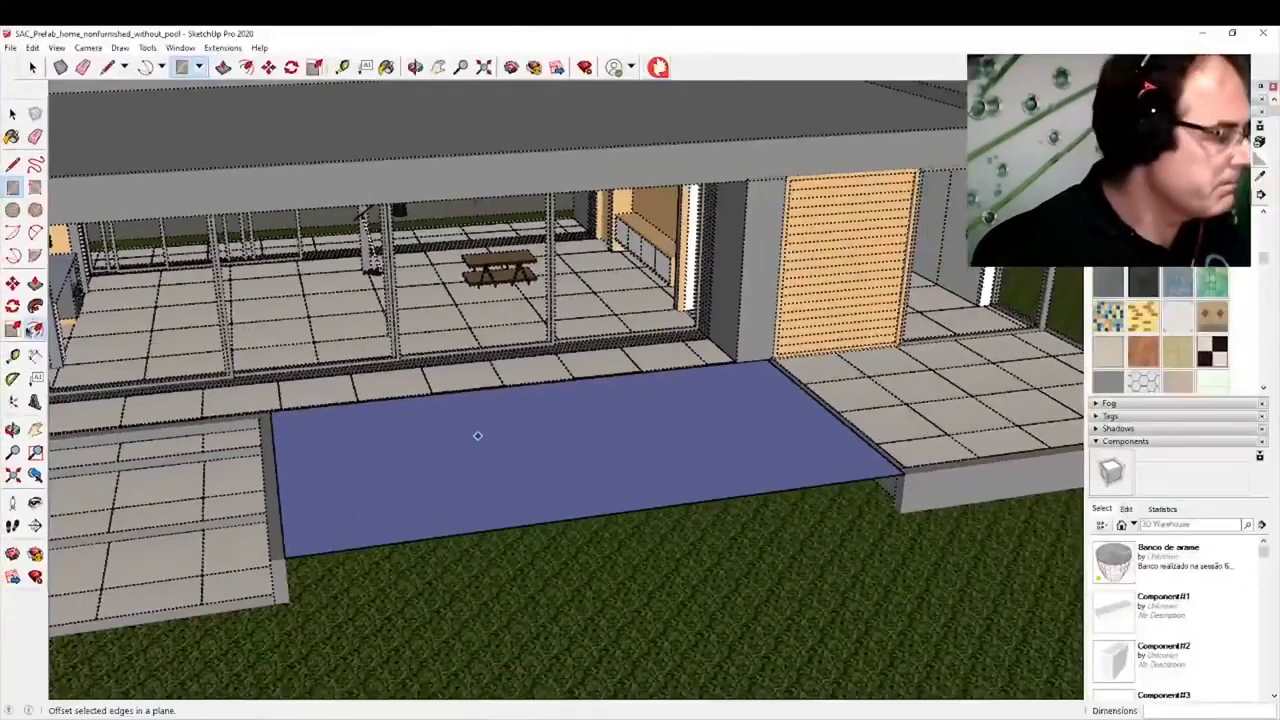
click(40, 332)
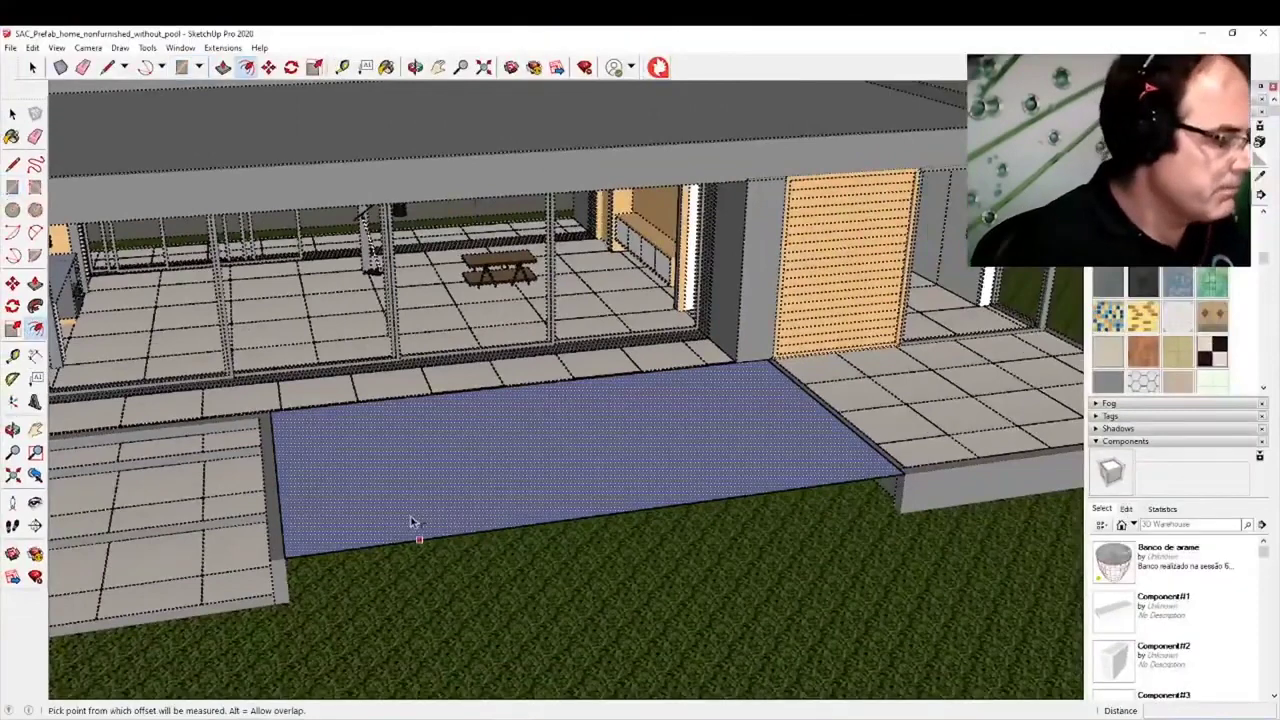
click(297, 510)
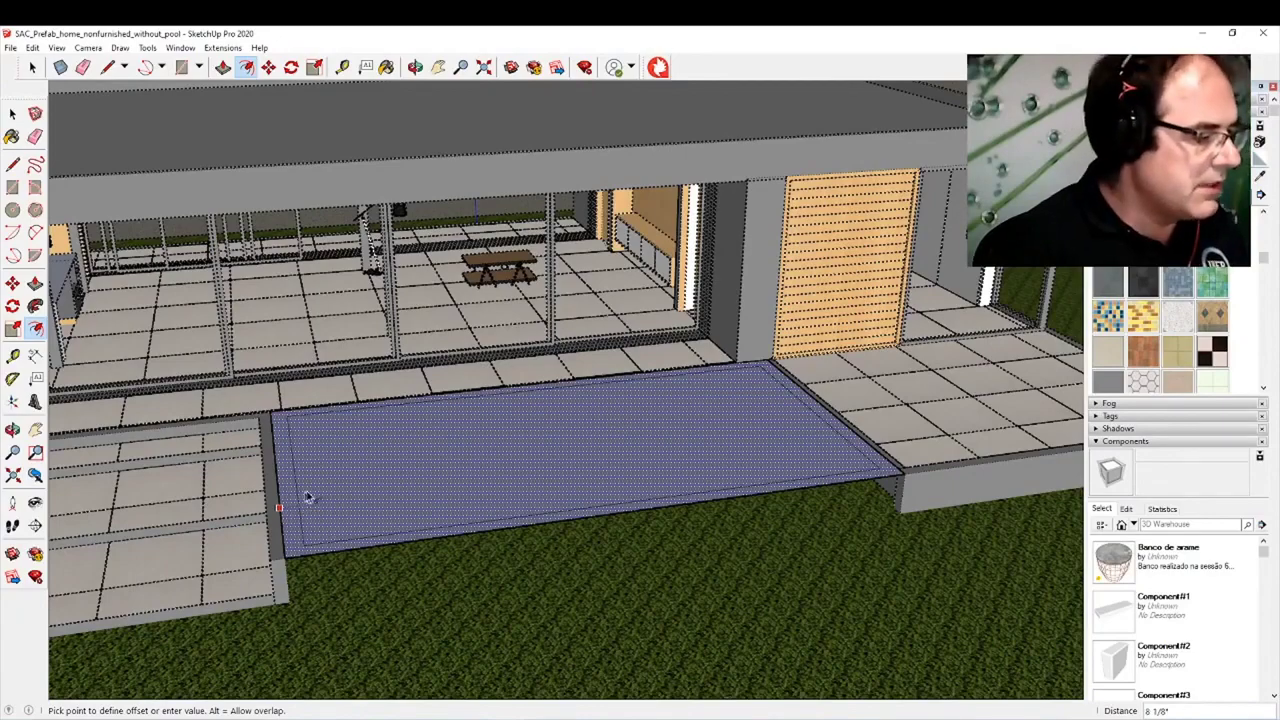
click(305, 497)
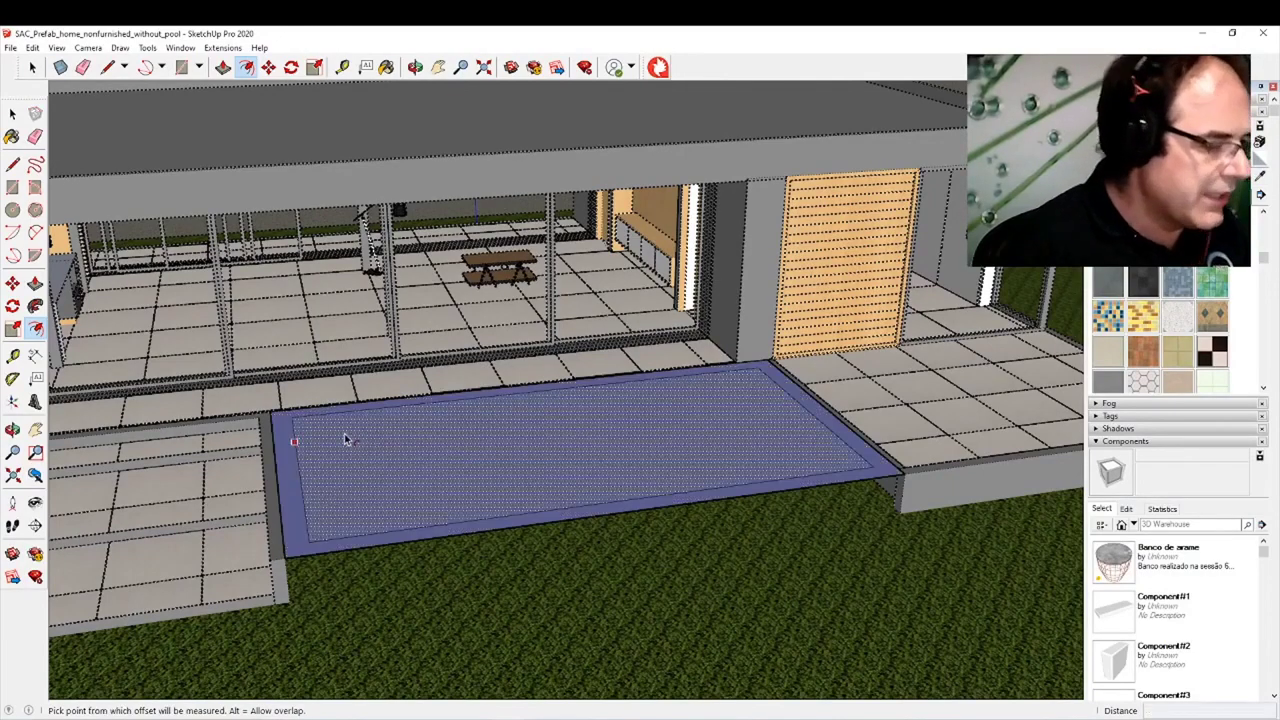
middle_drag(343, 437, 563, 423)
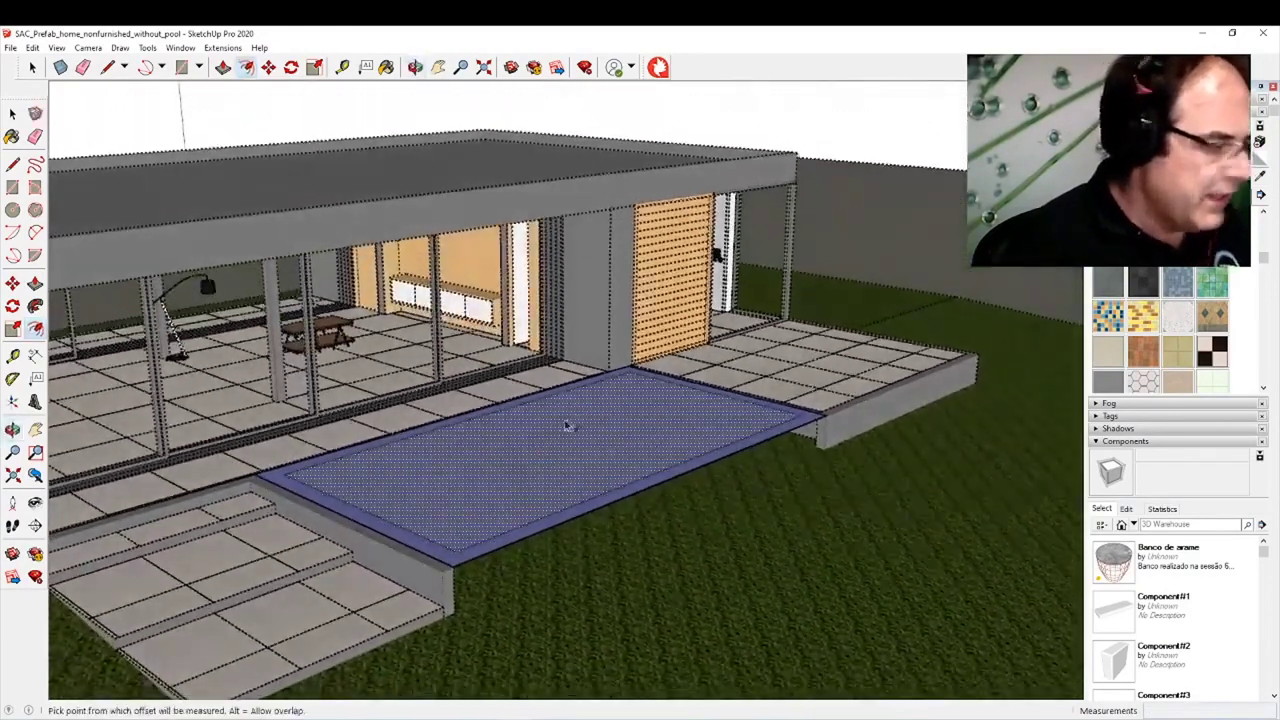
Step: Push the narrow border face of the new rectangle down about 3' 11 1/4" to the lawn level, using the plot wall's base as reference
click(35, 284)
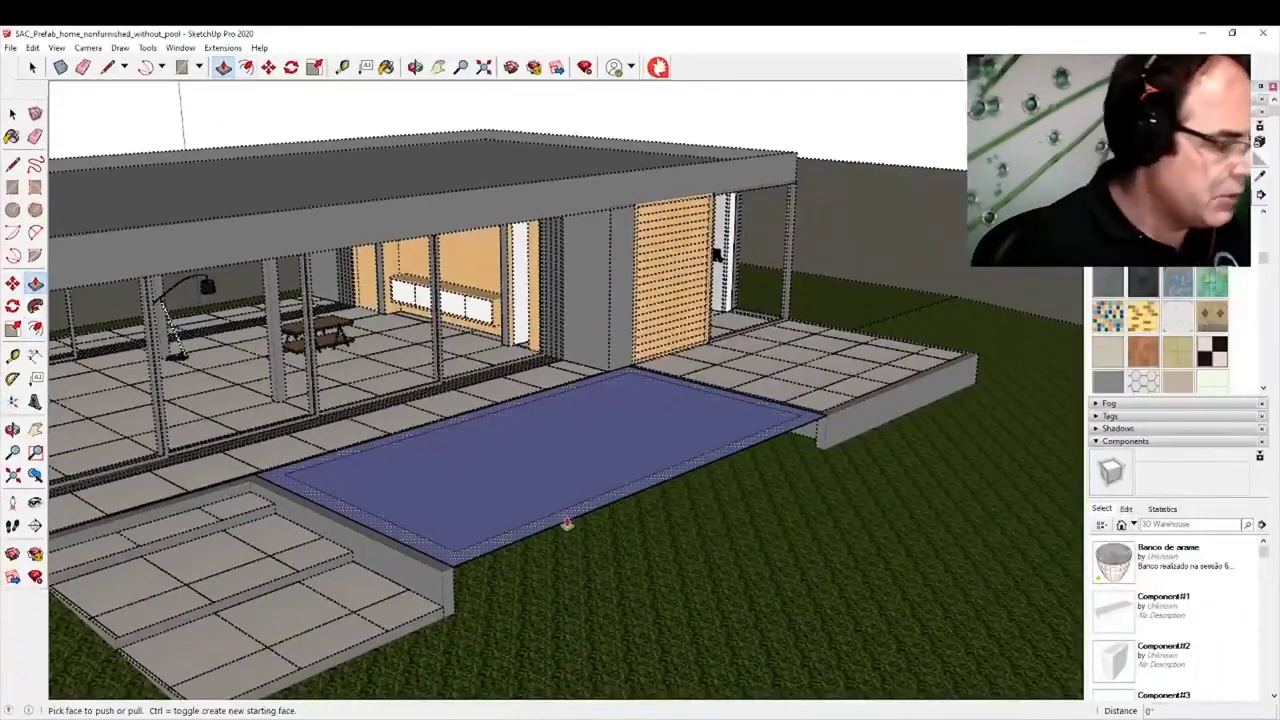
click(567, 521)
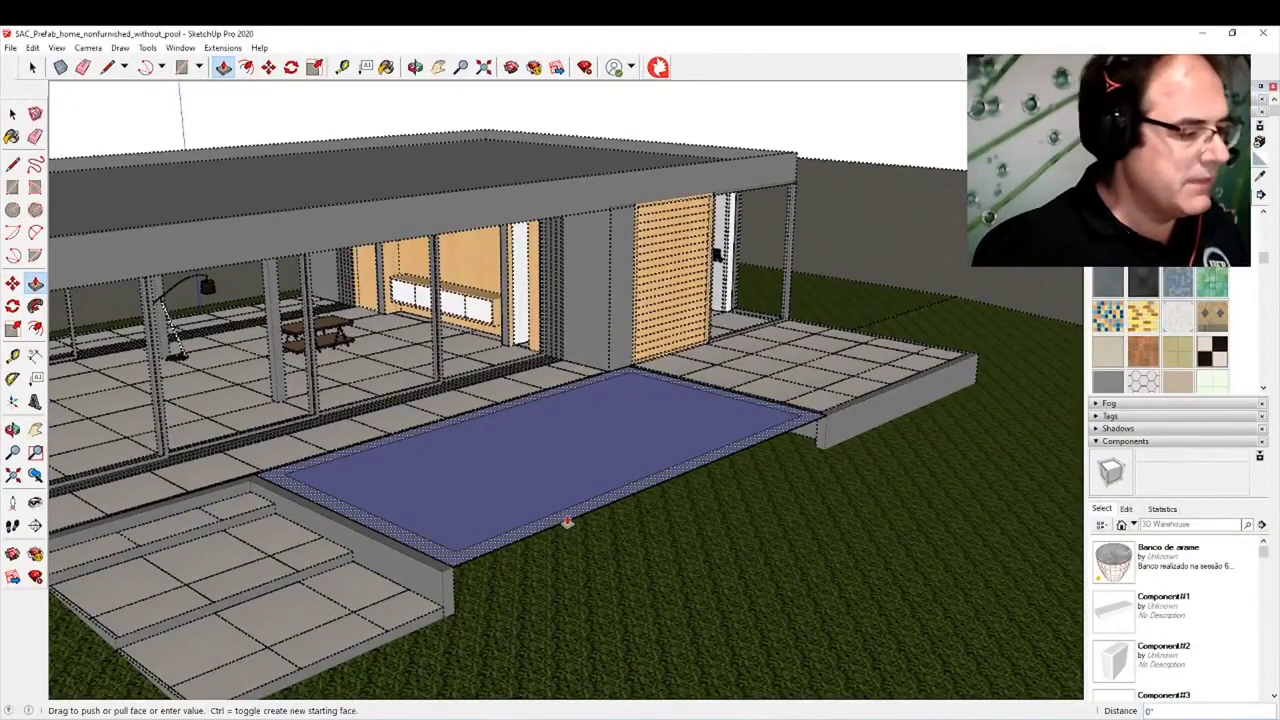
middle_drag(660, 606, 814, 563)
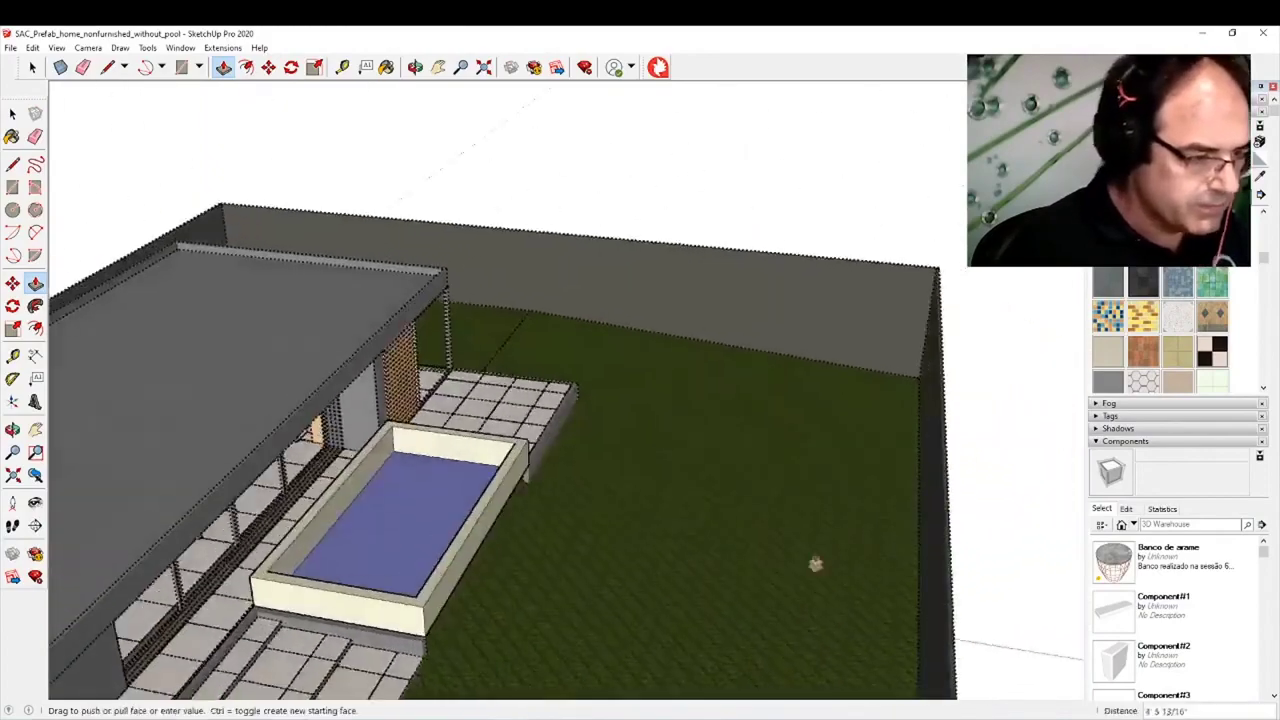
scroll(918, 383, down, 3)
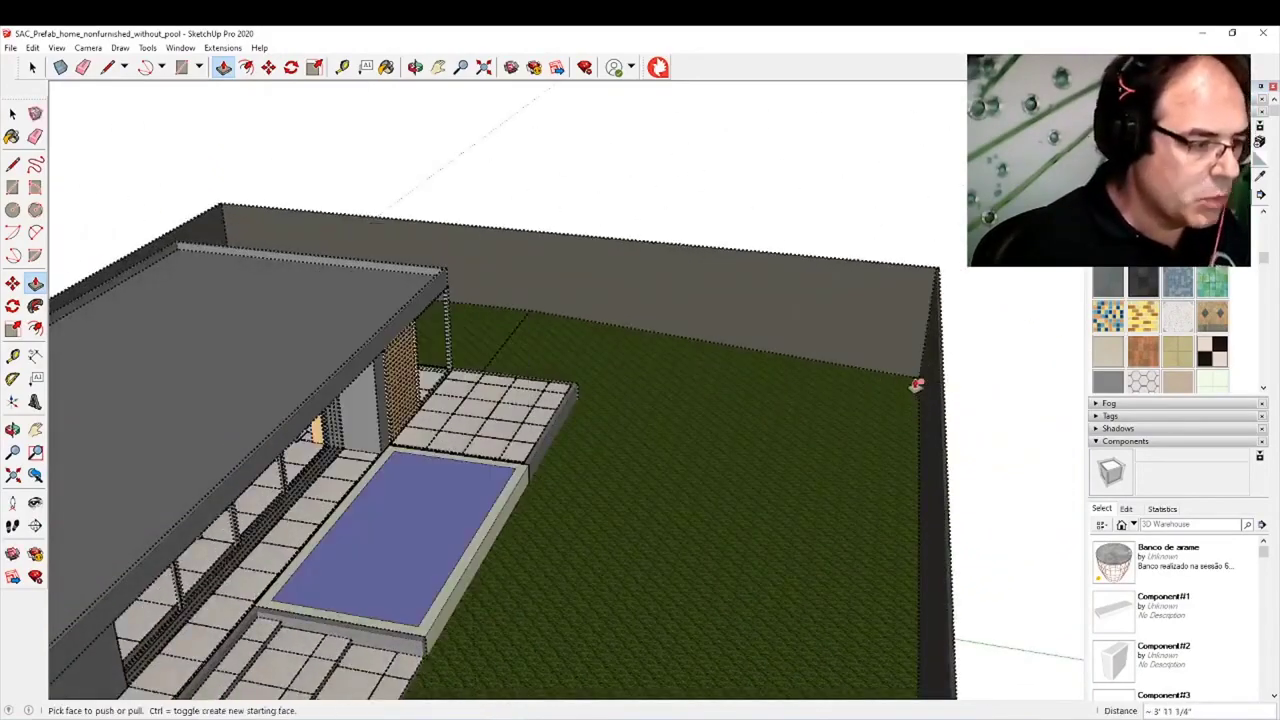
mouse_move(533, 564)
middle_down()
mouse_move(209, 568)
mouse_move(110, 526)
middle_up()
scroll(307, 570, up, 3)
scroll(282, 448, up, 3)
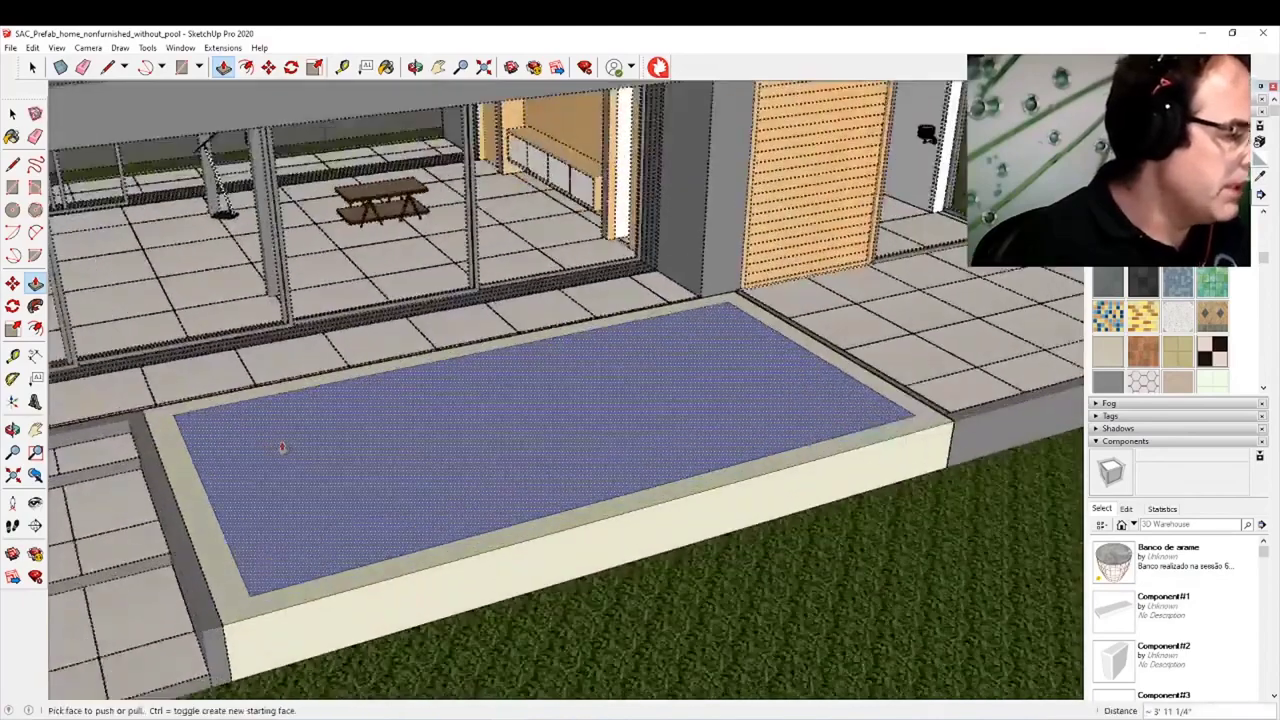
Step: Push the inner face of the bordered rectangle down about 3 7/16" to recess it below the rim
click(206, 441)
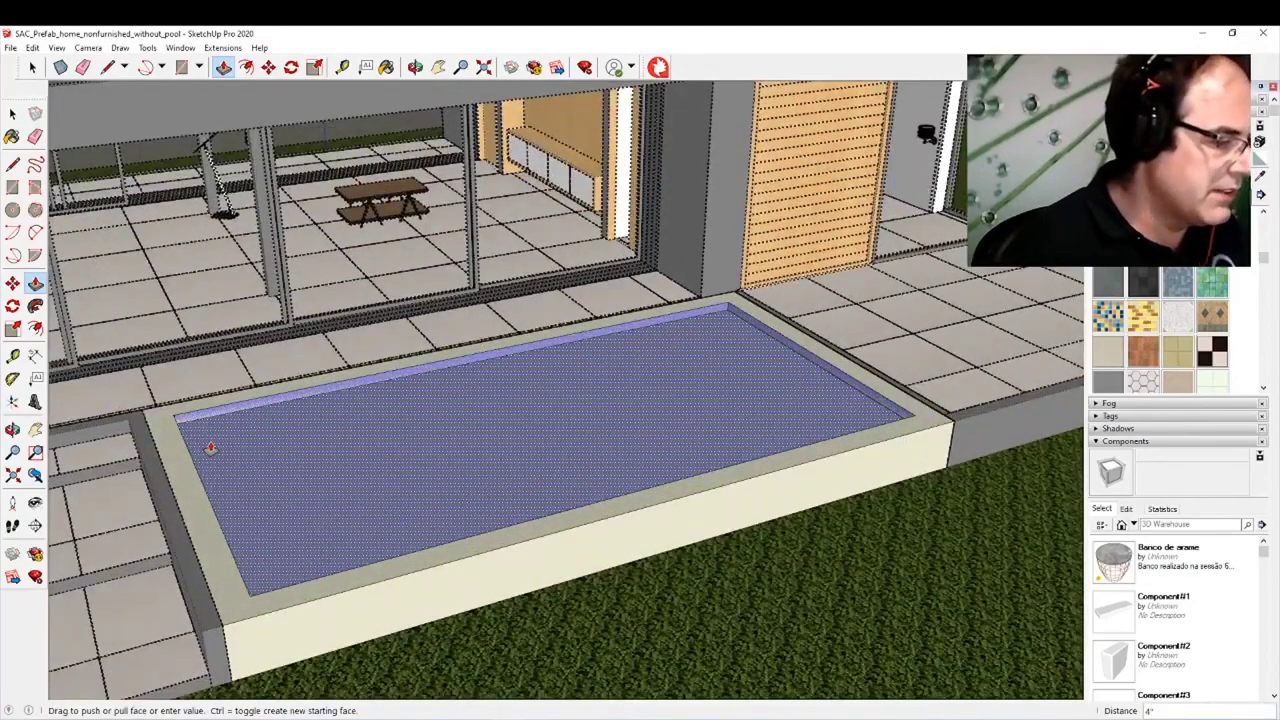
click(211, 446)
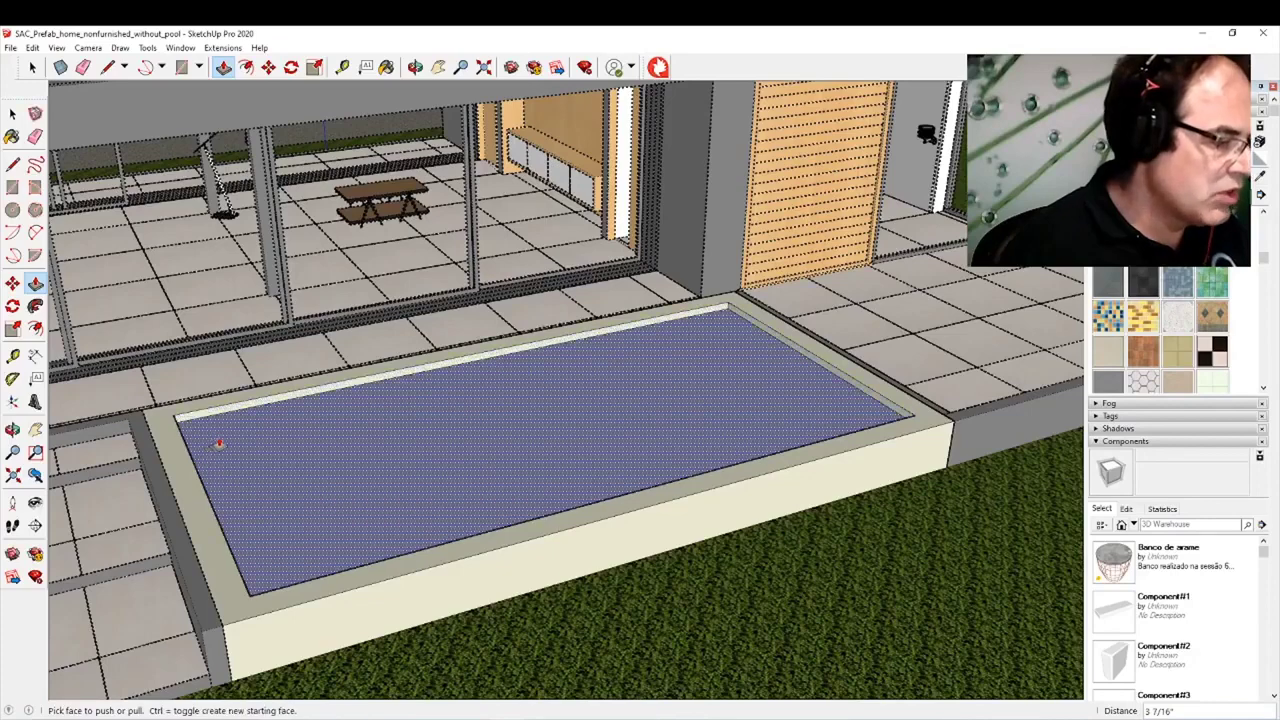
key(space)
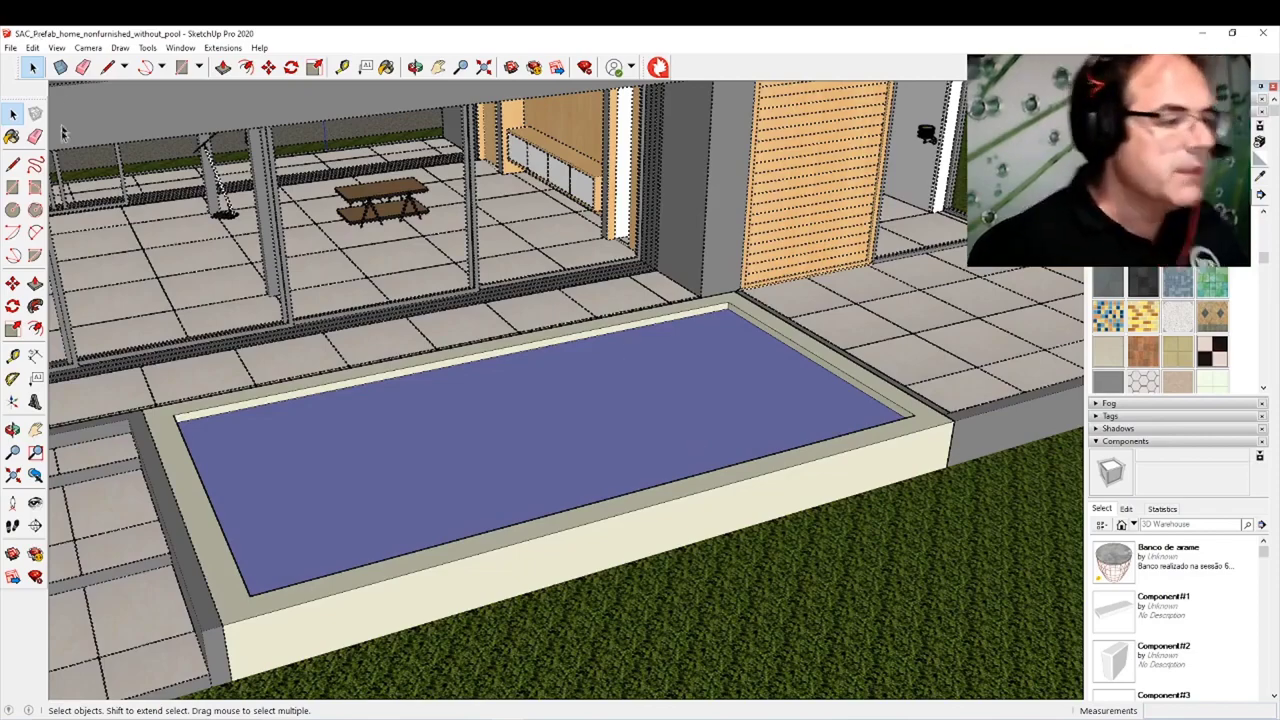
Step: Paint the recessed inner face with a blue rippled material from the Water collection
scroll(442, 515, down, 1)
middle_drag(440, 518, 564, 490)
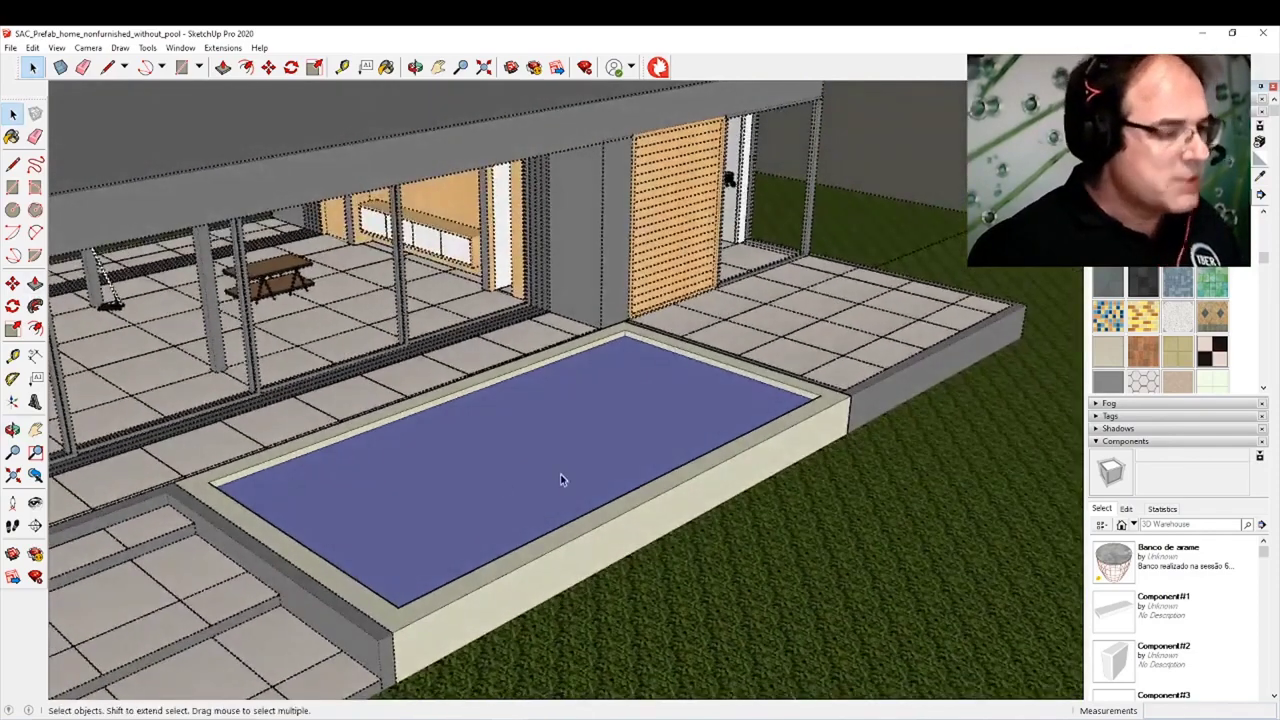
click(1203, 262)
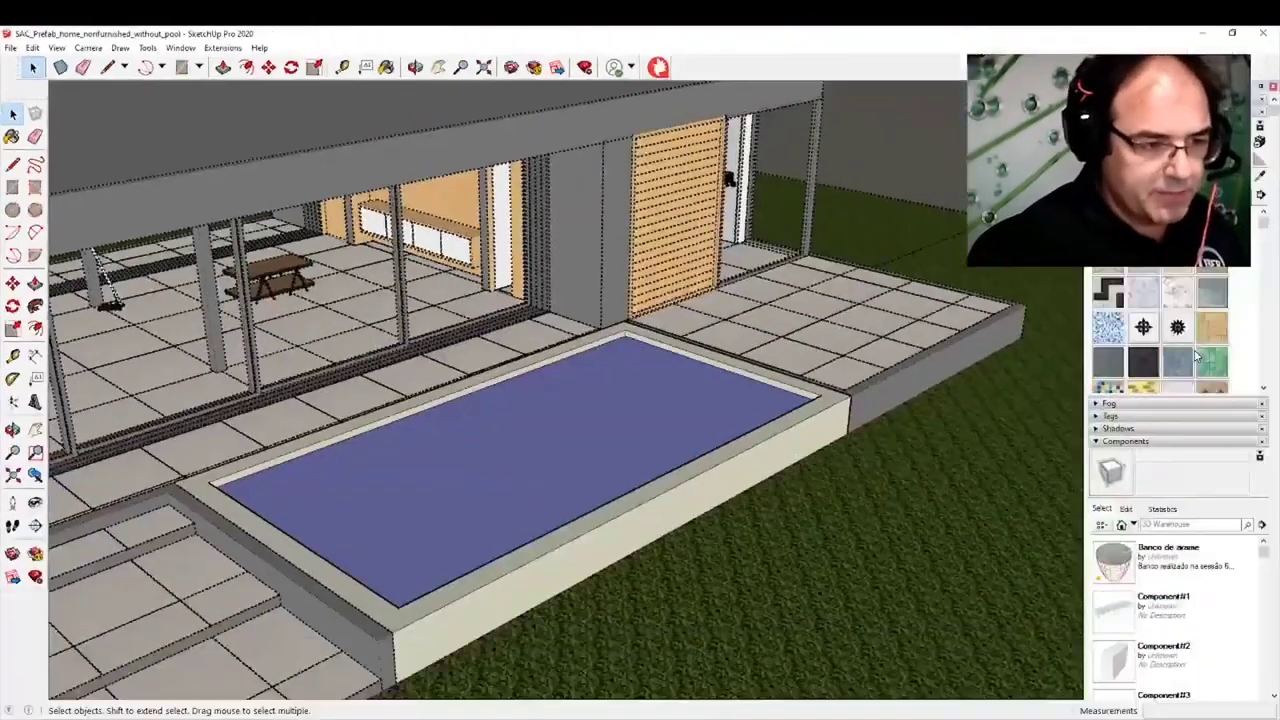
click(1210, 262)
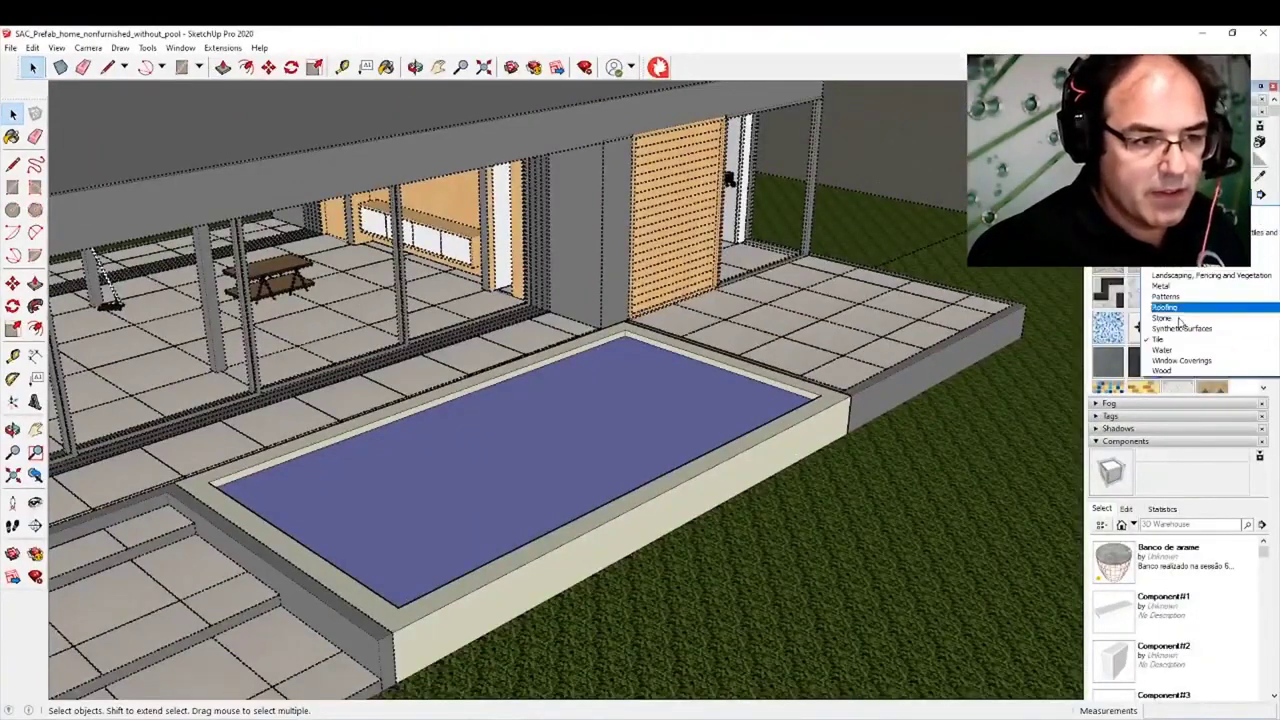
click(1168, 350)
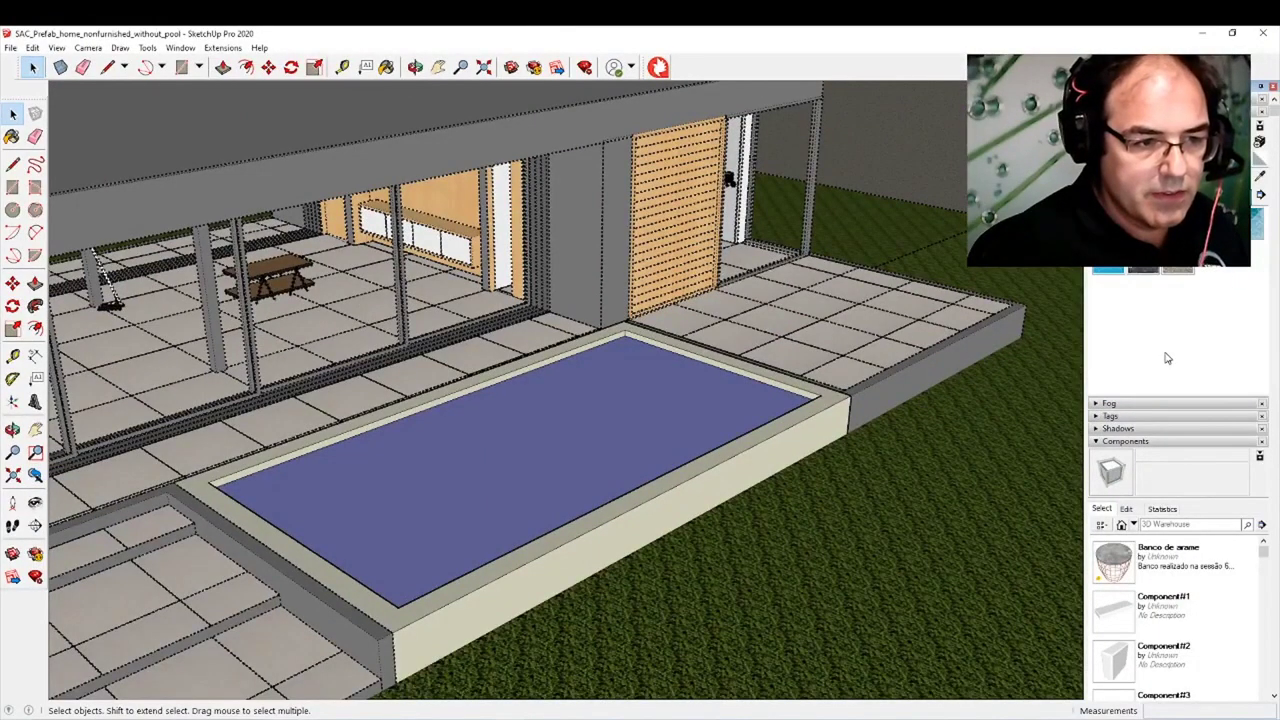
click(1180, 235)
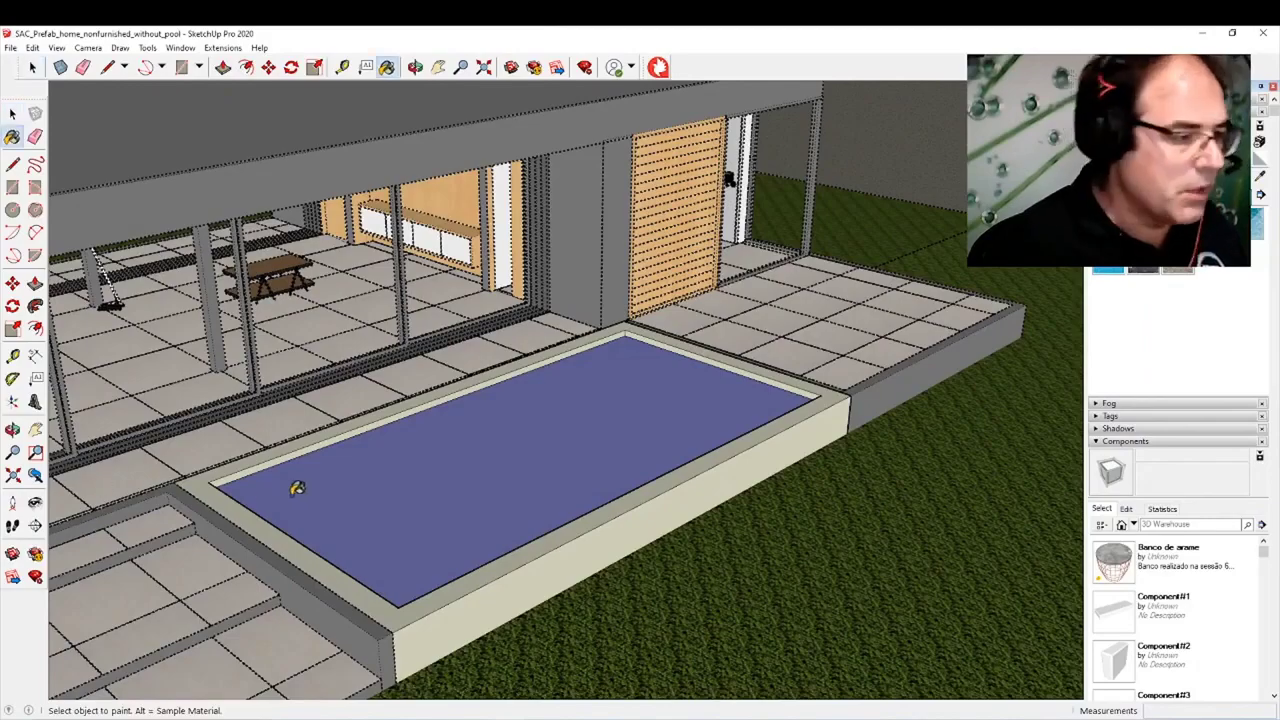
click(506, 447)
Step: Choose the blue-grey mosaic from the Tile collection and paint all matching unpainted faces of the pool rim and walls with it
scroll(662, 412, down, 2)
middle_drag(662, 450, 462, 545)
scroll(588, 492, up, 3)
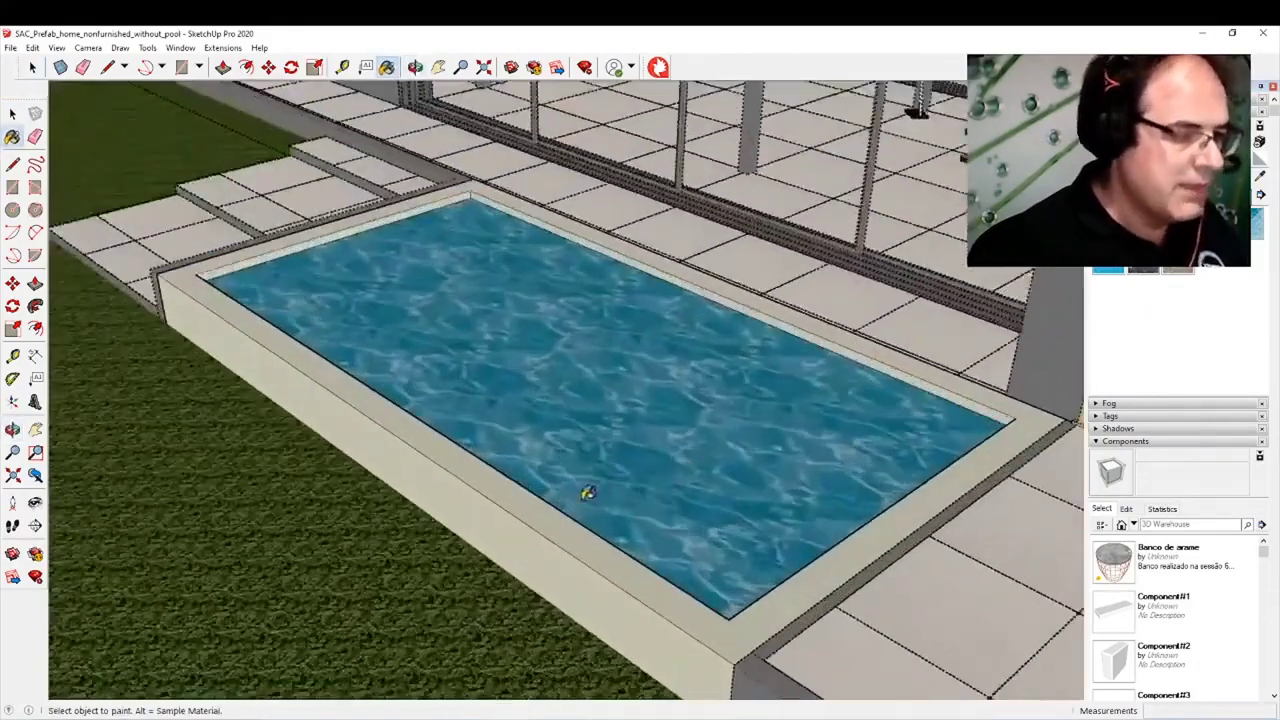
click(1200, 262)
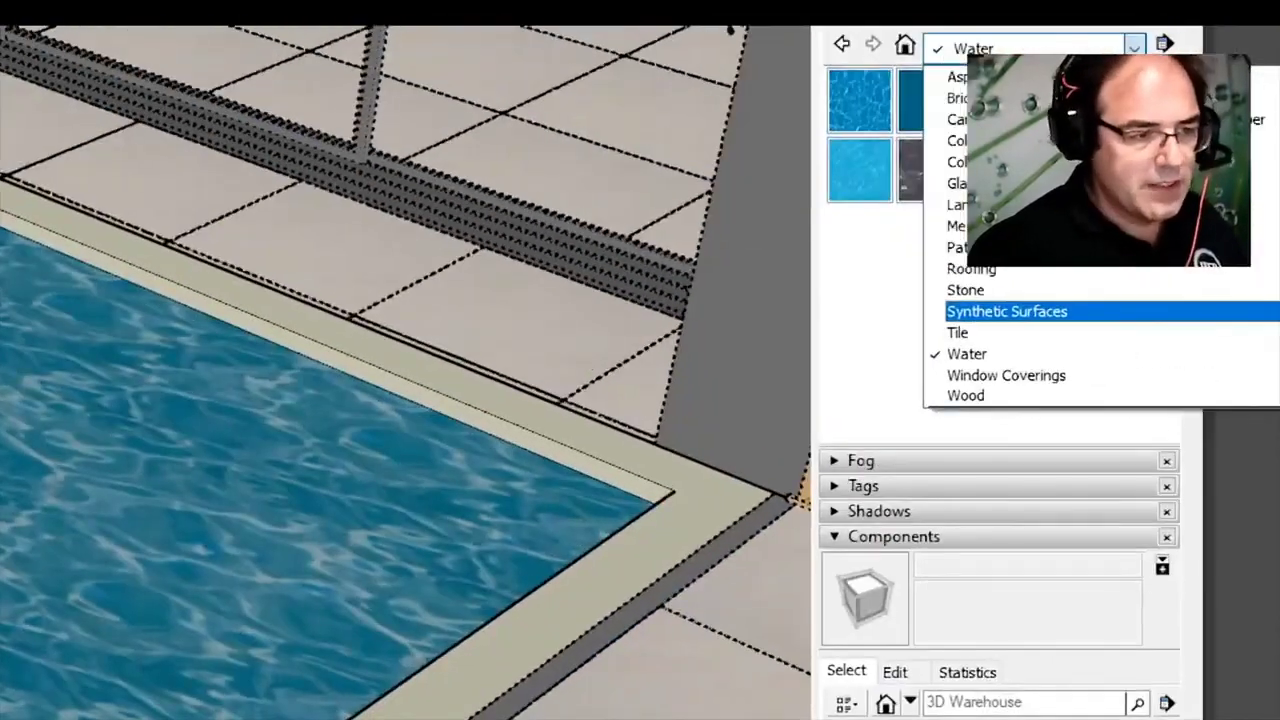
click(1025, 333)
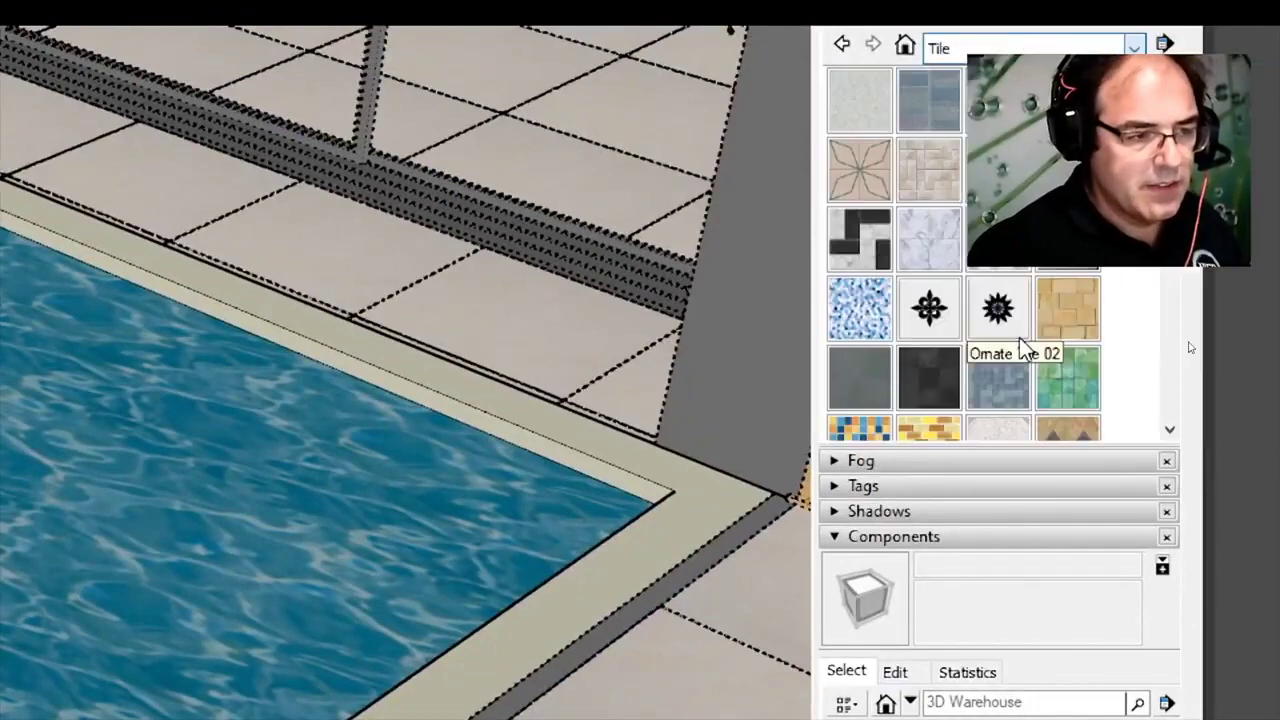
click(983, 384)
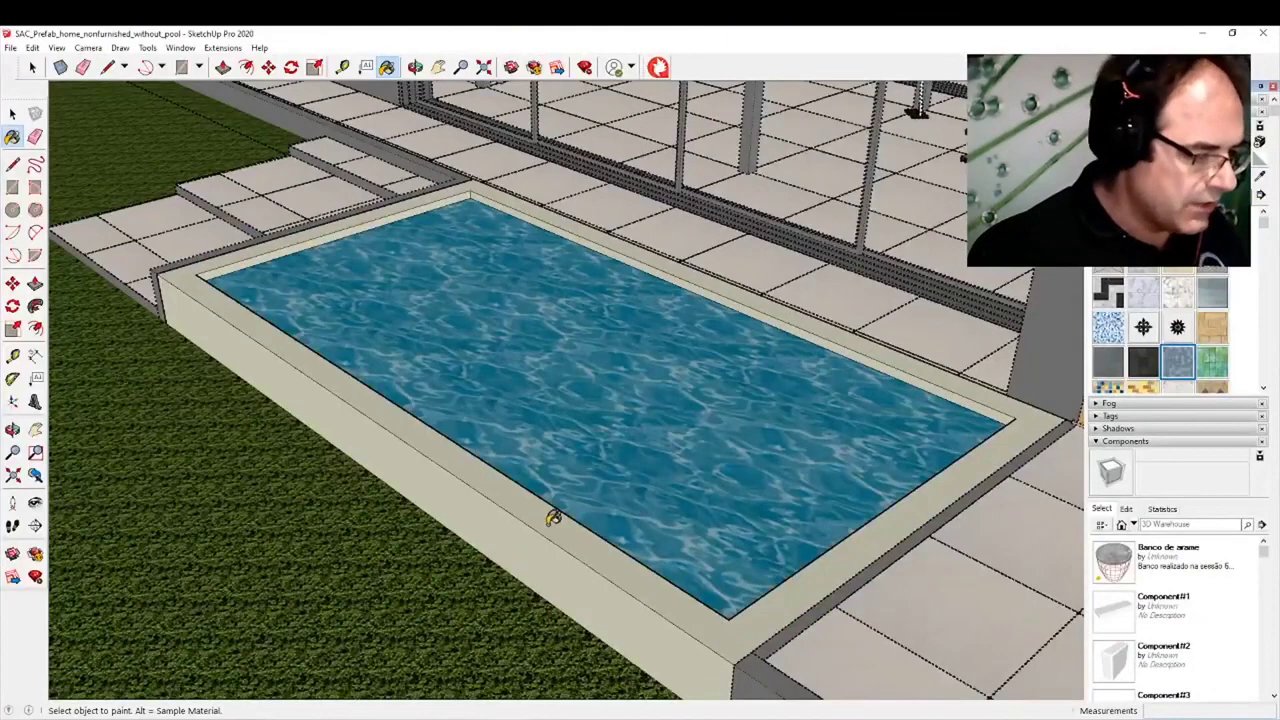
key(shift)
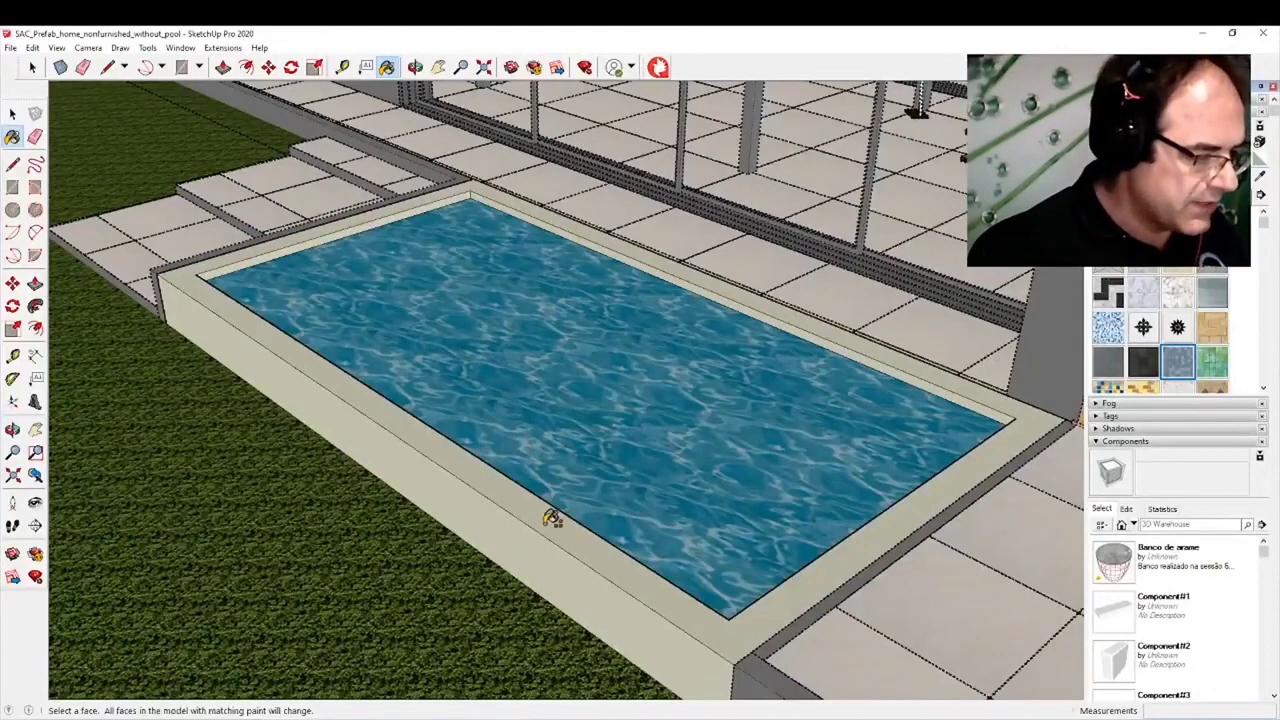
shift+click(549, 518)
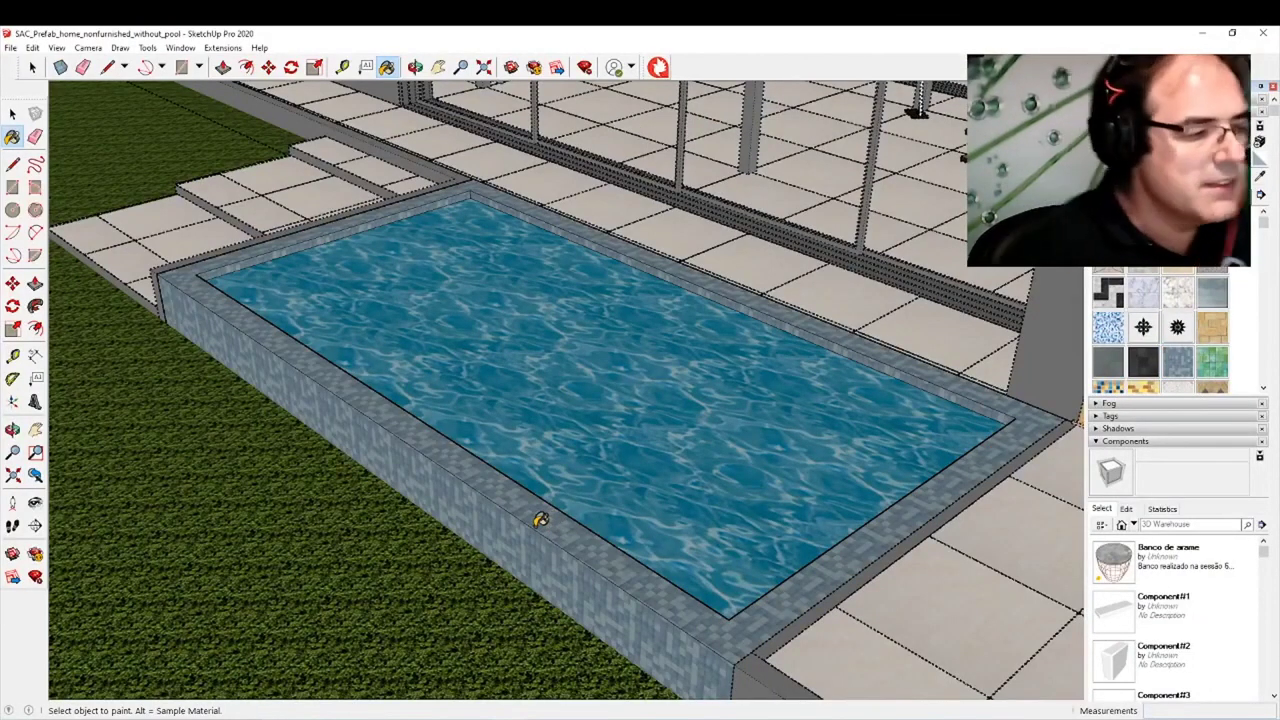
Step: Try the blue-grey mosaic tile on the pool's water face, and undo that paint
mouse_move(540, 519)
middle_down()
mouse_move(409, 360)
mouse_move(634, 323)
mouse_move(354, 497)
mouse_move(406, 437)
middle_up()
scroll(406, 438, up, 2)
click(349, 474)
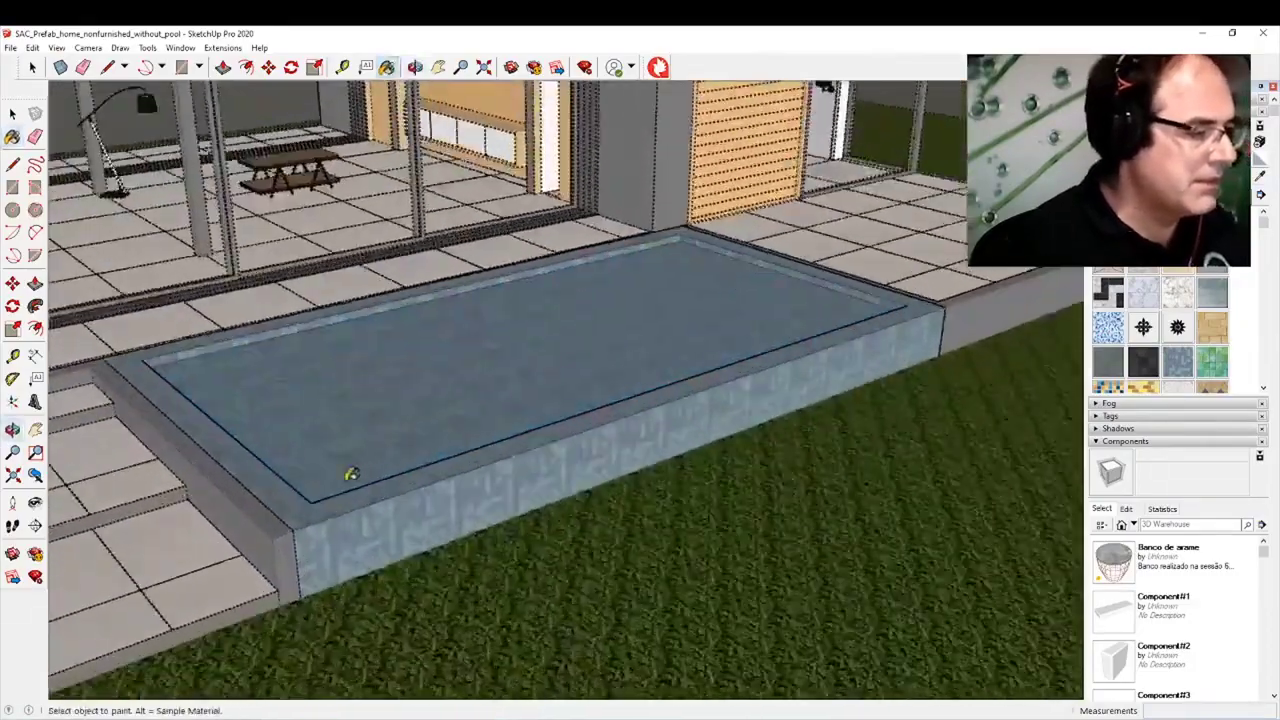
scroll(325, 462, up, 3)
scroll(310, 395, down, 2)
scroll(310, 393, down, 1)
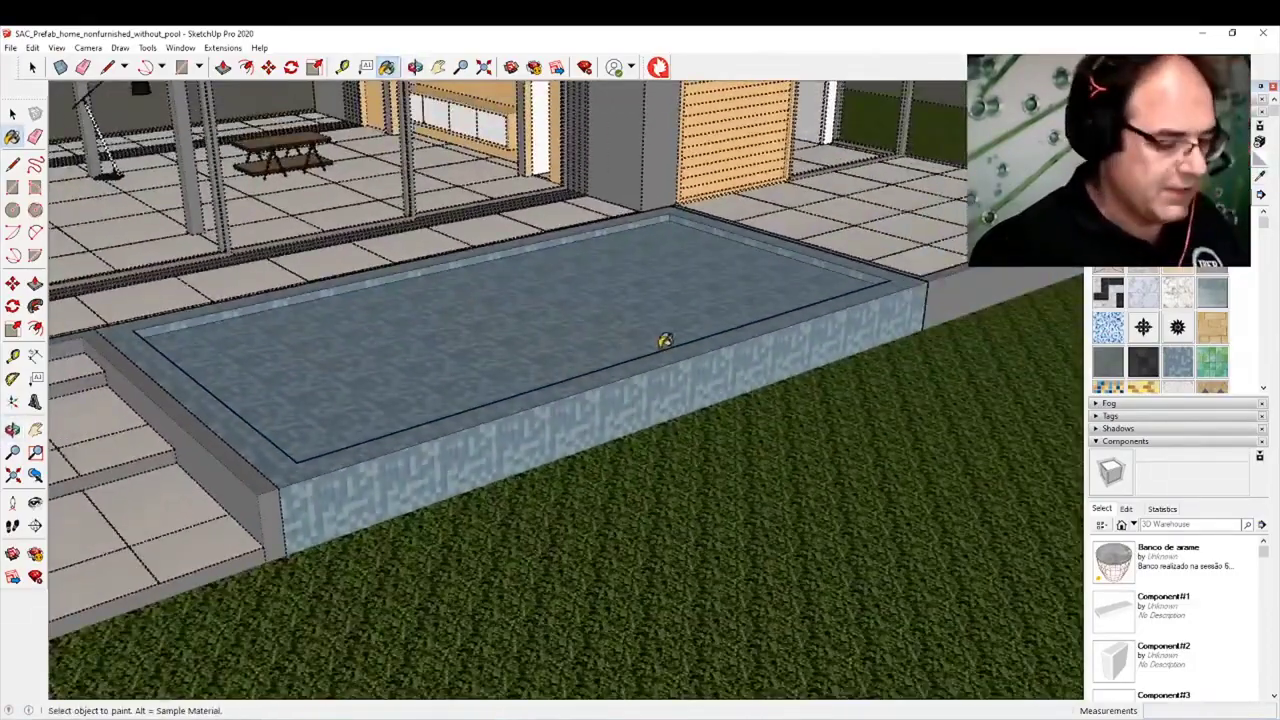
key(ctrl+z)
Step: Leave the painting tool and examine the finished pool alongside the entrance steps and the glazed terrace
middle_drag(602, 394, 471, 422)
click(32, 67)
scroll(508, 375, down, 2)
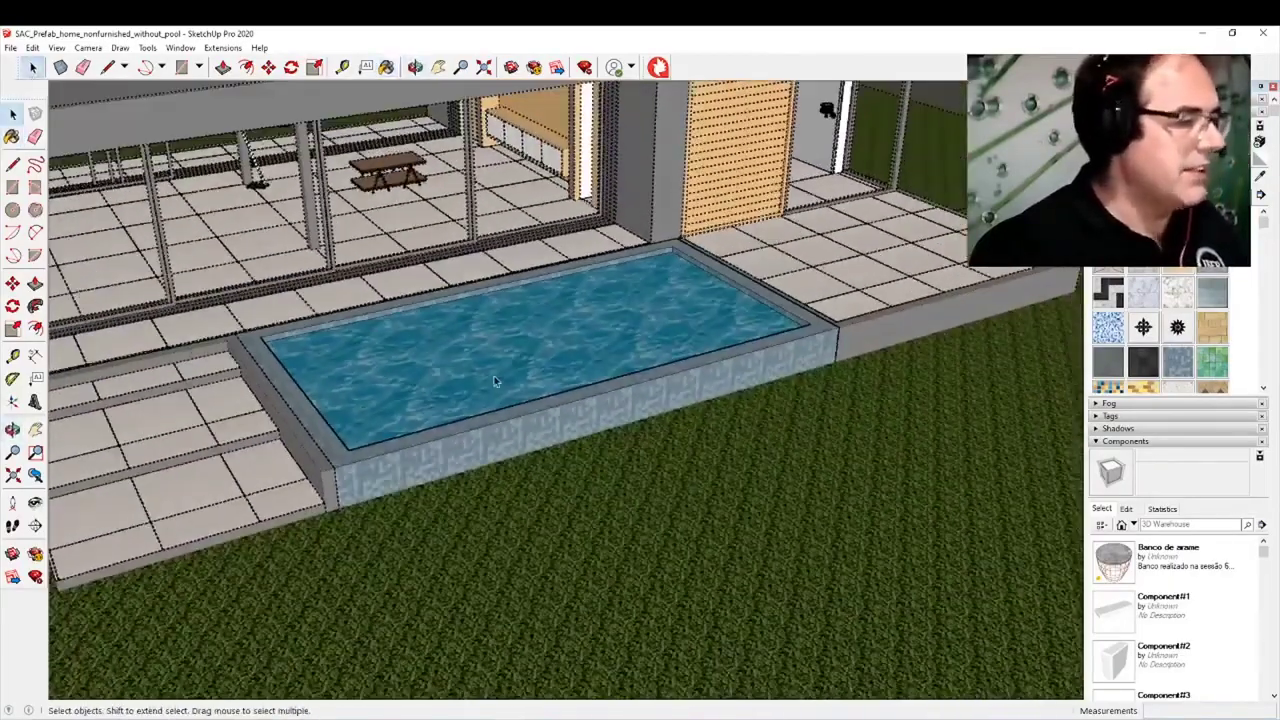
mouse_move(520, 388)
shift+middle_down()
mouse_move(629, 403)
mouse_move(797, 470)
mouse_move(754, 448)
mouse_move(682, 457)
shift+middle_up()
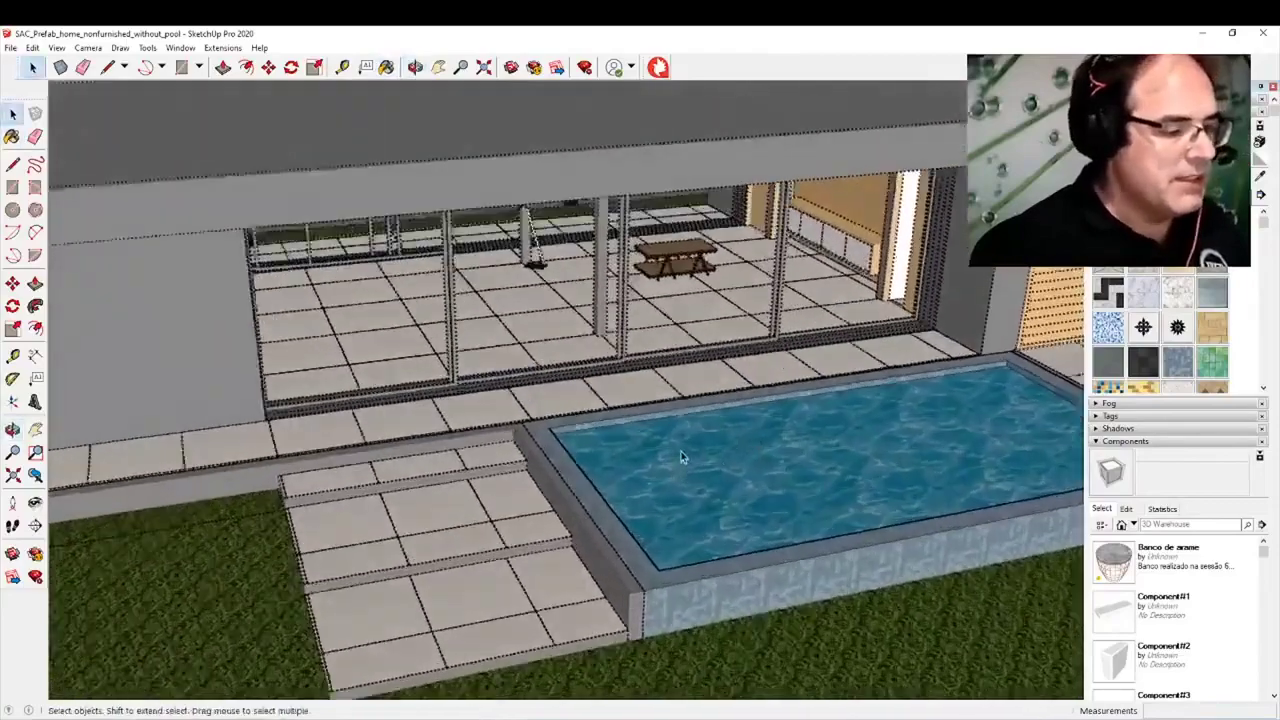
scroll(617, 442, up, 3)
scroll(612, 441, down, 1)
shift+middle_drag(603, 440, 491, 471)
scroll(471, 463, up, 2)
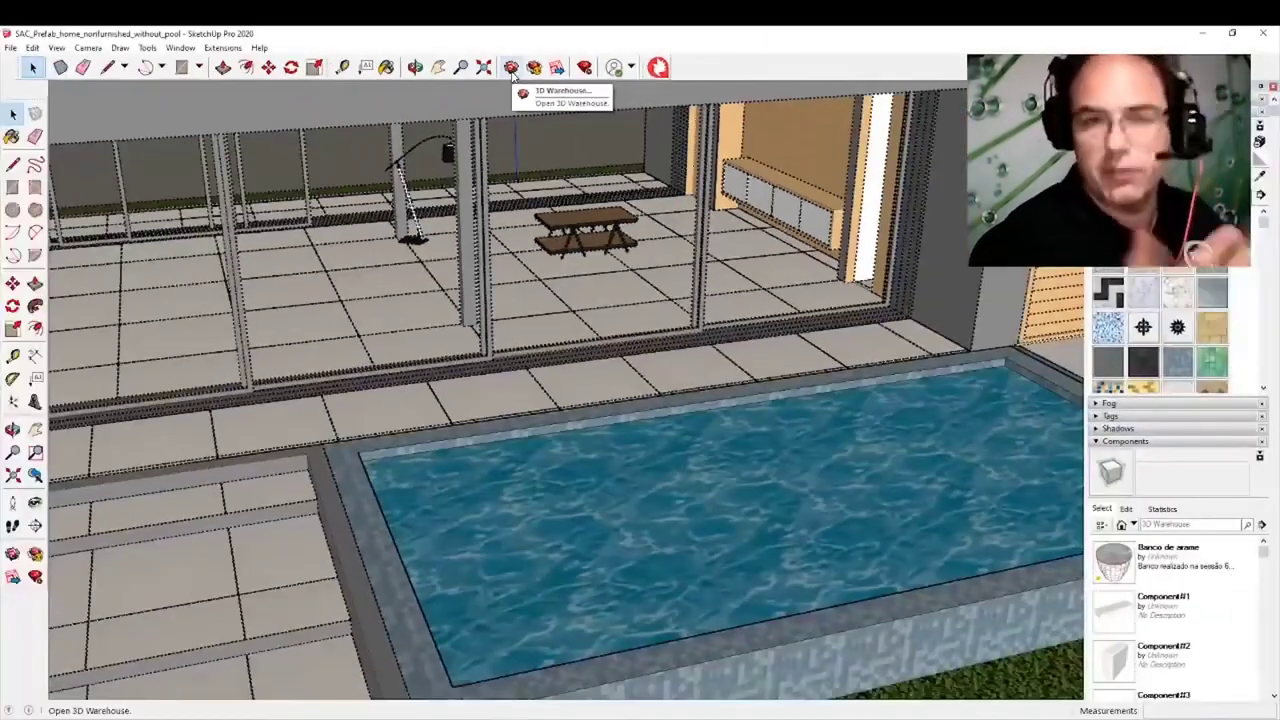
Step: Search 3D Warehouse for "EXTERIOR FLOOR LAMP"
click(512, 72)
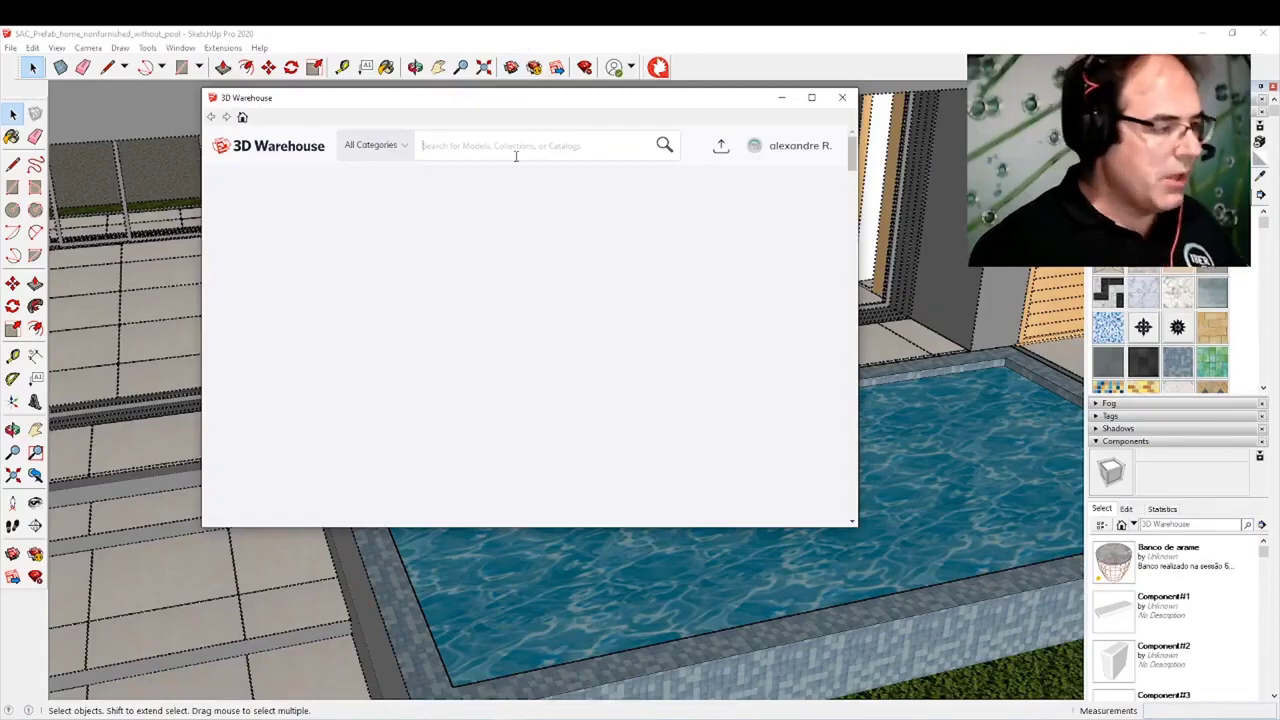
text(ExTERI)
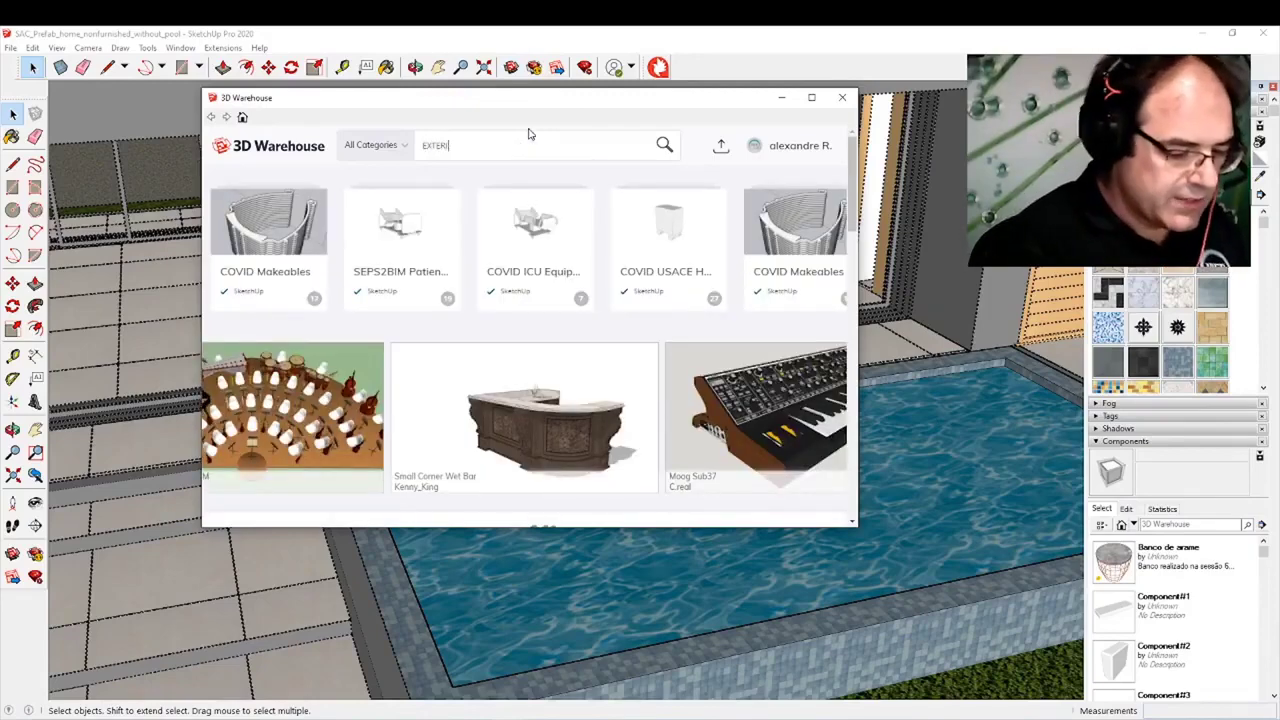
text(OR FLOOR)
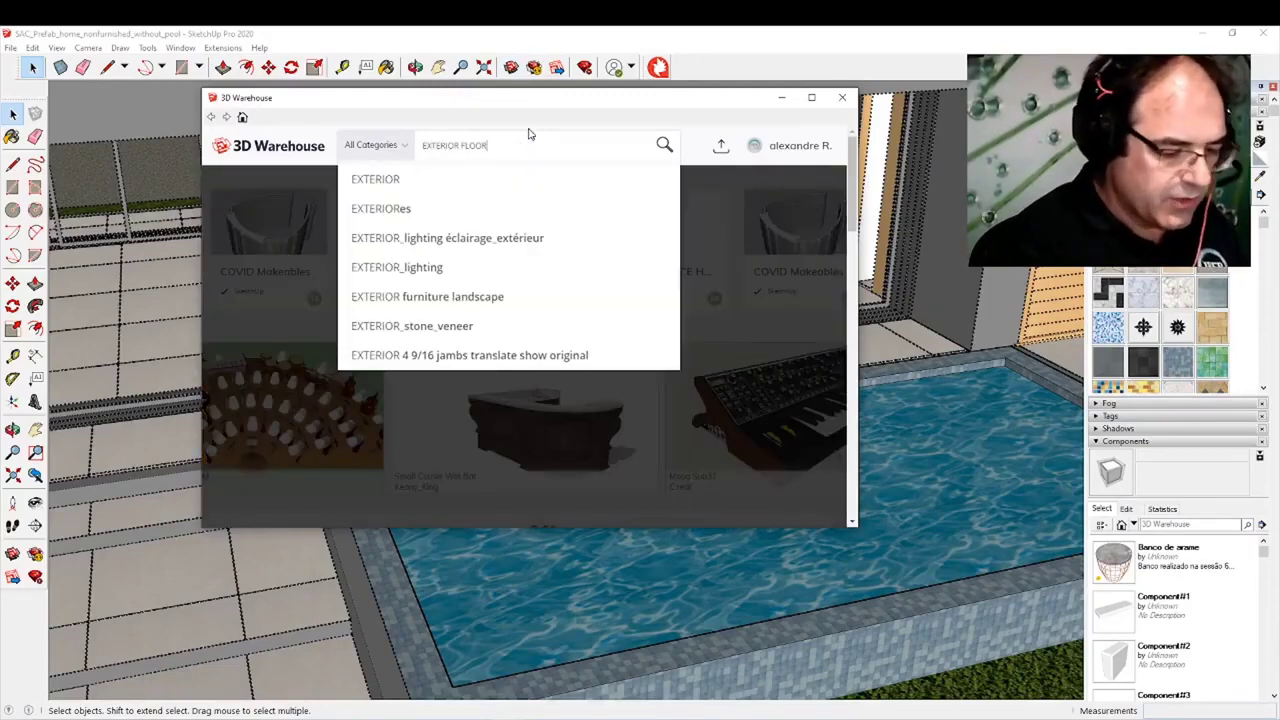
text( LAMP)
key(Return)
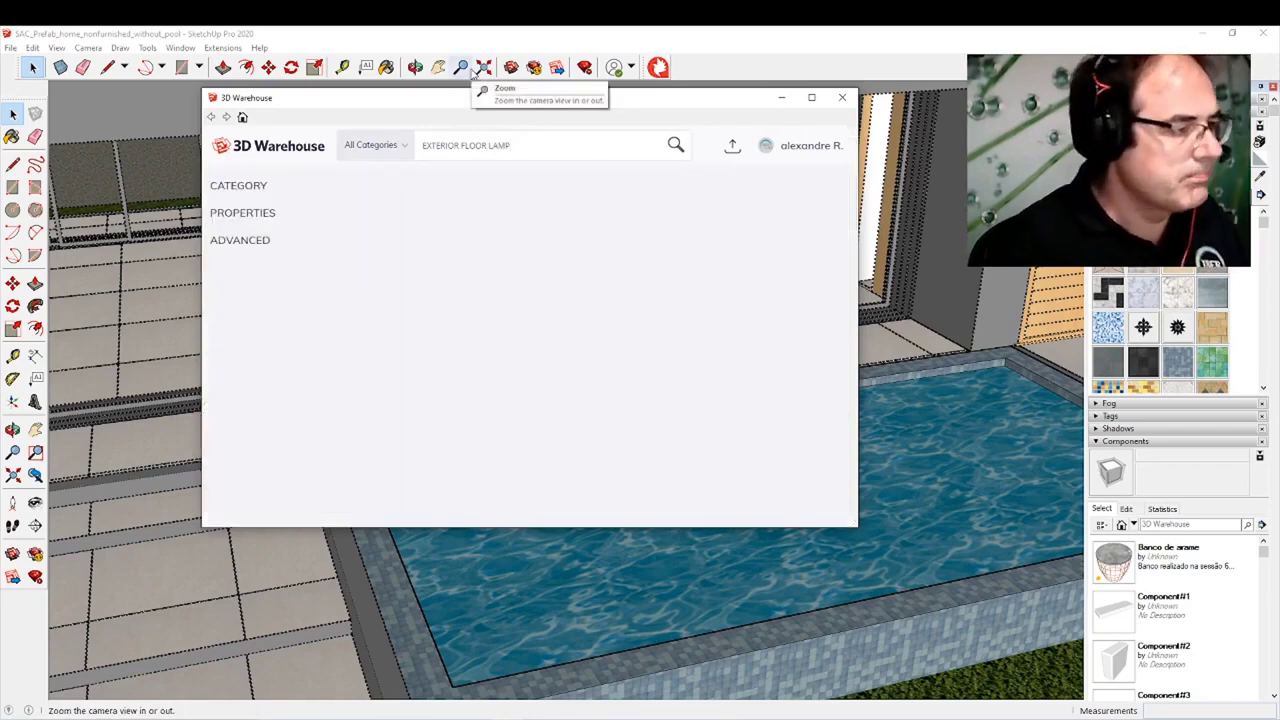
Step: Browse the exterior floor lamp results and load the TWEETER X P 30 model directly into the SketchUp model
scroll(785, 262, down, 4)
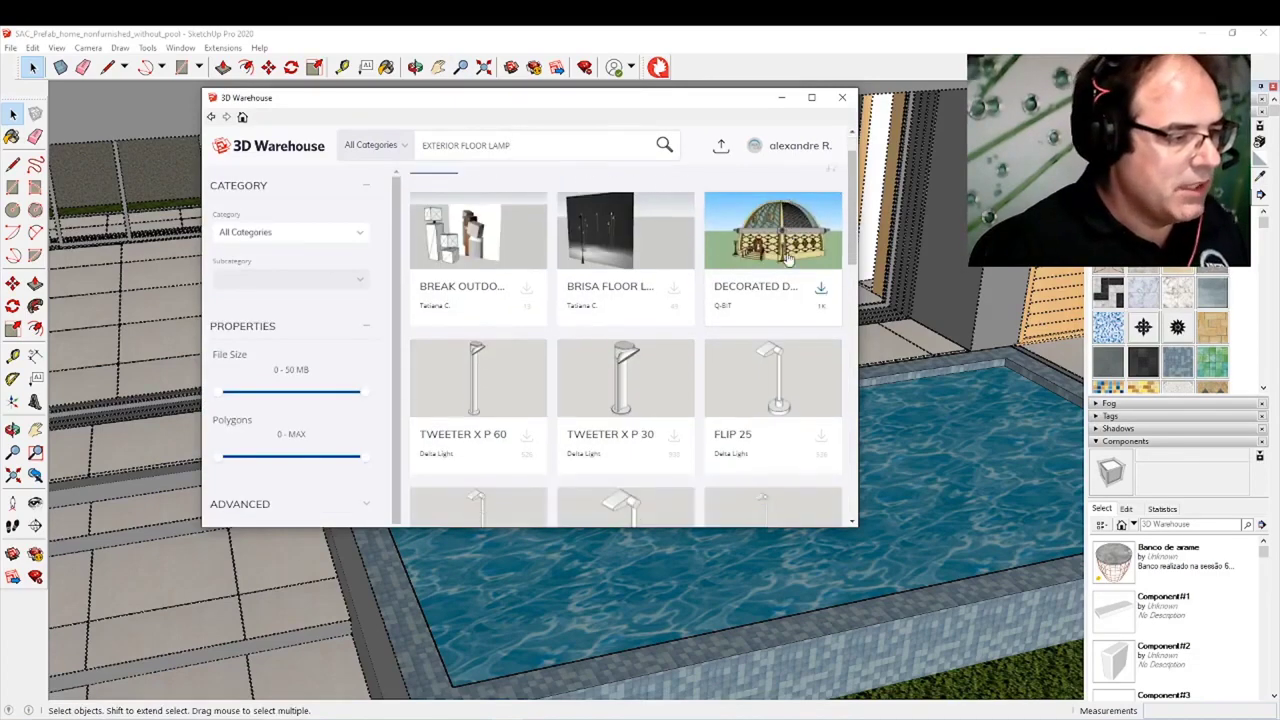
scroll(785, 262, down, 6)
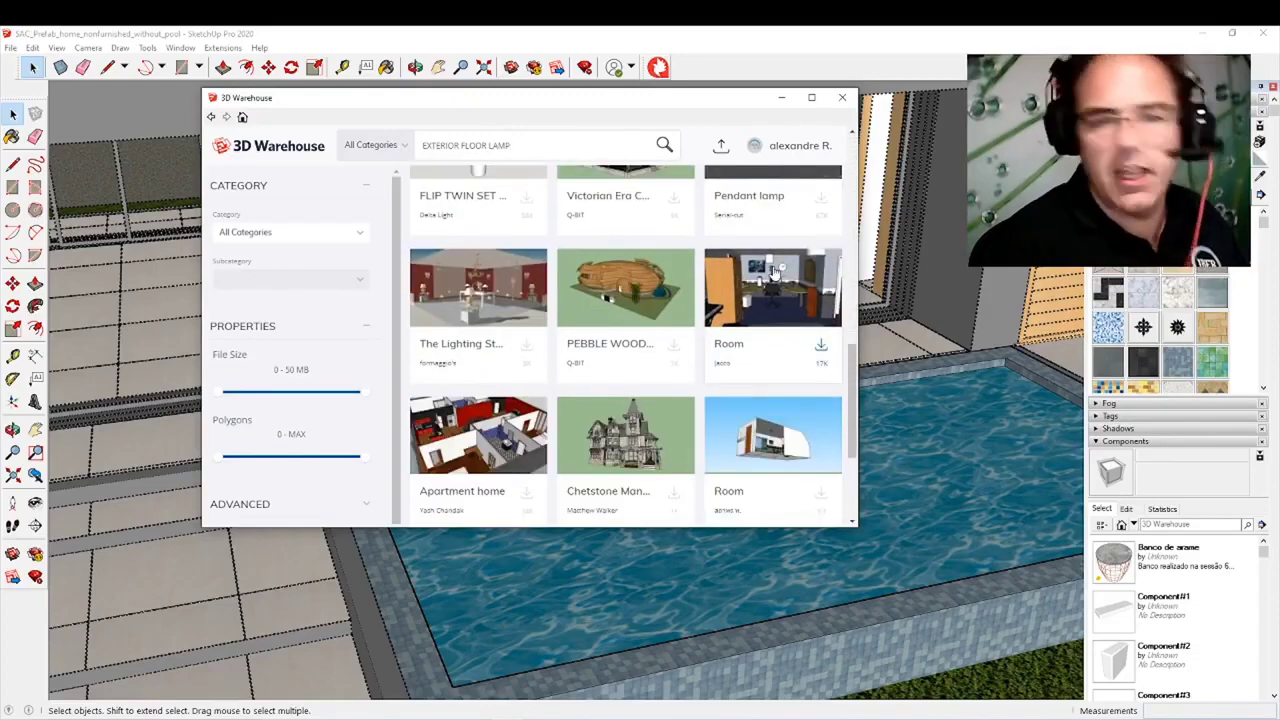
scroll(765, 286, up, 10)
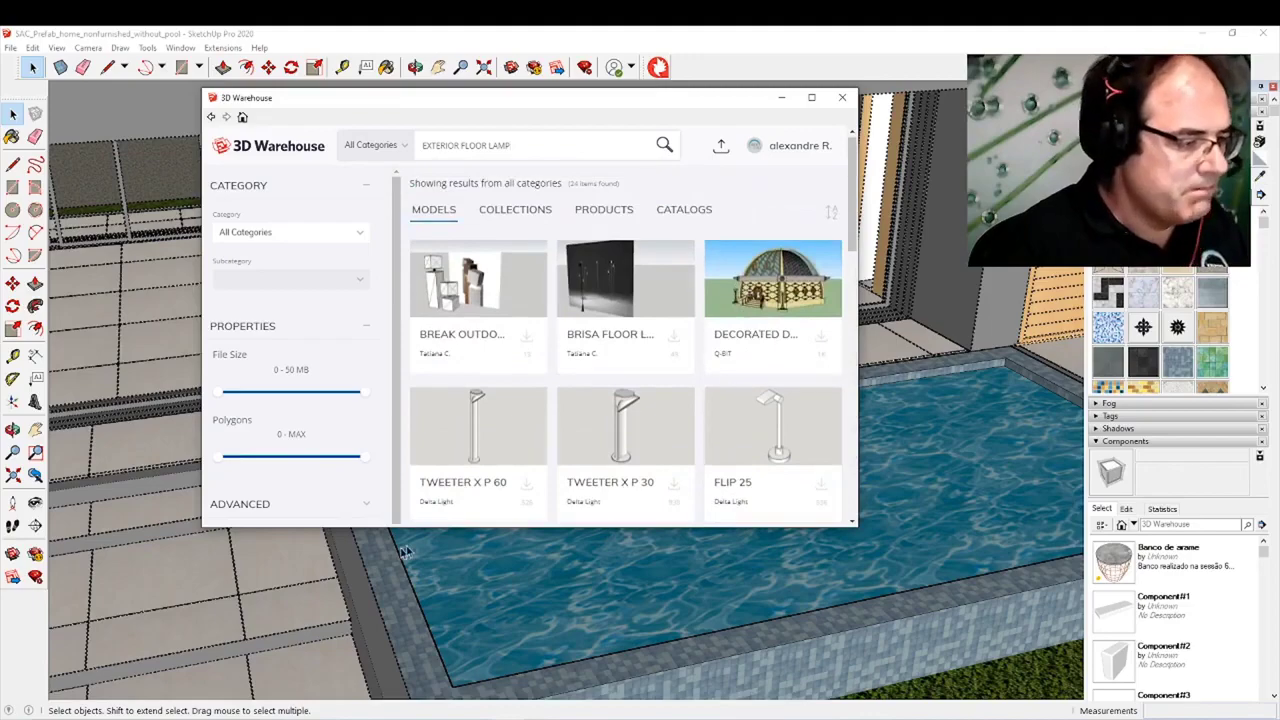
scroll(489, 470, down, 1)
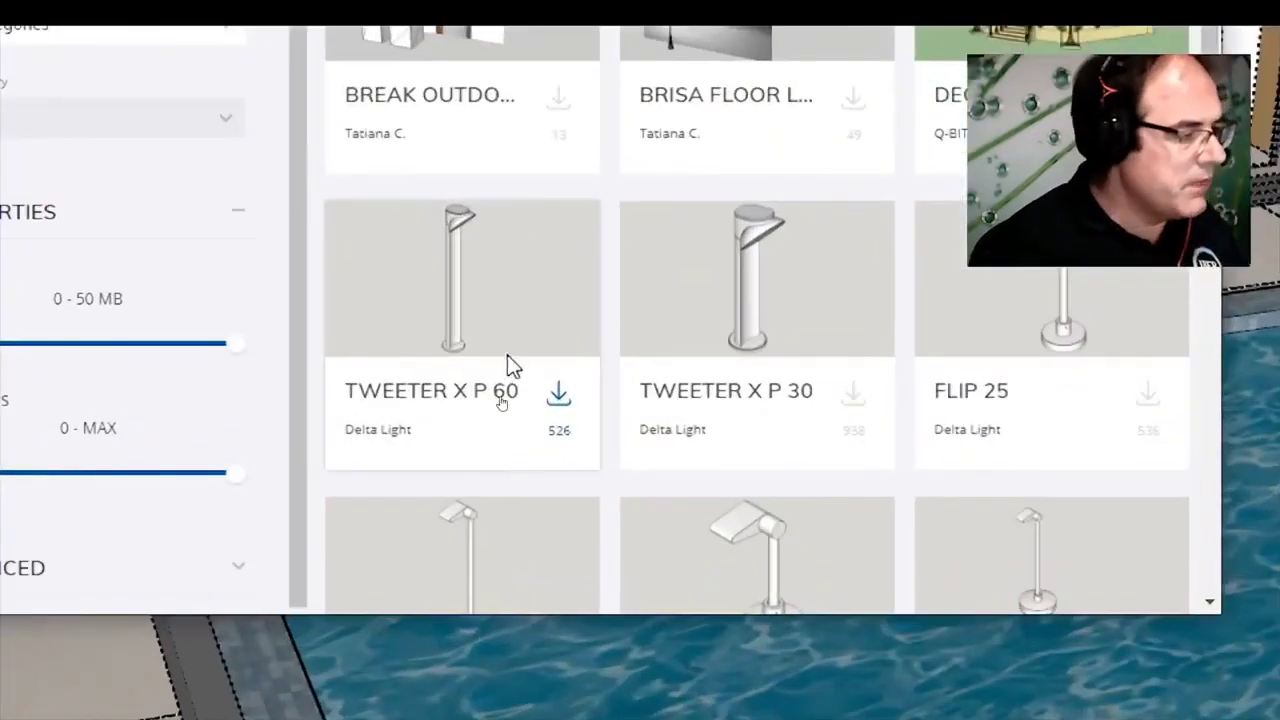
click(850, 418)
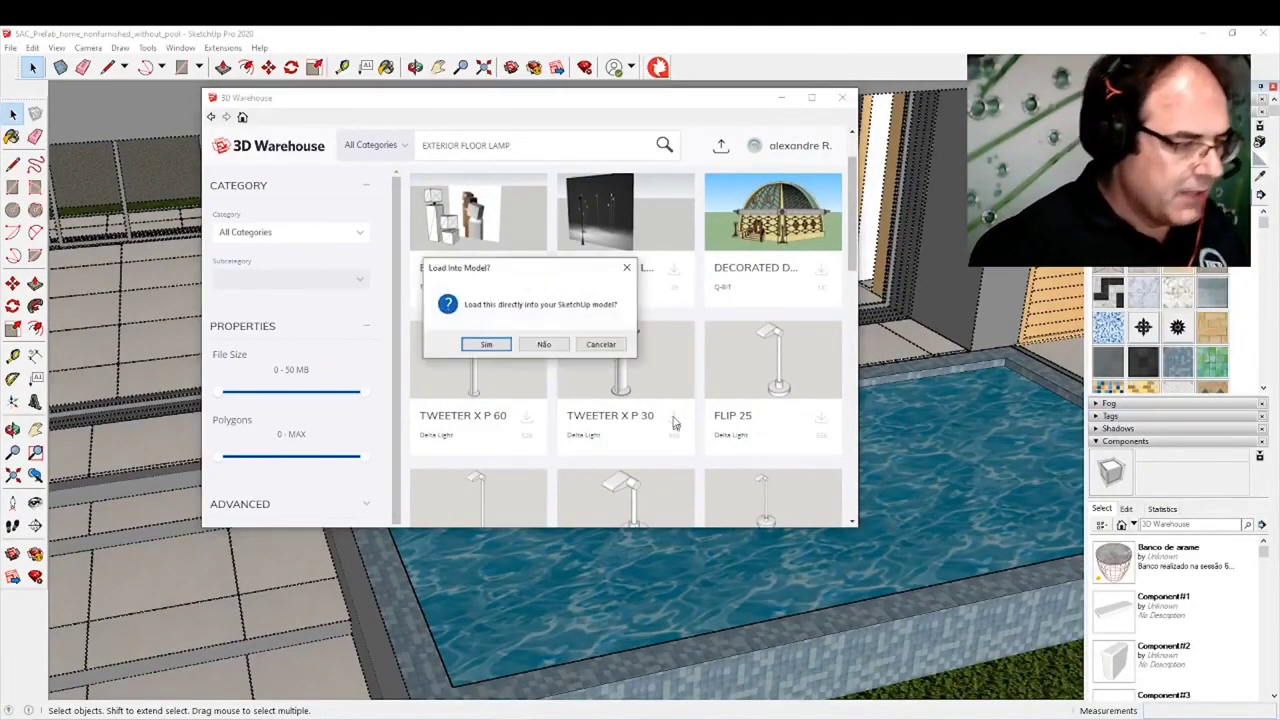
click(487, 345)
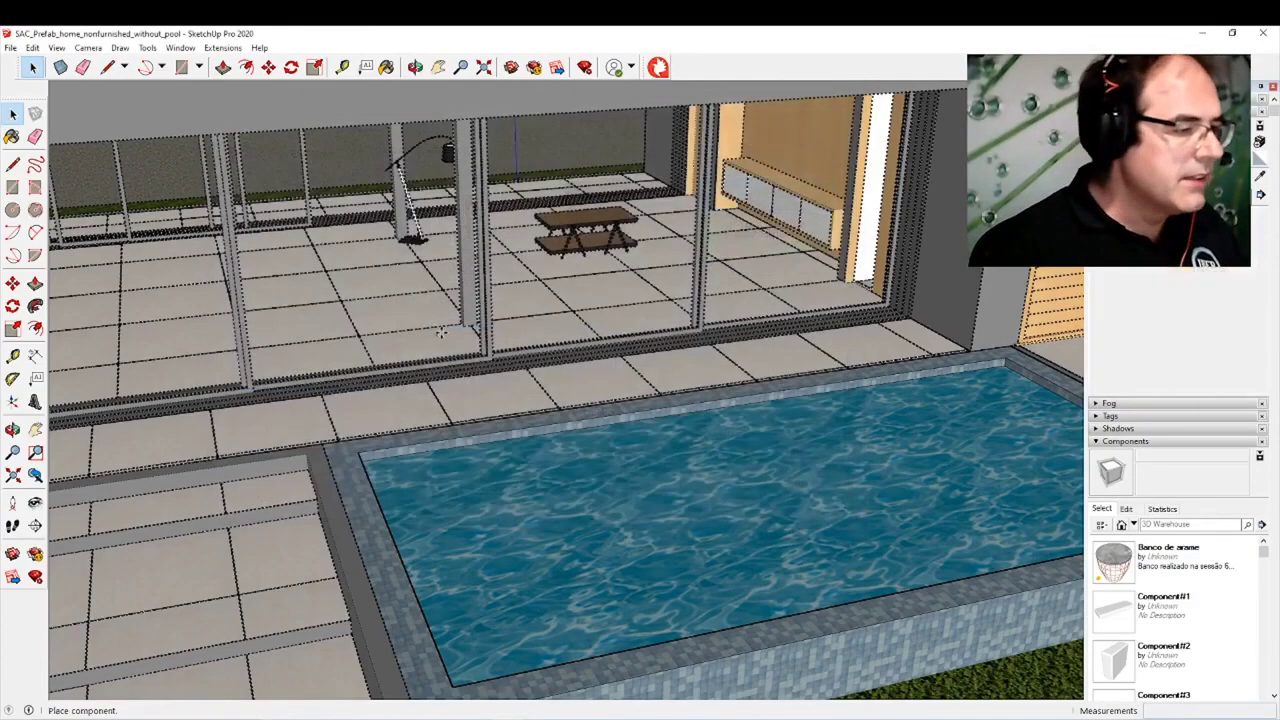
Step: Place the lamp on the paving joint between the glazed wall and the pool corner beside the entrance steps
scroll(386, 391, up, 5)
scroll(333, 418, up, 4)
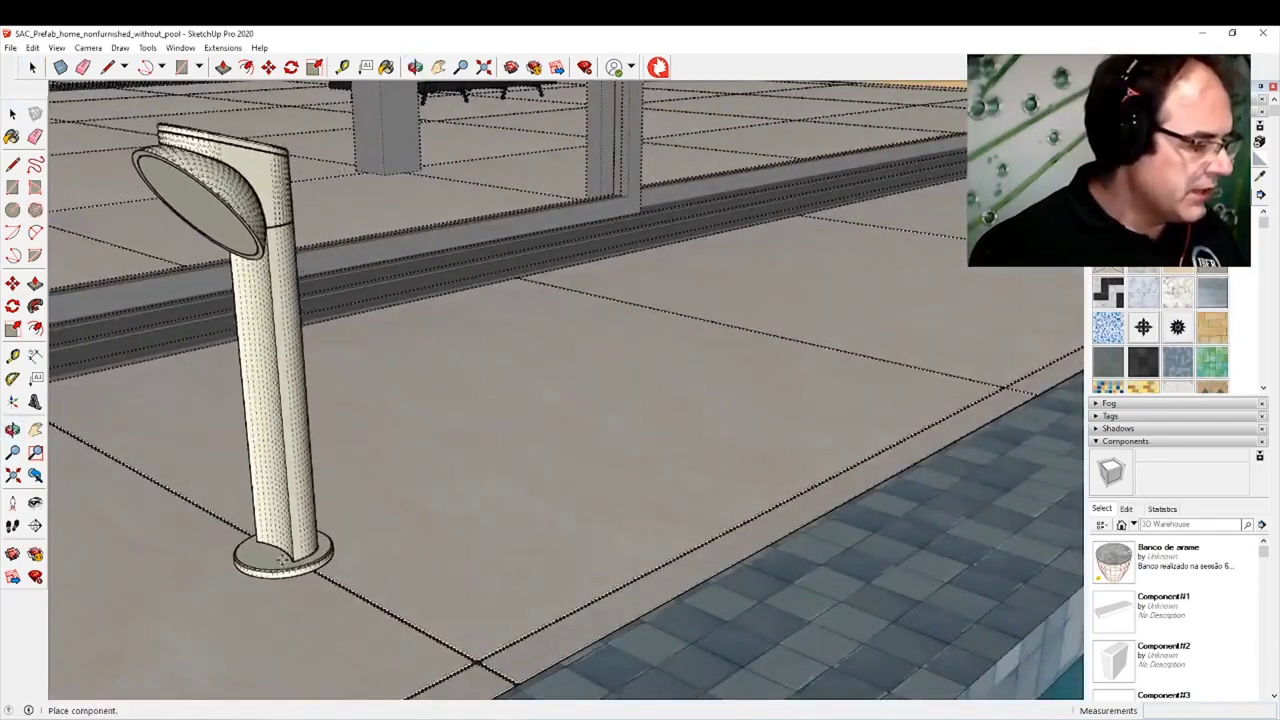
click(322, 567)
Step: Rotate the placed lamp 90 degrees about the centre of its base so its head faces the pool
key(o)
drag(322, 567, 294, 570)
key(m)
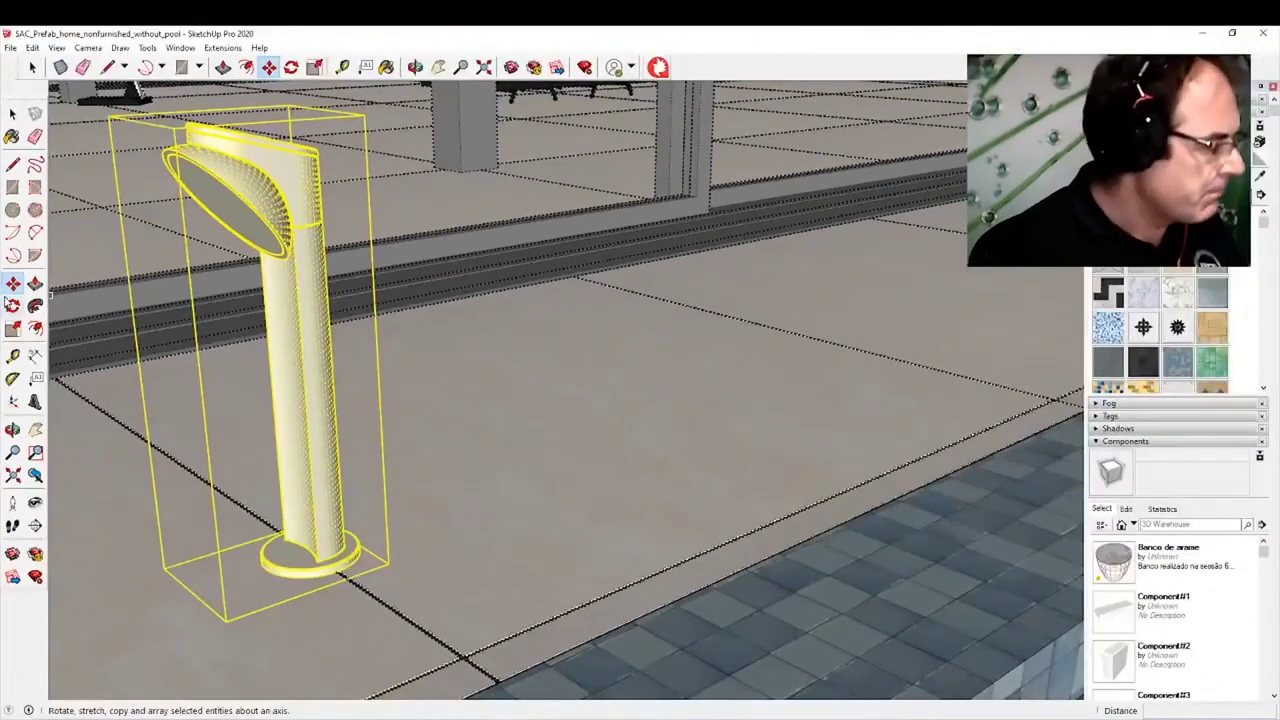
click(25, 311)
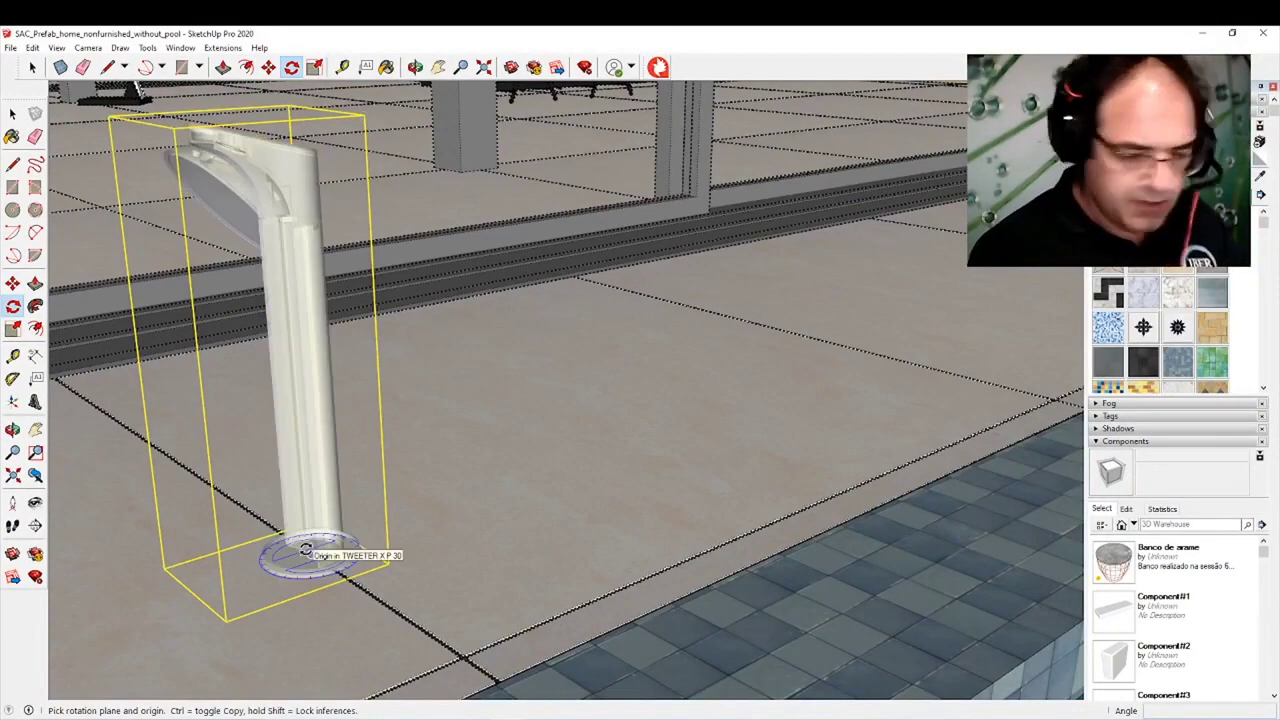
click(304, 550)
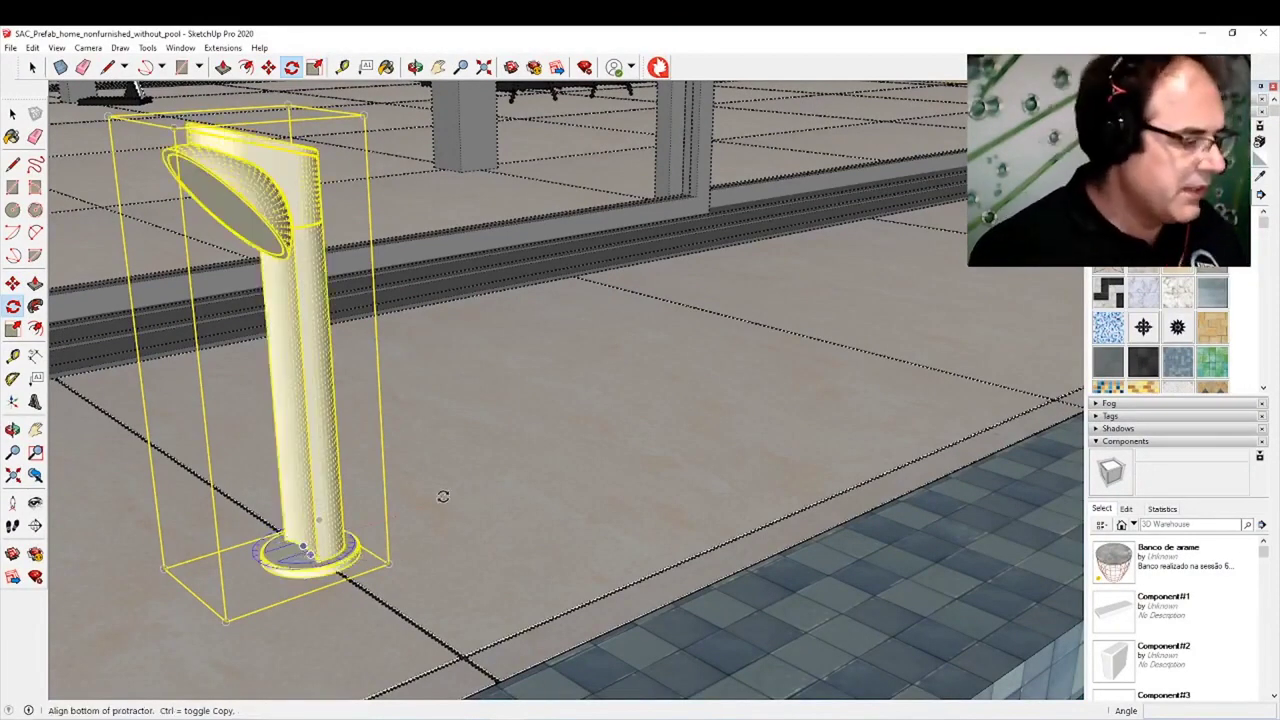
click(443, 497)
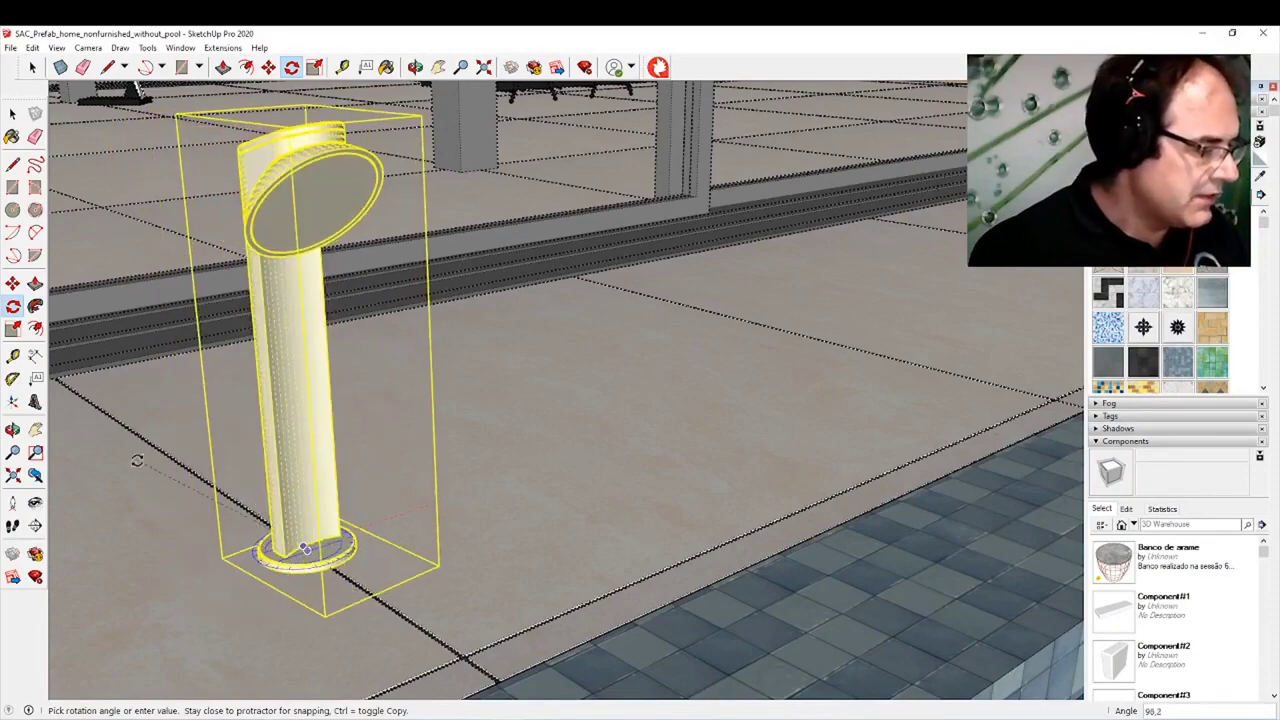
click(155, 430)
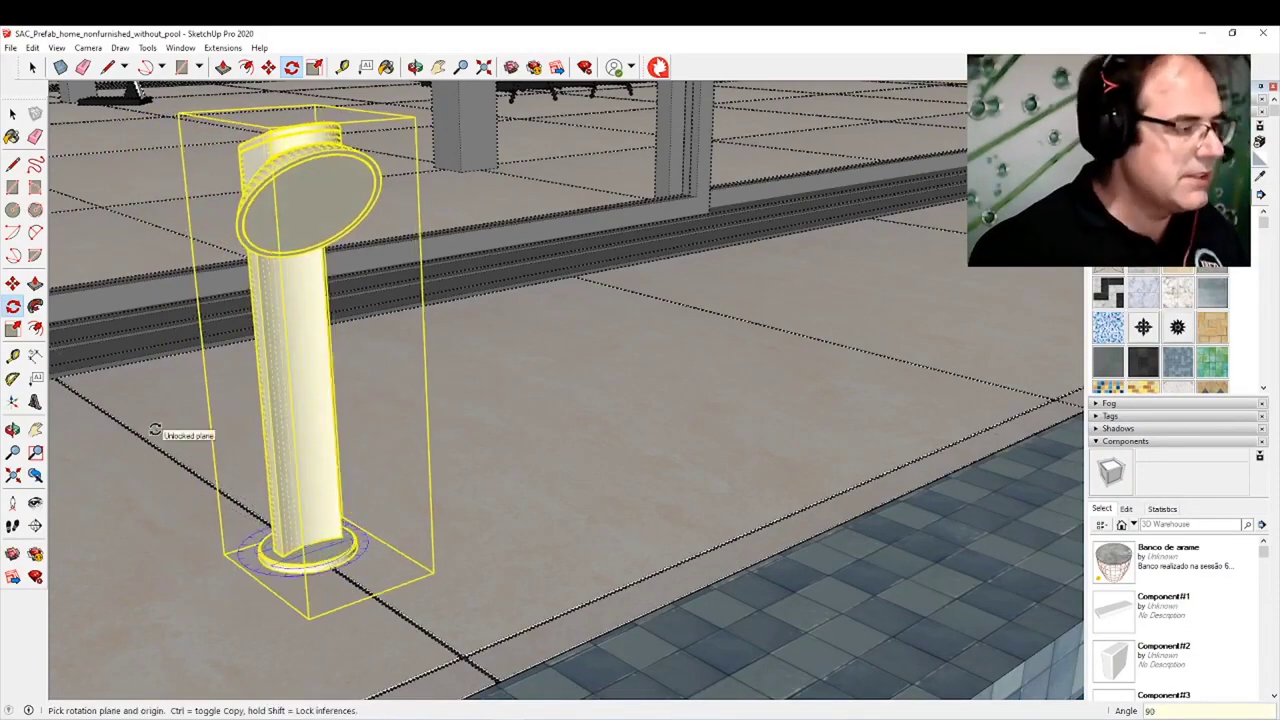
scroll(765, 520, down, 6)
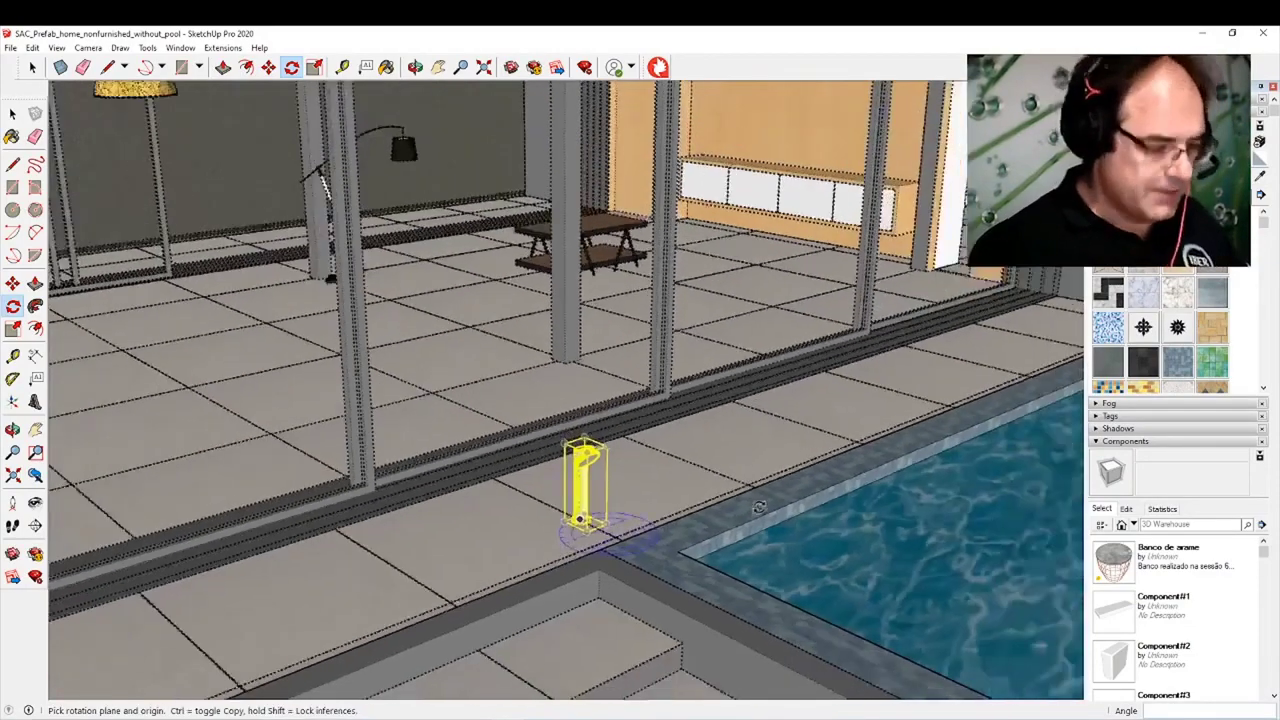
middle_drag(760, 507, 387, 446)
scroll(410, 458, up, 1)
scroll(411, 474, up, 2)
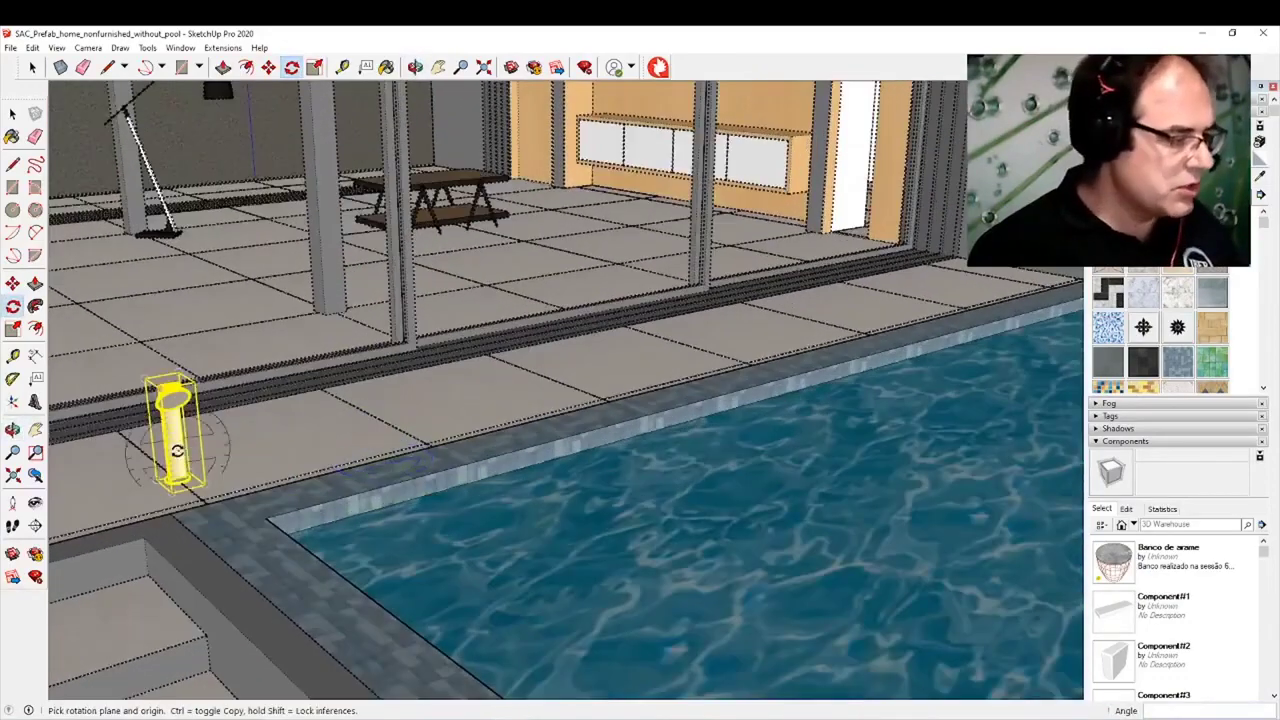
key(space)
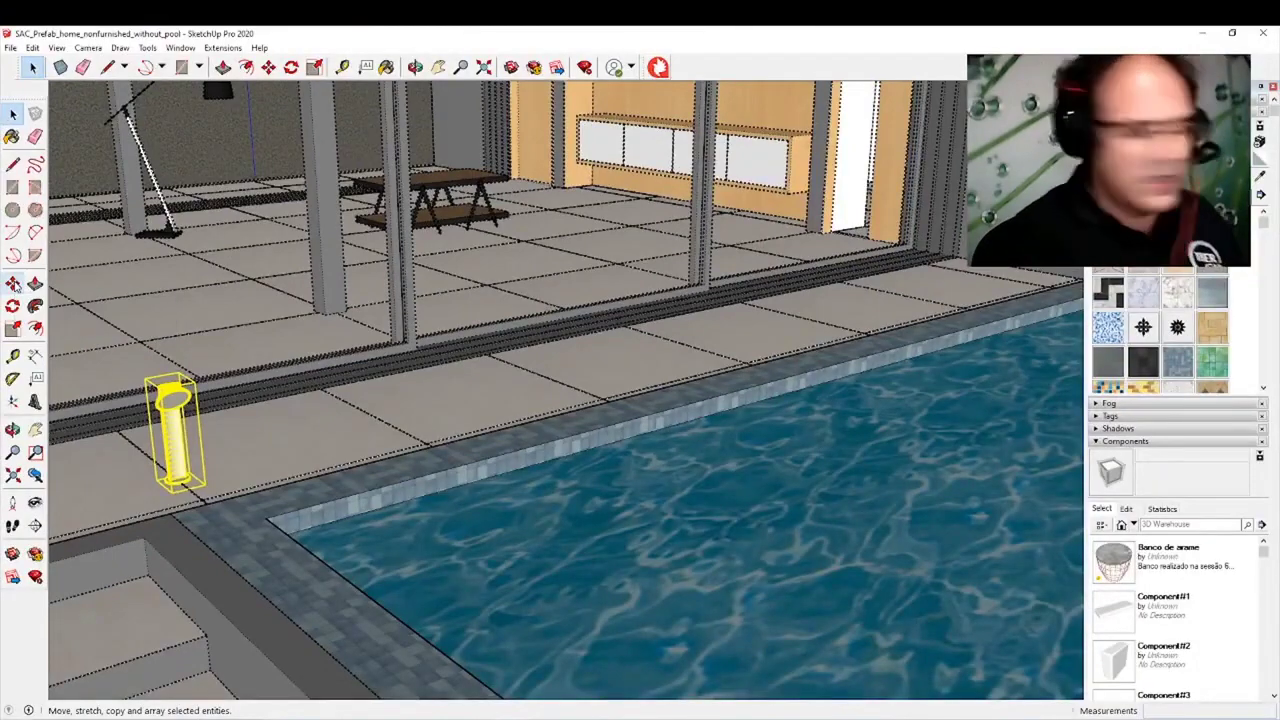
Step: Copy the lamp about 19' 9 5/8" along the pool edge to the matching paving joint at the far end
click(13, 284)
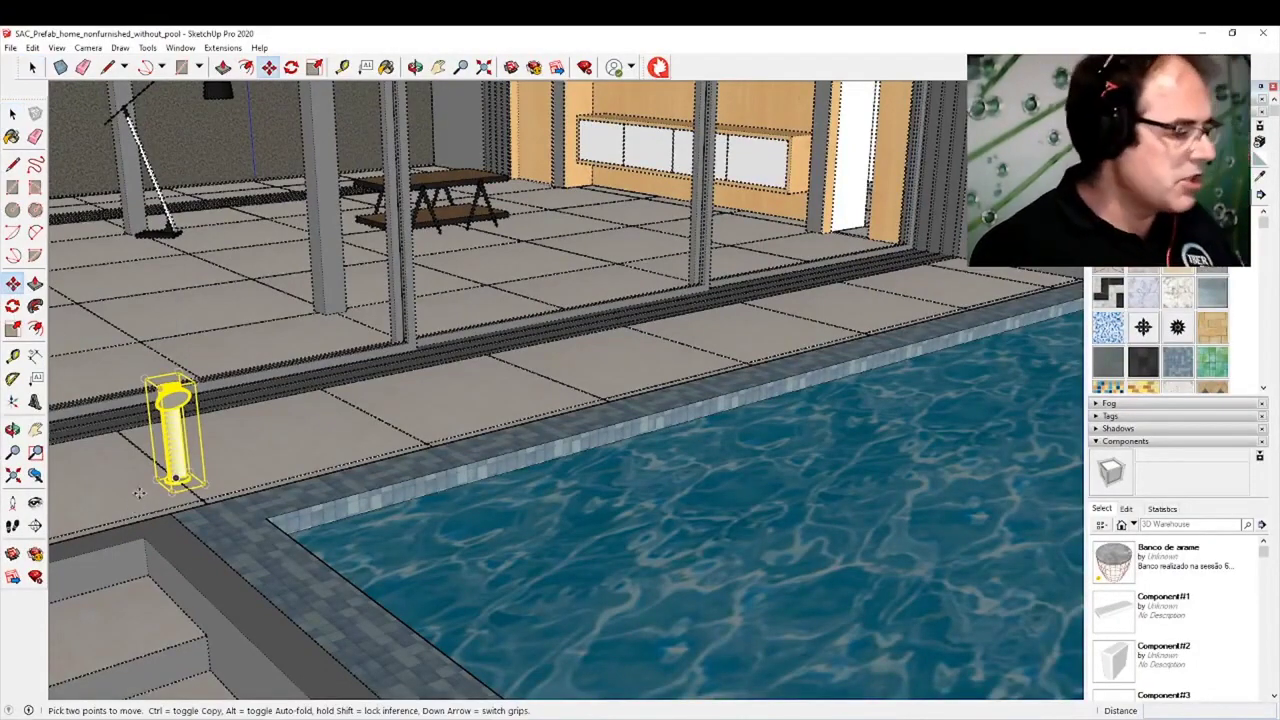
scroll(210, 500, up, 6)
scroll(218, 492, up, 3)
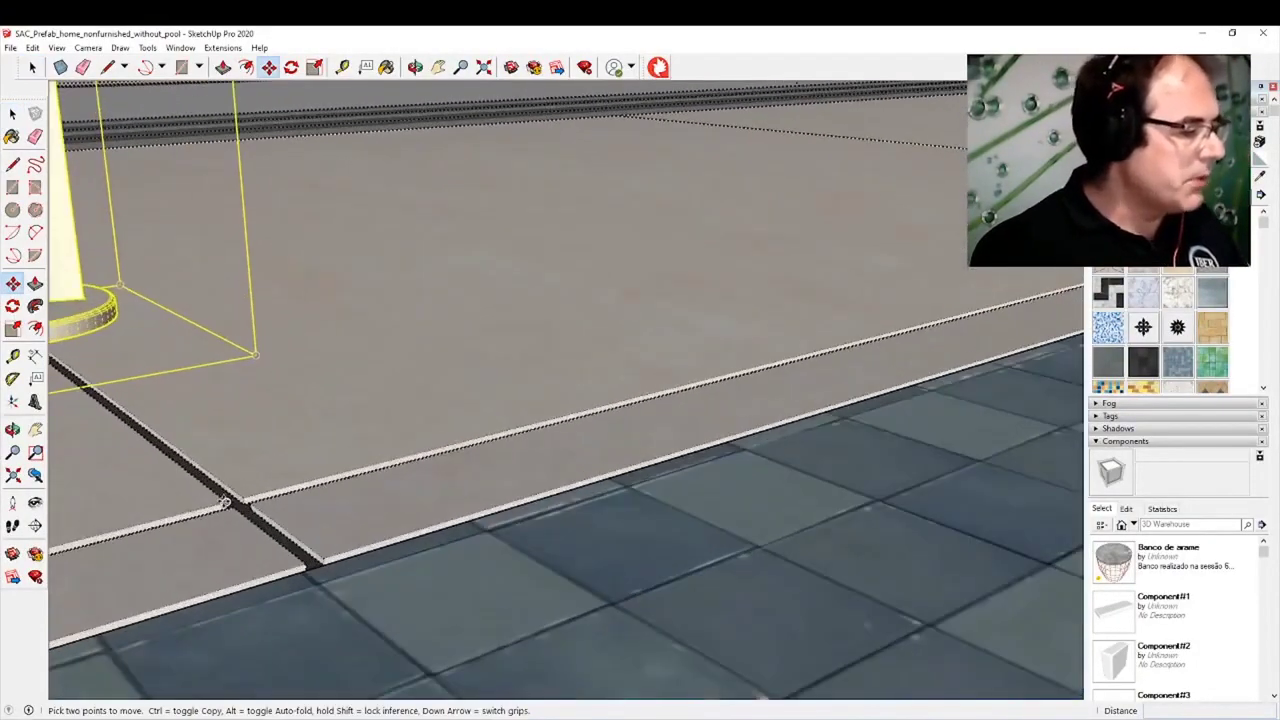
click(243, 498)
scroll(350, 425, down, 8)
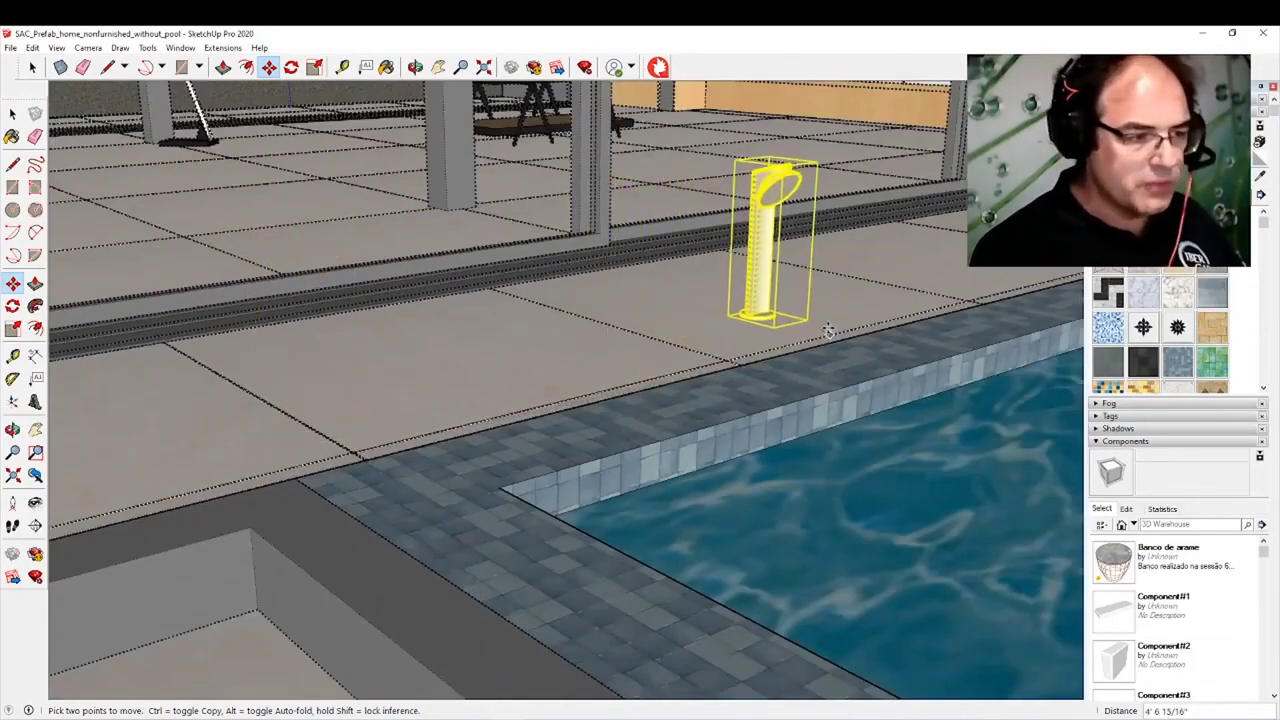
key(ctrl)
scroll(806, 340, down, 1)
scroll(806, 340, down, 2)
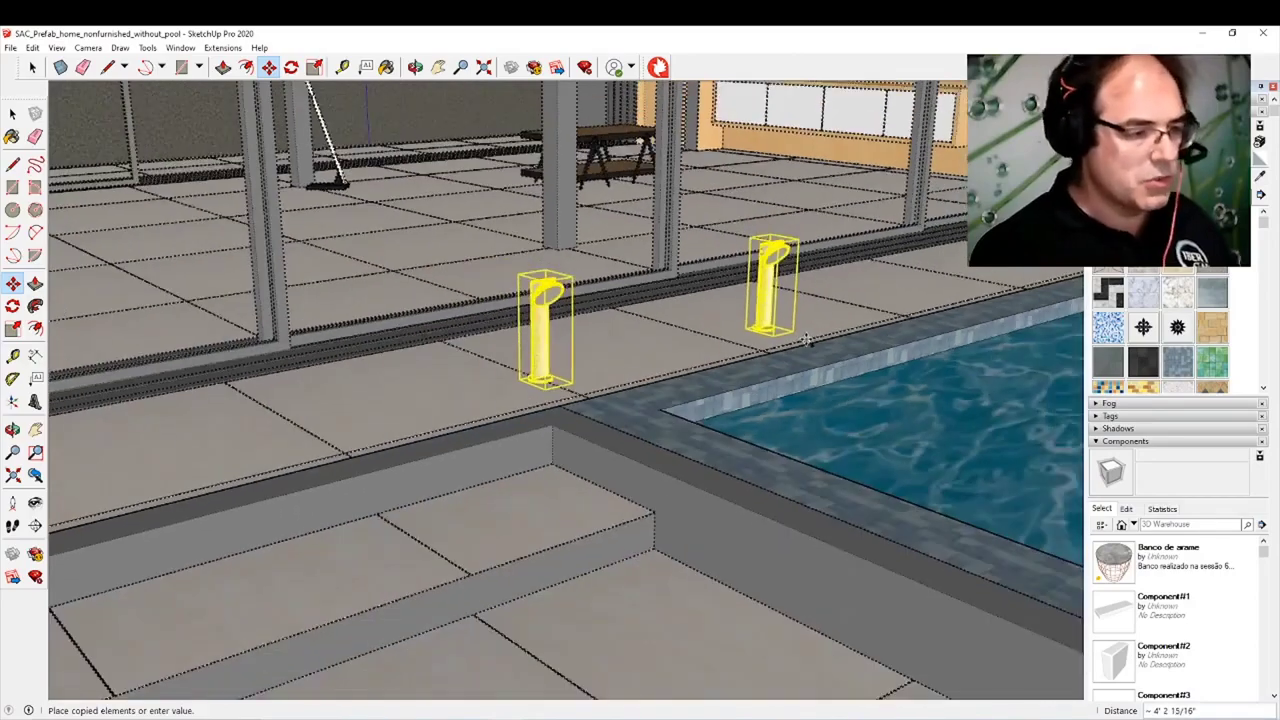
middle_drag(800, 330, 462, 447)
scroll(640, 428, down, 2)
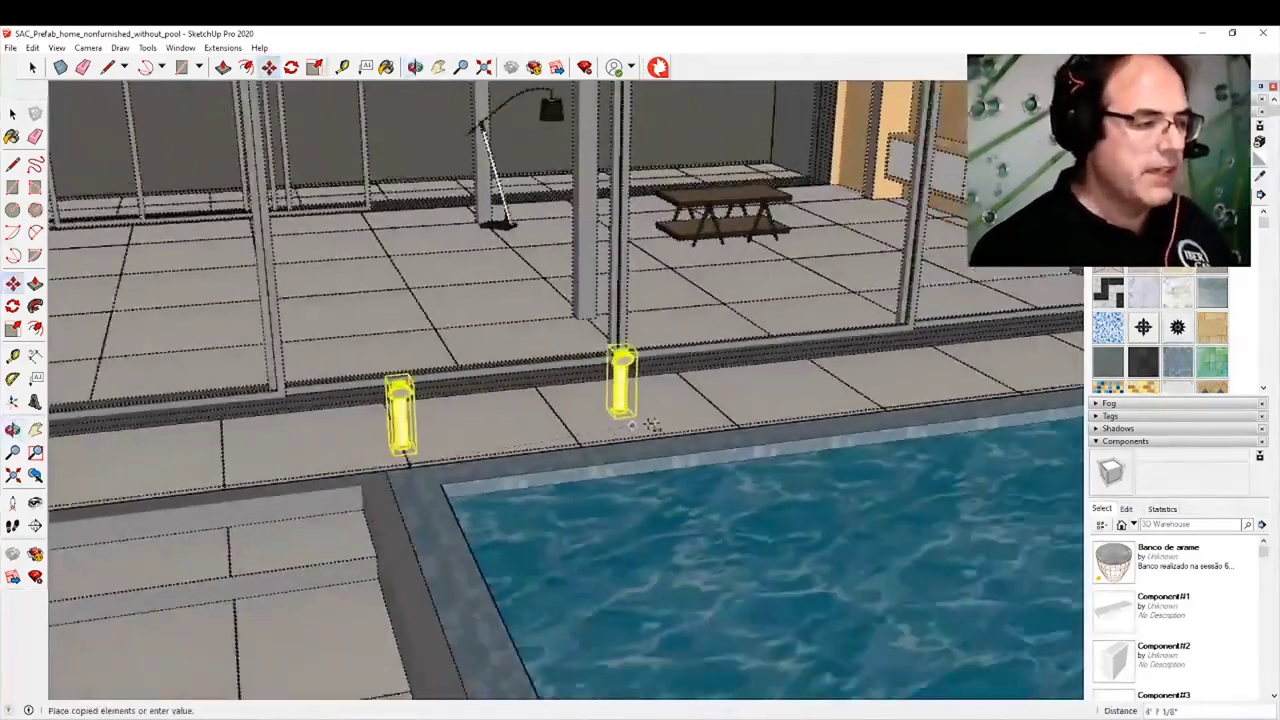
shift+drag(770, 430, 451, 443)
scroll(766, 371, up, 1)
scroll(890, 382, up, 3)
scroll(903, 383, up, 5)
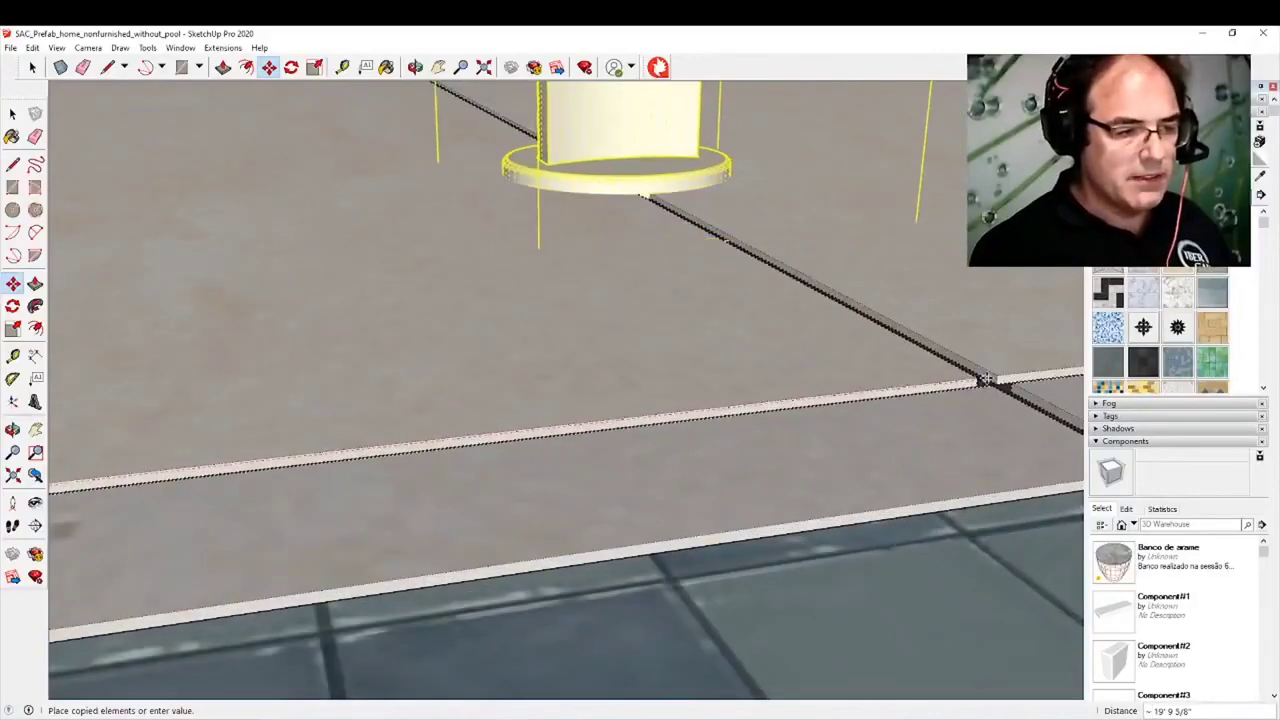
click(997, 380)
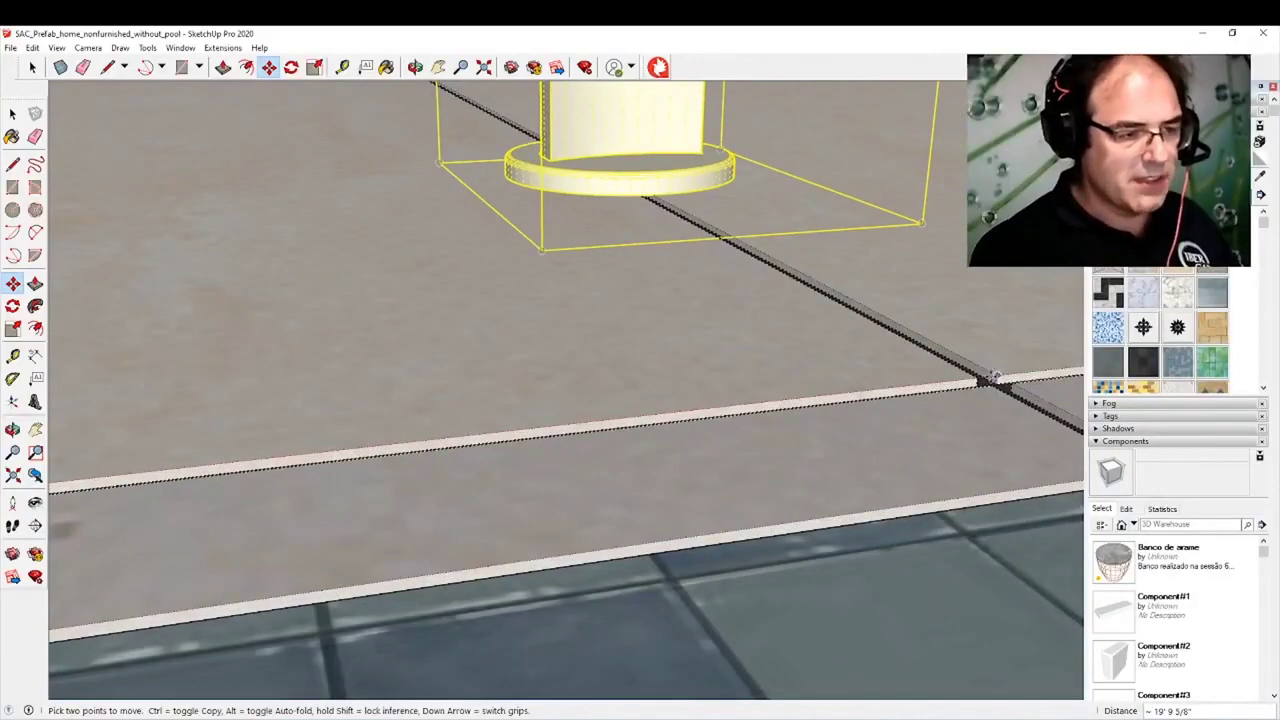
Step: Distribute lamp copies evenly between the two end lamps, dividing the distance first by /3 and finally by /4
scroll(997, 382, down, 6)
scroll(445, 463, down, 4)
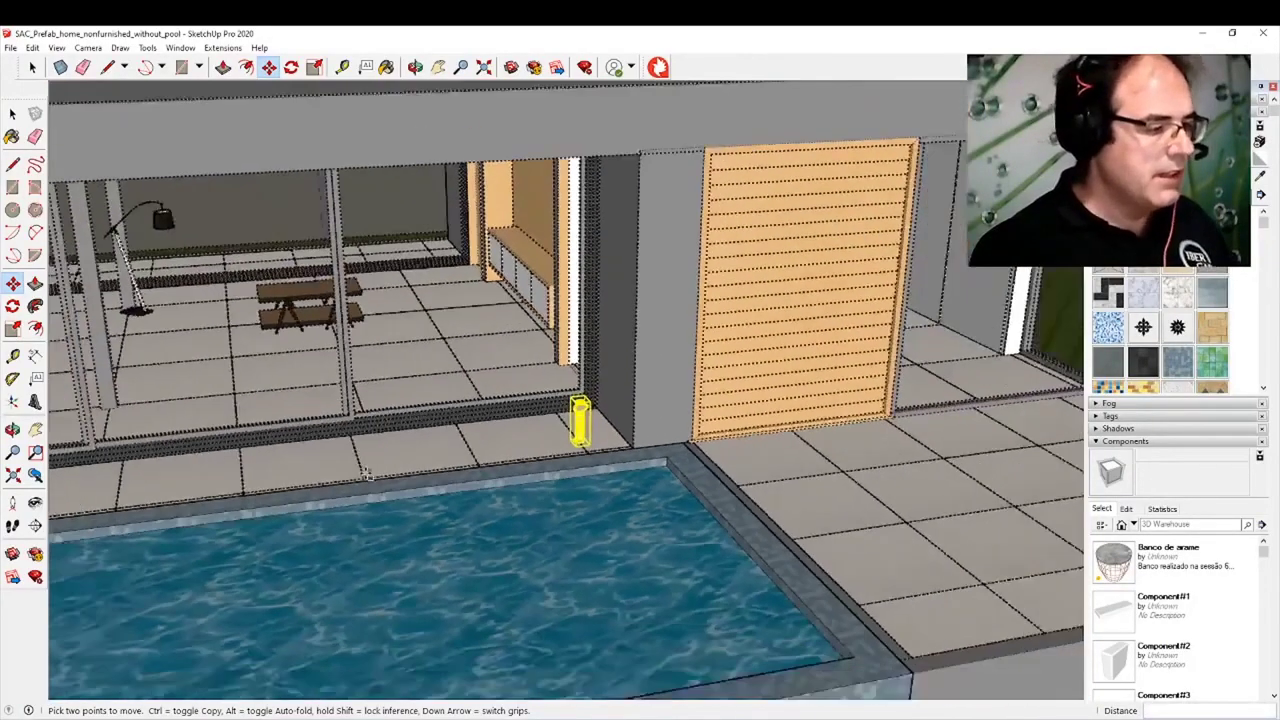
middle_drag(700, 440, 740, 386)
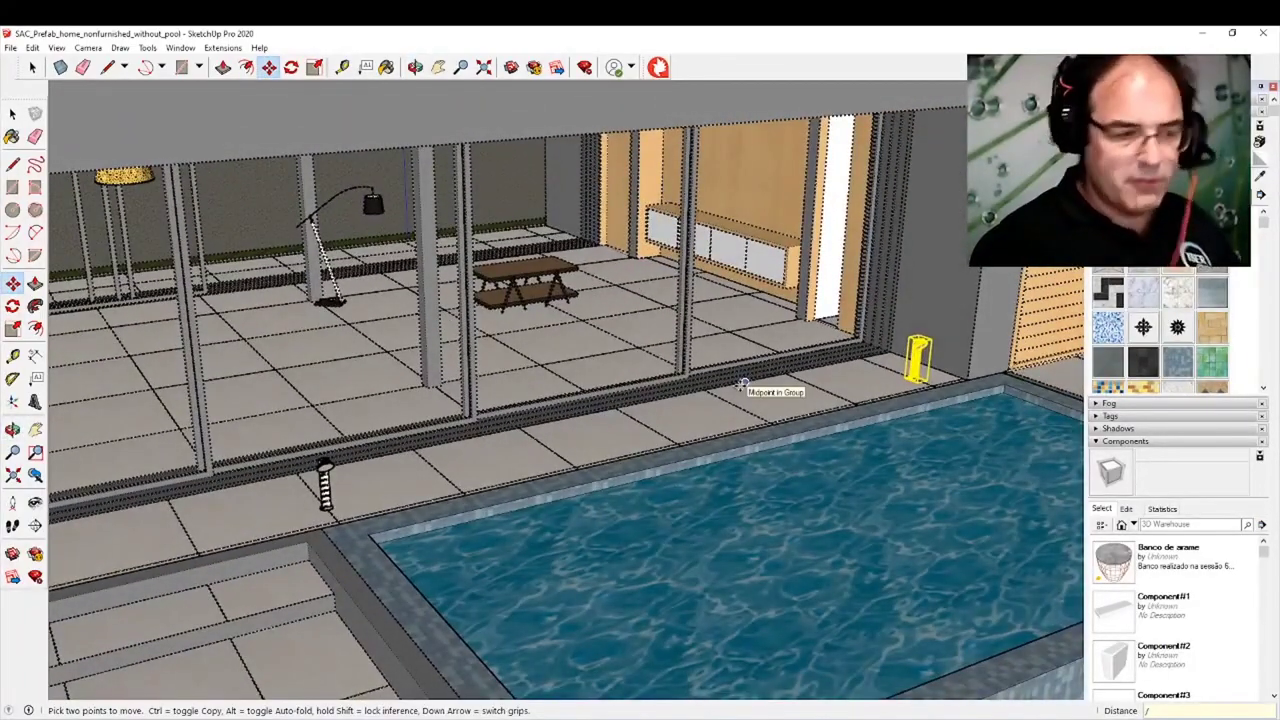
text(/3)
key(Return)
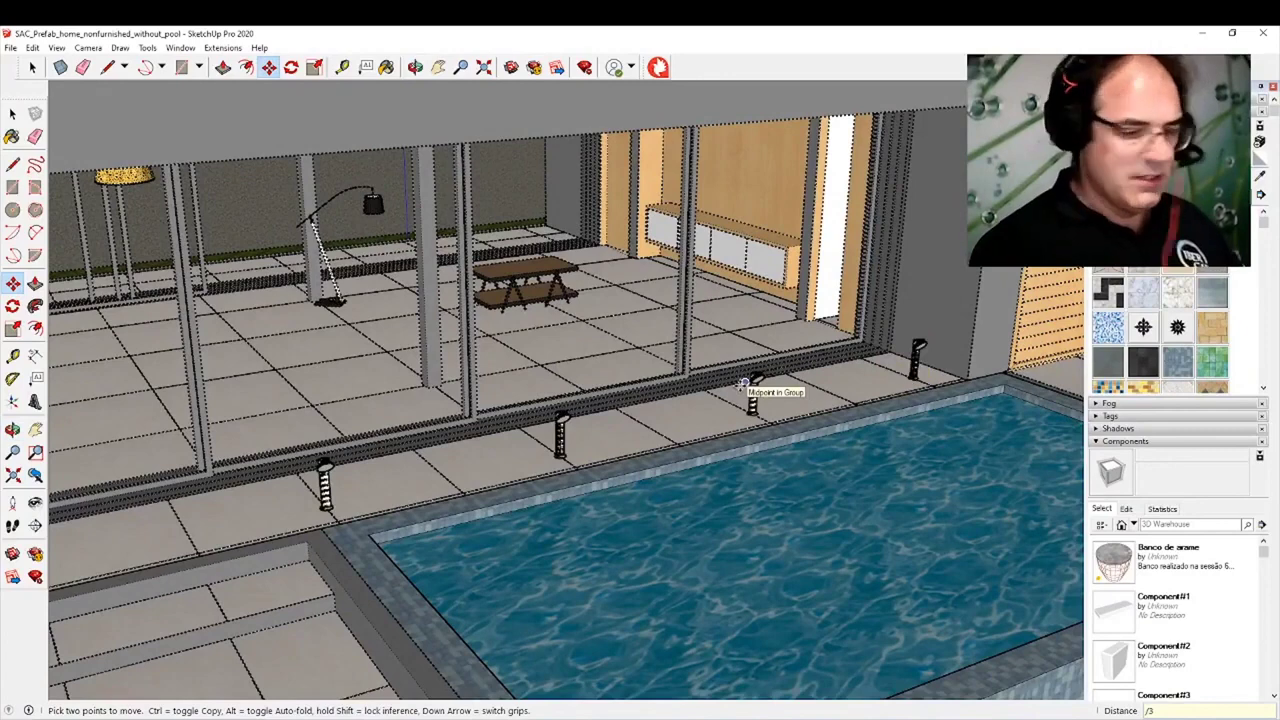
key(Return)
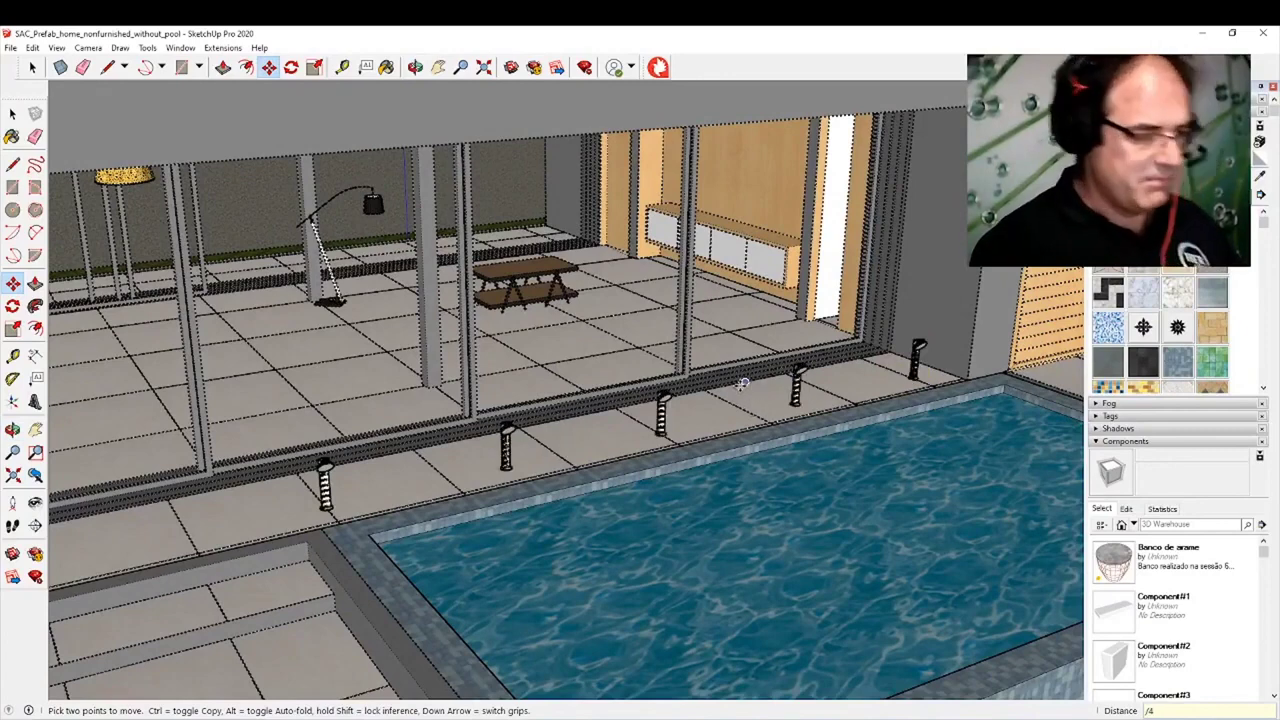
key(space)
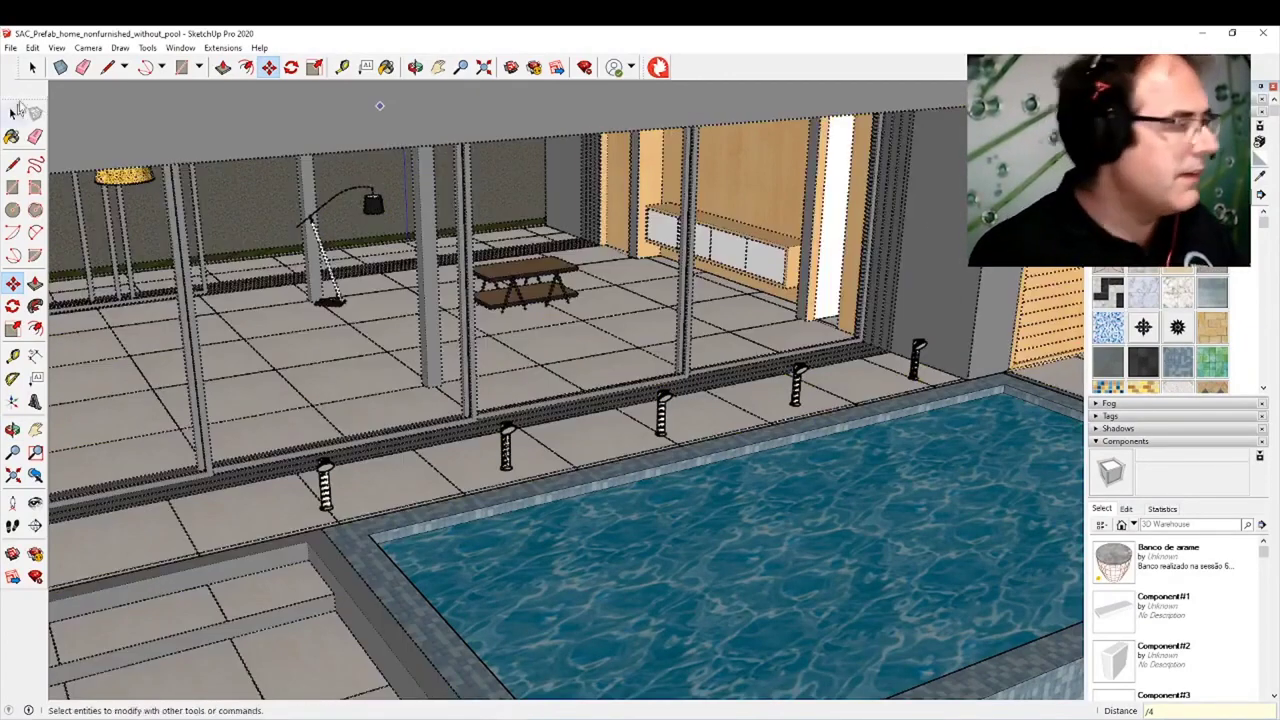
Step: Examine the row of lamps along the pool and the living area inside the glazed wall
scroll(900, 416, down, 3)
middle_drag(680, 500, 590, 522)
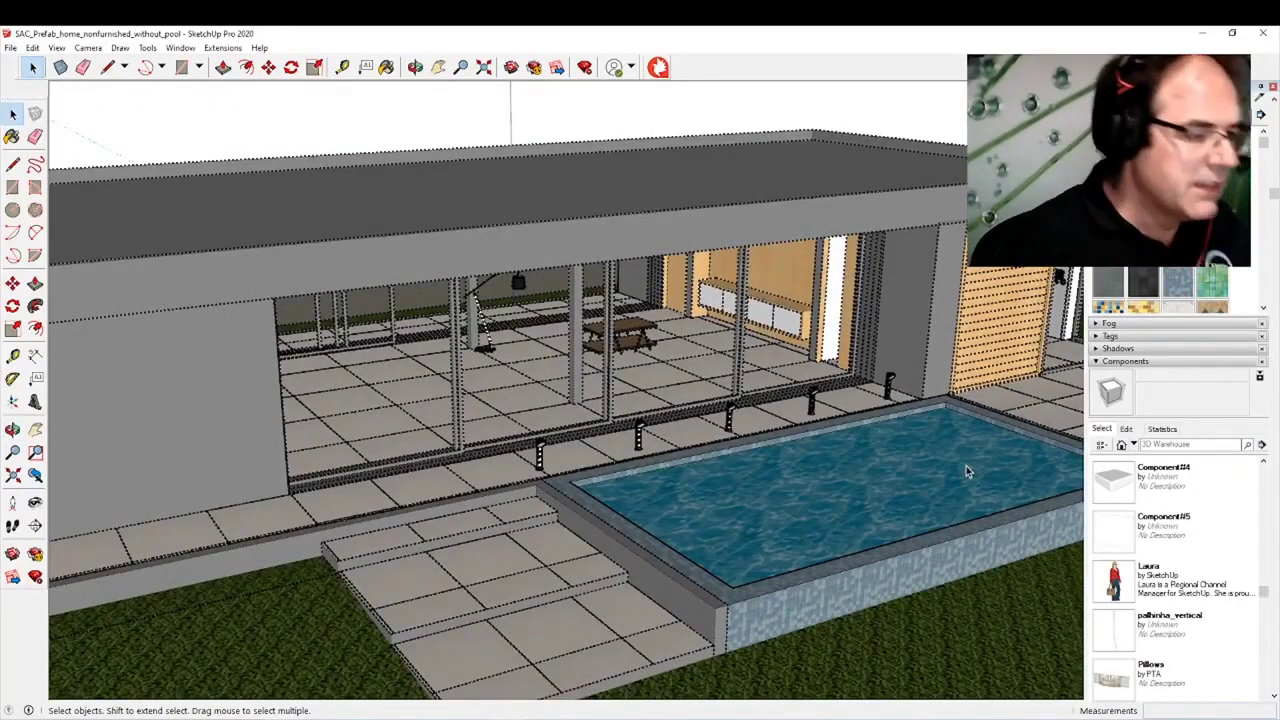
scroll(540, 305, up, 10)
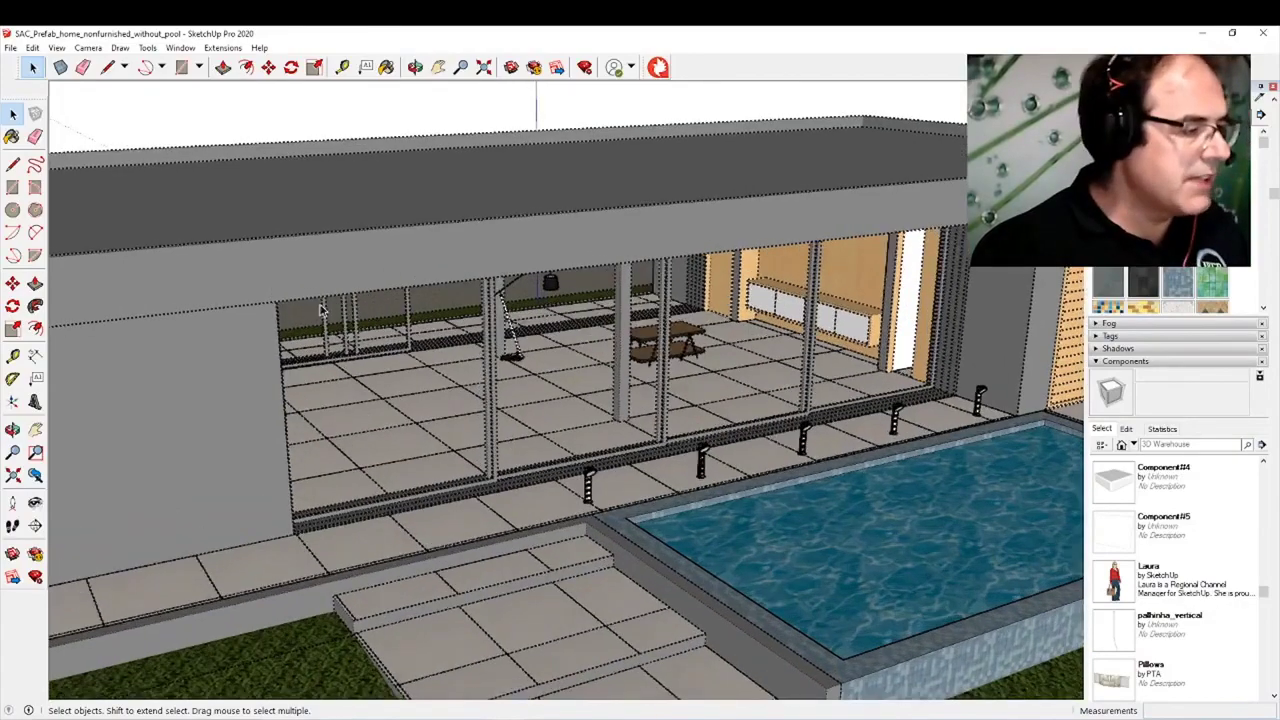
scroll(526, 363, up, 4)
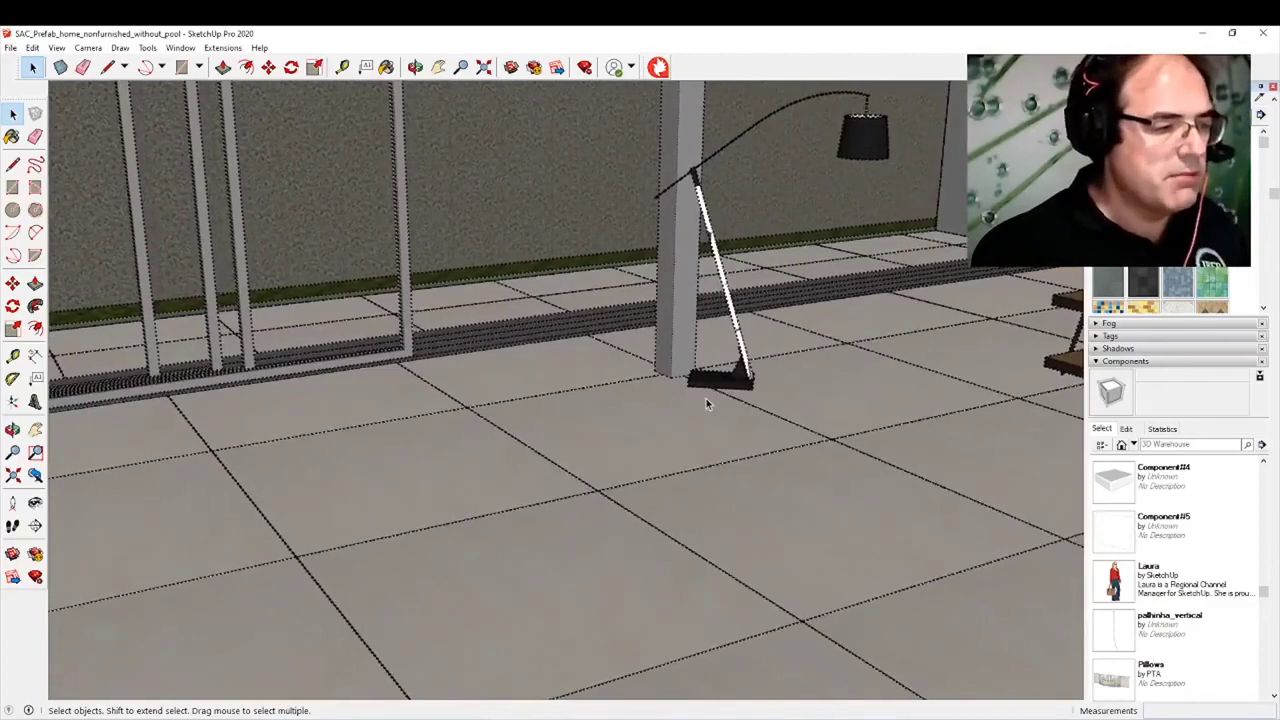
scroll(706, 398, up, 3)
scroll(717, 402, down, 2)
mouse_move(717, 402)
shift+middle_down()
mouse_move(837, 429)
mouse_move(489, 543)
mouse_move(657, 531)
mouse_move(653, 519)
mouse_move(826, 549)
mouse_move(990, 530)
mouse_move(880, 443)
mouse_move(823, 449)
mouse_move(837, 466)
mouse_move(851, 463)
mouse_move(837, 451)
shift+middle_up()
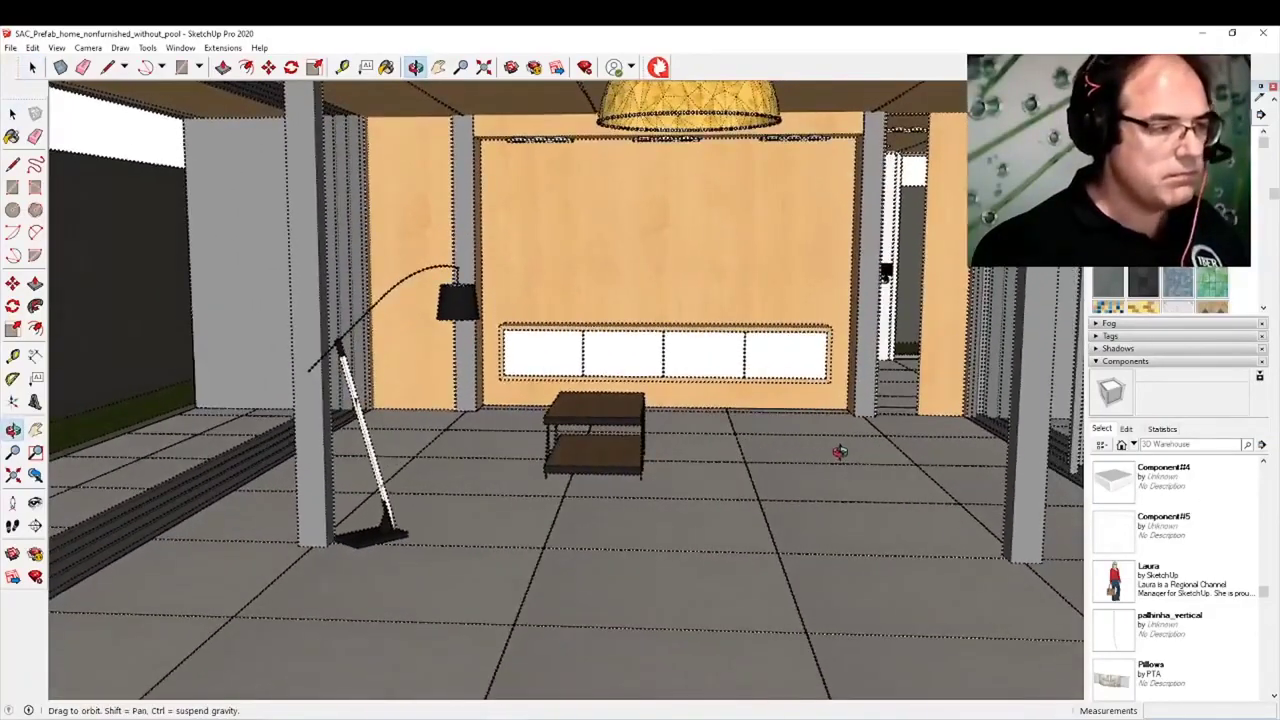
Step: Search 3D Warehouse for "sofa"
click(519, 66)
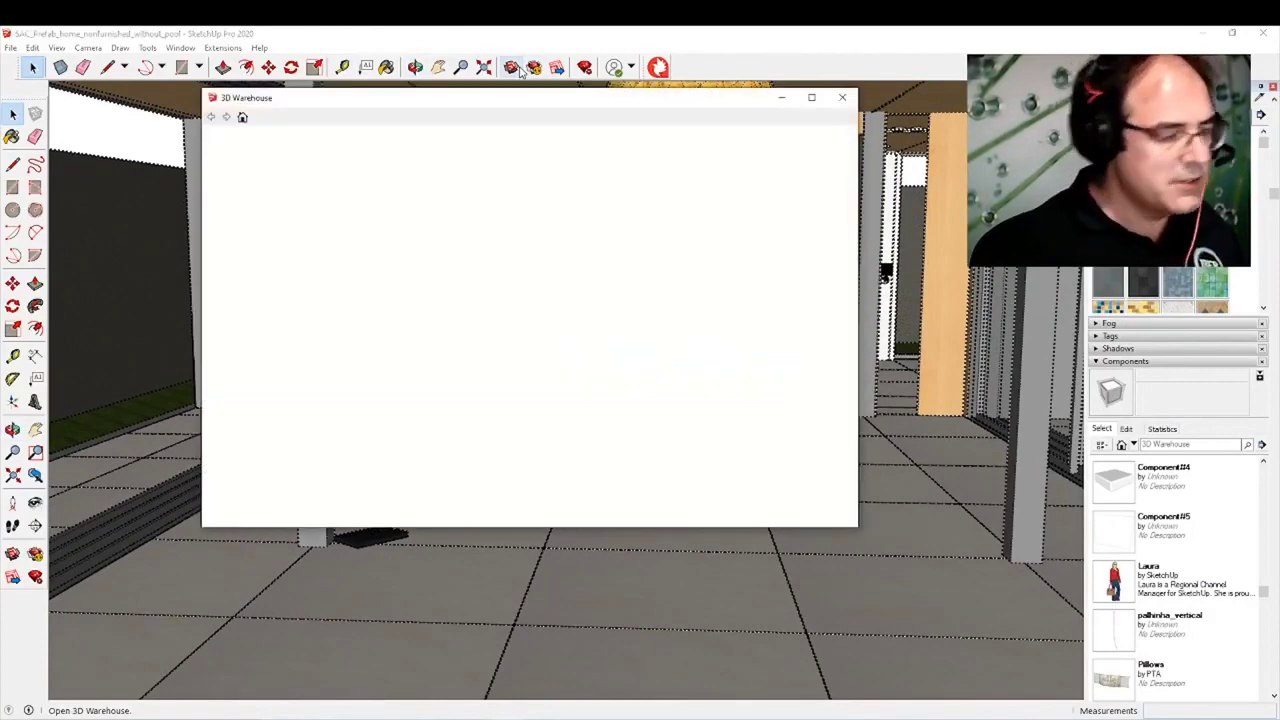
click(551, 140)
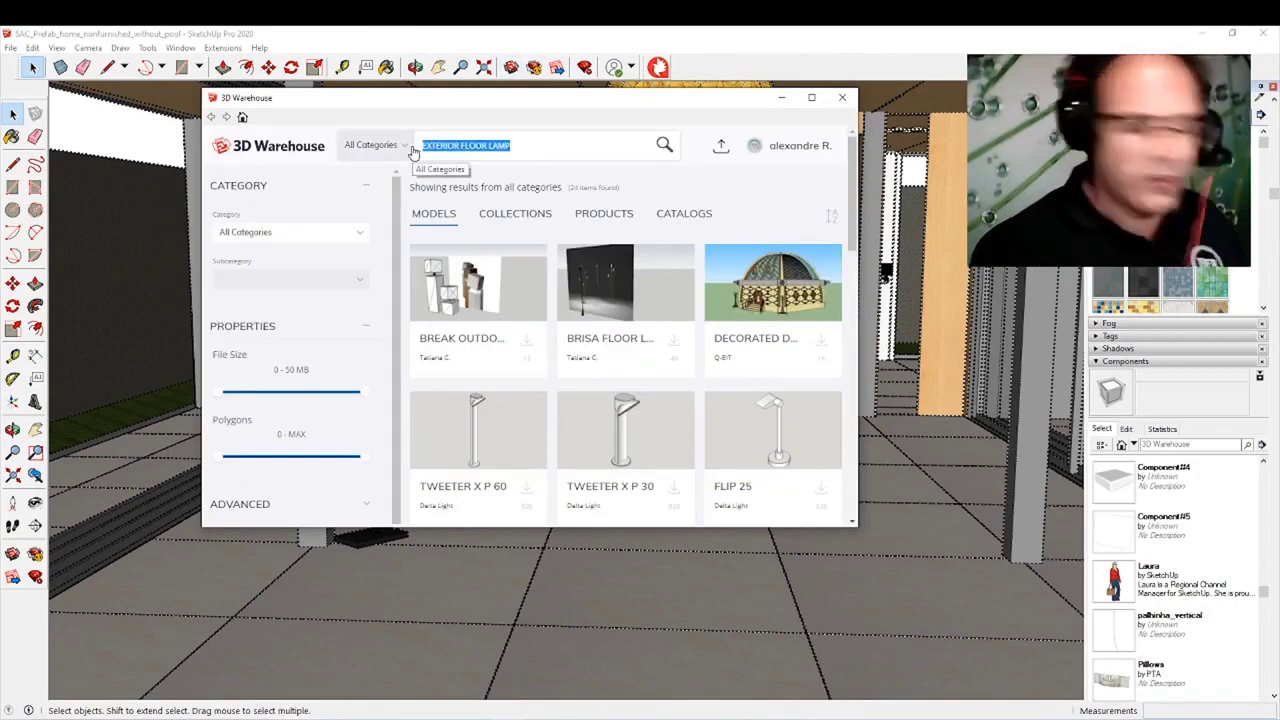
text(sofa)
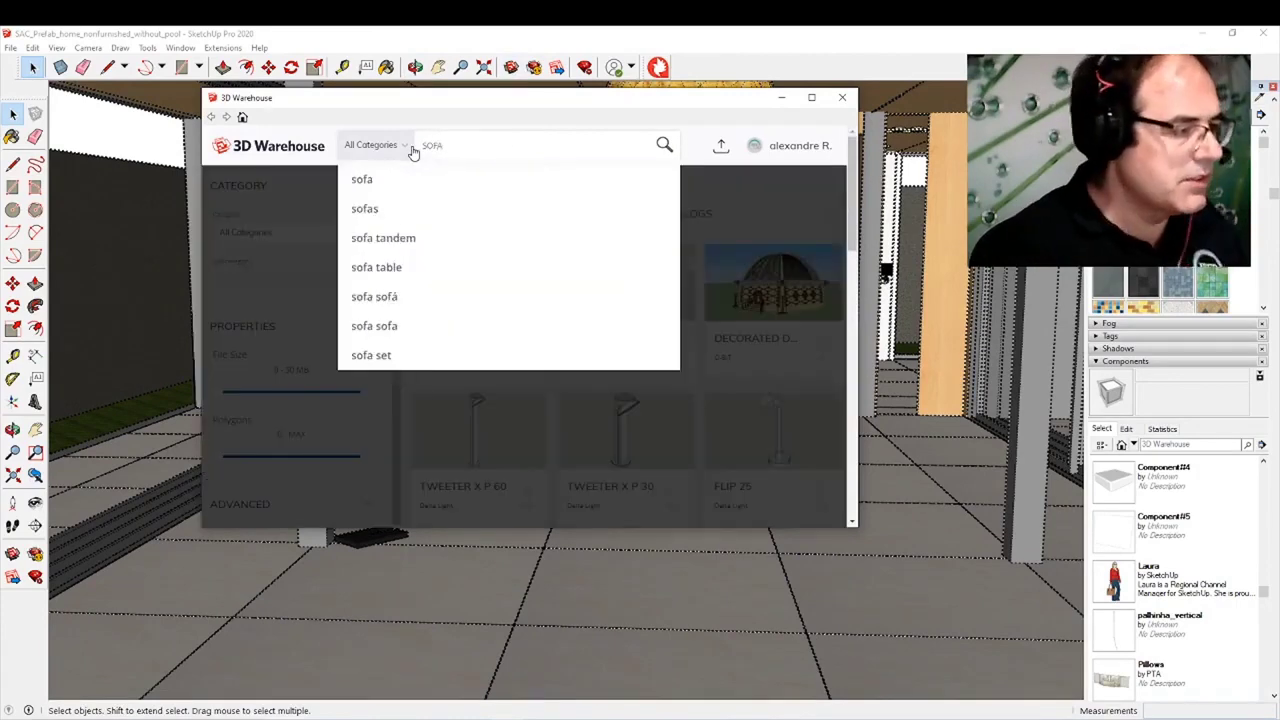
key(Return)
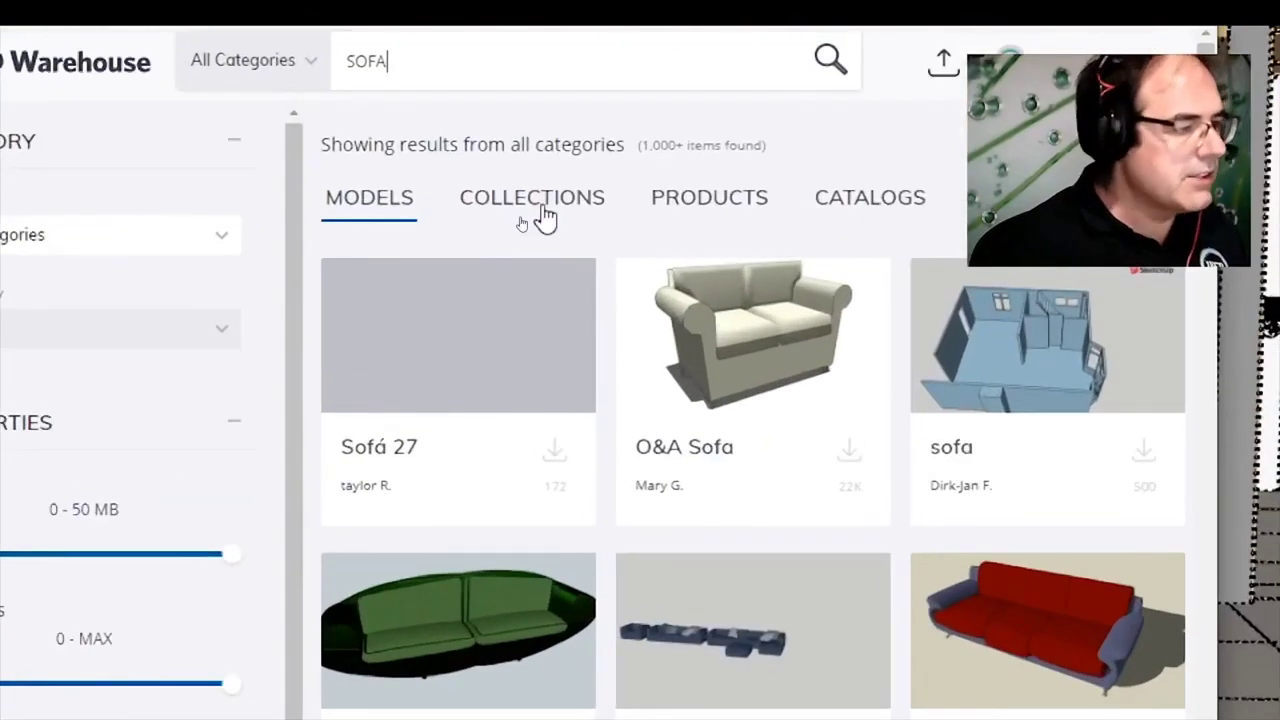
Step: Browse the sofa results by collection and open the "lounge furniture" collection
click(541, 210)
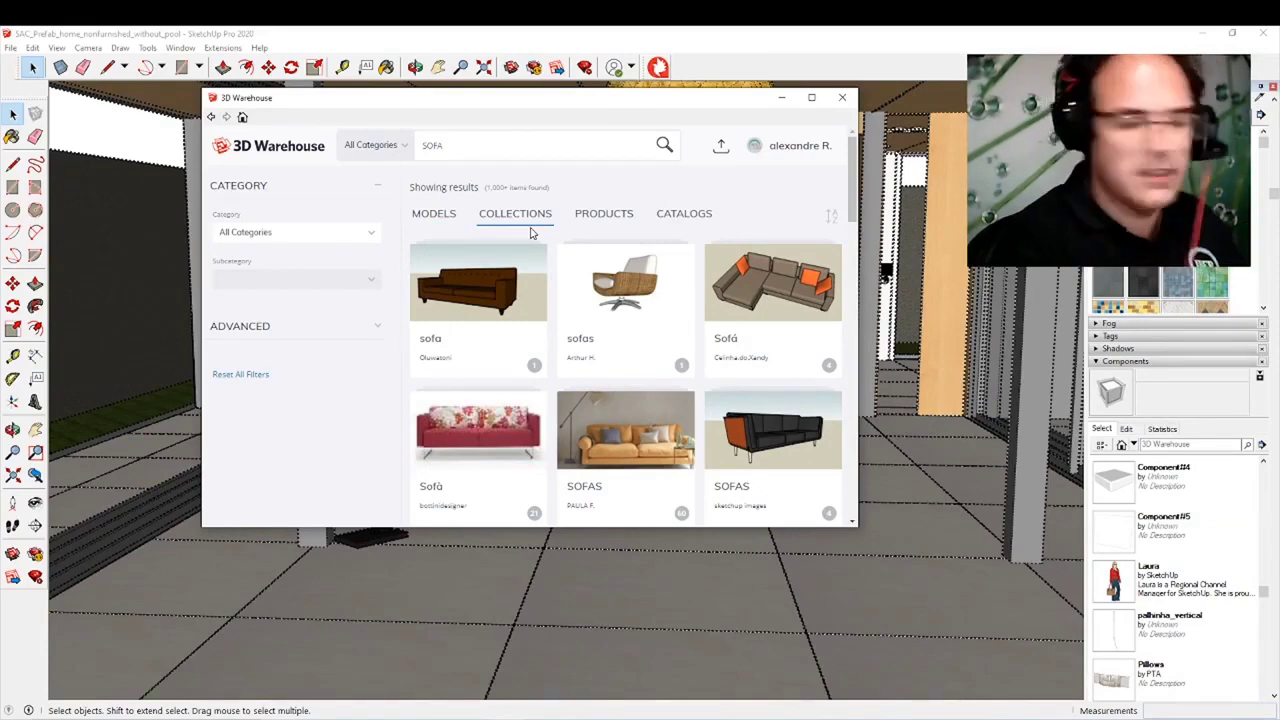
scroll(700, 320, down, 5)
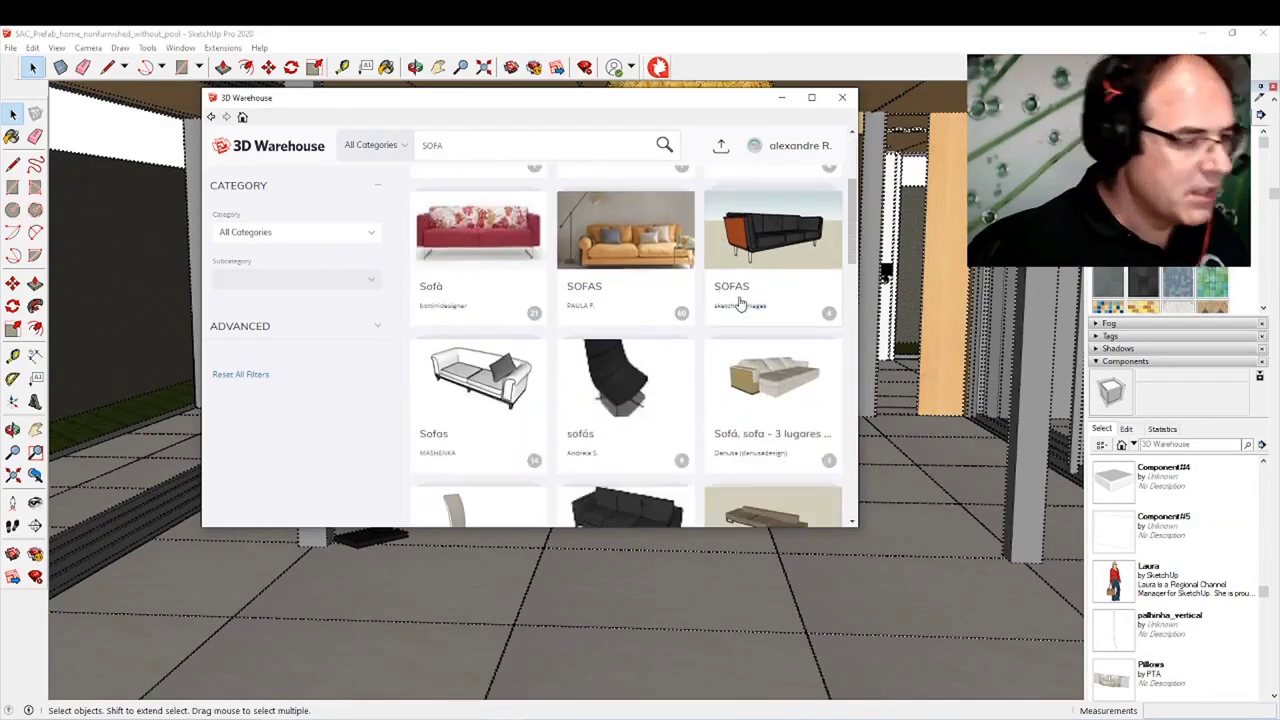
scroll(718, 333, up, 5)
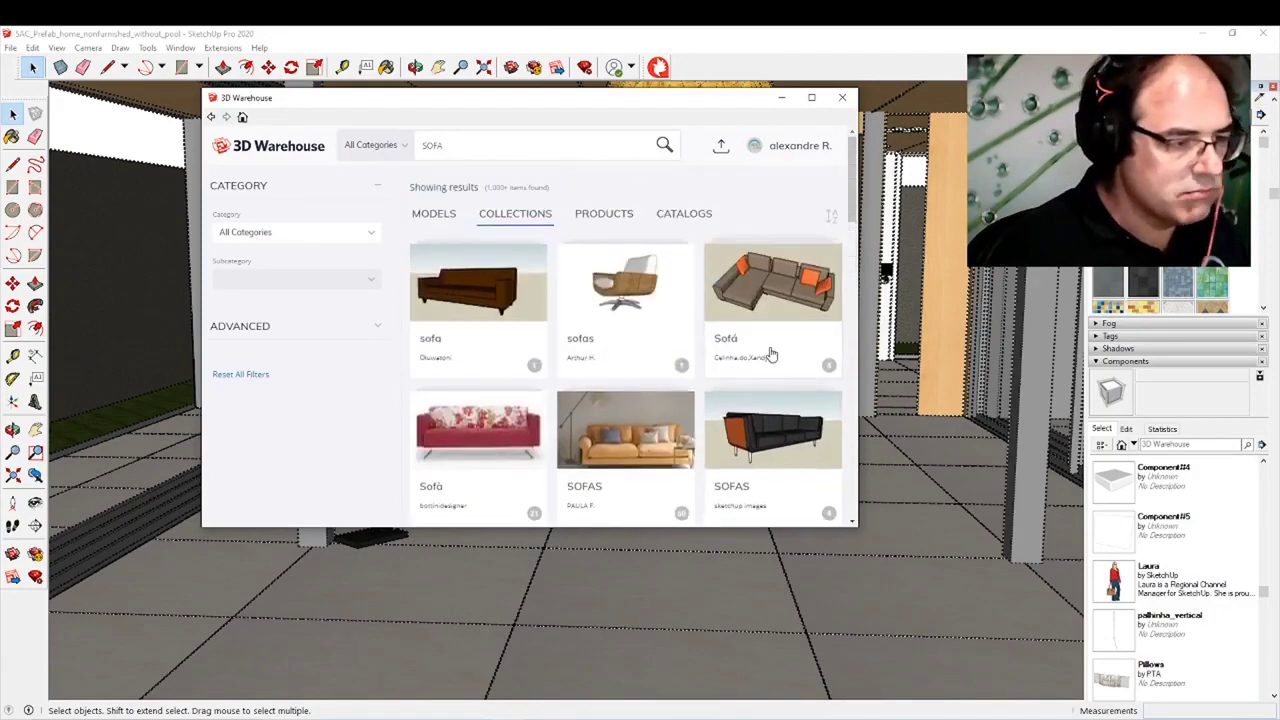
click(783, 293)
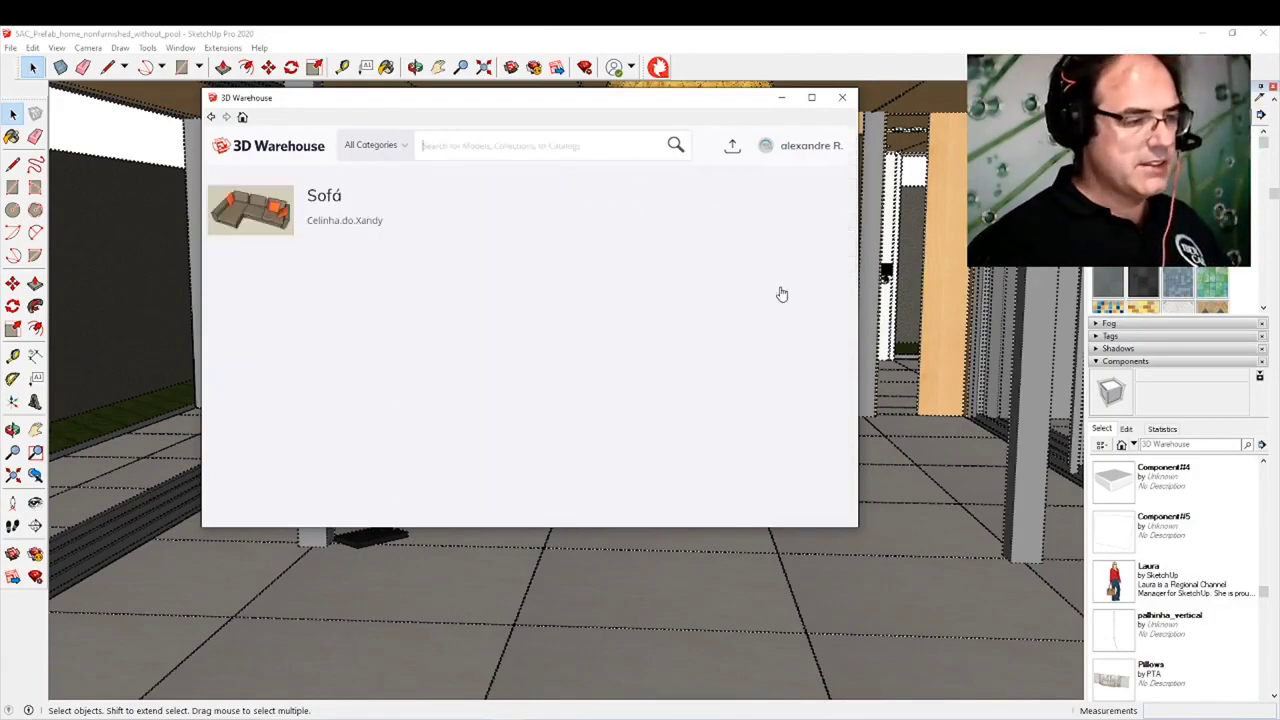
scroll(700, 315, down, 3)
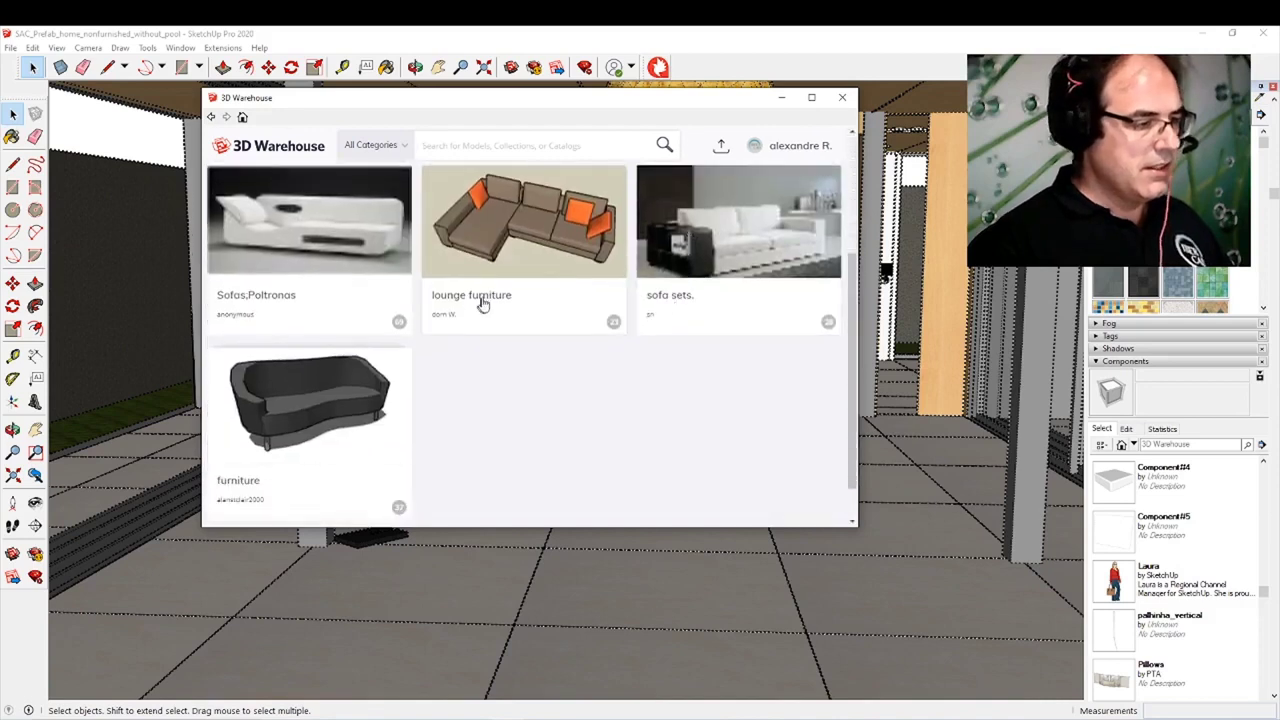
click(606, 296)
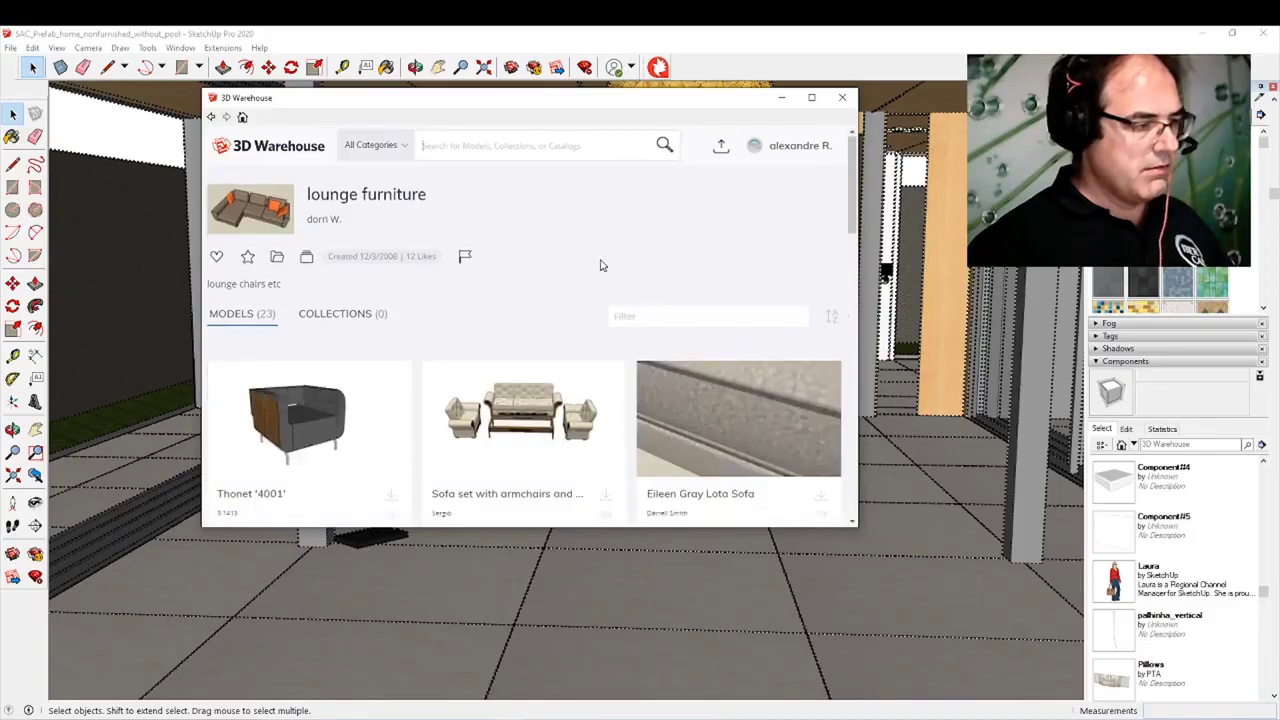
Step: Load "Sofa (L Shaped)" from the lounge furniture collection directly into the model and place it
scroll(601, 266, down, 2)
scroll(704, 322, down, 2)
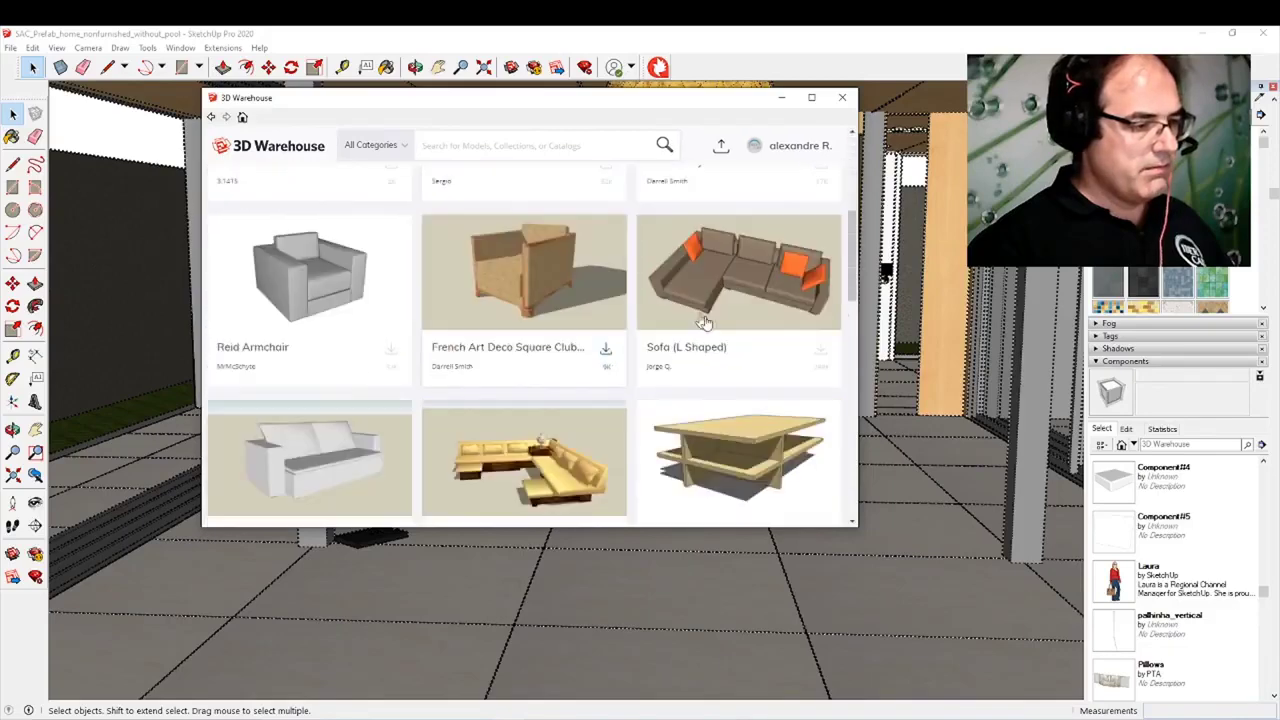
click(820, 355)
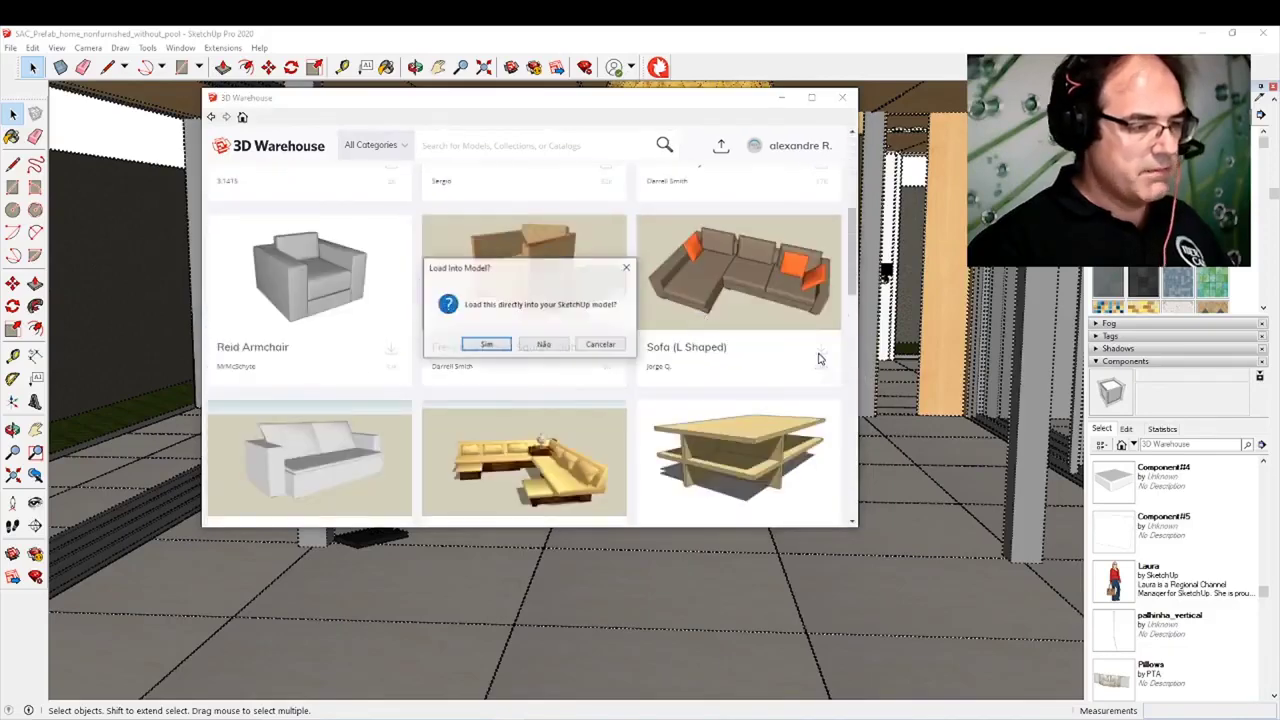
click(490, 344)
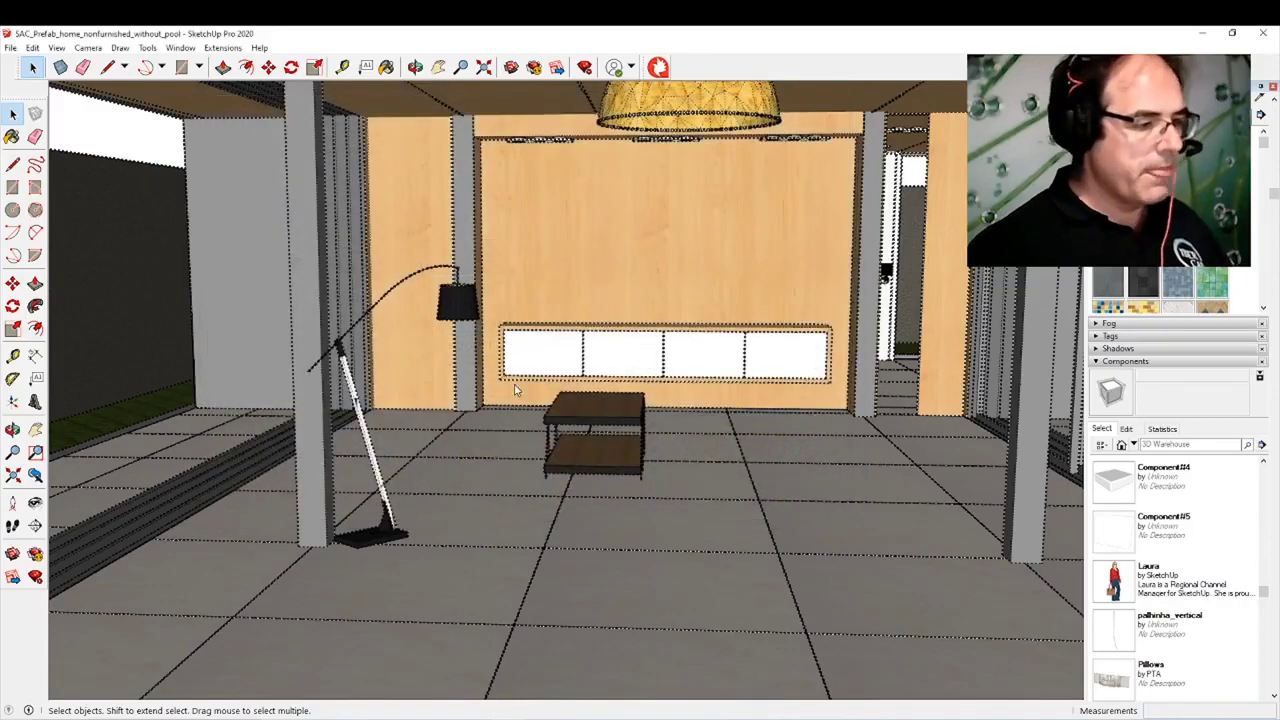
scroll(647, 506, down, 4)
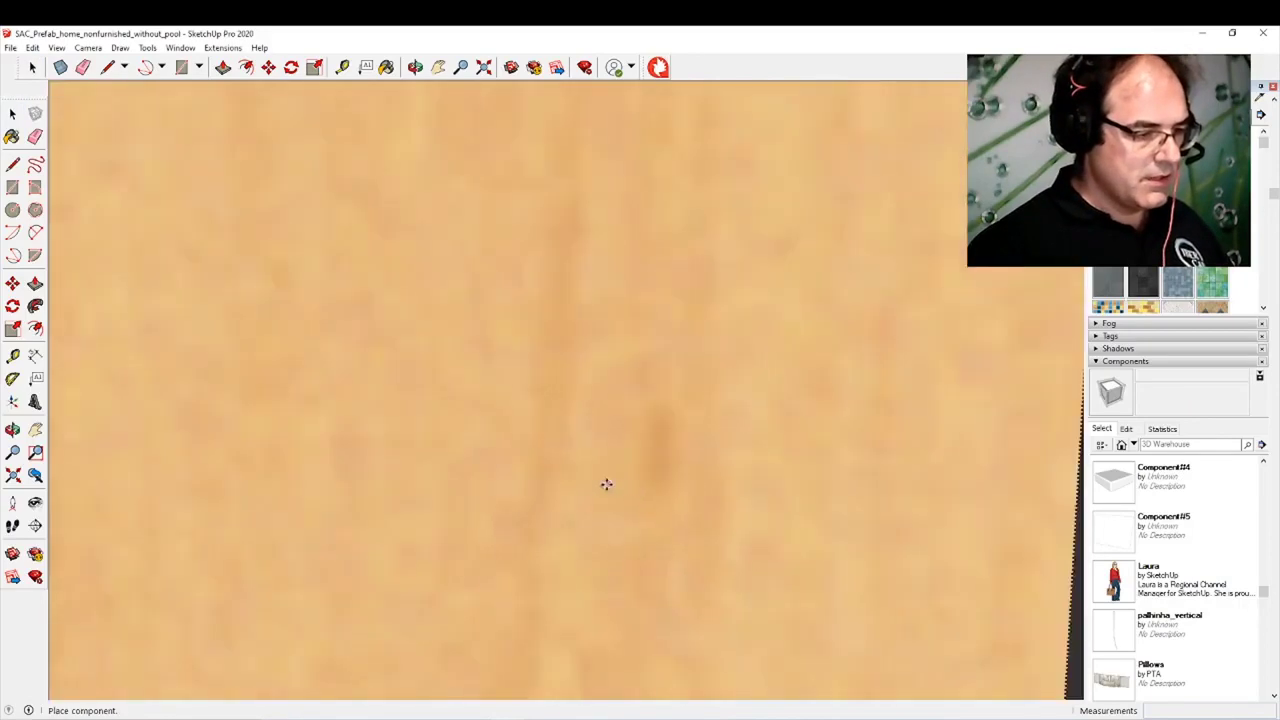
scroll(605, 499, up, 3)
scroll(586, 454, up, 8)
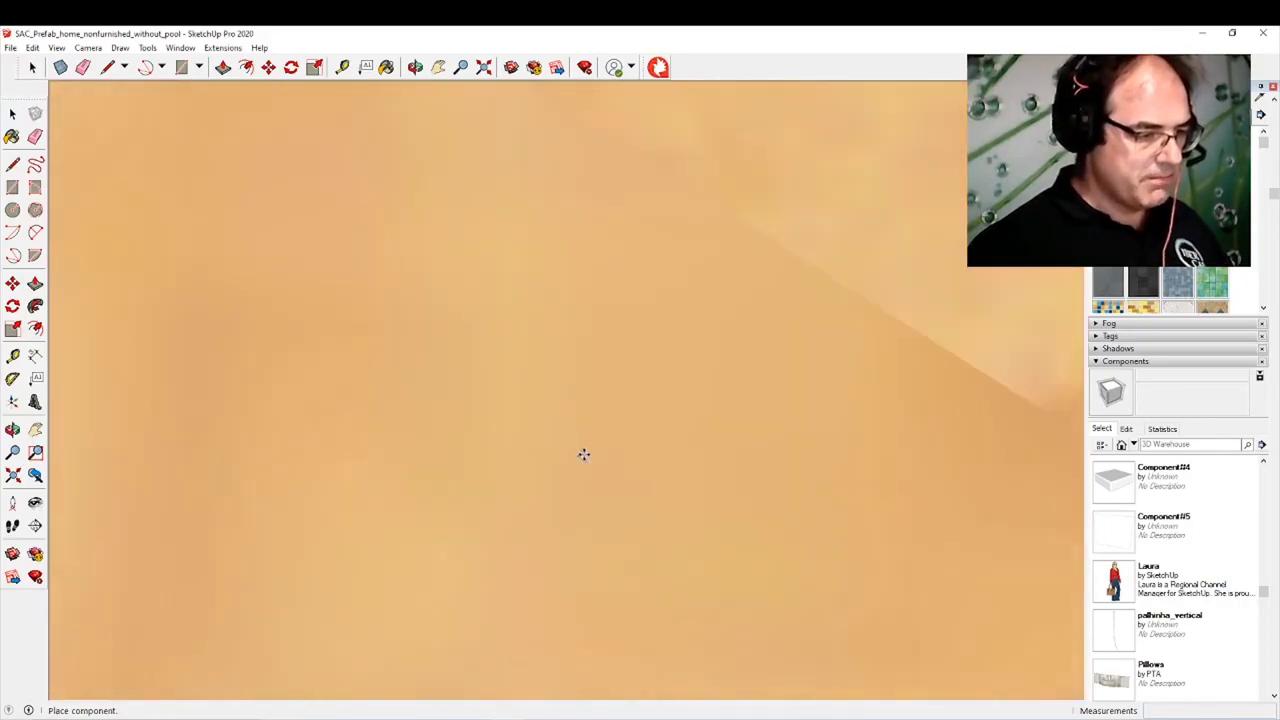
scroll(590, 450, up, 3)
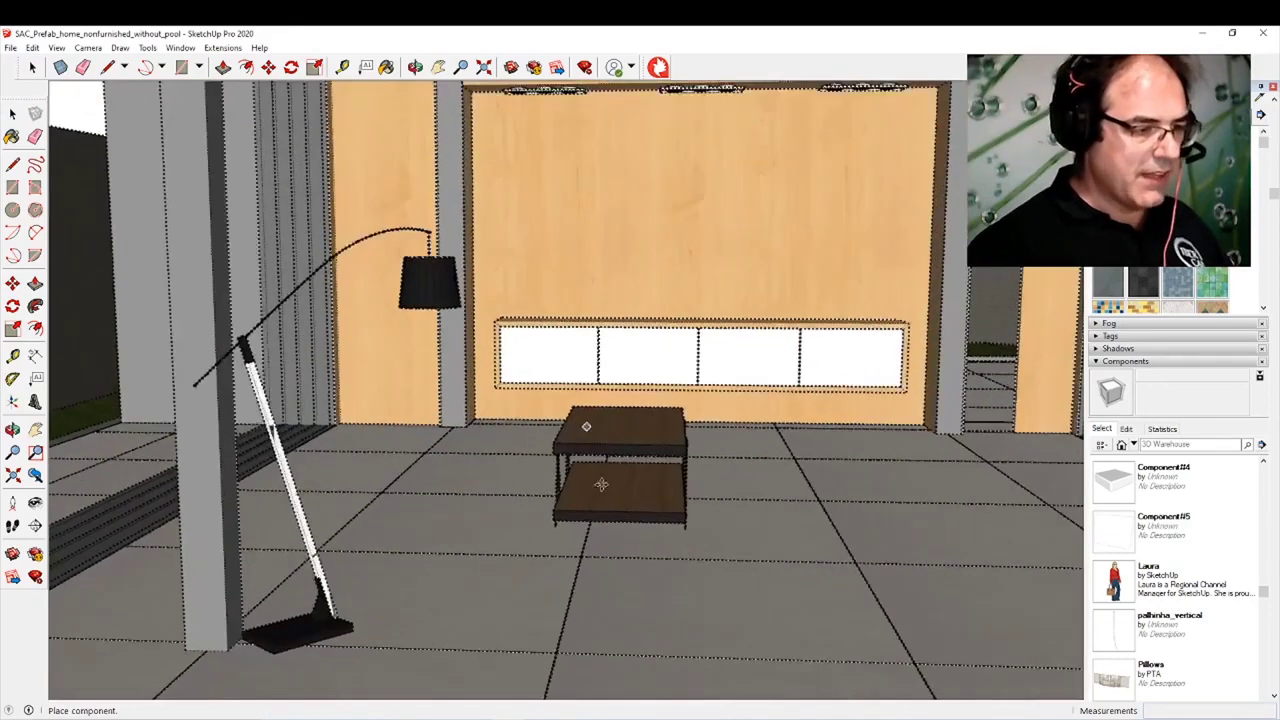
click(608, 533)
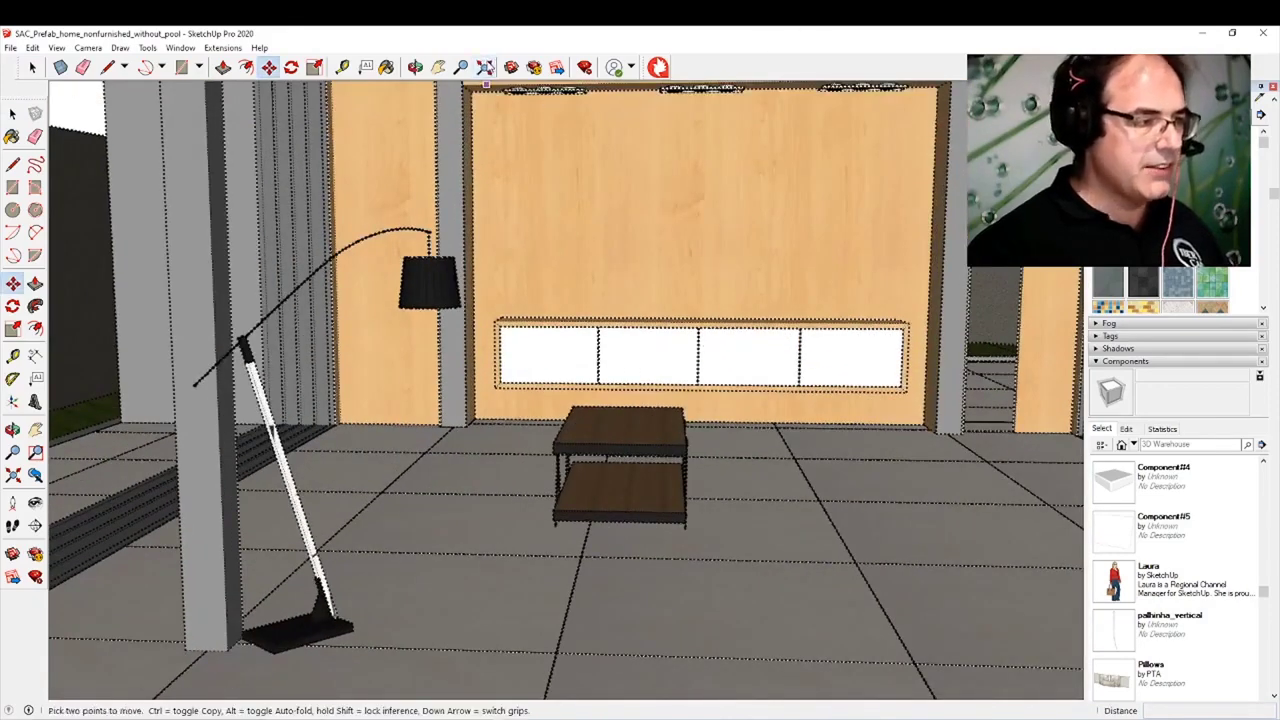
Step: Move the L-shaped sofa from the terrace beside the pool into the living area, facing away from the white wall cabinet
click(484, 67)
middle_drag(568, 440, 335, 468)
scroll(733, 331, up, 10)
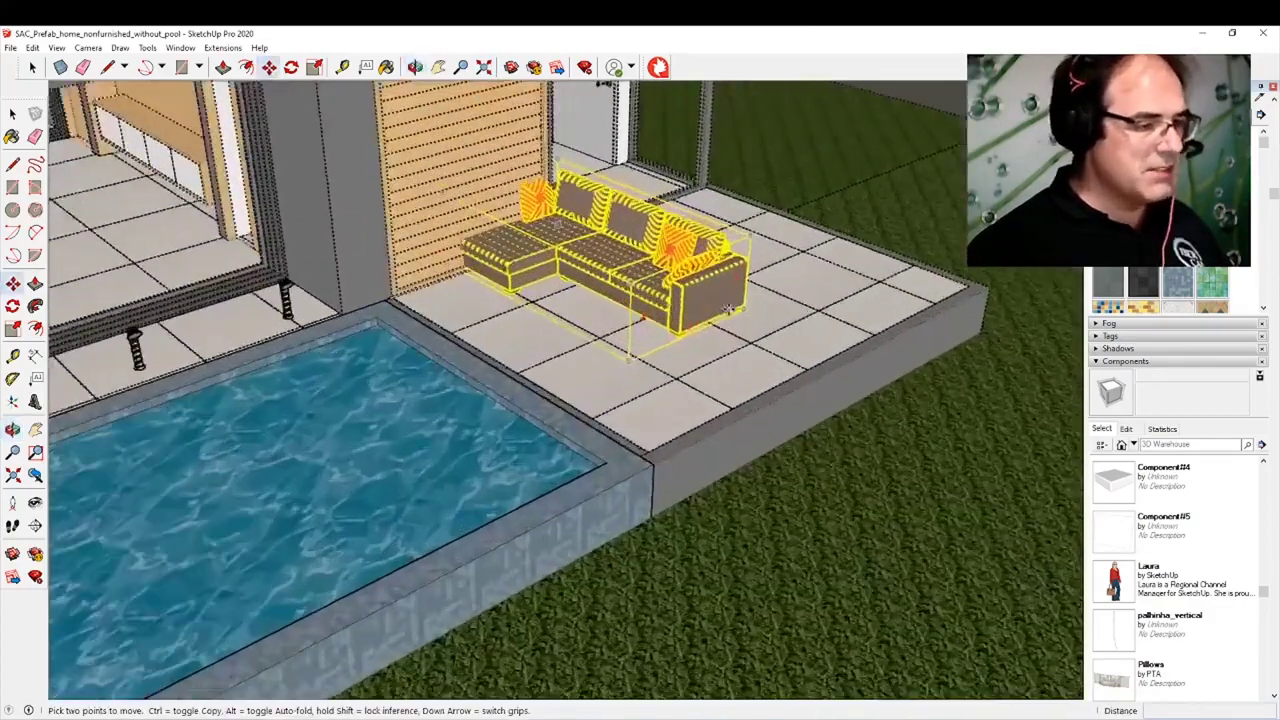
scroll(730, 310, up, 1)
click(747, 313)
scroll(252, 314, down, 3)
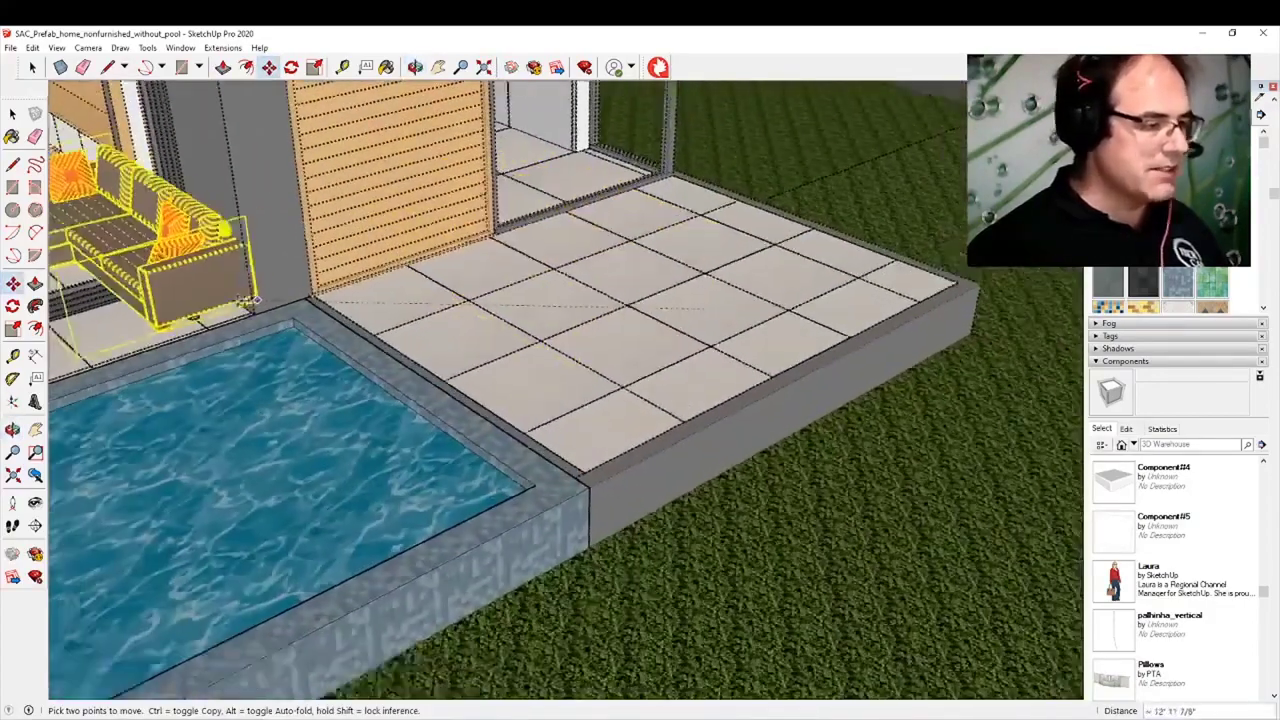
middle_drag(205, 305, 950, 279)
middle_drag(517, 429, 514, 372)
scroll(514, 372, up, 10)
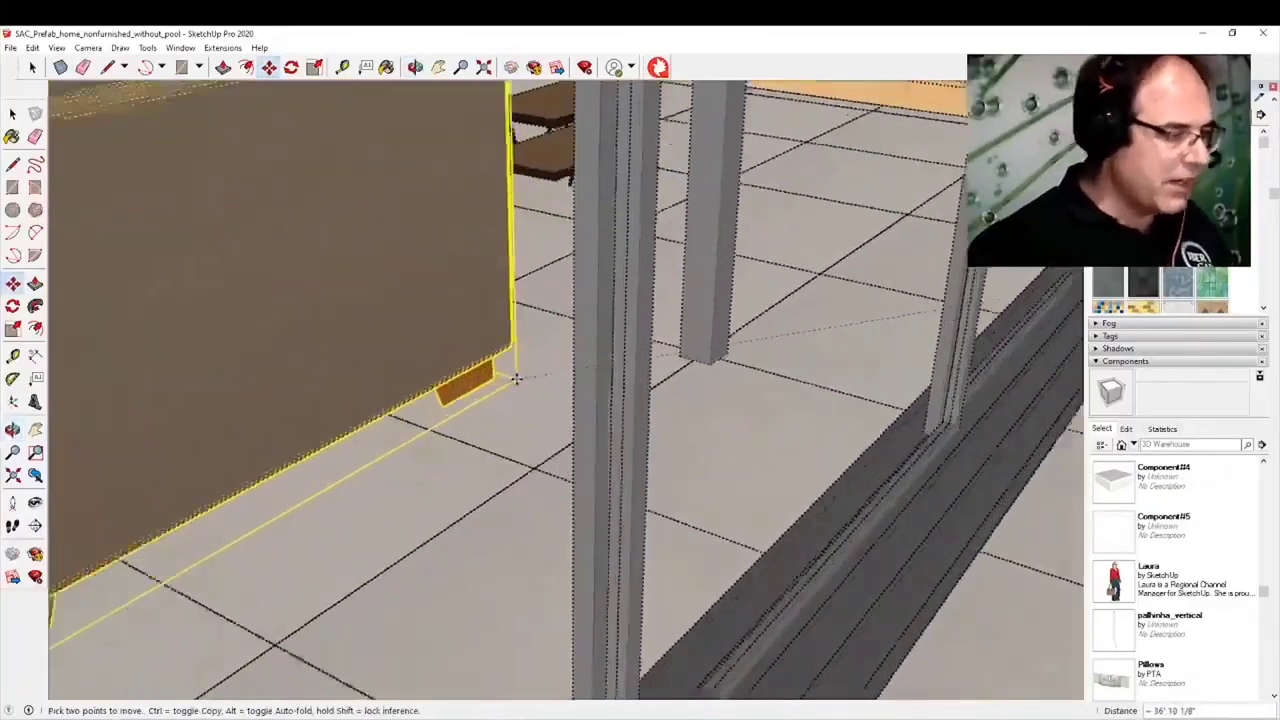
scroll(514, 375, down, 5)
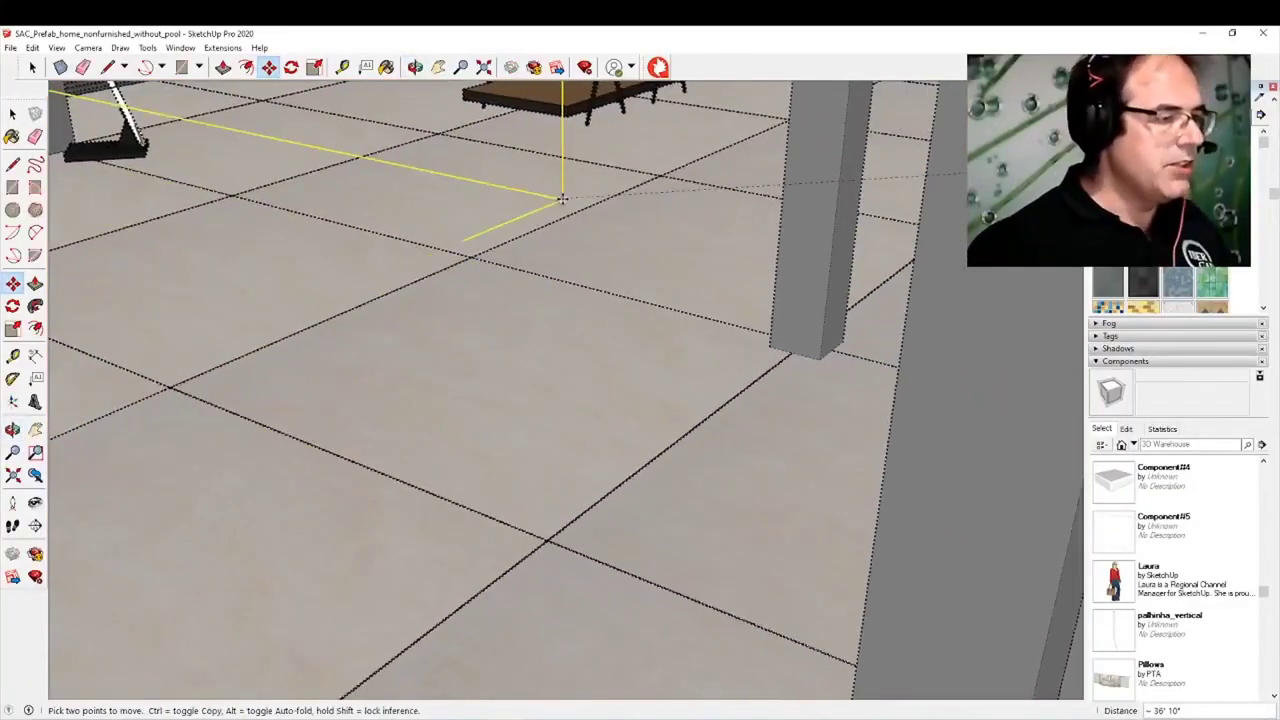
scroll(562, 205, up, 6)
middle_drag(563, 213, 728, 230)
scroll(727, 231, down, 10)
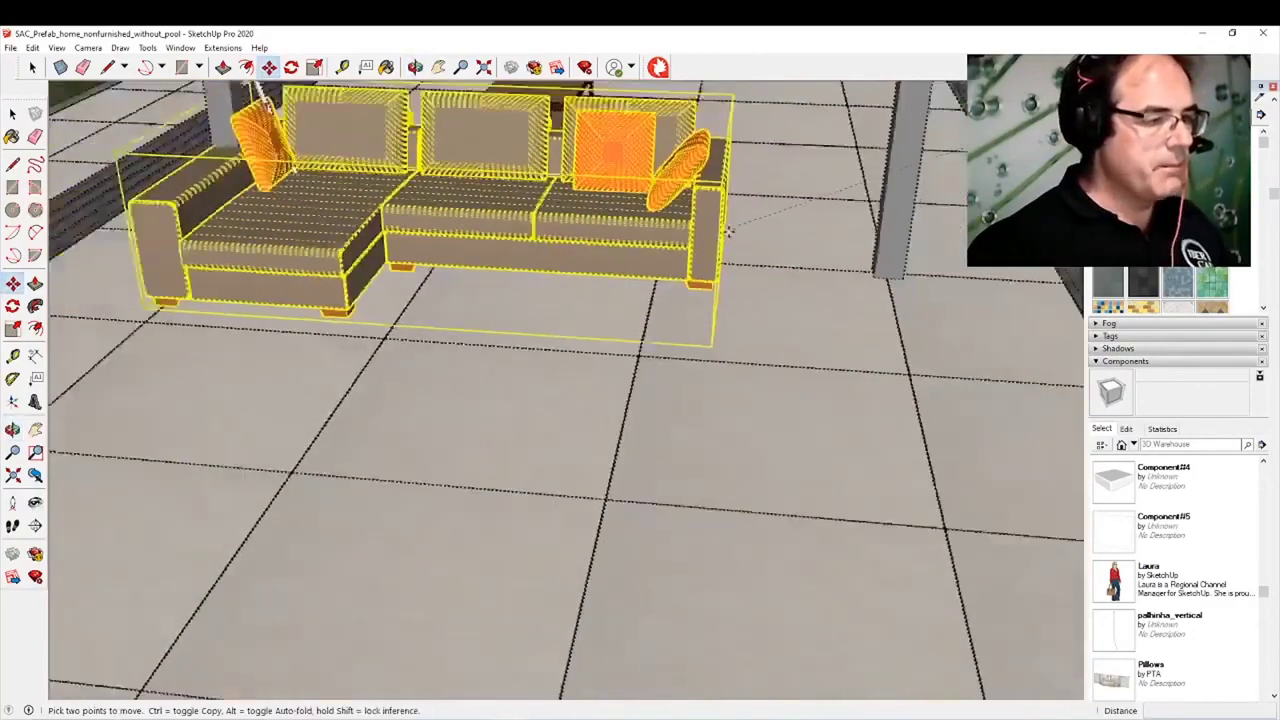
scroll(653, 236, up, 6)
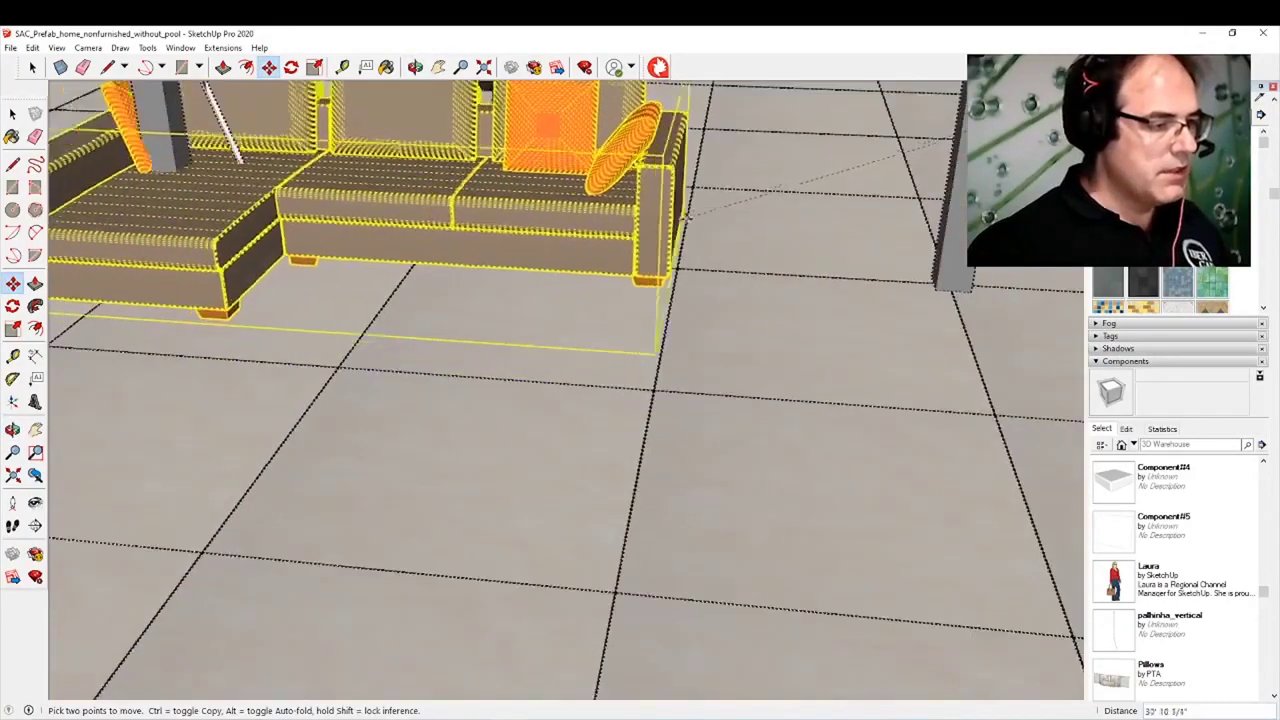
scroll(783, 214, down, 5)
middle_drag(783, 214, 648, 377)
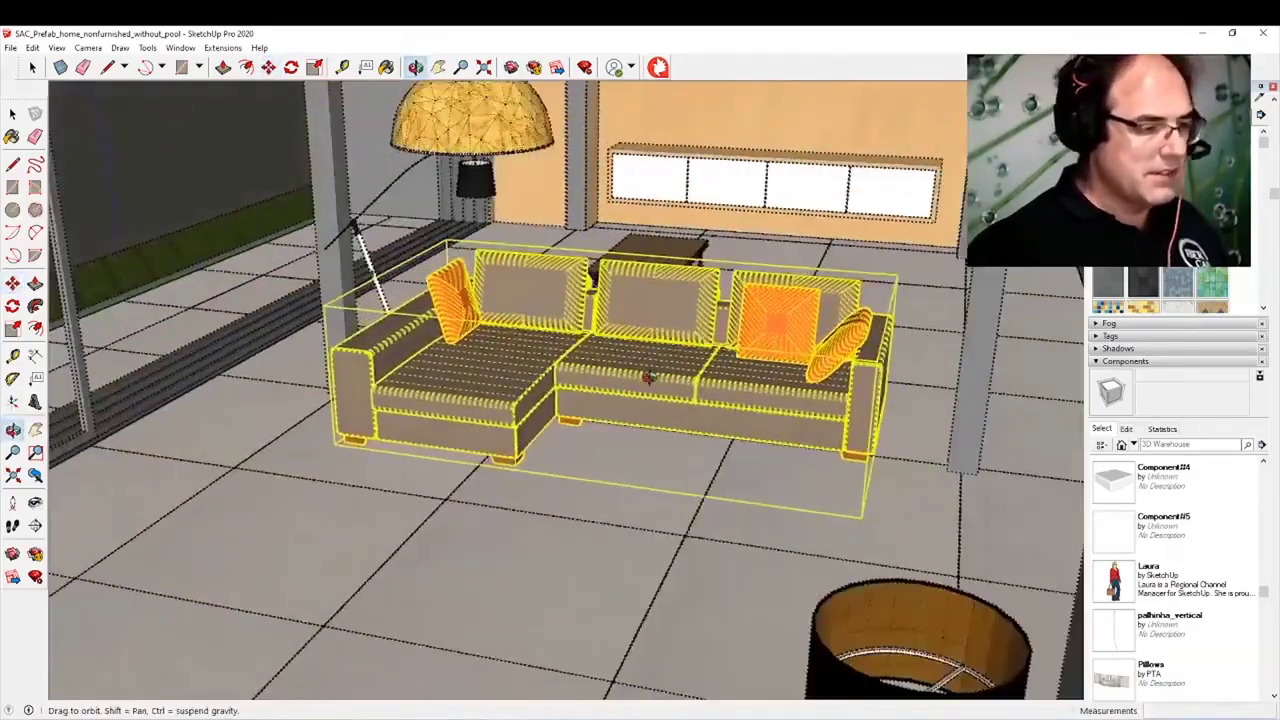
Step: Mirror the sofa along its red axis with a scale factor of -1 so it faces the wall cabinet
right_click(632, 371)
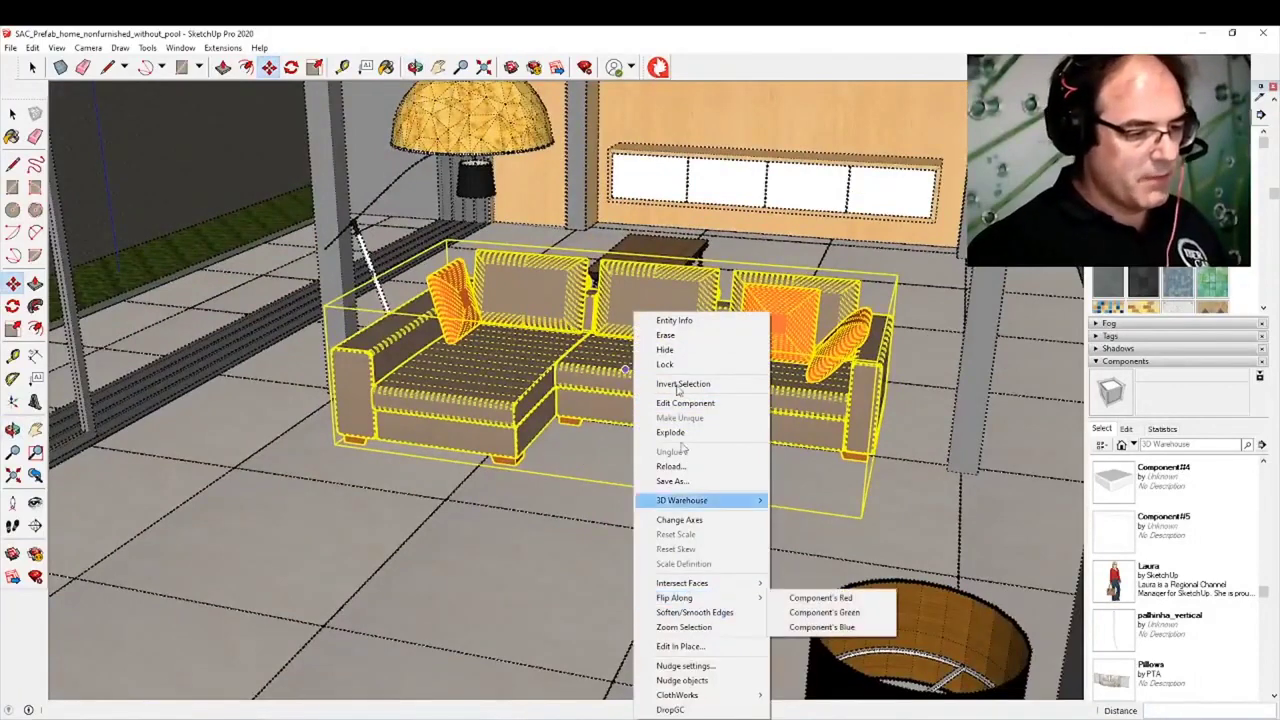
click(340, 33)
click(13, 332)
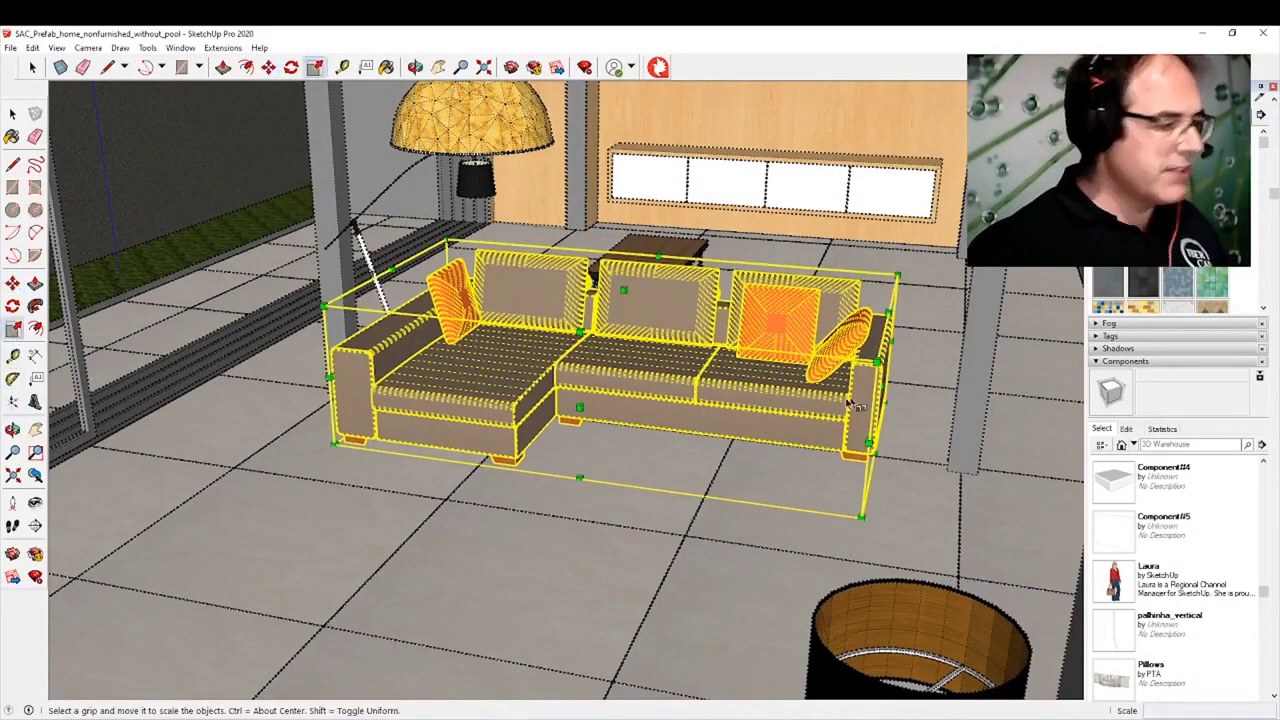
drag(580, 407, 656, 319)
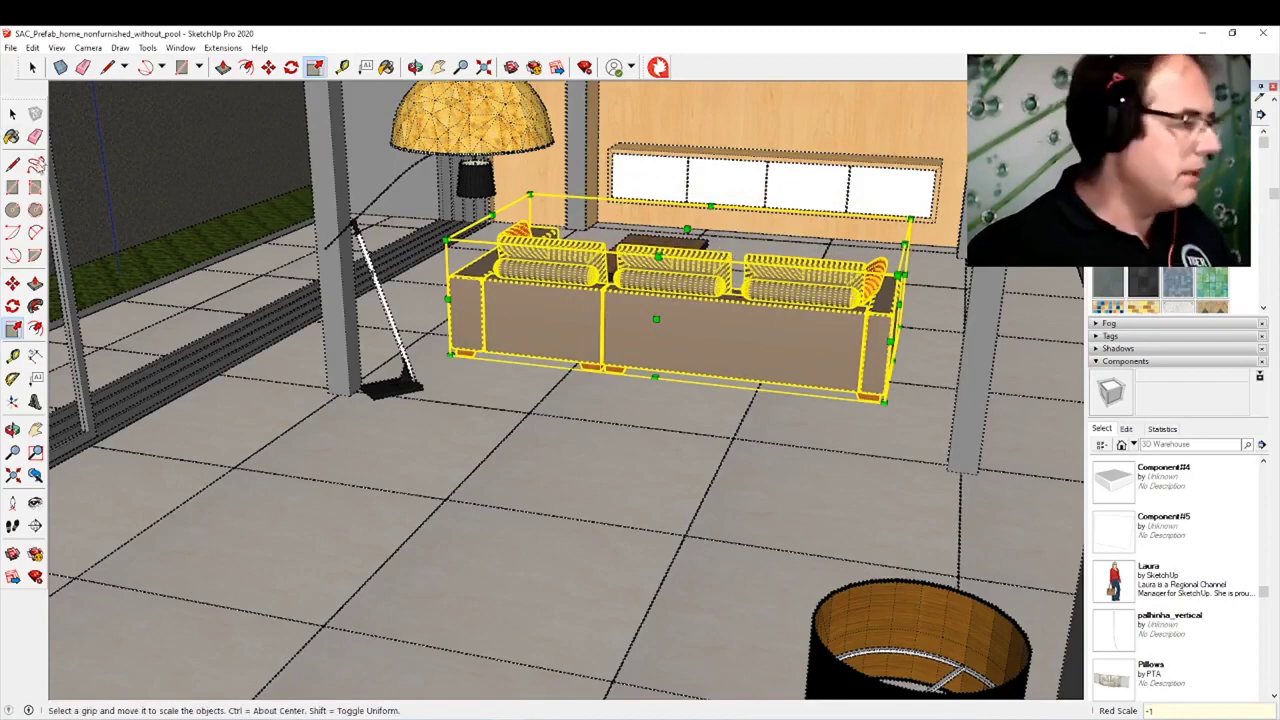
Step: Move the mirrored sofa about 5' back from the coffee table, away from the wall cabinet
click(12, 283)
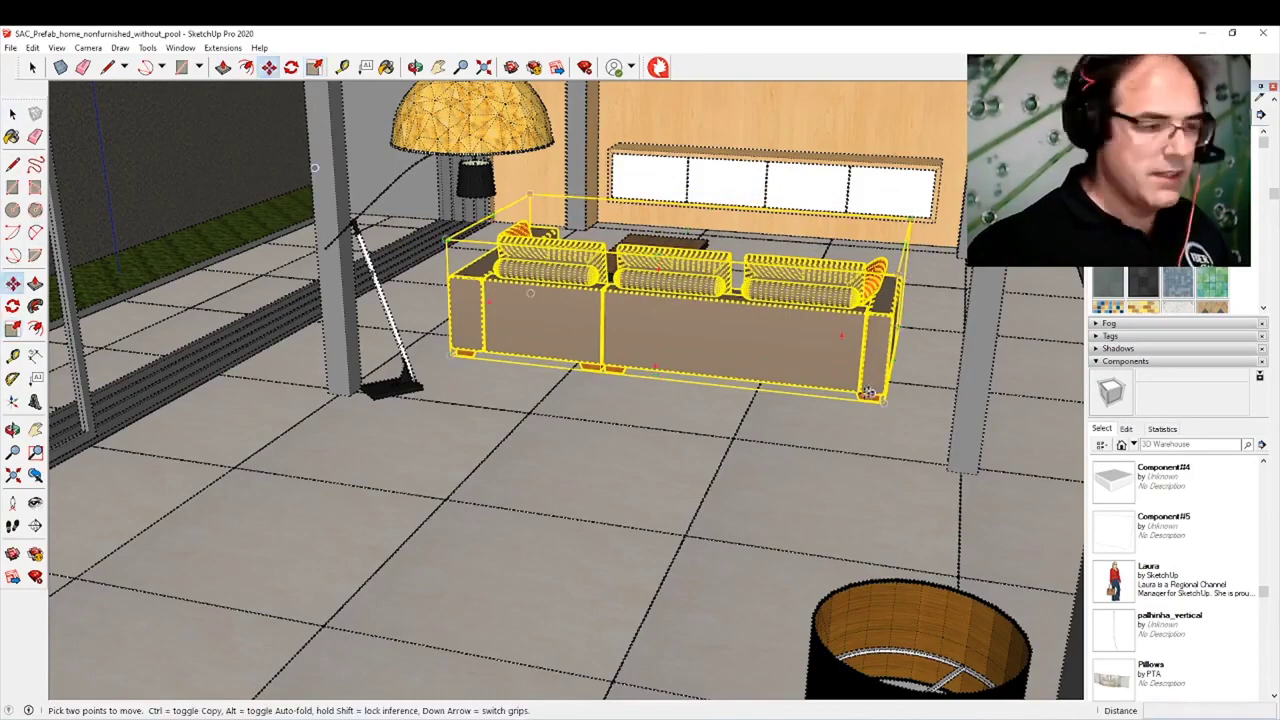
click(875, 400)
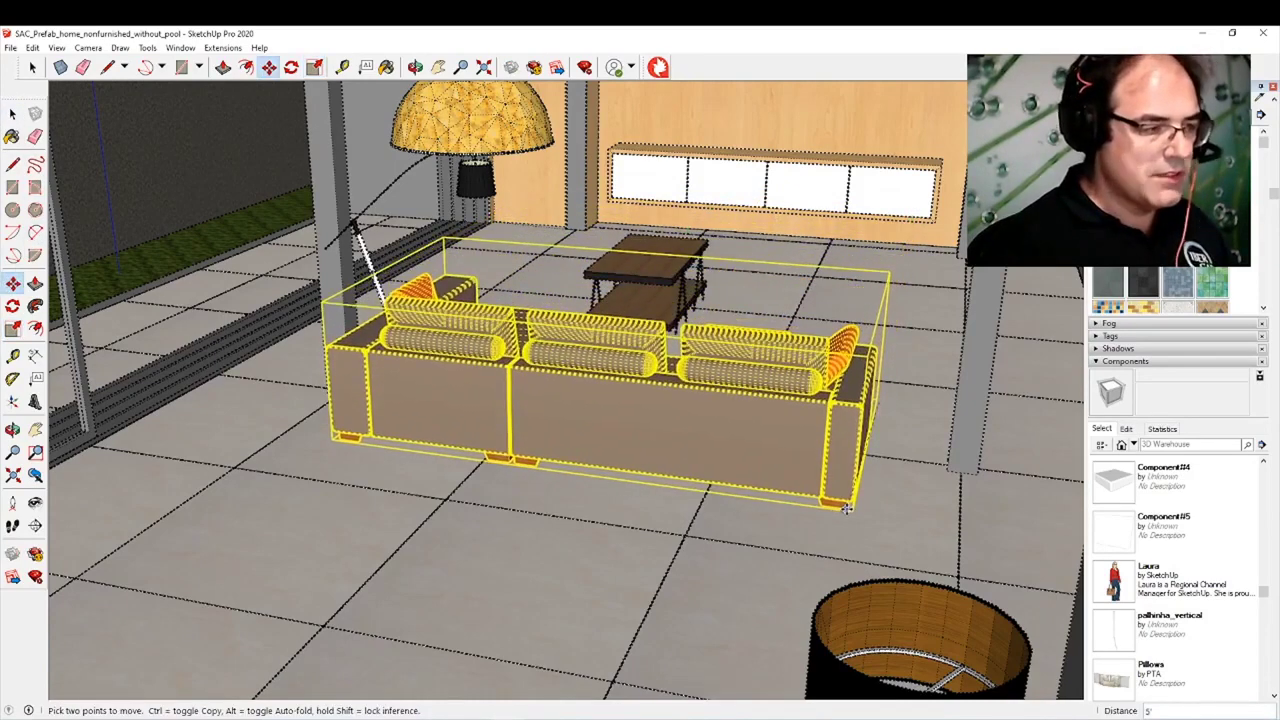
middle_drag(847, 508, 450, 350)
Step: Clear the selection and examine the furnished living area through the glazed wall from across the pool
scroll(450, 350, down, 10)
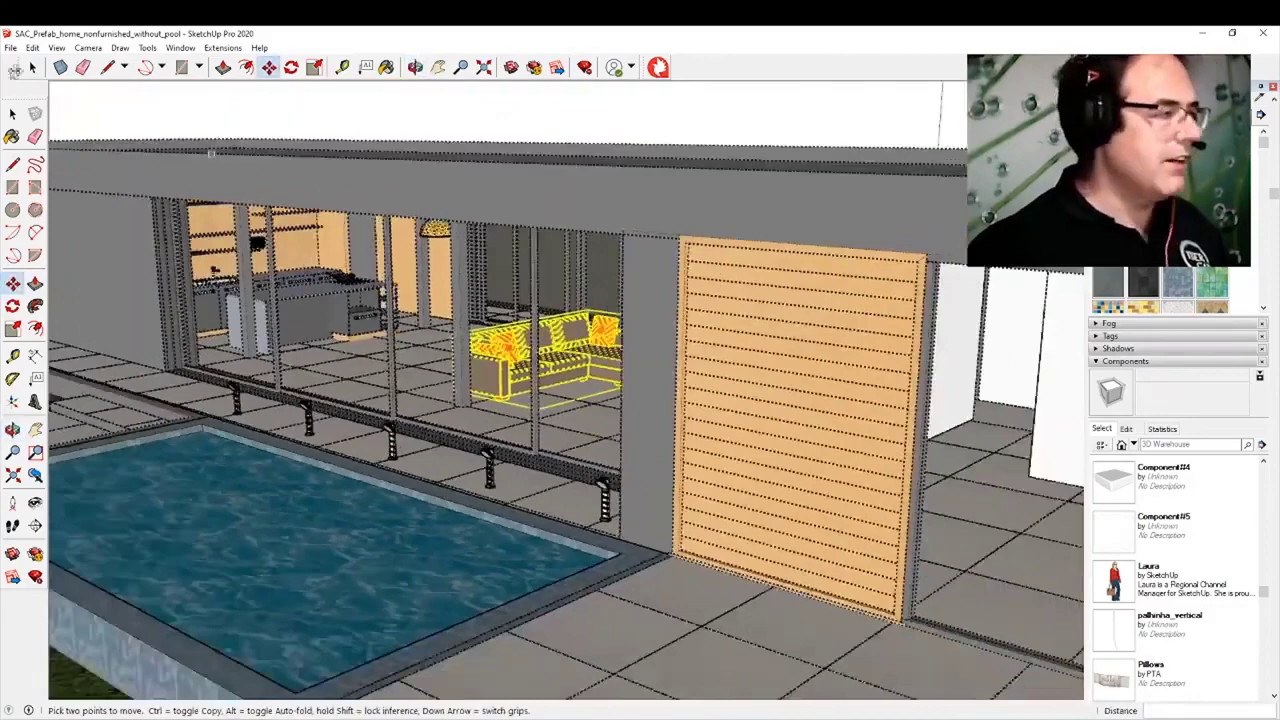
click(32, 67)
click(488, 134)
middle_drag(414, 276, 450, 256)
middle_drag(412, 314, 590, 262)
middle_drag(758, 358, 661, 340)
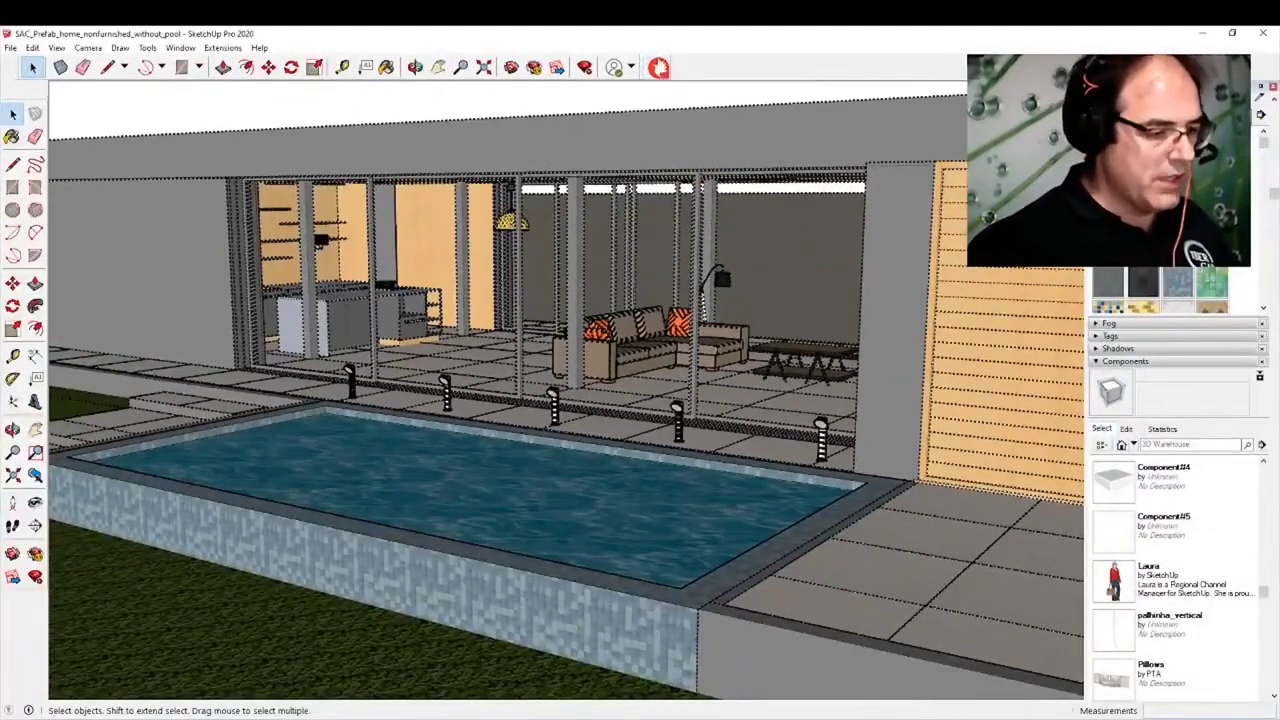
Step: Switch to ARCHLine.XP Live and inspect the rendered house from the living room out to the poolside lamps and terrace steps
click(640, 719)
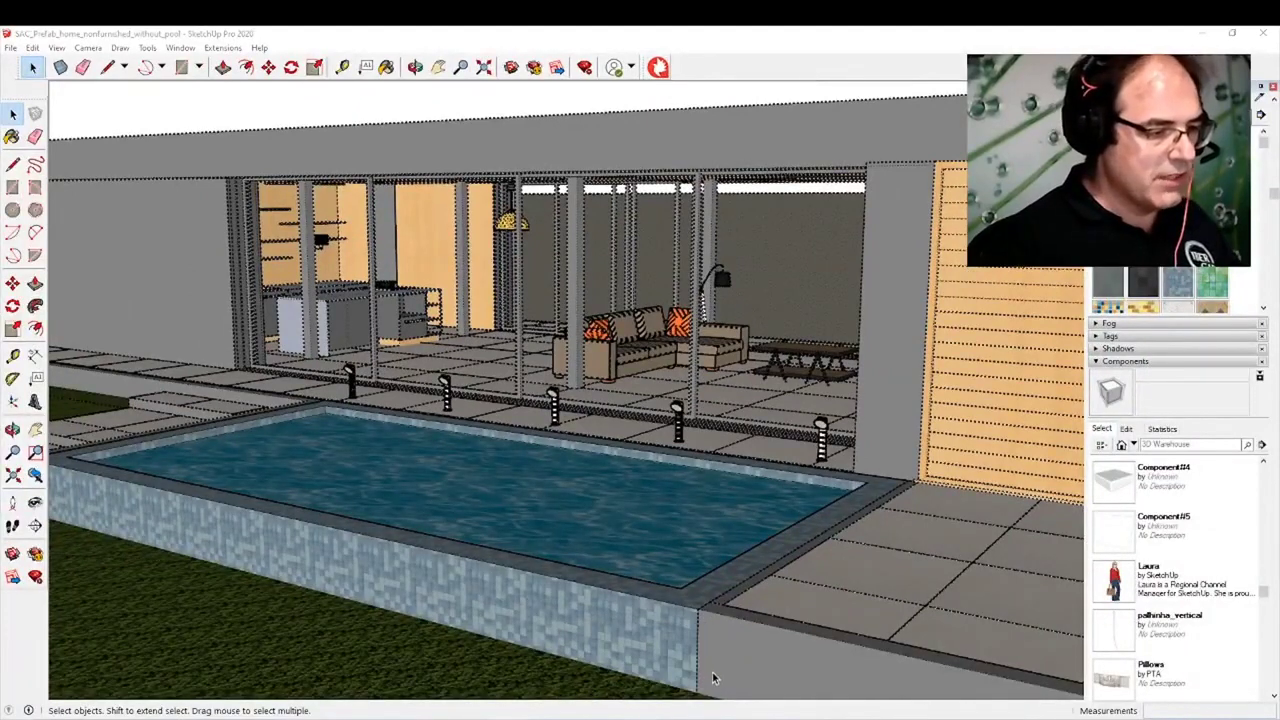
click(670, 713)
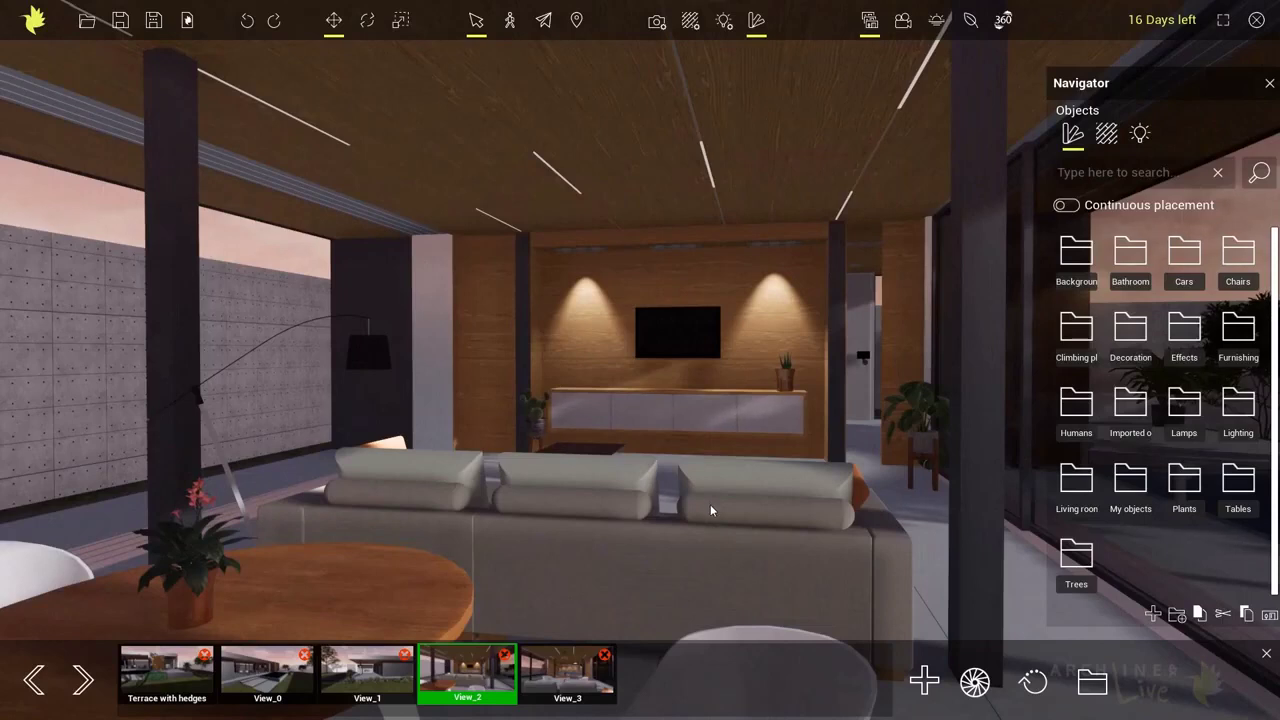
middle_drag(674, 484, 310, 427)
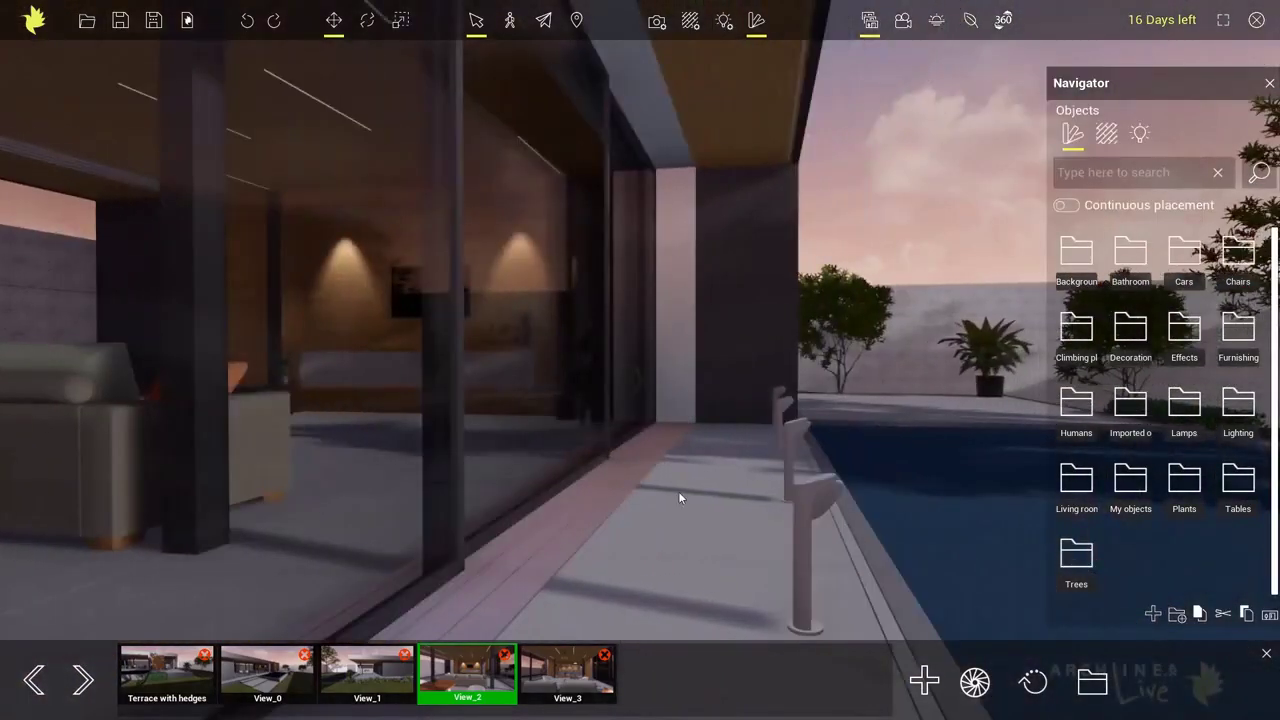
scroll(679, 492, down, 5)
middle_drag(800, 497, 625, 531)
scroll(625, 504, down, 3)
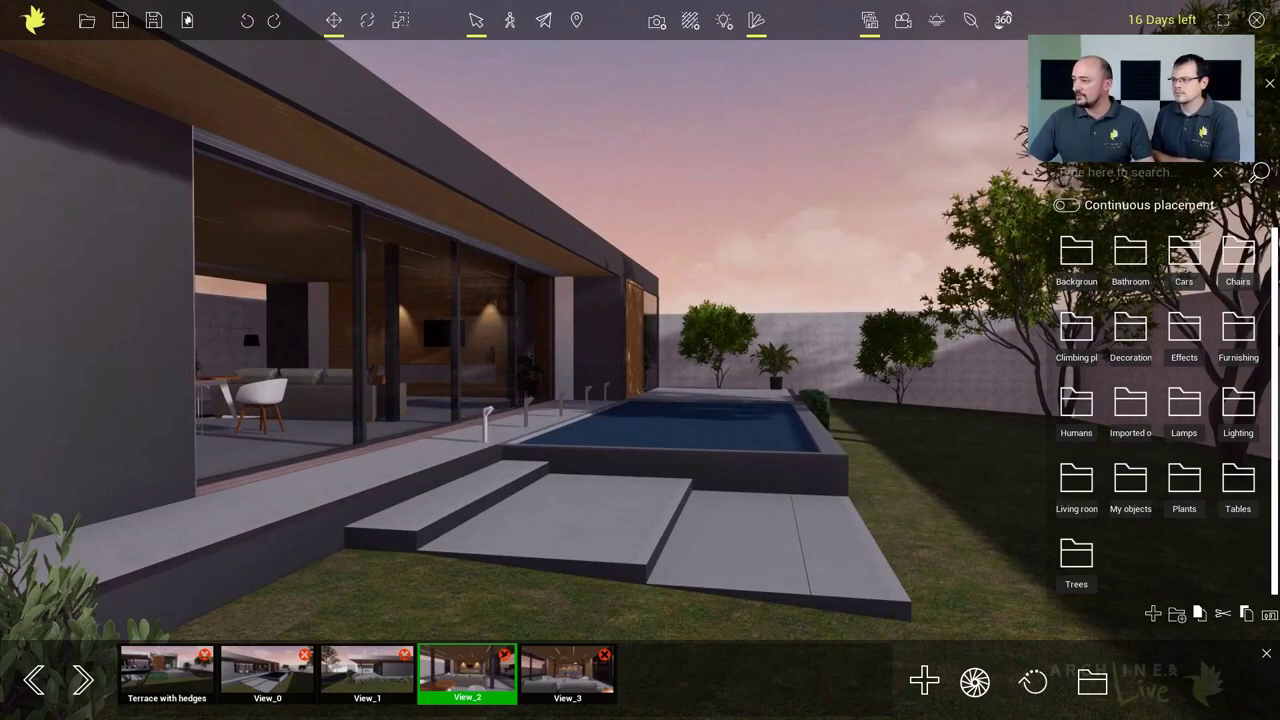
Step: Apply the Basic white wall material from the Environment materials to the pool's rim
click(1120, 132)
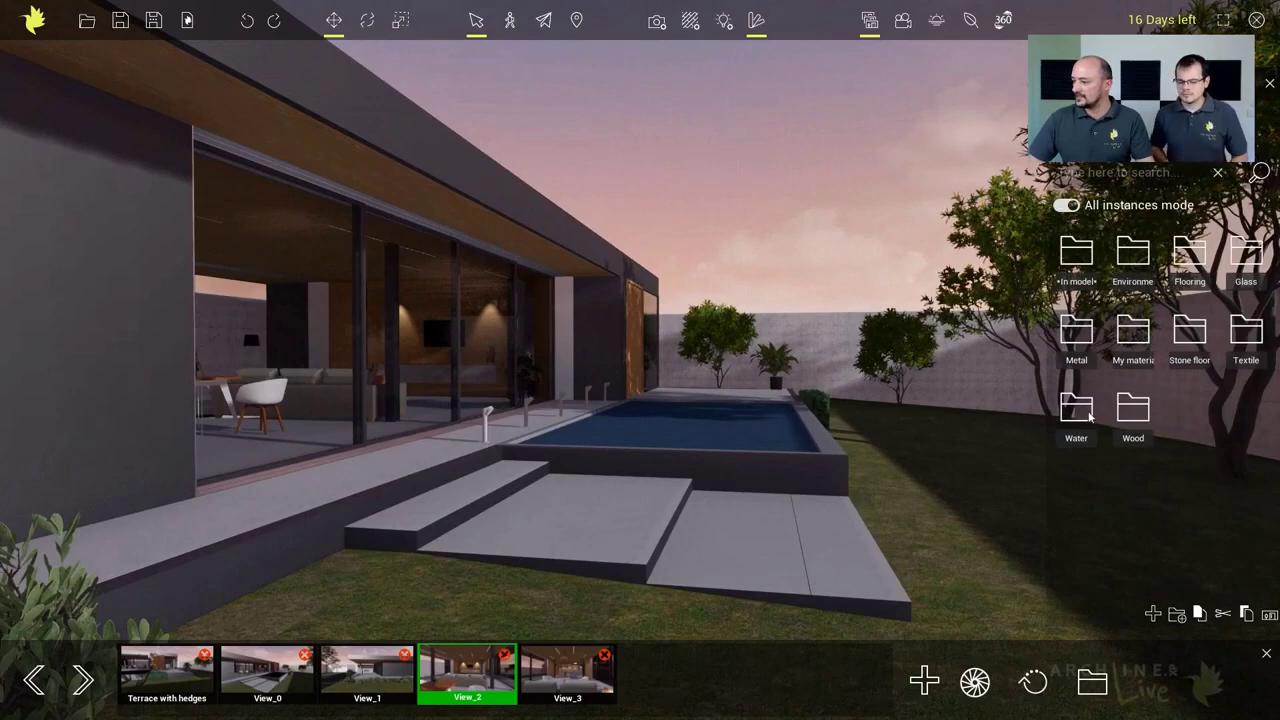
click(1077, 335)
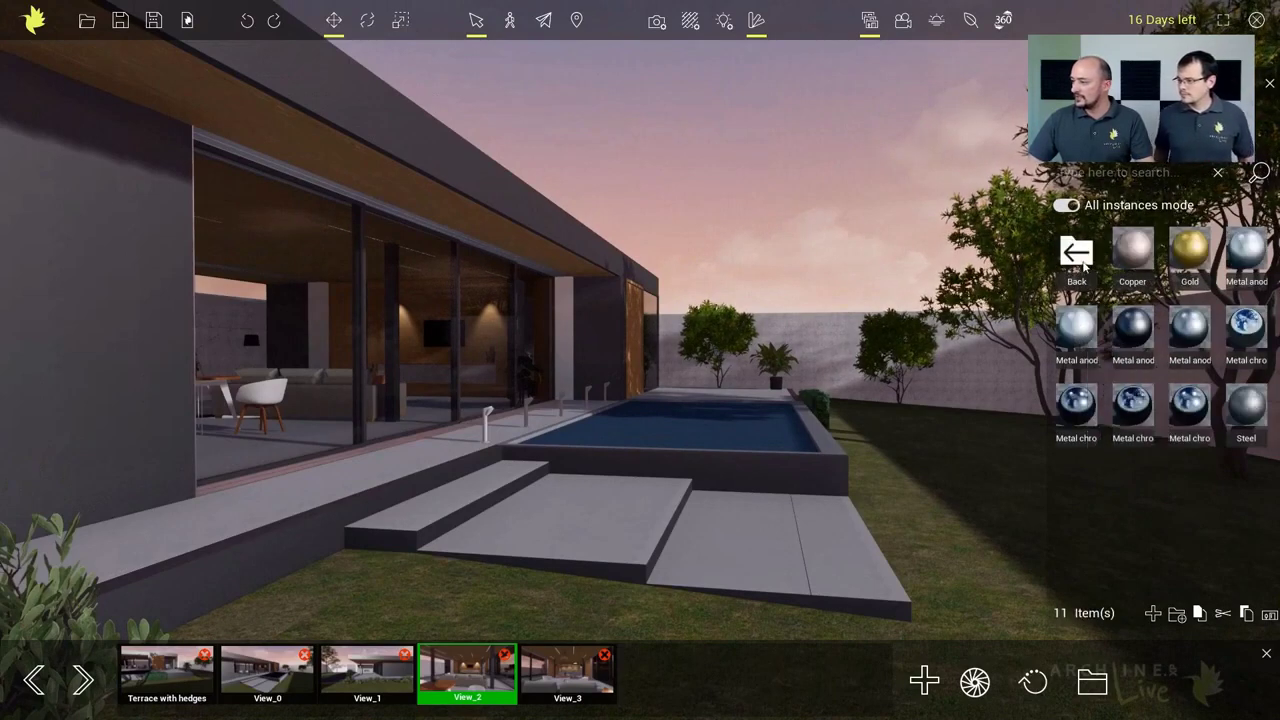
click(1080, 258)
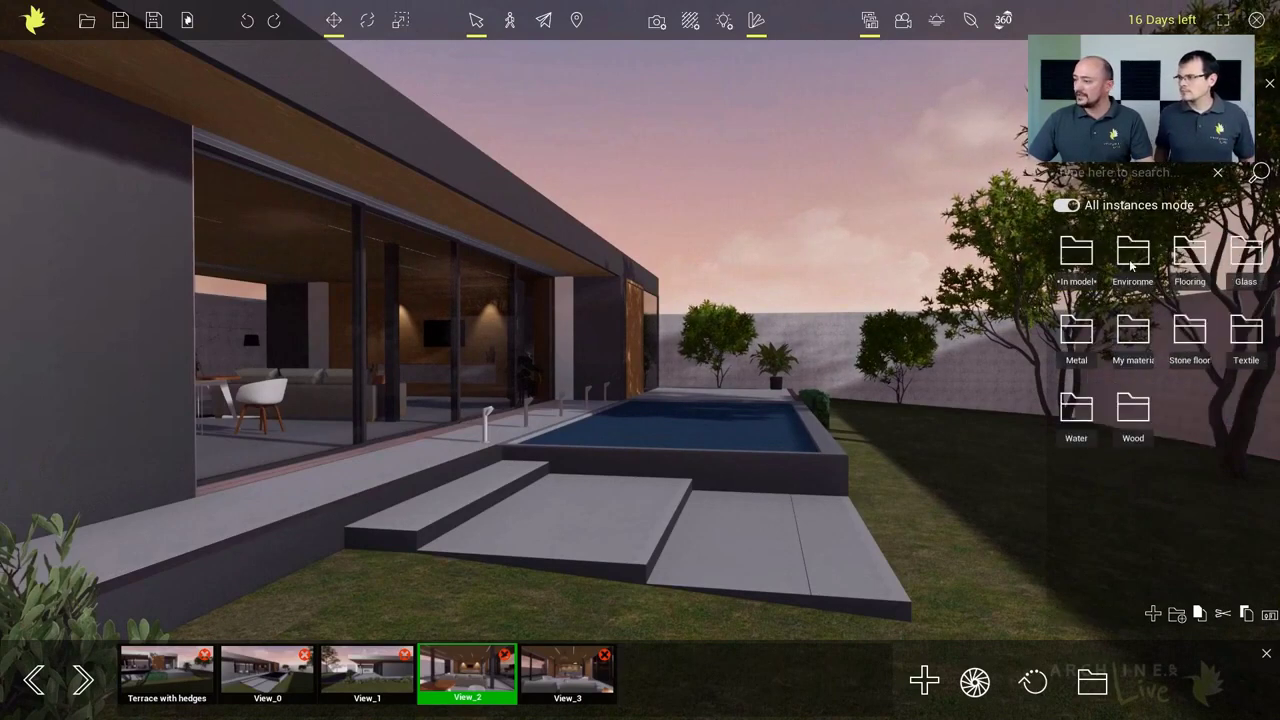
click(1132, 258)
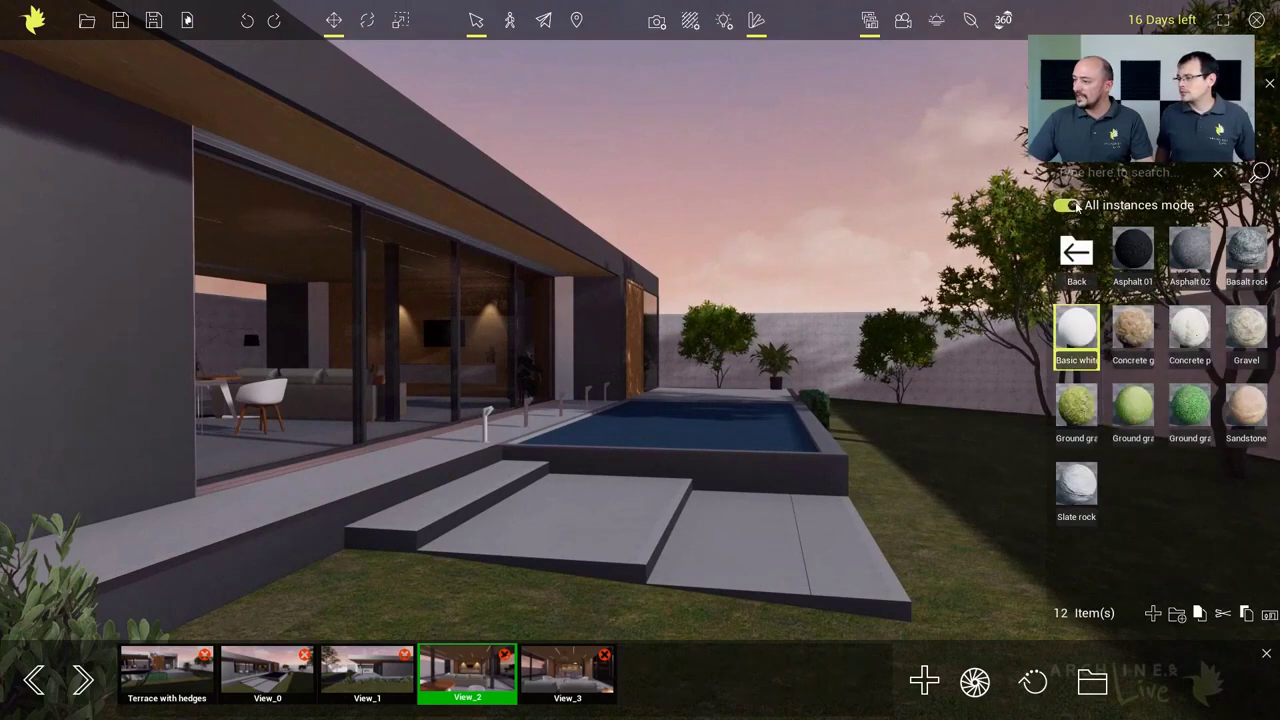
drag(1077, 335, 834, 447)
drag(829, 444, 830, 446)
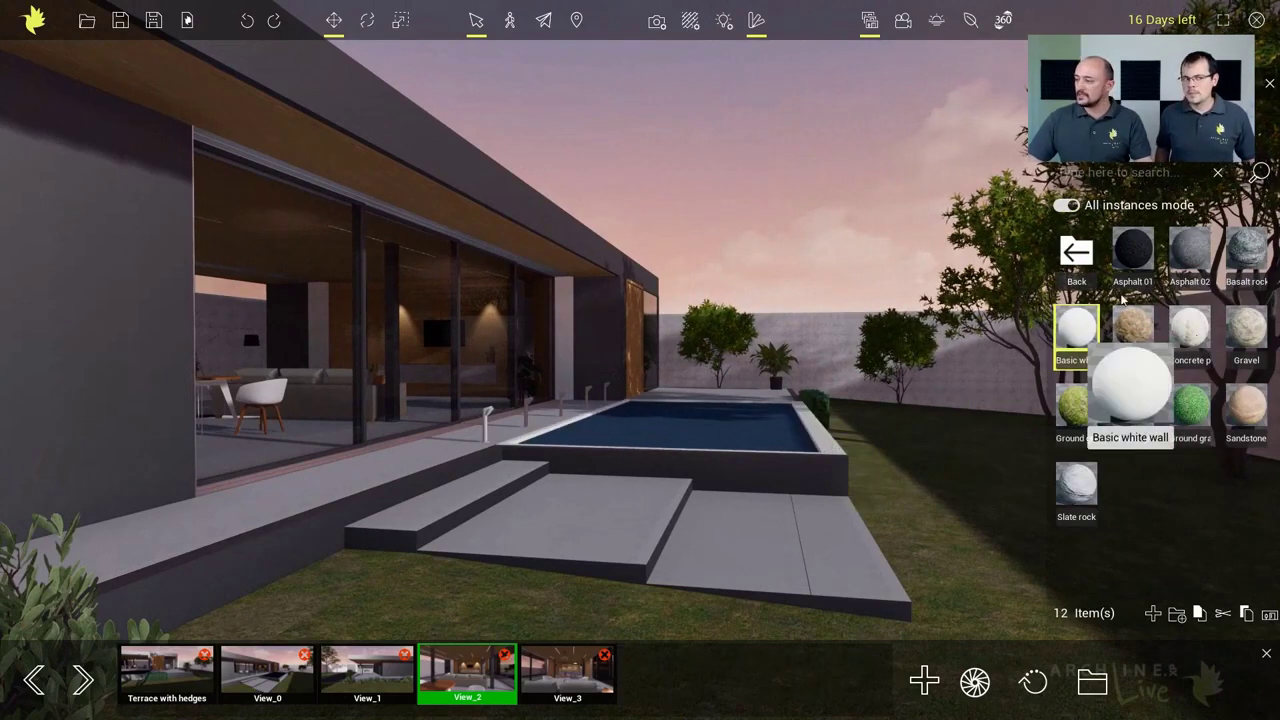
Step: Apply the dark anodized metal material to the pool's rim
click(1076, 255)
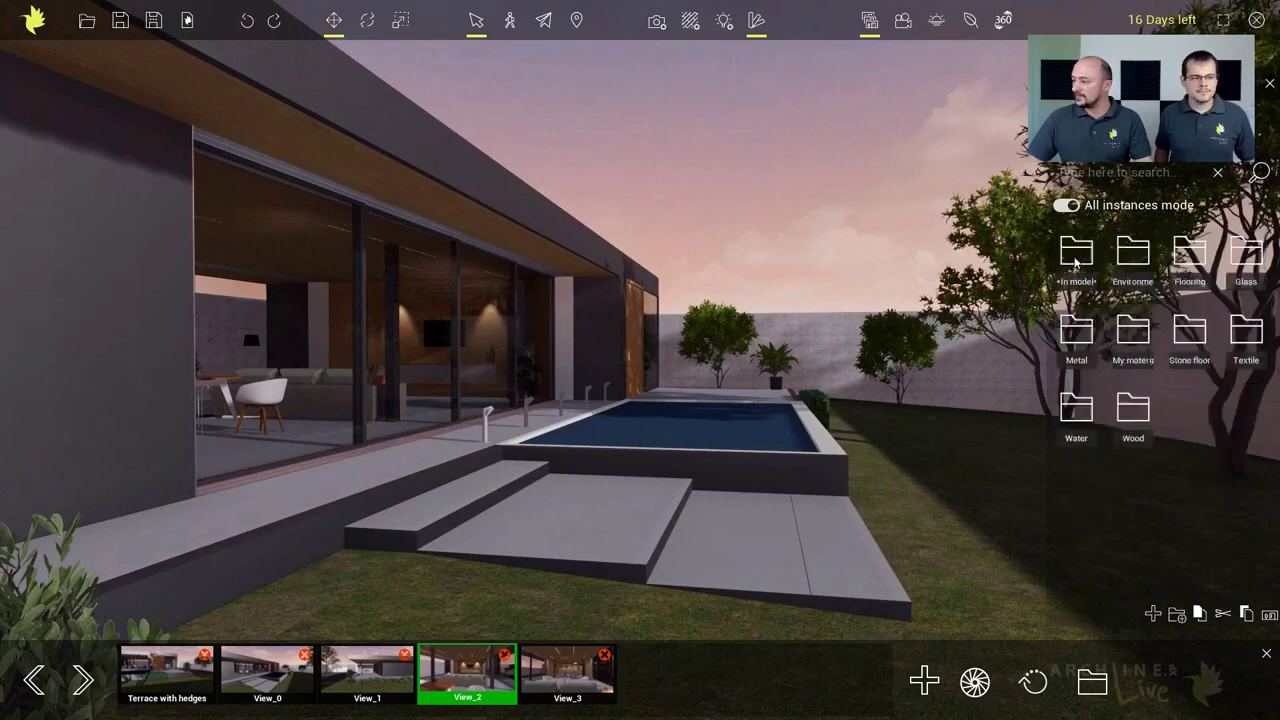
click(1078, 340)
drag(1133, 335, 823, 436)
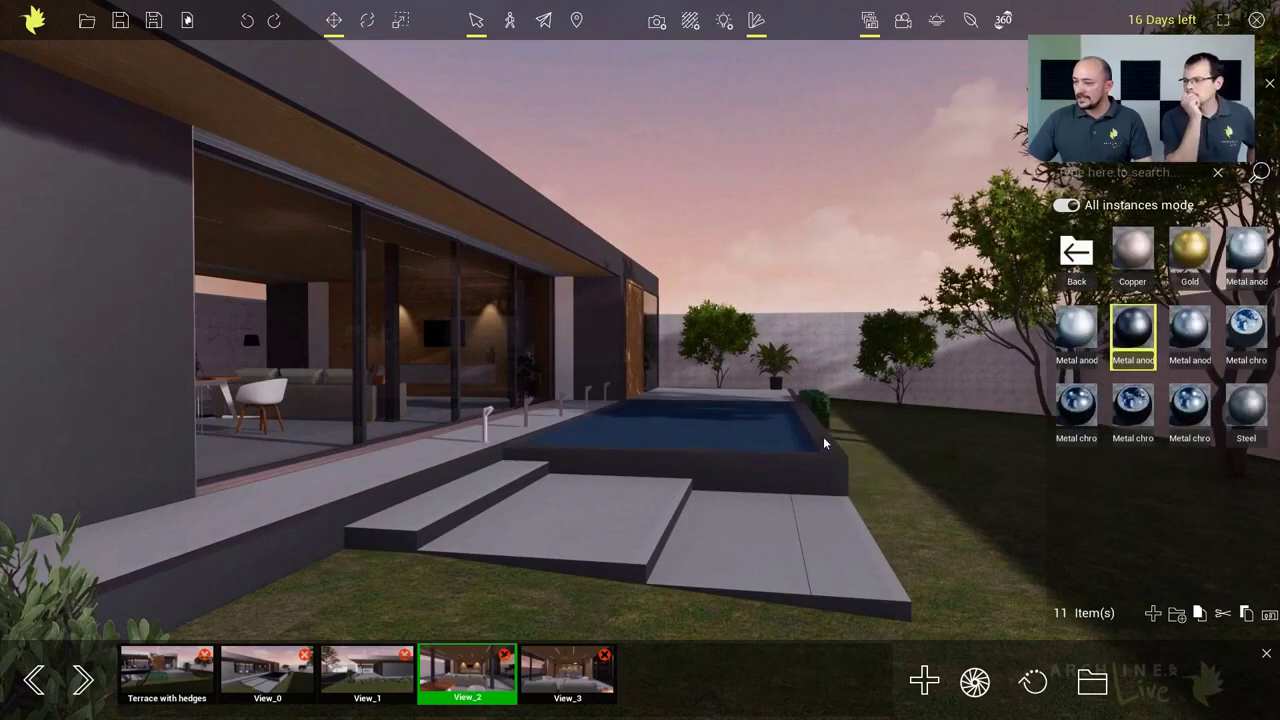
Step: Try the Water deep and Water pool materials on the pool's surface and finish with Water clear
click(1076, 257)
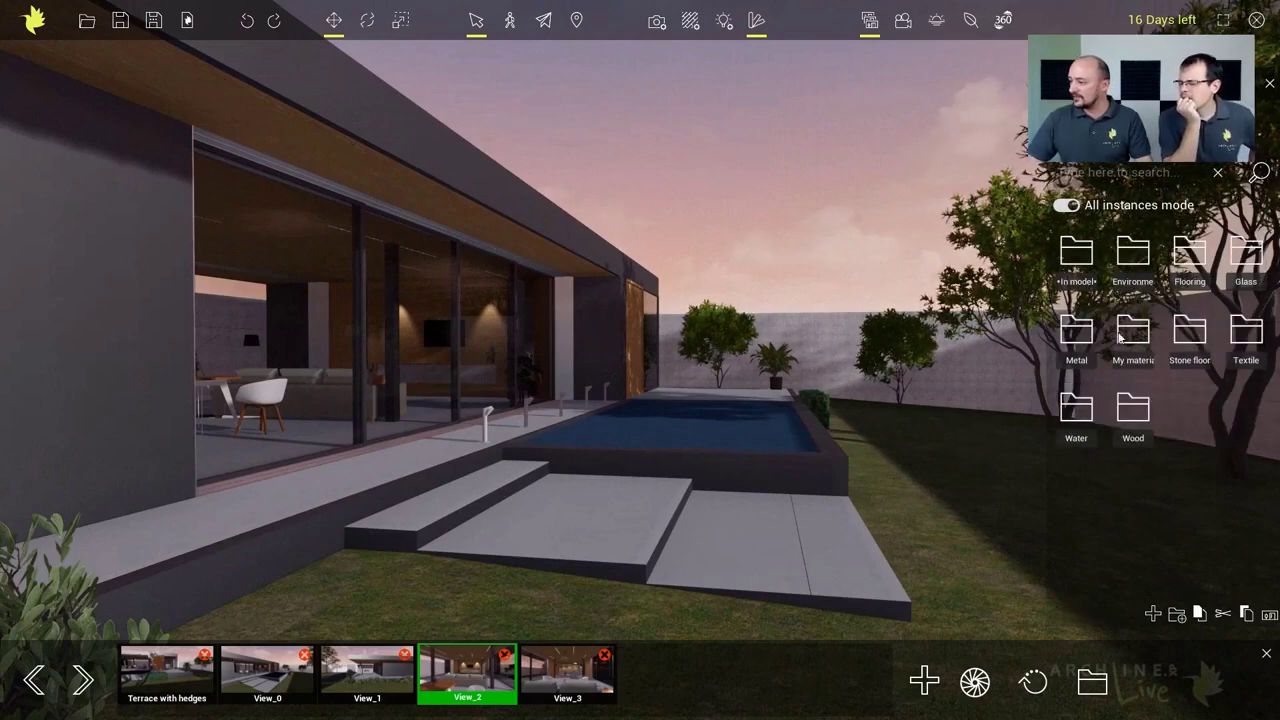
key(w)
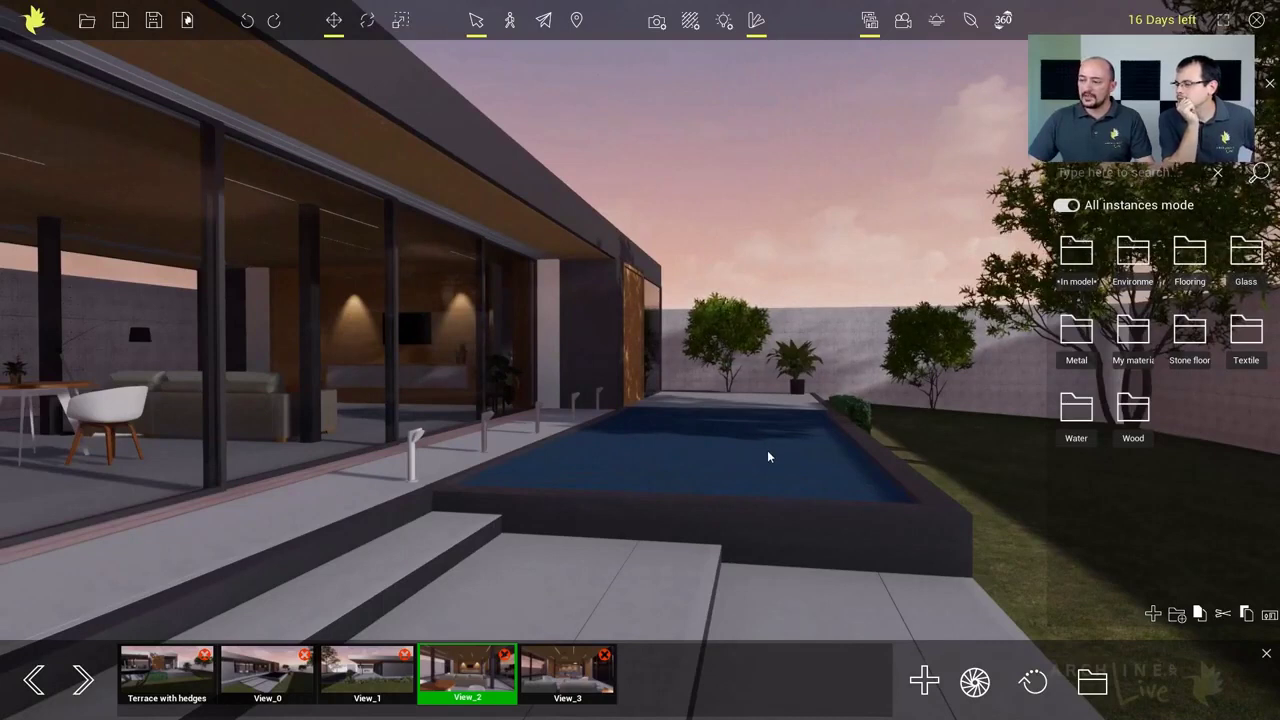
click(1064, 412)
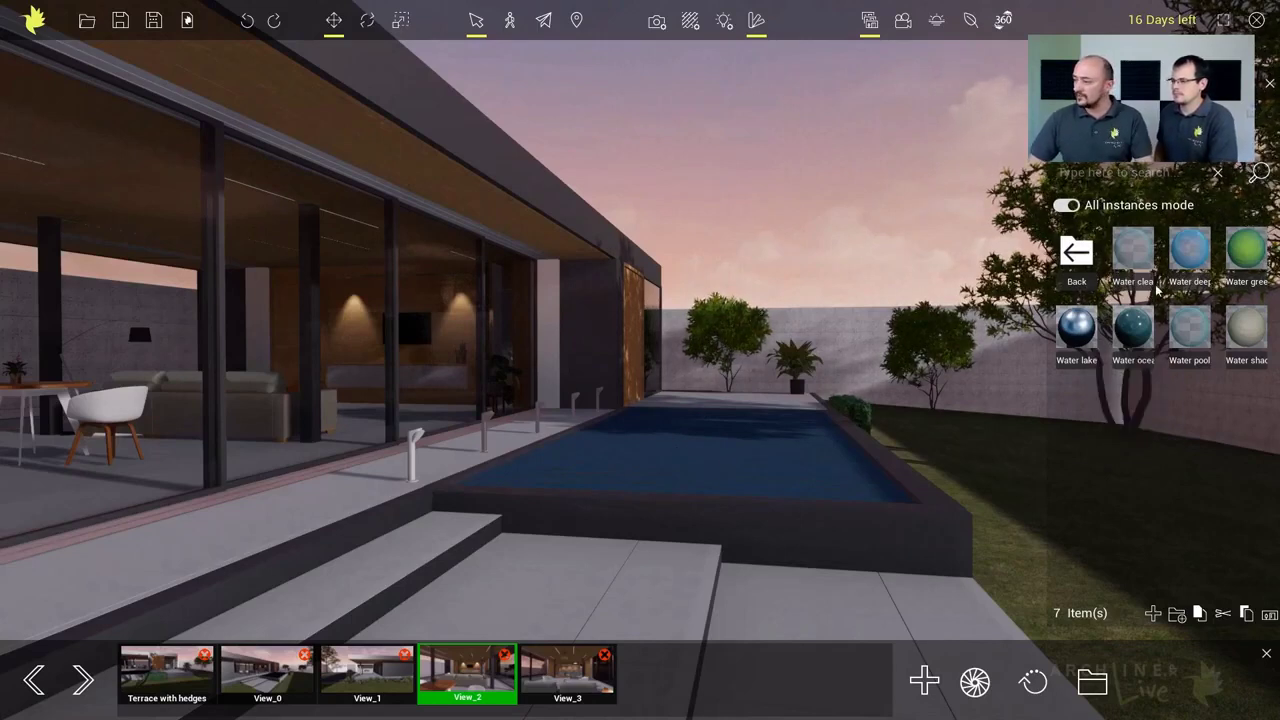
mouse_move(1188, 257)
drag(1188, 257, 754, 451)
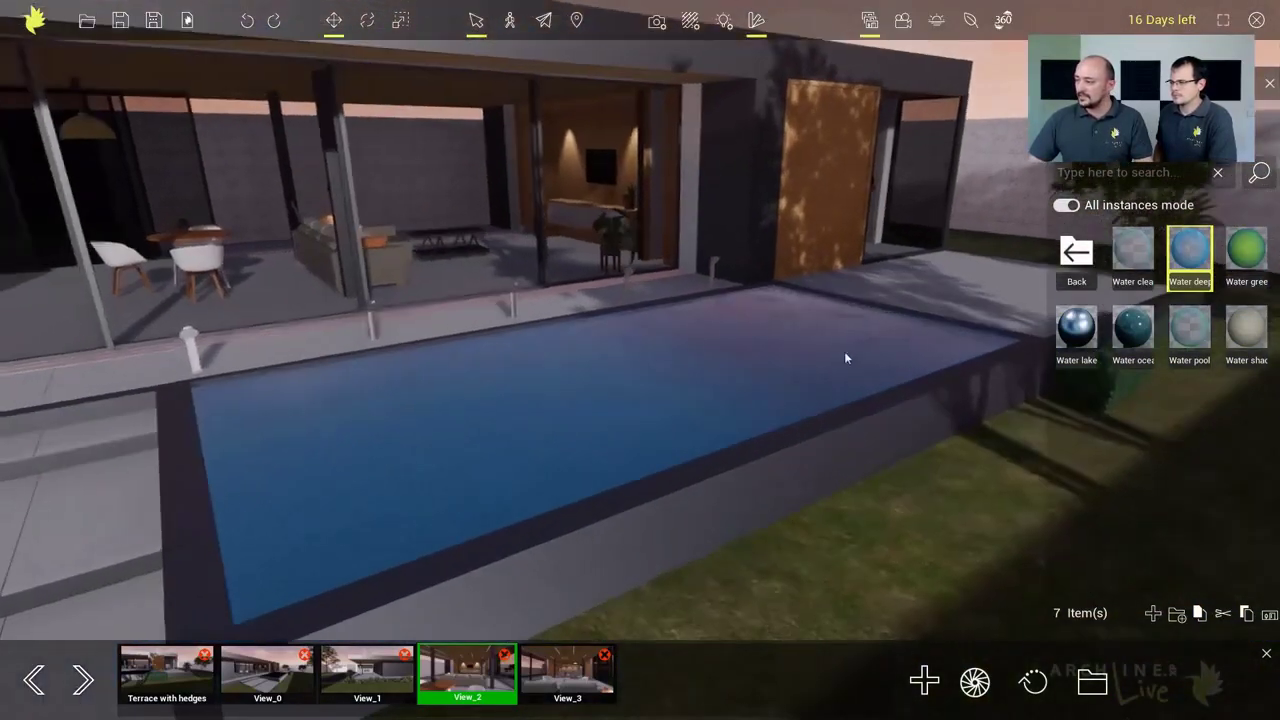
drag(1189, 330, 658, 397)
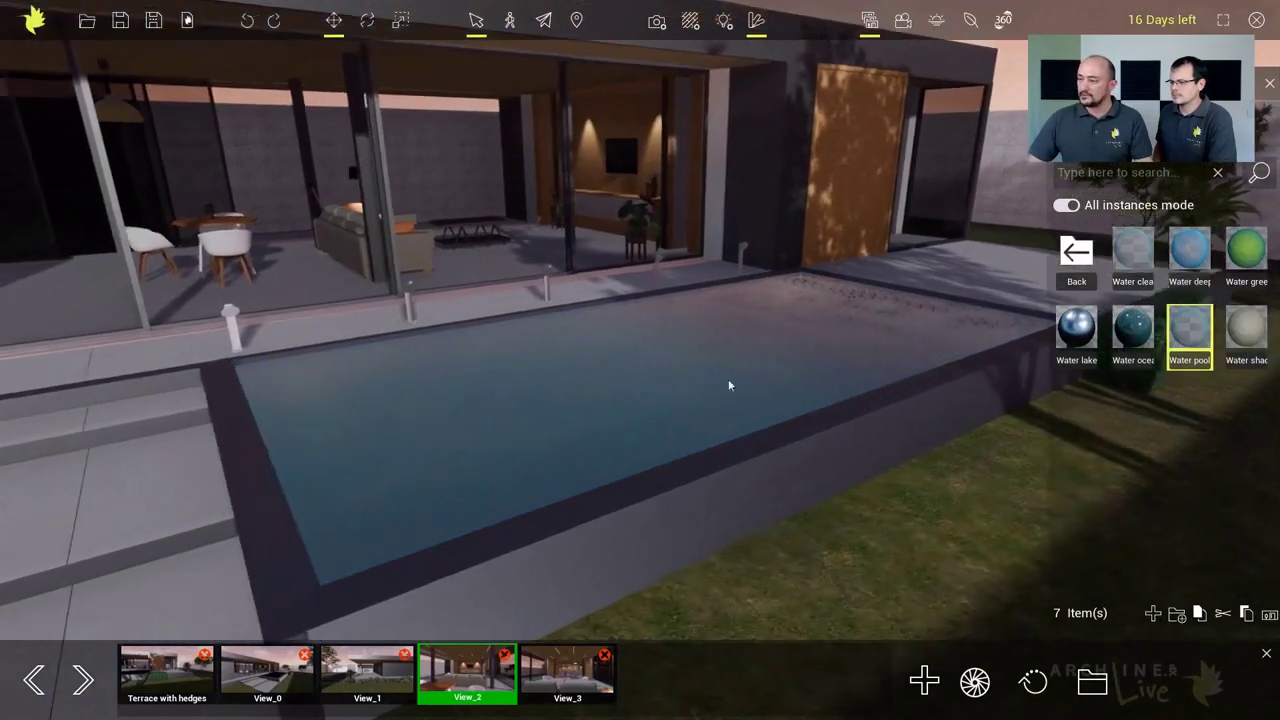
drag(1133, 255, 599, 403)
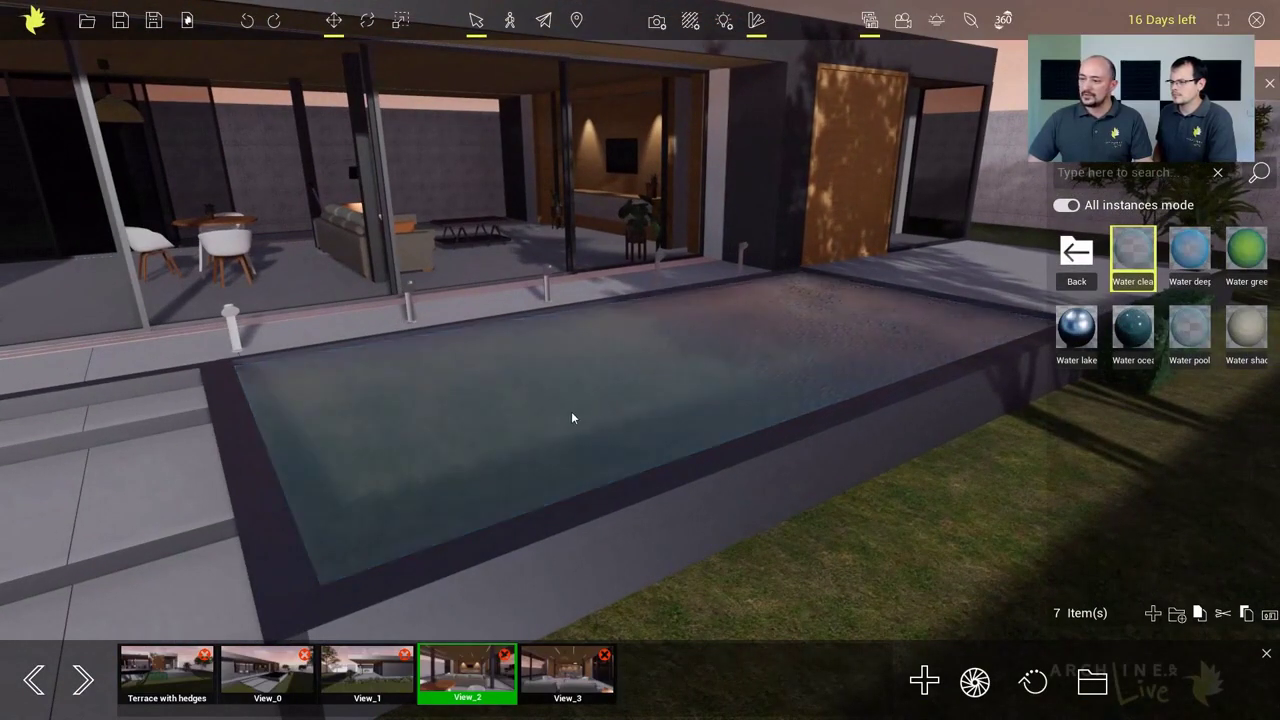
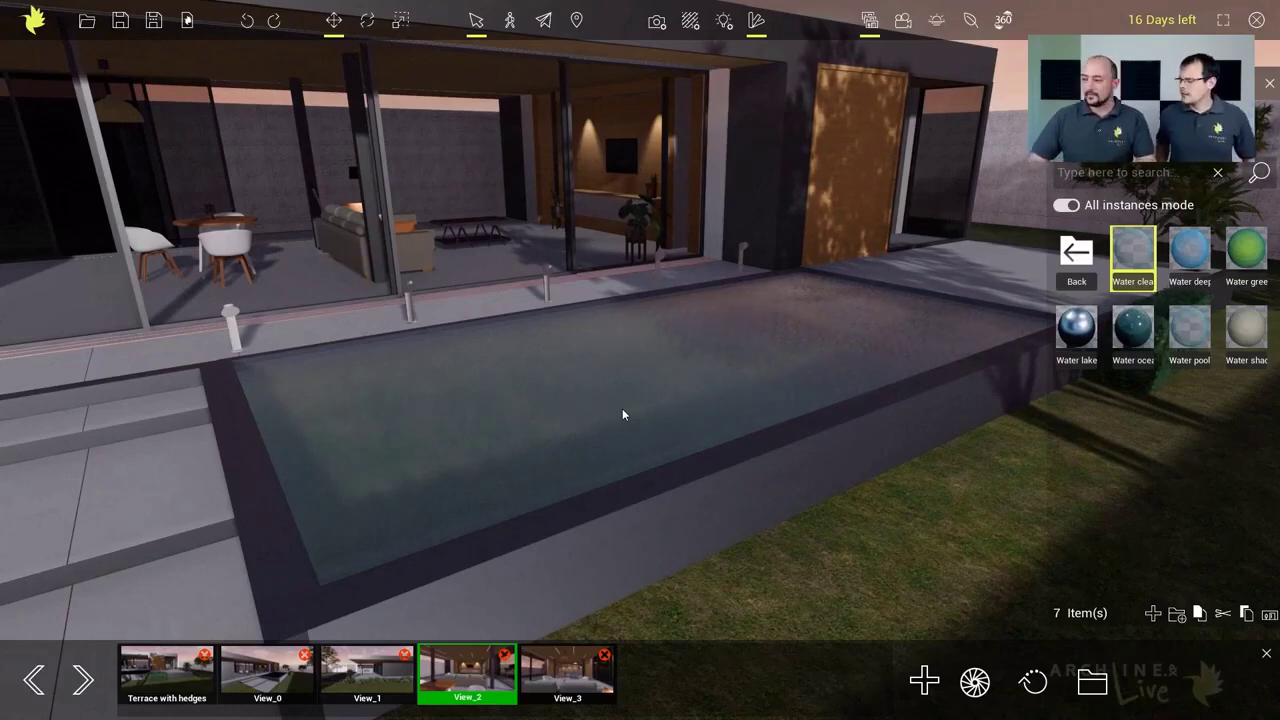
Step: Place the Car - hatchback model on the driveway beside the carport, facing the garden, and clear the selection
middle_drag(607, 426, 732, 452)
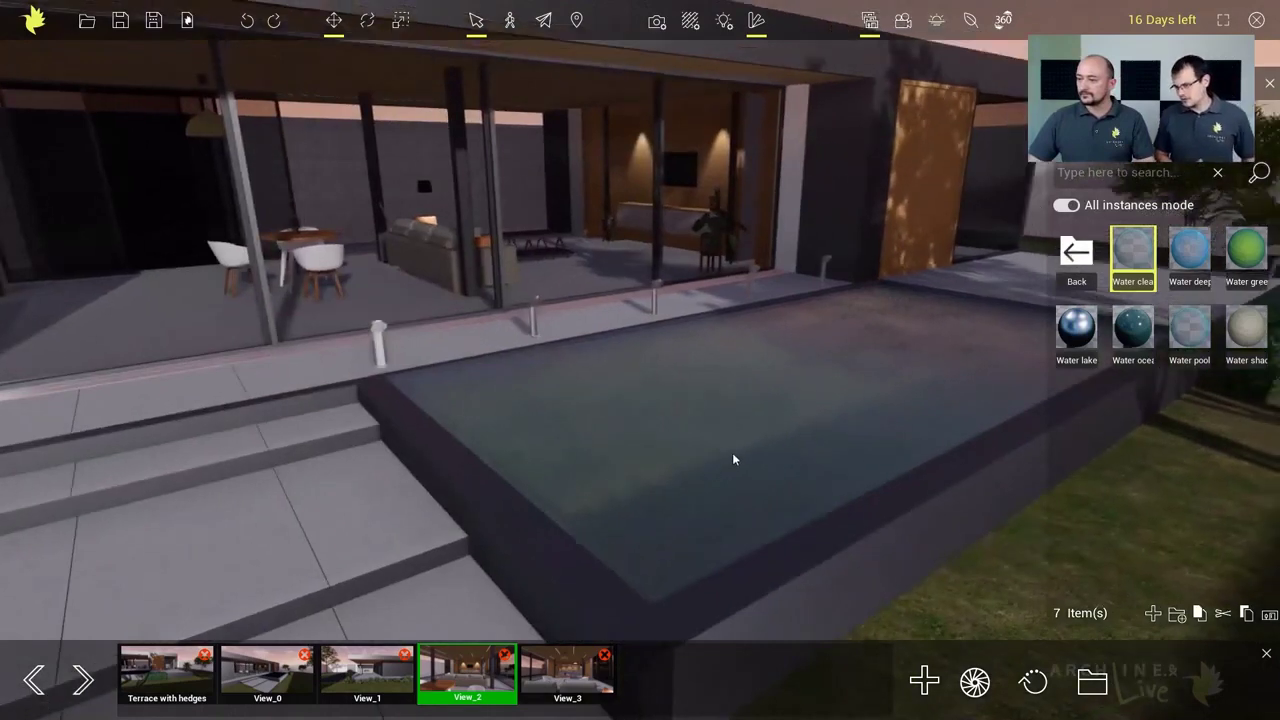
right_drag(733, 454, 804, 366)
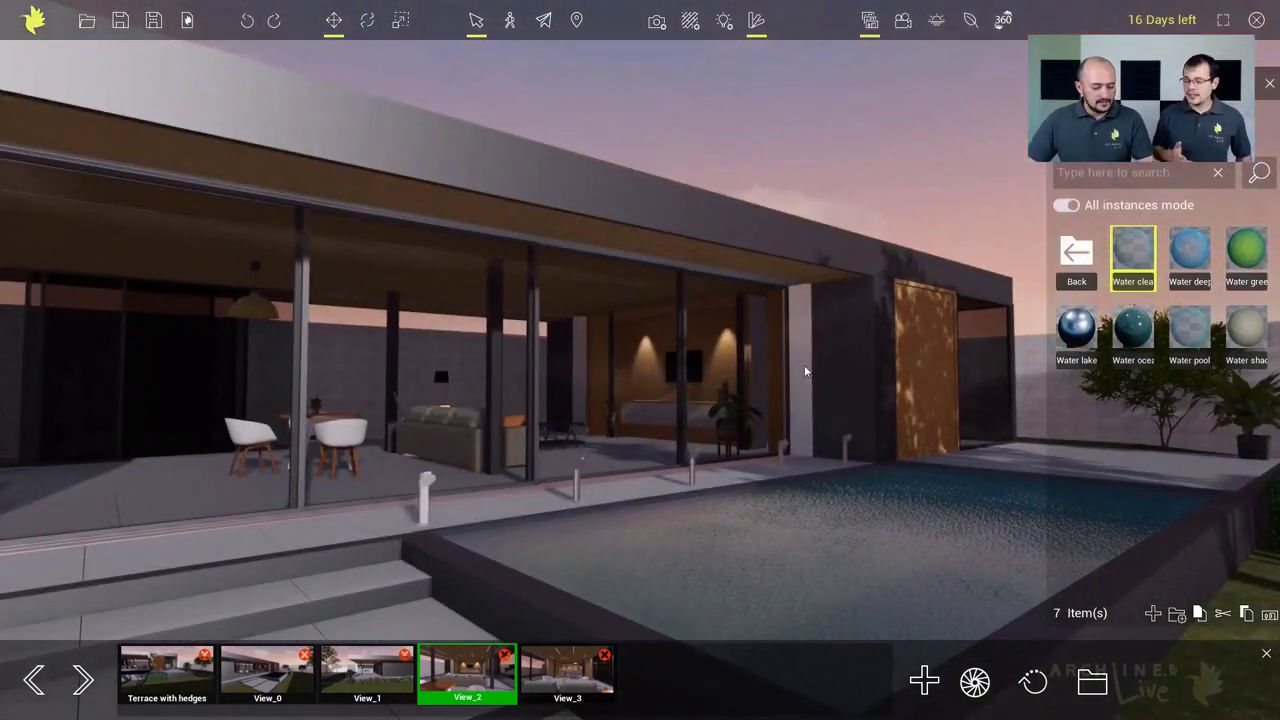
right_drag(787, 396, 638, 421)
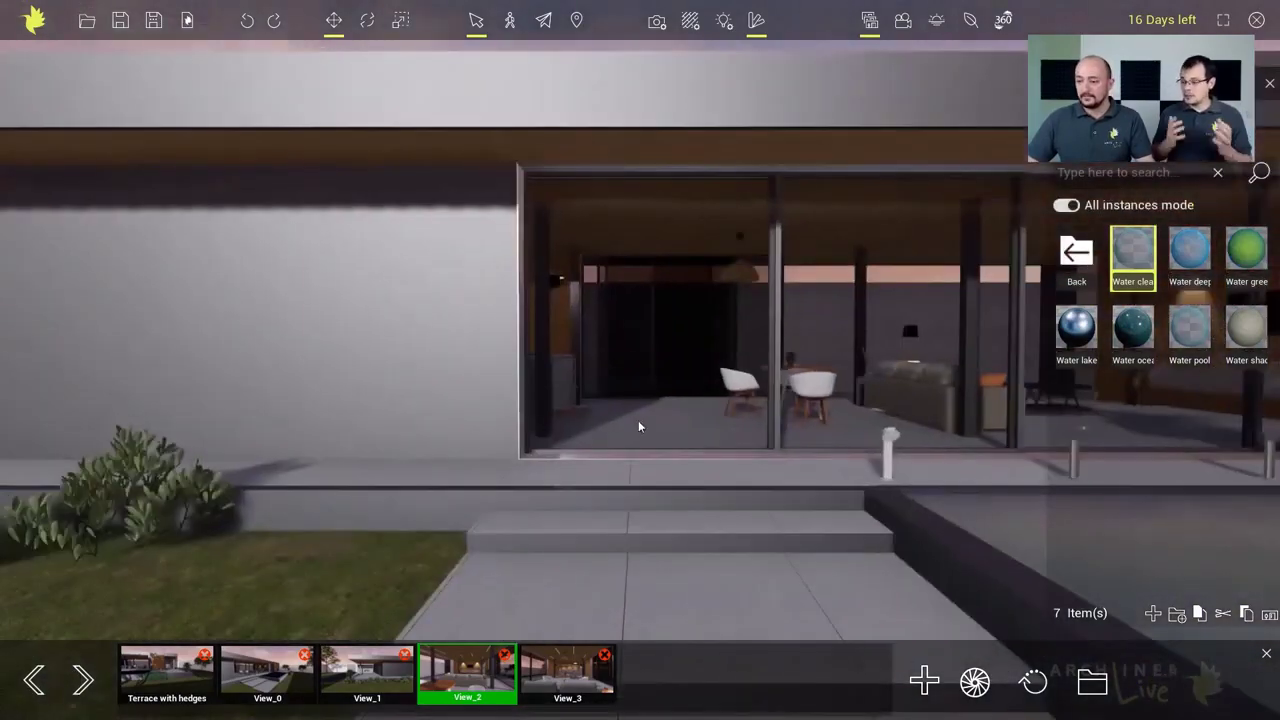
middle_drag(662, 419, 822, 434)
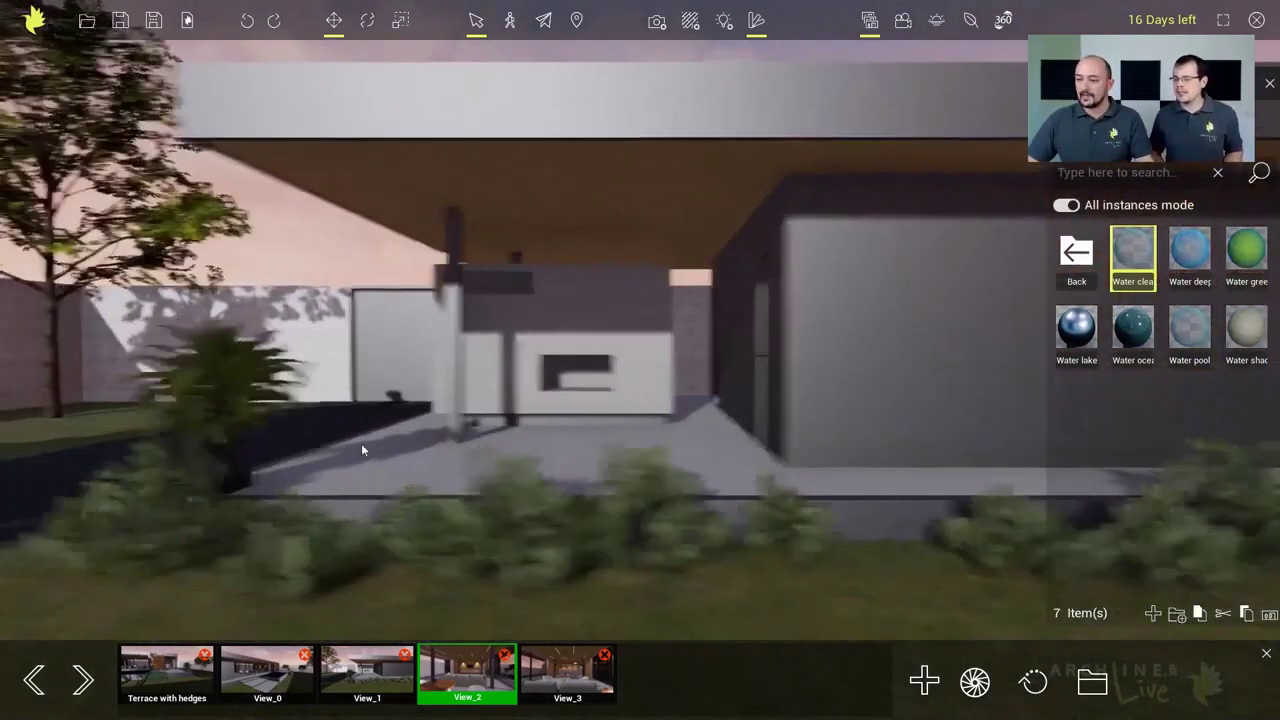
middle_drag(361, 443, 591, 456)
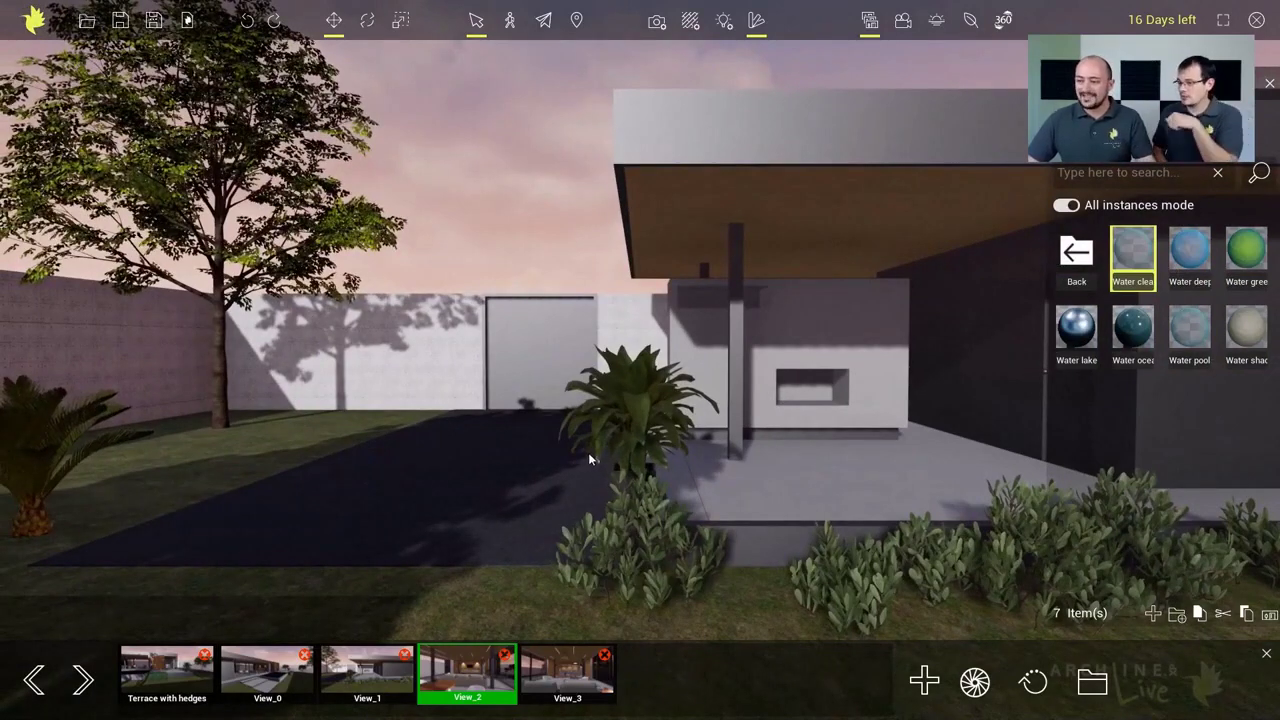
middle_drag(556, 452, 588, 455)
click(1078, 254)
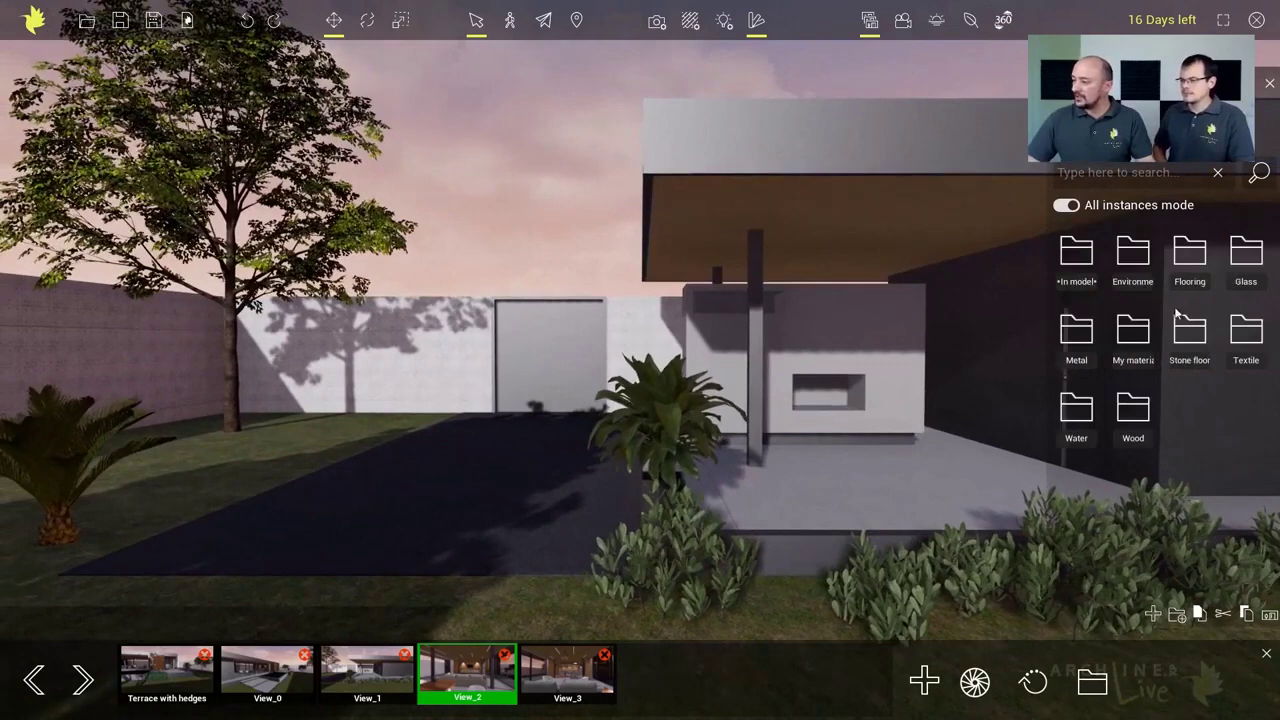
click(1082, 128)
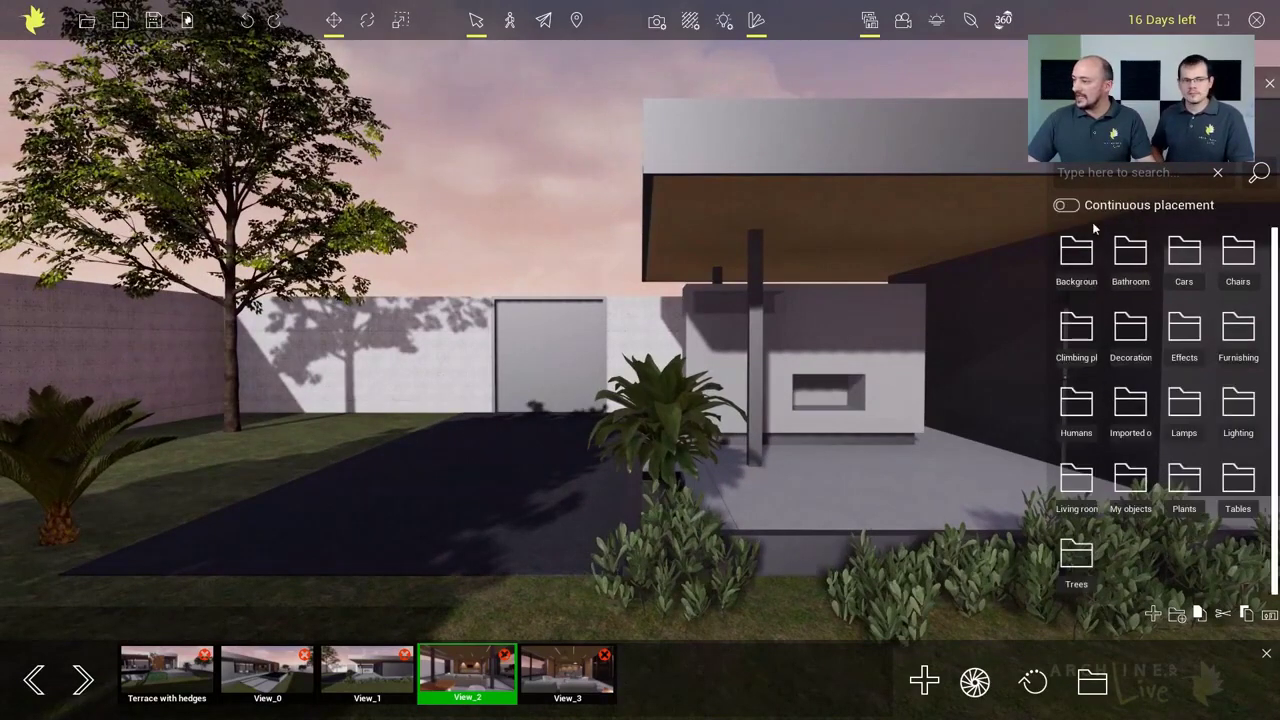
click(1177, 258)
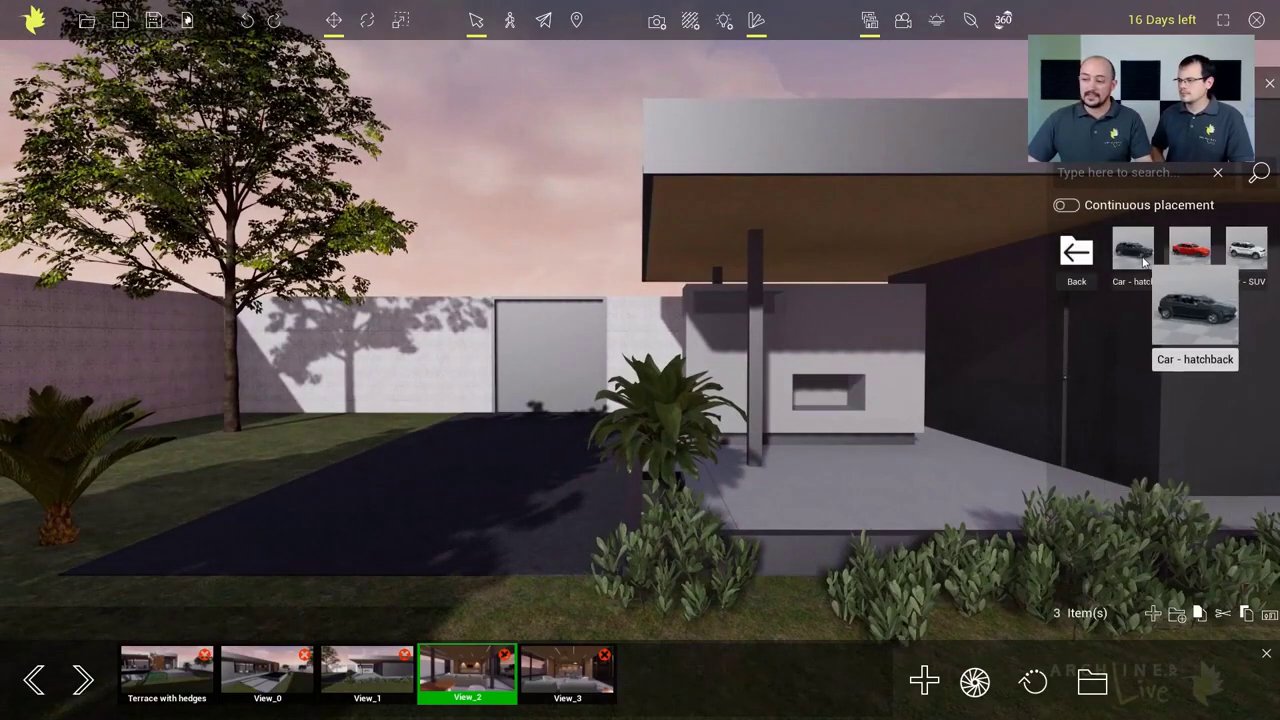
mouse_move(1140, 255)
mouse_down()
mouse_move(408, 508)
mouse_move(501, 484)
mouse_move(498, 448)
mouse_move(475, 432)
mouse_move(513, 428)
mouse_up()
key(space)
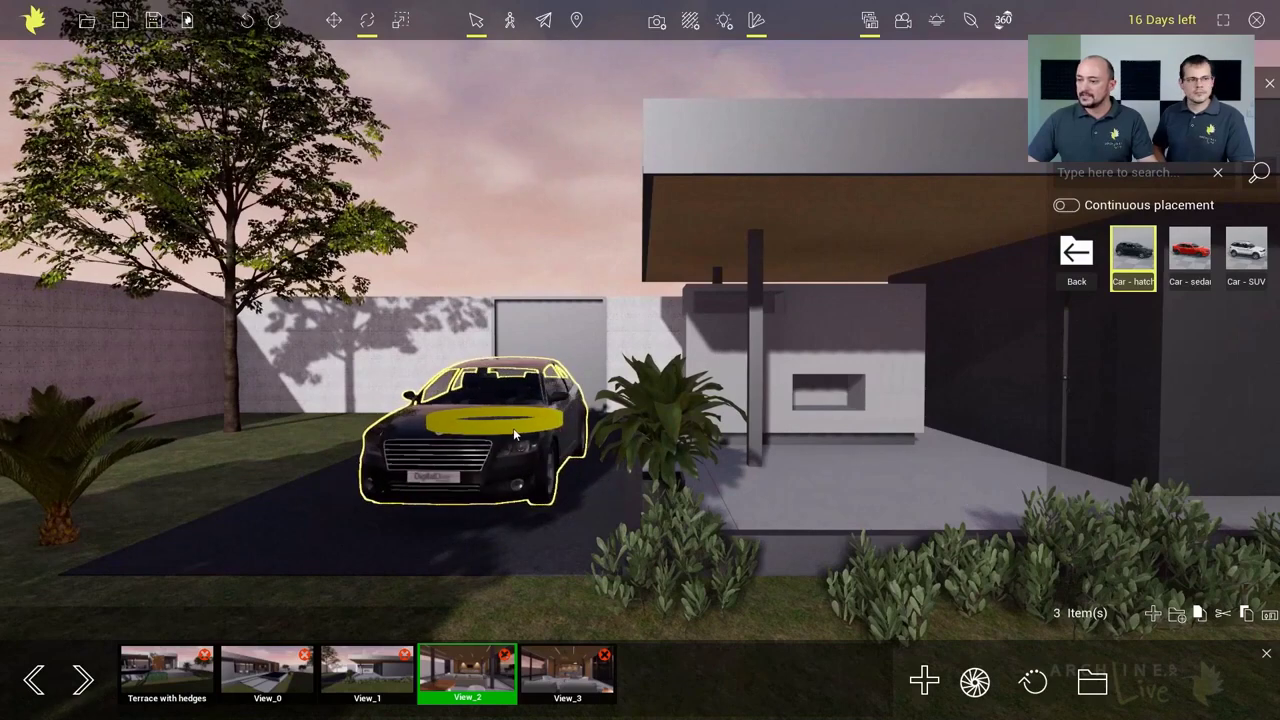
click(597, 482)
middle_drag(596, 483, 622, 501)
click(628, 501)
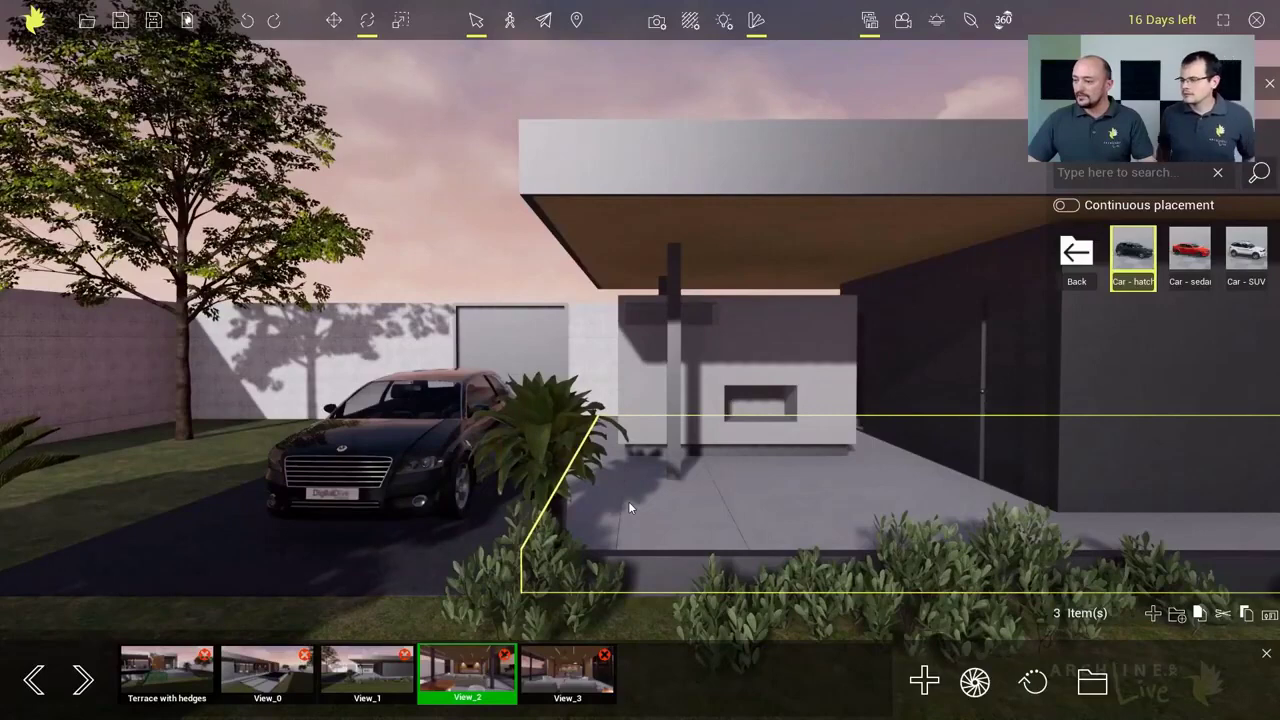
Step: Place the Mei walking figure from the Humans objects on the covered terrace next to the parked car
click(1071, 252)
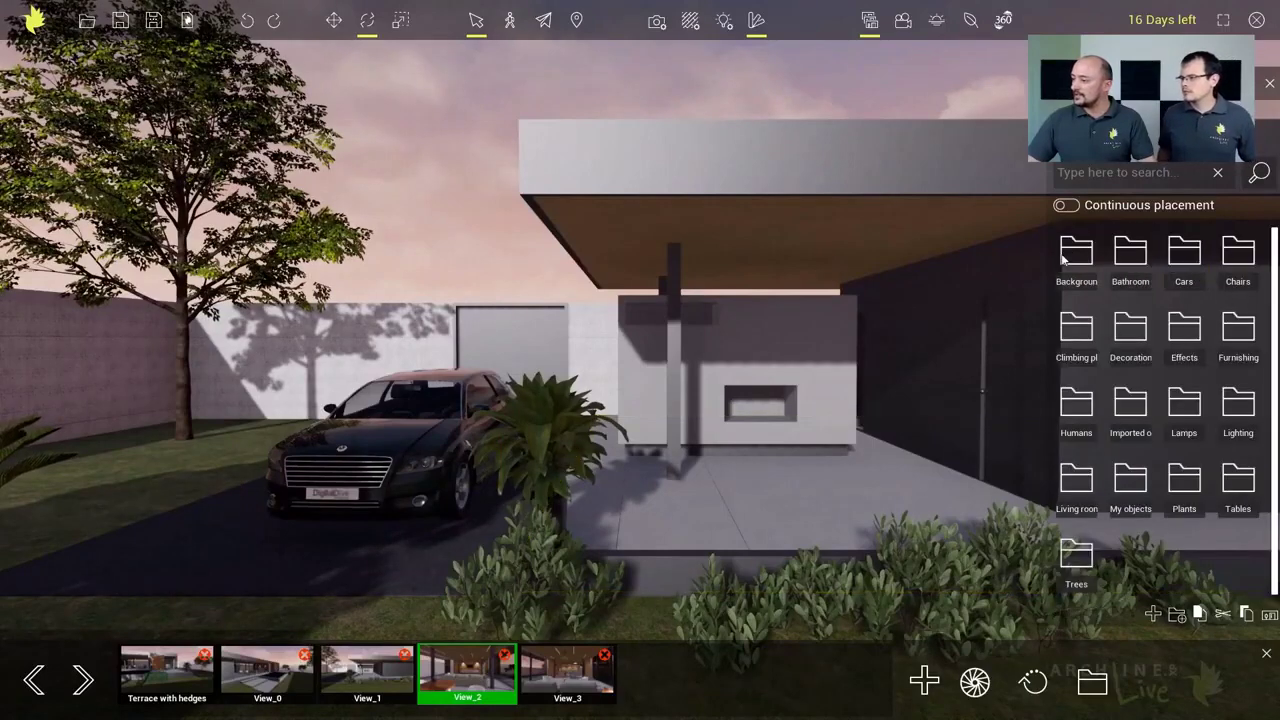
click(1078, 404)
middle_drag(875, 392, 629, 406)
mouse_move(1120, 310)
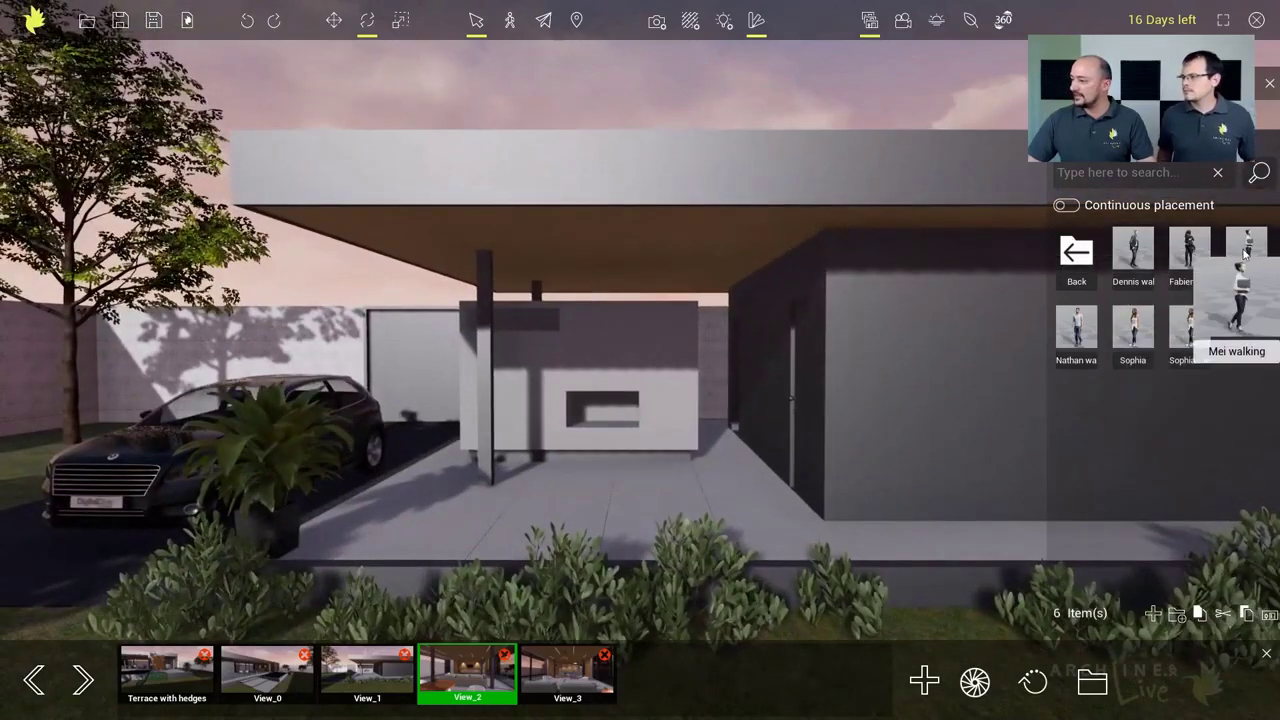
drag(1246, 250, 433, 500)
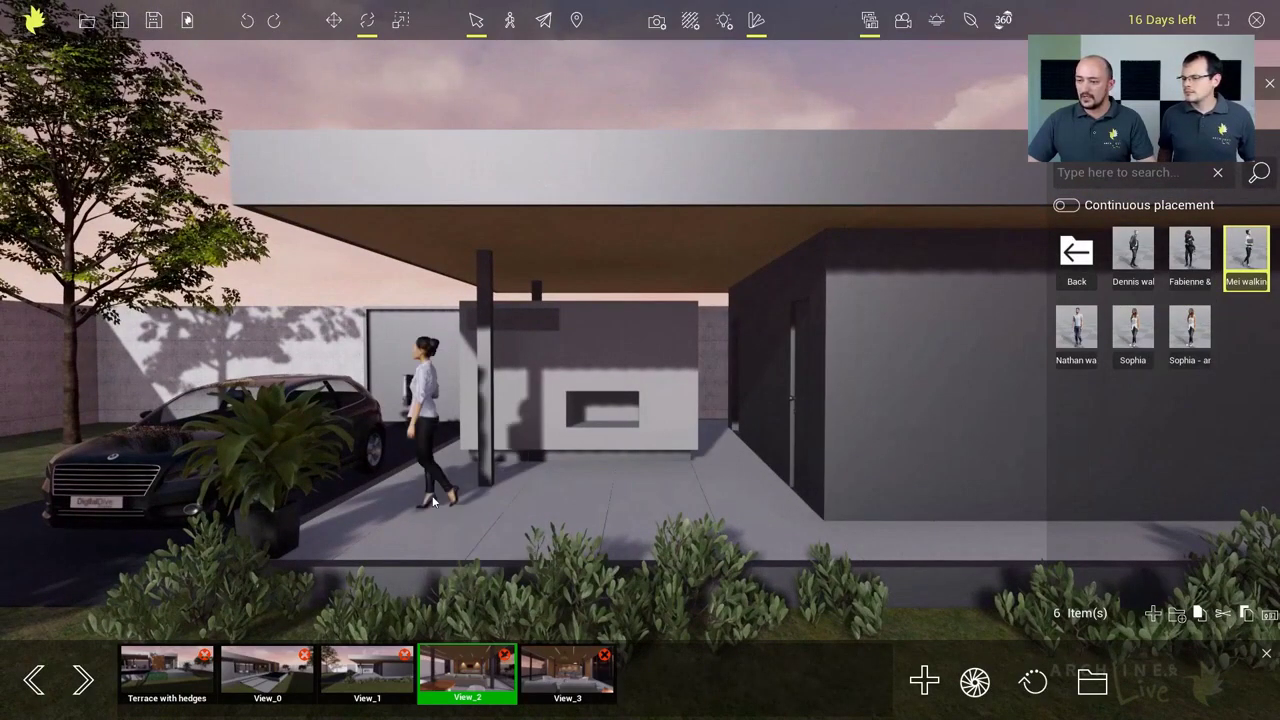
Step: Place the Dennis walking figure in the kitchen between the sinks and the island, check it from the dining table, and deselect it
middle_drag(1000, 445, 272, 426)
middle_drag(644, 434, 432, 437)
right_drag(540, 433, 768, 420)
scroll(775, 421, up, 2)
scroll(766, 423, up, 4)
scroll(729, 434, down, 4)
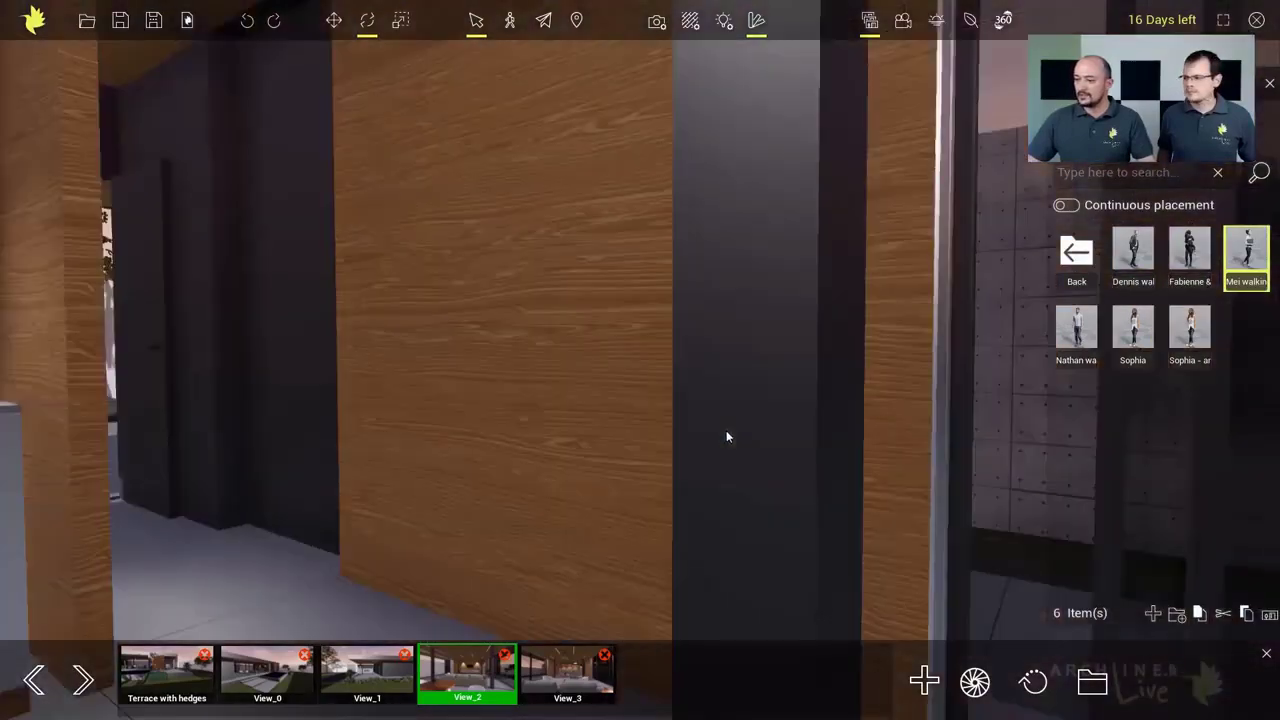
right_drag(613, 440, 999, 527)
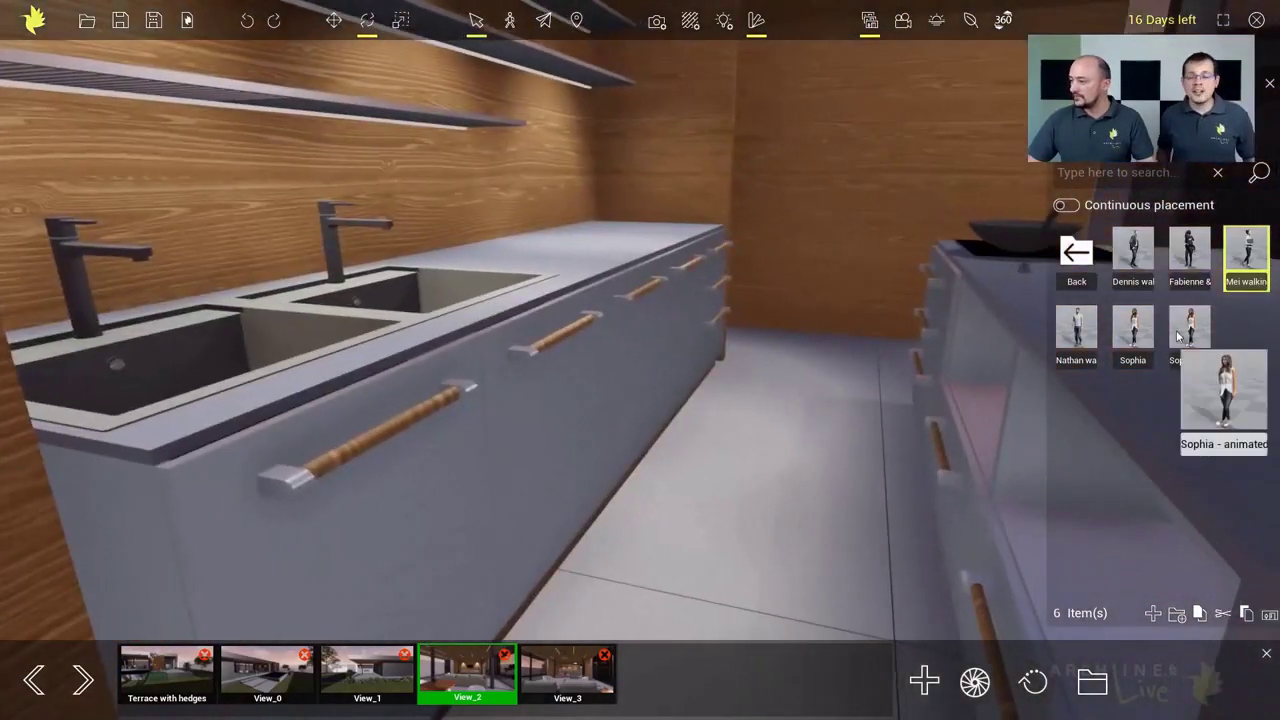
drag(1143, 257, 829, 527)
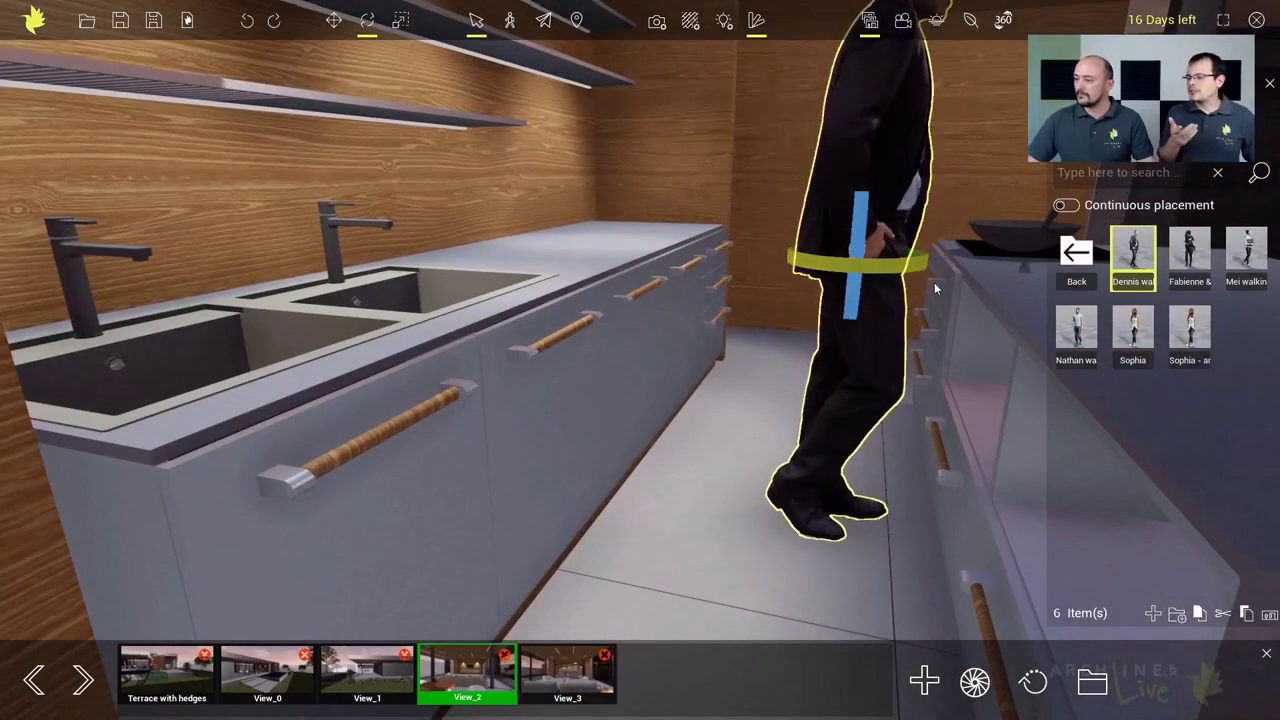
right_drag(934, 282, 486, 348)
scroll(674, 393, down, 4)
scroll(648, 384, down, 2)
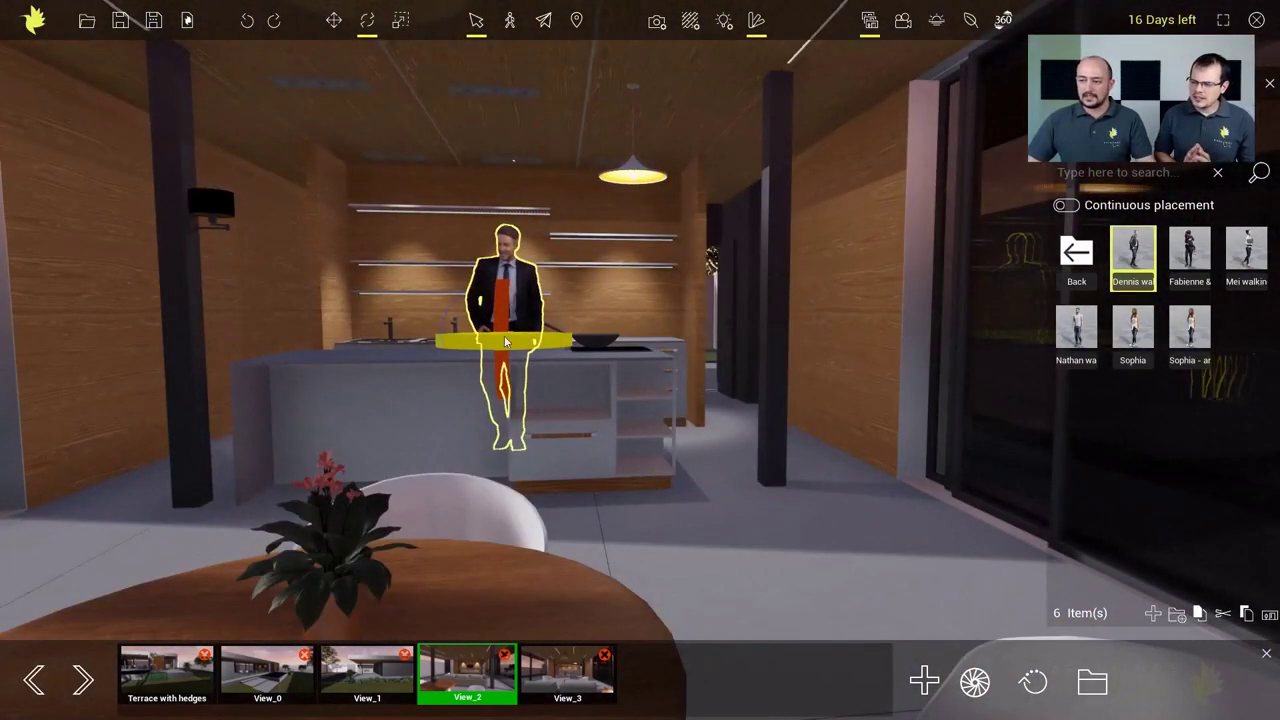
click(520, 309)
right_drag(570, 349, 550, 350)
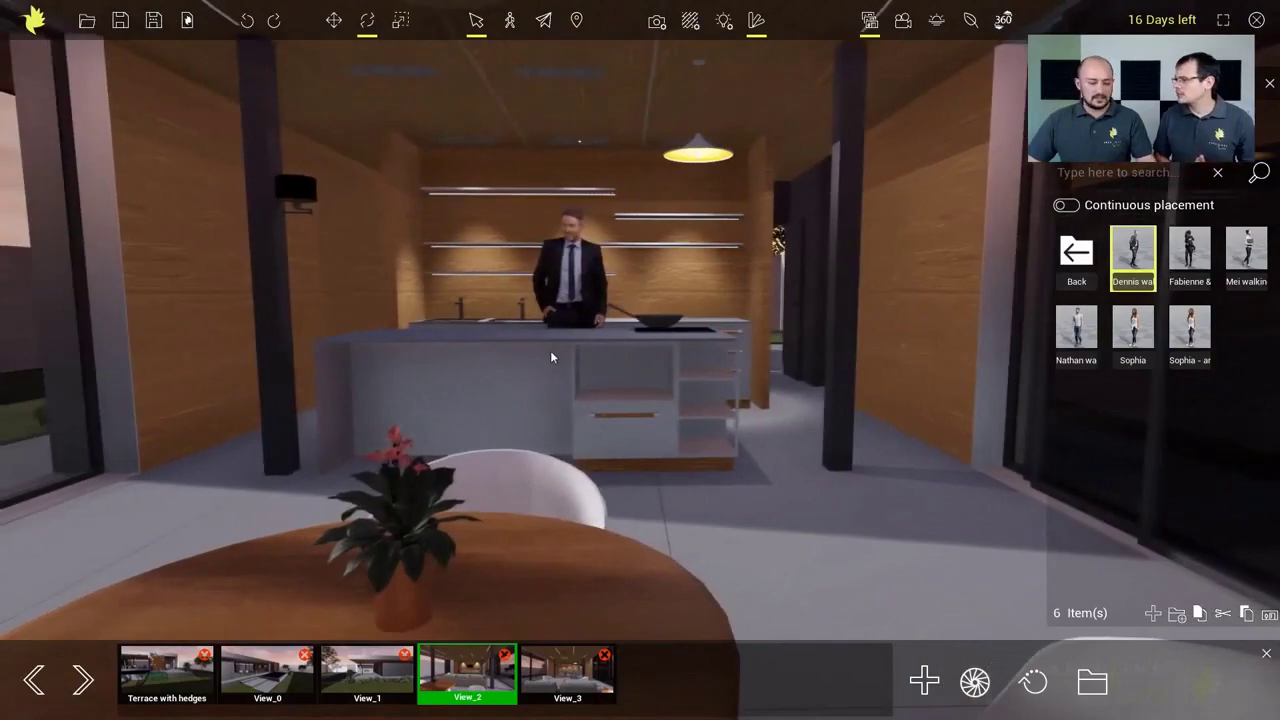
key(Escape)
Step: Place the Sophia - animated figure on the terrace at the pool's far end and rotate her to face the pool
right_drag(638, 368, 260, 366)
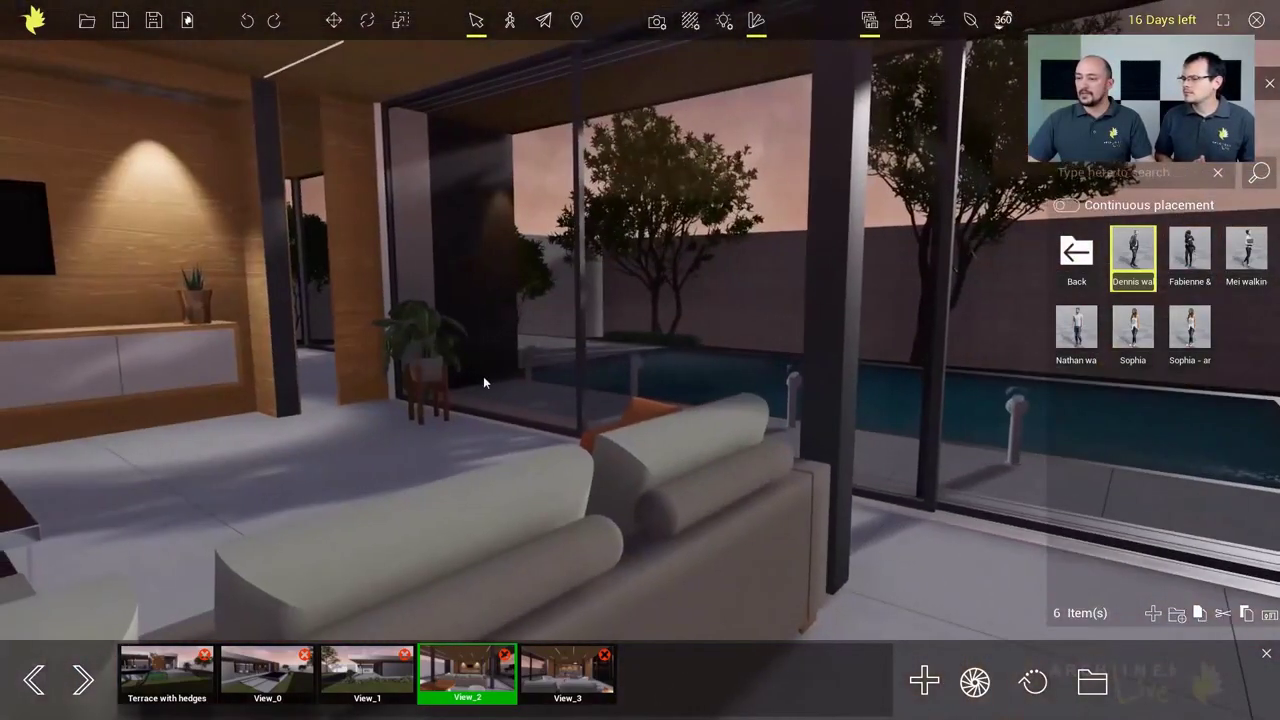
key(d)
right_drag(534, 362, 462, 366)
scroll(625, 414, down, 5)
middle_drag(796, 443, 505, 413)
drag(1189, 330, 861, 388)
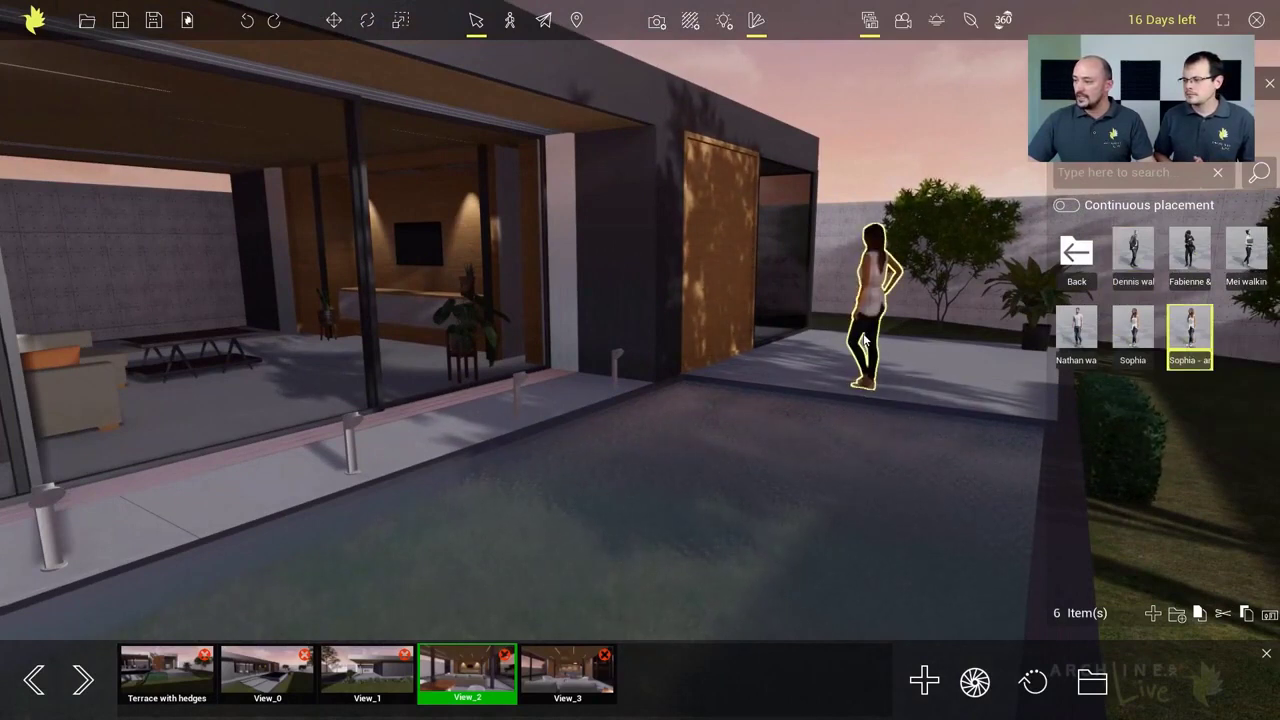
key(r)
drag(860, 314, 940, 376)
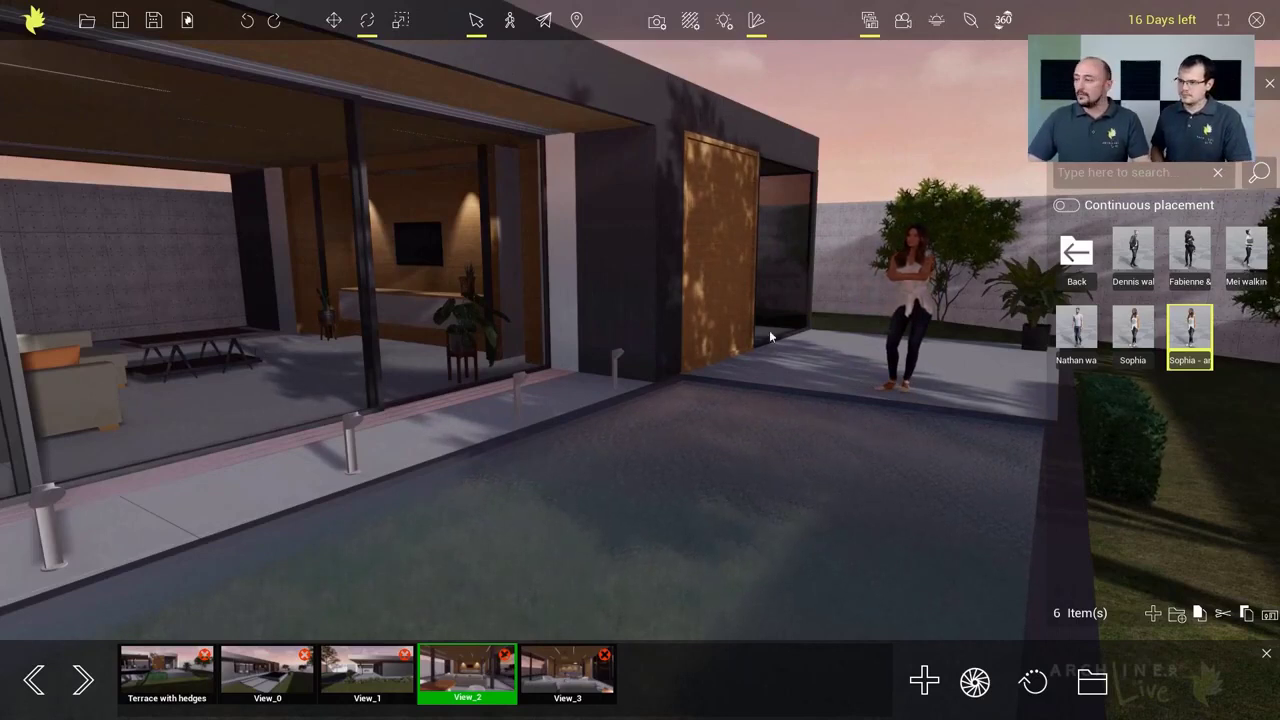
Step: Place the A9BERZ firewood object from My objects inside the outdoor fireplace opening under the carport roof
click(1078, 258)
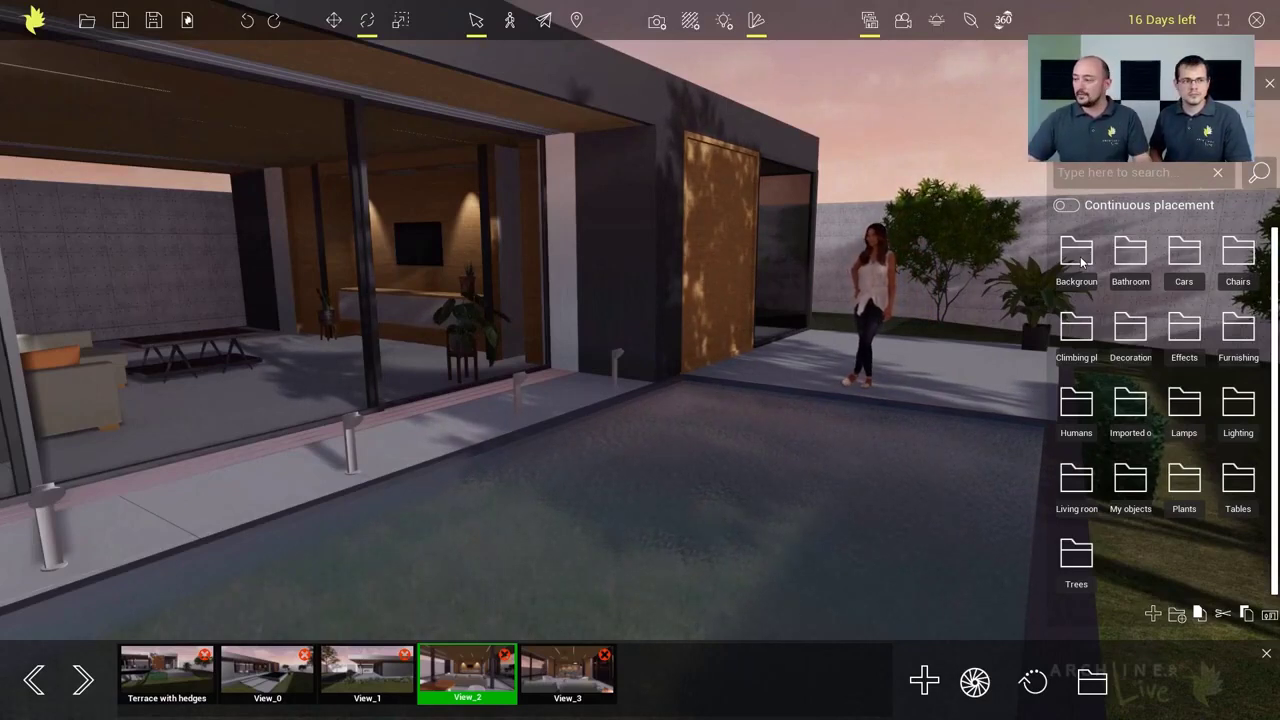
click(1130, 478)
right_drag(692, 400, 558, 410)
key(a)
key(d)
key(w)
mouse_move(1075, 336)
drag(1075, 336, 553, 378)
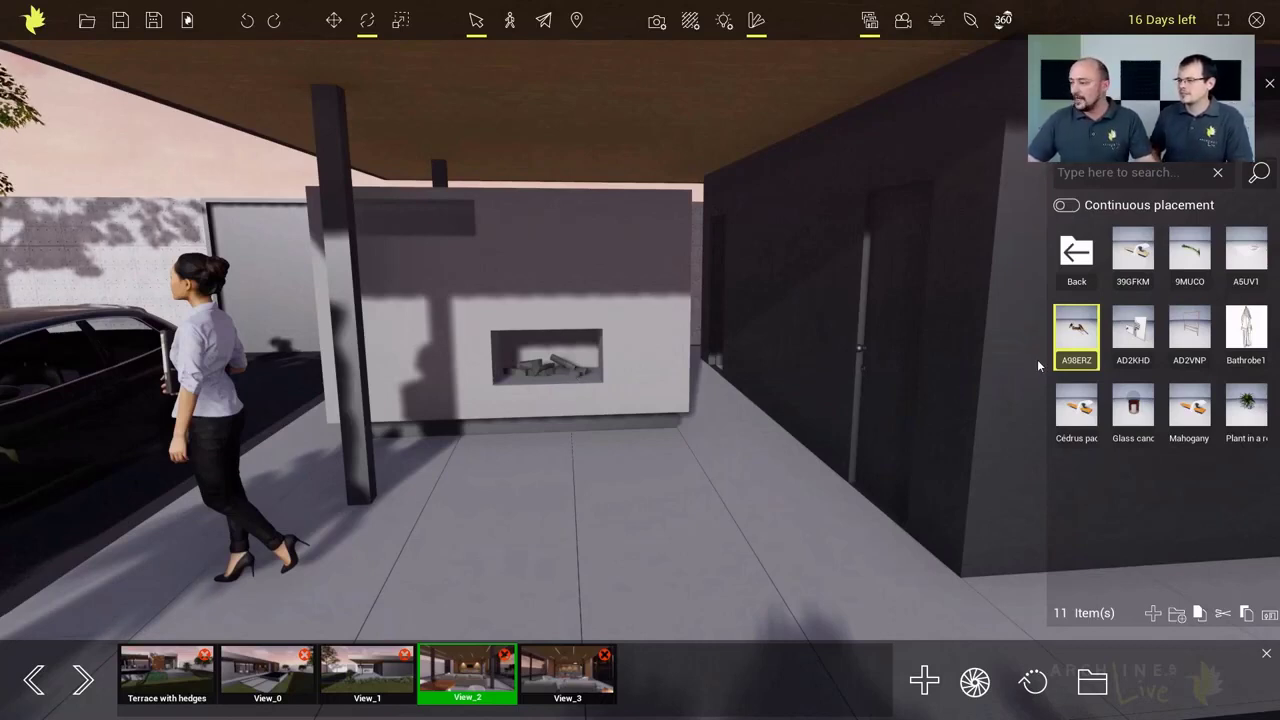
Step: Apply the walnut material from the Wood materials to the logs in the outdoor fireplace
click(1076, 255)
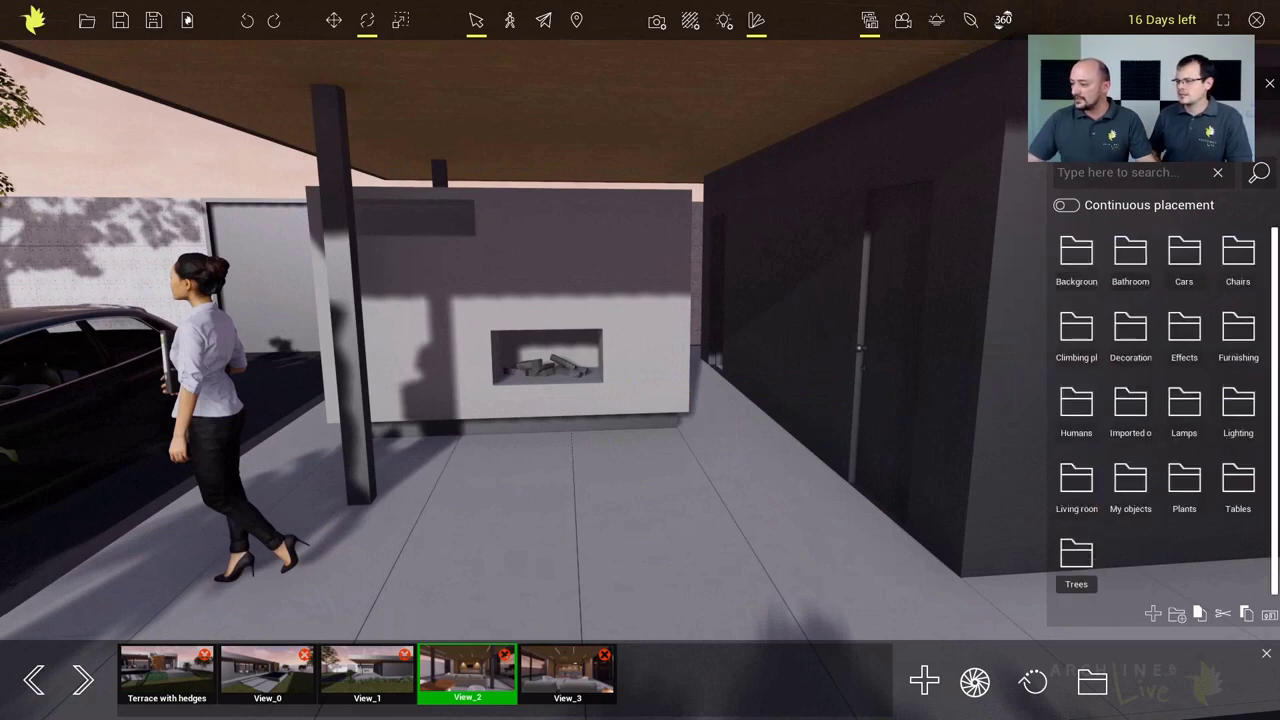
click(1120, 128)
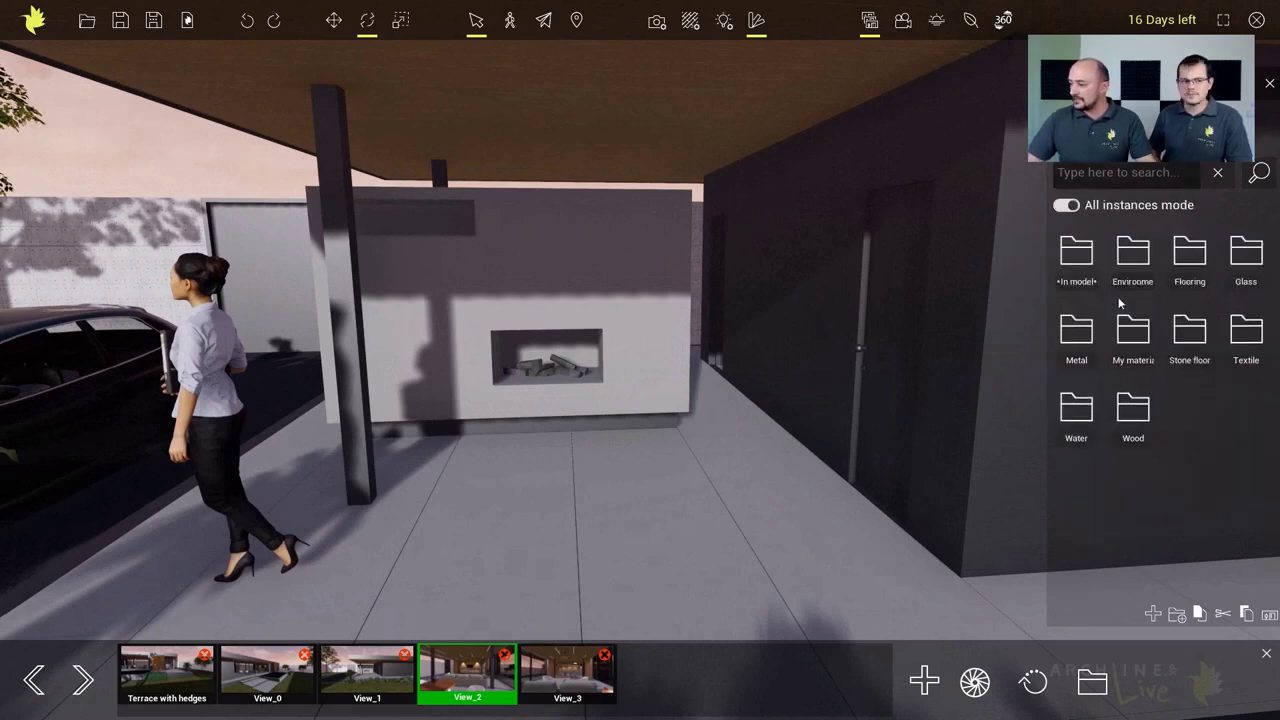
click(1126, 410)
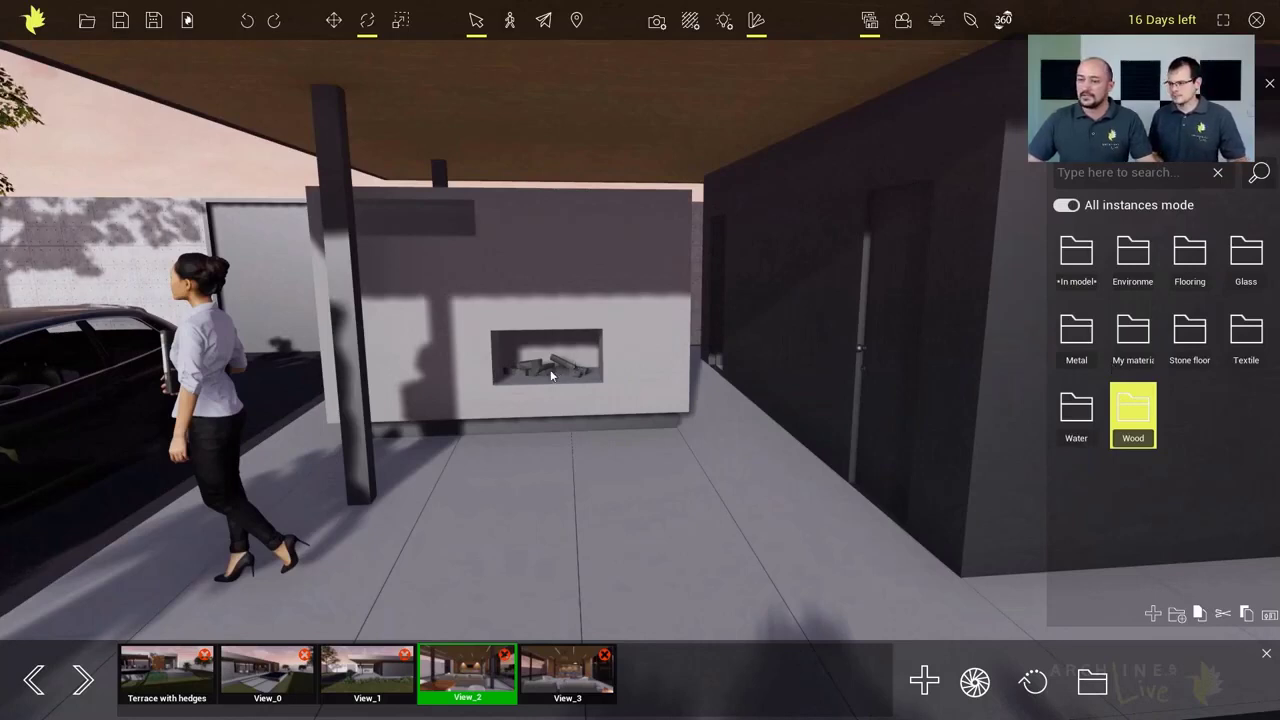
click(558, 378)
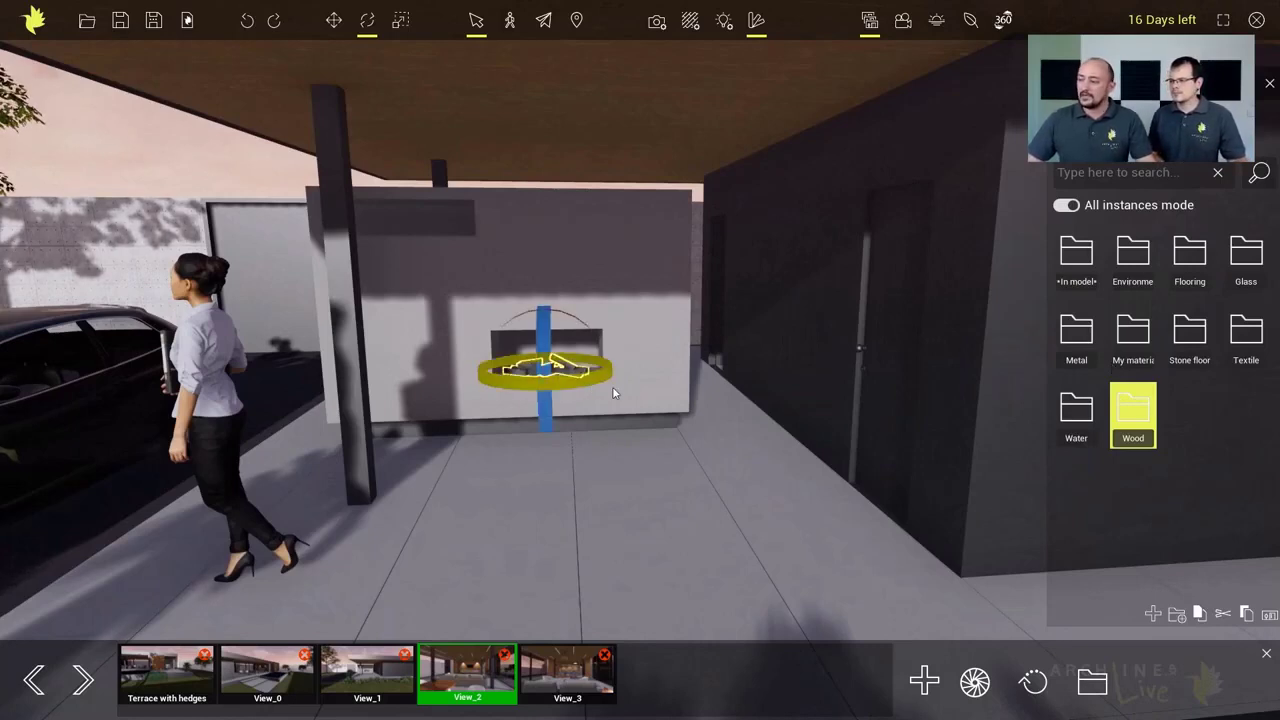
double_click(1133, 415)
drag(1076, 415, 549, 378)
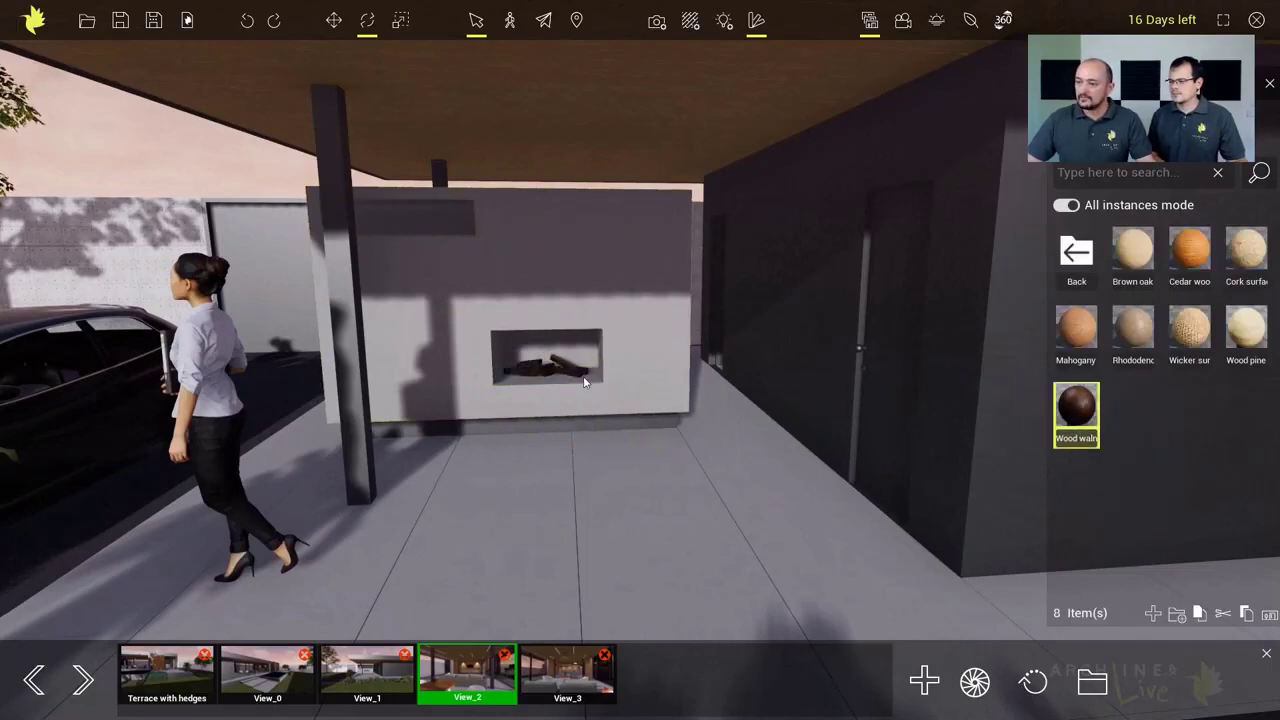
right_drag(583, 377, 581, 373)
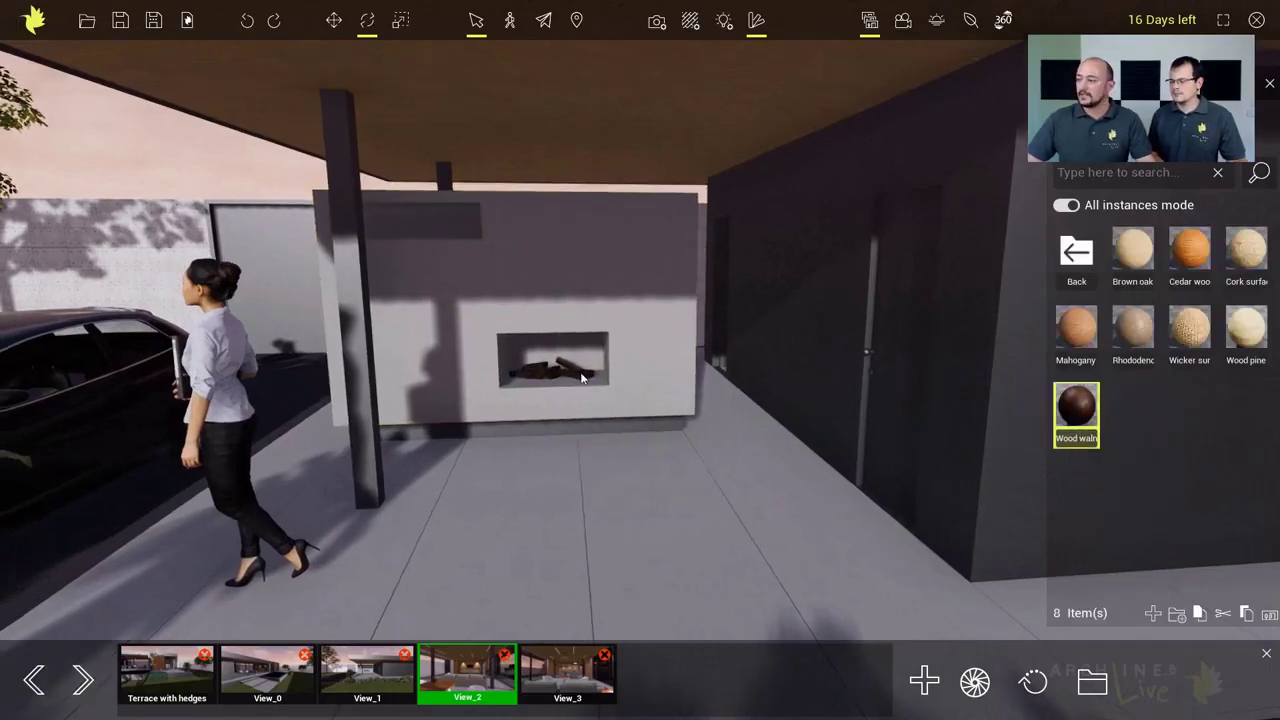
Step: Place the Fire S effect from the Effects objects on the logs in the outdoor fireplace and check it from the garden
click(1071, 258)
click(1068, 204)
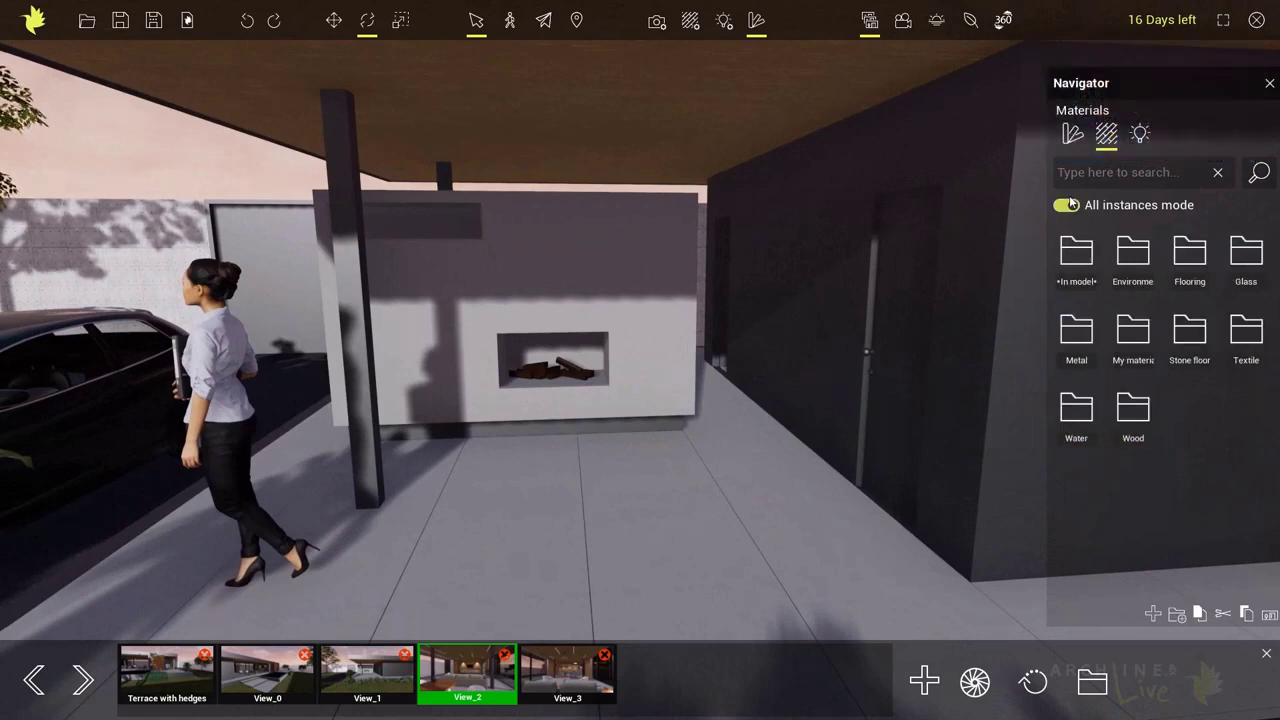
click(1068, 204)
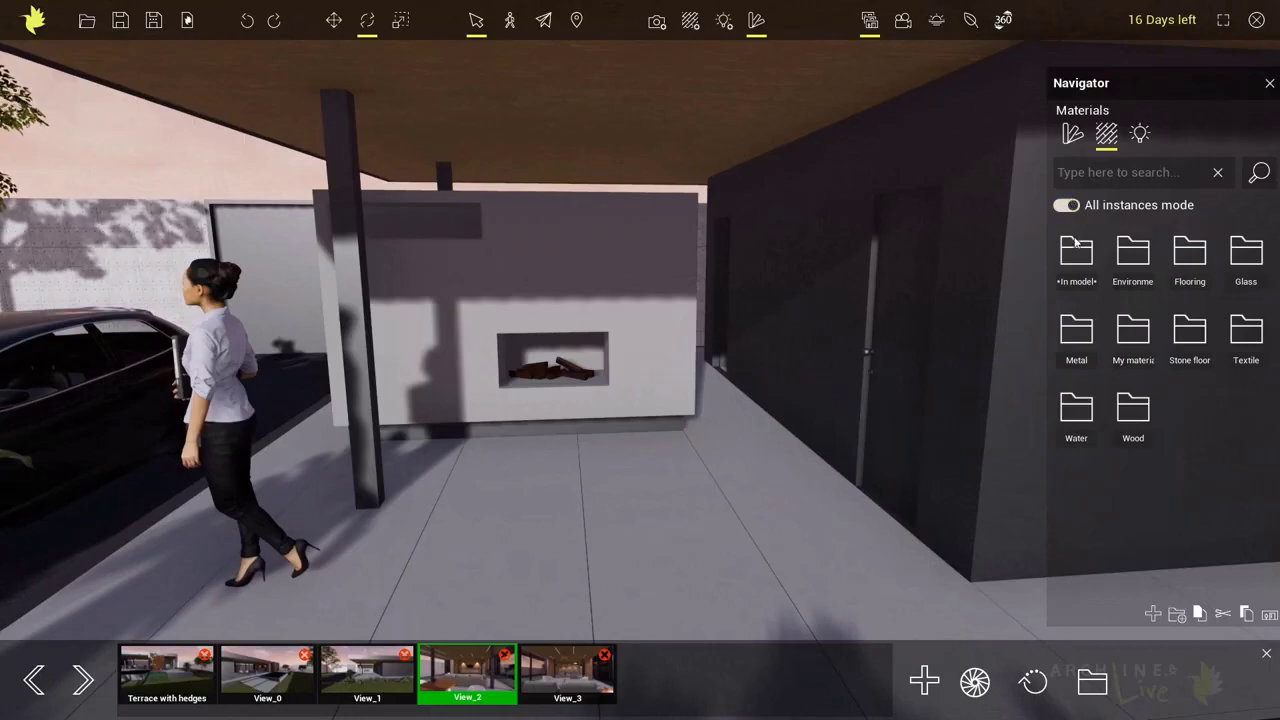
click(1075, 135)
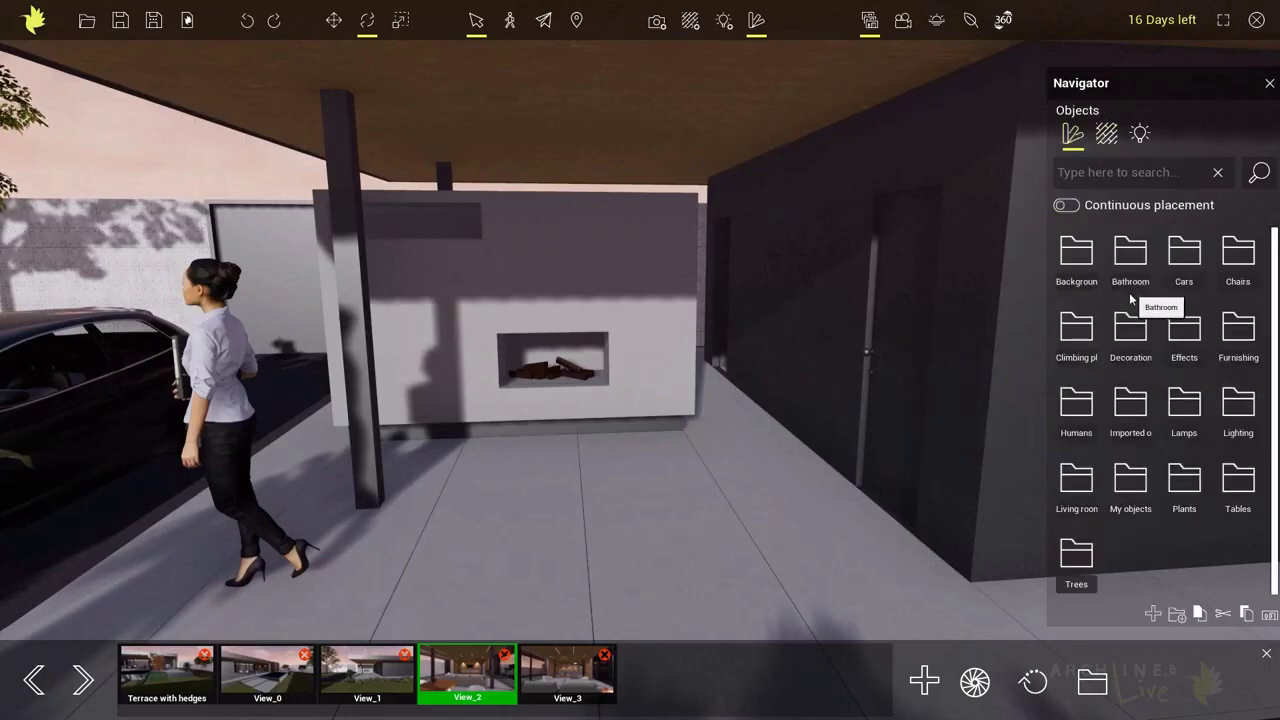
click(1183, 328)
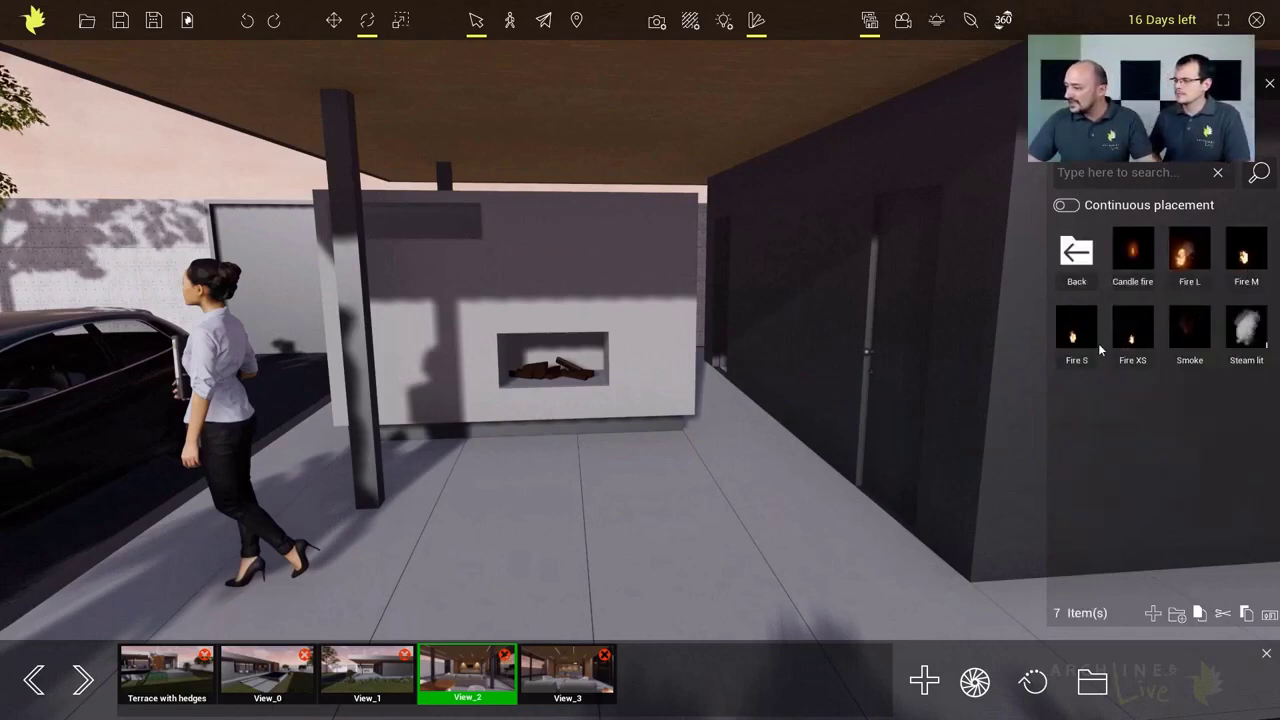
mouse_move(1076, 341)
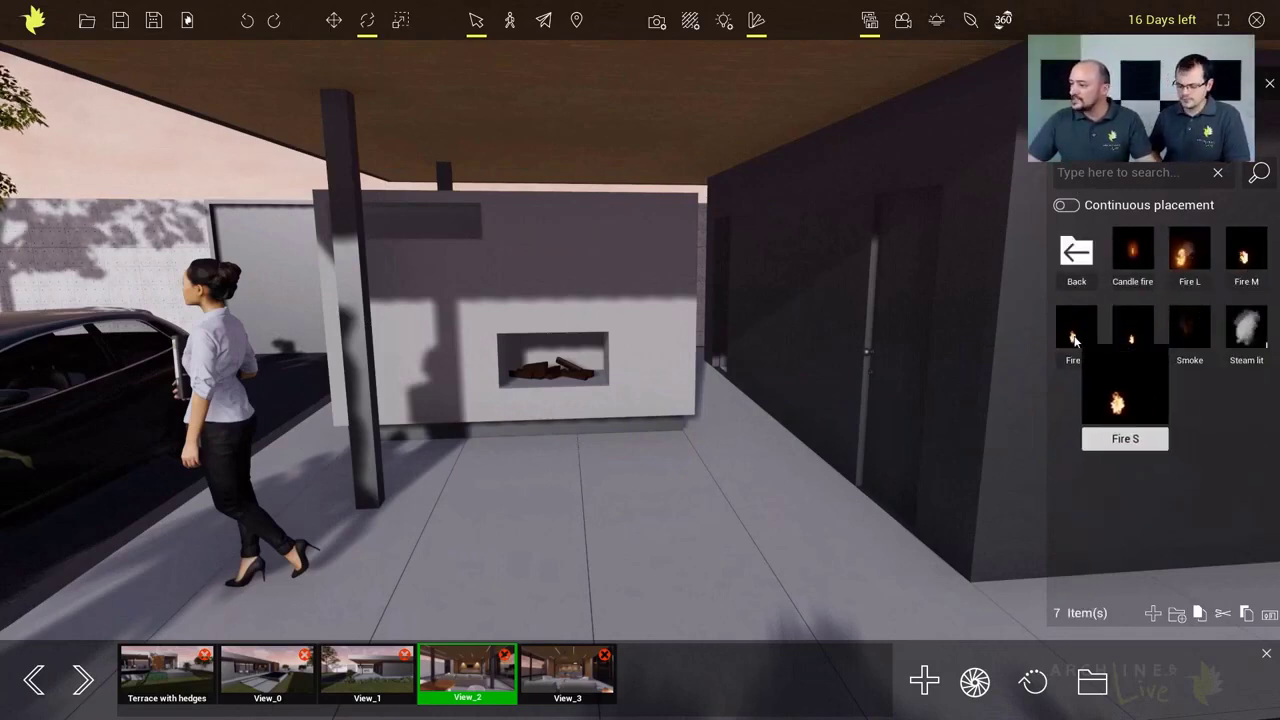
drag(1076, 341, 555, 372)
right_drag(577, 381, 667, 362)
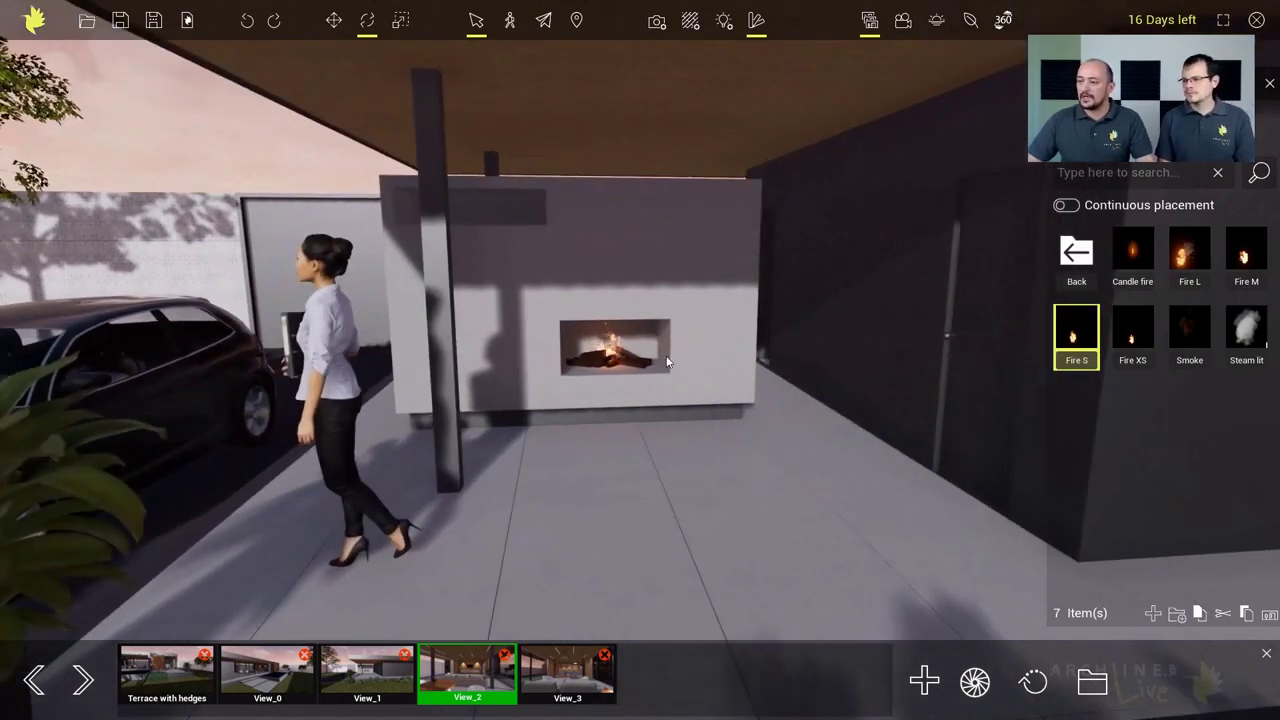
scroll(610, 366, down, 5)
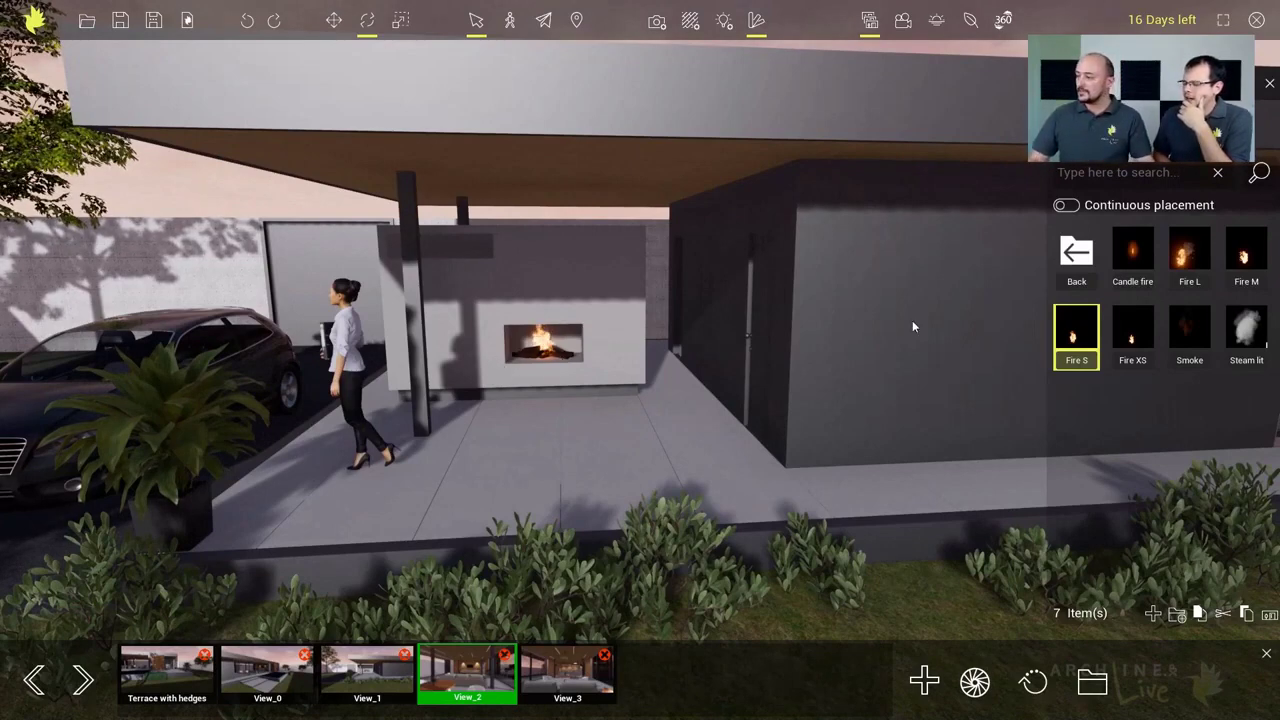
Step: Recall View_3 and Terrace with hedges, then paint plants with the Small grove vegetation brush along the garden wall near the big trees
click(1068, 258)
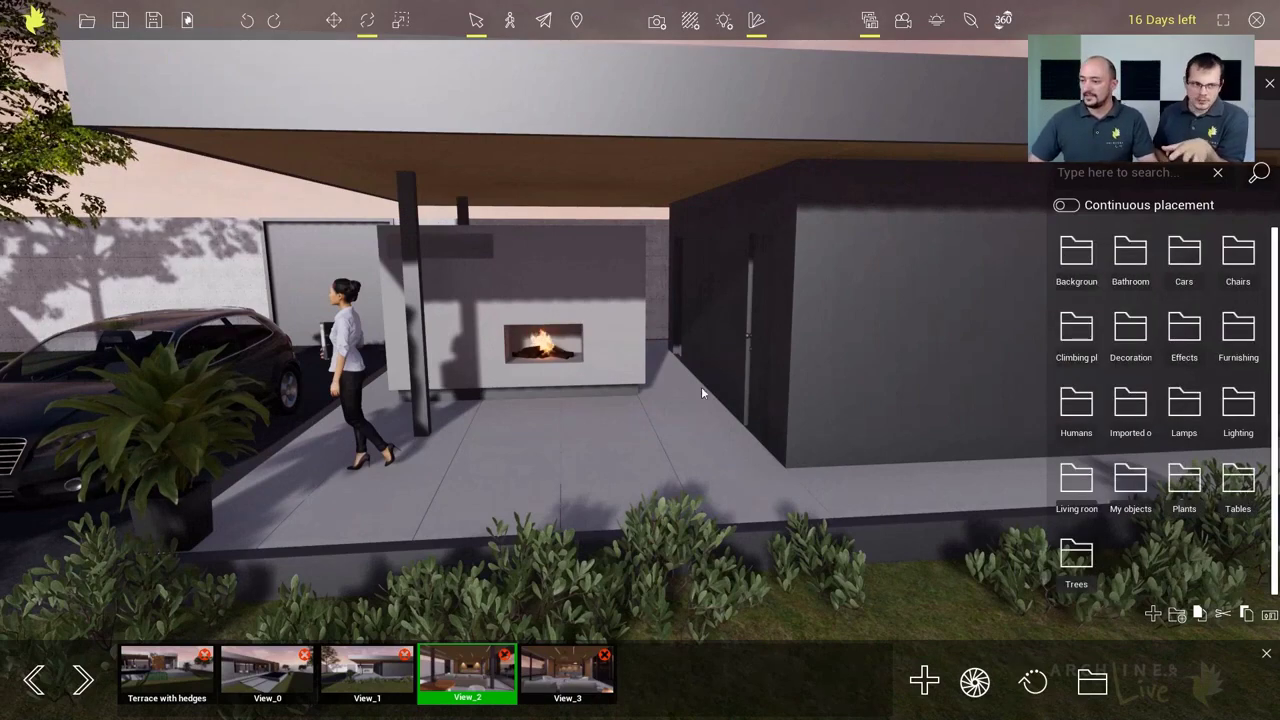
right_drag(701, 386, 594, 389)
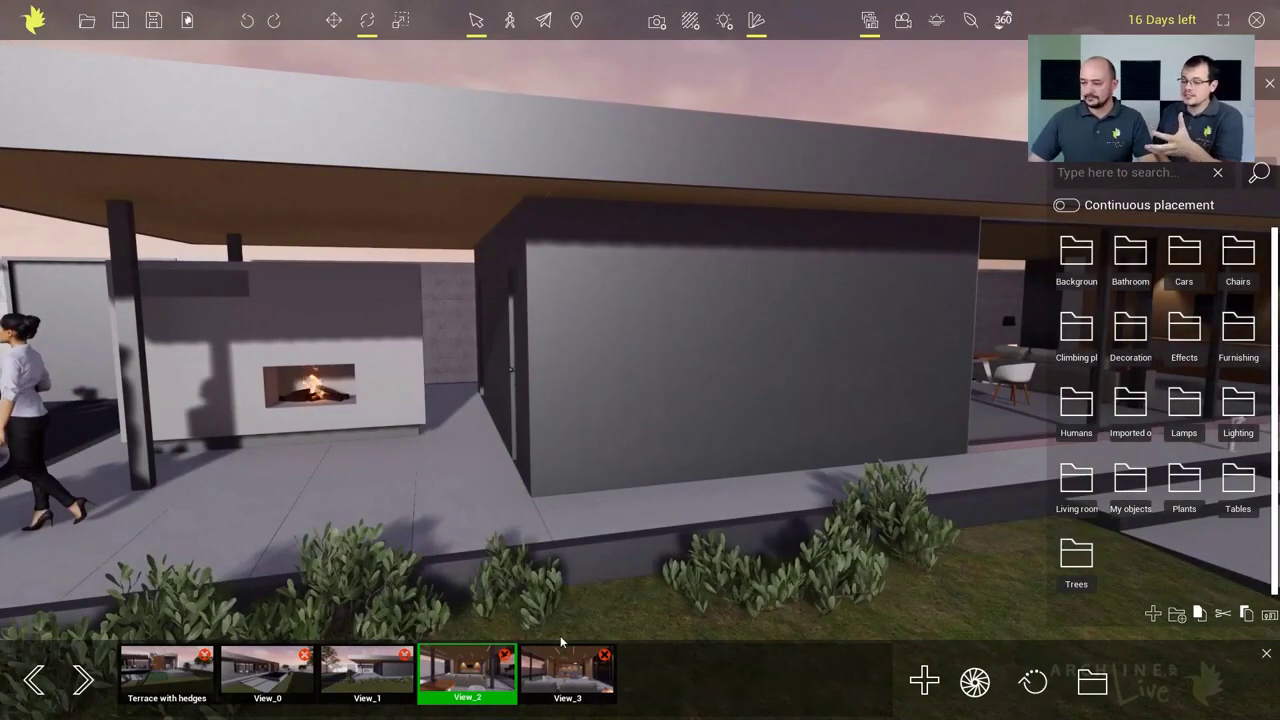
click(556, 678)
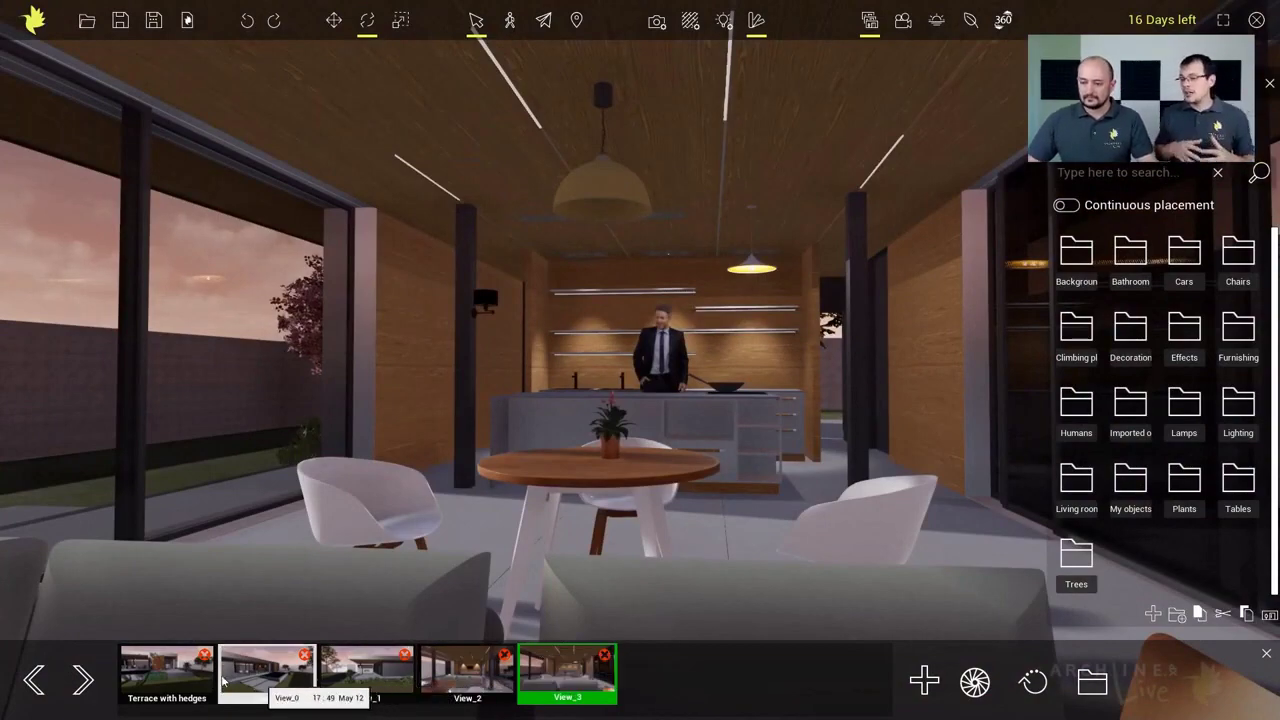
click(184, 680)
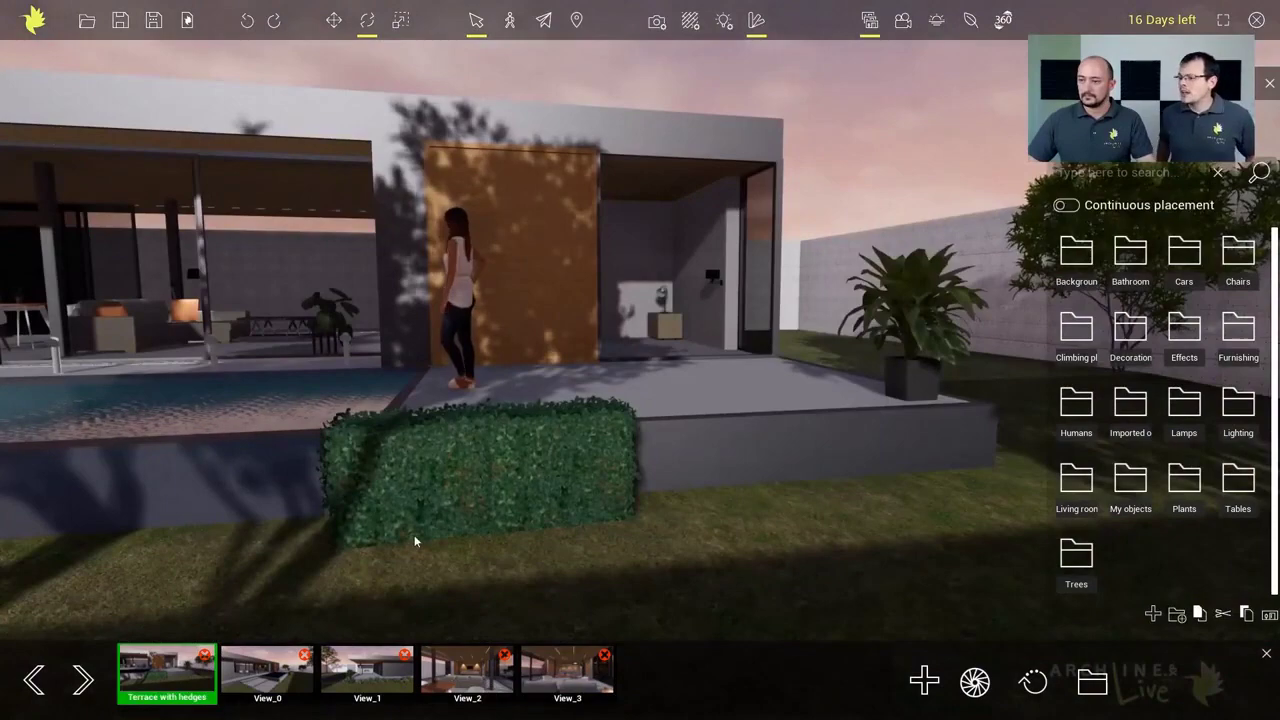
middle_drag(465, 545, 1013, 600)
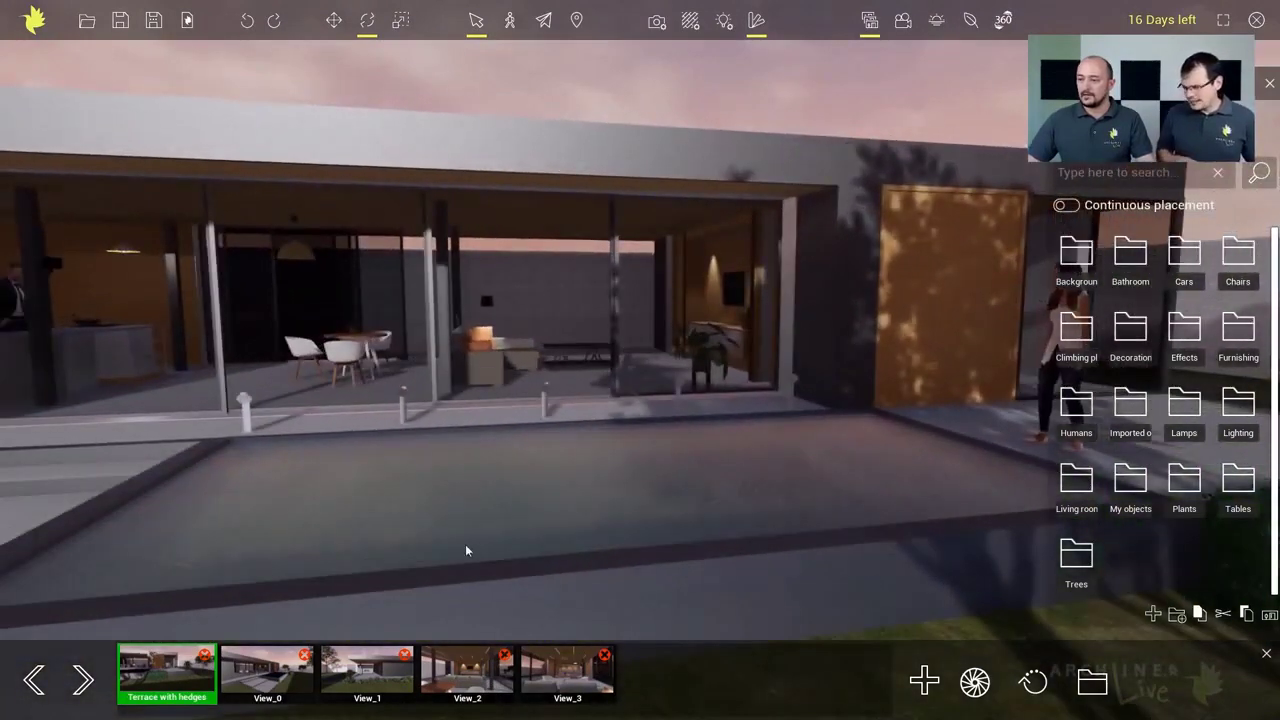
middle_drag(465, 545, 777, 523)
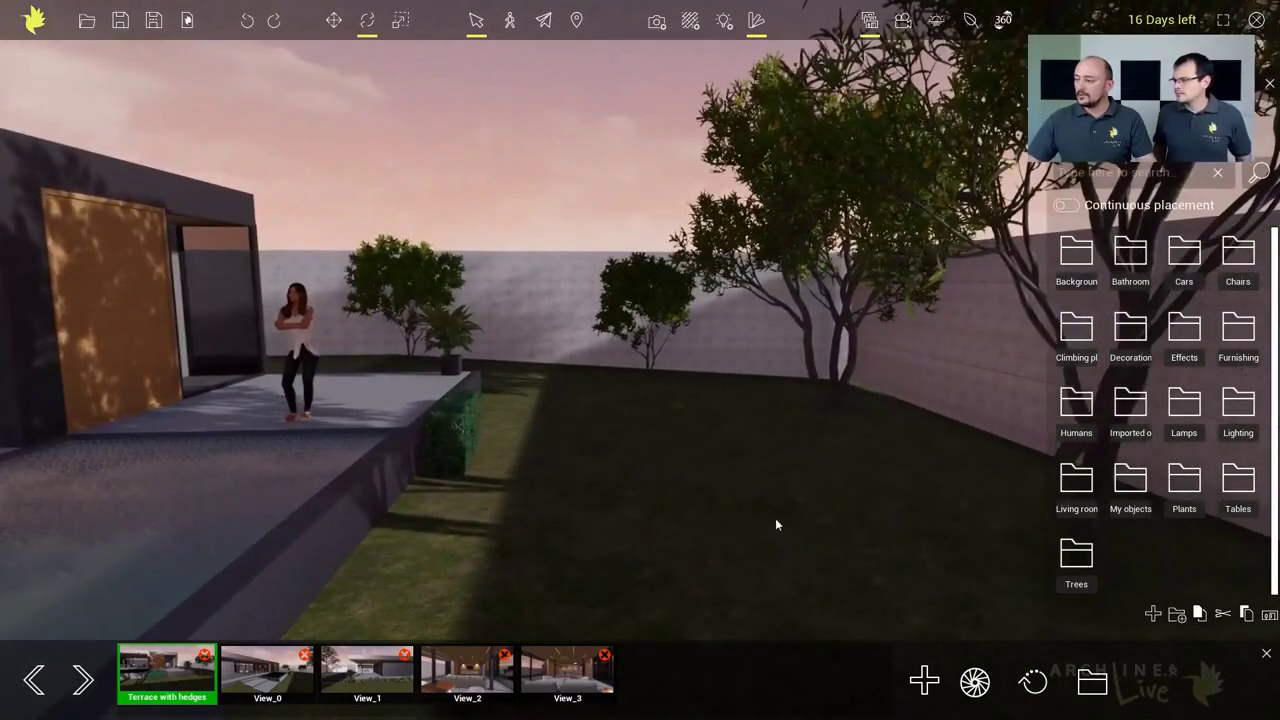
click(969, 22)
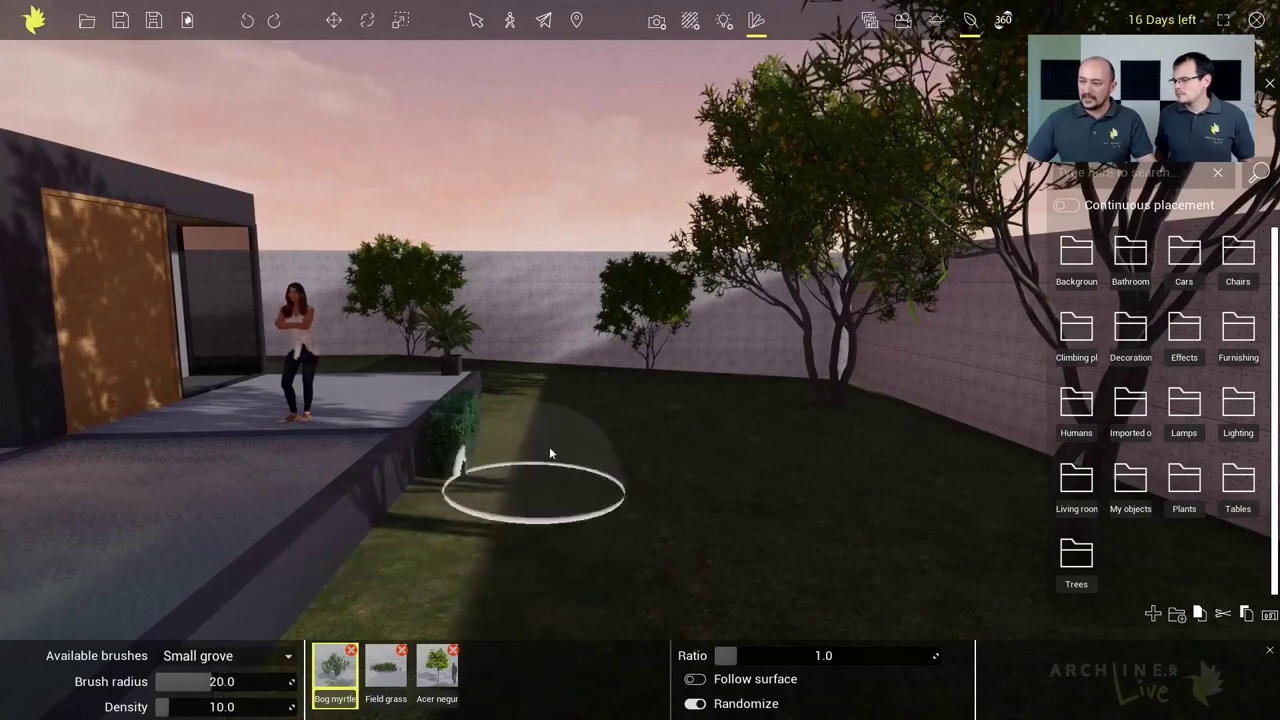
mouse_move(397, 678)
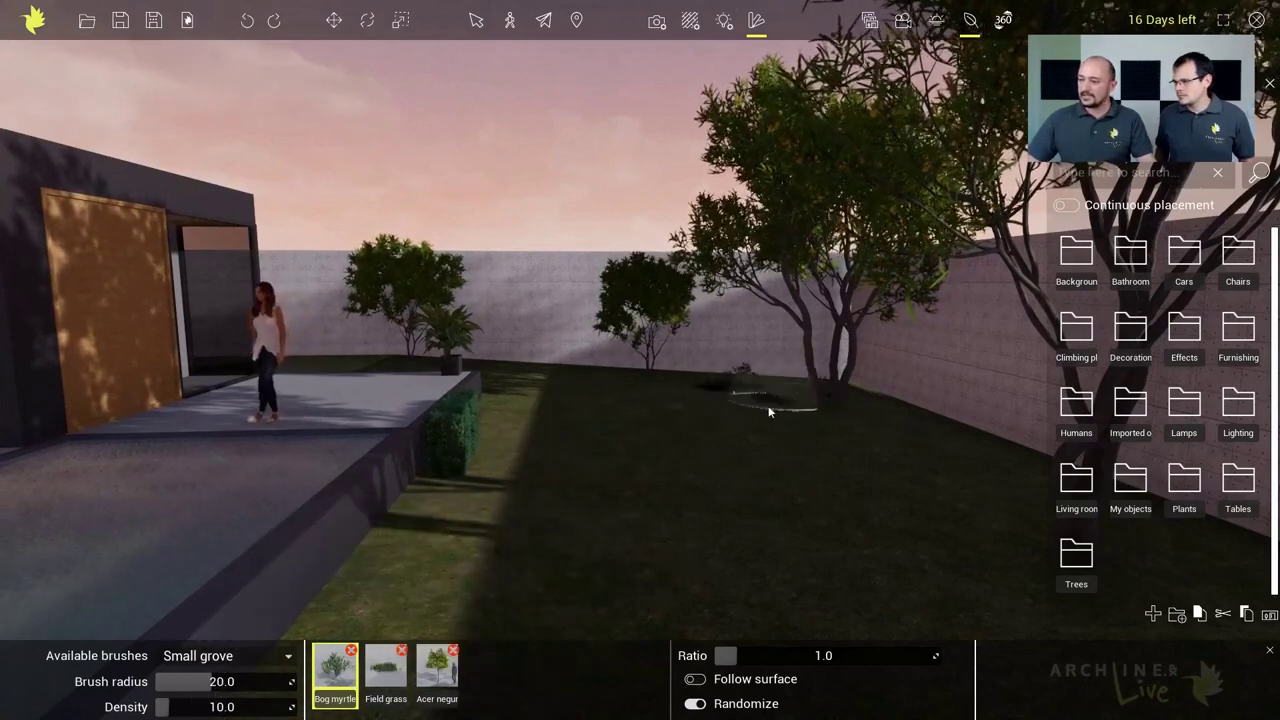
mouse_move(768, 405)
mouse_down()
mouse_move(860, 416)
mouse_move(935, 488)
mouse_up()
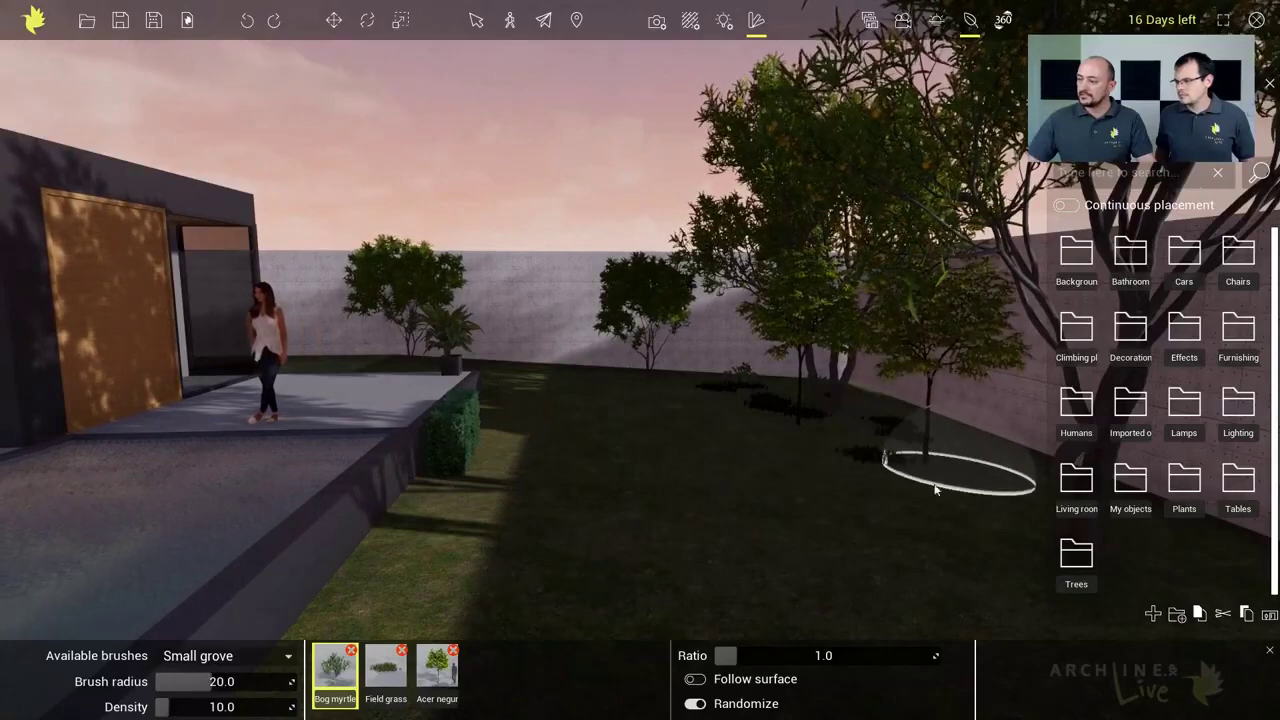
Step: Switch the vegetation brush to Bushes and paint bushes on the grass behind the terrace at the pool's far end
middle_drag(780, 548, 714, 502)
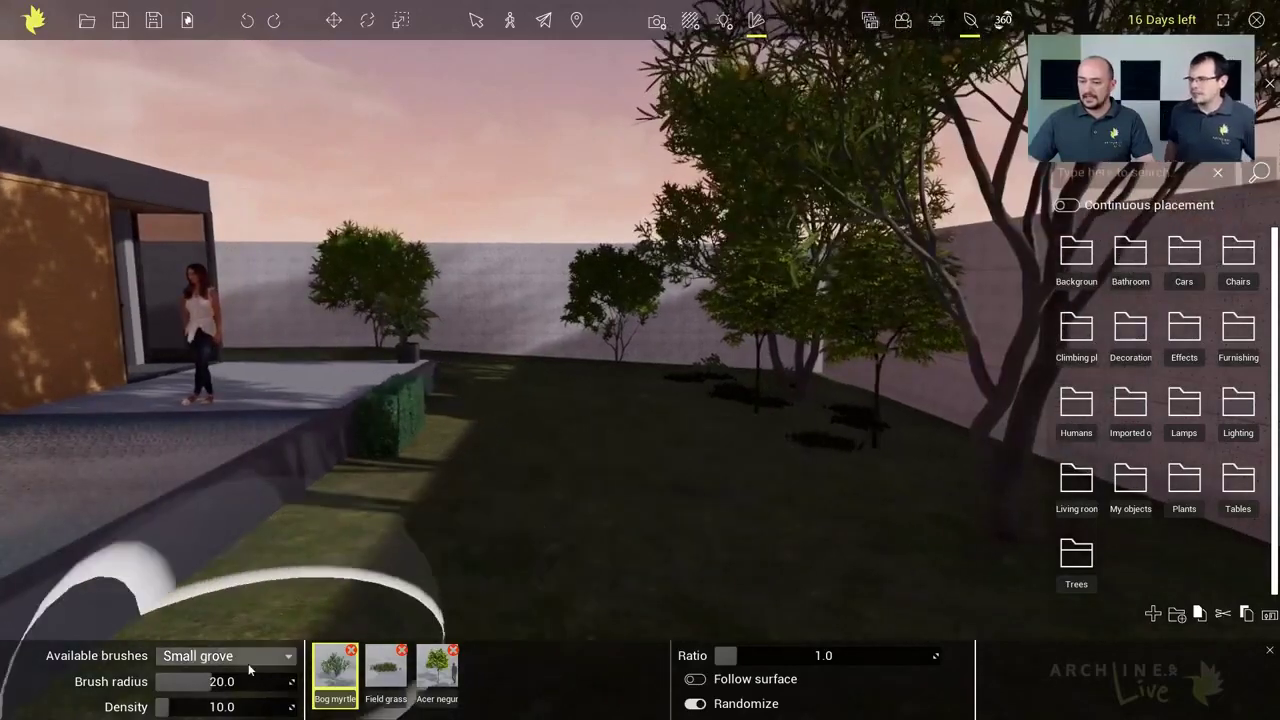
click(248, 656)
click(257, 636)
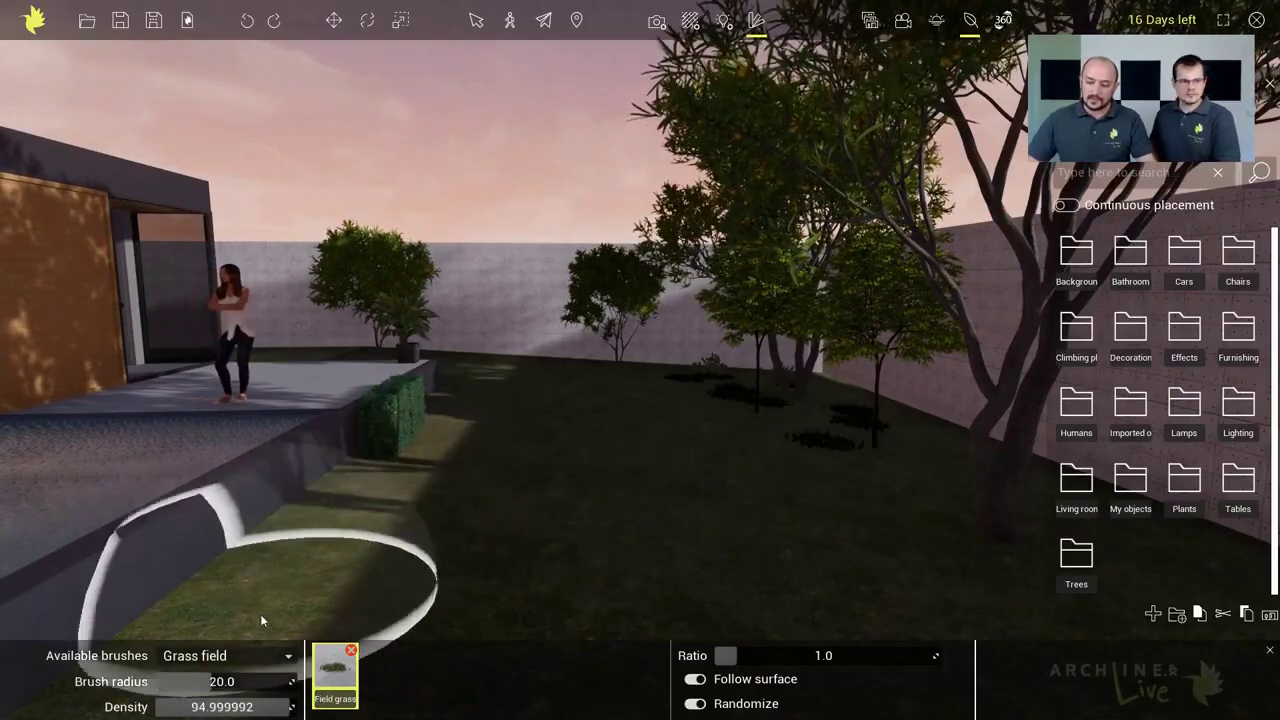
click(246, 655)
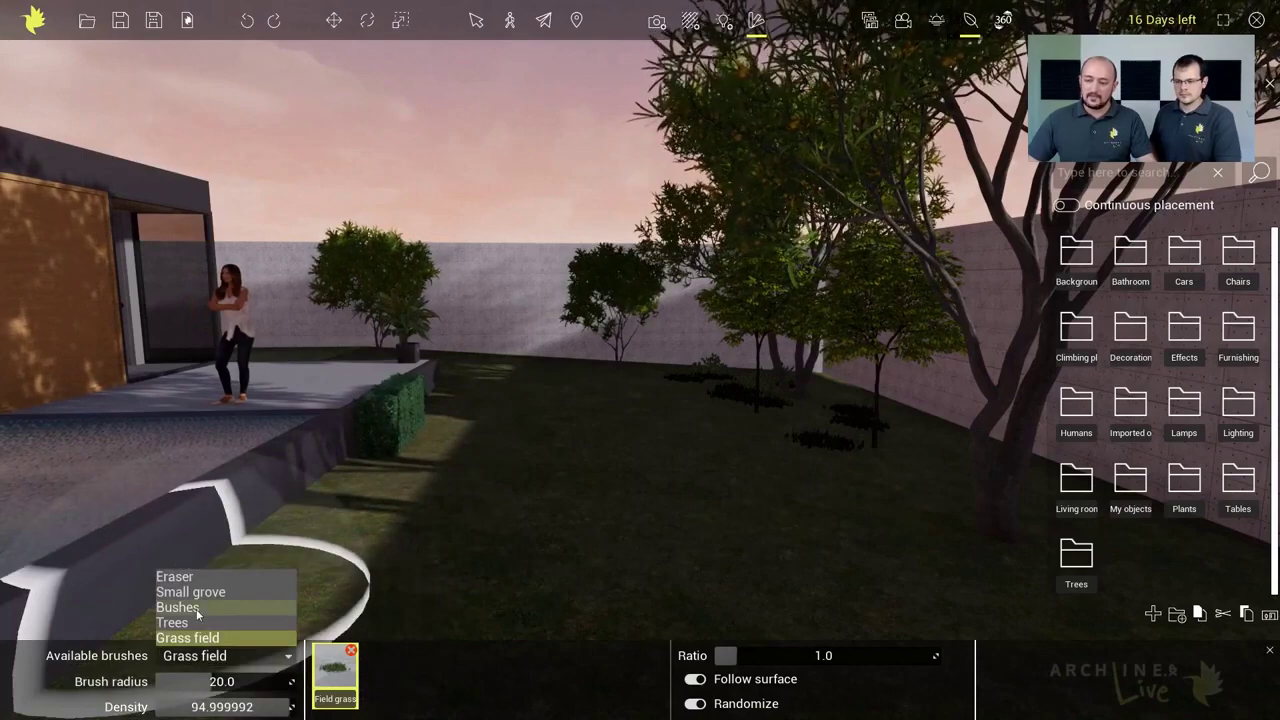
click(197, 609)
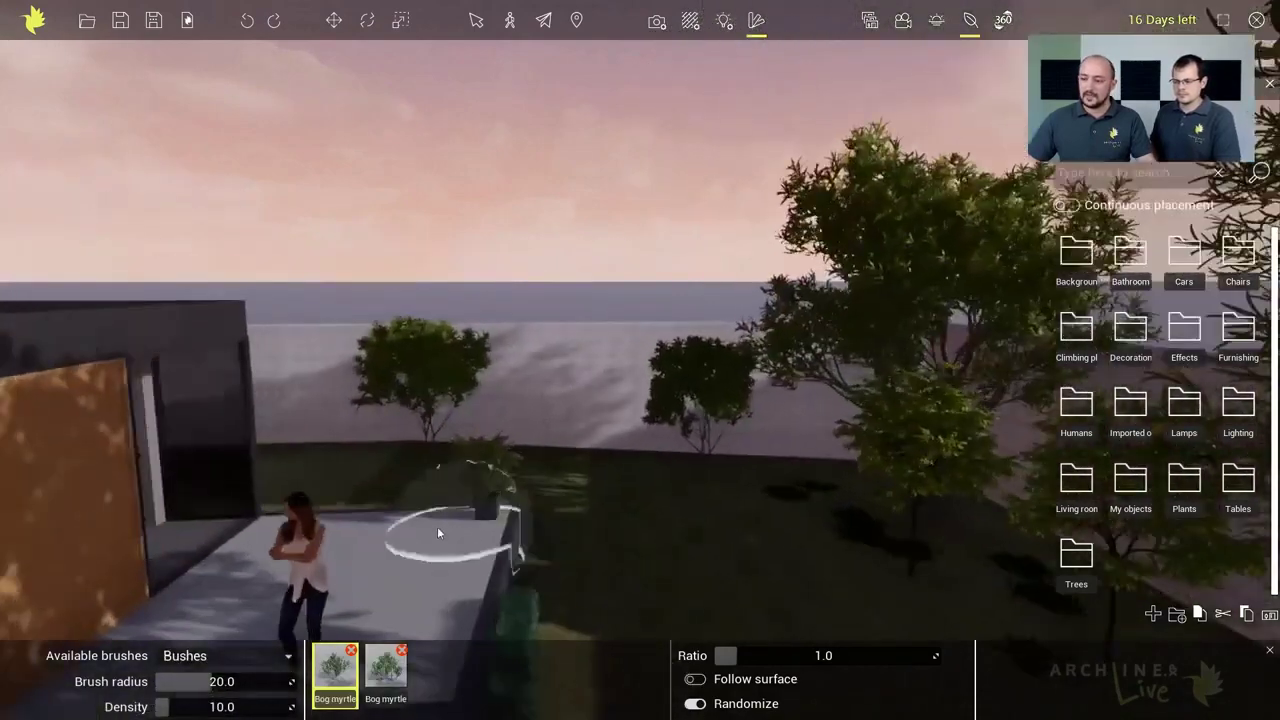
scroll(438, 533, up, 2)
mouse_move(266, 502)
mouse_down()
mouse_move(366, 476)
mouse_move(380, 452)
mouse_up()
scroll(377, 502, down, 2)
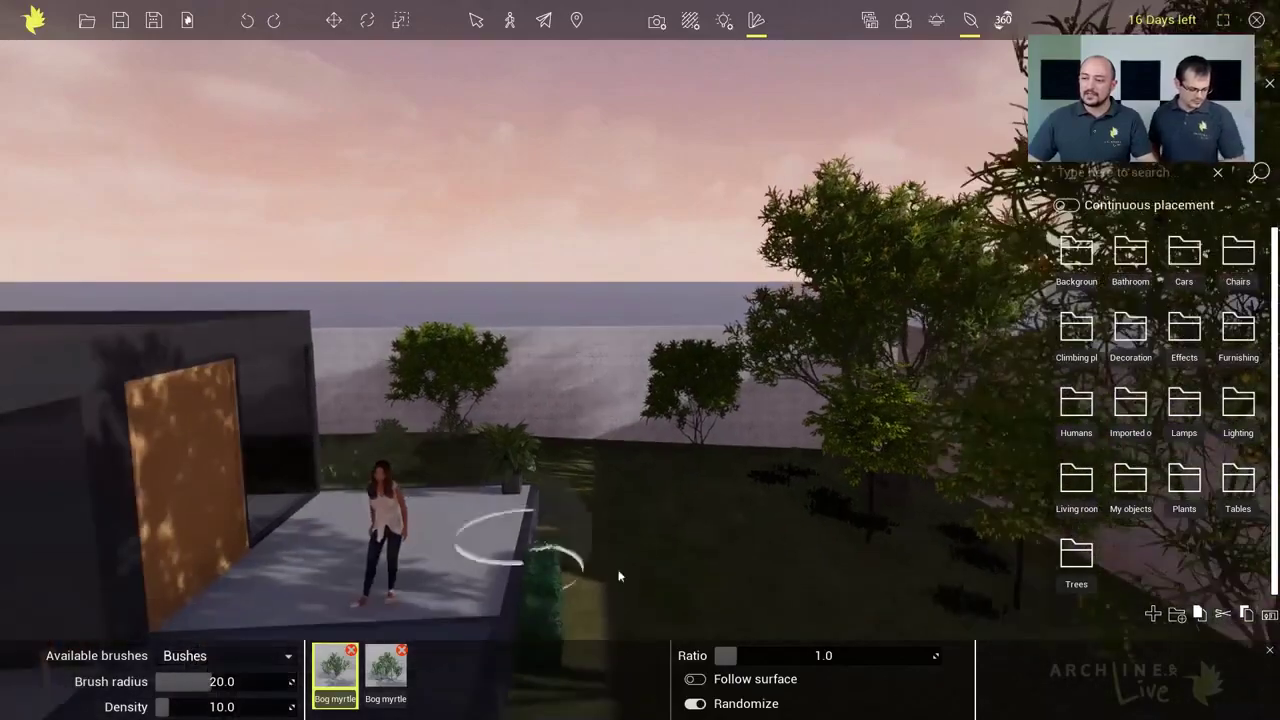
Step: Leave the vegetation brush and place Fern 01 at the foot of the pink tree and a Euonymus shrub on the lawn beside the driveway
middle_drag(619, 576, 582, 392)
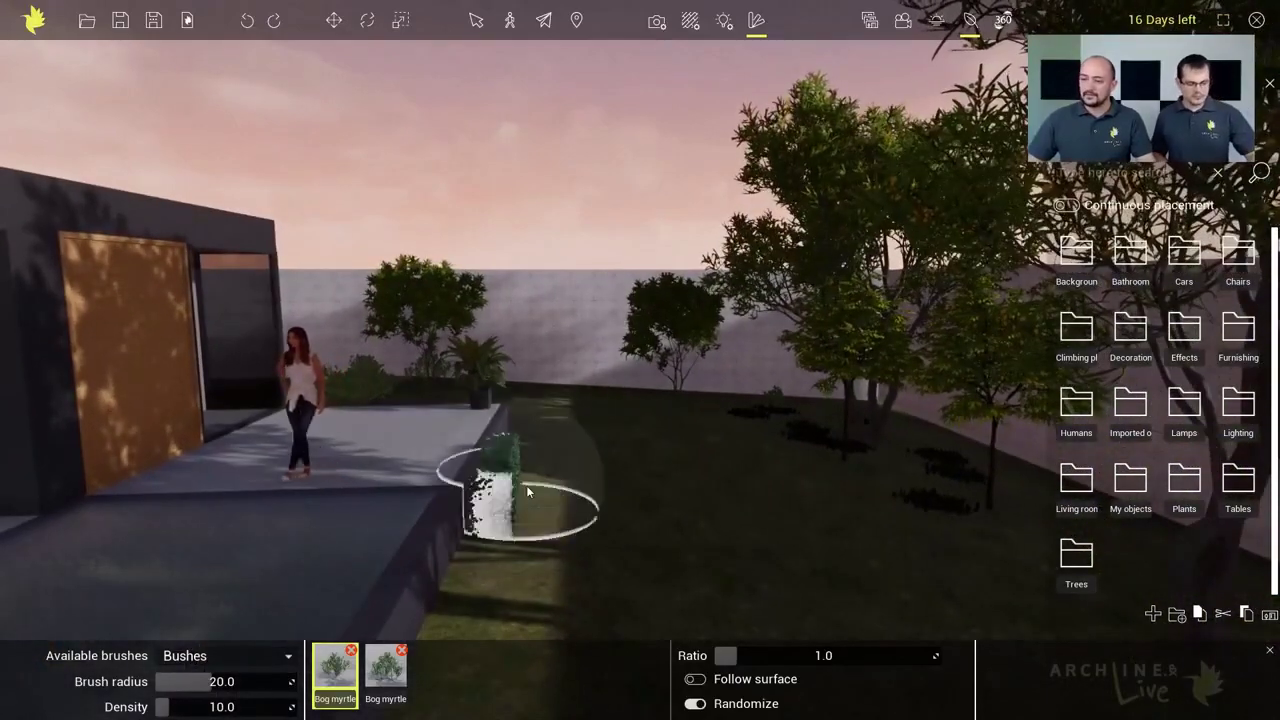
right_drag(527, 491, 201, 511)
scroll(200, 499, down, 2)
middle_drag(200, 498, 889, 480)
mouse_move(511, 491)
middle_down()
mouse_move(440, 485)
mouse_move(549, 513)
middle_up()
right_drag(549, 513, 465, 515)
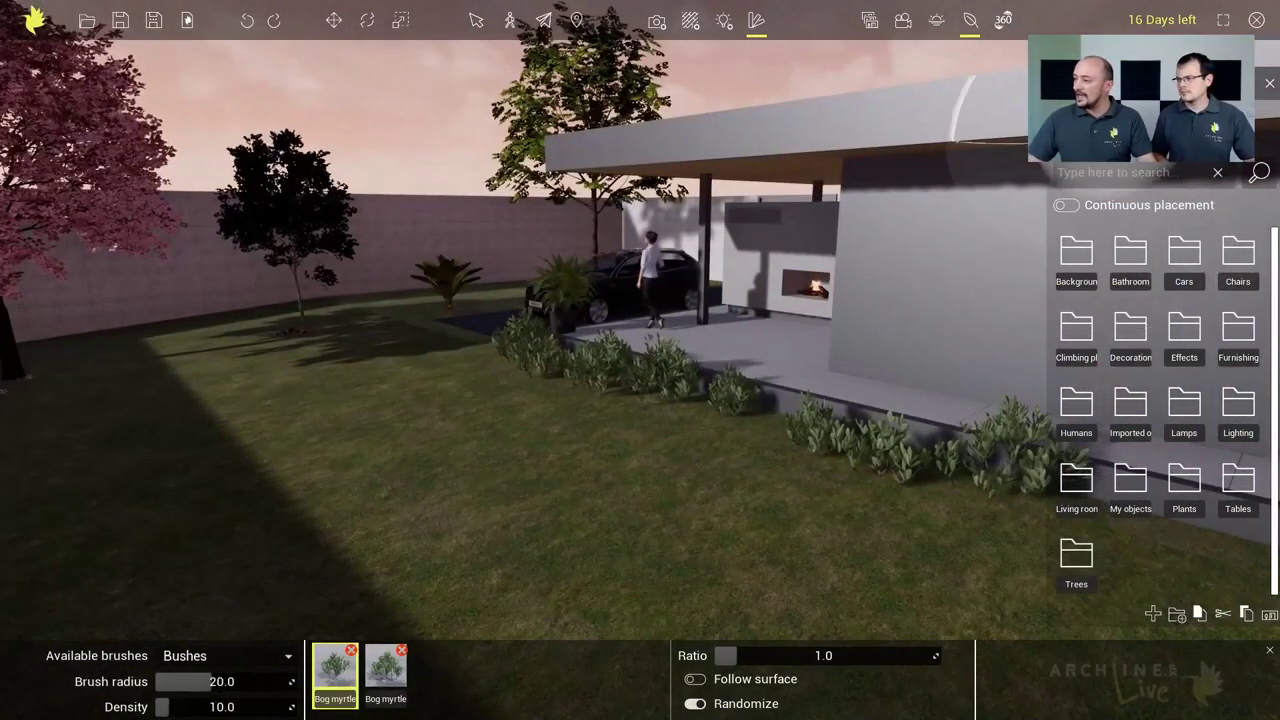
click(971, 21)
click(1178, 489)
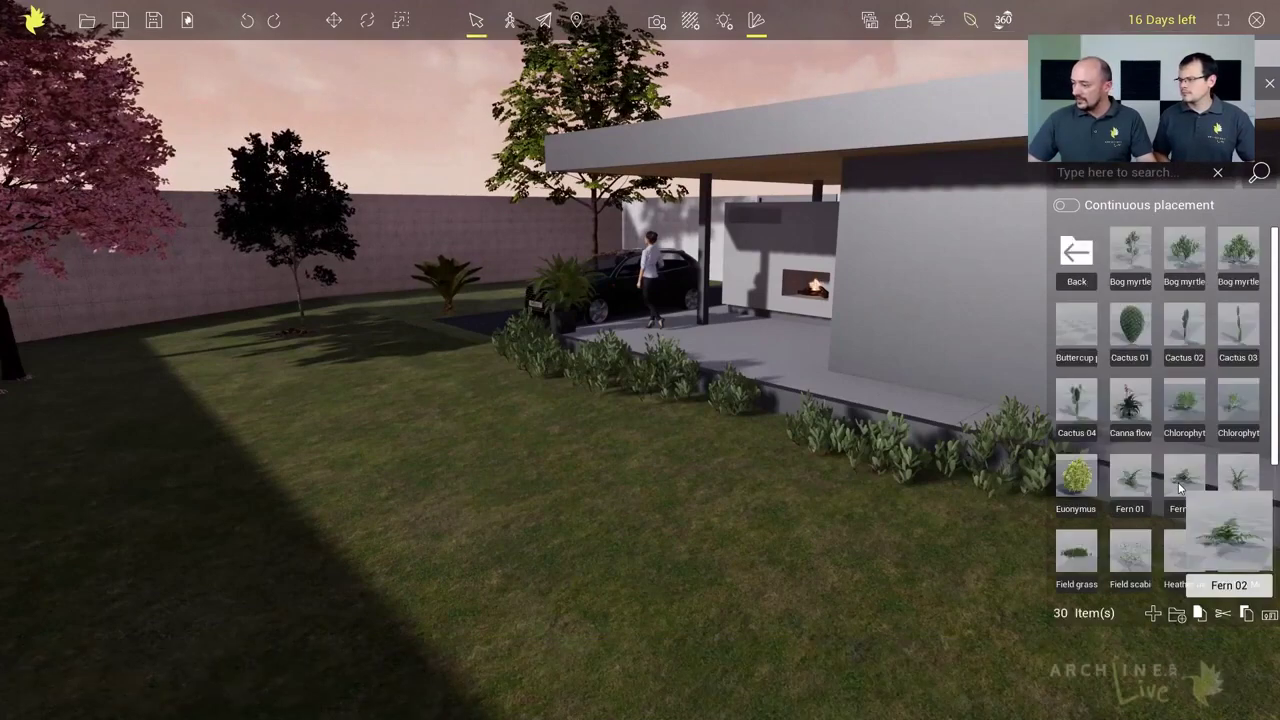
scroll(1180, 486, down, 2)
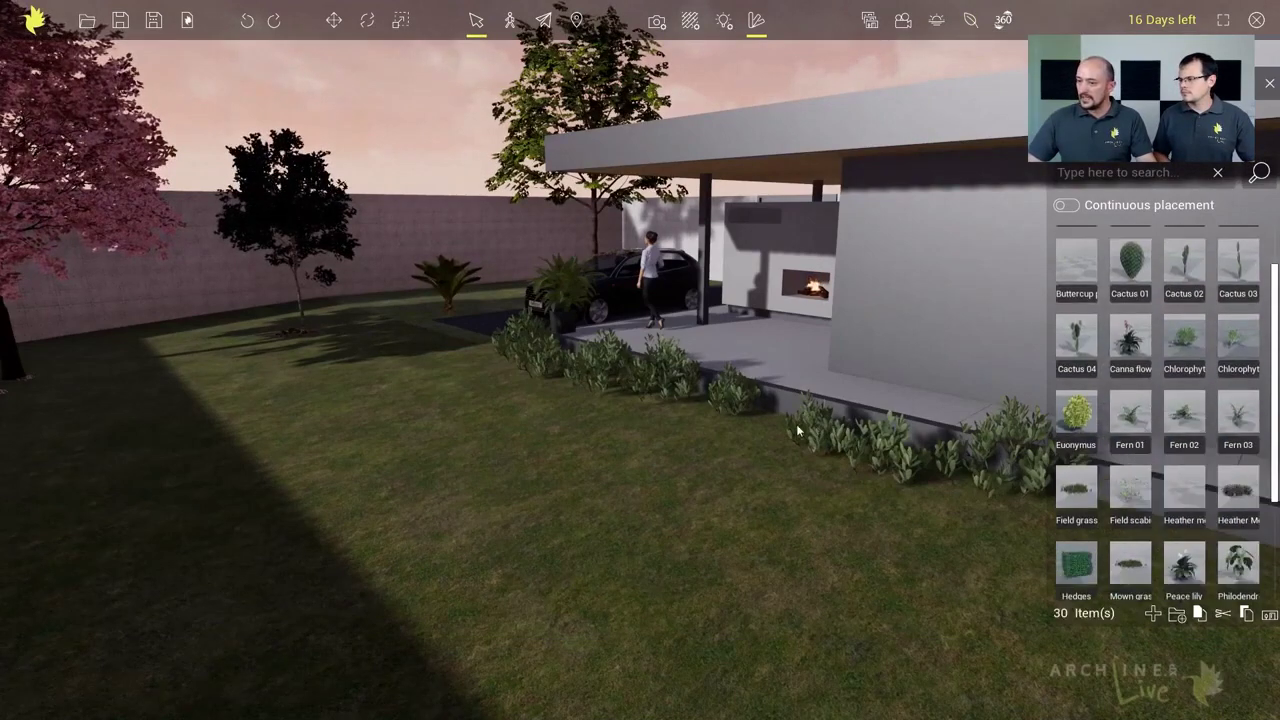
right_drag(797, 431, 733, 422)
drag(1130, 415, 551, 375)
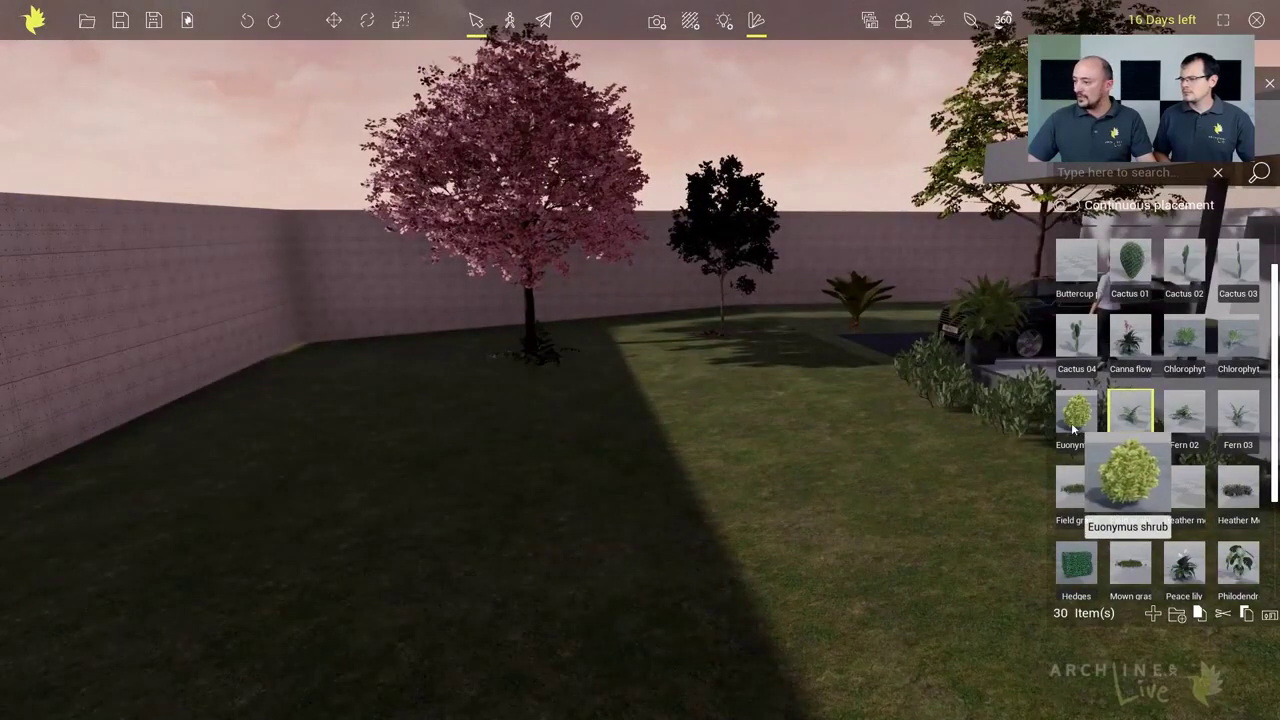
drag(1076, 415, 816, 346)
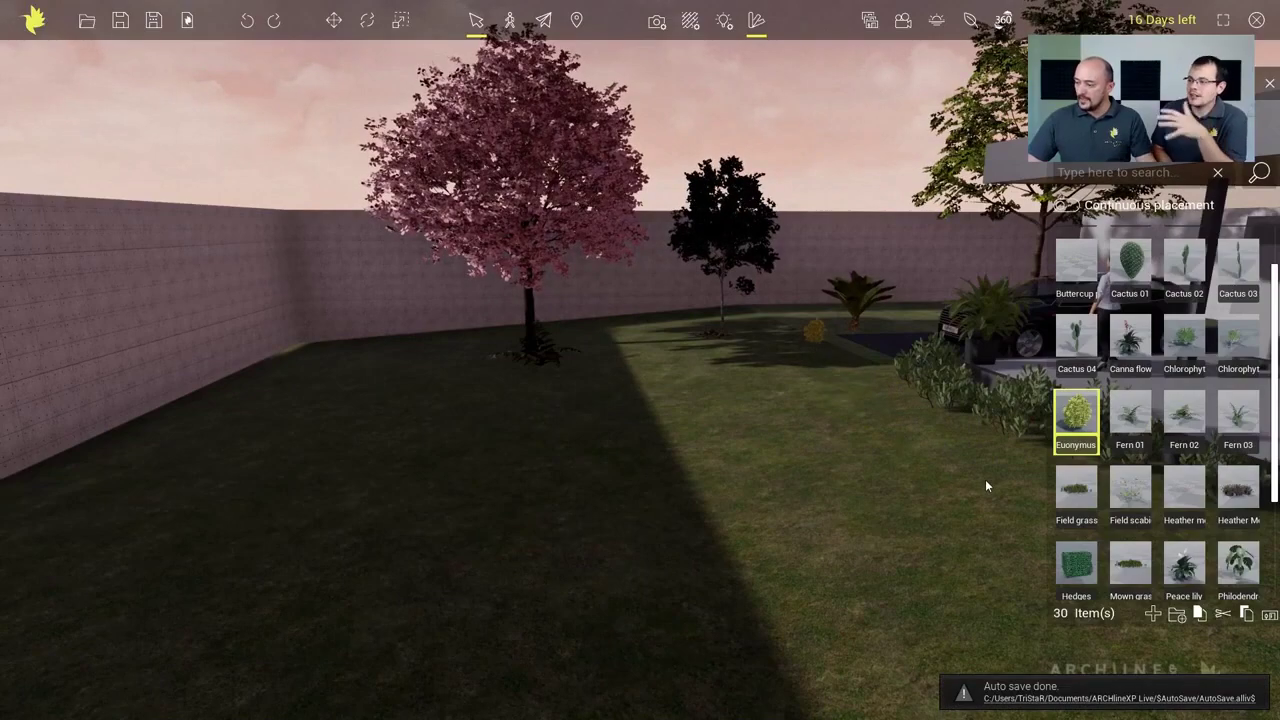
Step: Return to the object categories, view the terrace, pool and garden wall, and look through the imported objects
right_drag(986, 481, 870, 455)
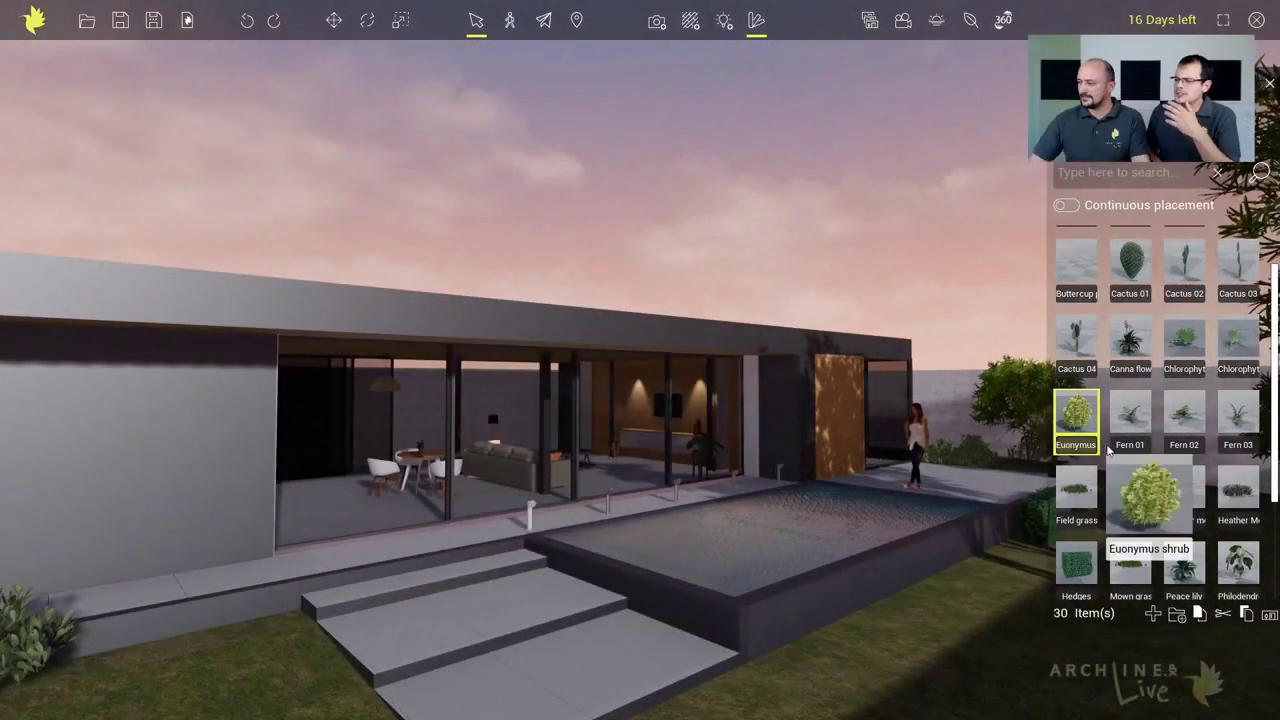
scroll(1150, 525, up, 1)
click(1076, 255)
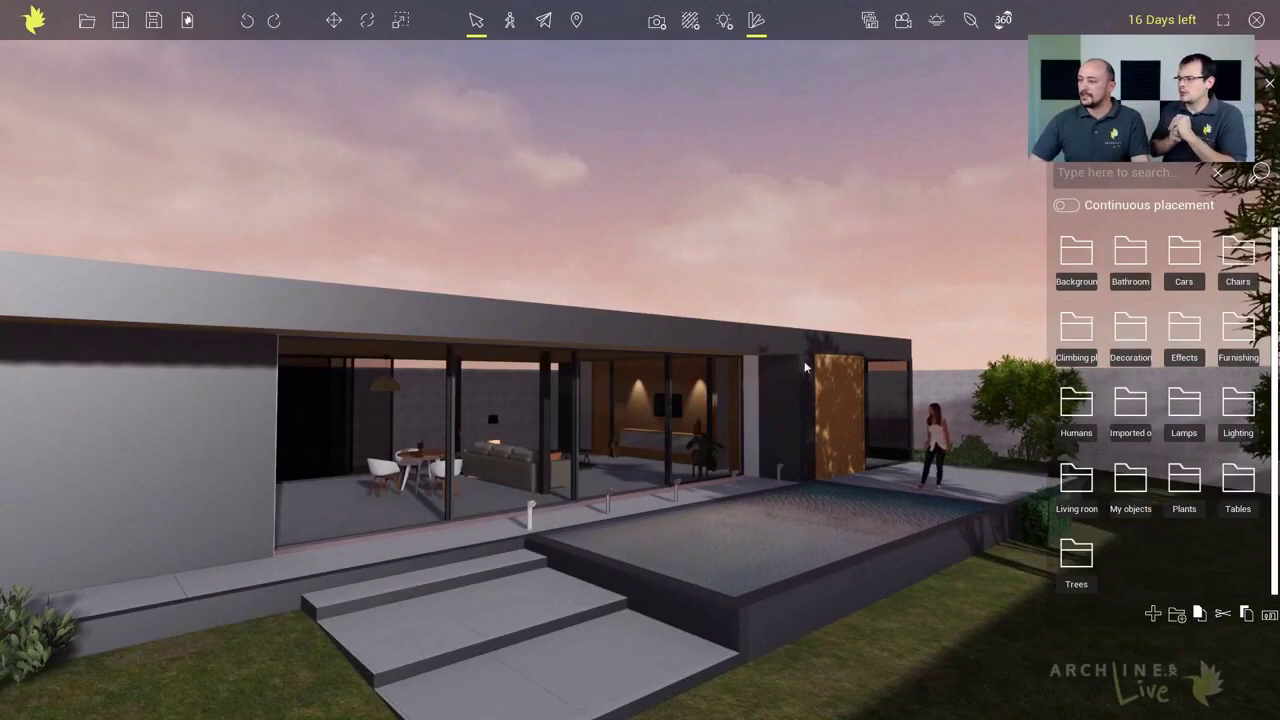
middle_drag(806, 367, 870, 330)
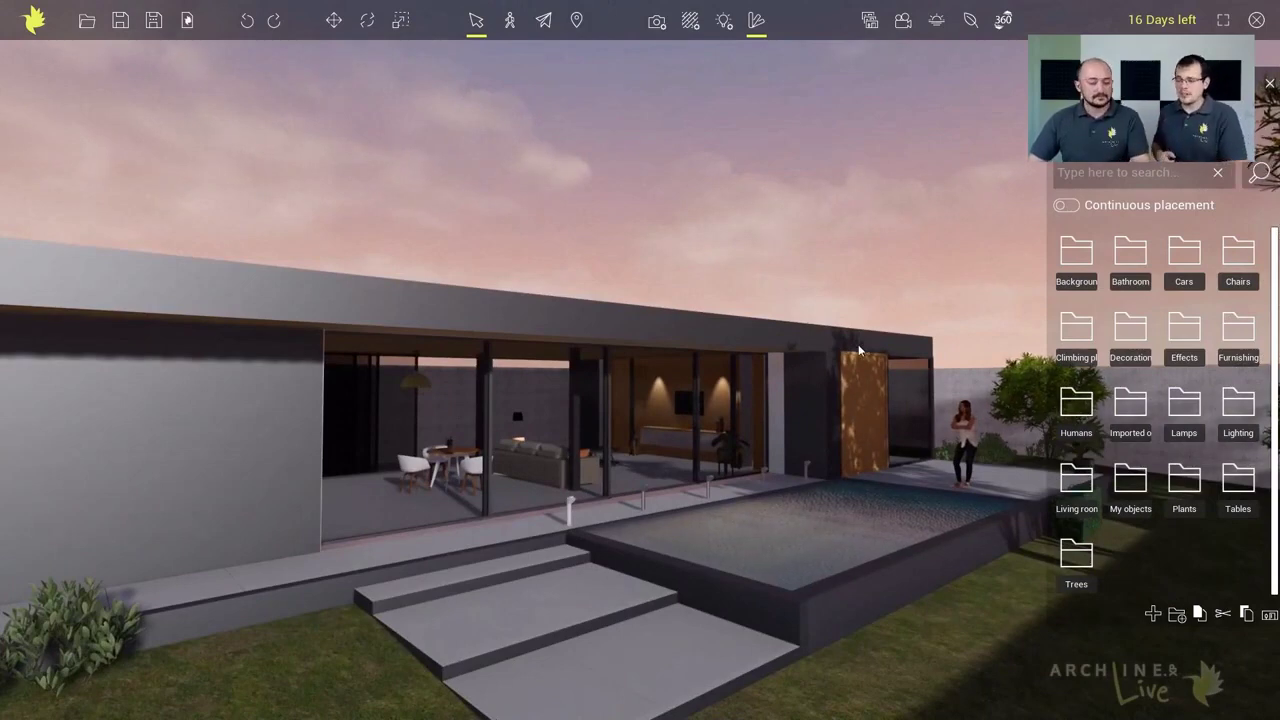
middle_drag(836, 465, 923, 418)
right_drag(693, 464, 760, 465)
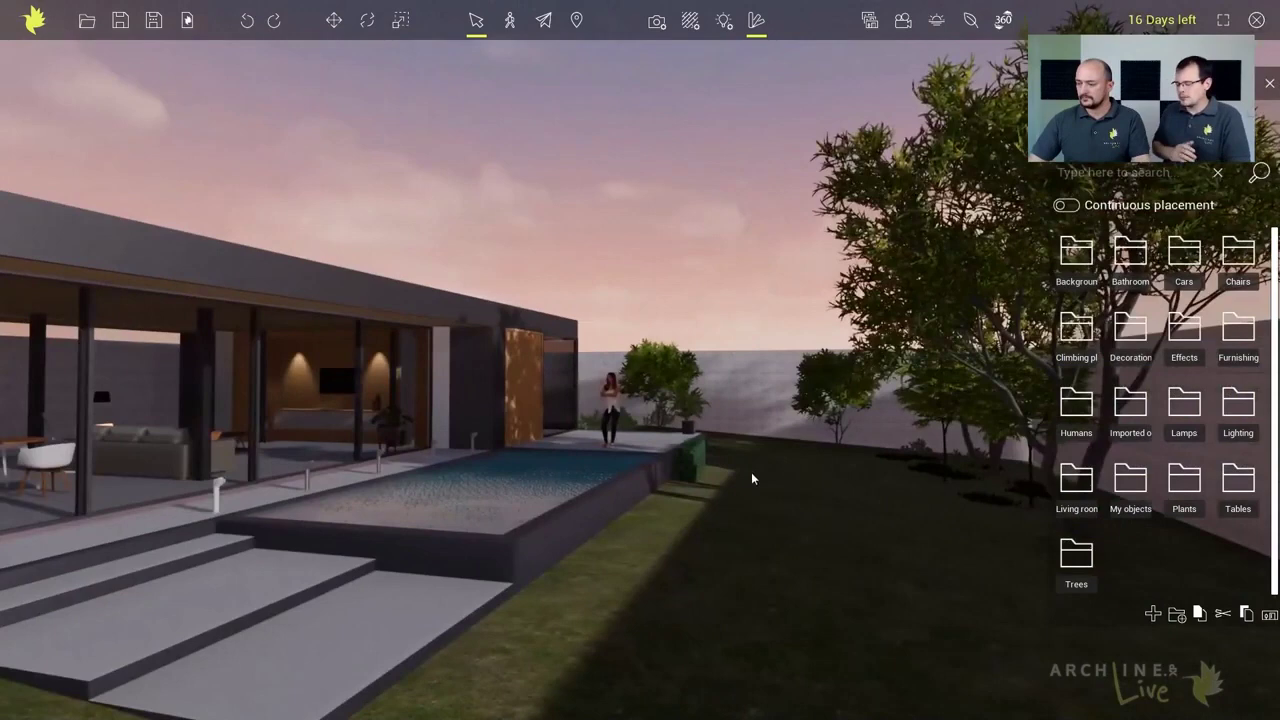
middle_drag(752, 478, 778, 478)
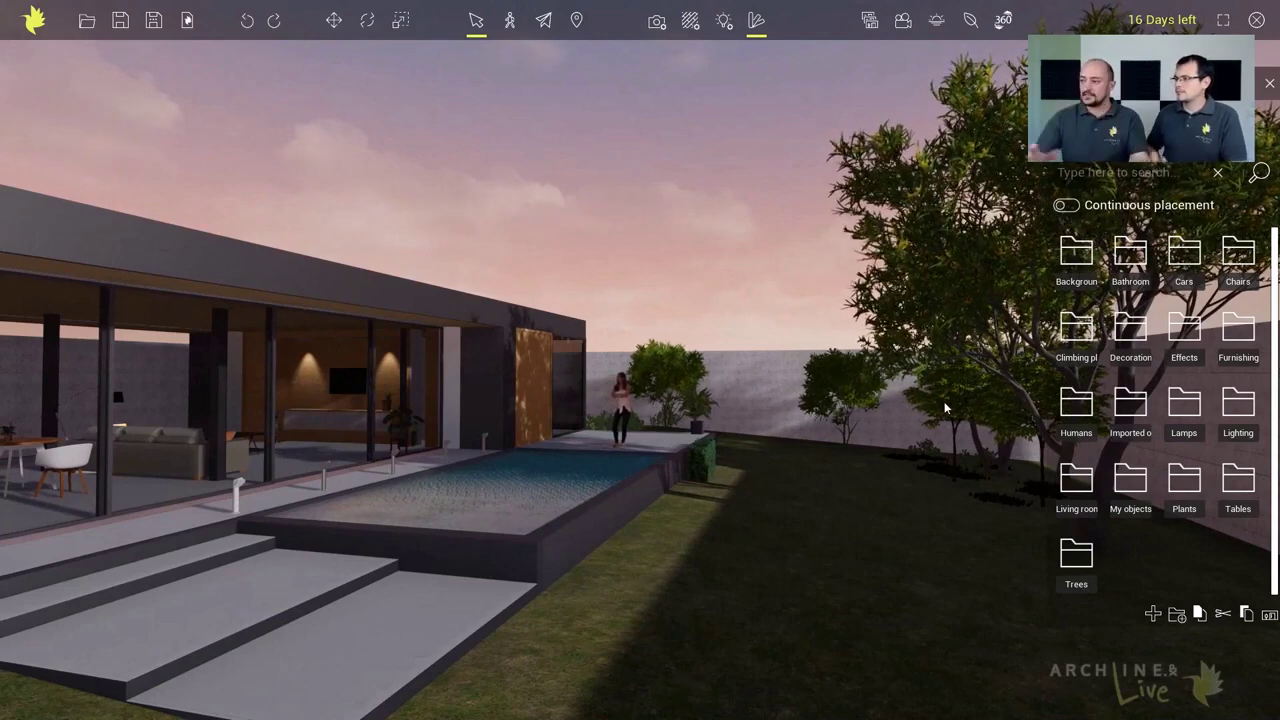
click(1125, 412)
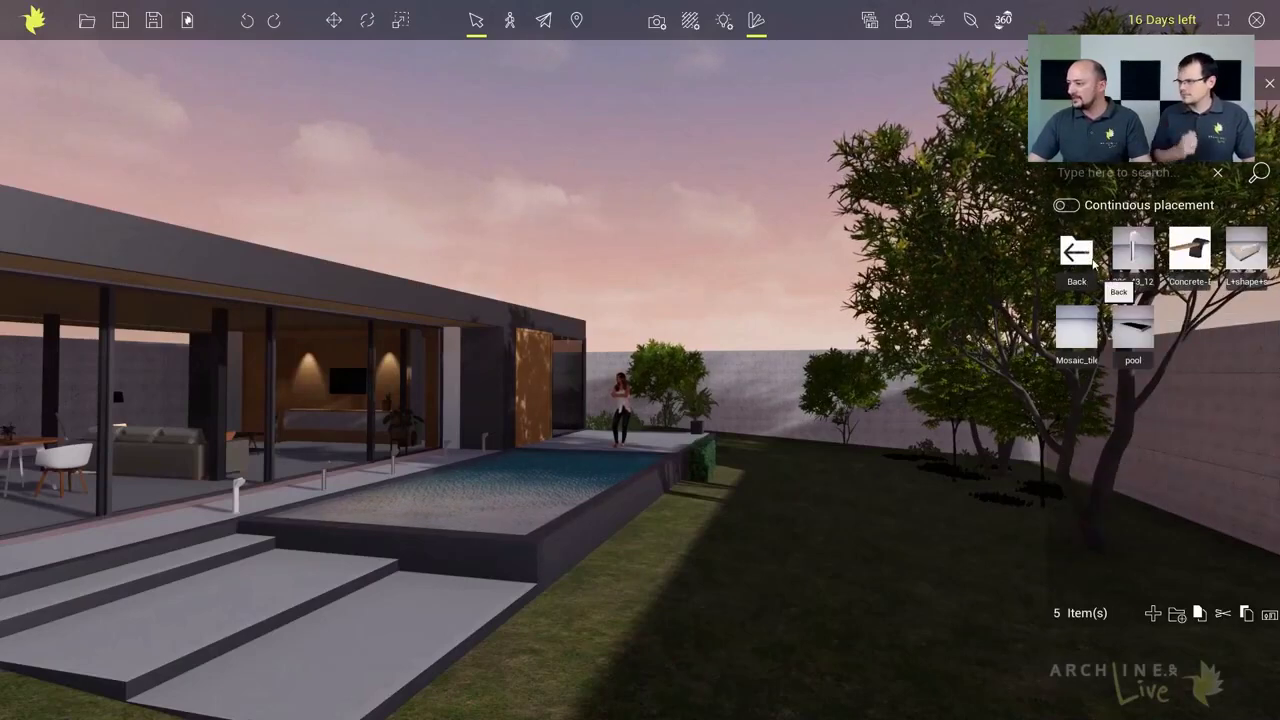
click(1077, 256)
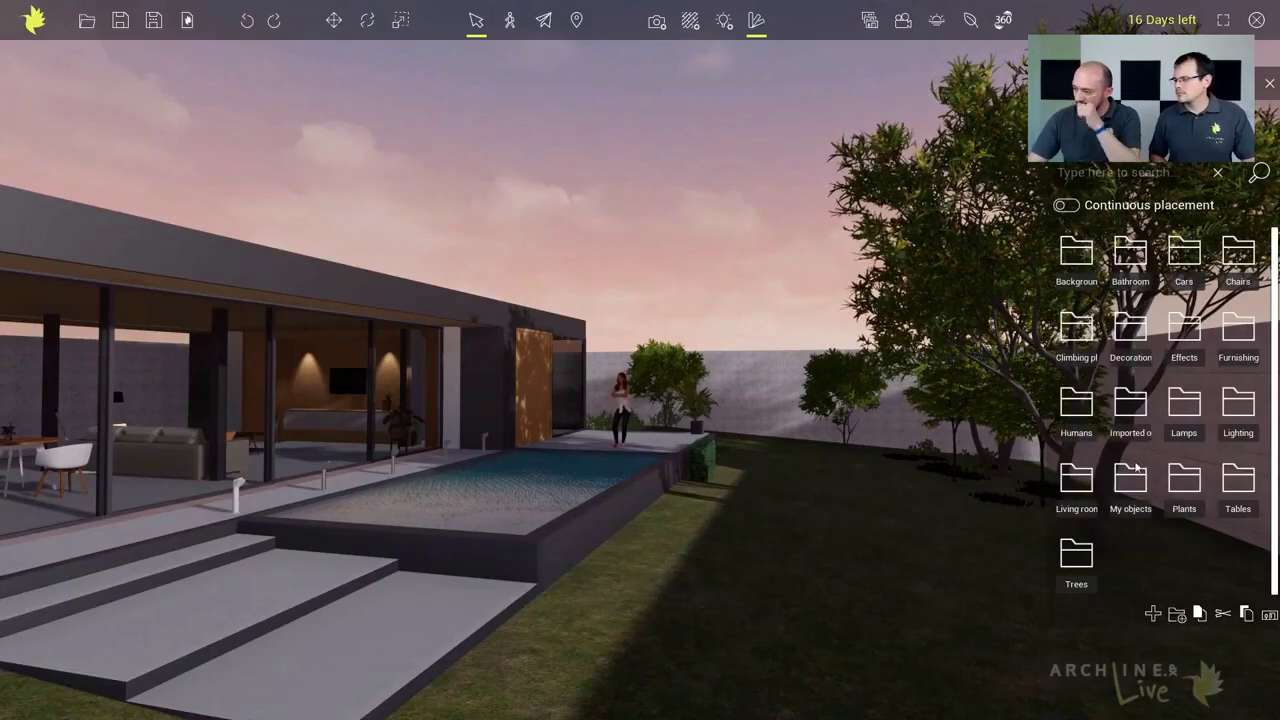
Step: Place the 9MUCO tree backdrop from My objects above the garden's far wall and select it
click(1126, 478)
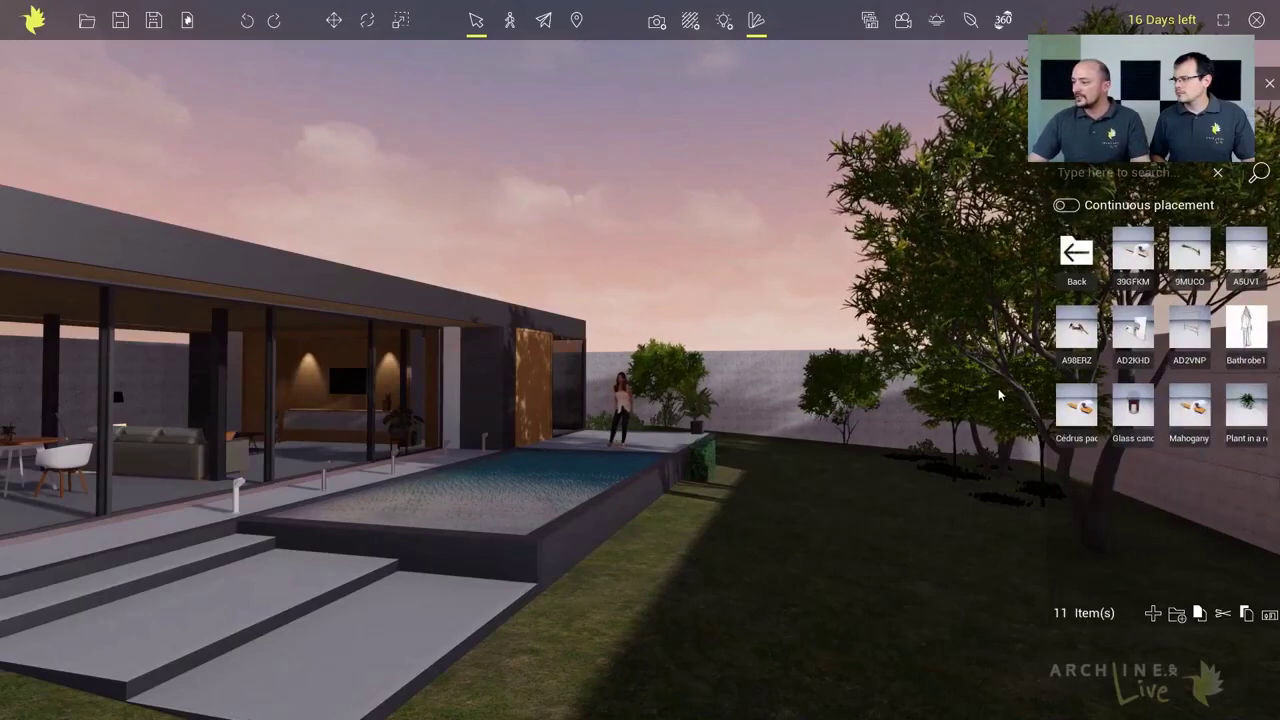
middle_drag(998, 388, 1002, 625)
middle_drag(863, 428, 910, 590)
mouse_move(1180, 248)
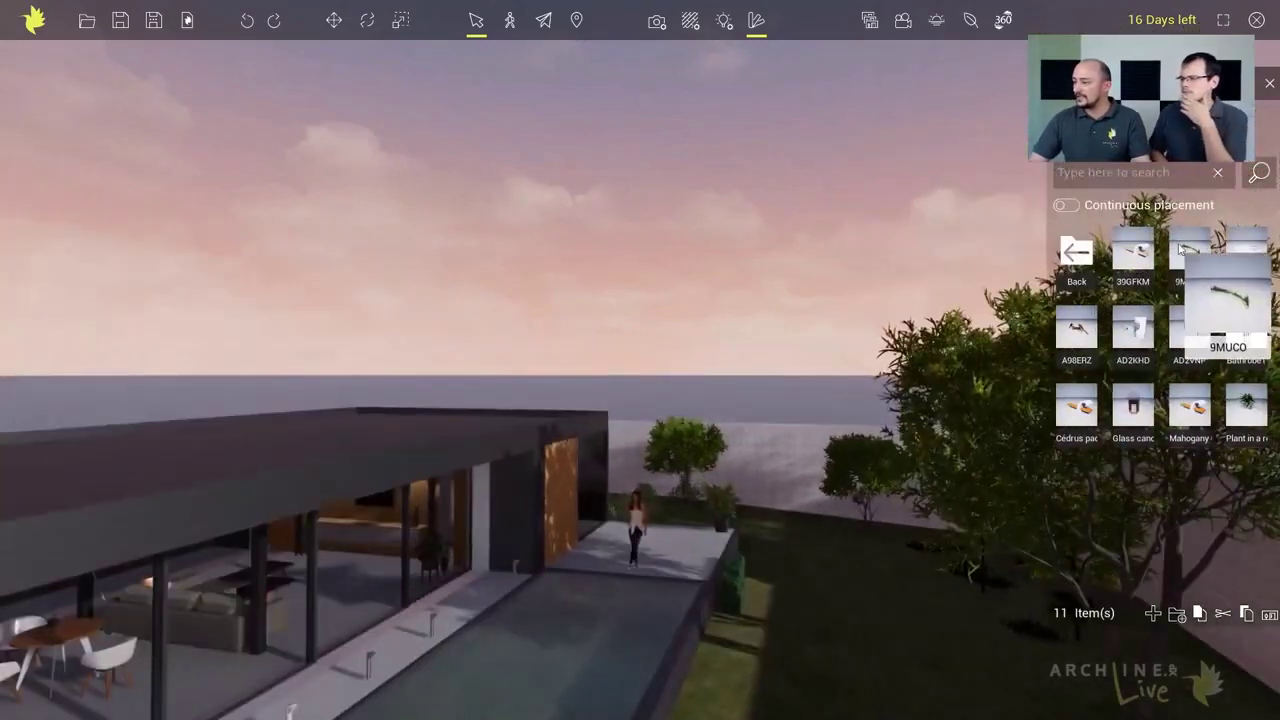
drag(1190, 255, 759, 415)
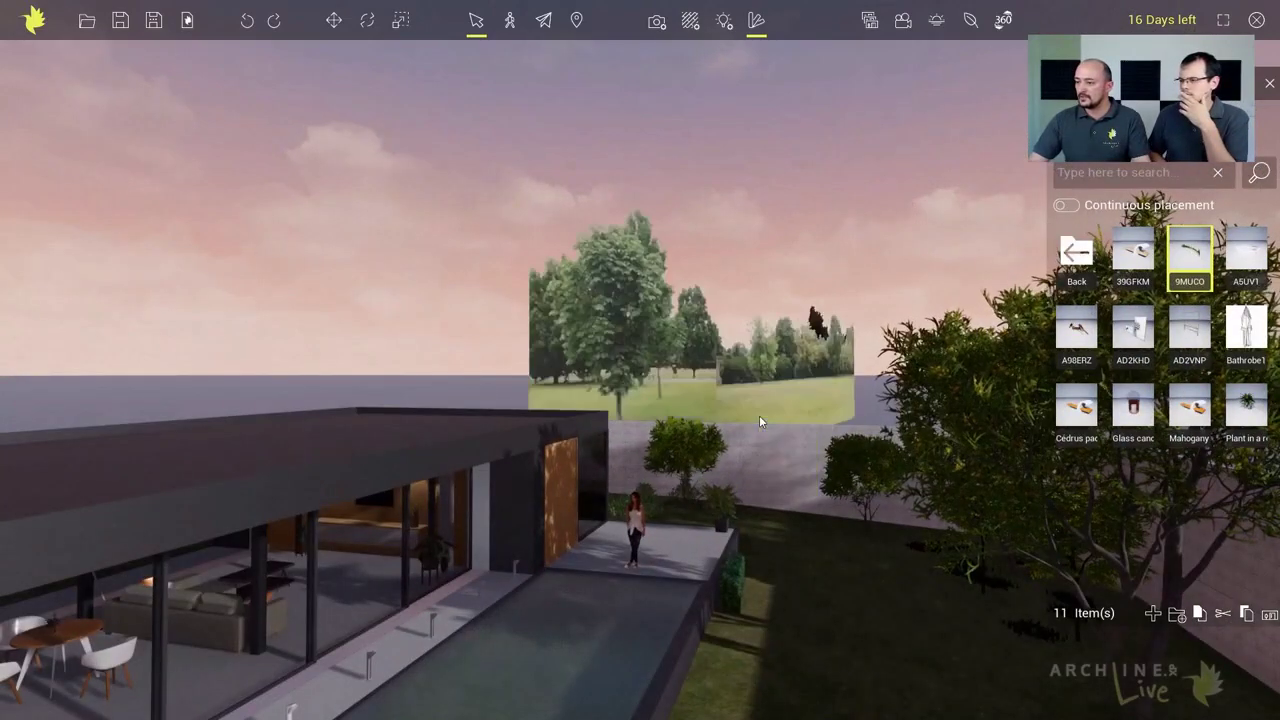
click(739, 402)
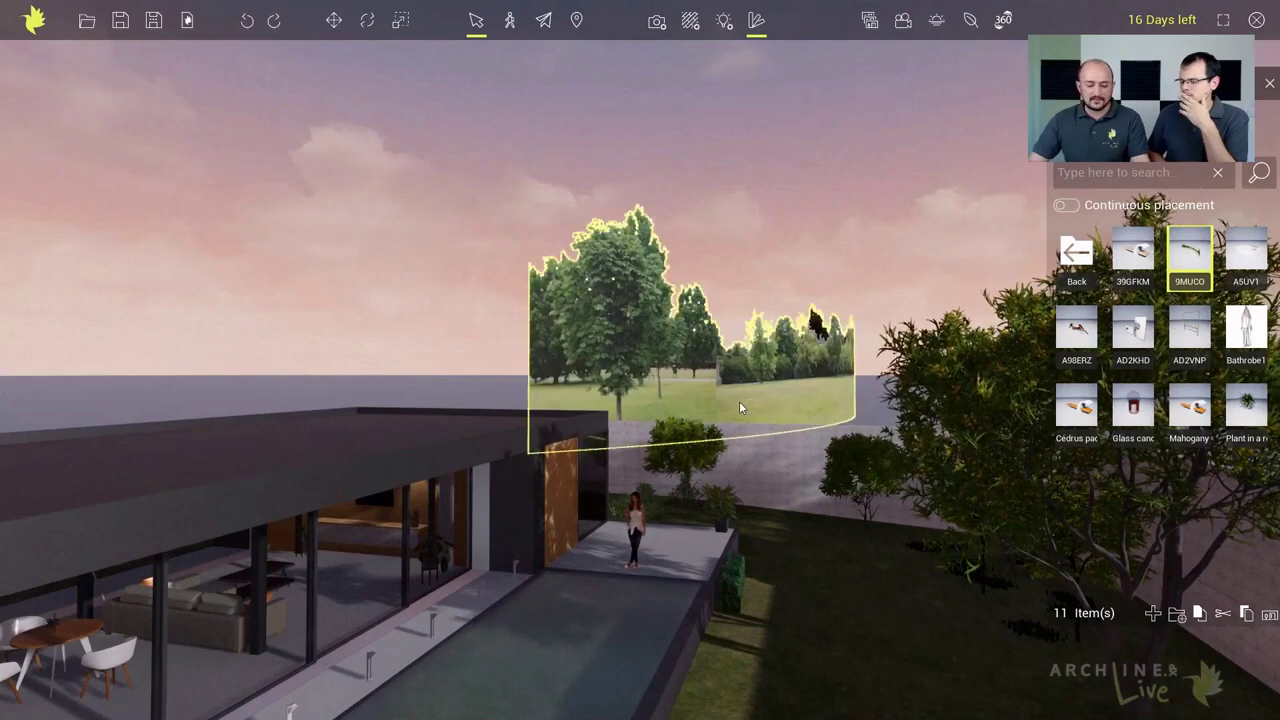
Step: Rotate and move the tree backdrop behind the far garden wall, check it from garden level, and deselect it
key(r)
drag(733, 372, 793, 350)
key(w)
drag(758, 308, 757, 341)
click(770, 528)
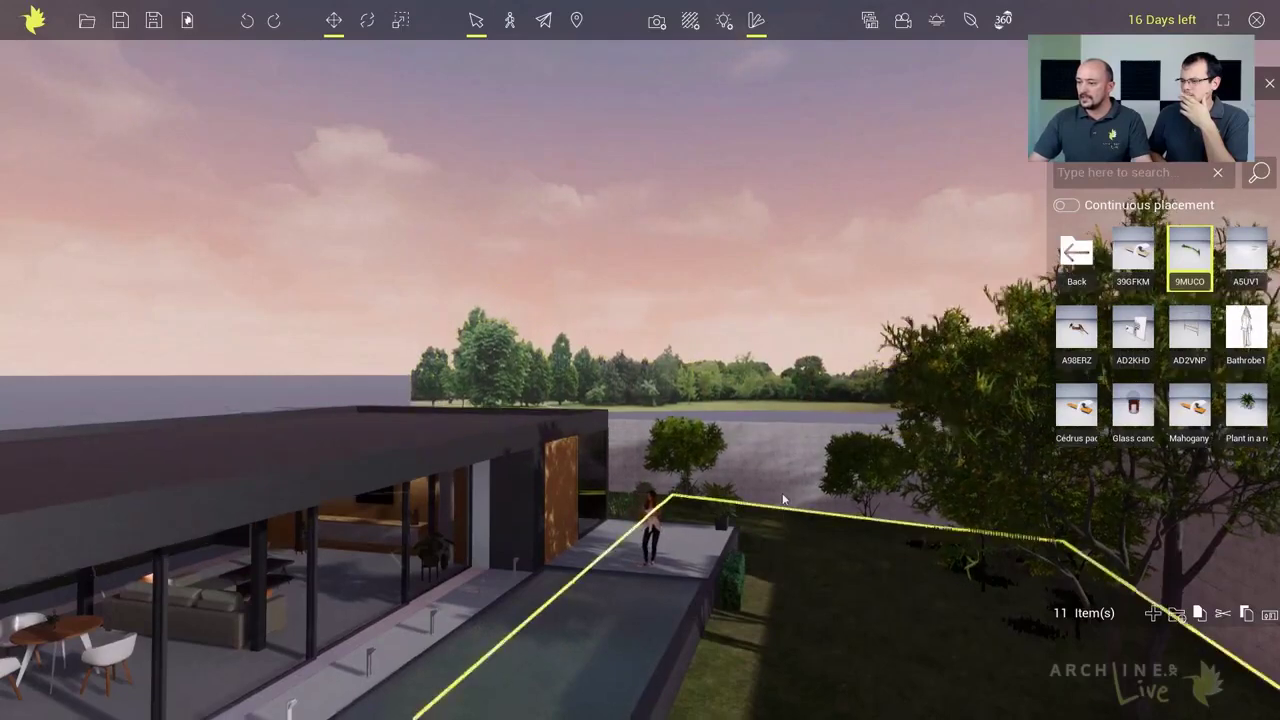
middle_drag(786, 497, 791, 322)
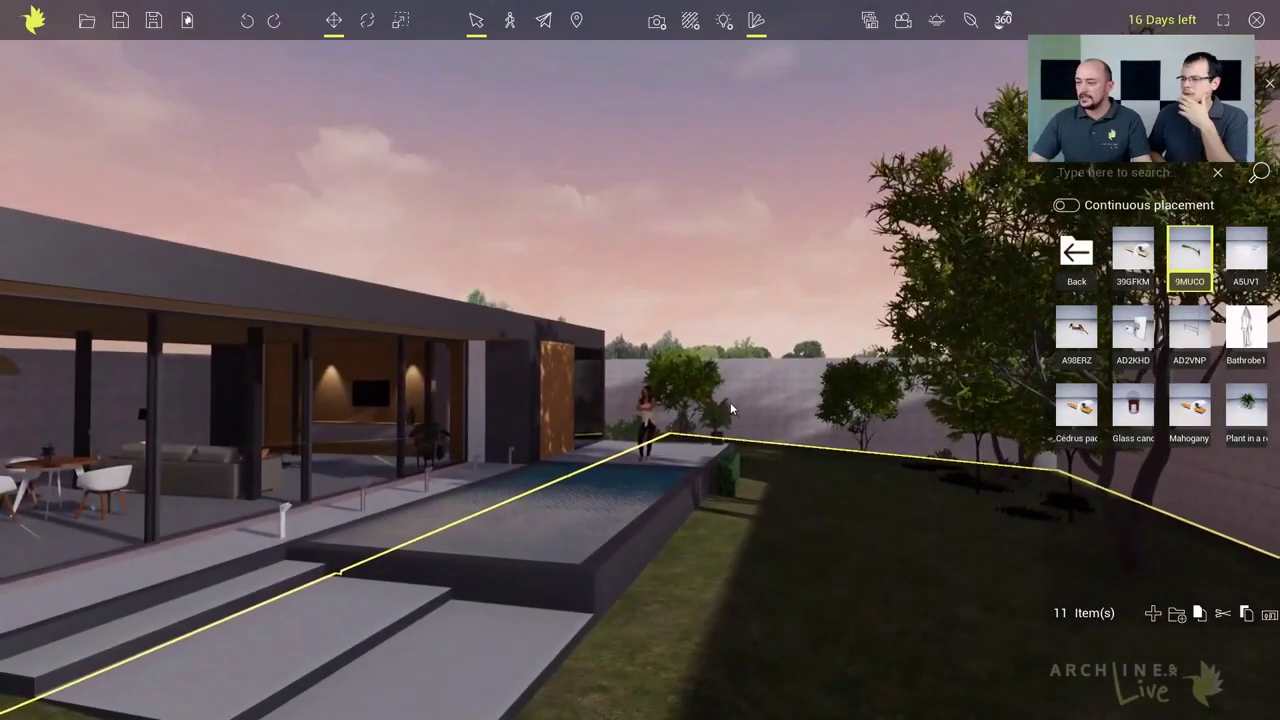
click(732, 402)
key(Escape)
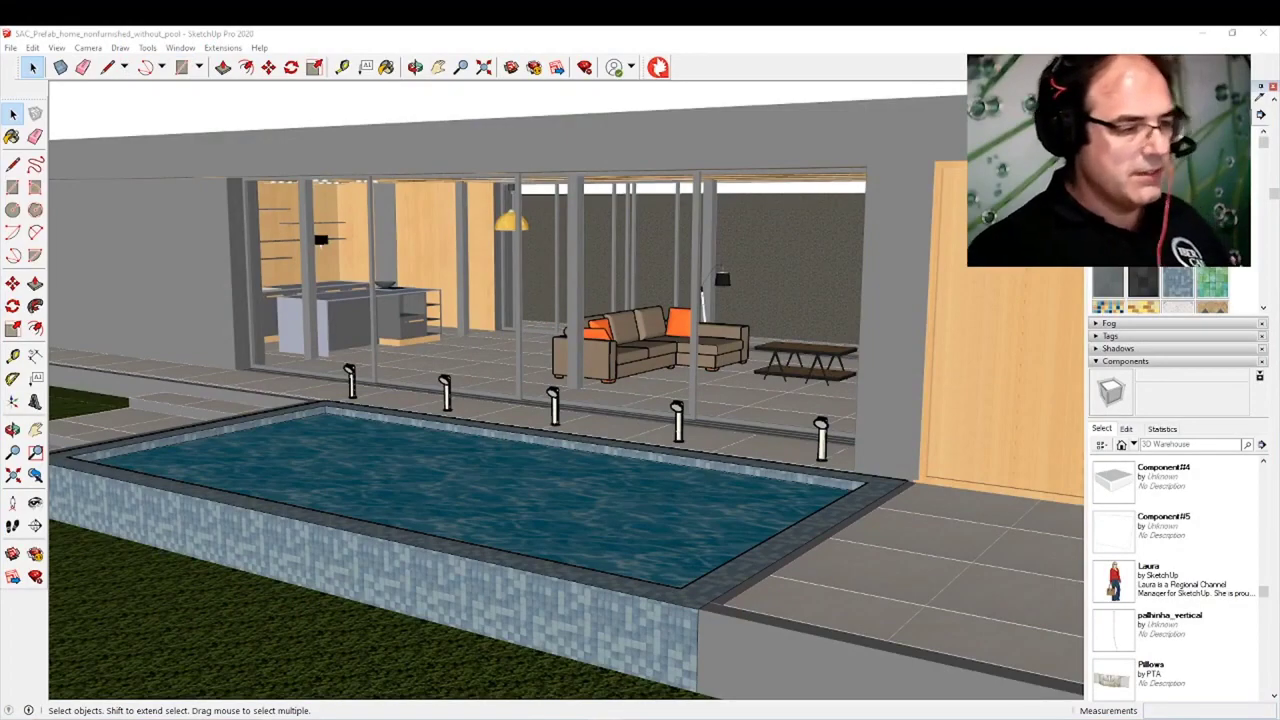
Step: Switch to SketchUp and open SAC_Prefab_home without saving changes to the current model, fixing the model's minor problem
scroll(73, 402, down, 2)
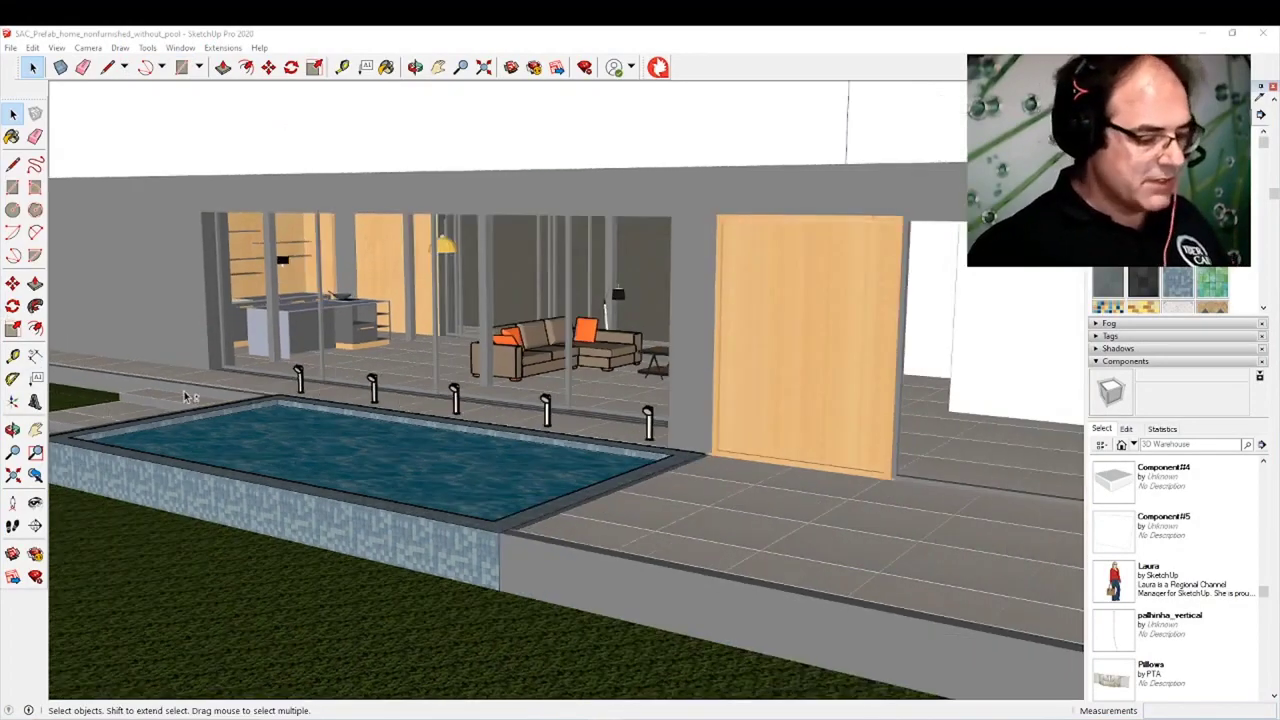
middle_drag(185, 397, 377, 435)
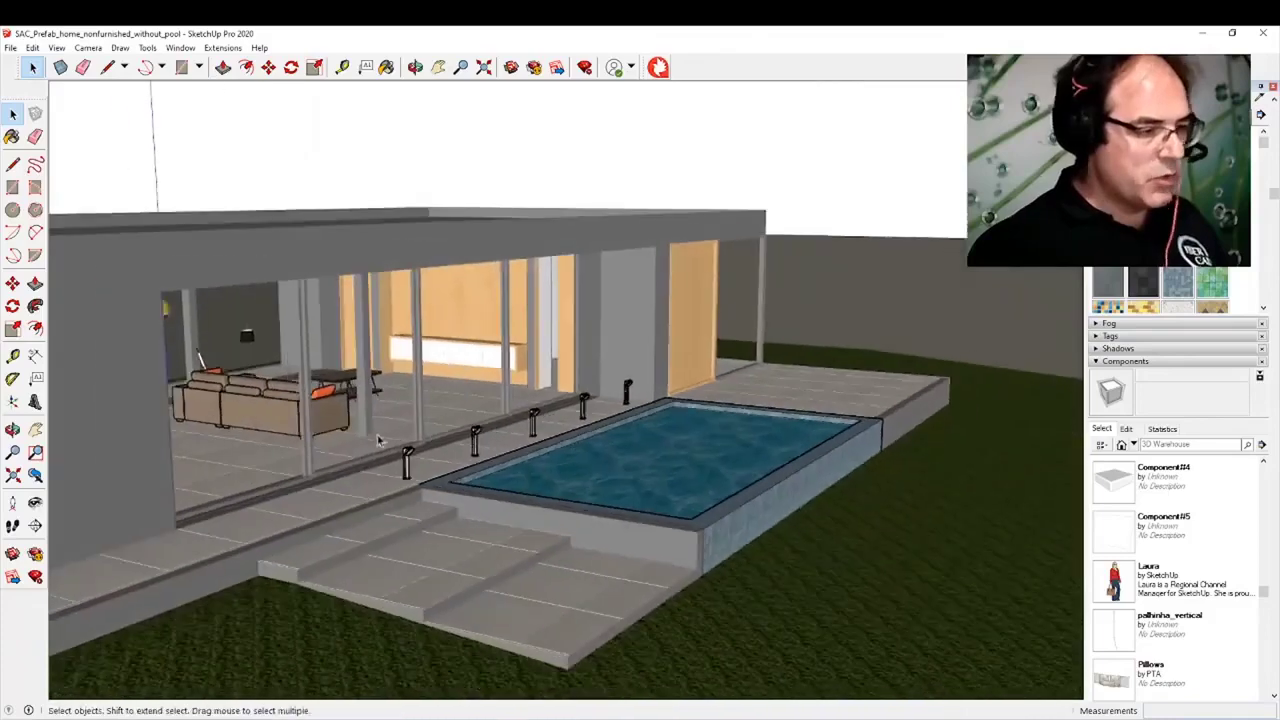
click(10, 48)
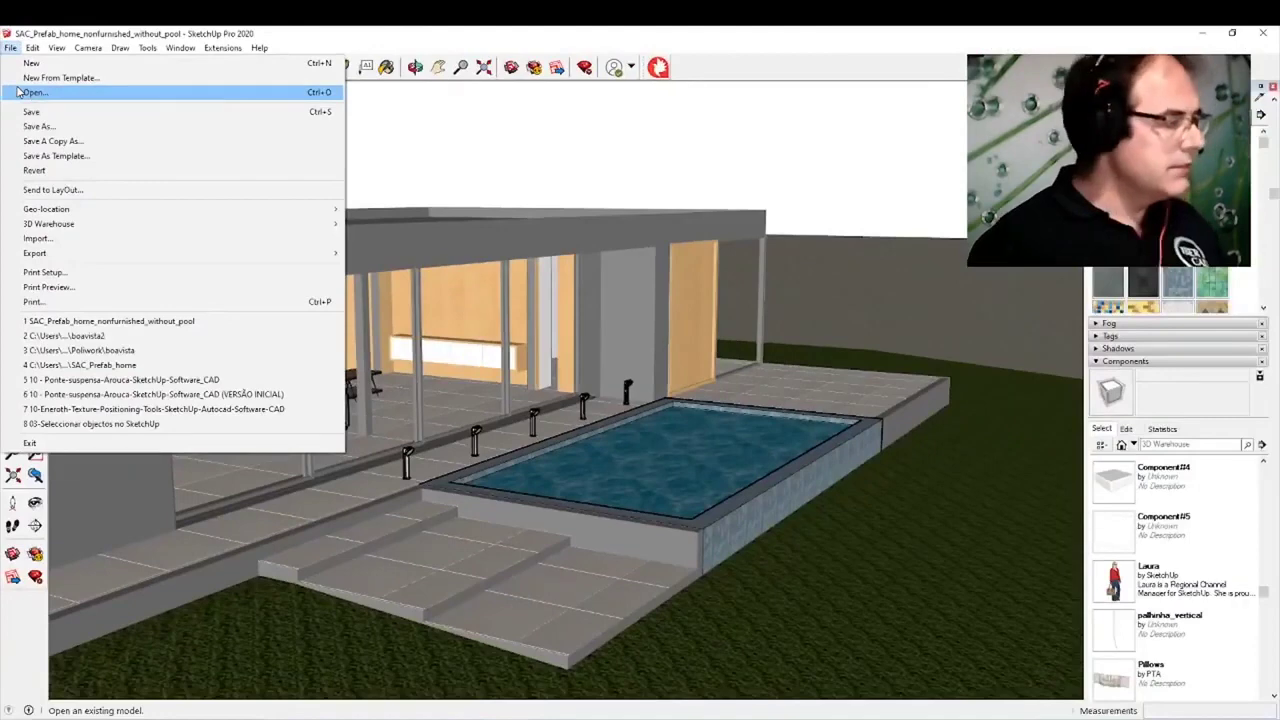
click(33, 92)
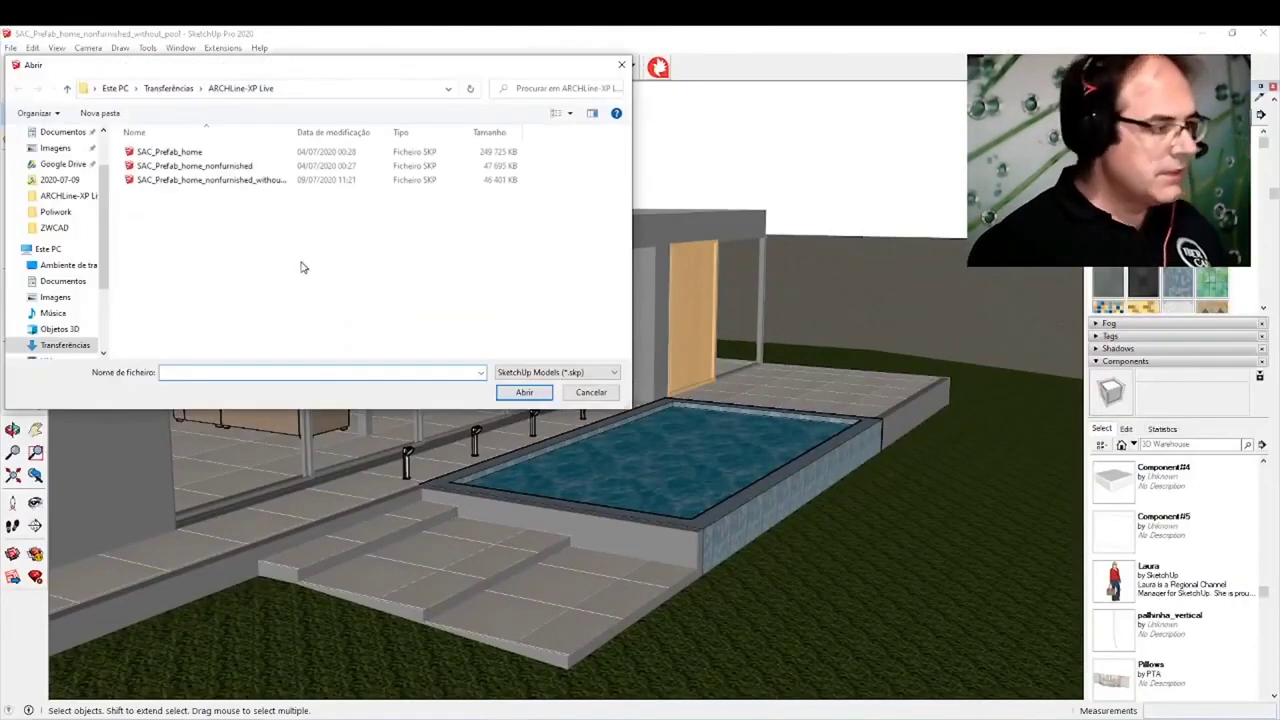
click(167, 152)
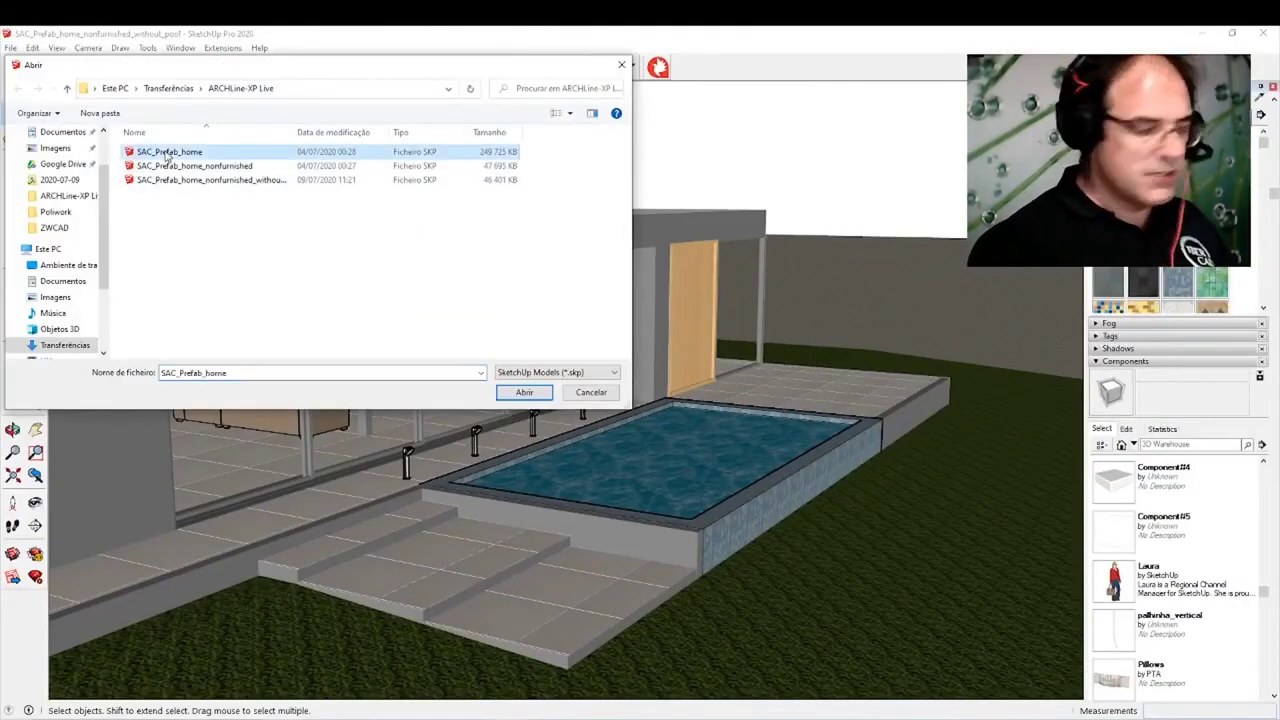
click(524, 393)
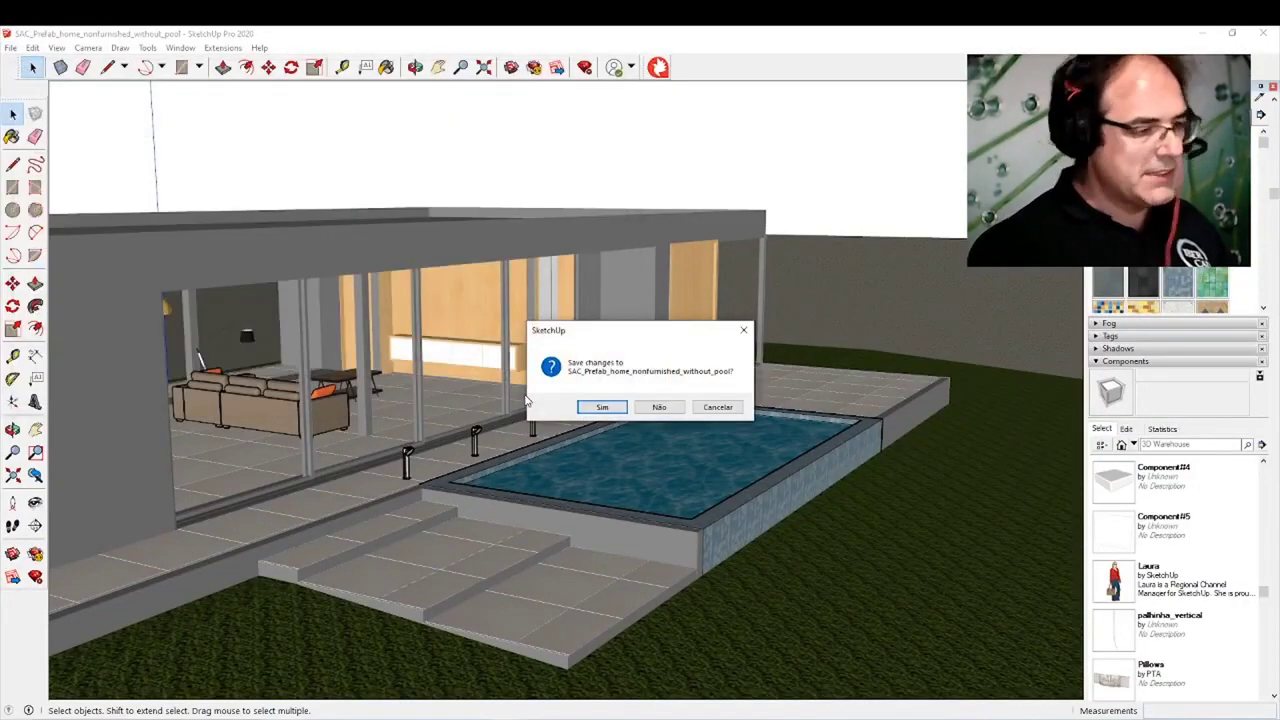
click(660, 408)
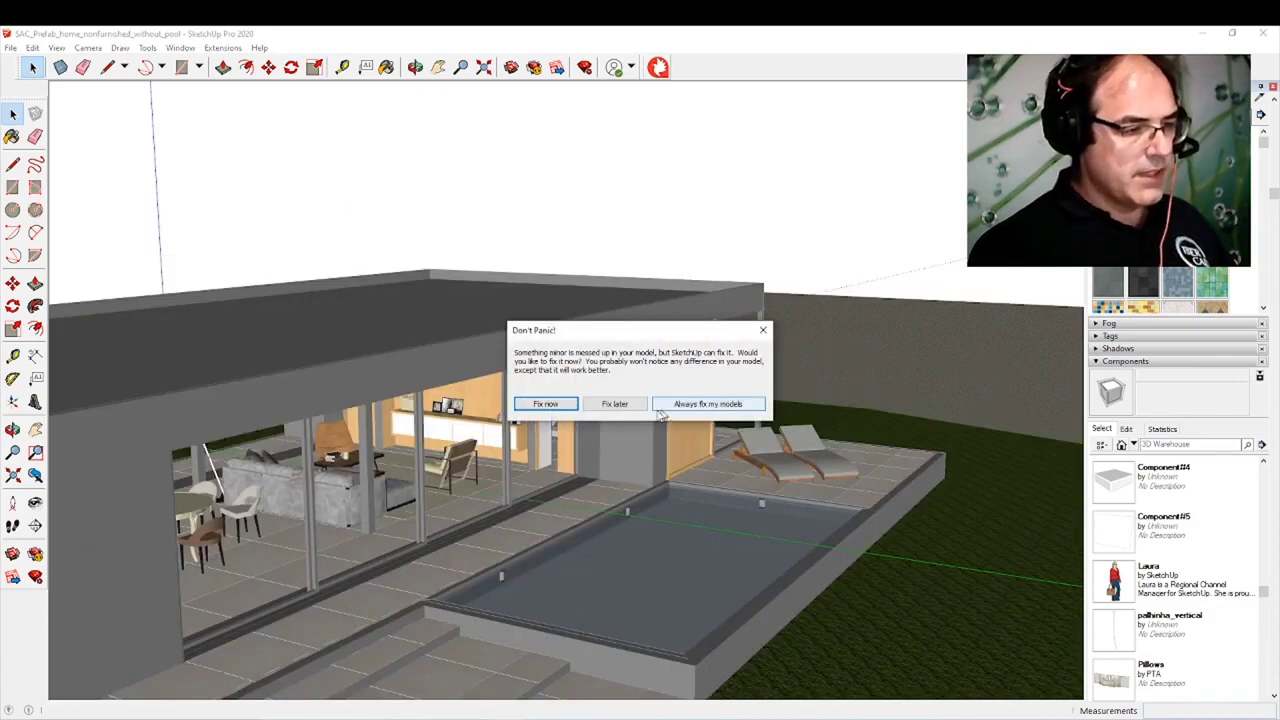
click(545, 404)
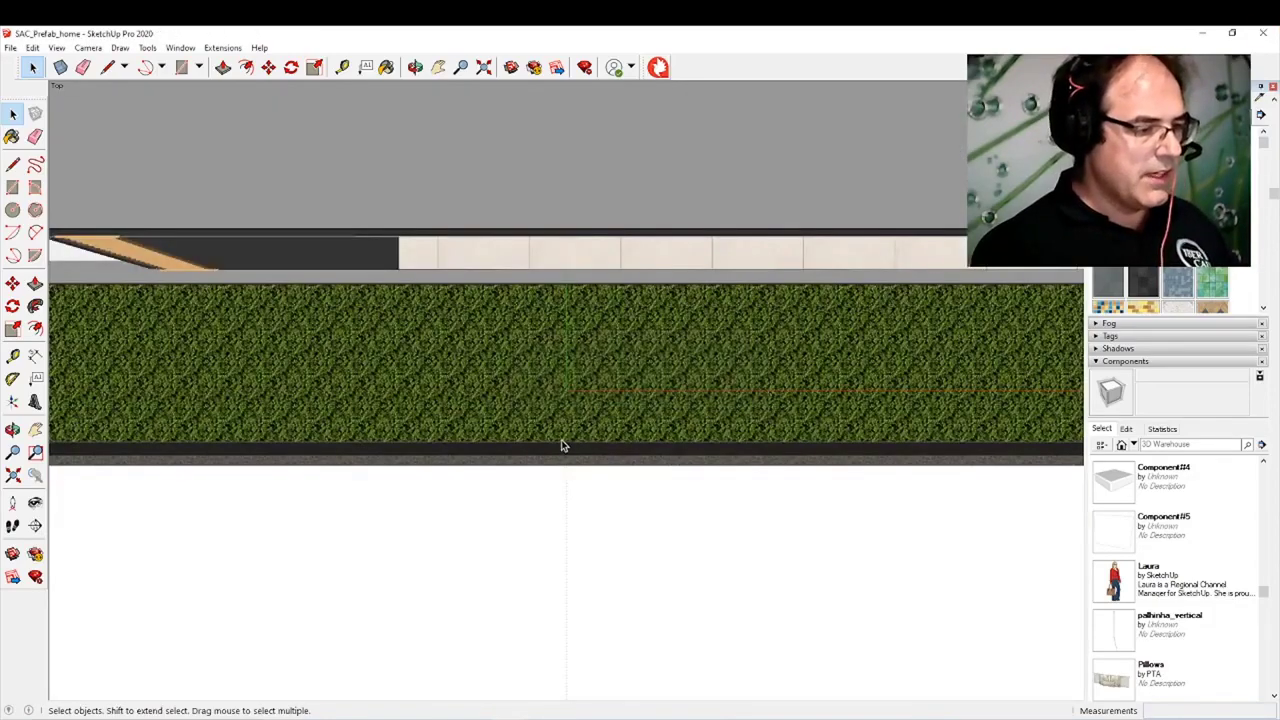
Step: Examine the covered terrace's fireplace and outdoor seating, and the furnished interior from the pool side
middle_drag(563, 443, 596, 474)
scroll(570, 418, up, 3)
scroll(540, 342, up, 3)
middle_drag(596, 474, 678, 384)
scroll(695, 418, up, 5)
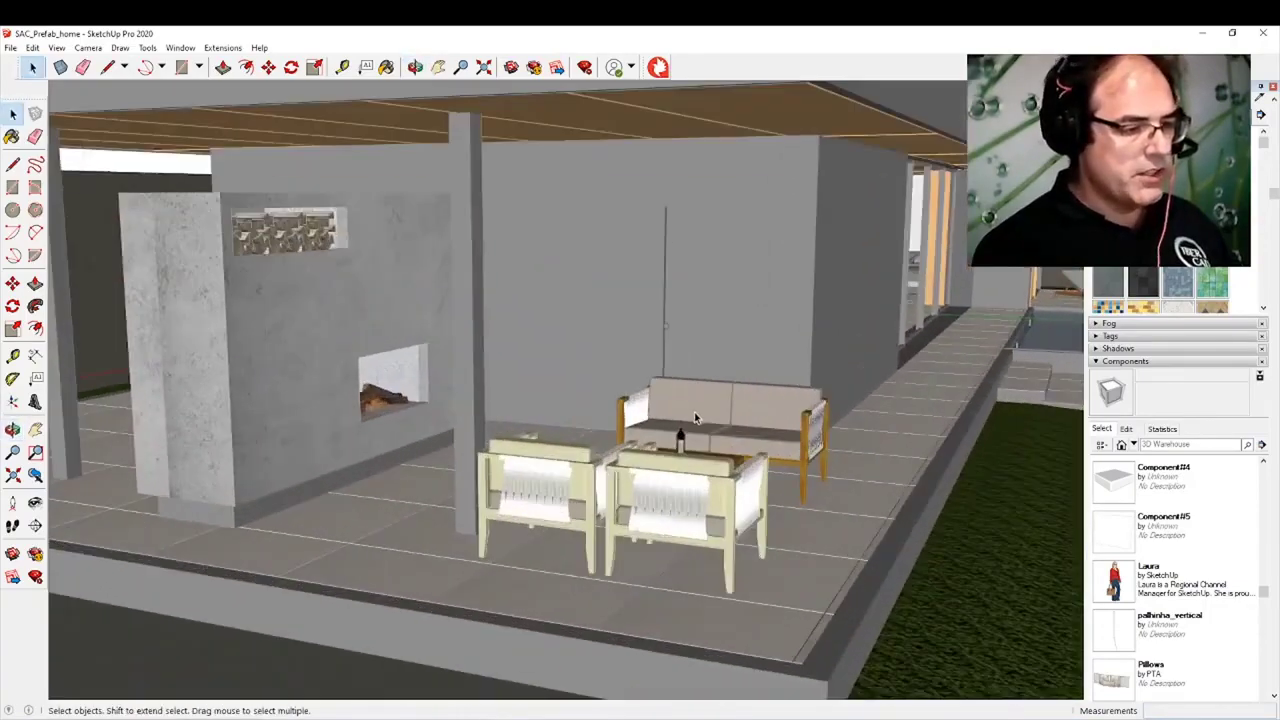
scroll(695, 418, down, 5)
middle_drag(693, 434, 540, 448)
shift+middle_drag(943, 480, 566, 494)
shift+middle_drag(963, 510, 426, 480)
mouse_move(580, 466)
middle_down()
mouse_move(484, 443)
mouse_move(586, 468)
middle_up()
scroll(702, 427, up, 4)
scroll(702, 425, down, 3)
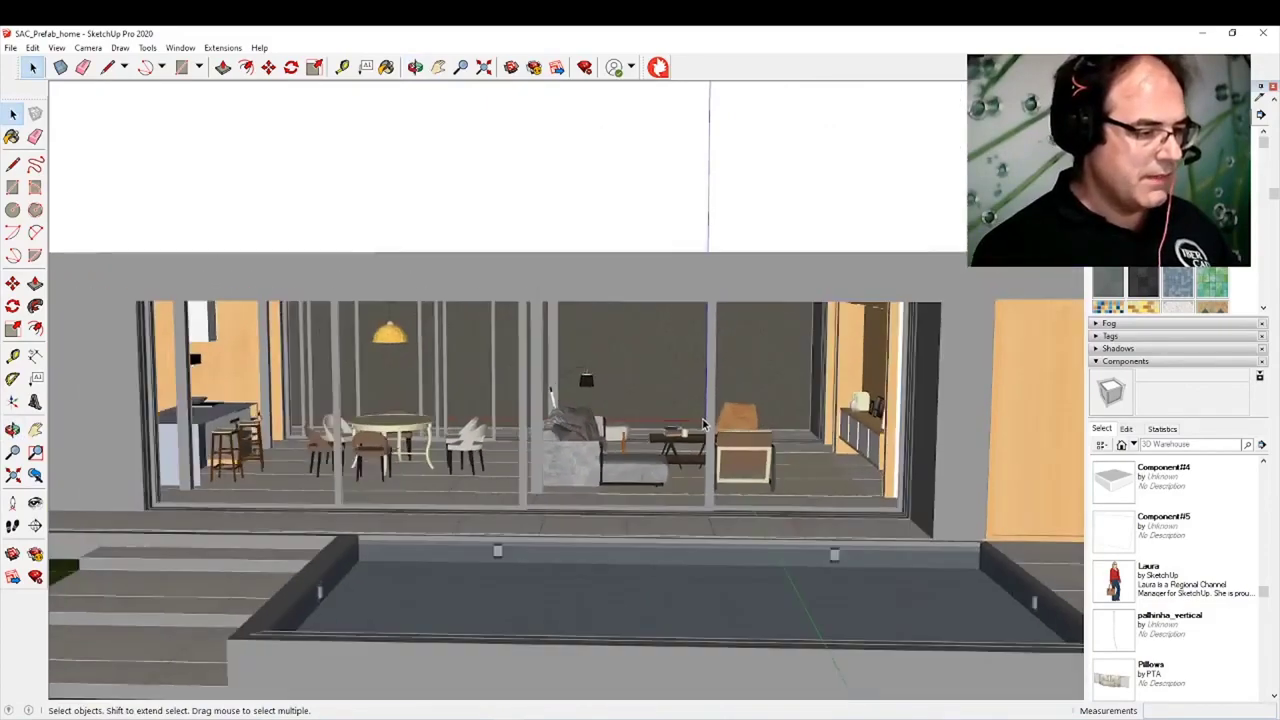
Step: Examine the living room around the coffee table and look around toward the dining table and kitchen
scroll(703, 425, up, 6)
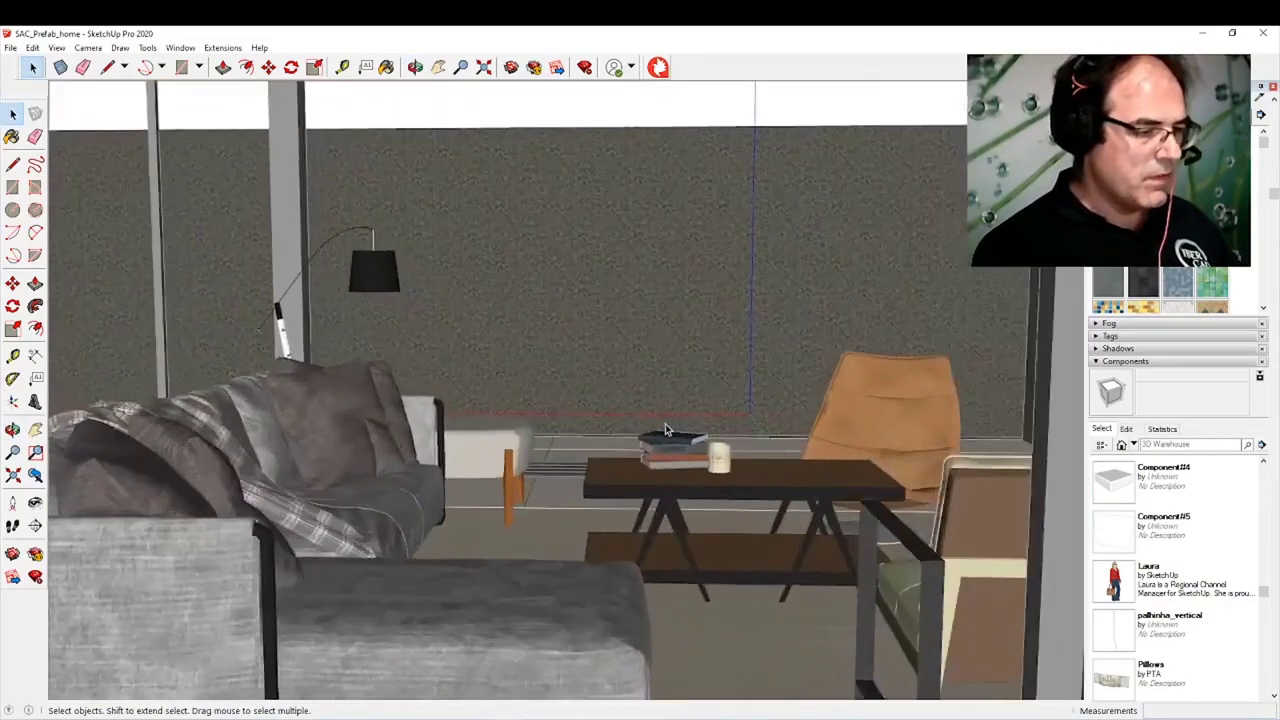
scroll(665, 428, up, 2)
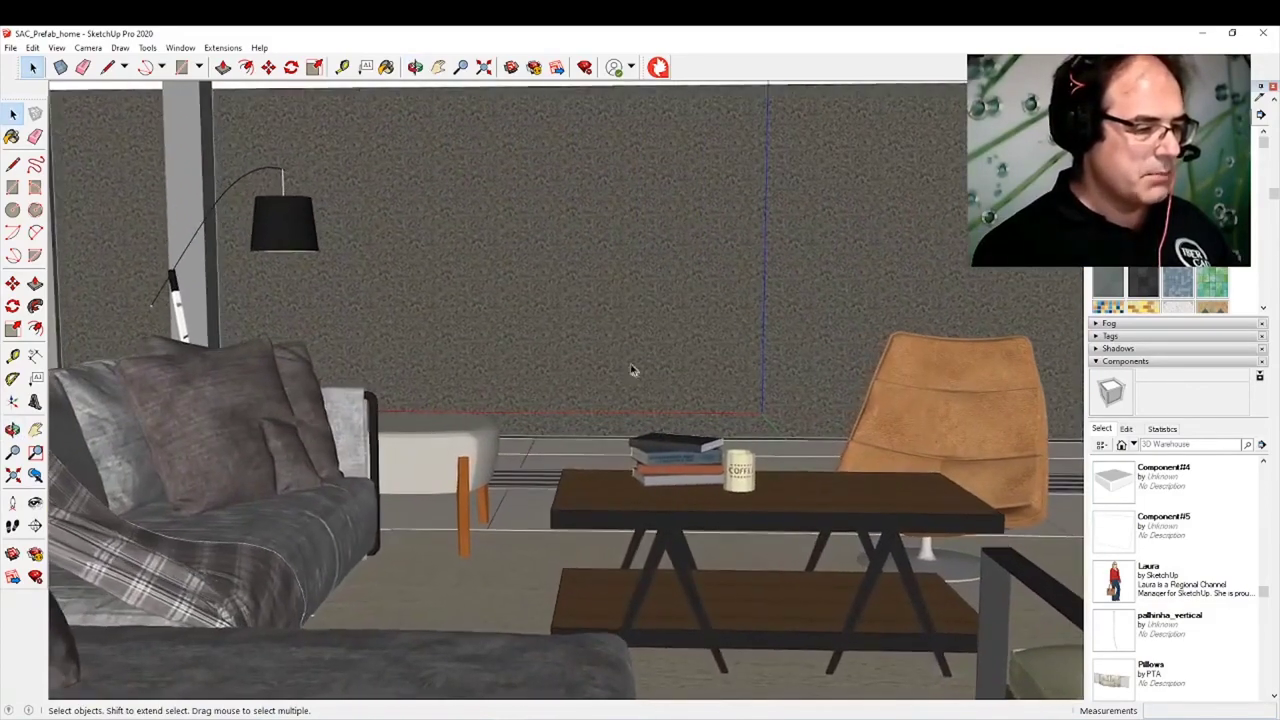
scroll(584, 238, up, 3)
scroll(580, 250, down, 2)
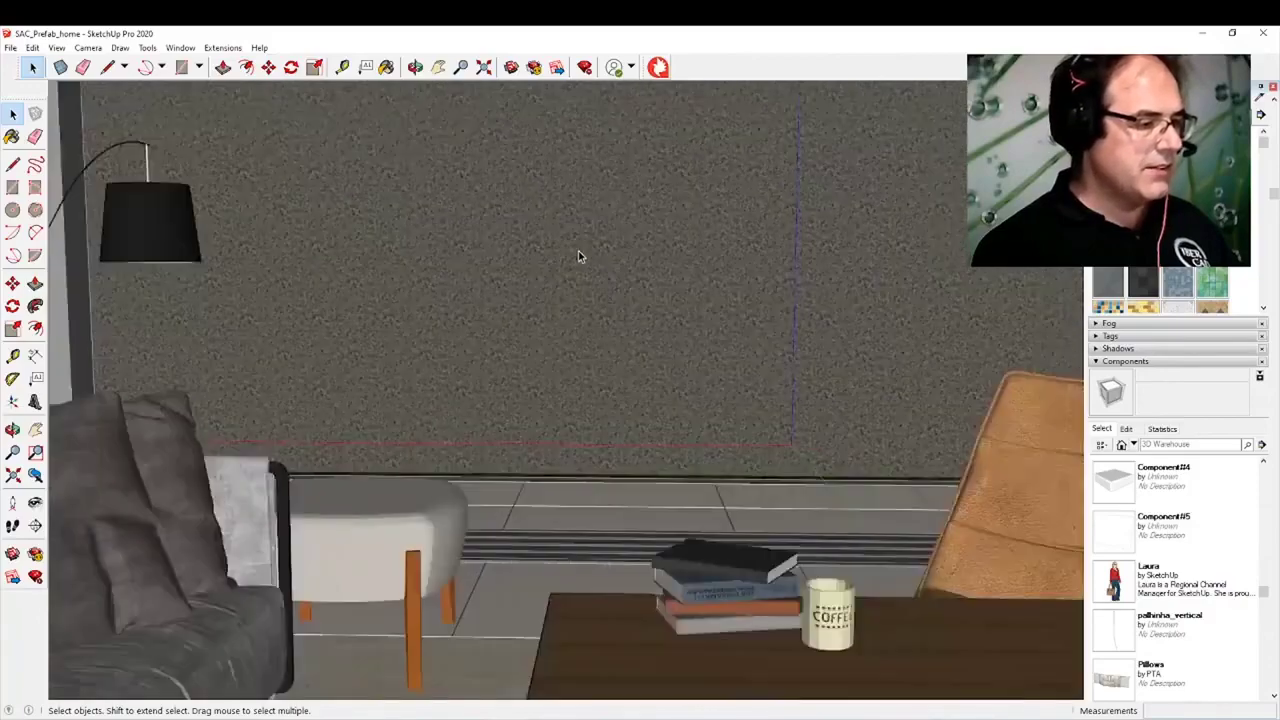
mouse_move(570, 262)
middle_down()
mouse_move(540, 269)
mouse_move(568, 275)
middle_up()
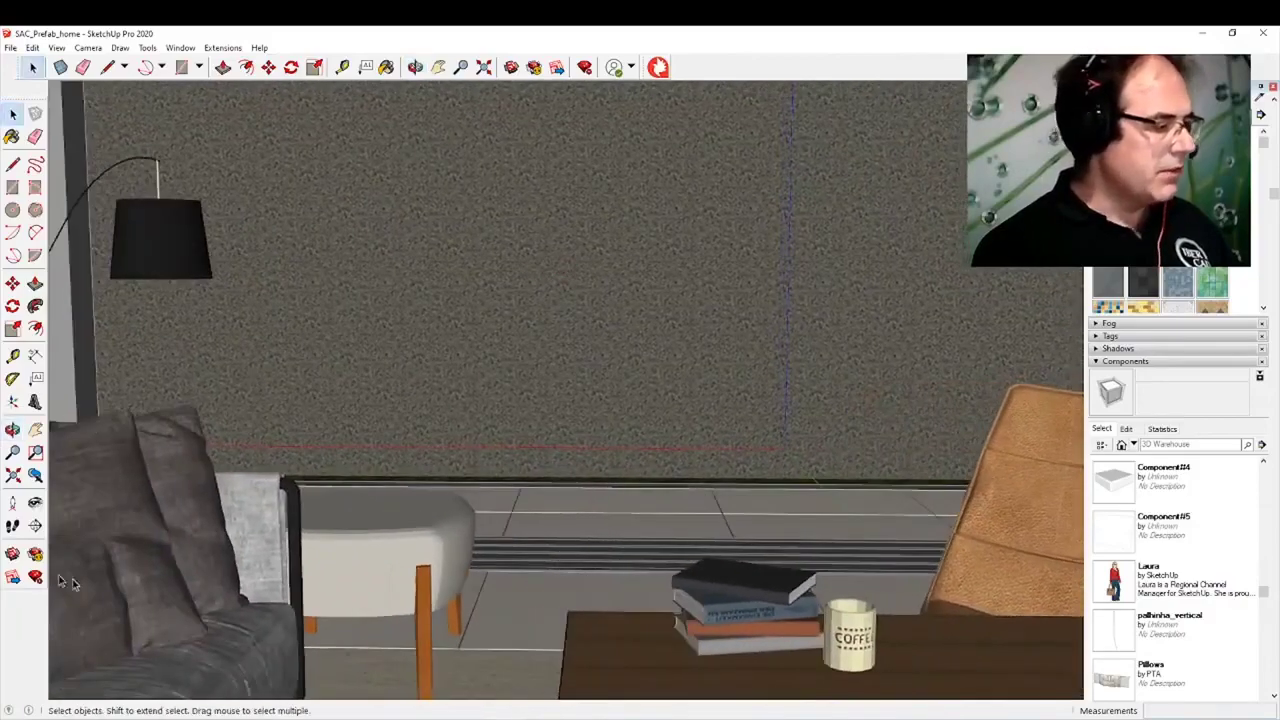
click(36, 505)
drag(385, 308, 1250, 345)
drag(220, 258, 220, 226)
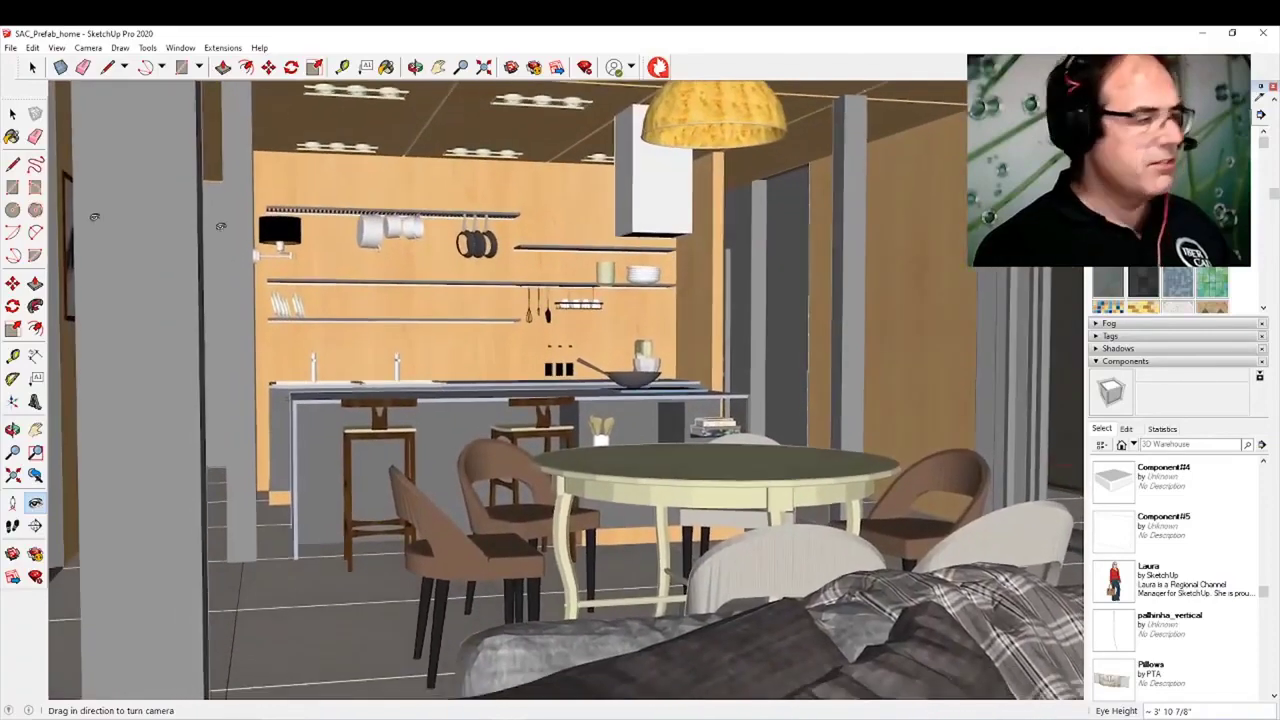
Step: Set the camera's field of view to 70 degrees for a wider view of the dining area and kitchen
click(88, 49)
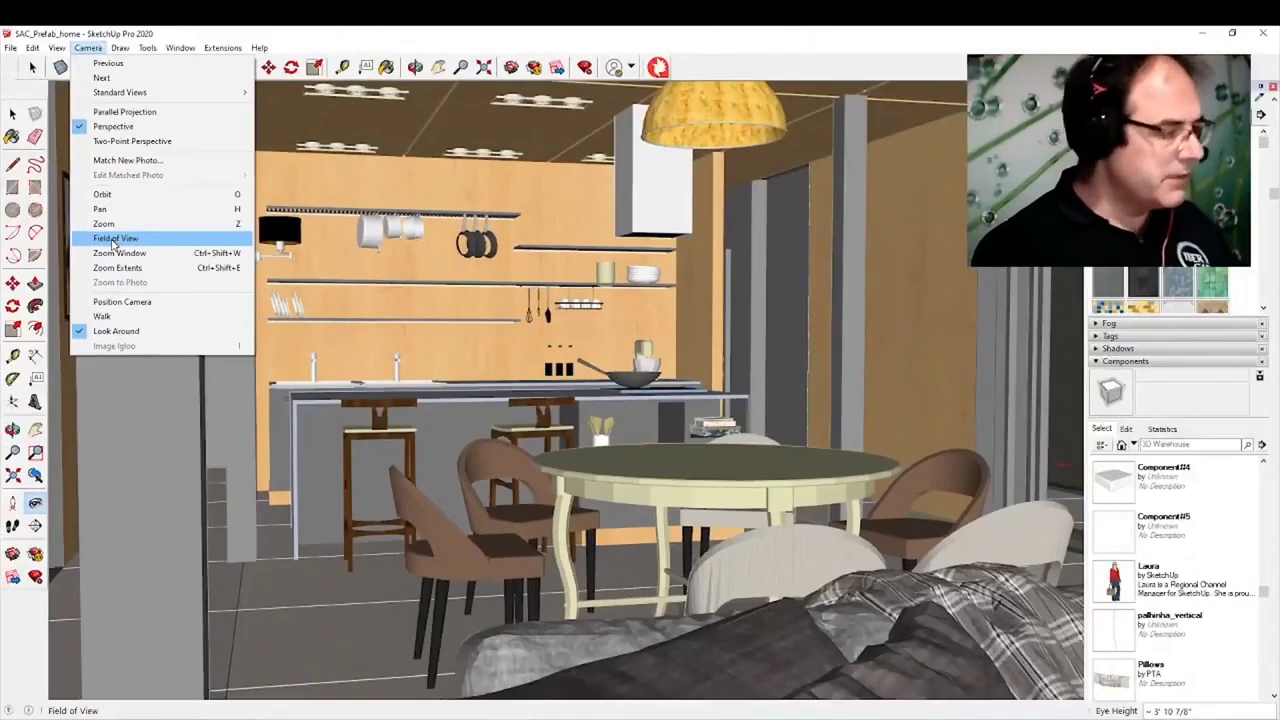
click(114, 240)
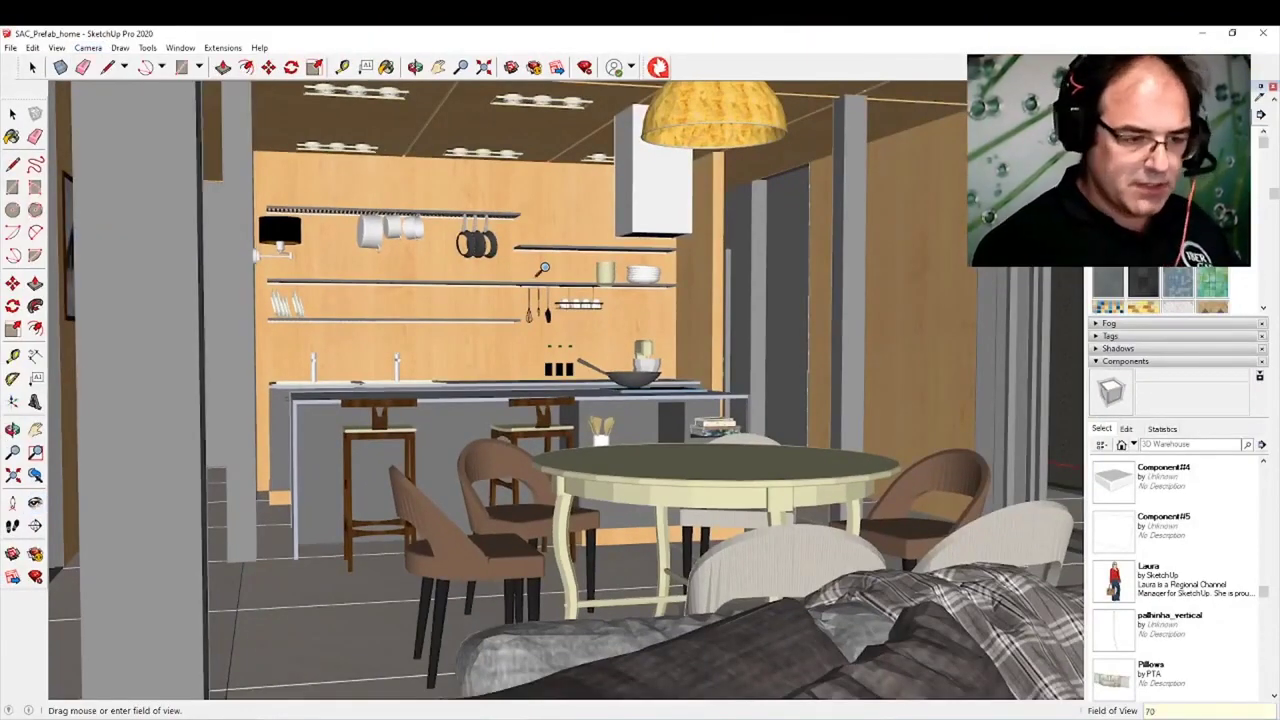
key(Return)
scroll(545, 394, down, 8)
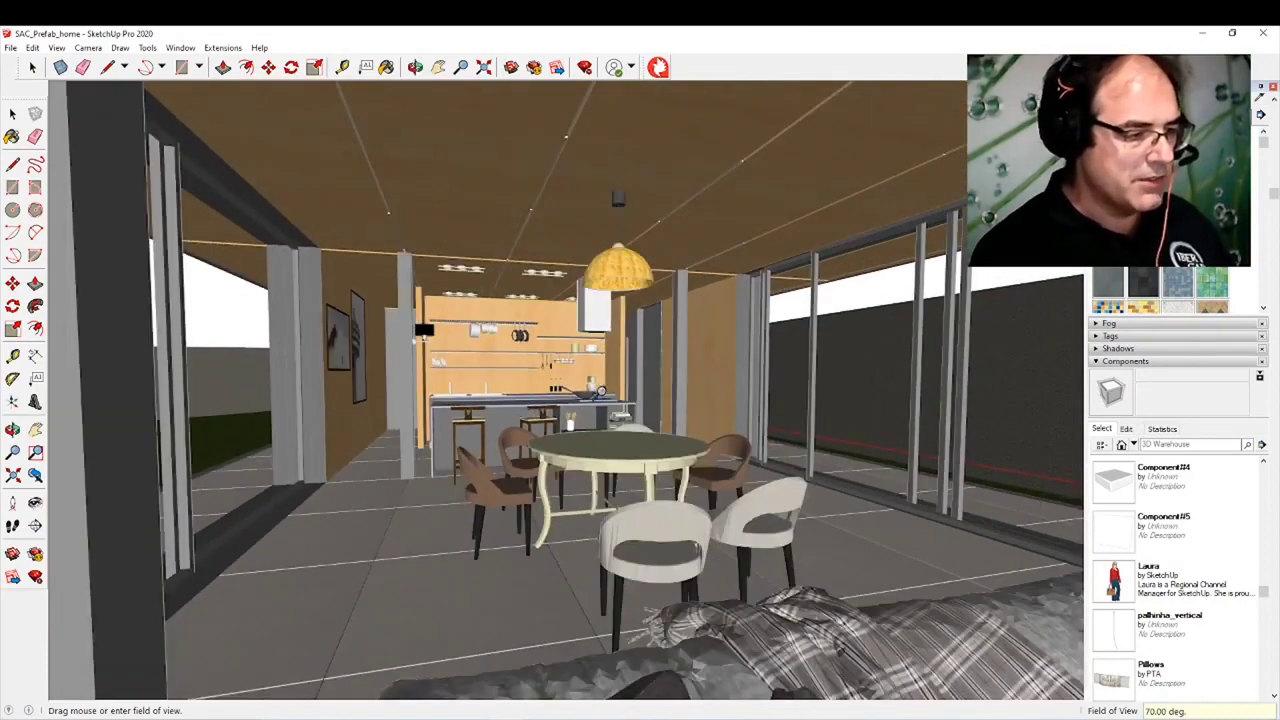
click(13, 117)
Step: Examine the kitchen island, the wall shelves behind it and the corridor alongside from the dining area
middle_drag(777, 428, 515, 381)
scroll(608, 420, up, 3)
scroll(522, 400, up, 5)
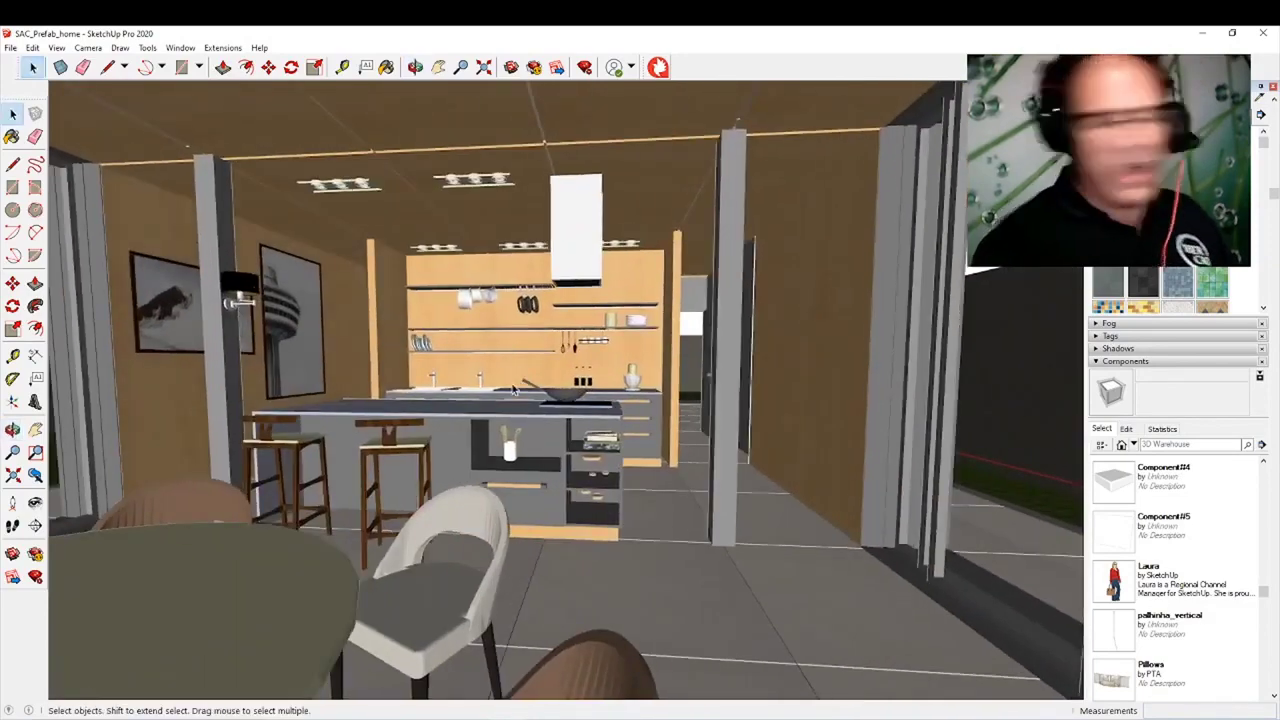
middle_drag(845, 341, 766, 334)
scroll(612, 382, up, 6)
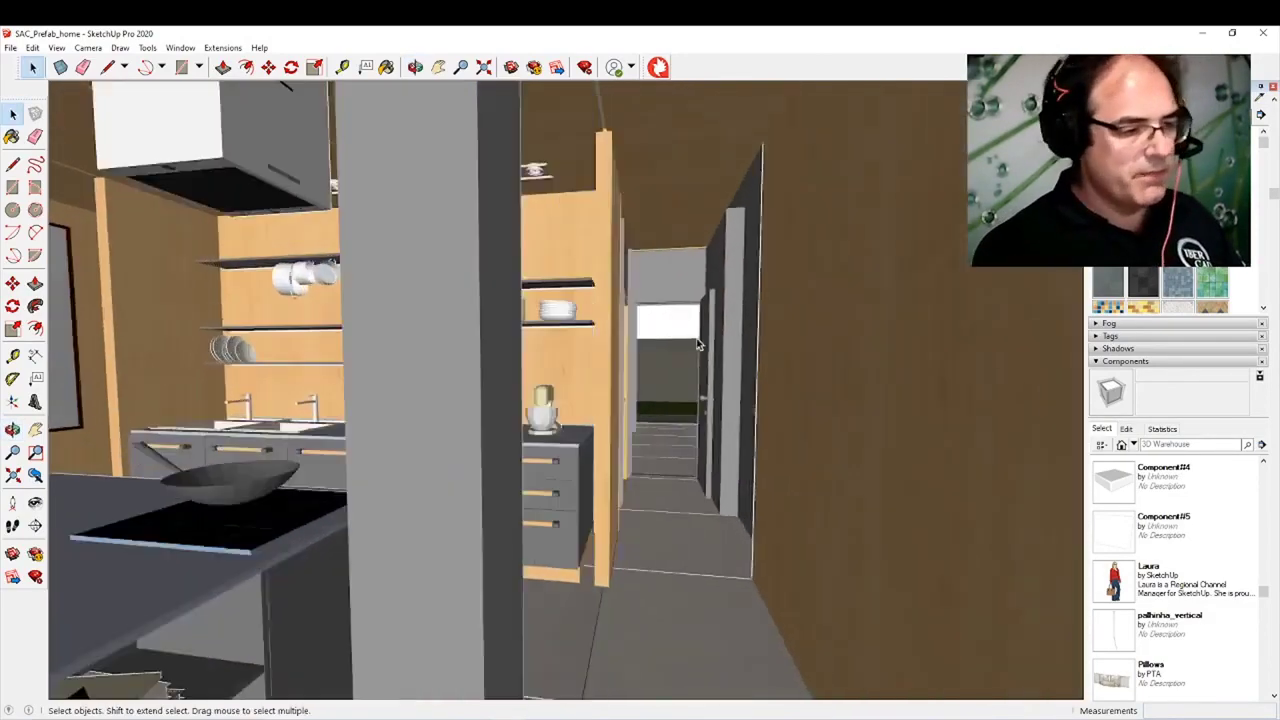
scroll(612, 380, up, 8)
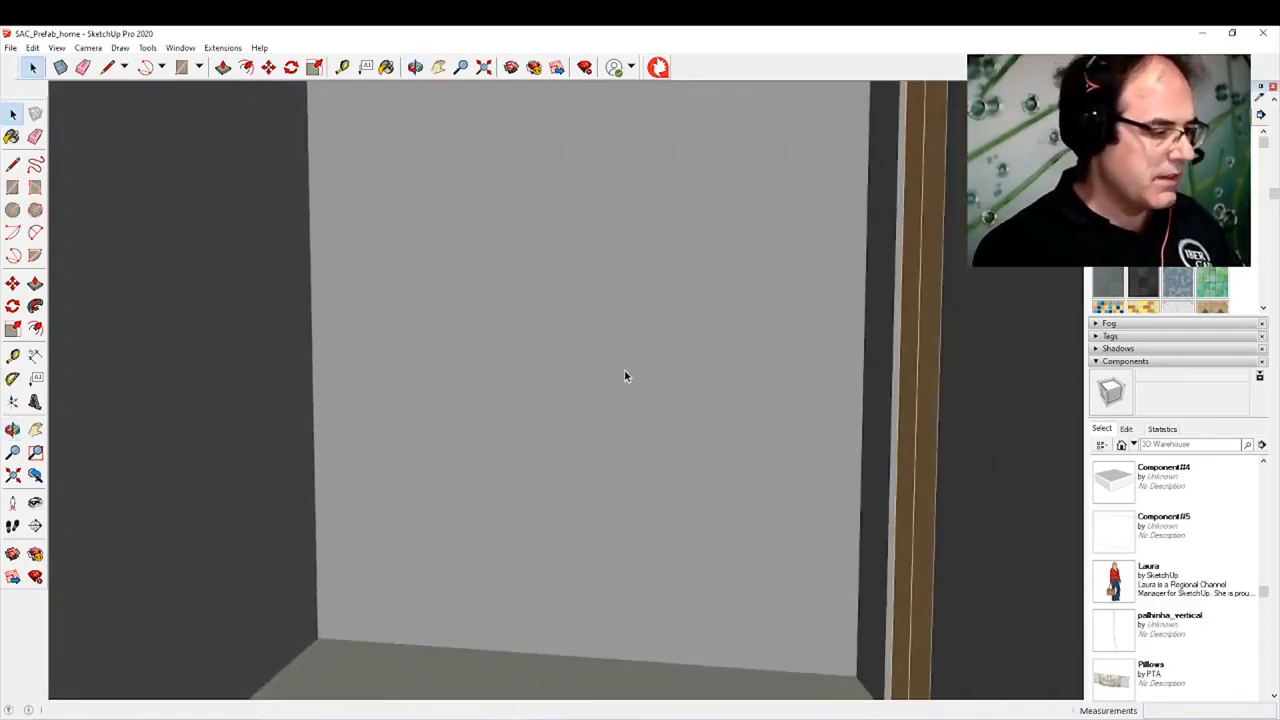
scroll(620, 374, down, 6)
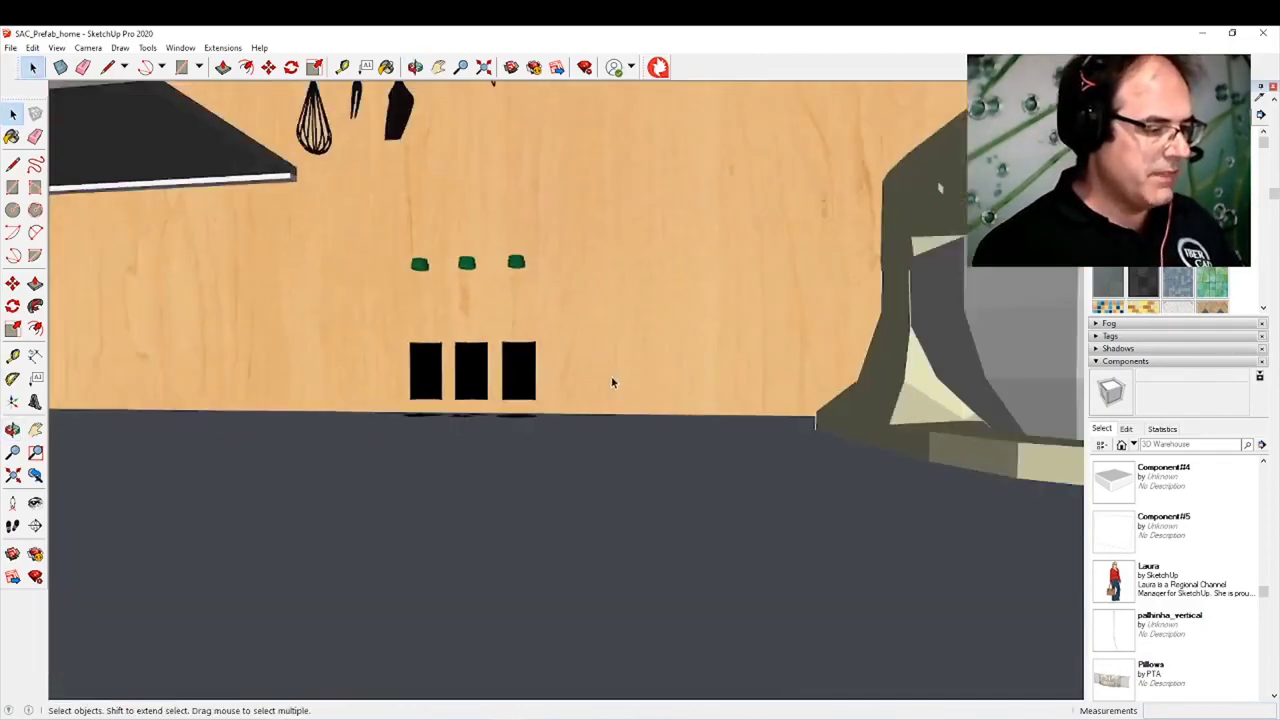
scroll(610, 382, down, 6)
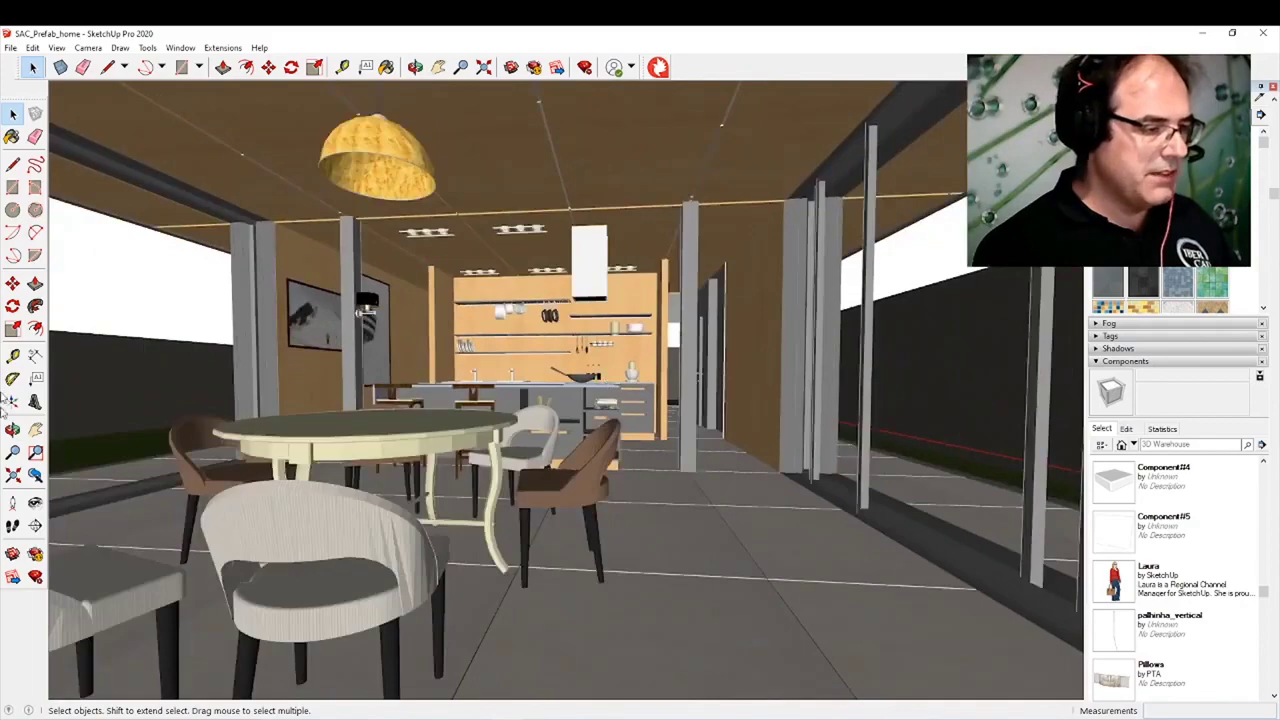
Step: Look around from eye height and examine the bathroom's vanity, bathtub and adjoining wooden wardrobe wall
click(35, 503)
drag(400, 430, 298, 354)
scroll(363, 366, up, 10)
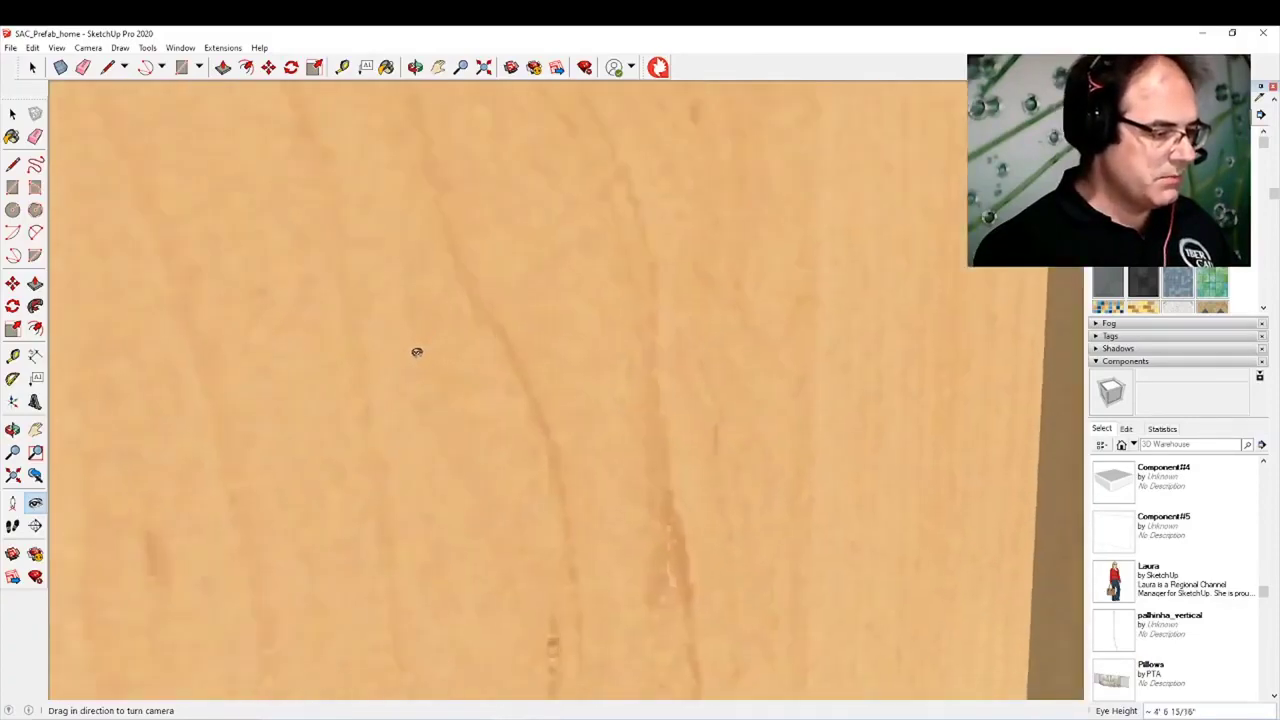
scroll(411, 347, down, 10)
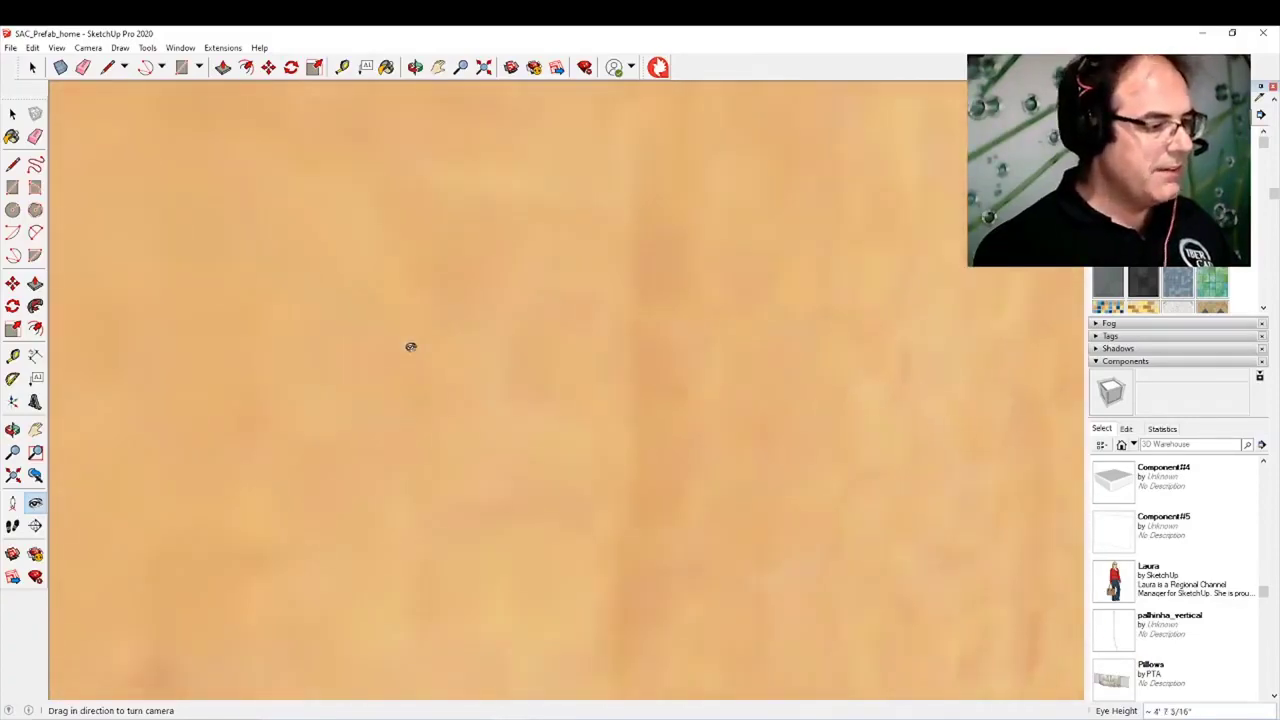
scroll(411, 346, up, 2)
scroll(601, 373, up, 5)
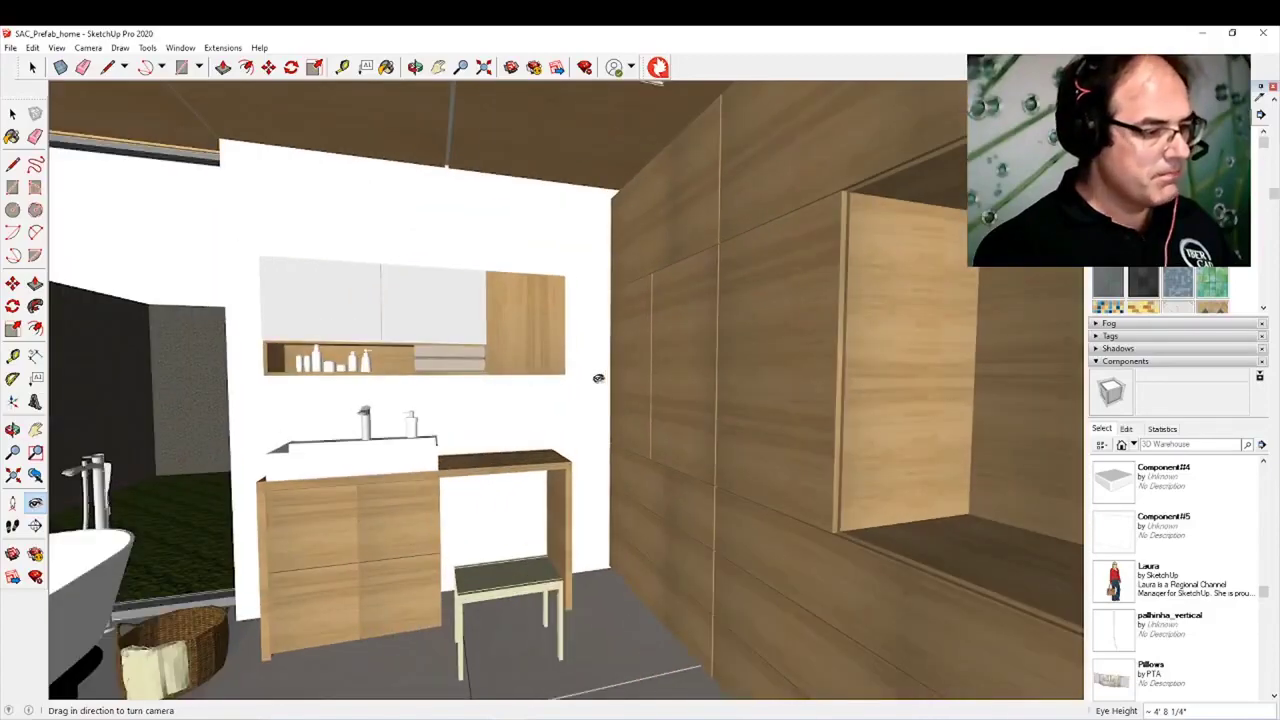
drag(477, 384, 190, 410)
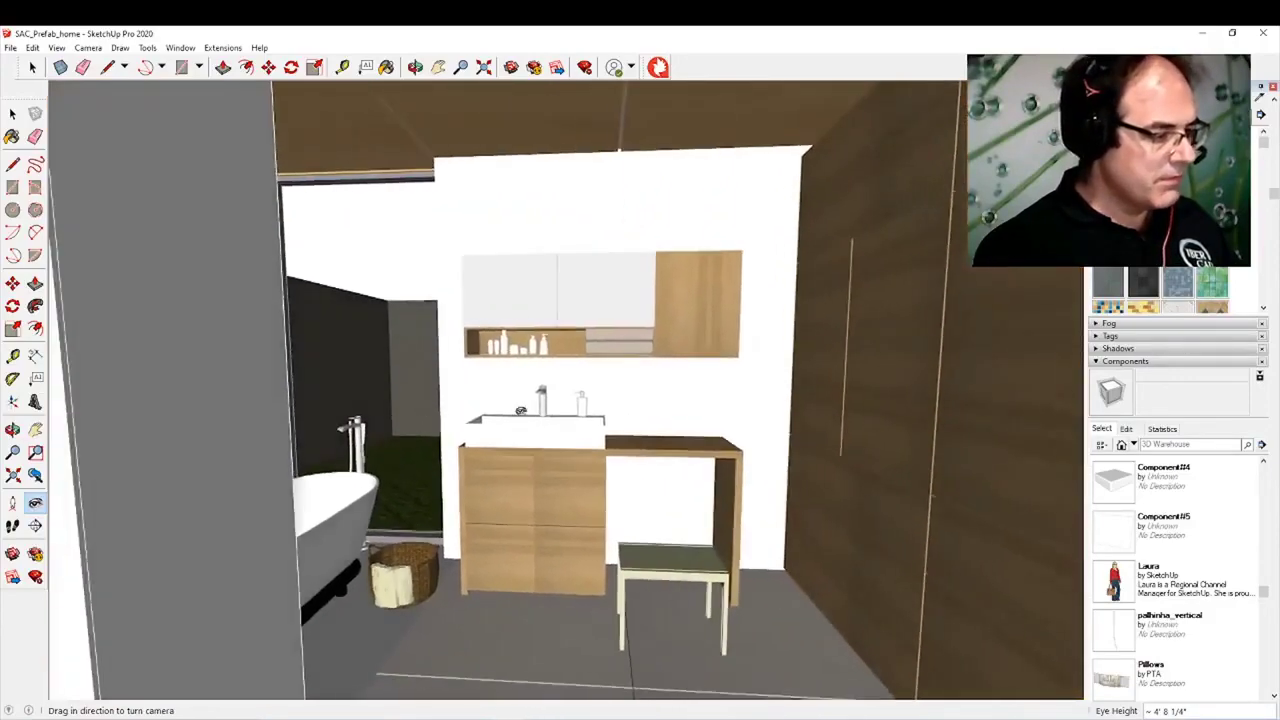
scroll(521, 411, up, 5)
drag(443, 420, 1025, 400)
drag(478, 485, 860, 487)
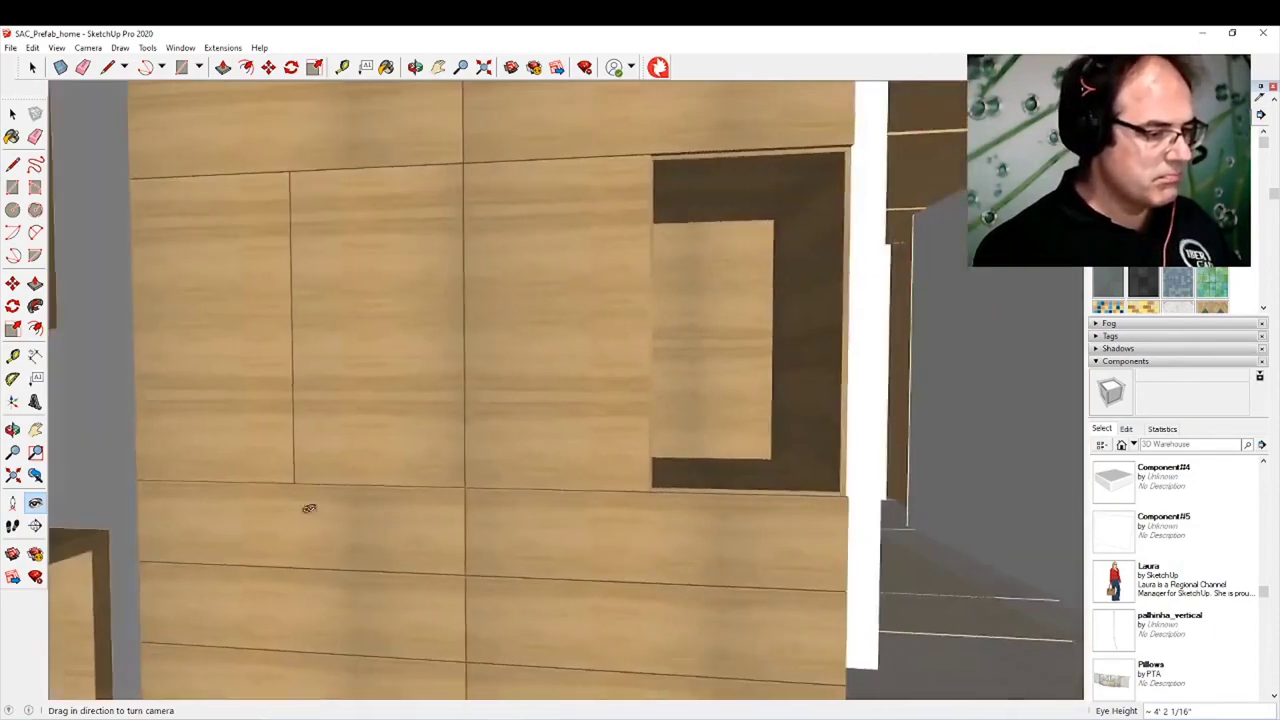
Step: Examine the bedroom past the wardrobe, around the bed, the upholstered bench, the lounge chair and the guitar
drag(309, 509, 615, 496)
scroll(720, 486, up, 6)
drag(704, 489, 641, 474)
scroll(642, 470, up, 3)
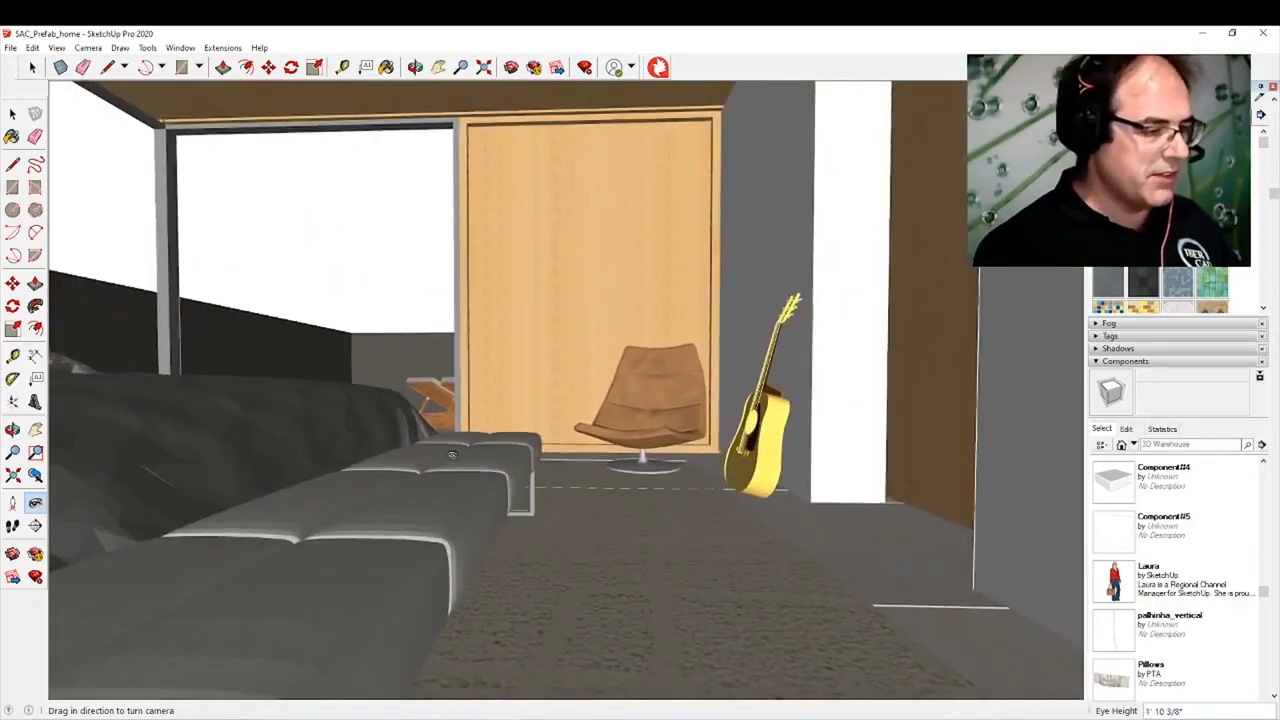
shift+middle_drag(503, 445, 93, 417)
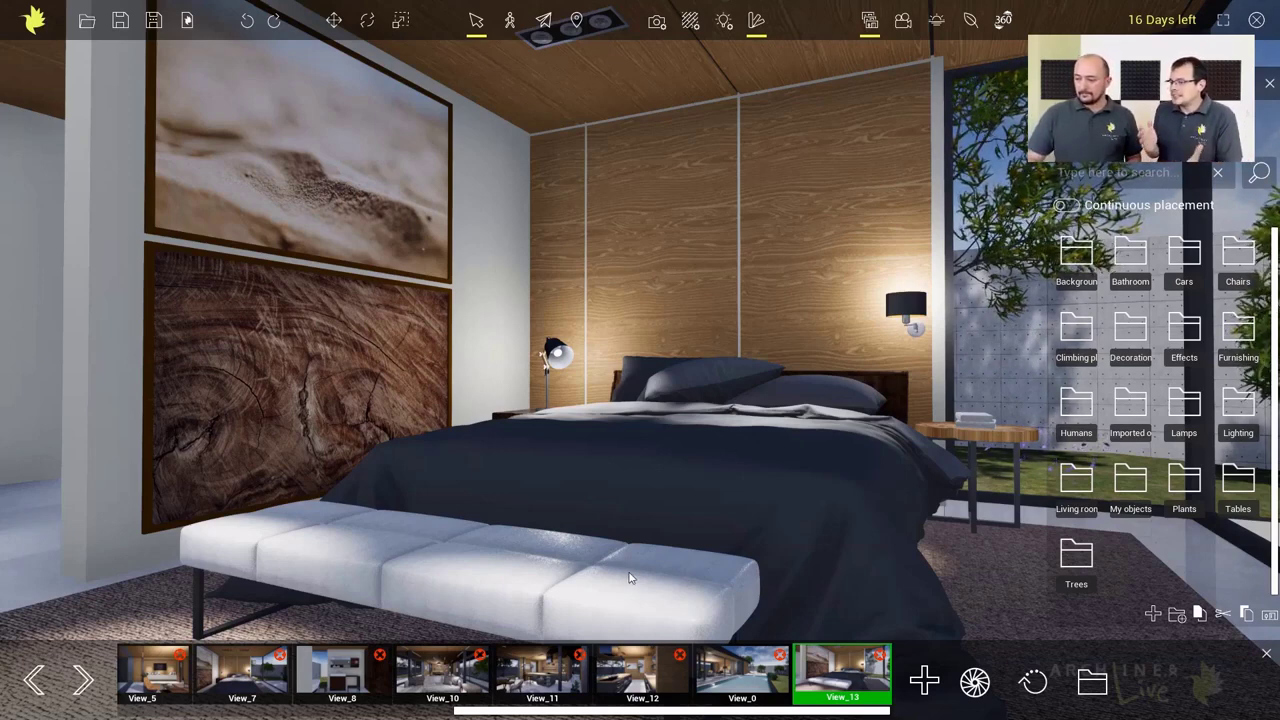
Step: In ARCHLine.XP Live, recall the bedroom view View_13 and set its camera exposure to -1 and field of view to 83
click(729, 668)
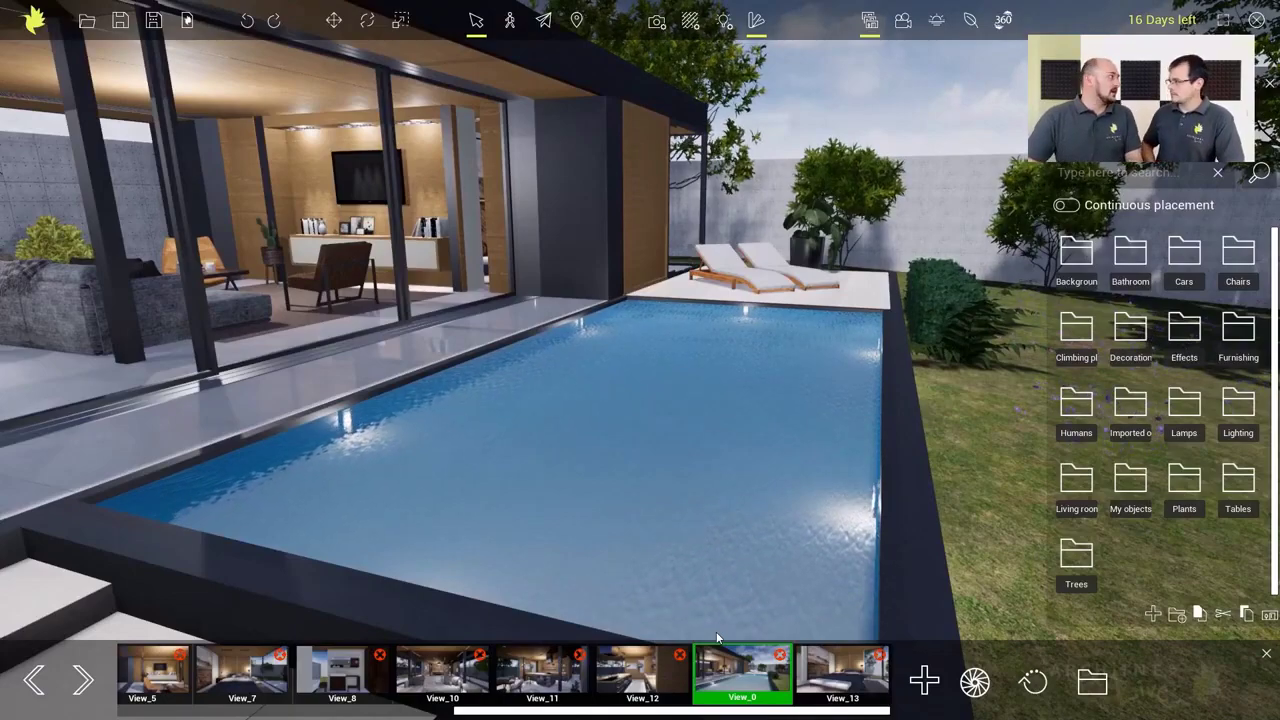
click(852, 693)
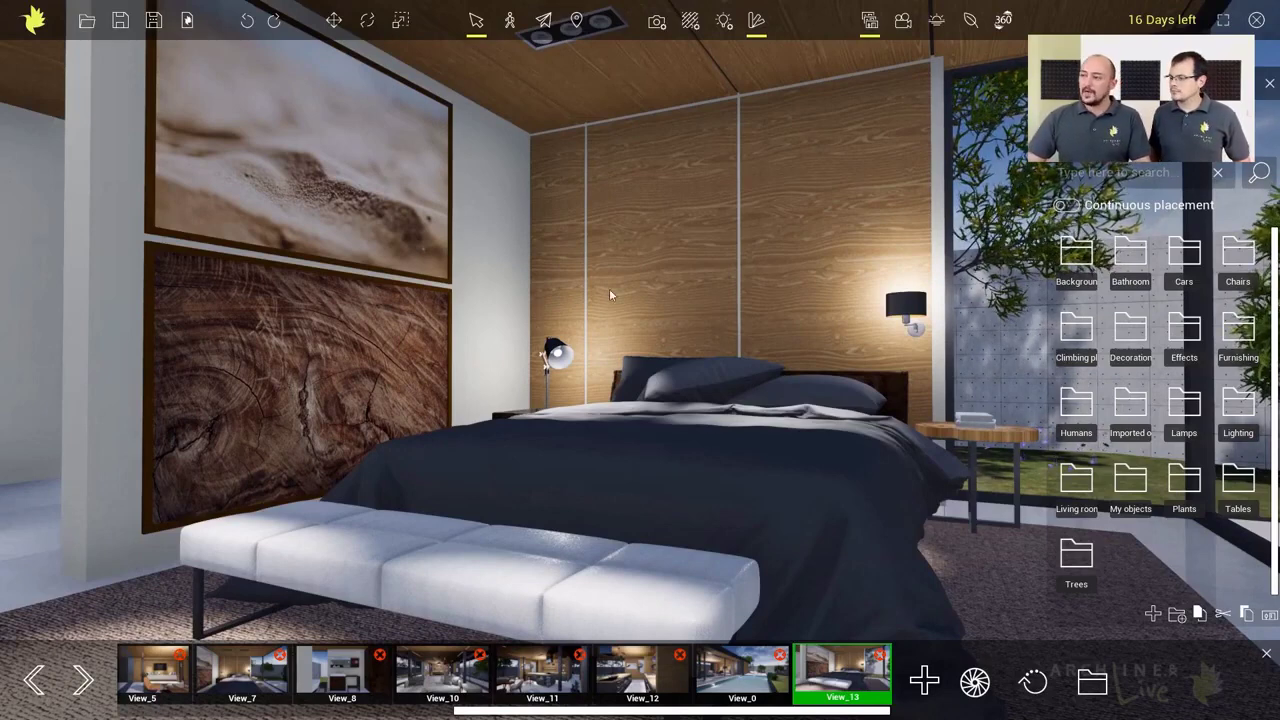
click(657, 22)
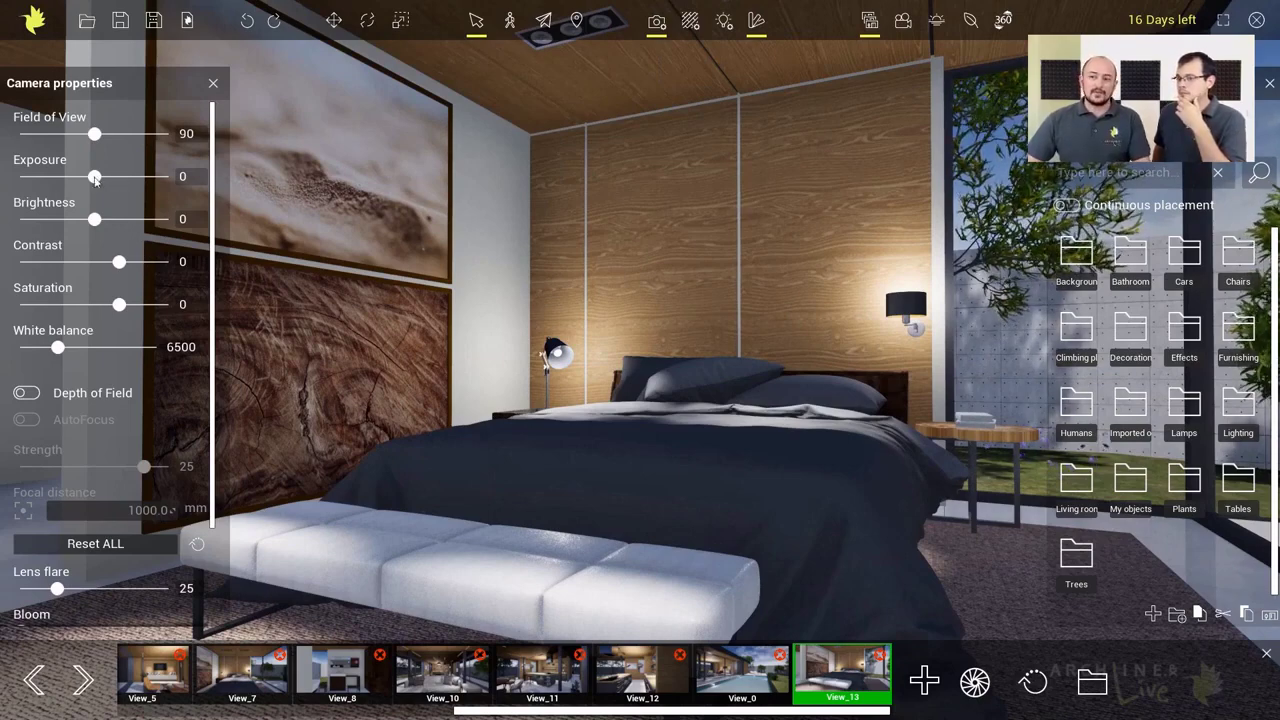
mouse_move(95, 178)
mouse_down()
mouse_move(114, 176)
mouse_move(95, 177)
mouse_up()
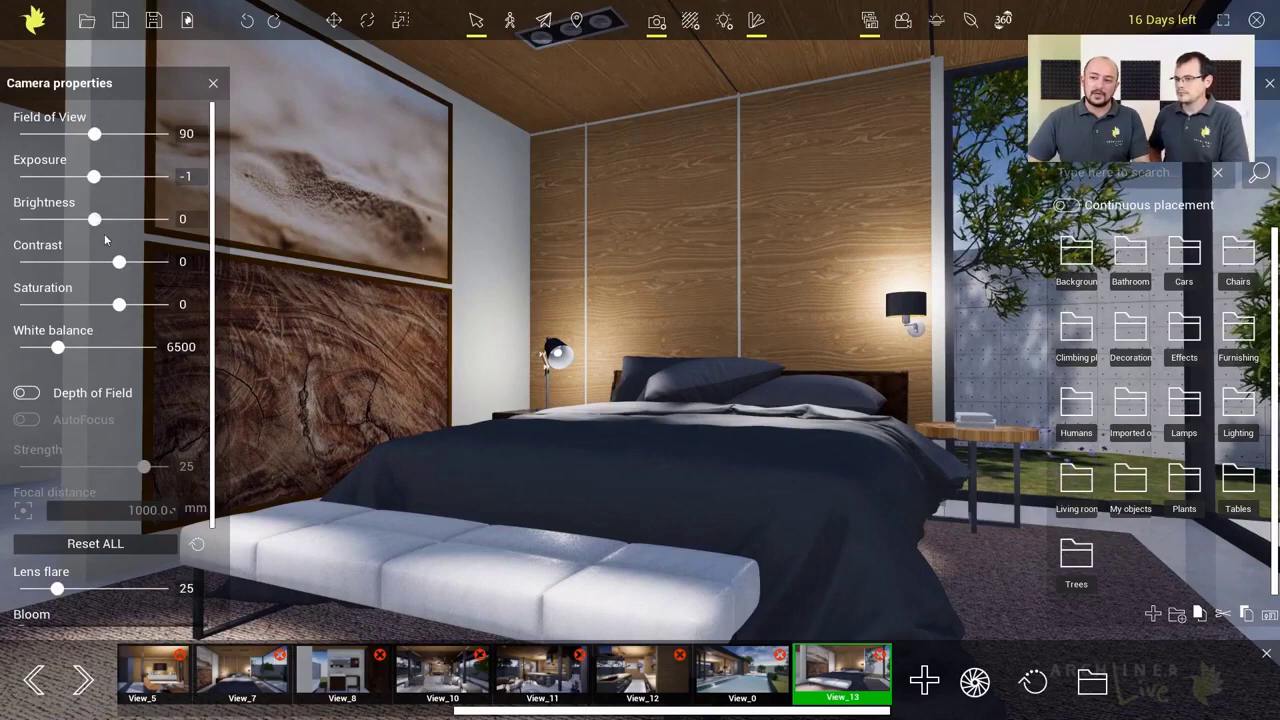
mouse_move(94, 134)
mouse_down()
mouse_move(105, 134)
mouse_move(84, 141)
mouse_up()
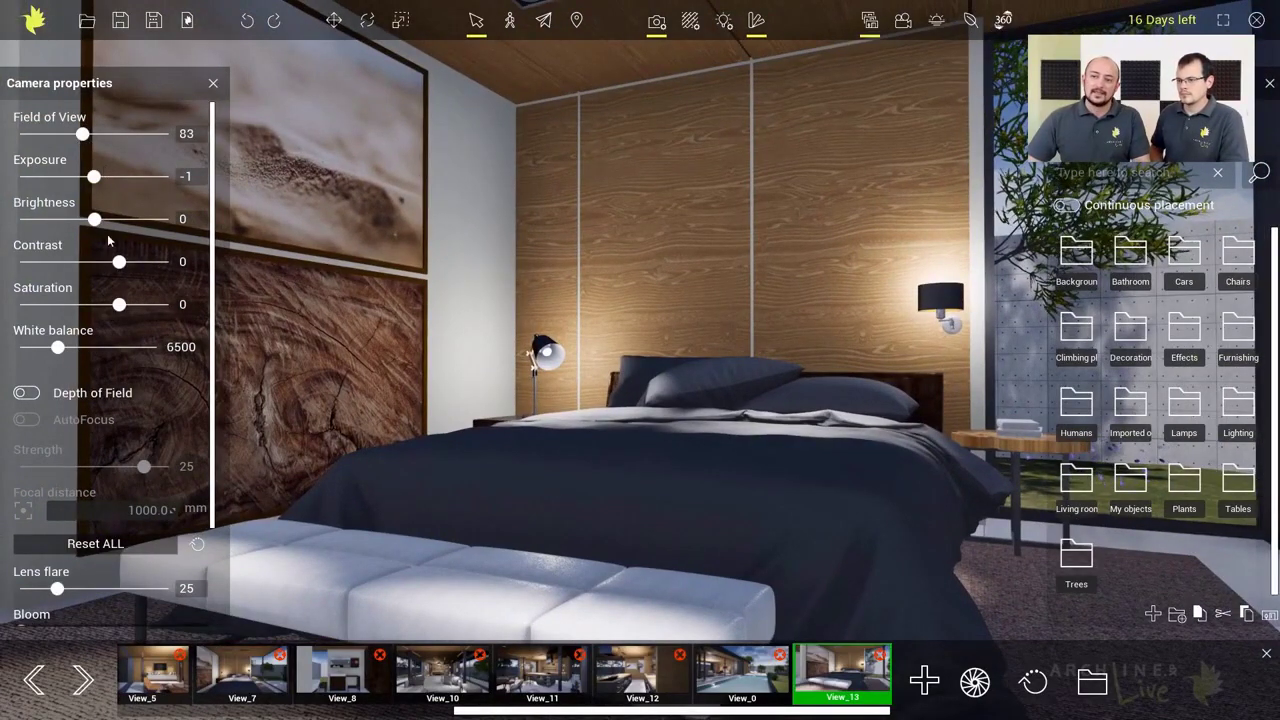
Step: Set the saturation to 8 and the white balance to 9800 for the bedroom view's camera
drag(120, 304, 20, 304)
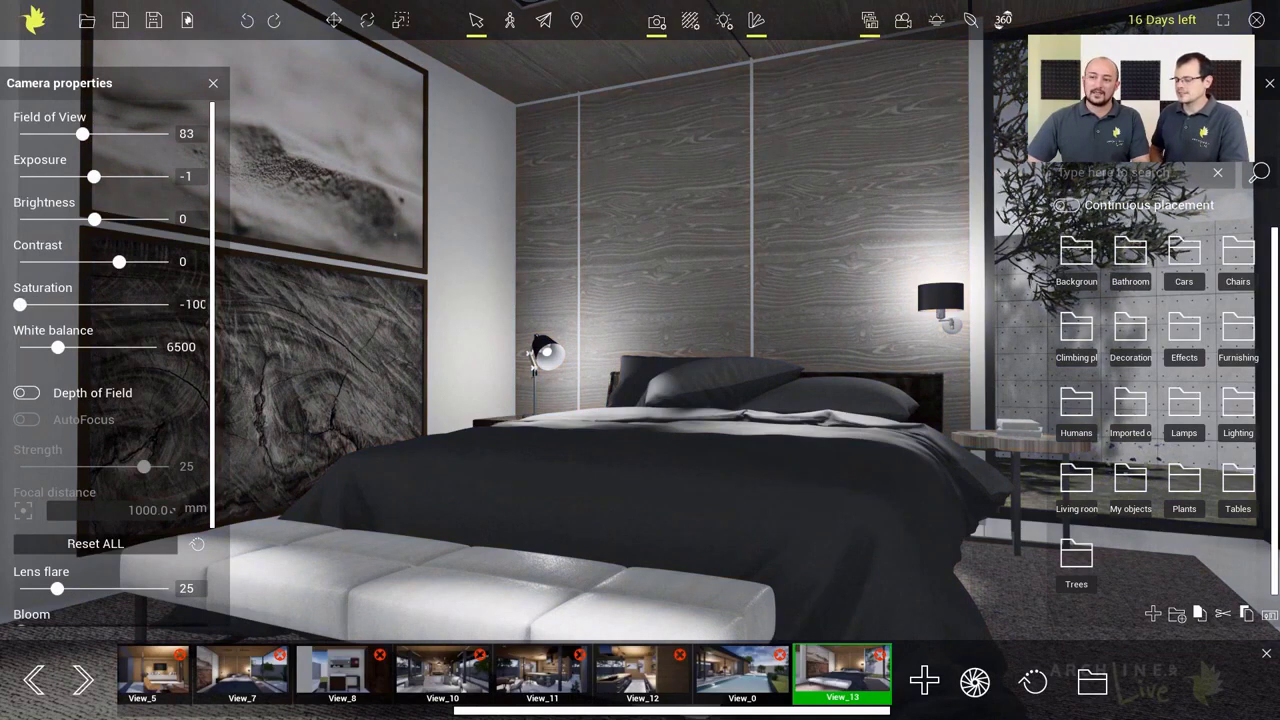
drag(108, 304, 127, 304)
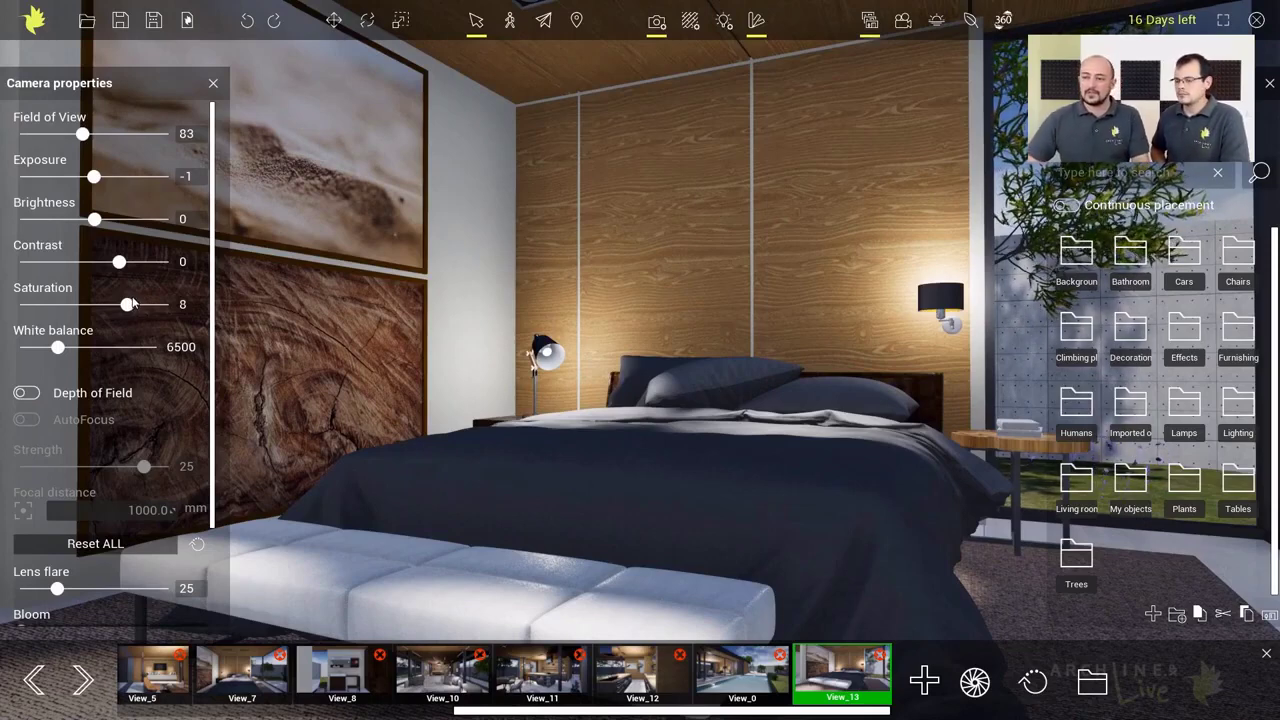
drag(59, 348, 99, 348)
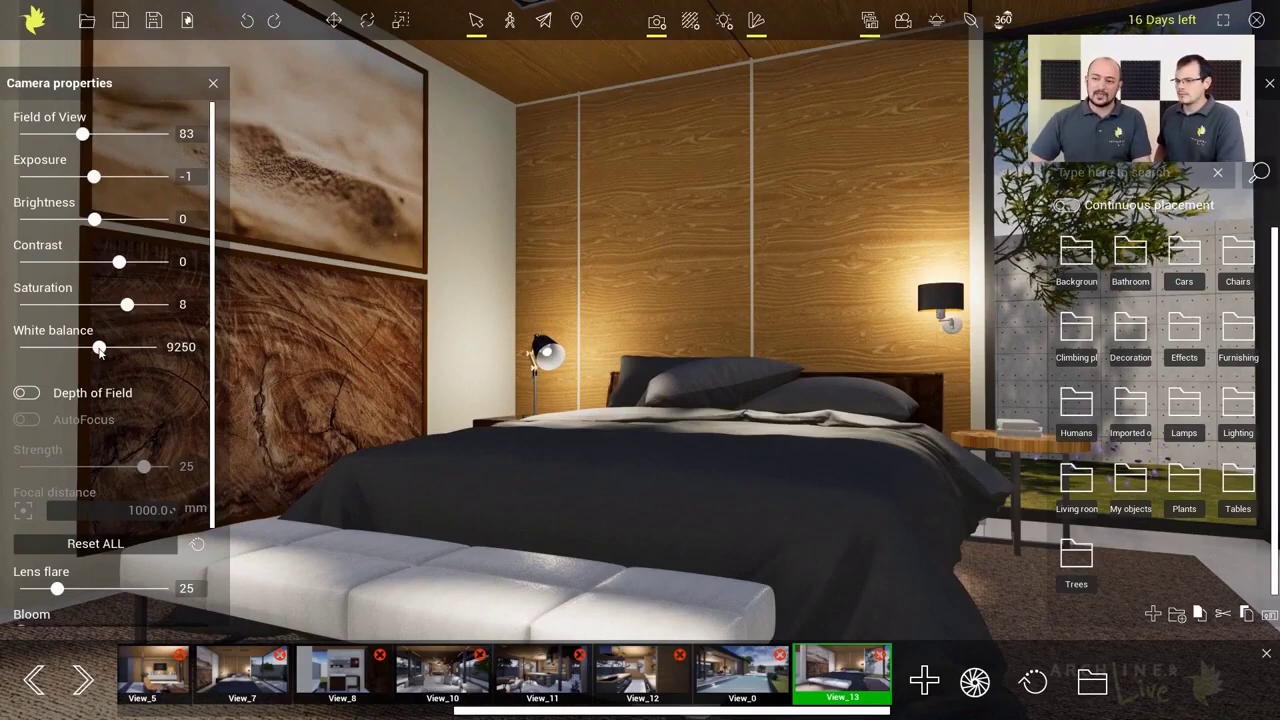
drag(98, 348, 53, 347)
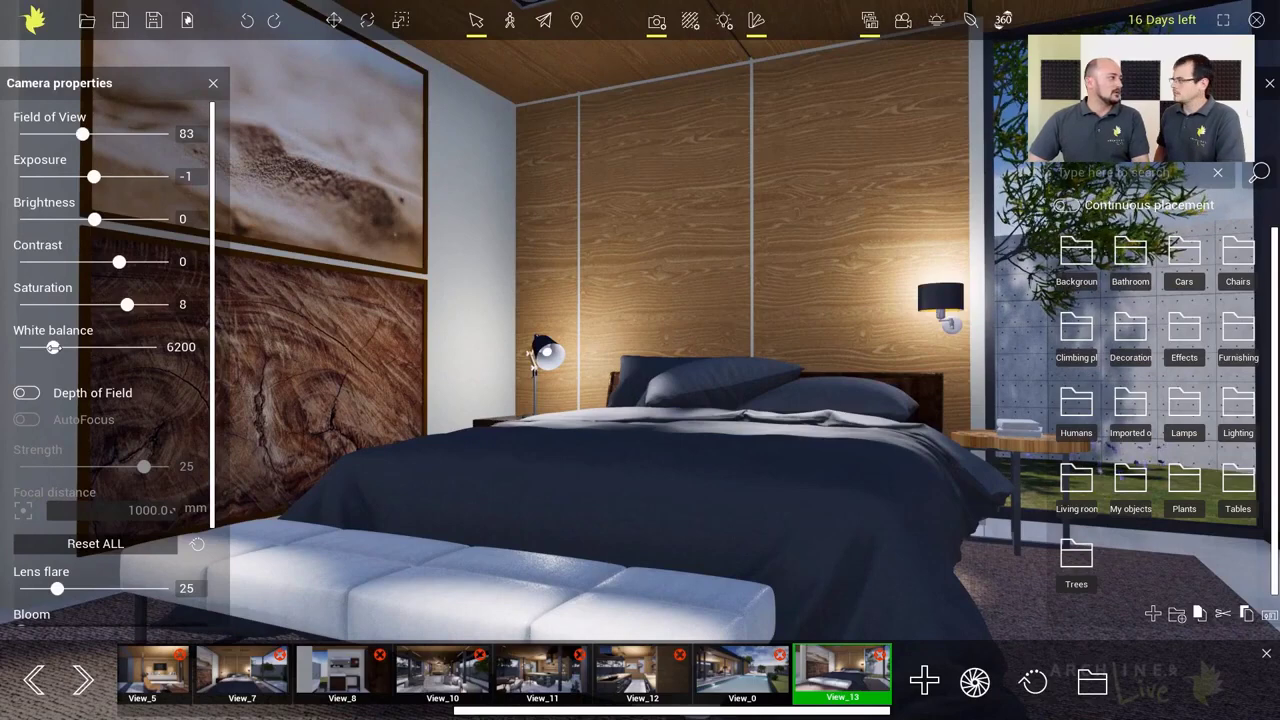
drag(53, 347, 108, 347)
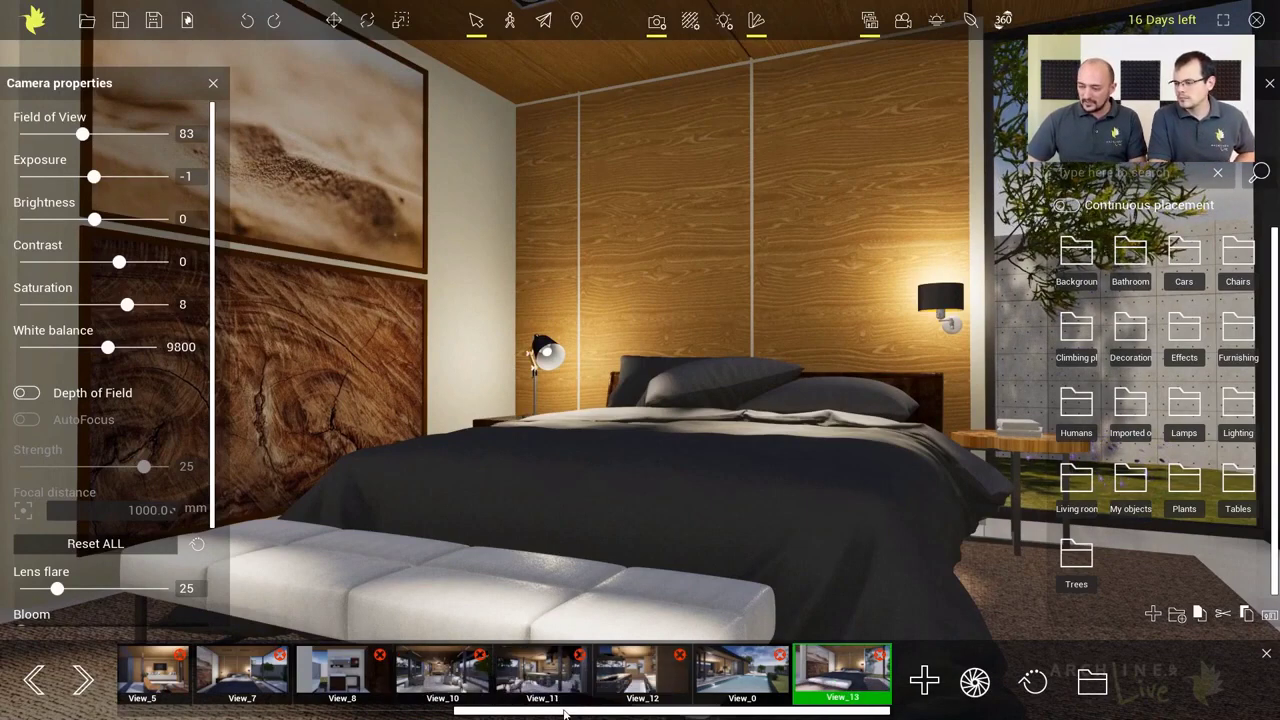
Step: Recall View_7 and return to View_13 to compare the camera properties of the two bedroom views
drag(563, 710, 454, 710)
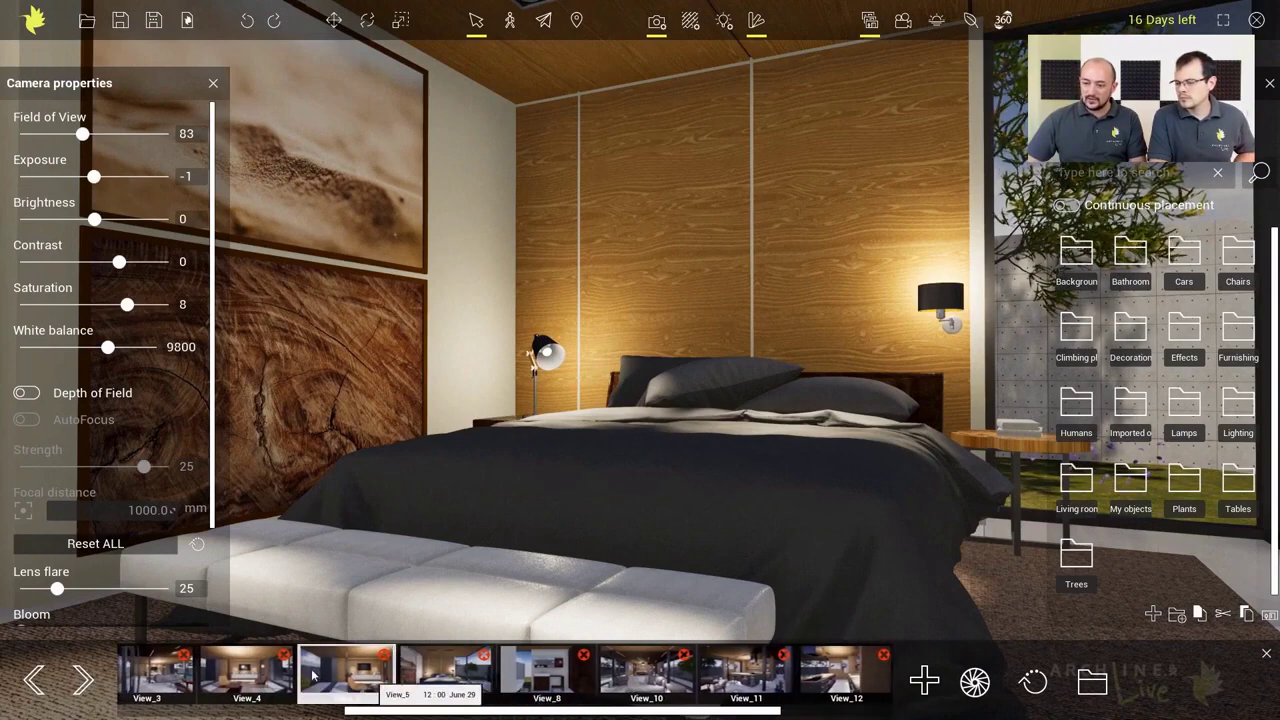
drag(400, 715, 538, 715)
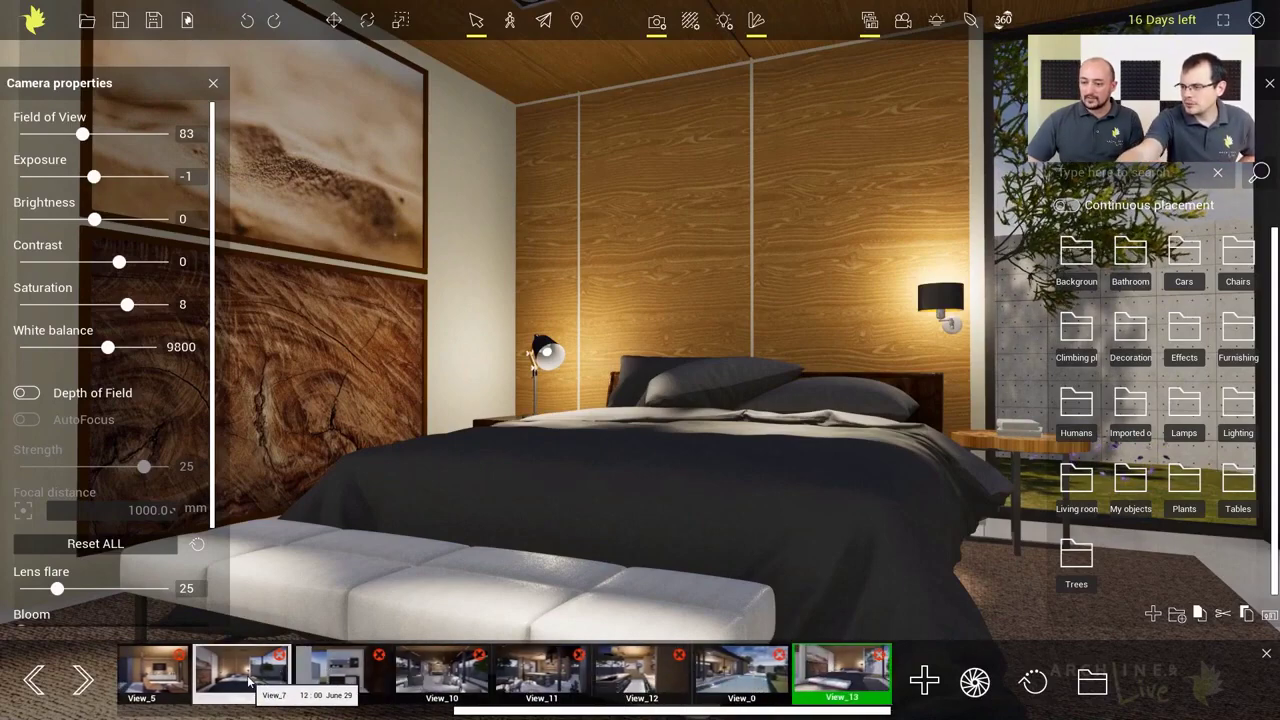
click(248, 670)
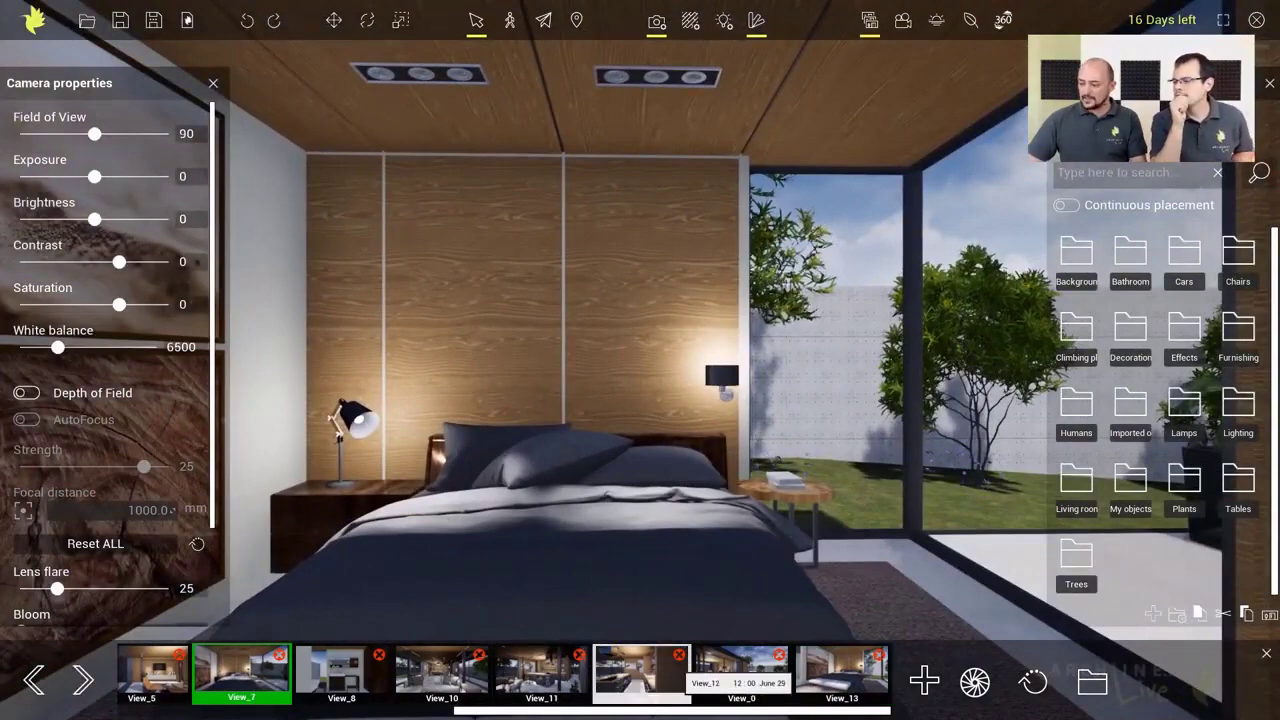
click(841, 670)
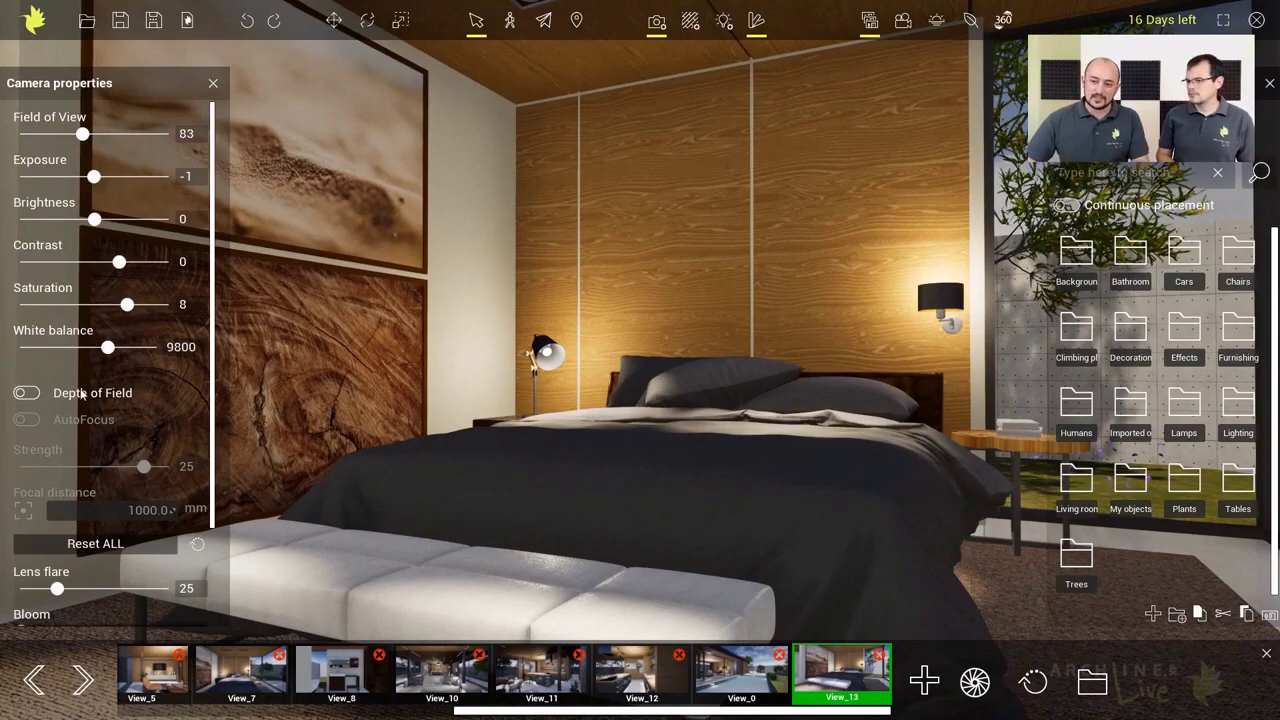
Step: Turn on depth of field with autofocus for the bedroom view and set its strength to 30
click(27, 393)
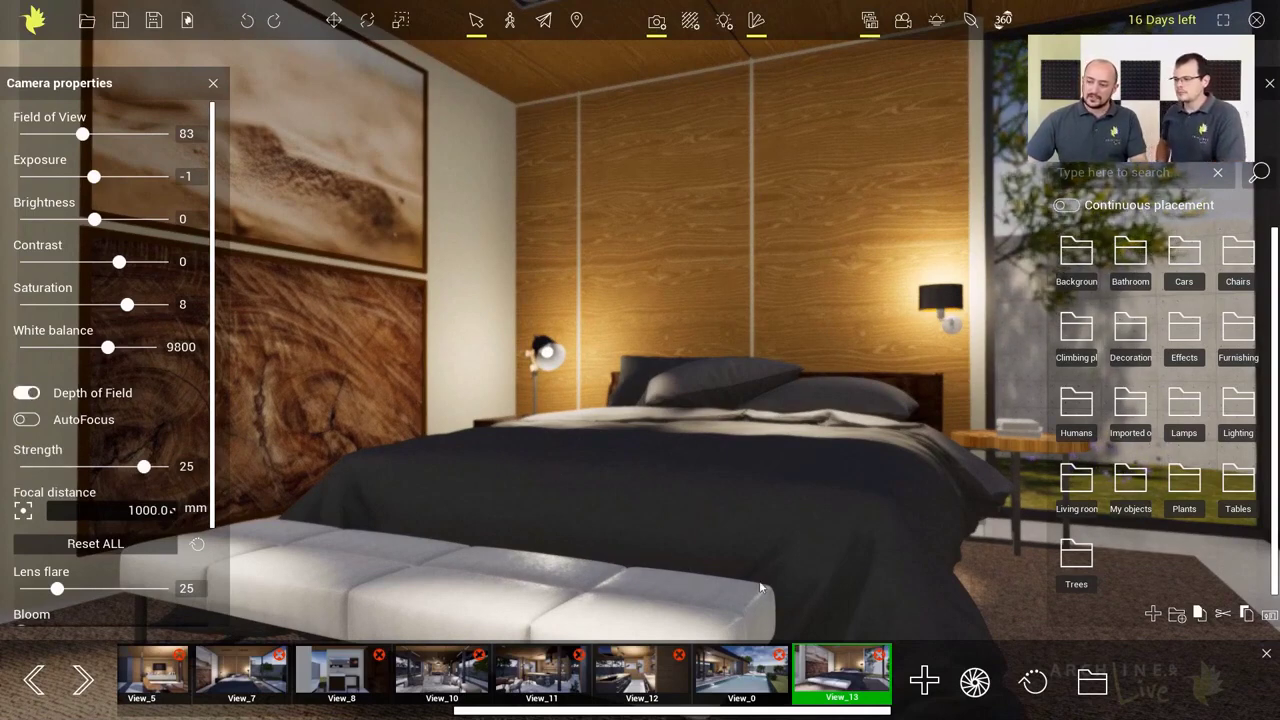
click(27, 420)
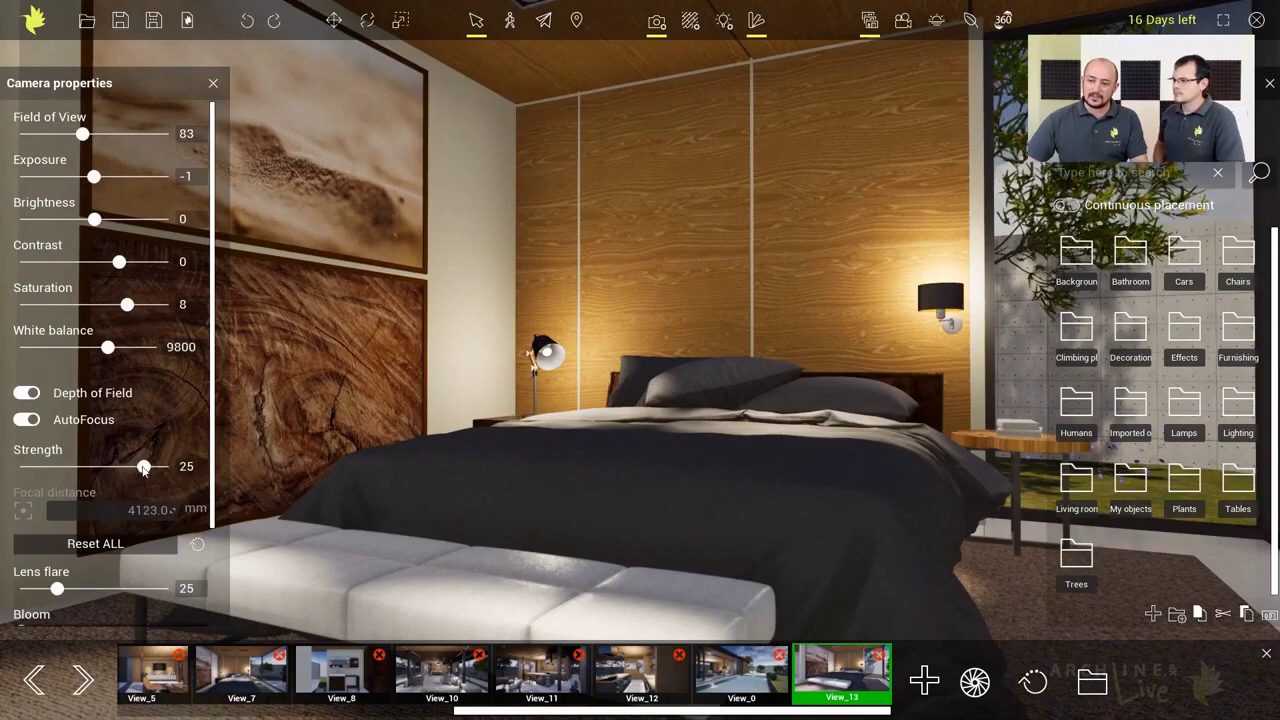
drag(144, 466, 169, 466)
middle_drag(598, 428, 595, 426)
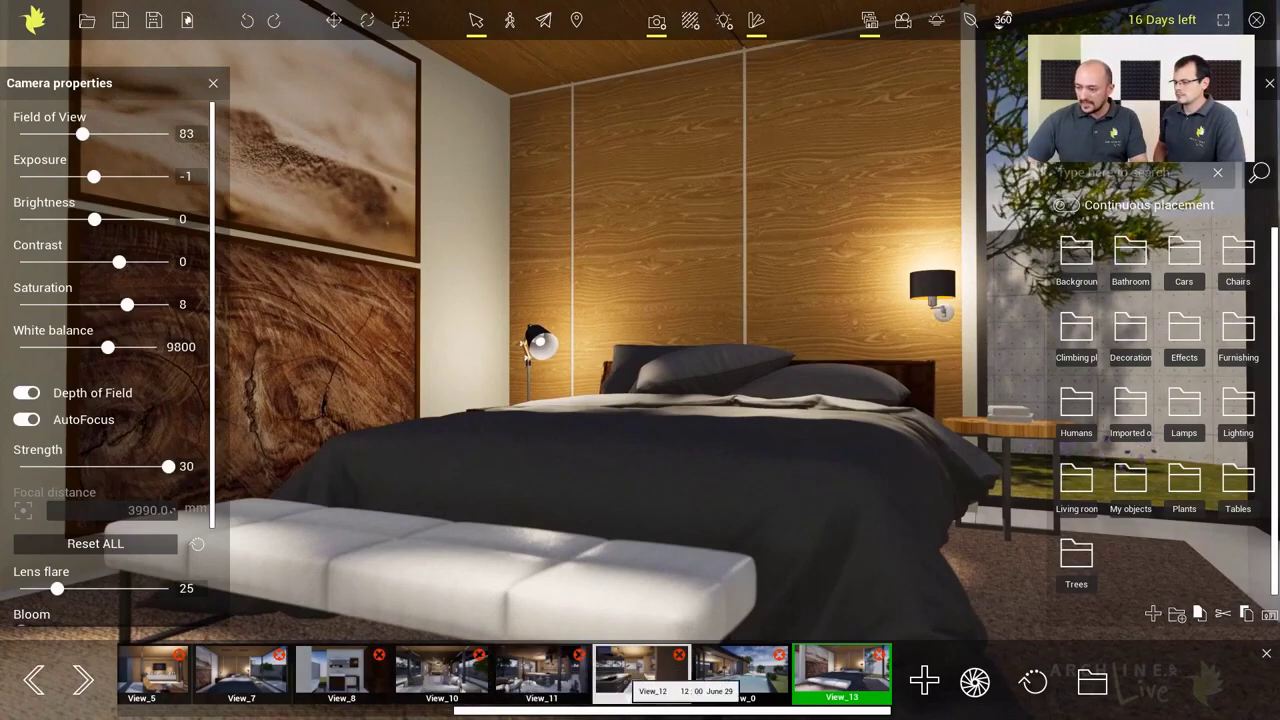
Step: Recall the dining area view View_2 and bring the camera close to the potted plant on the table
scroll(407, 700, up, 4)
scroll(407, 700, up, 1)
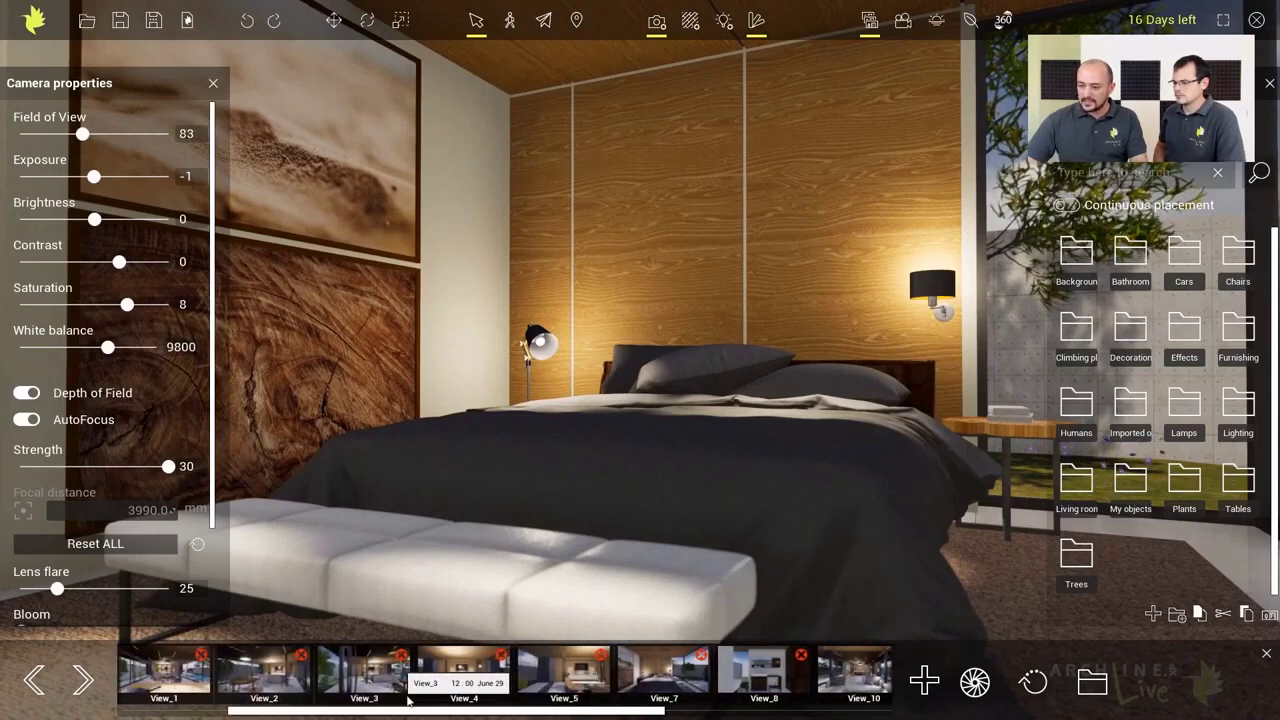
scroll(407, 700, up, 1)
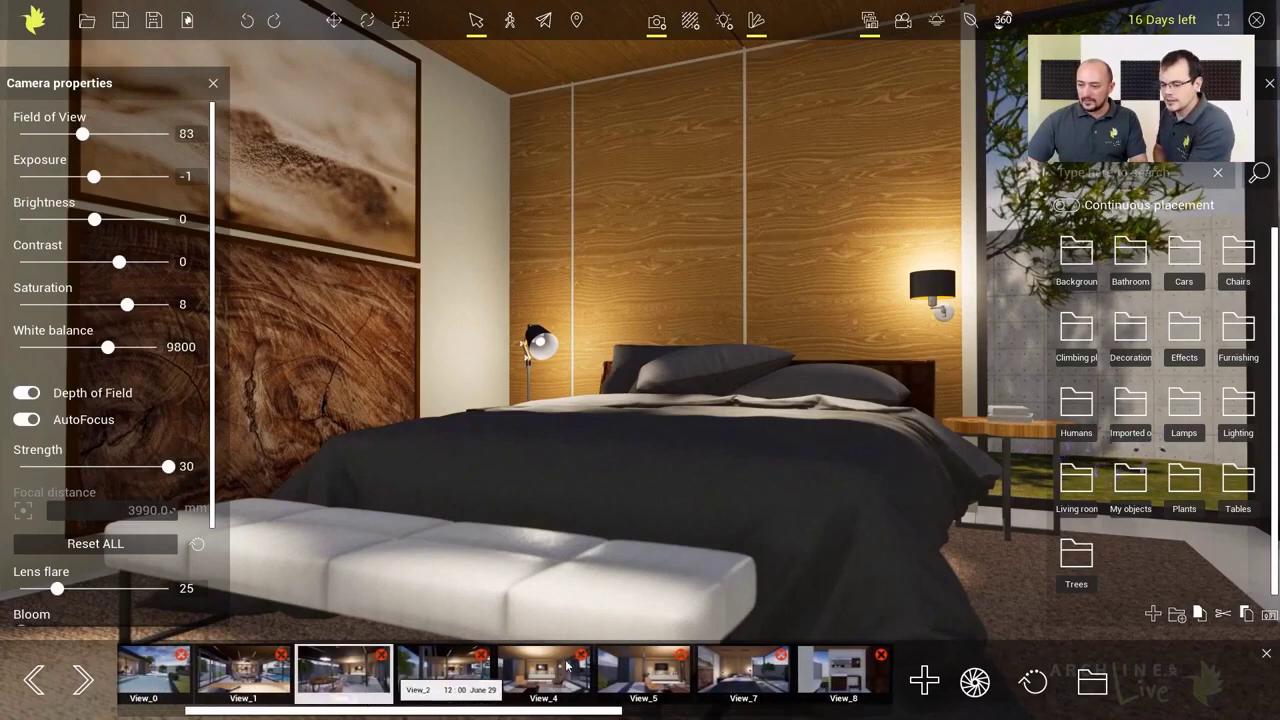
click(350, 668)
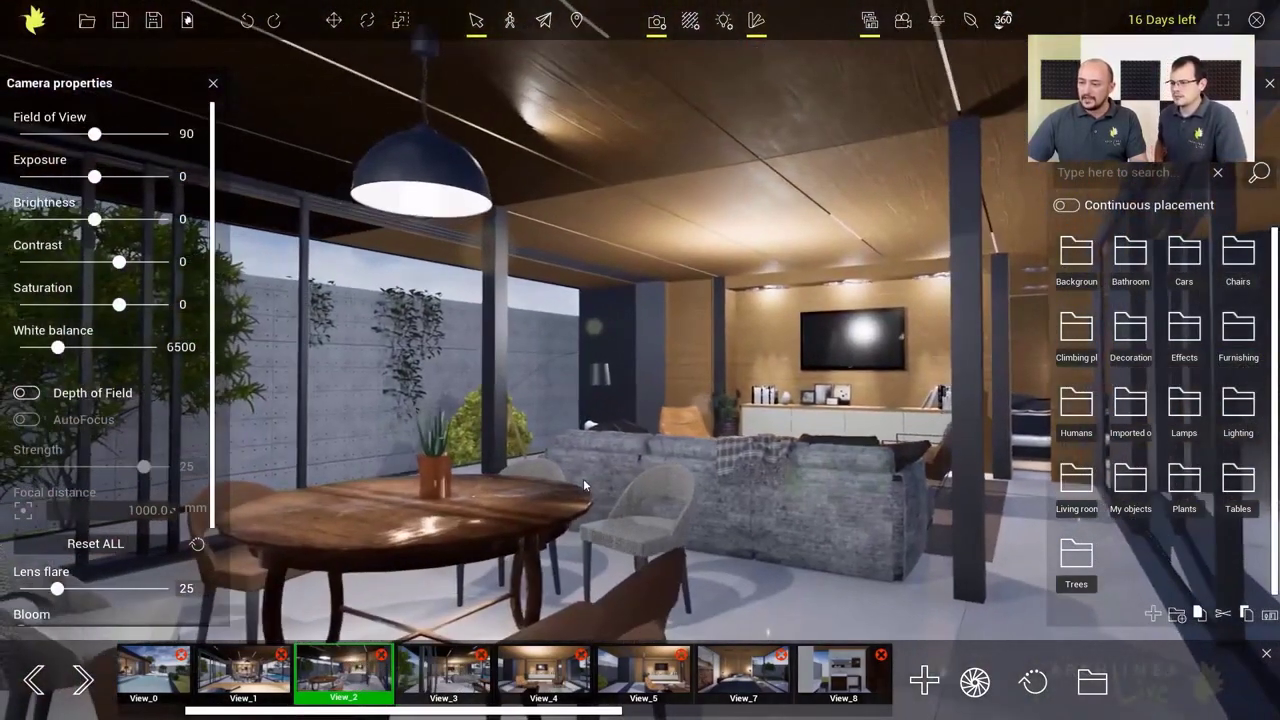
scroll(584, 480, up, 4)
middle_drag(591, 483, 806, 451)
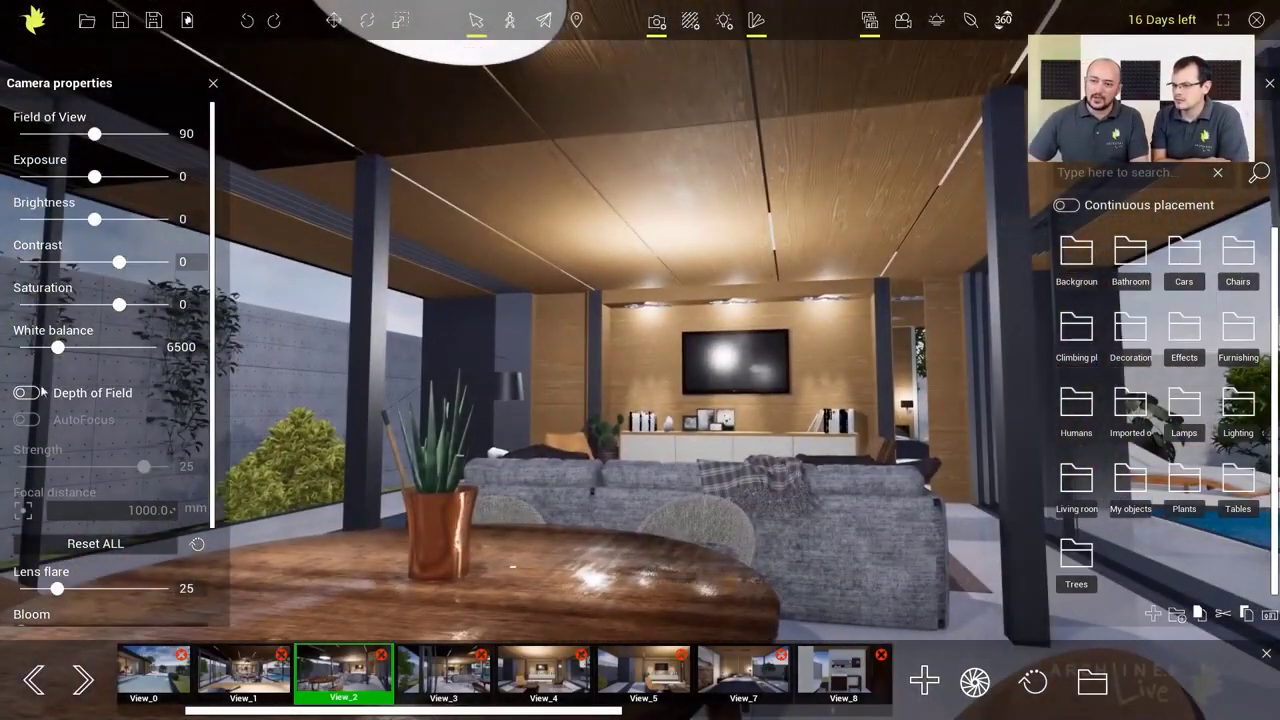
Step: Turn on depth of field with autofocus and frame the potted plant across the dining table
click(26, 394)
middle_drag(615, 518, 643, 505)
click(26, 419)
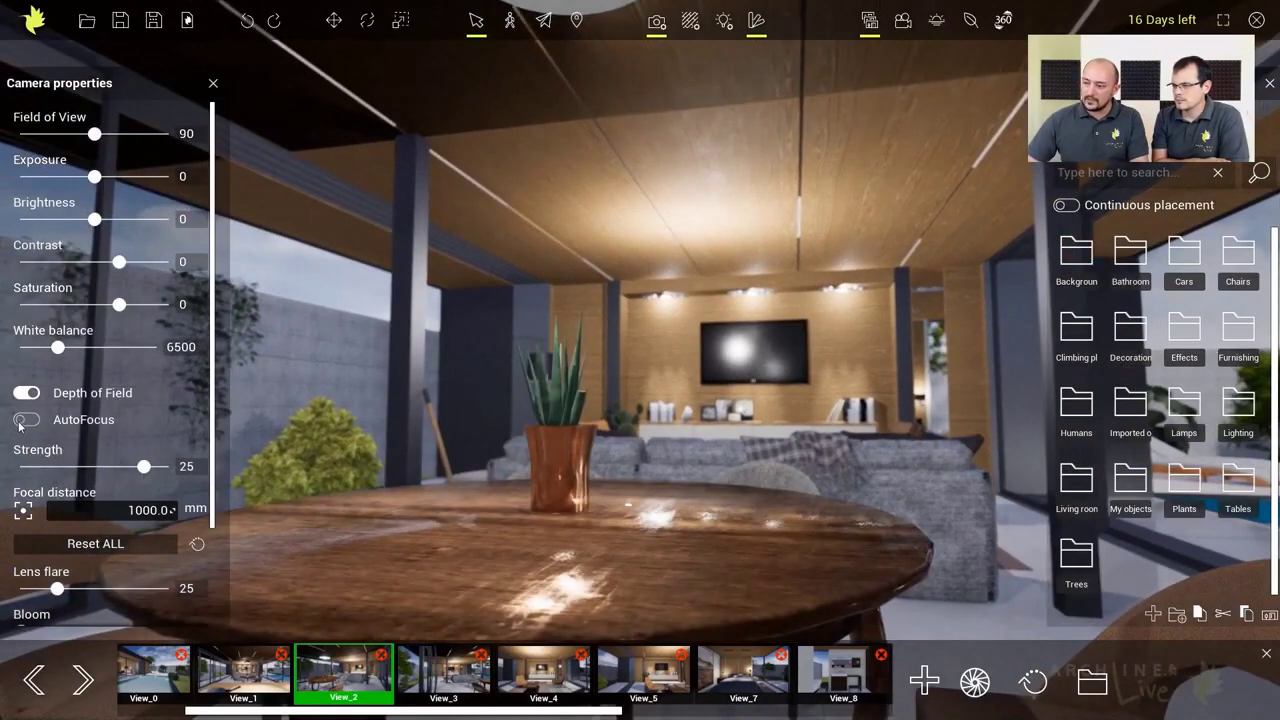
middle_drag(683, 450, 747, 440)
key(q)
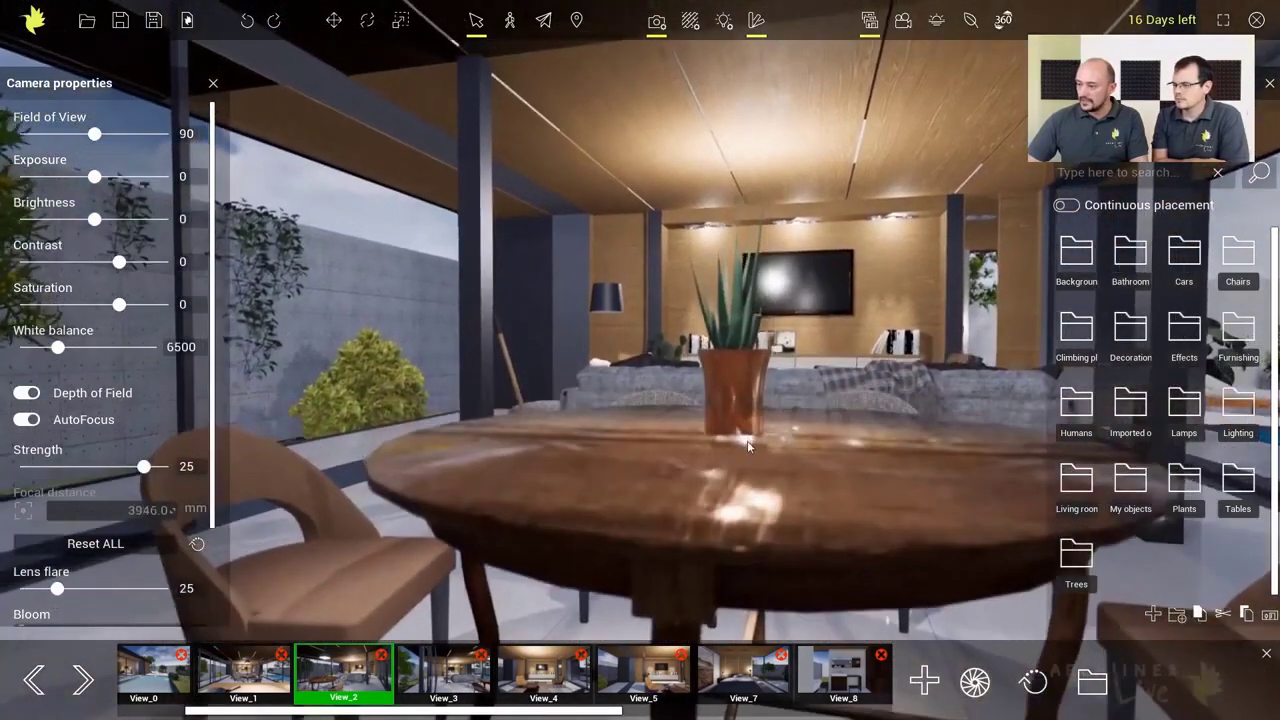
Step: Orbit around the potted plant on the dining table to examine how autofocus shifts the depth of field
right_drag(747, 440, 746, 470)
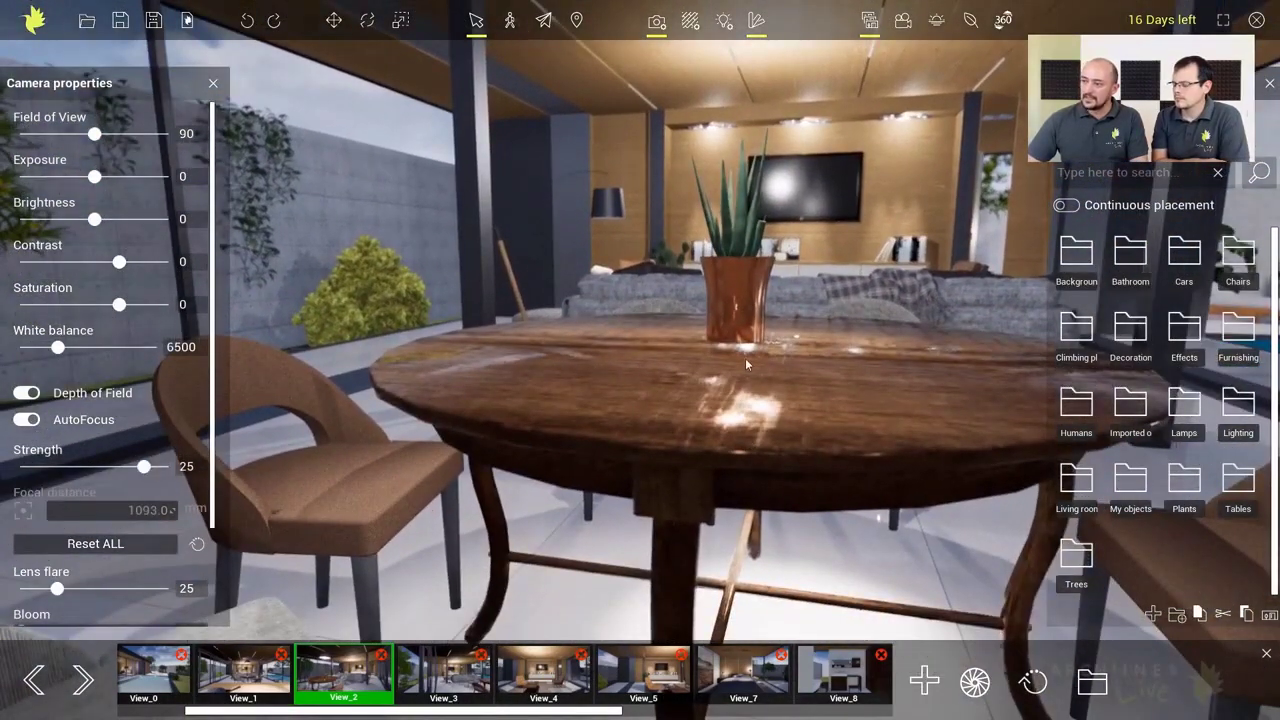
right_drag(762, 359, 798, 318)
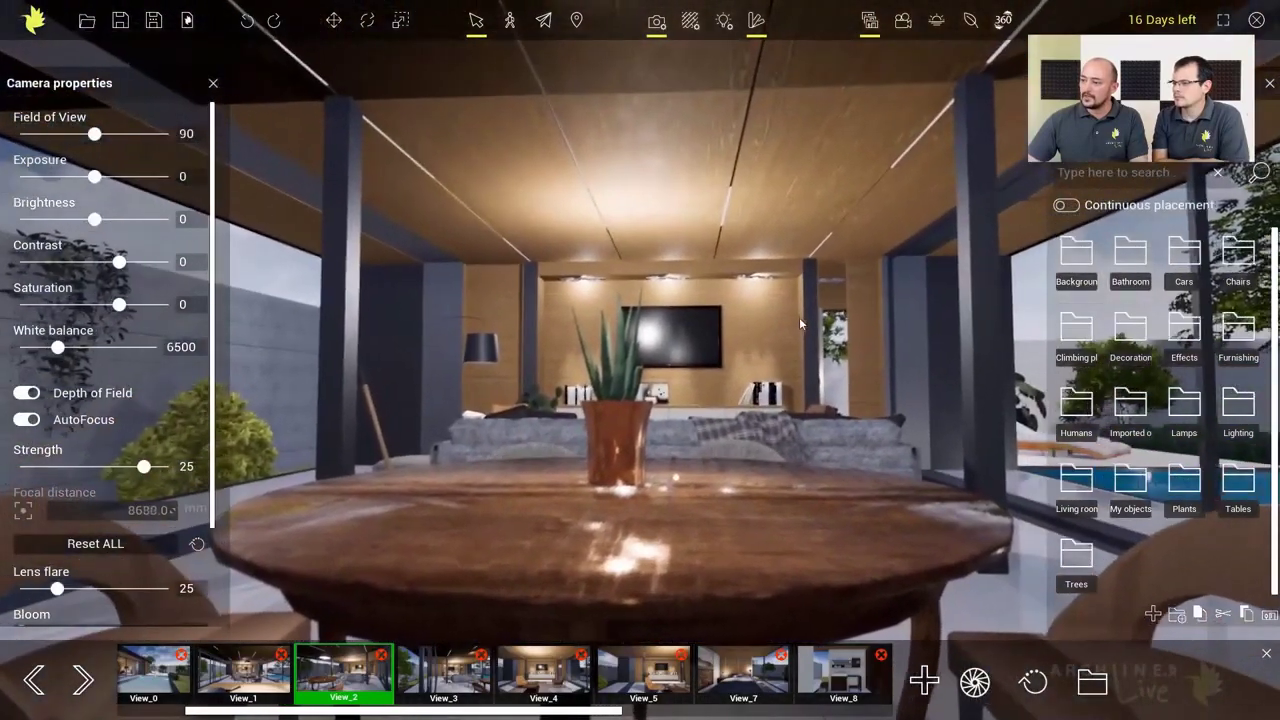
middle_drag(798, 318, 762, 324)
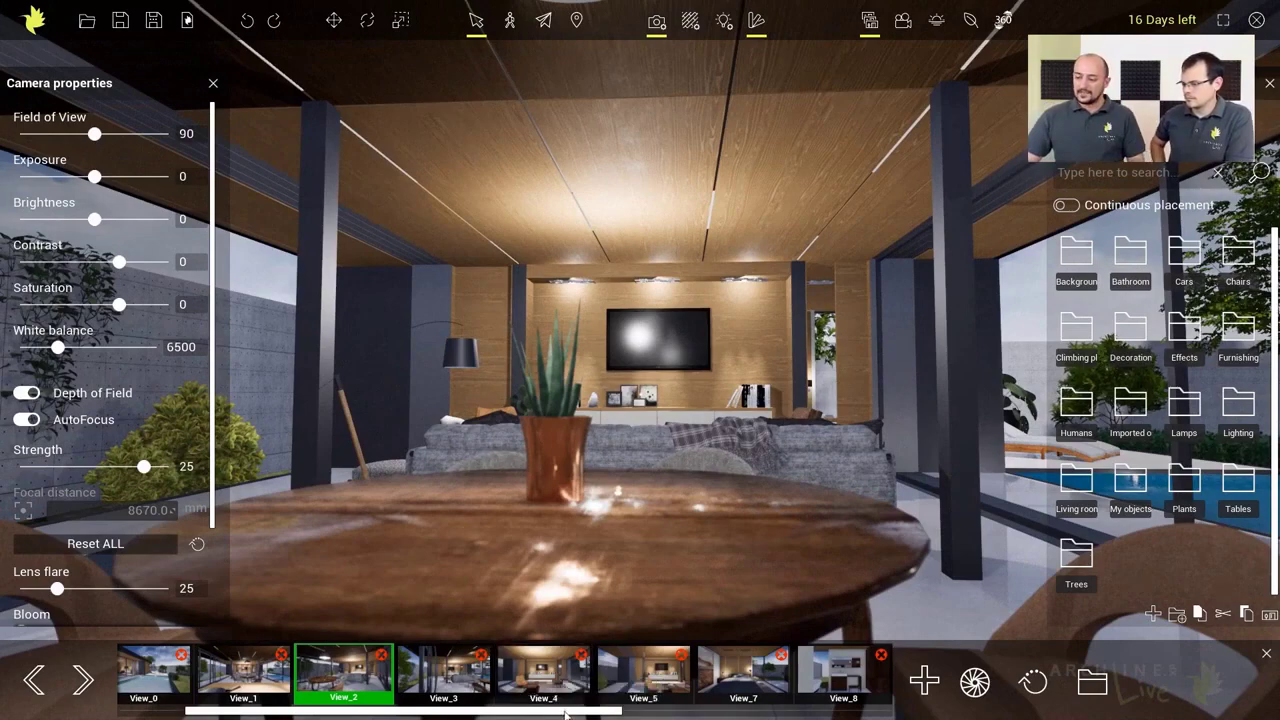
Step: Recall the bedroom view View_13, save it as an additional view, activate the copy and close the camera properties
drag(565, 713, 835, 713)
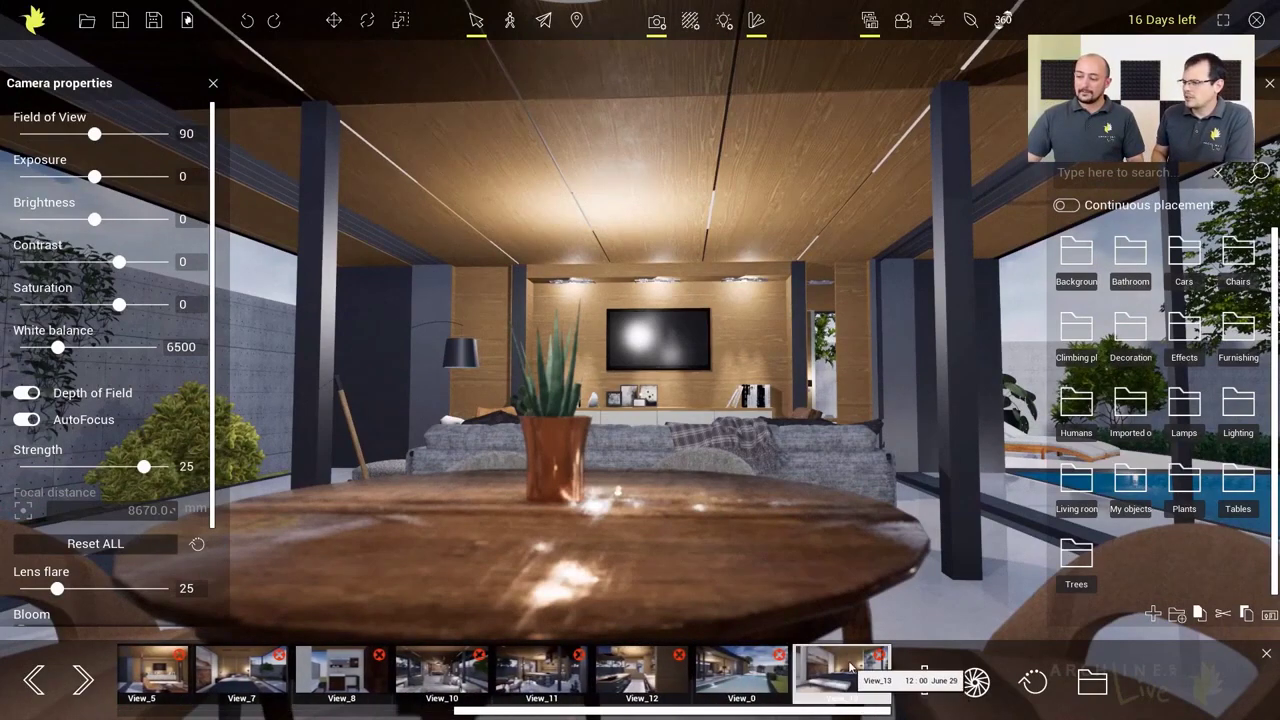
click(848, 668)
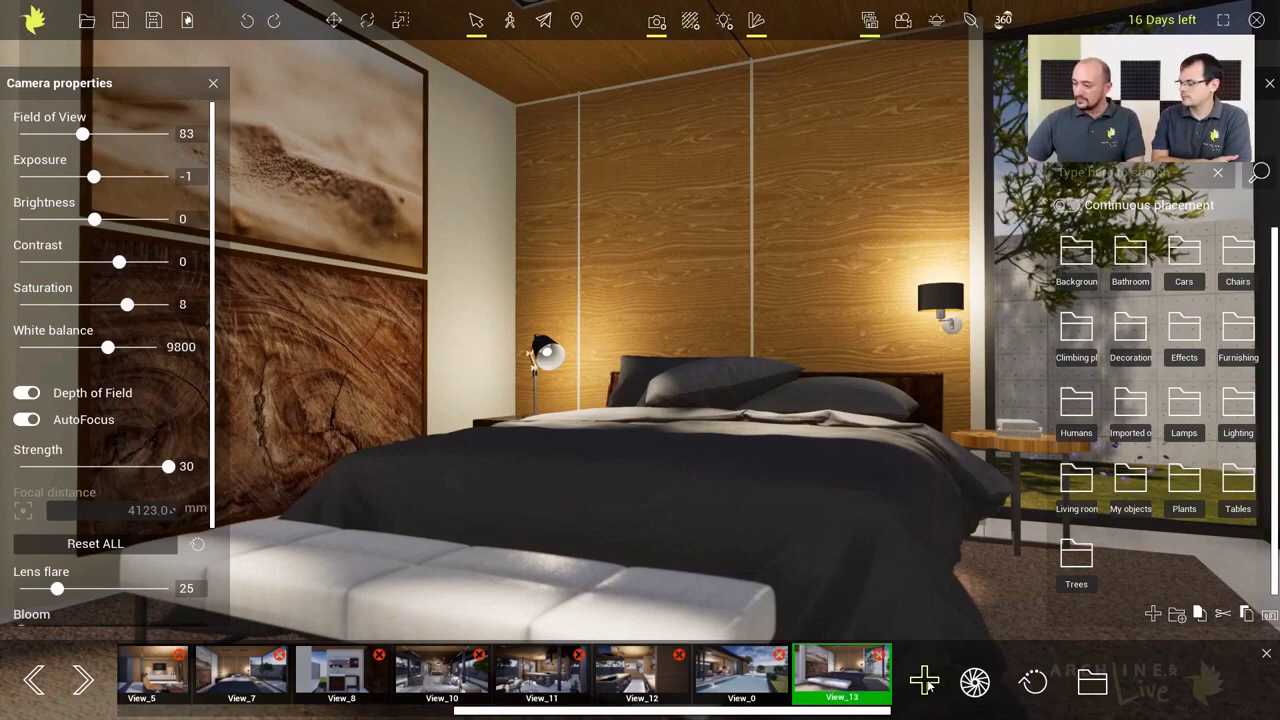
click(925, 683)
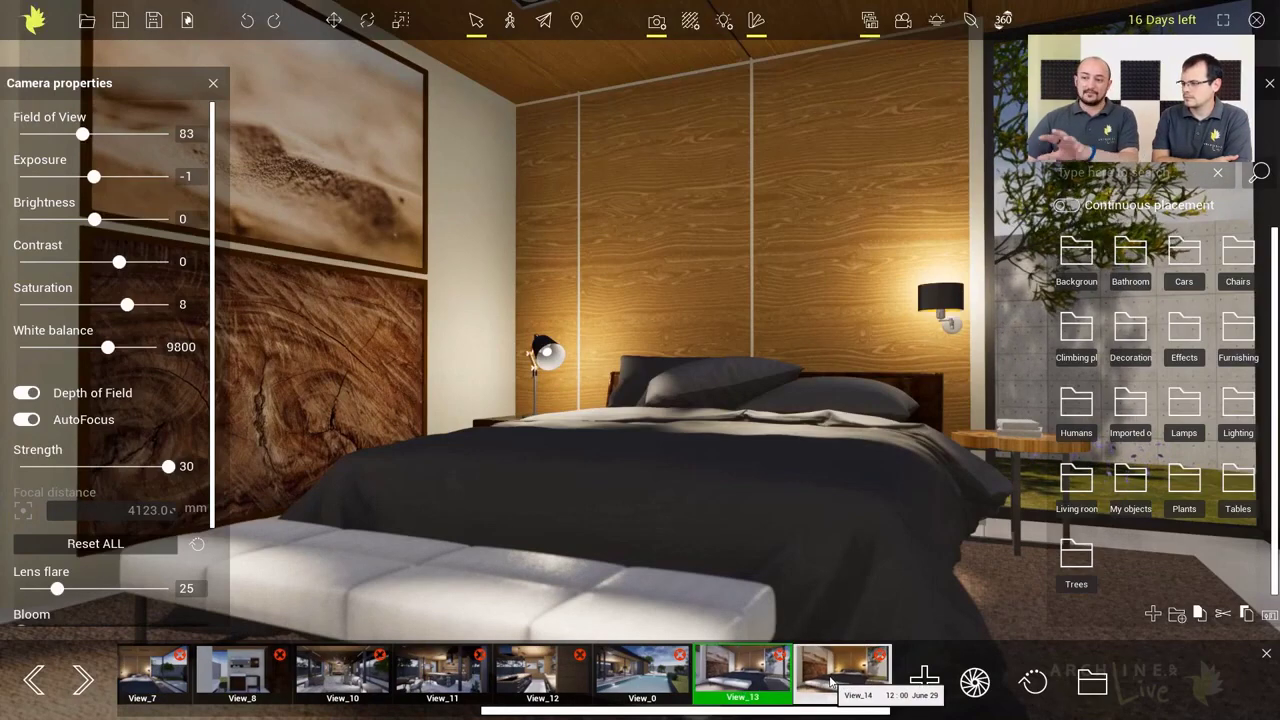
click(826, 676)
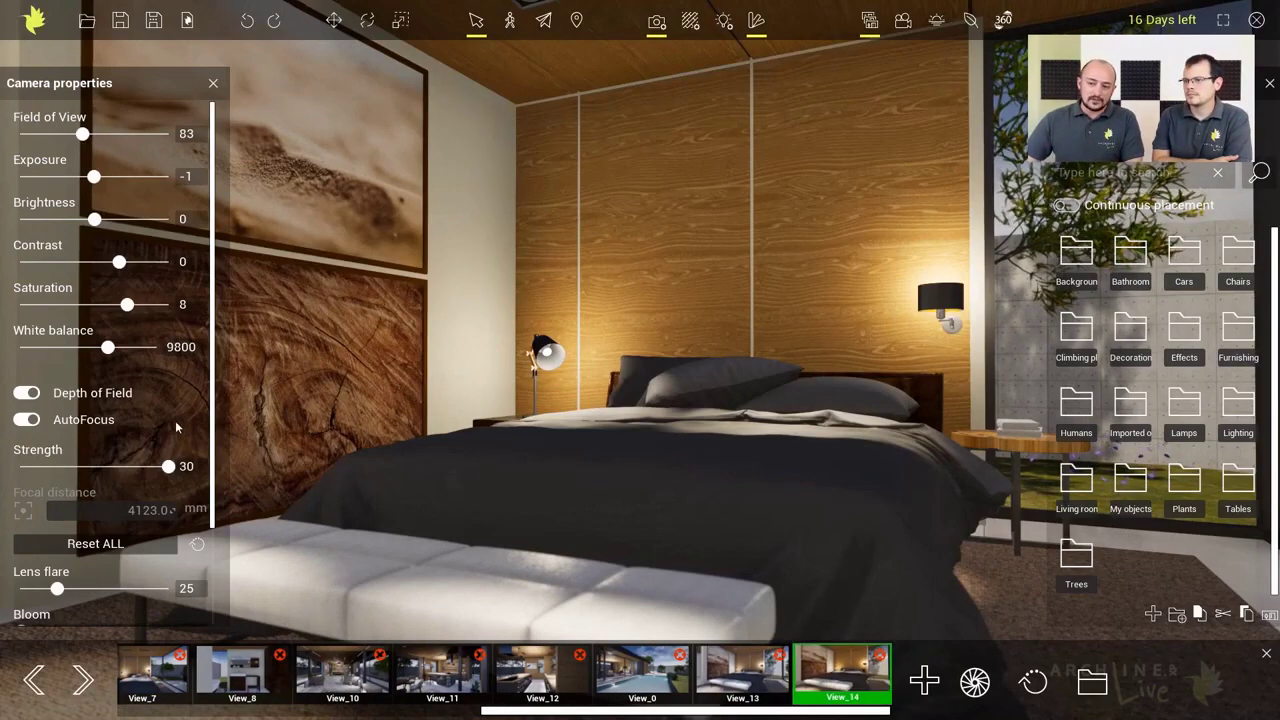
click(214, 85)
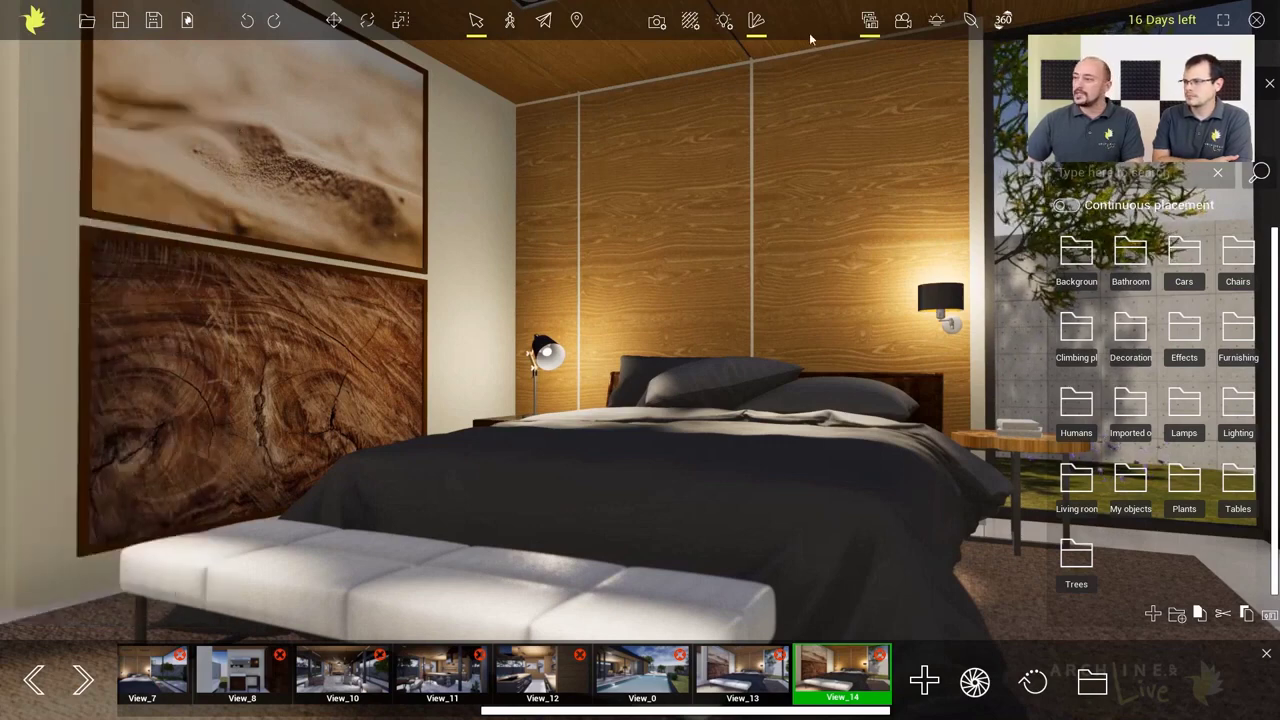
Step: Set the sunlight for the copied bedroom view to 19:39 on September 29 and turn the camera around the bed
click(936, 20)
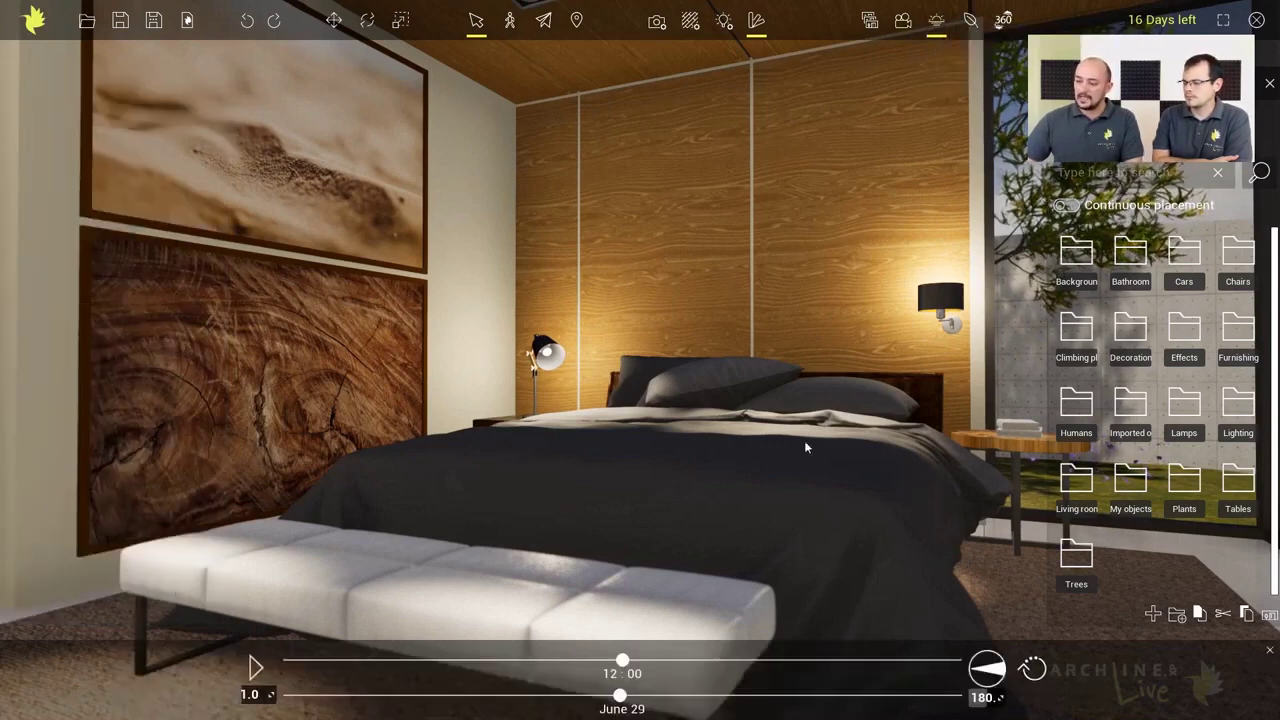
drag(622, 661, 838, 661)
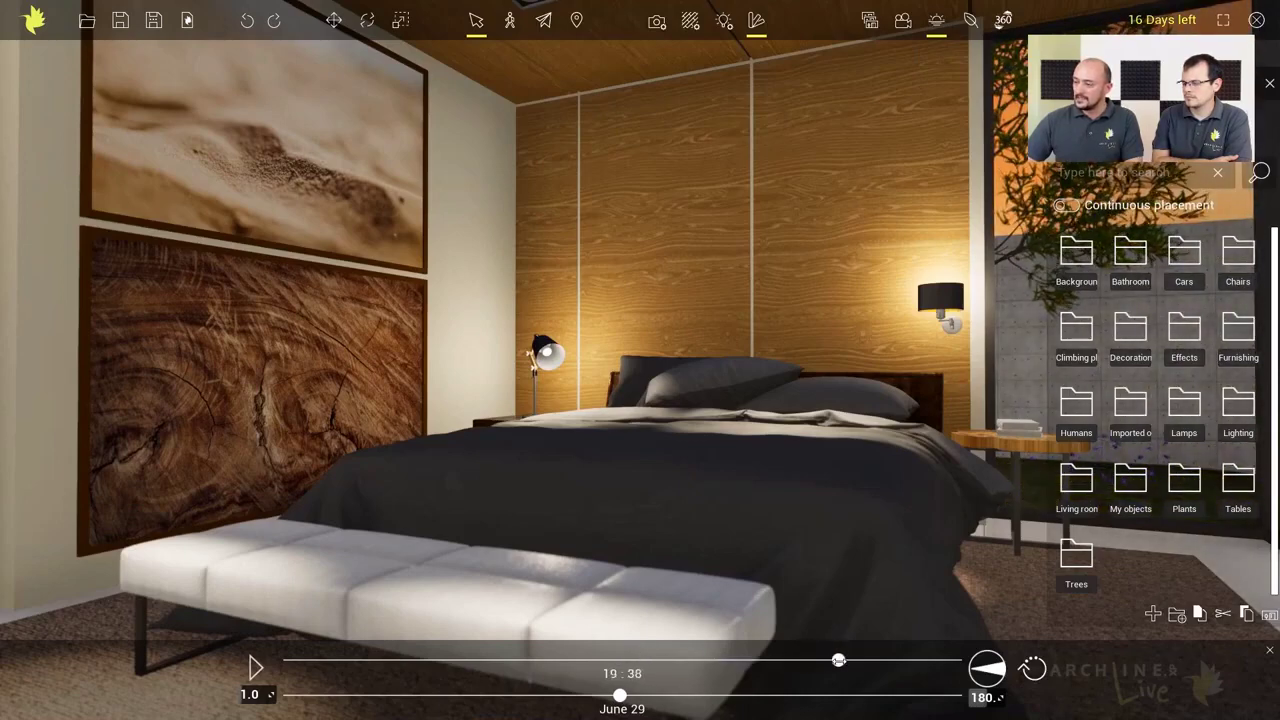
drag(620, 695, 791, 695)
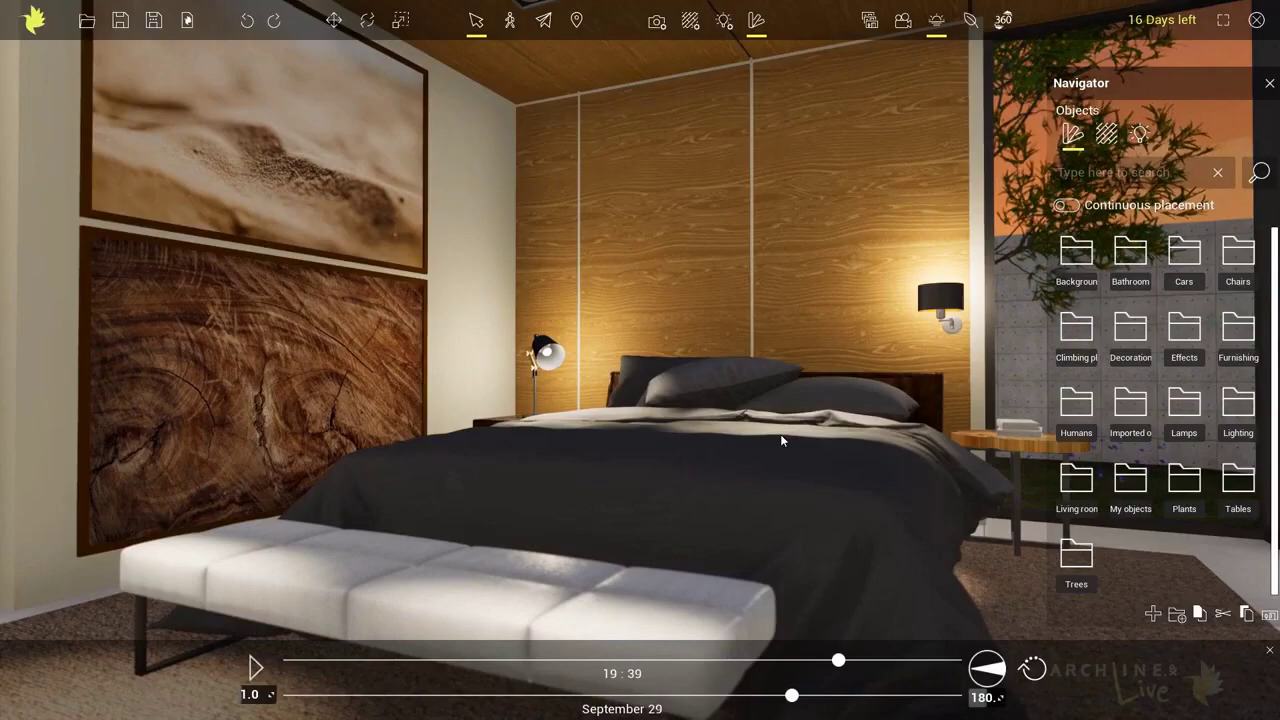
right_drag(686, 277, 658, 283)
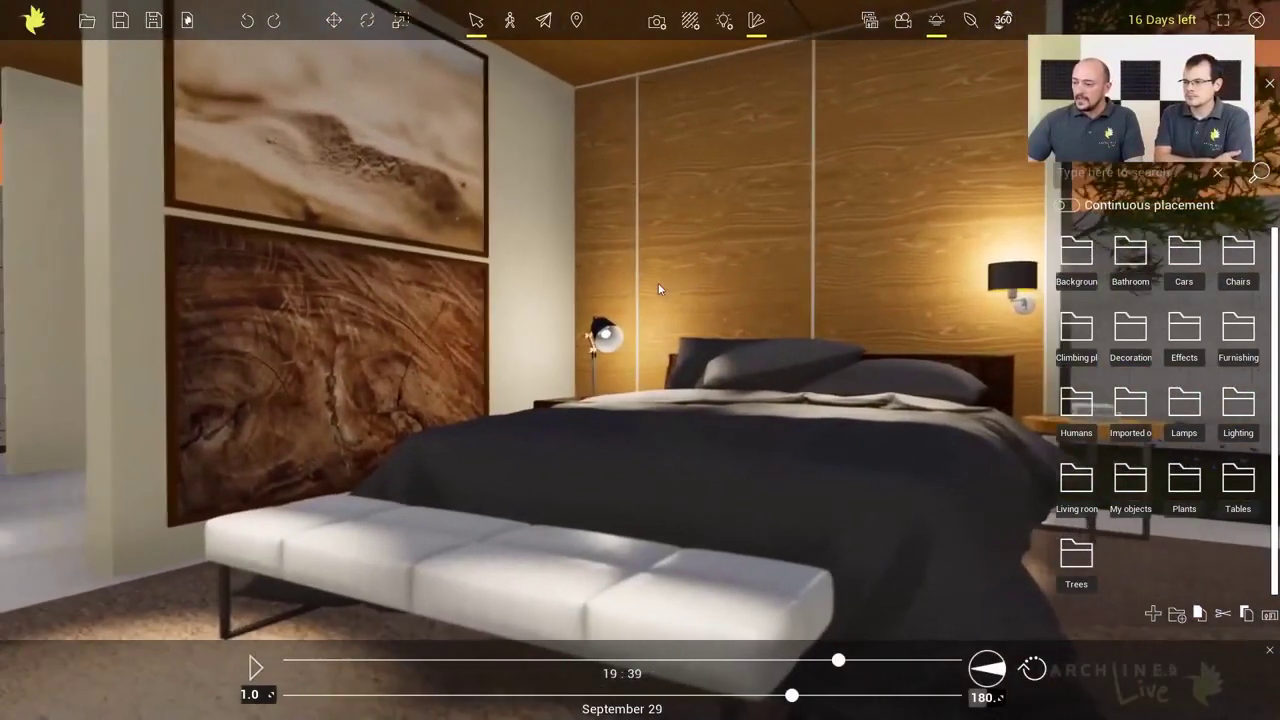
Step: Return to the saved views, close the object navigator and recall View_13
click(870, 21)
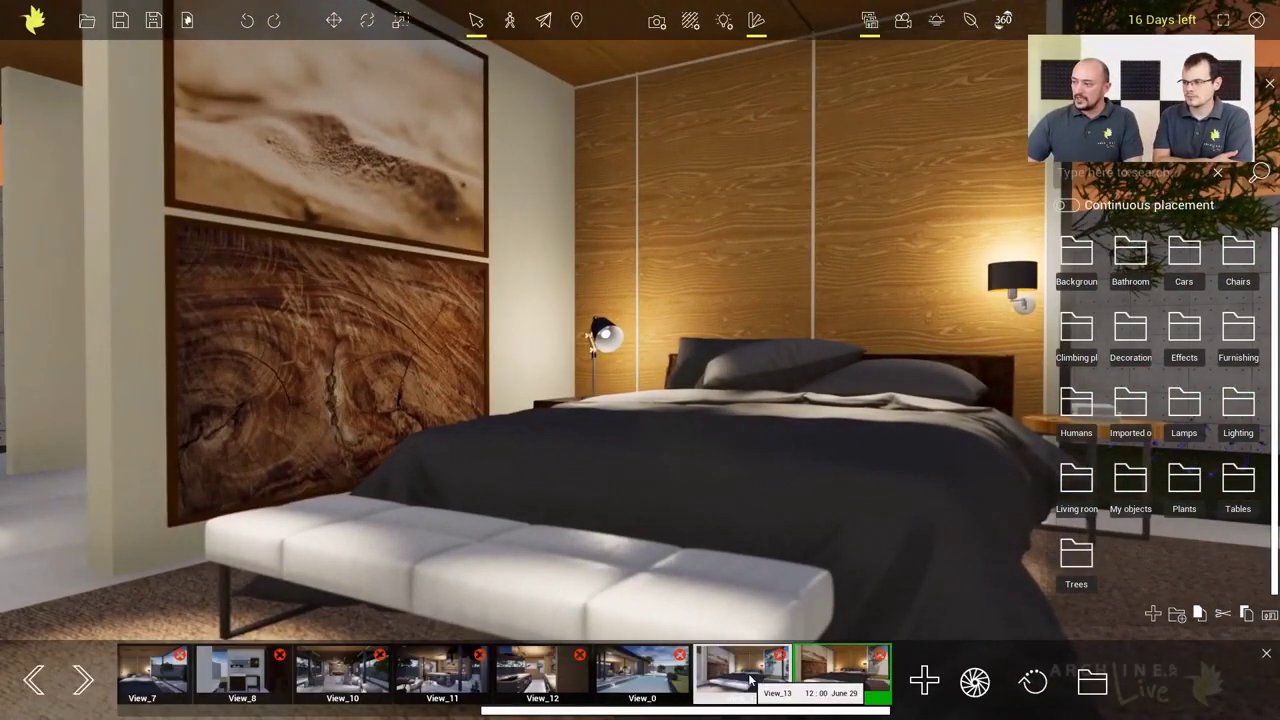
click(1269, 84)
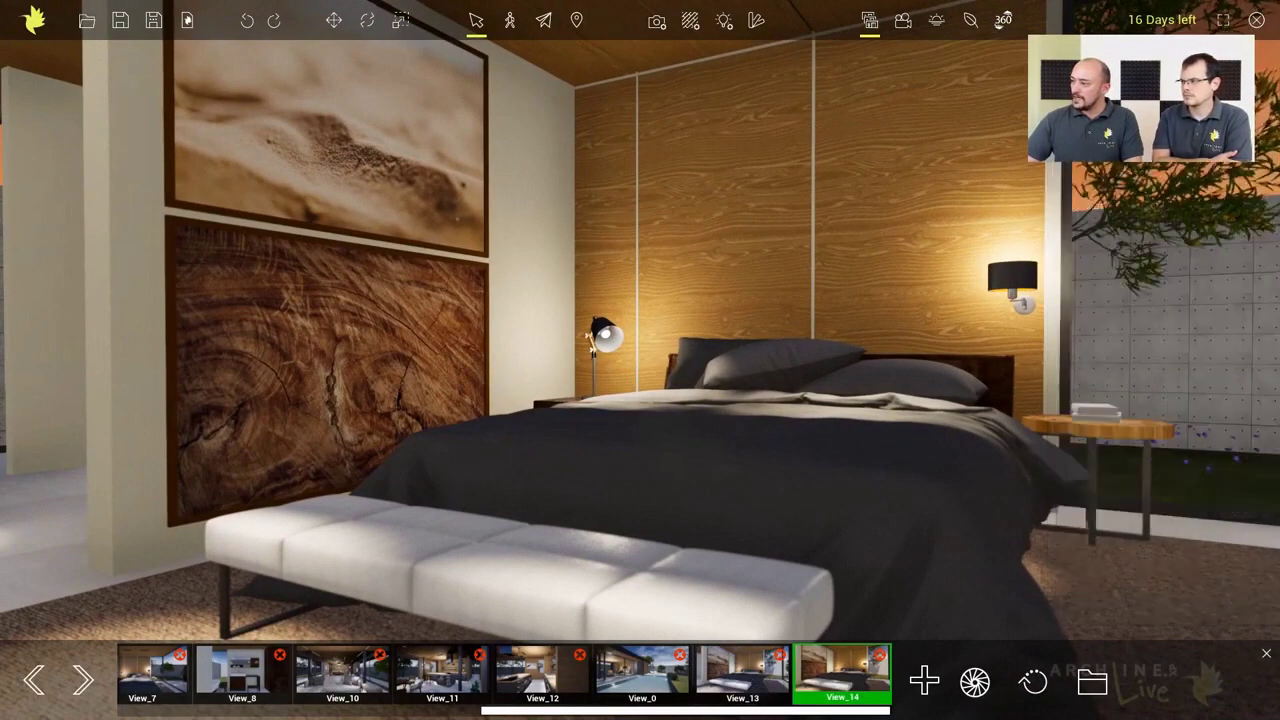
click(760, 678)
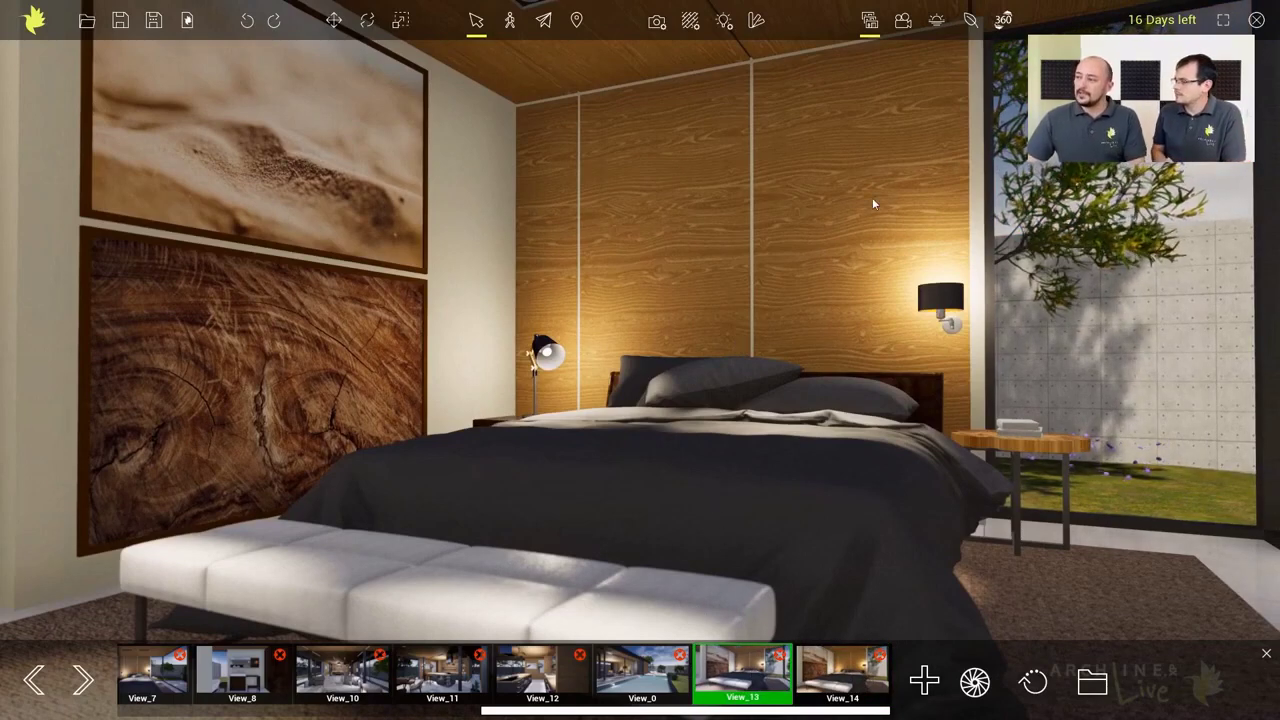
Step: Update all saved views with the camera properties of View_13
click(656, 20)
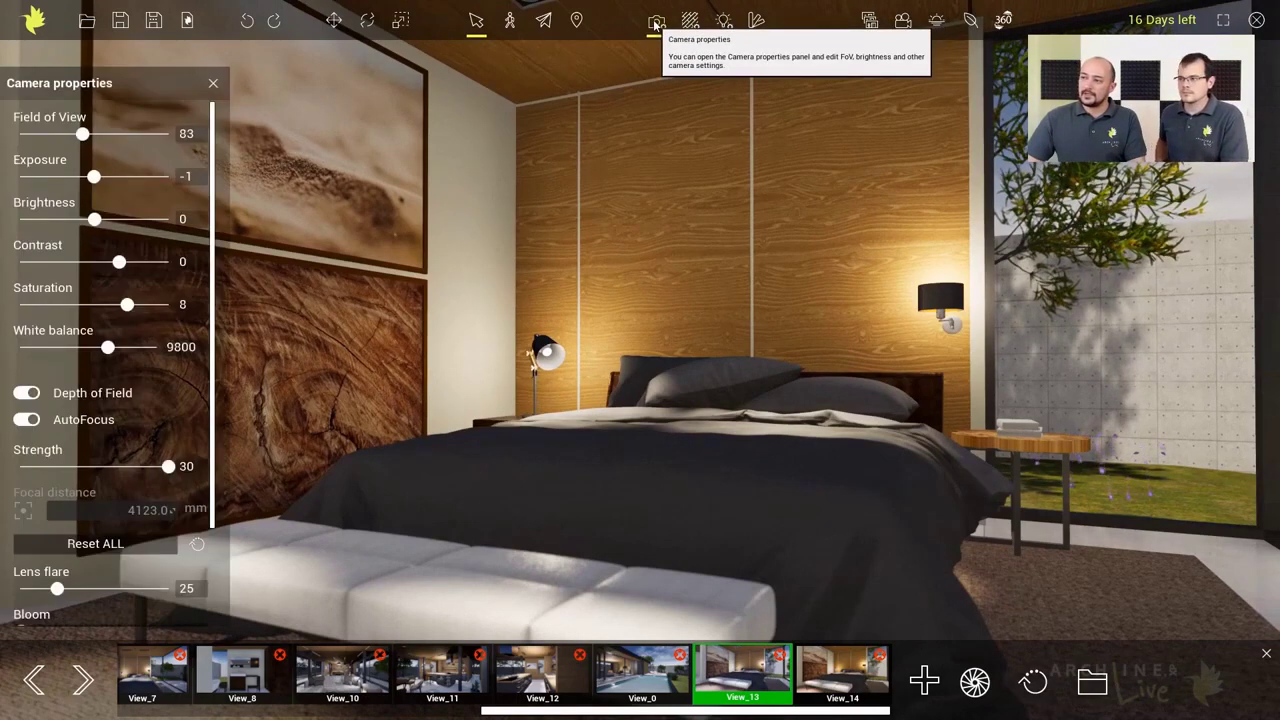
click(196, 545)
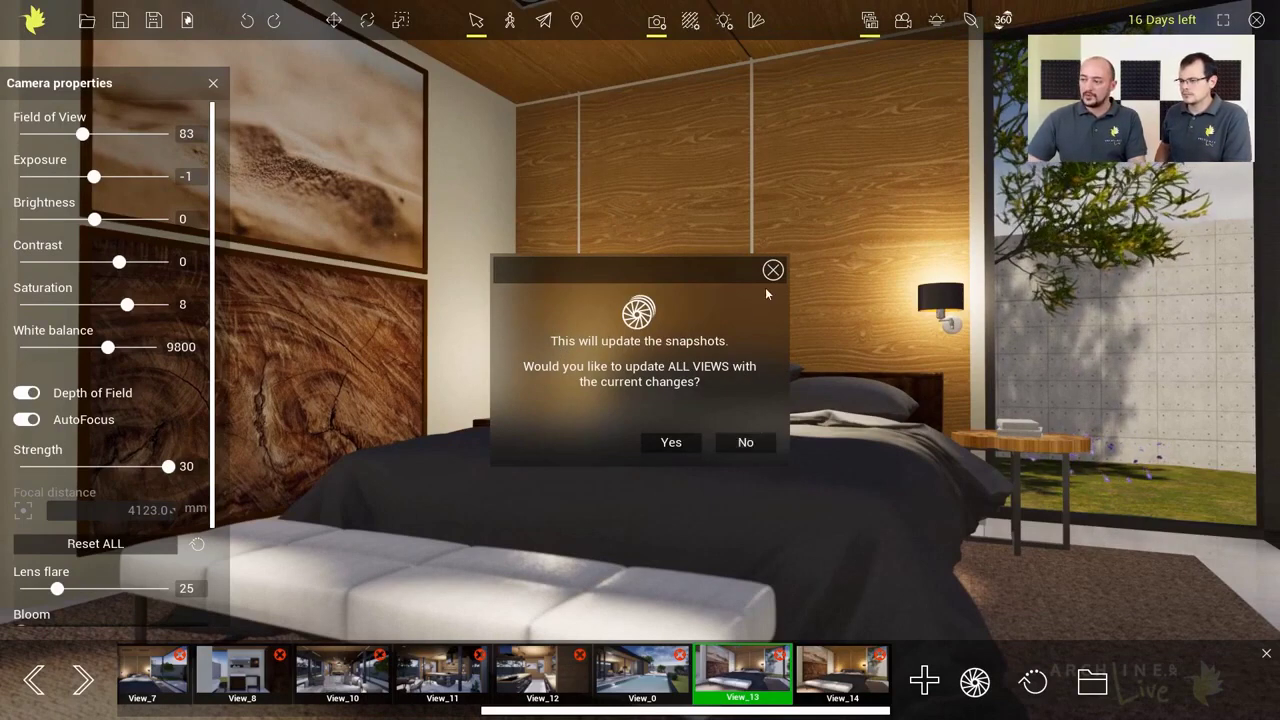
click(671, 441)
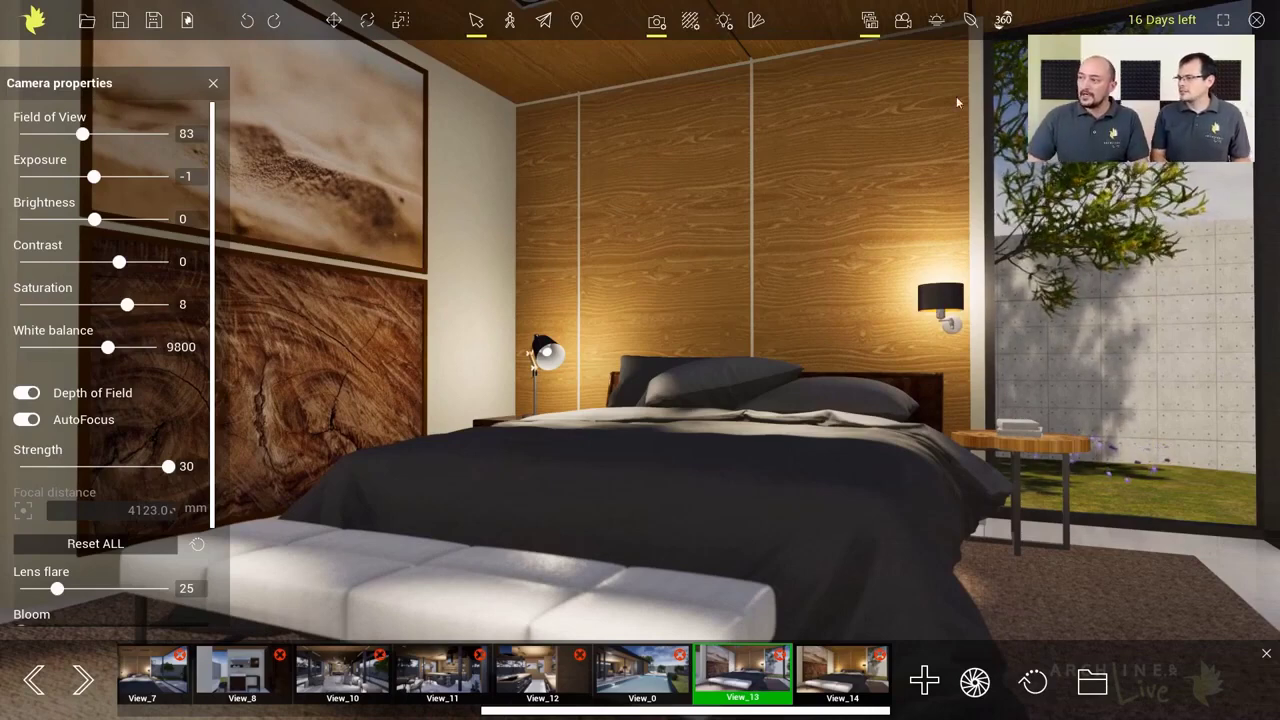
Step: Check the option to update all views with the current sunlight without applying it, and close the camera properties
click(940, 24)
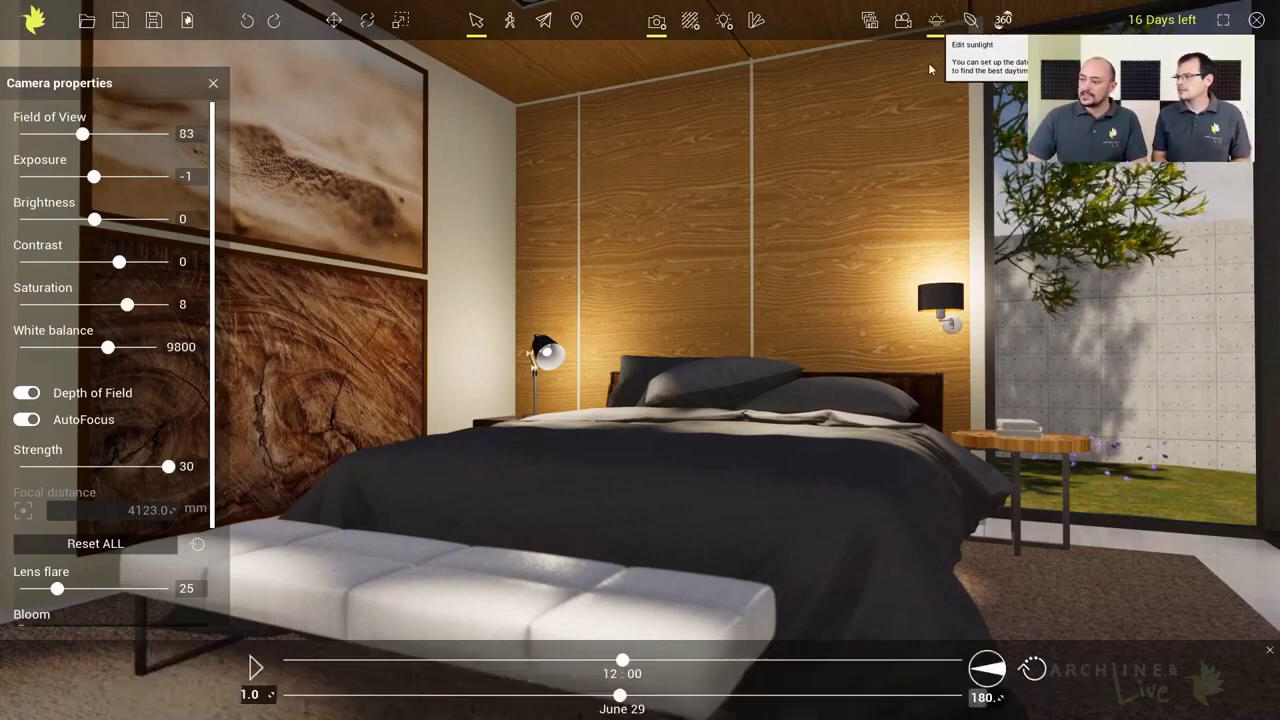
click(1038, 668)
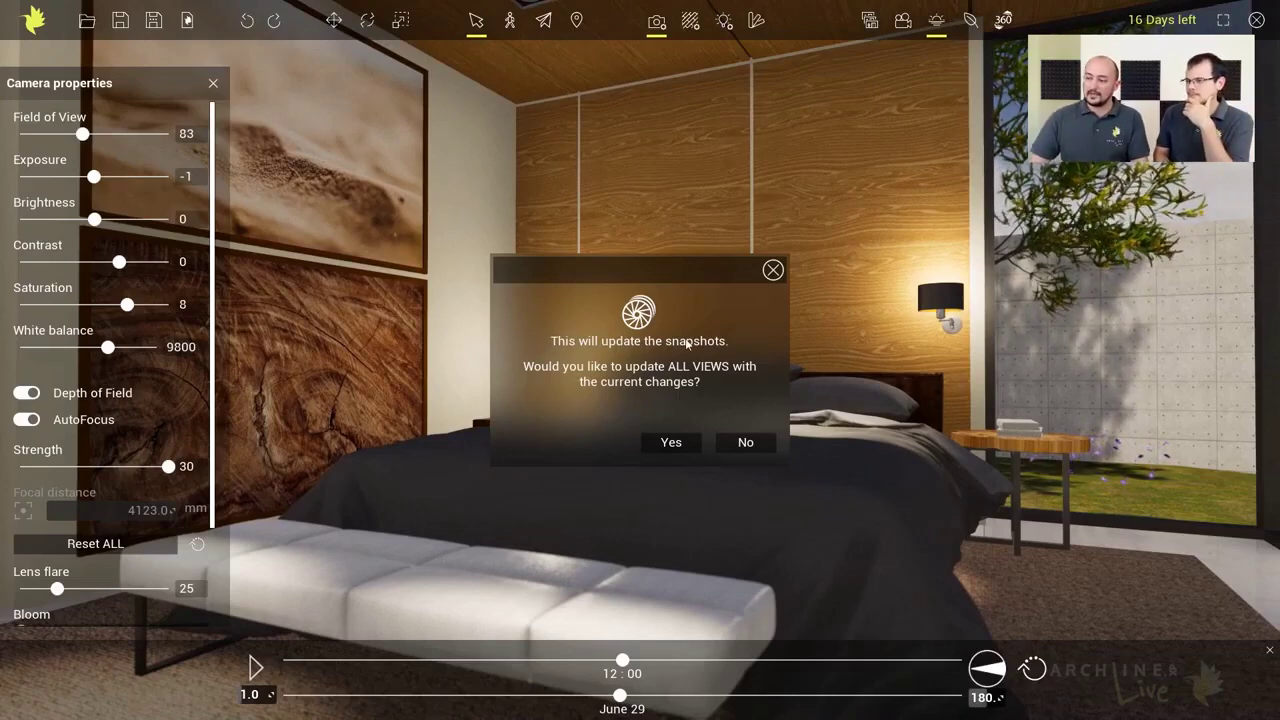
click(773, 270)
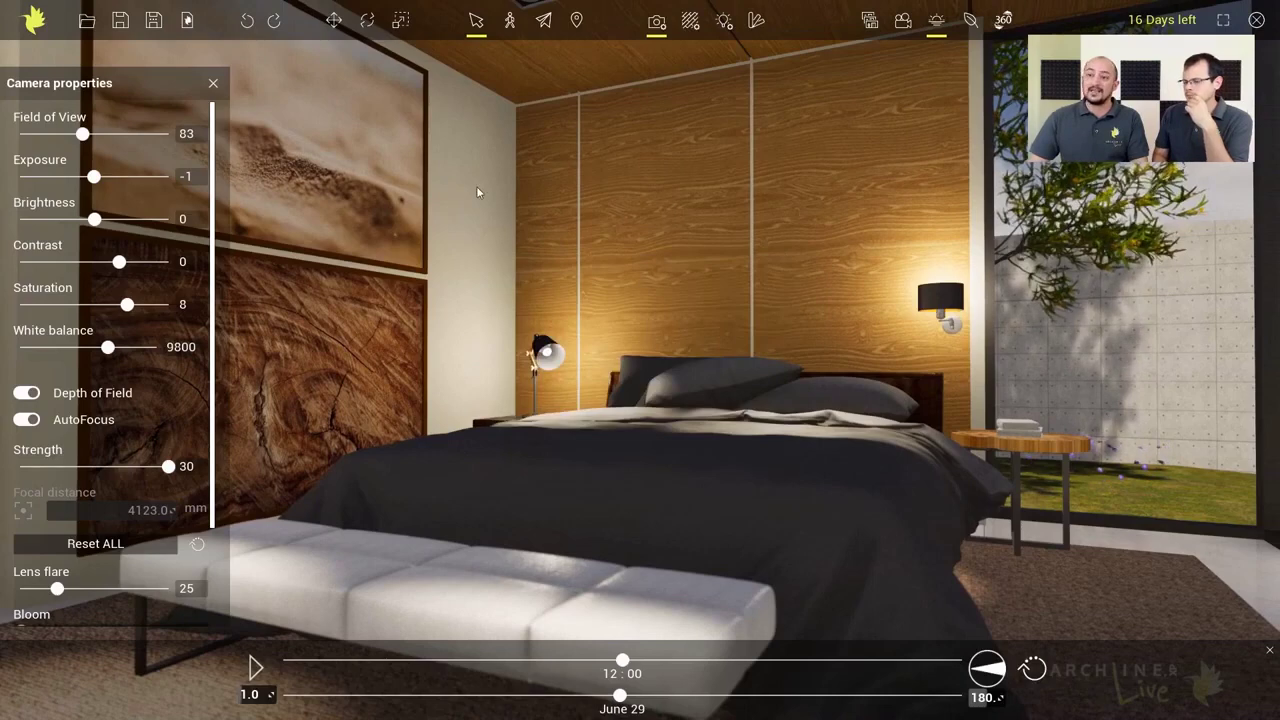
click(213, 83)
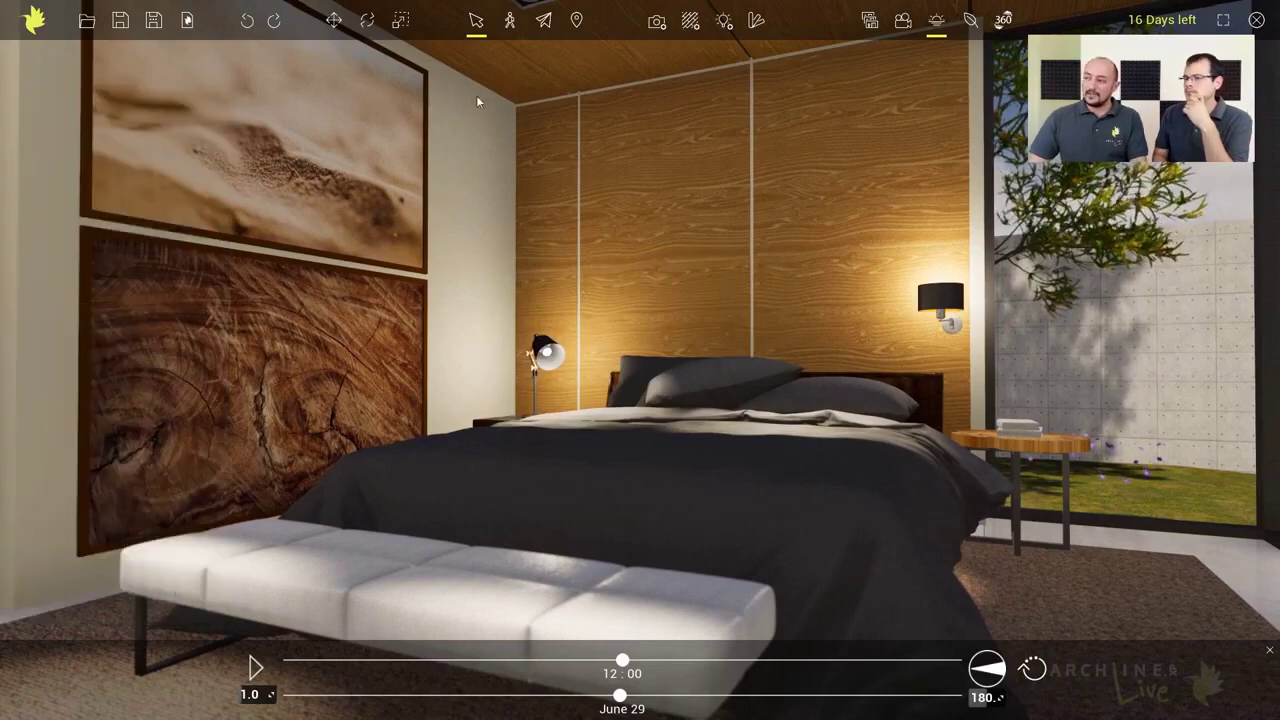
Step: Check the option to update all views from the saved views list without applying it
click(869, 20)
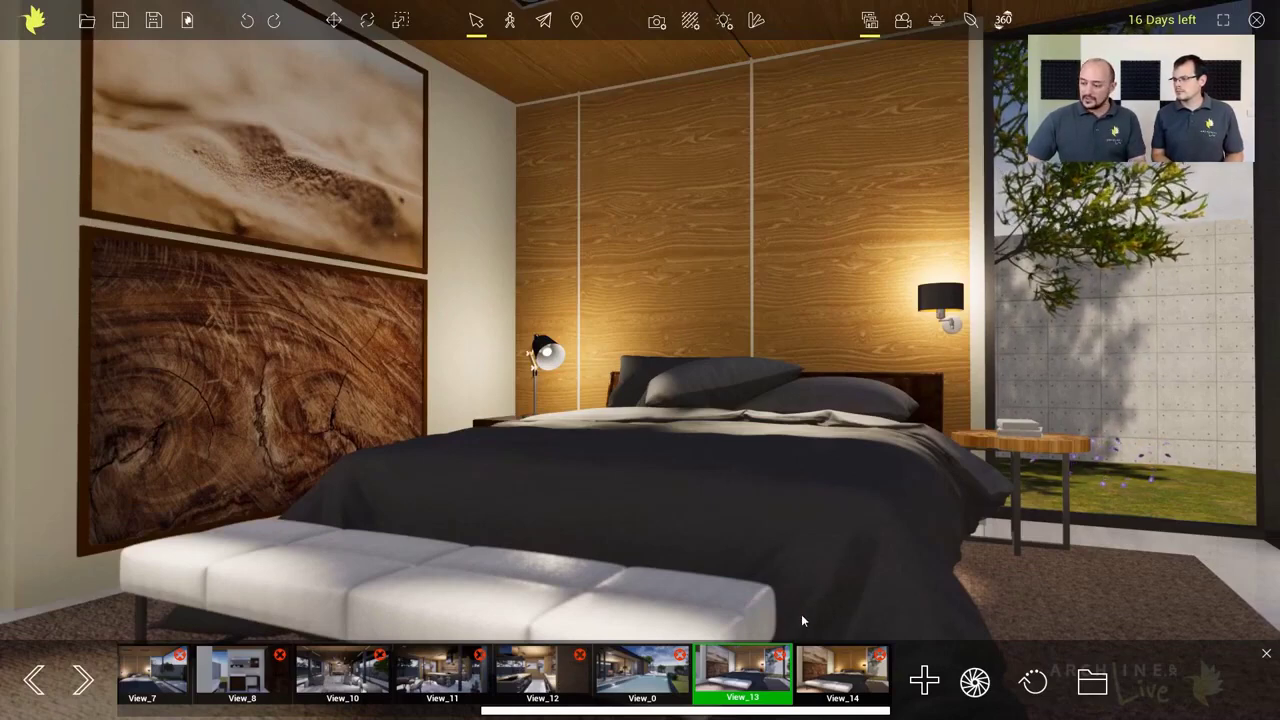
click(1034, 682)
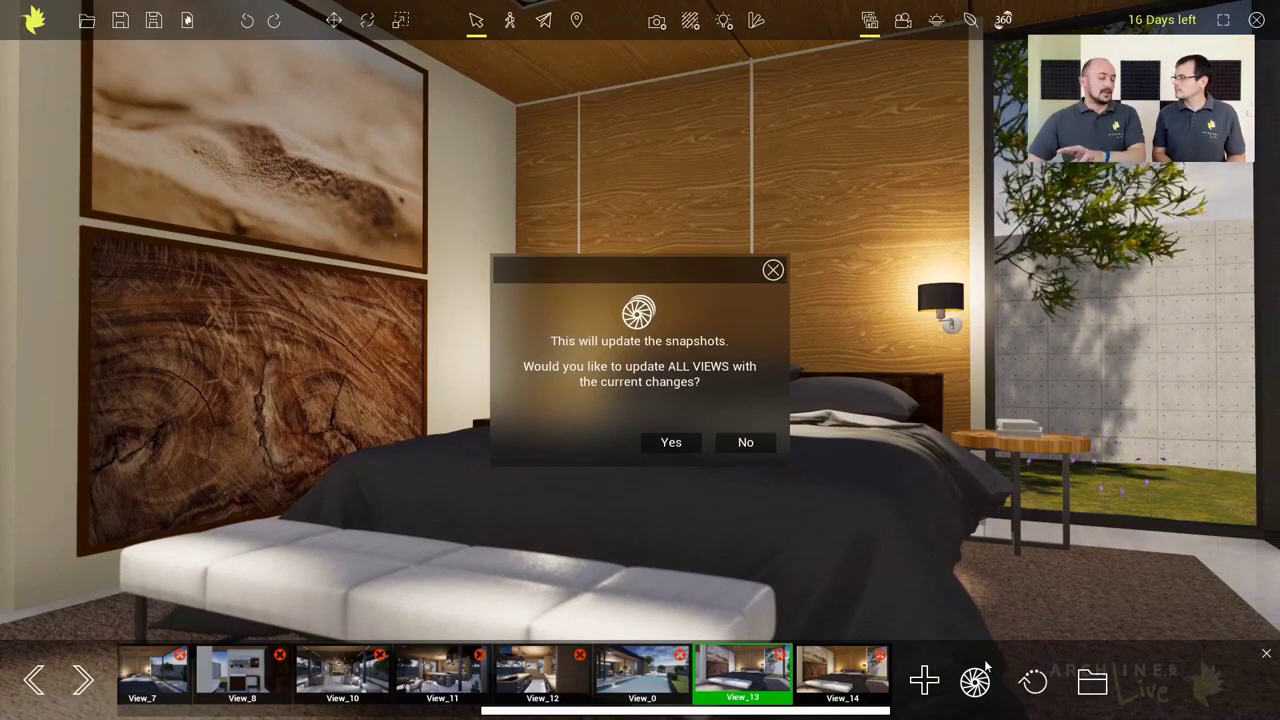
click(773, 270)
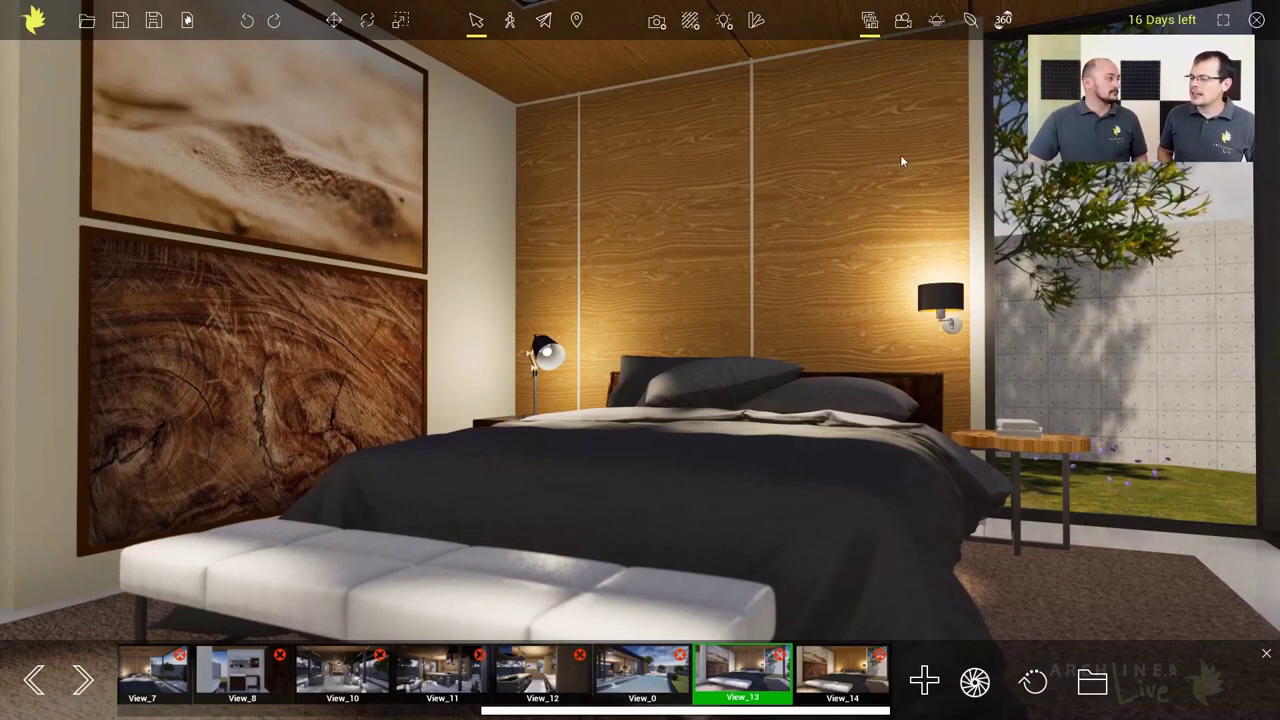
Step: Open the saved animations, browse Animation 1 and Animation 2, and play Animation 0 of the house exterior
click(903, 20)
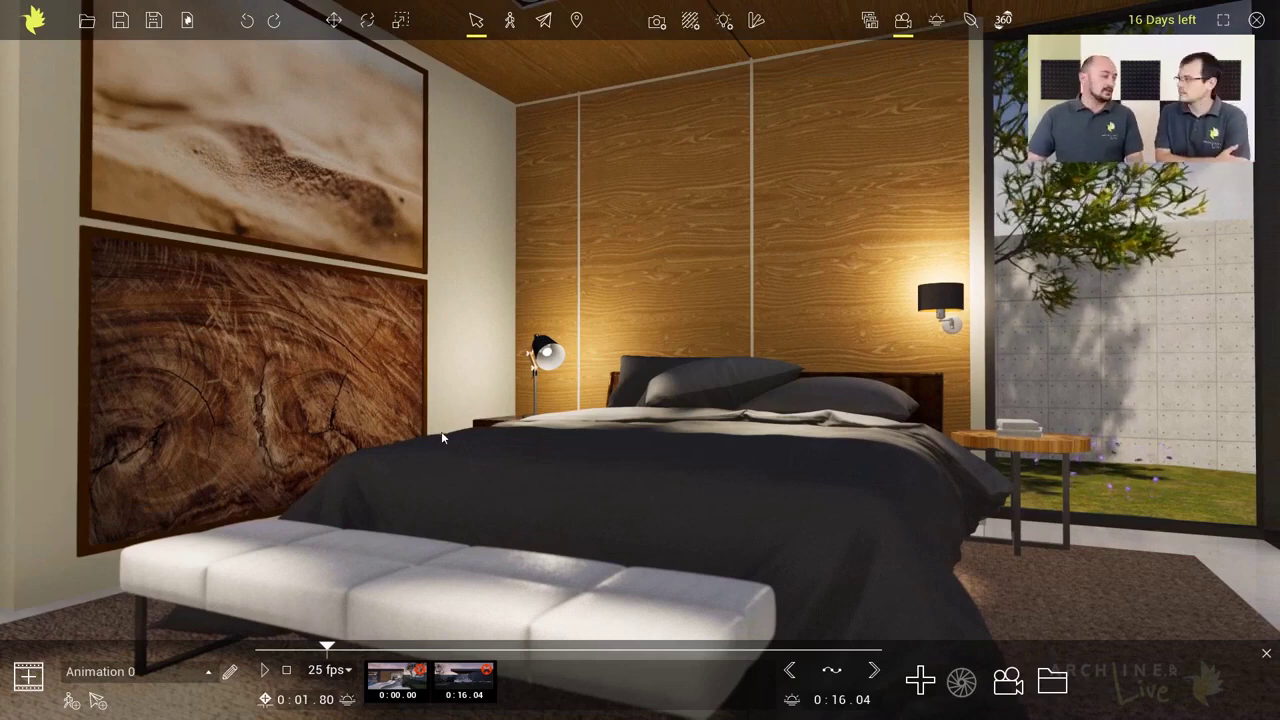
click(209, 671)
click(171, 450)
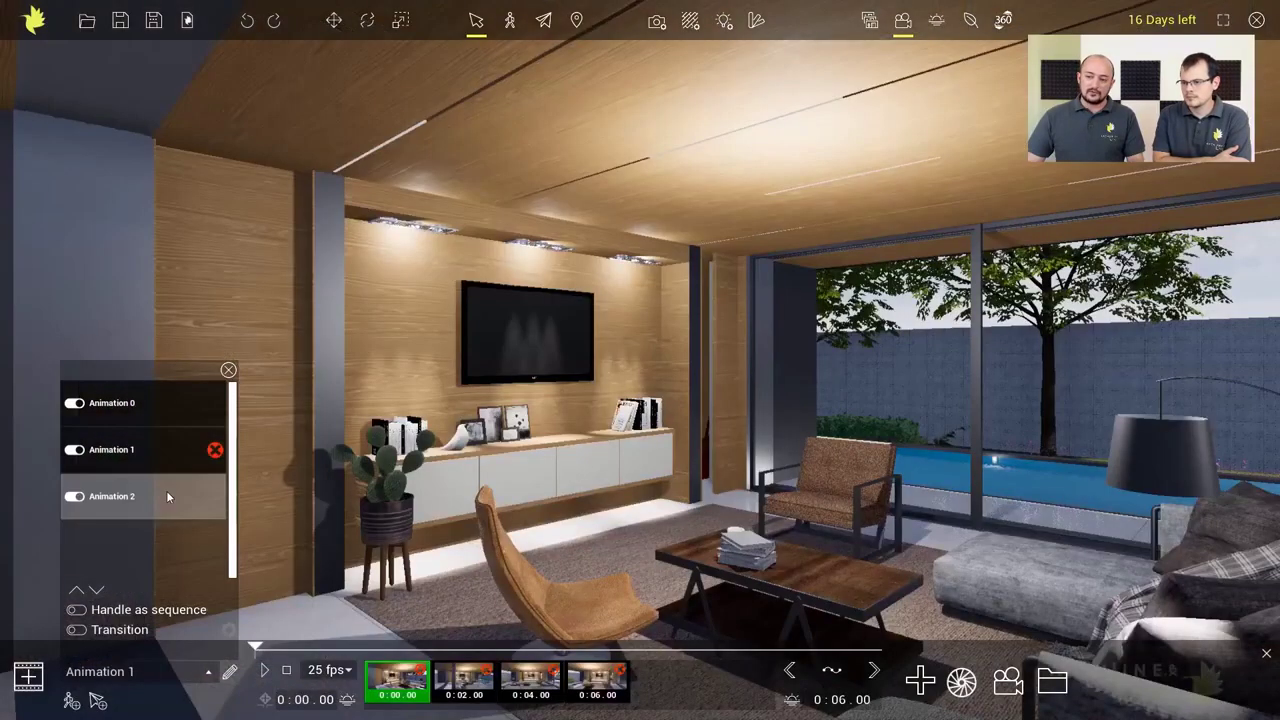
click(166, 494)
click(163, 401)
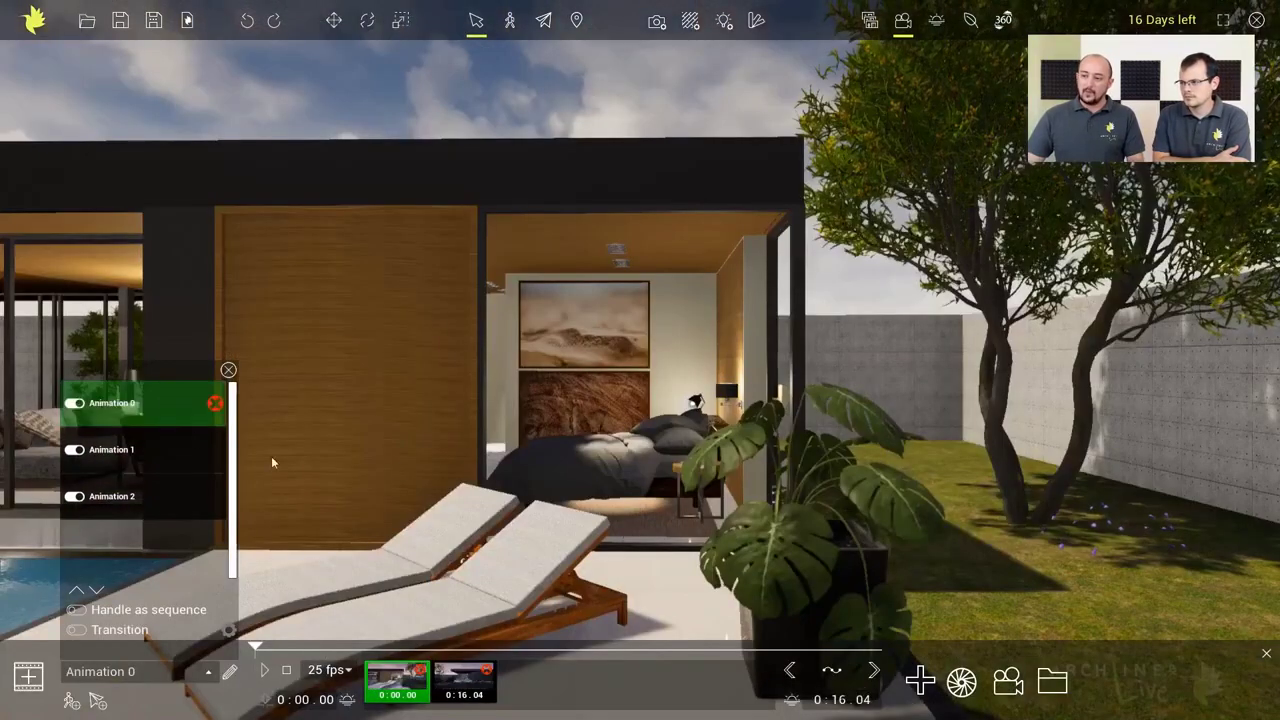
click(228, 370)
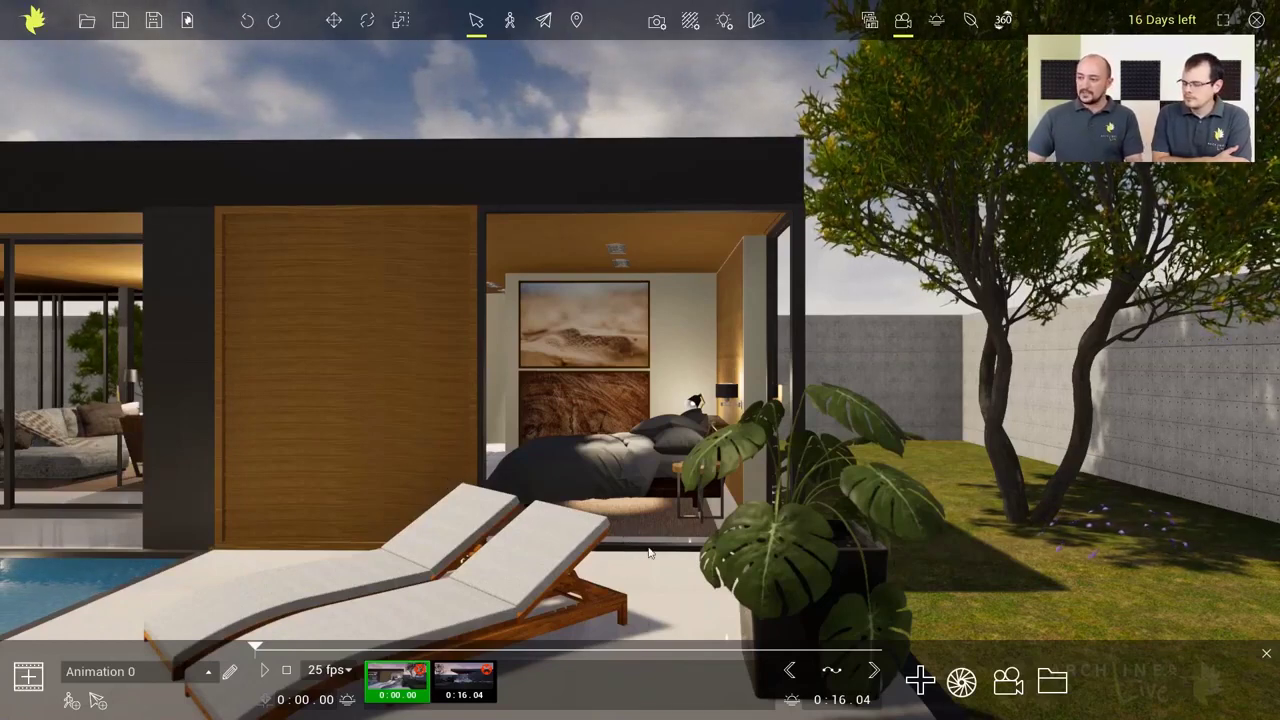
click(265, 670)
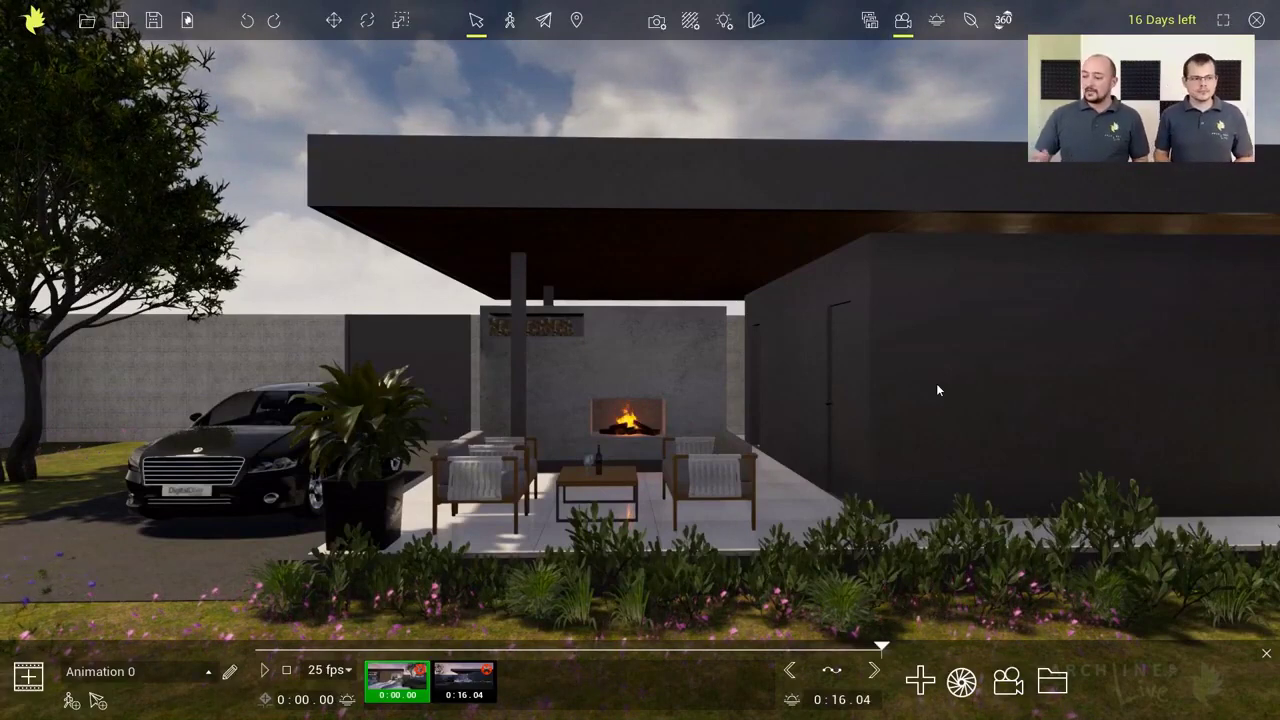
Step: Play Animation 1 of the living room and Animation 2 of the kitchen
click(110, 671)
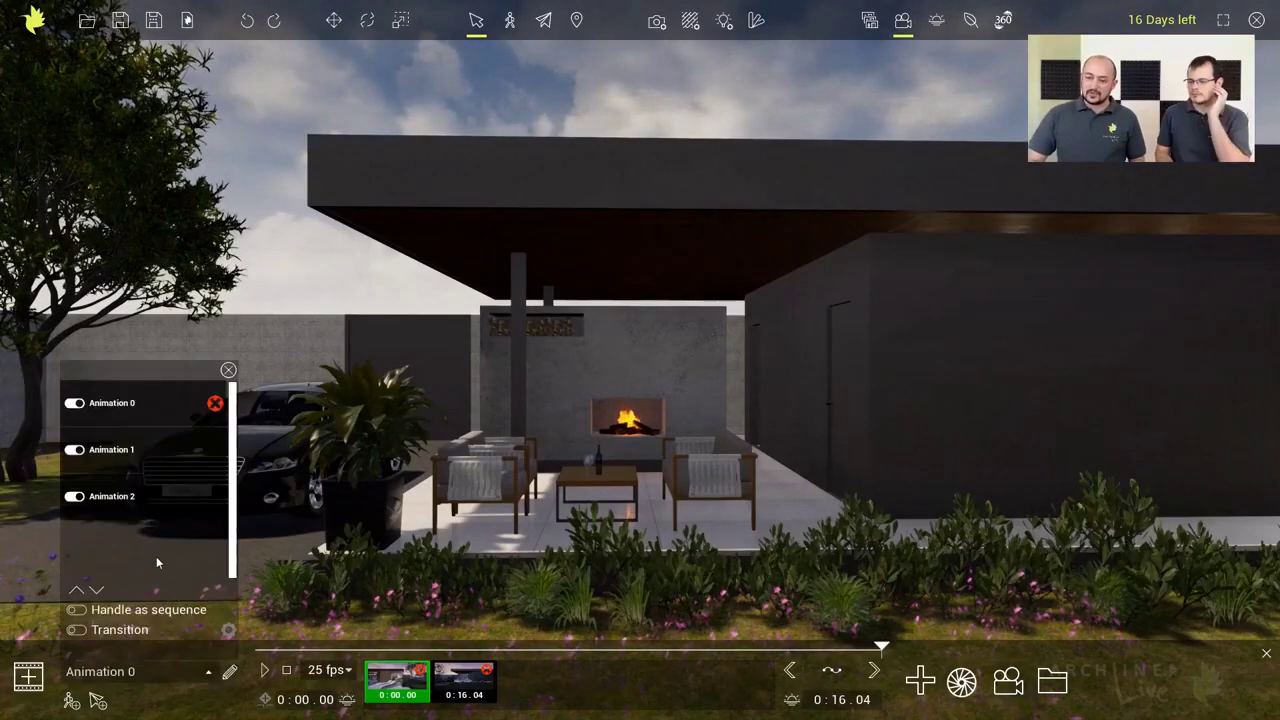
click(141, 452)
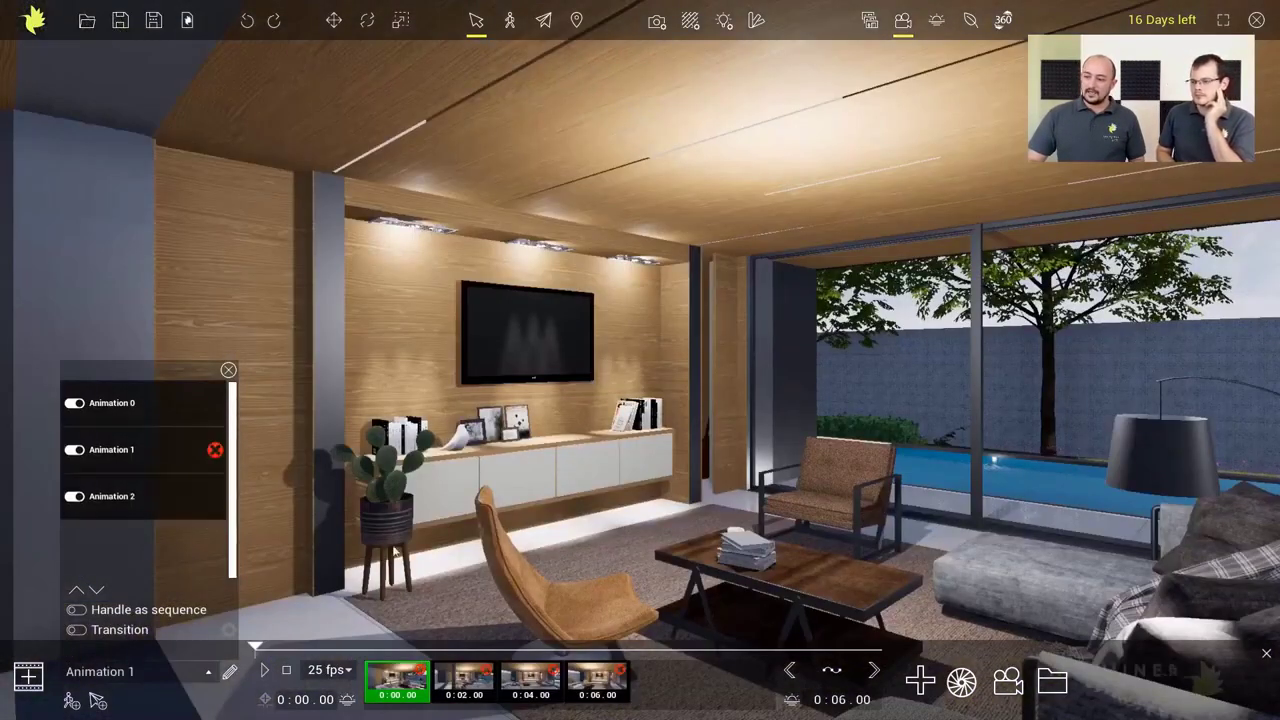
click(264, 673)
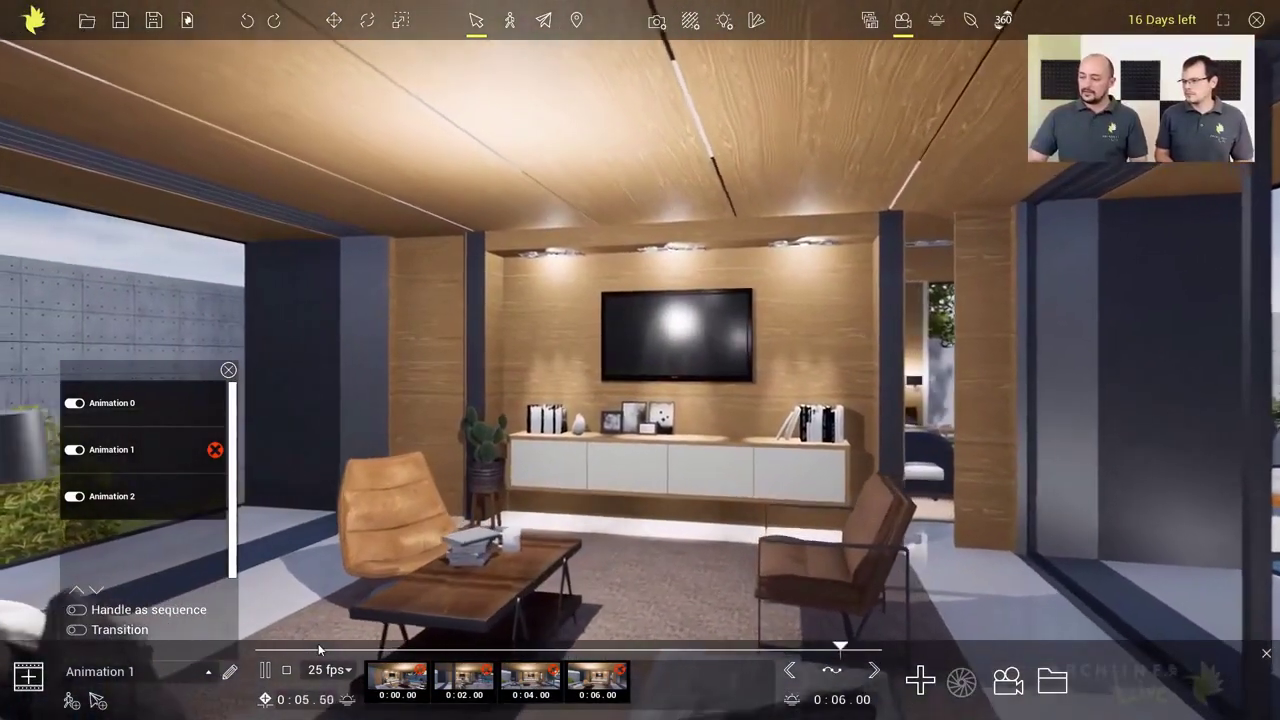
click(166, 500)
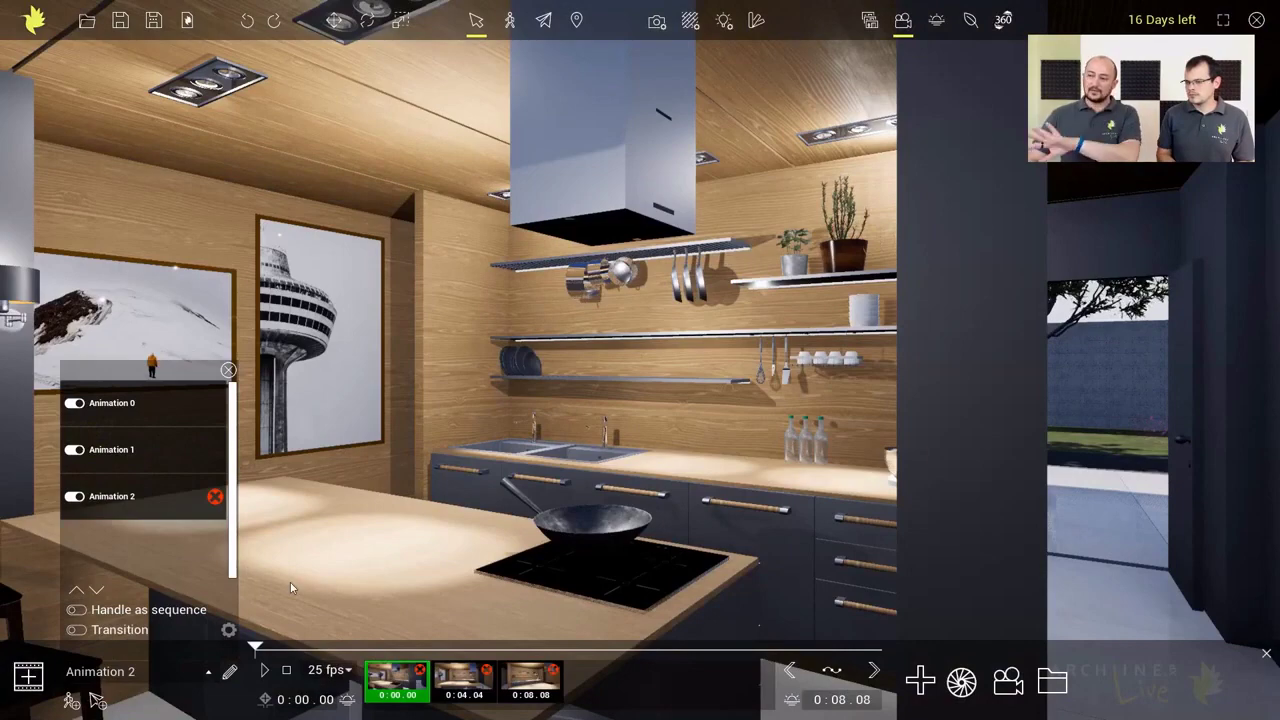
click(264, 670)
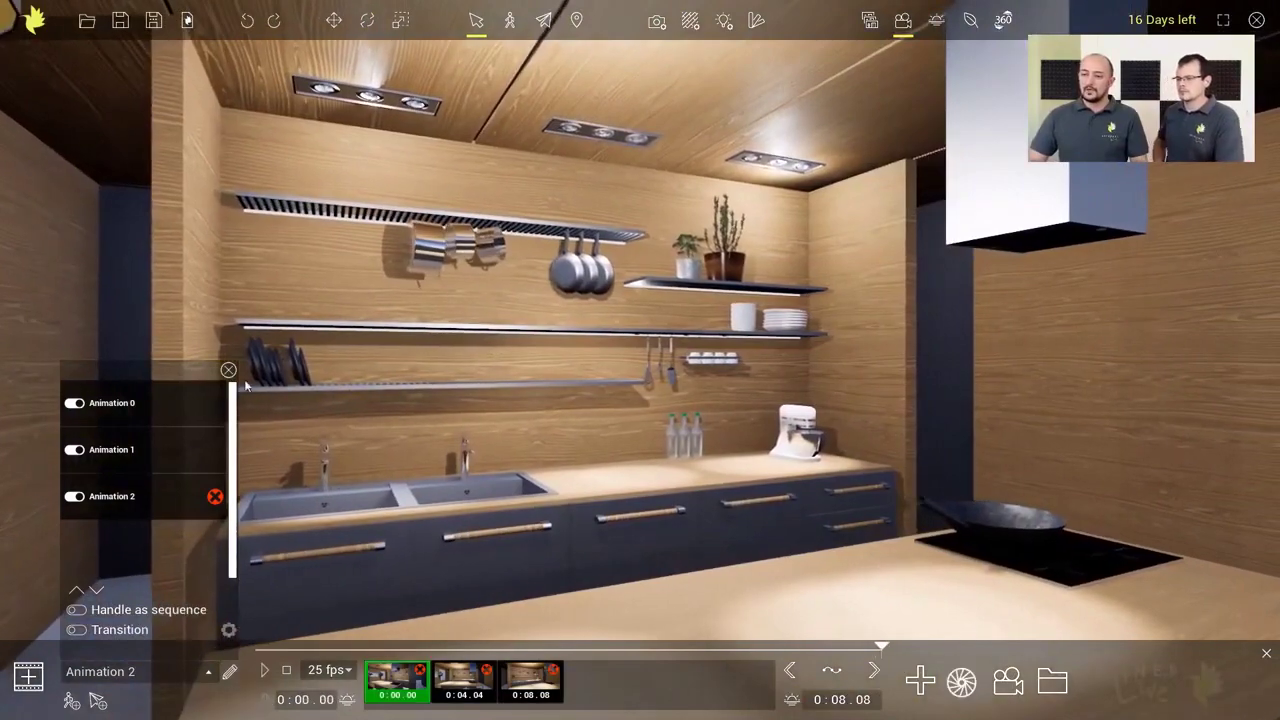
Step: Create a new animation starting from the dining table facing the living room, and add a second keyframe close to the TV wall
click(228, 371)
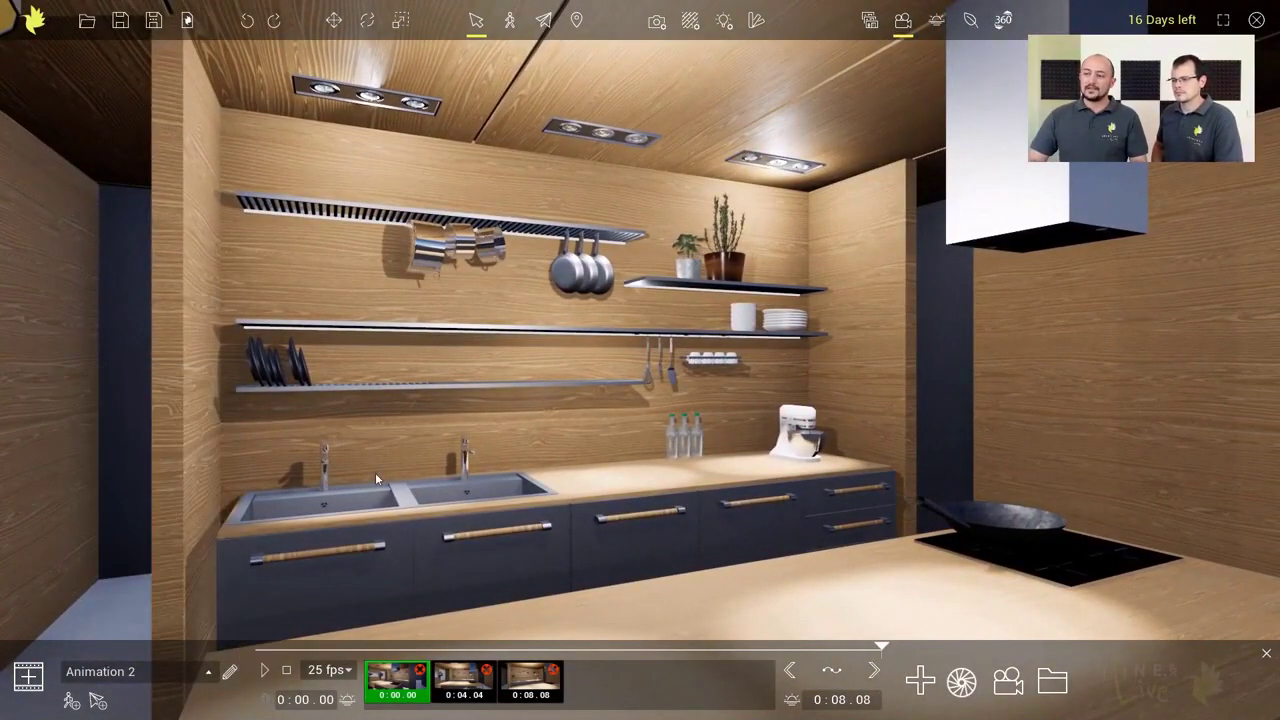
right_drag(426, 460, 589, 451)
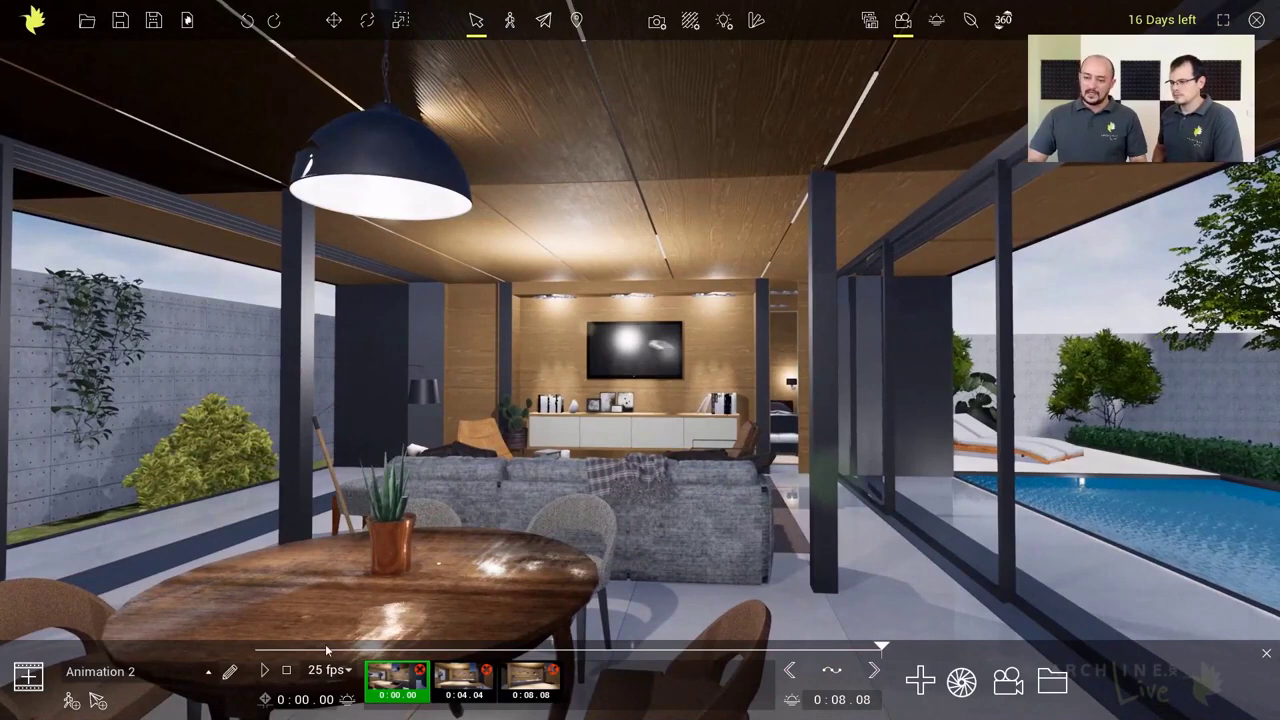
click(28, 676)
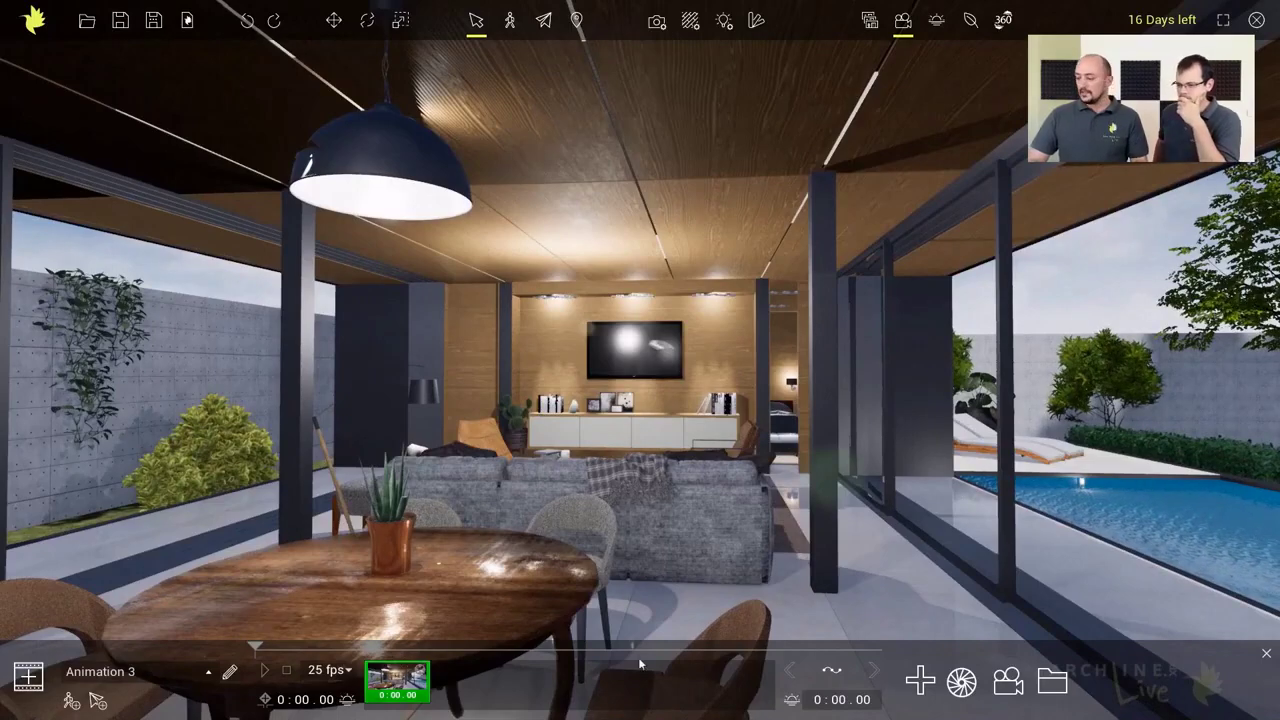
scroll(746, 507, up, 8)
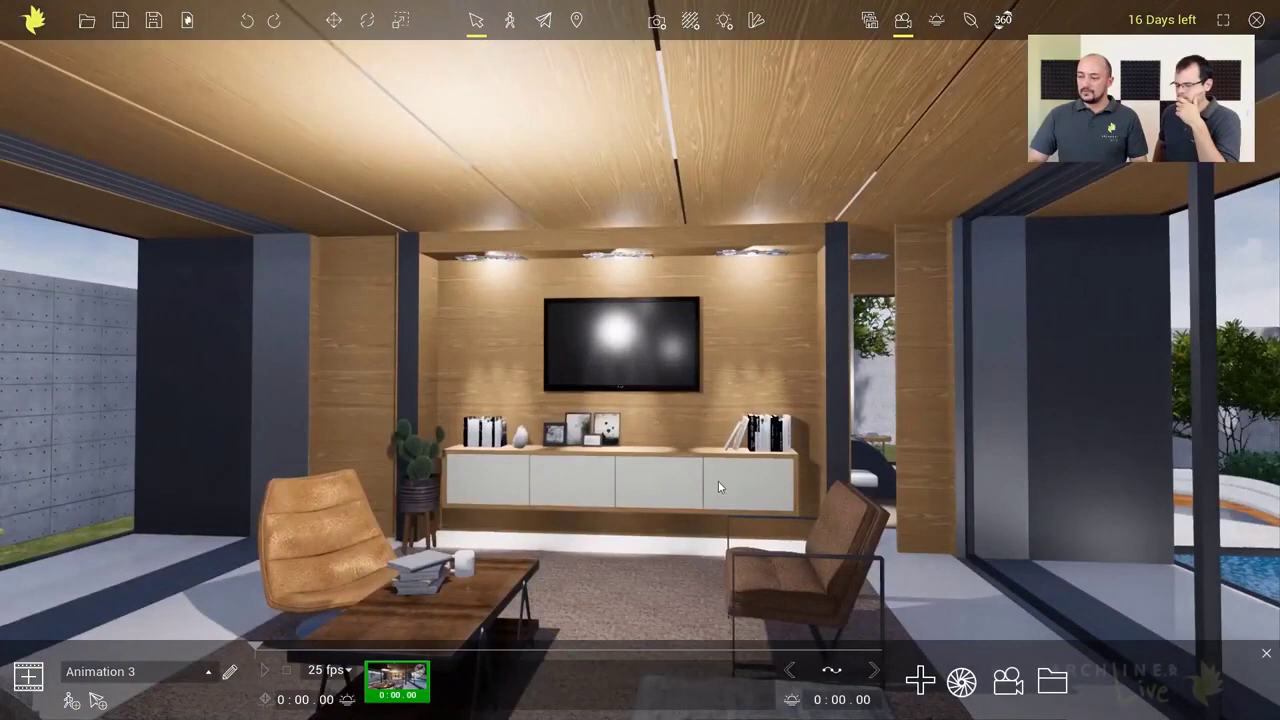
middle_drag(718, 481, 717, 451)
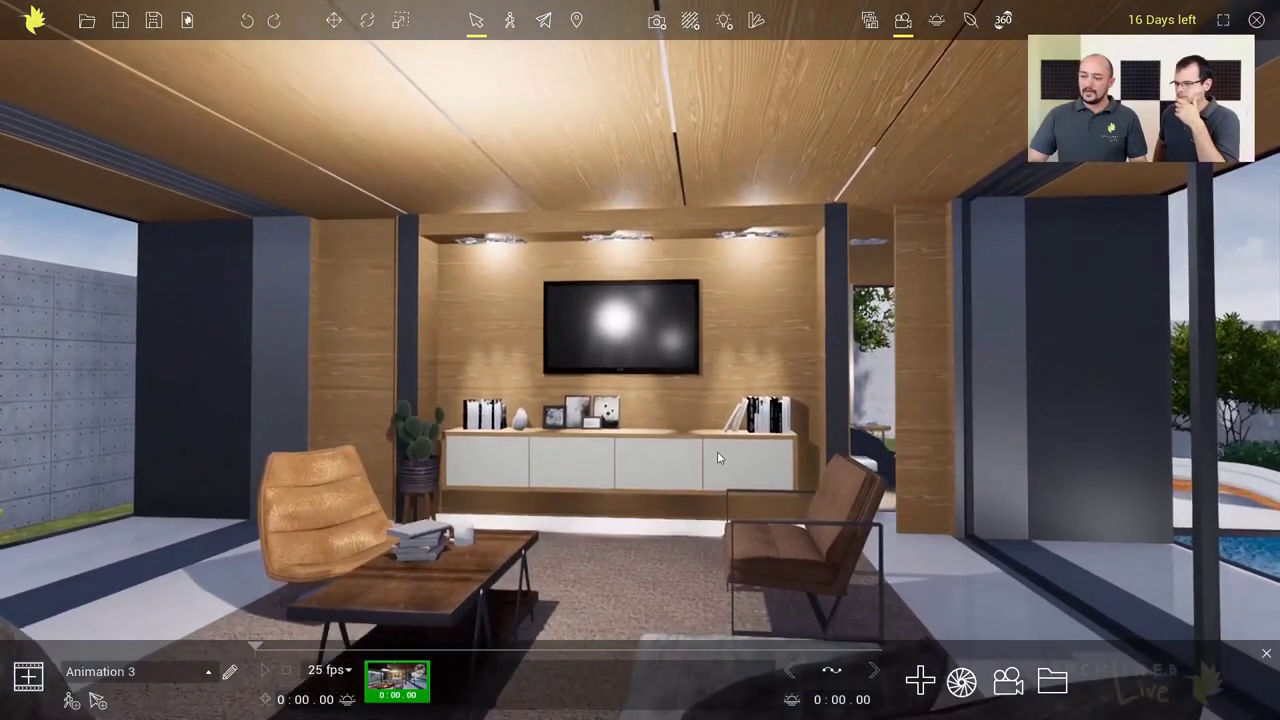
click(918, 682)
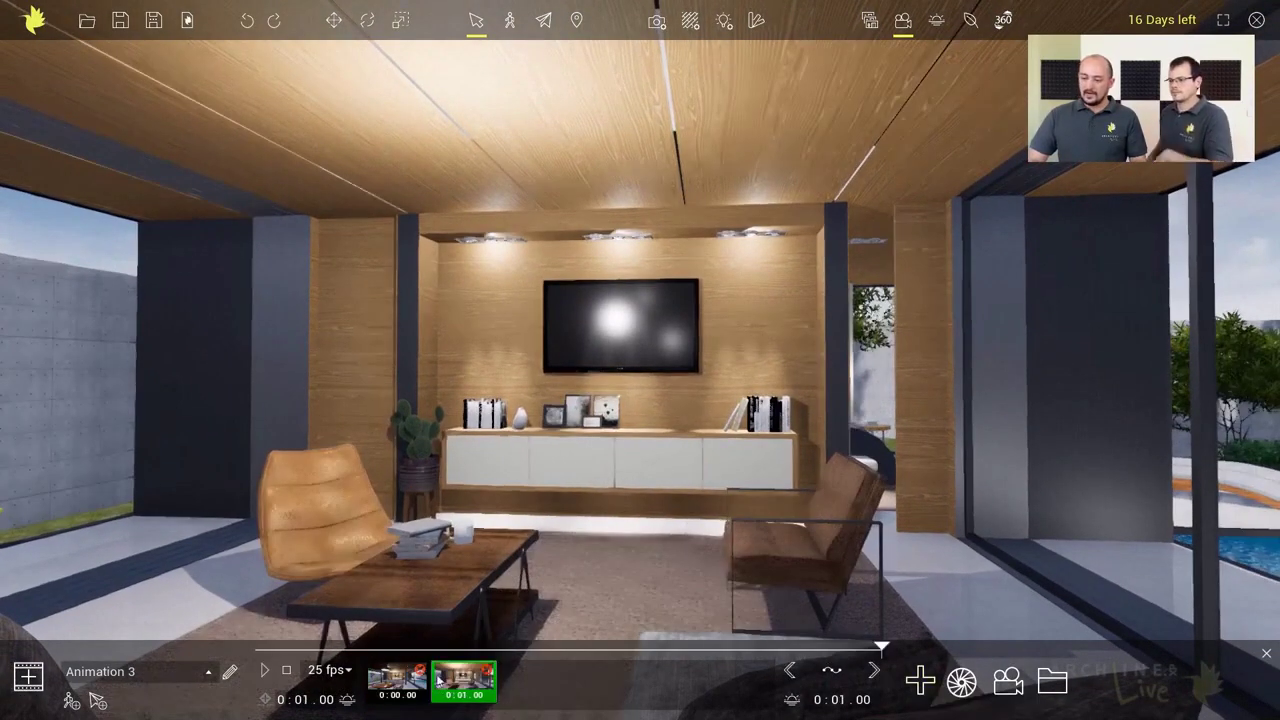
Step: Review the new animation's two keyframes and set the time of the TV wall keyframe to 9 seconds
click(229, 672)
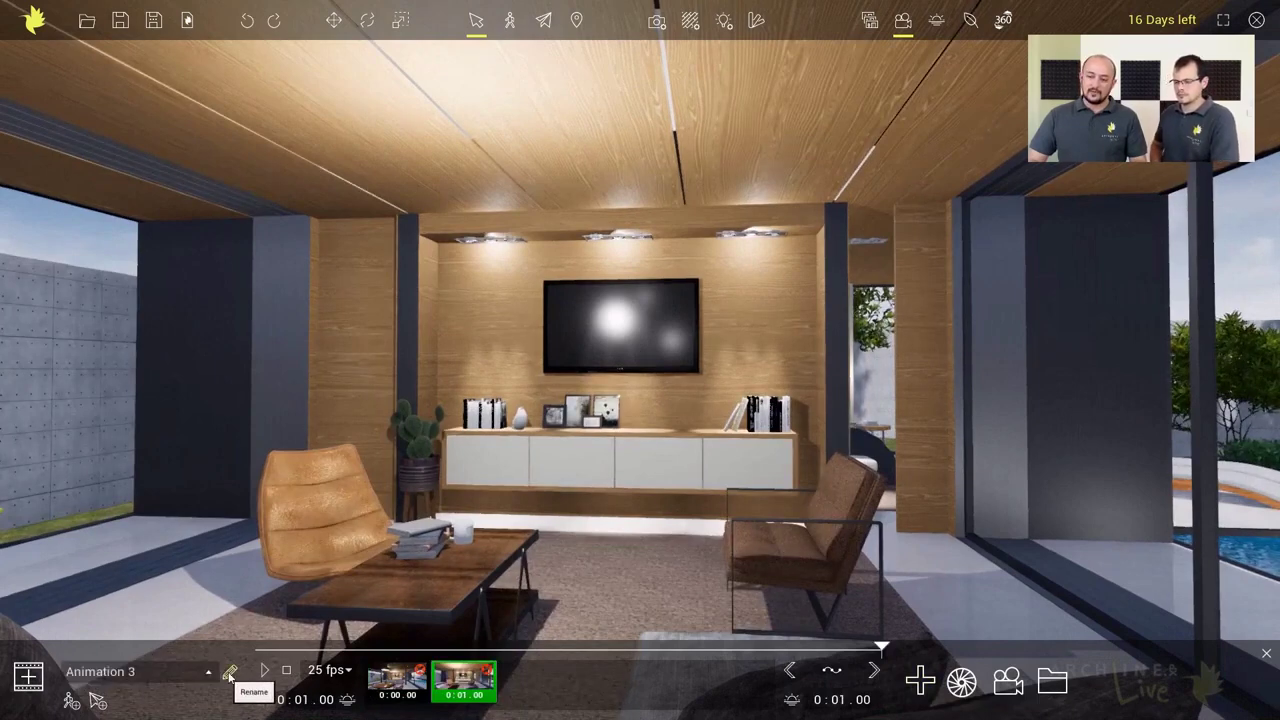
click(229, 672)
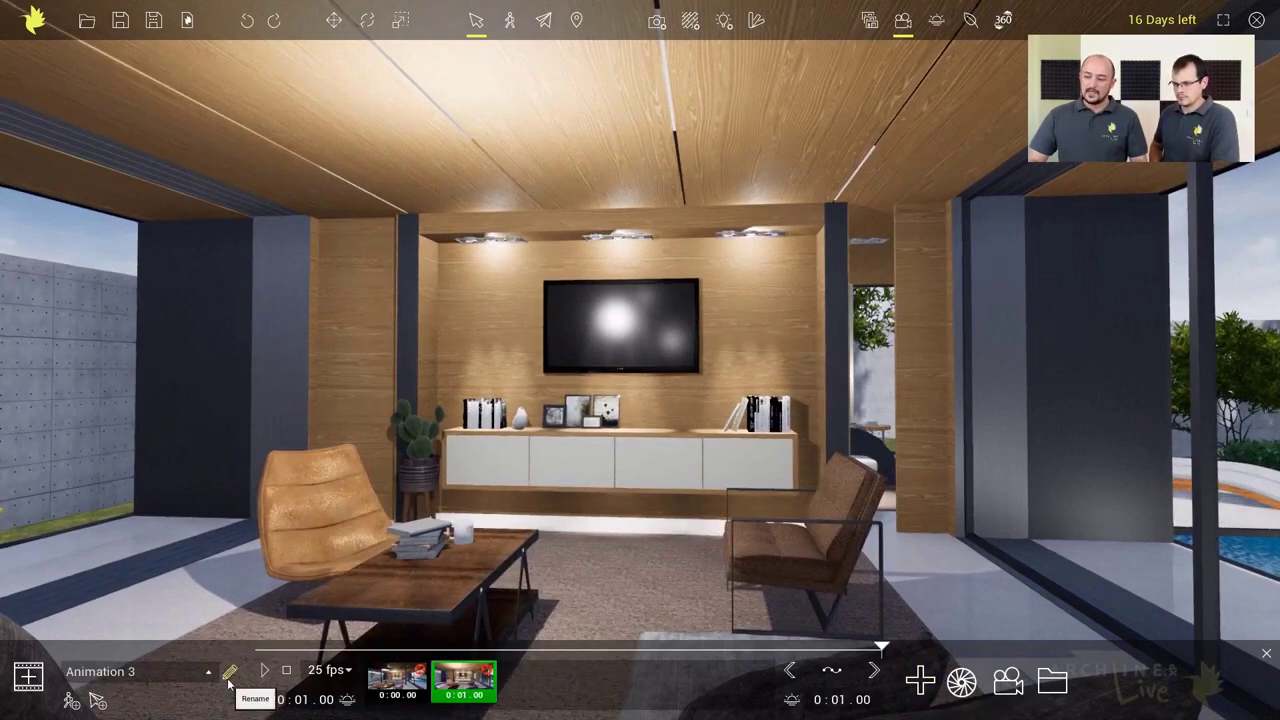
click(416, 682)
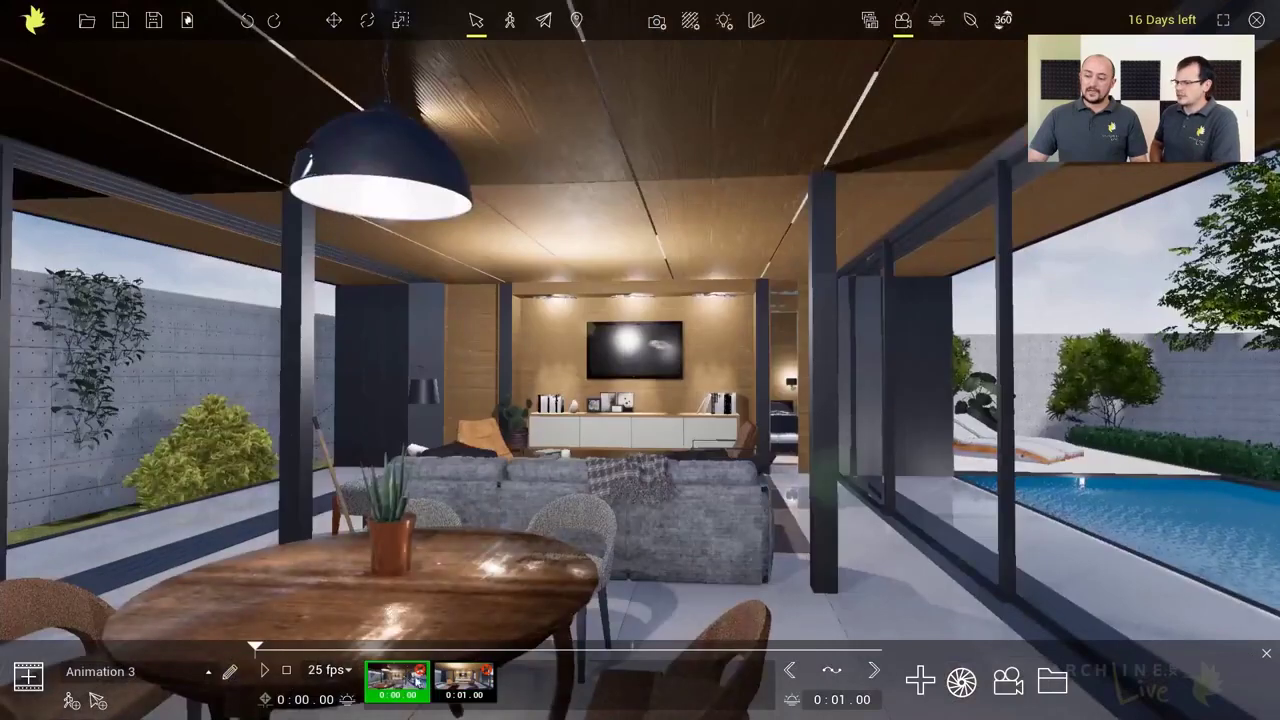
click(459, 682)
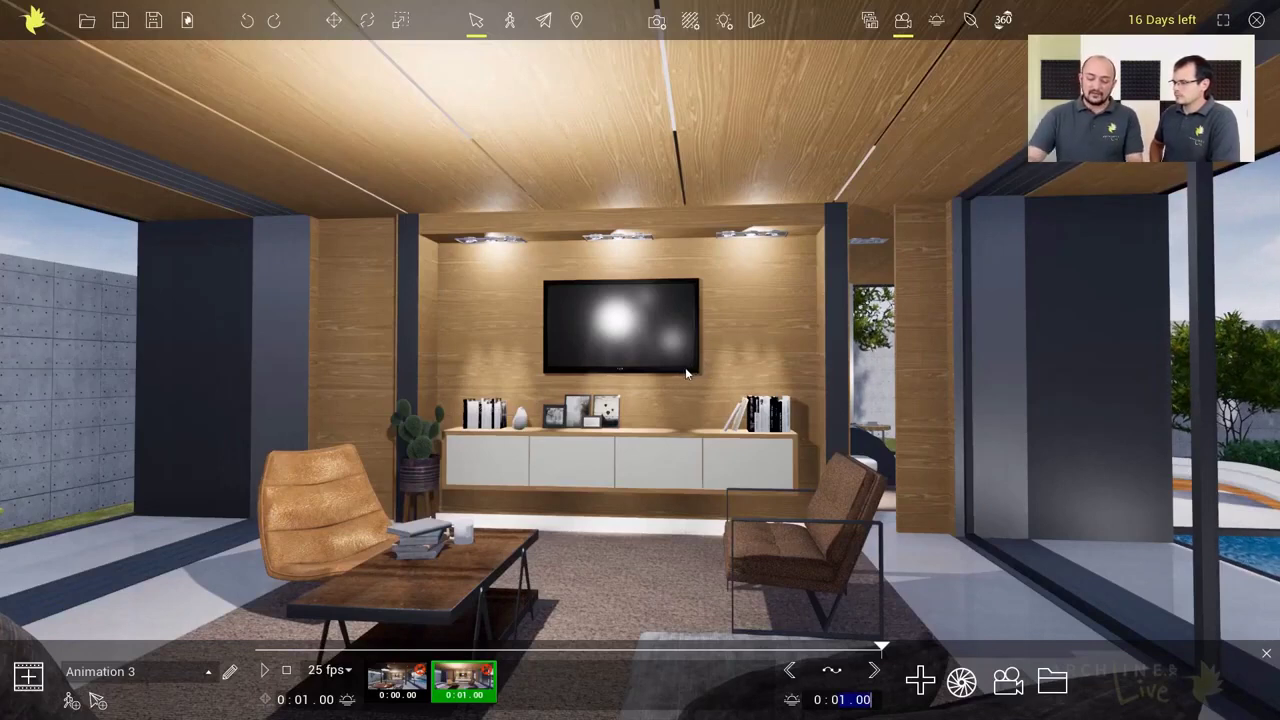
text(9)
key(Return)
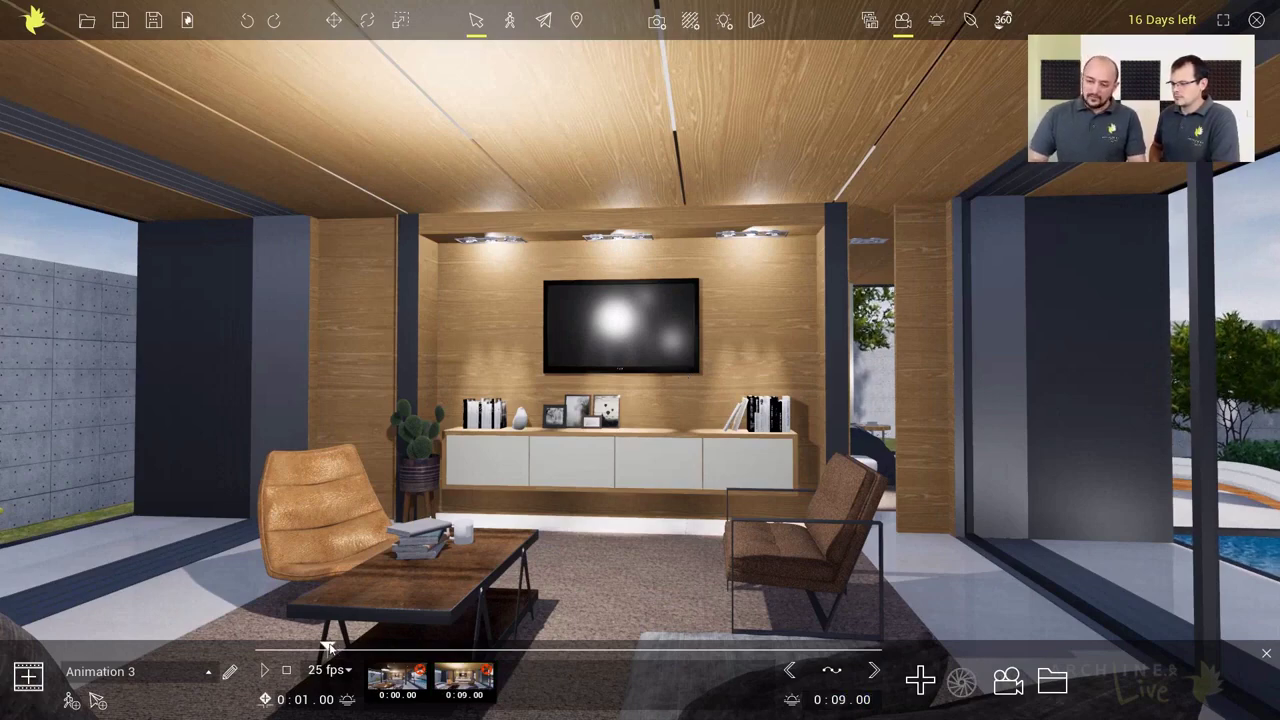
Step: Play the new animation from its first keyframe, replay it, and stop the playback
drag(330, 648, 256, 648)
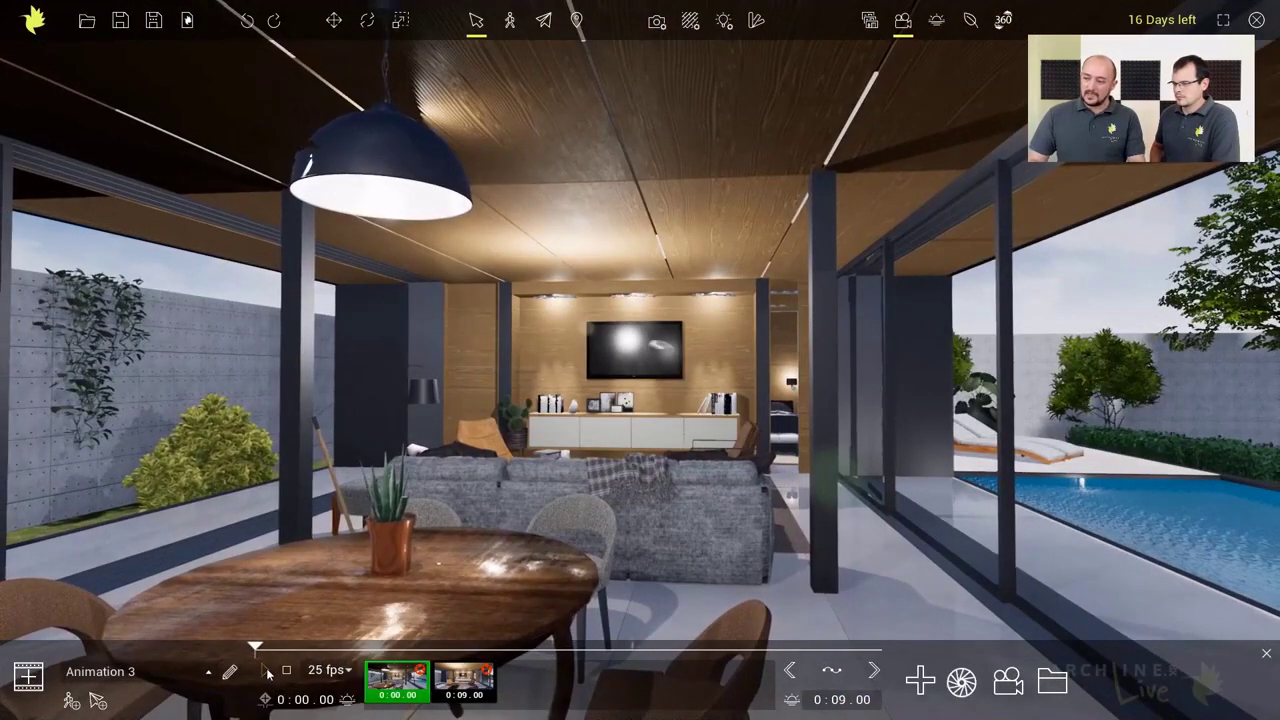
click(267, 671)
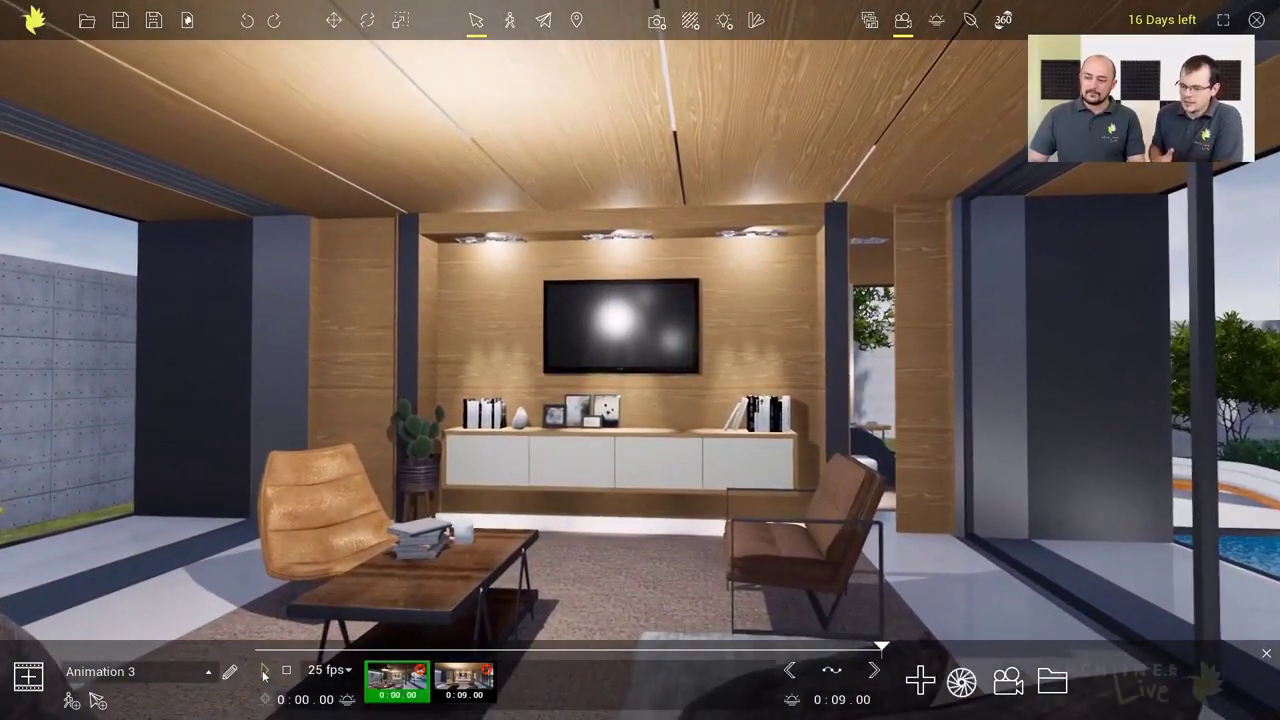
click(264, 675)
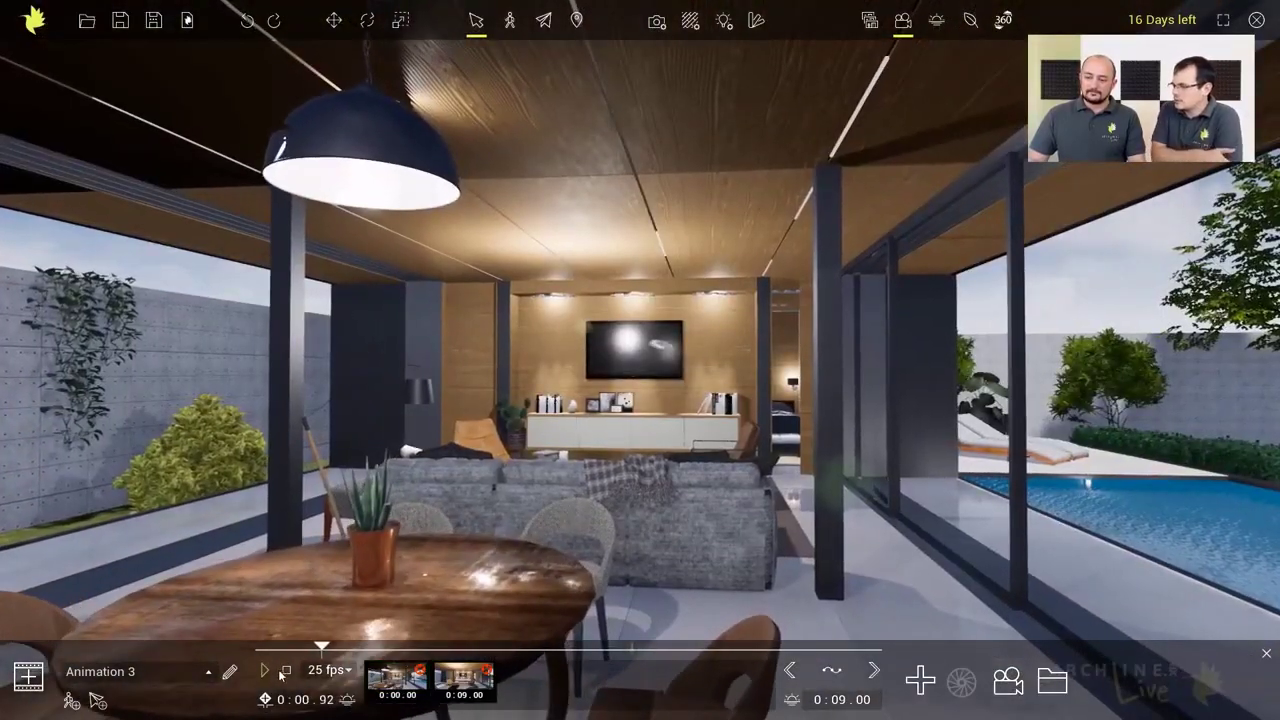
click(286, 671)
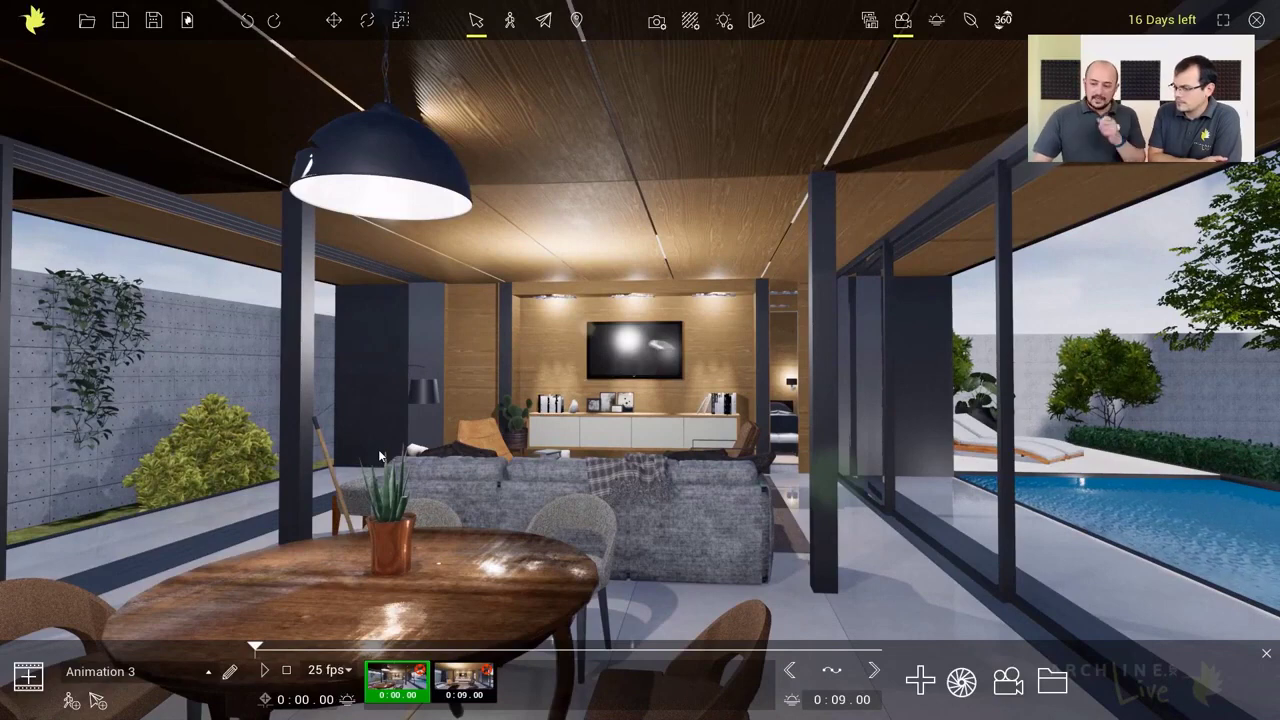
Step: Enable Handle as sequence and Transition for the four saved animations, and play the combined sequence starting from Animation 0
click(203, 670)
click(157, 412)
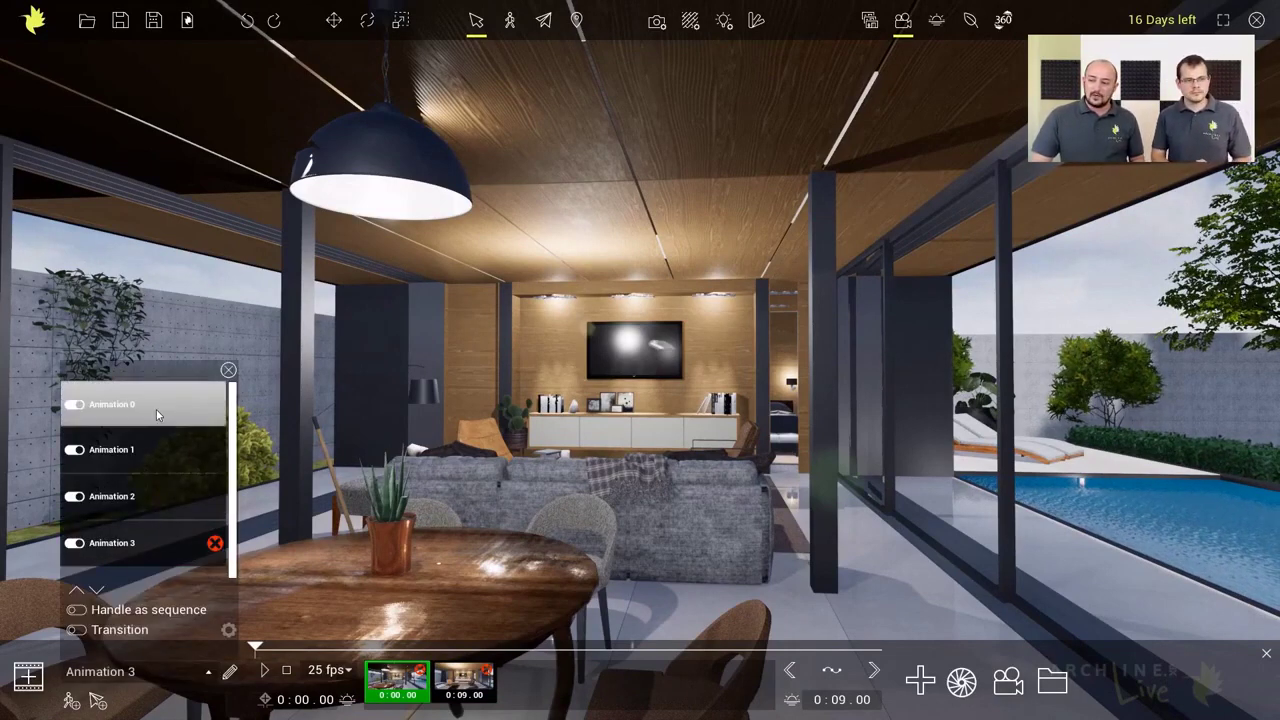
click(158, 450)
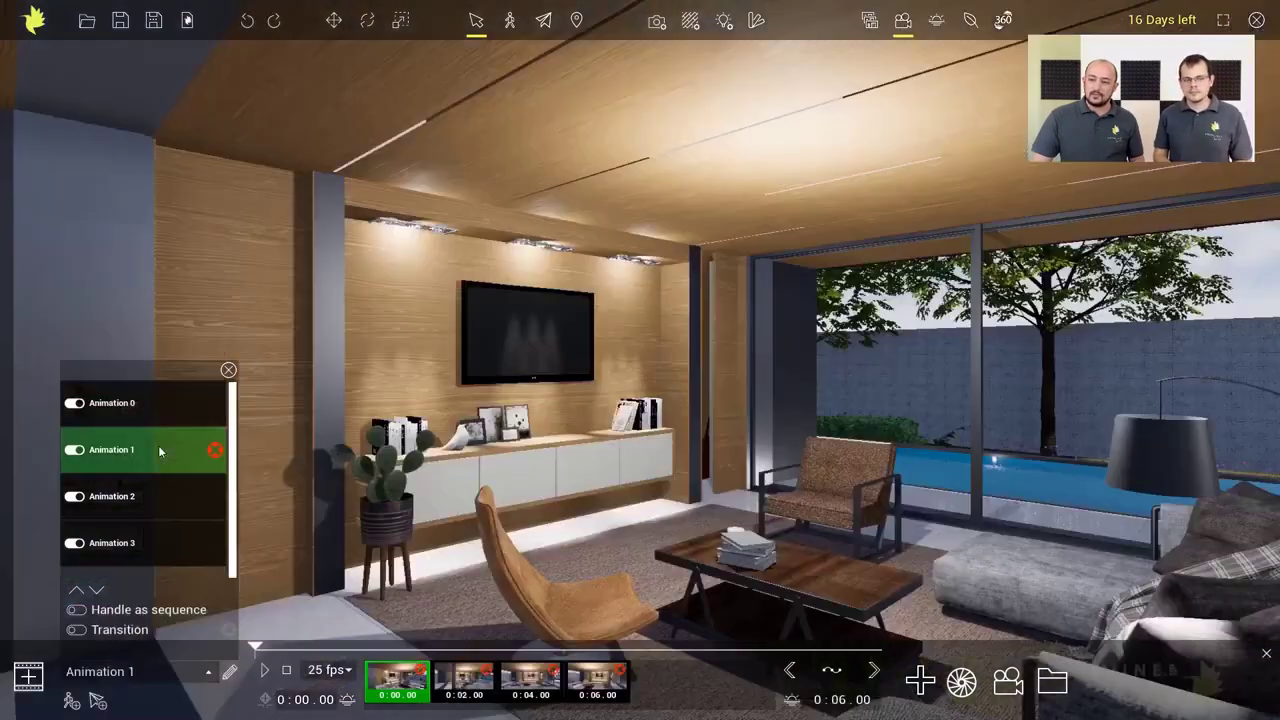
click(161, 411)
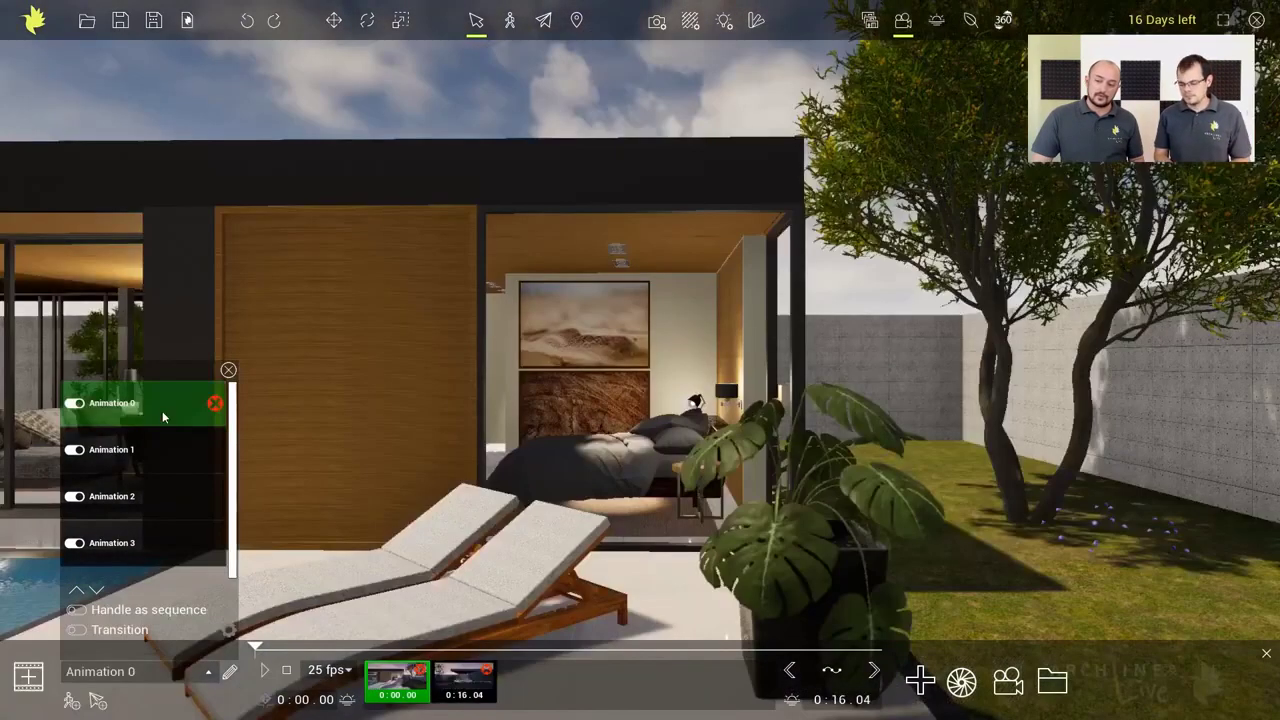
click(75, 610)
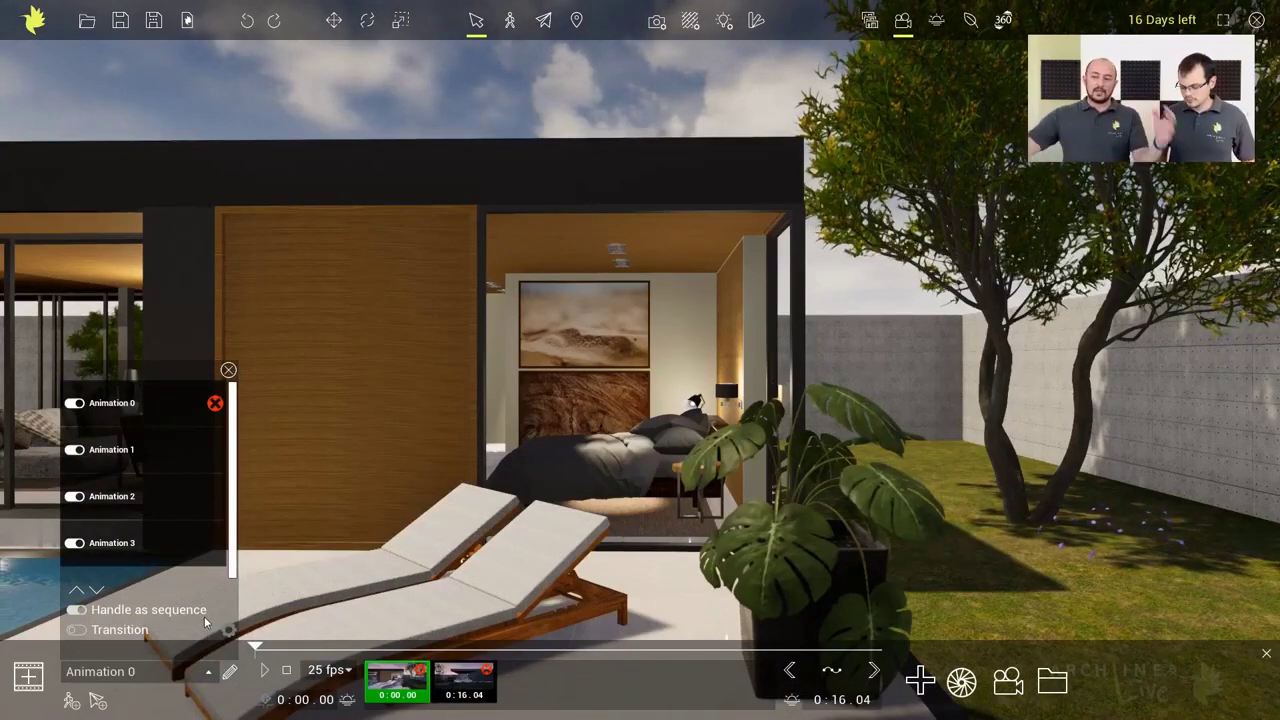
click(77, 630)
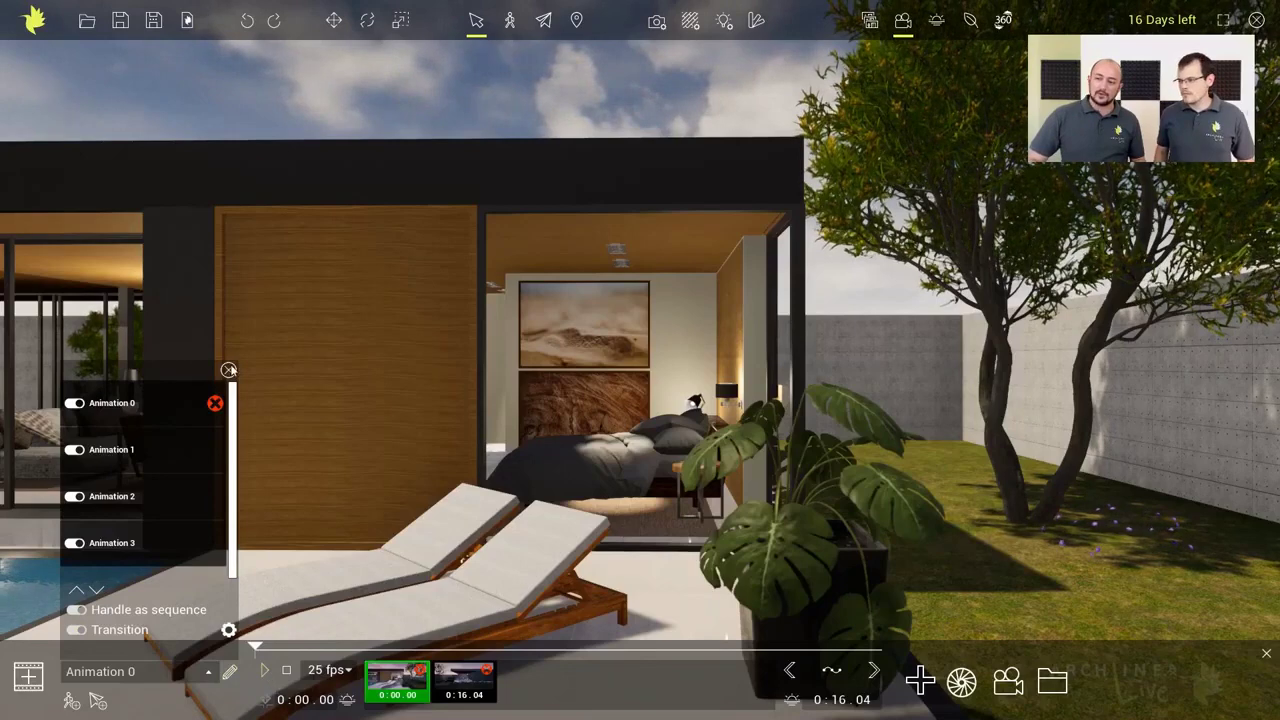
click(265, 671)
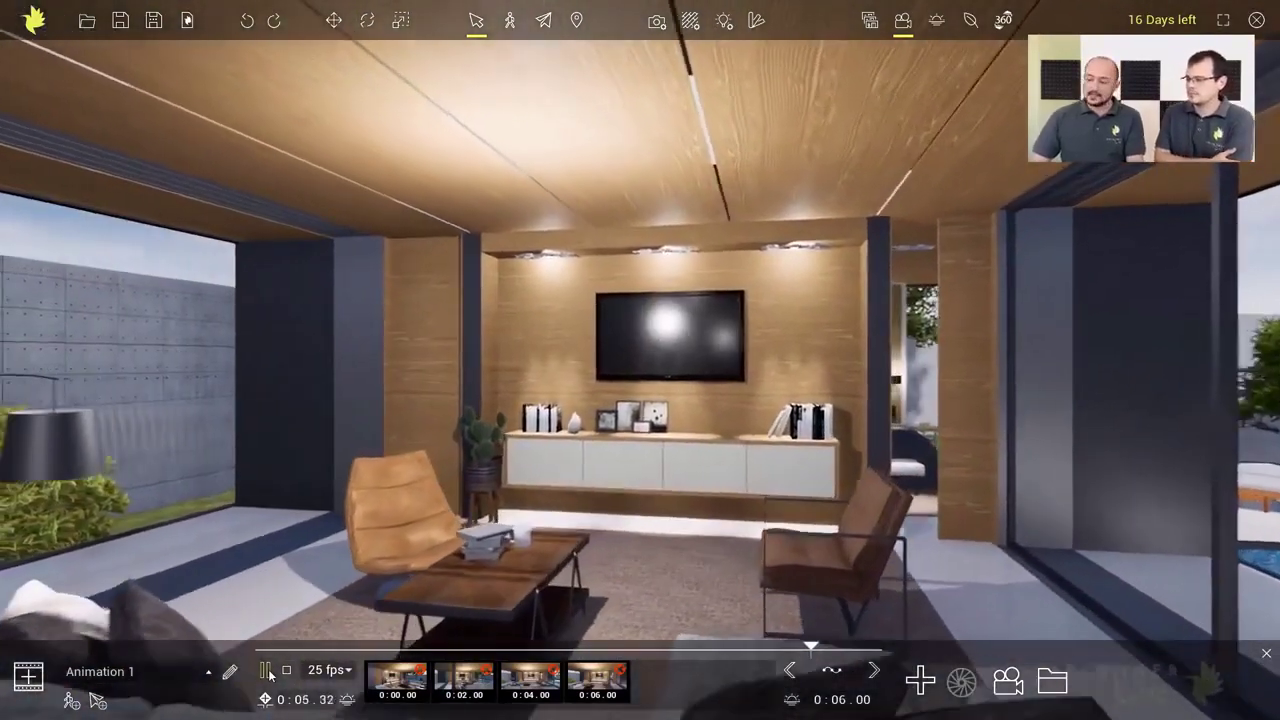
click(266, 670)
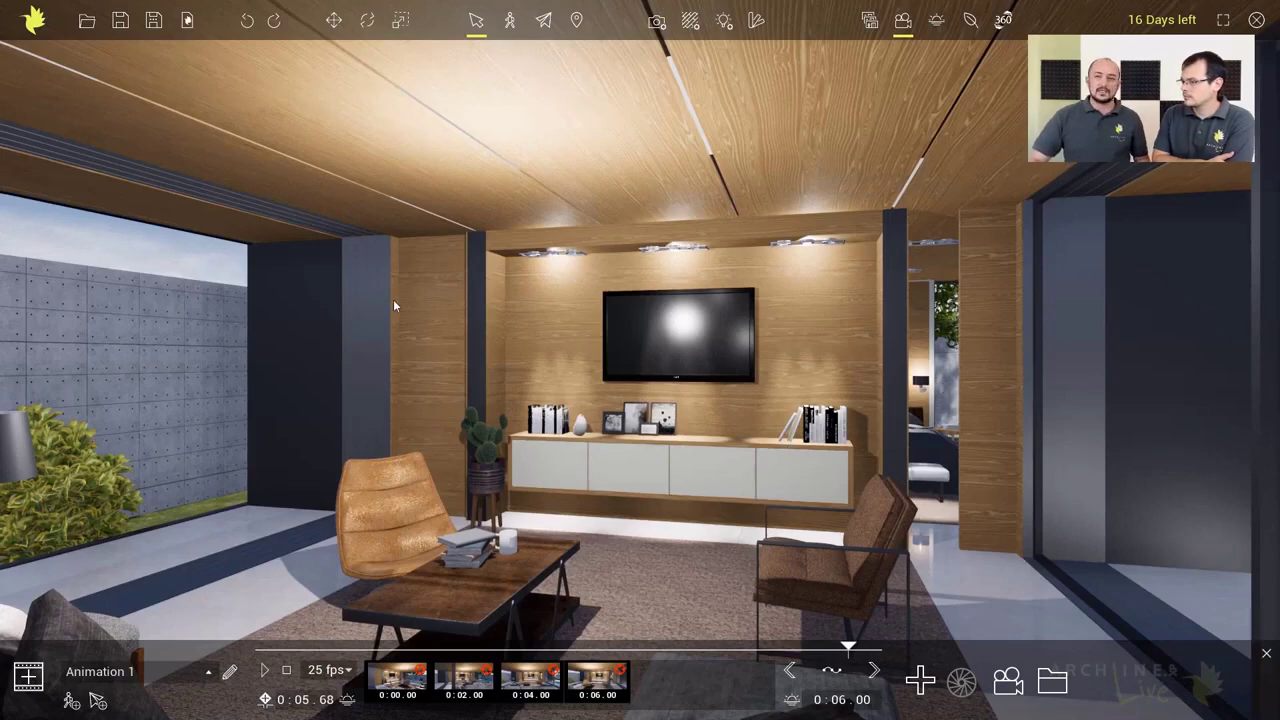
Step: Check the available resolutions for snapshots and animations in the program options, and close them without applying changes
click(34, 22)
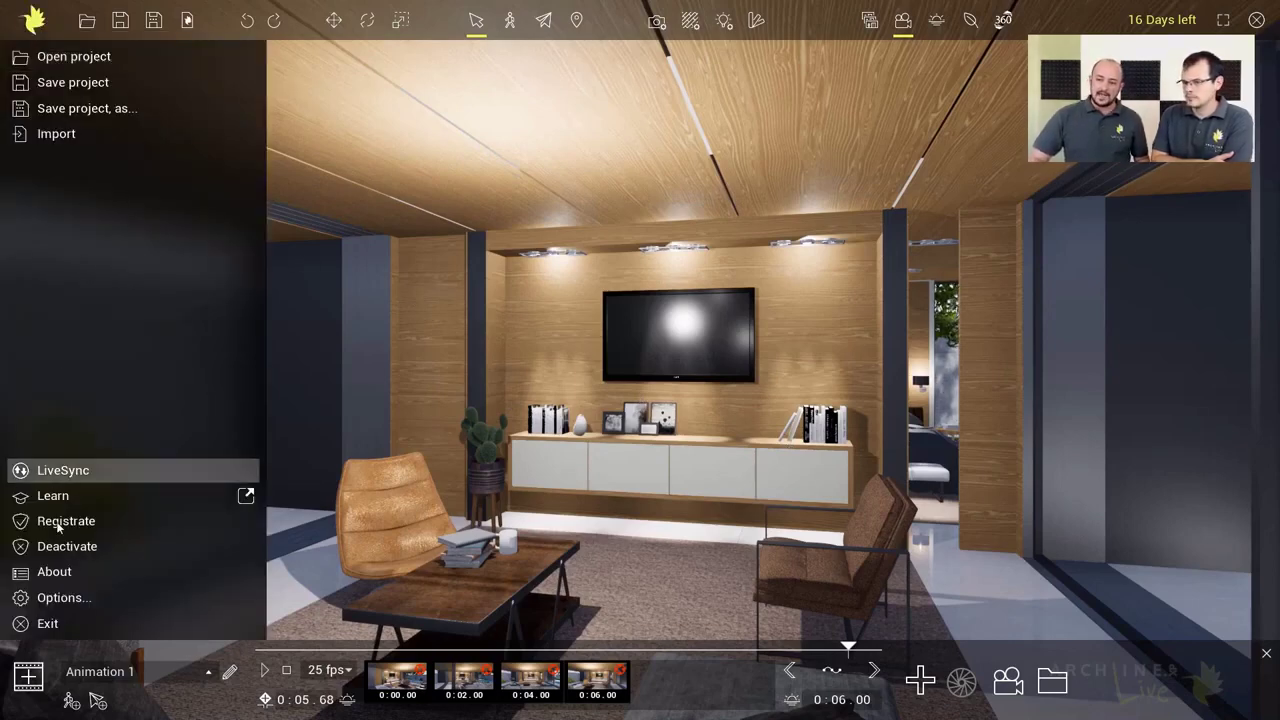
click(85, 599)
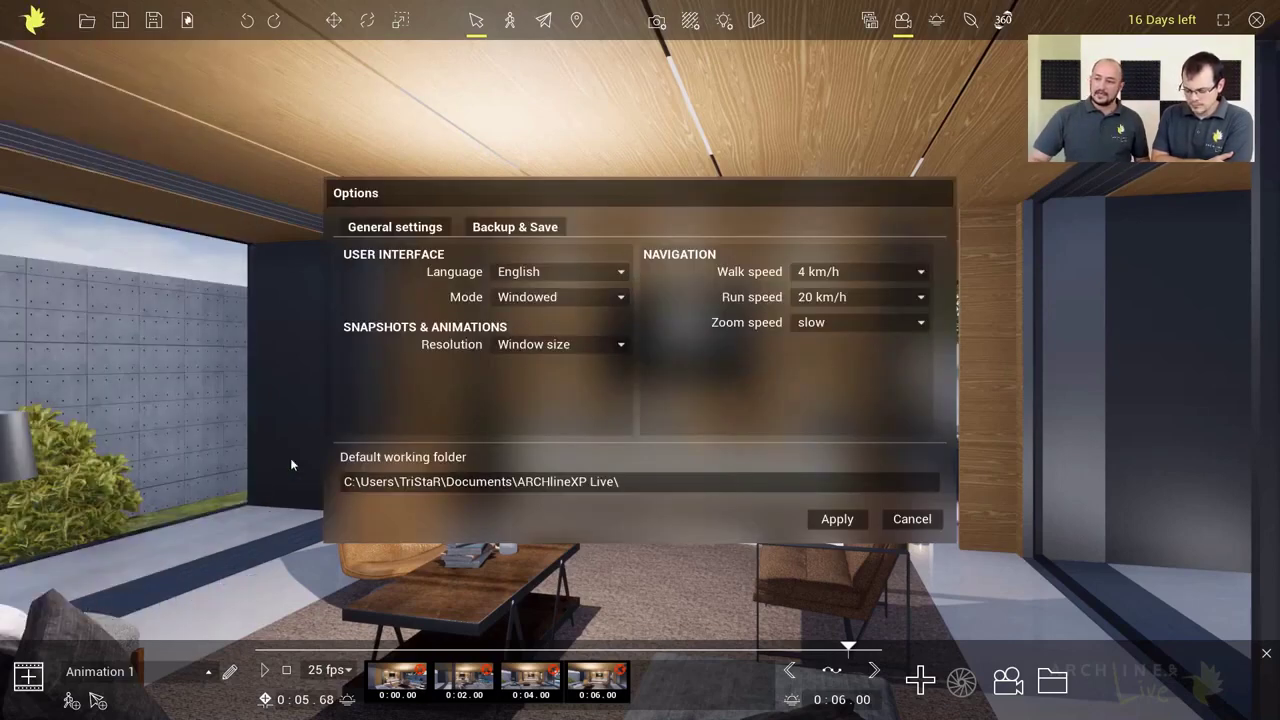
click(541, 346)
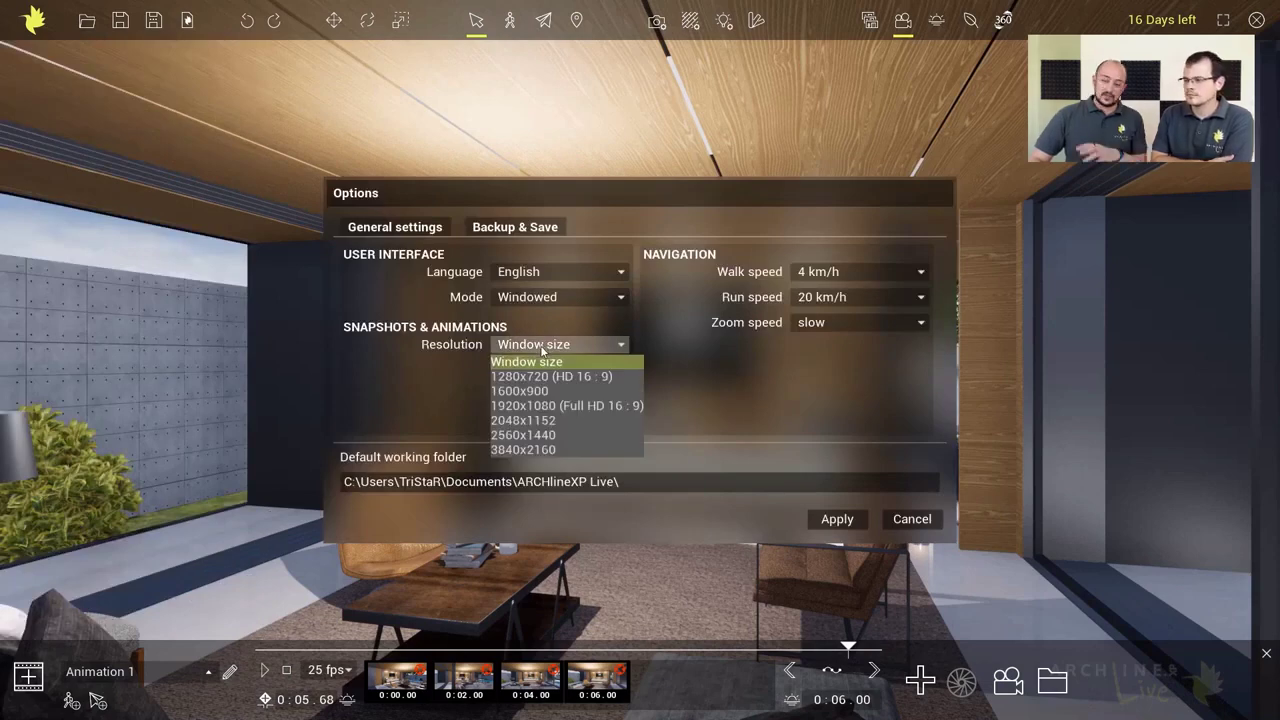
click(580, 195)
click(910, 521)
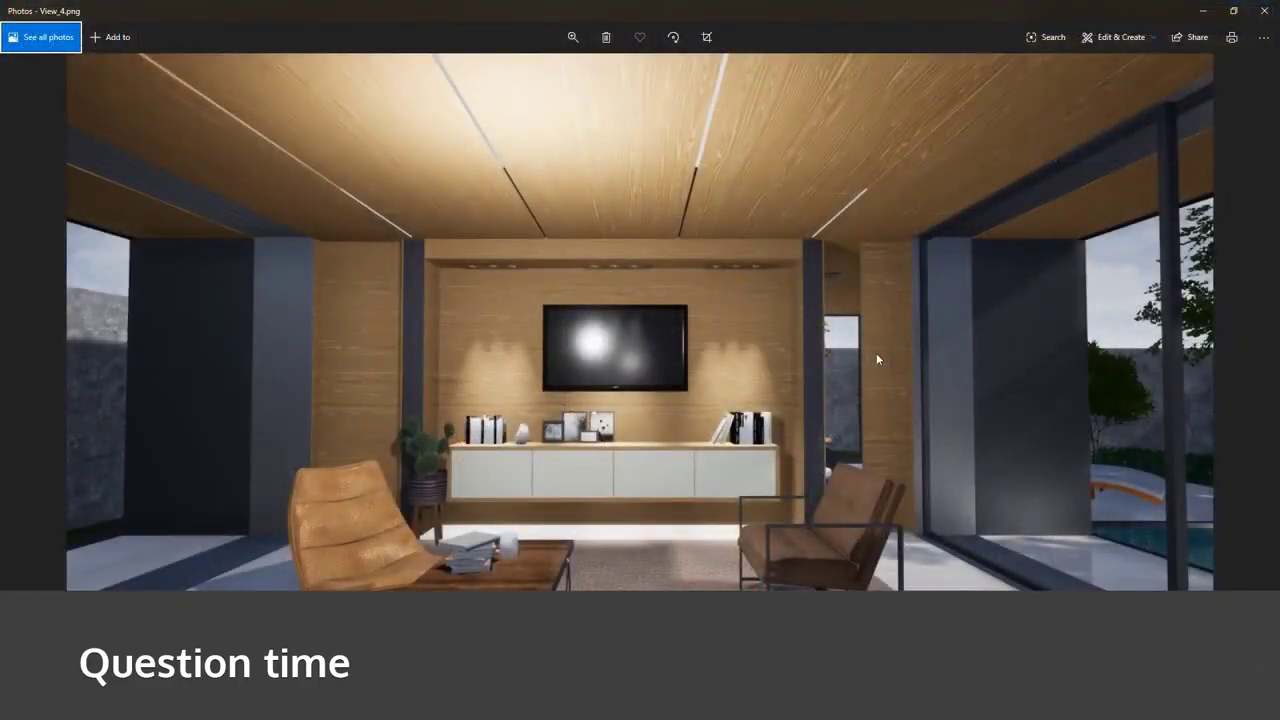
Step: Browse the rendered living room, bedroom and kitchen images of the house in the Photos app
key(Right)
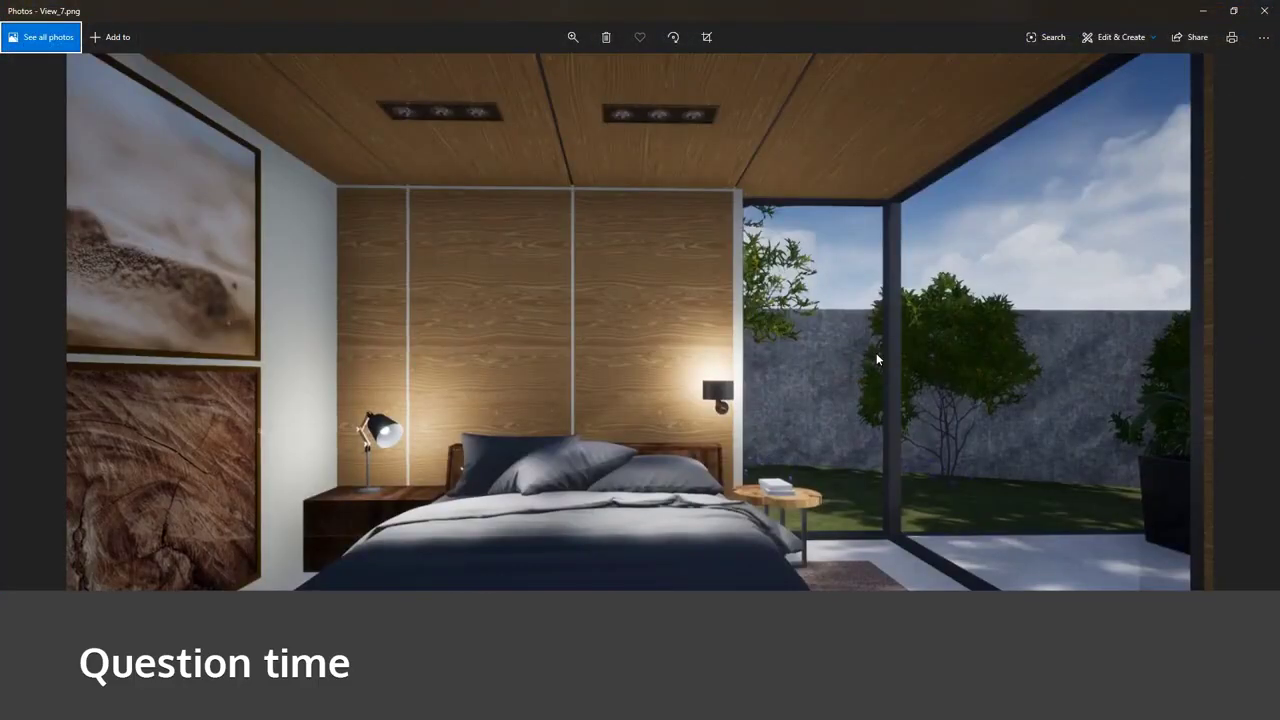
key(Right)
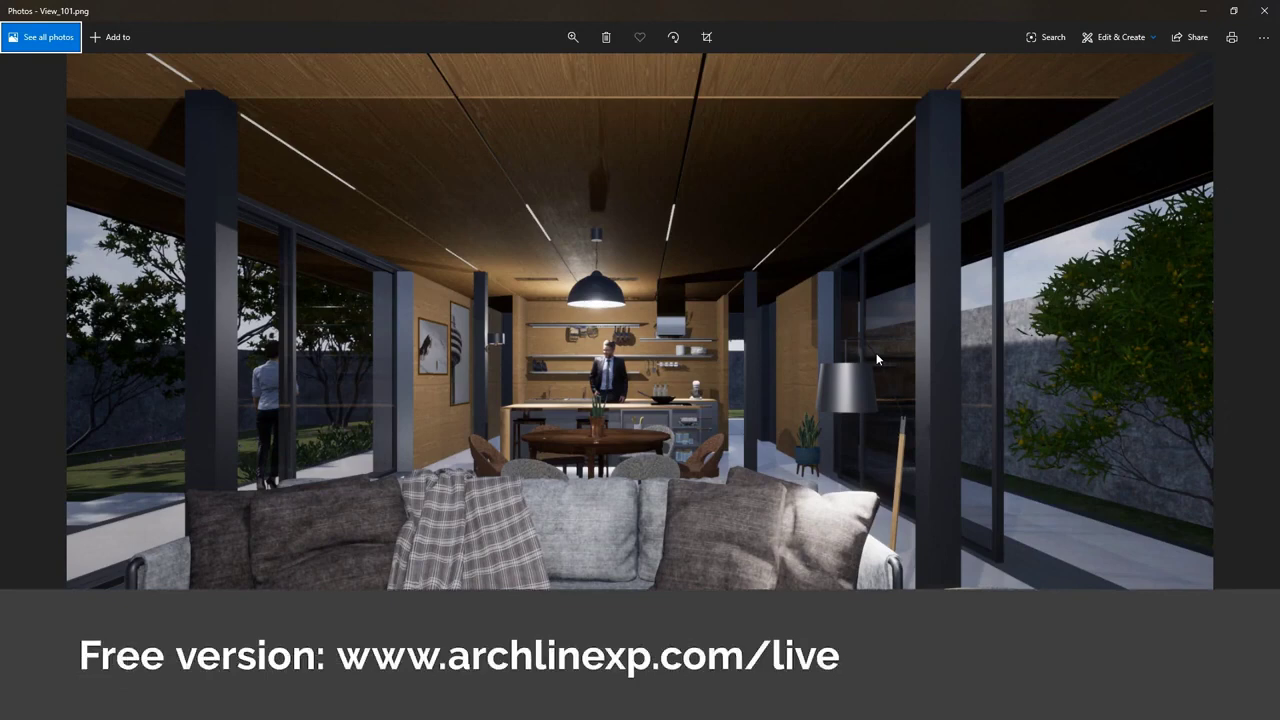
key(Right)
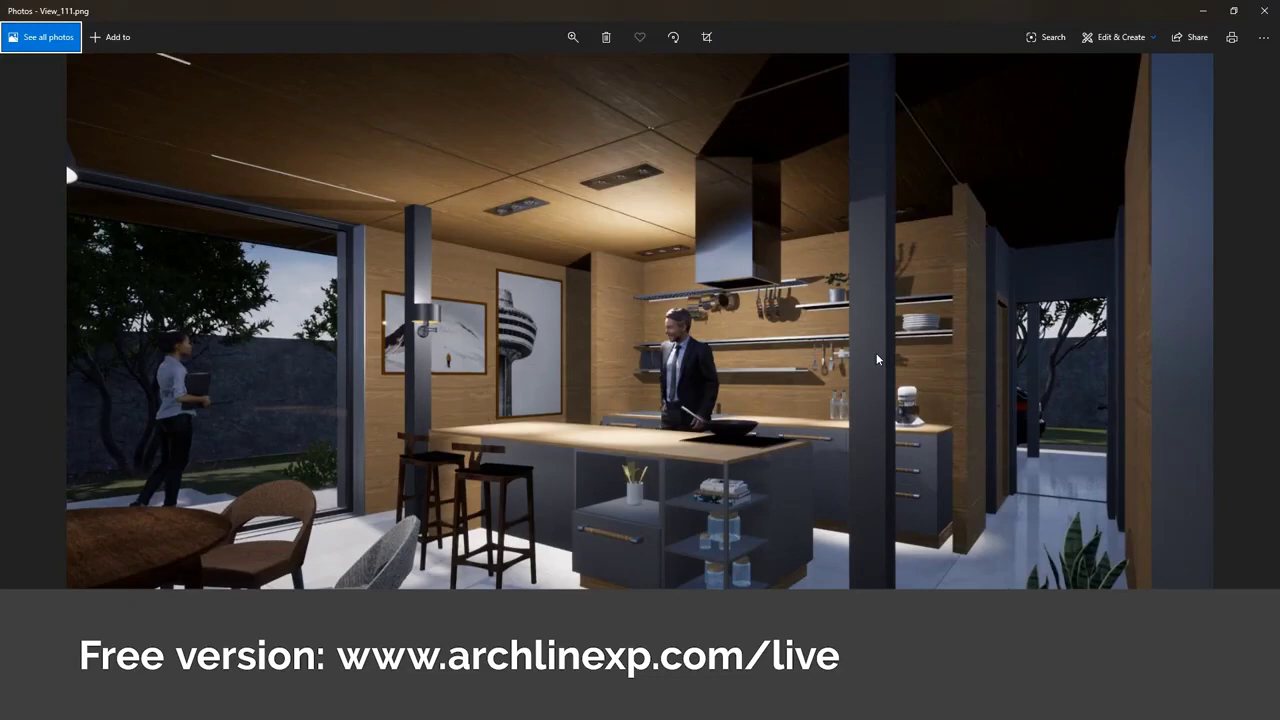
key(Left)
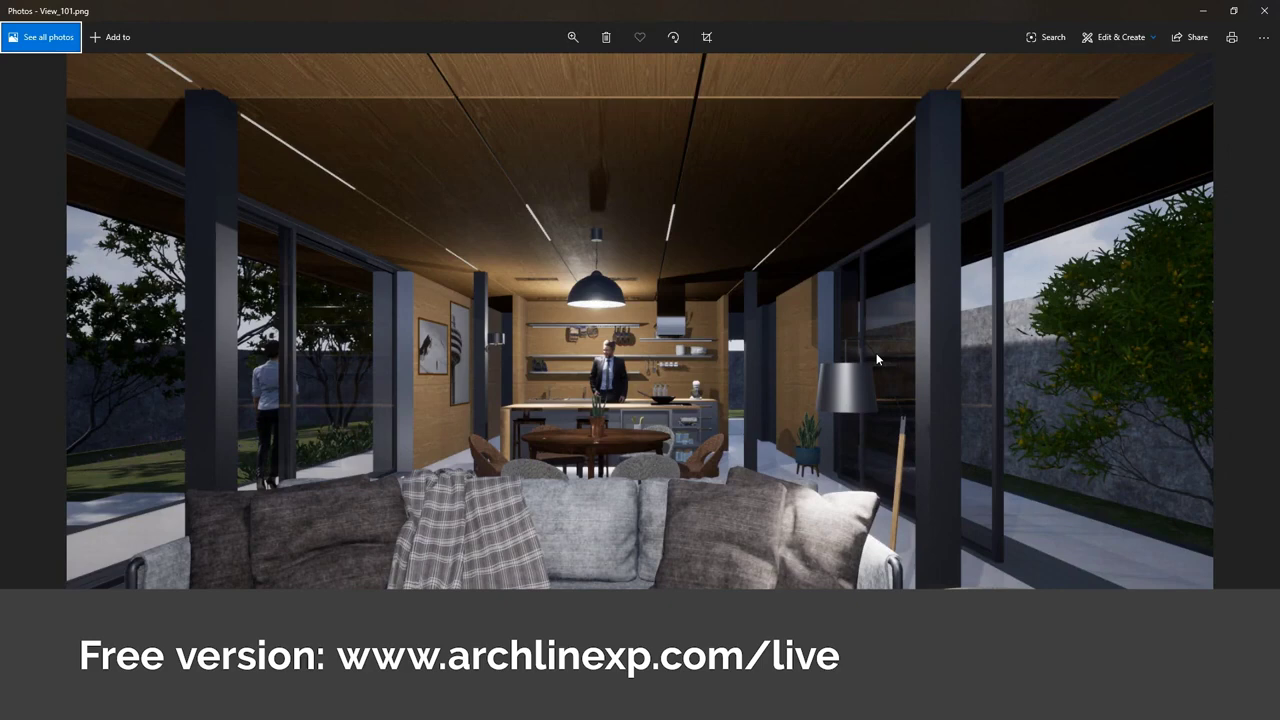
key(Right)
key(Right)
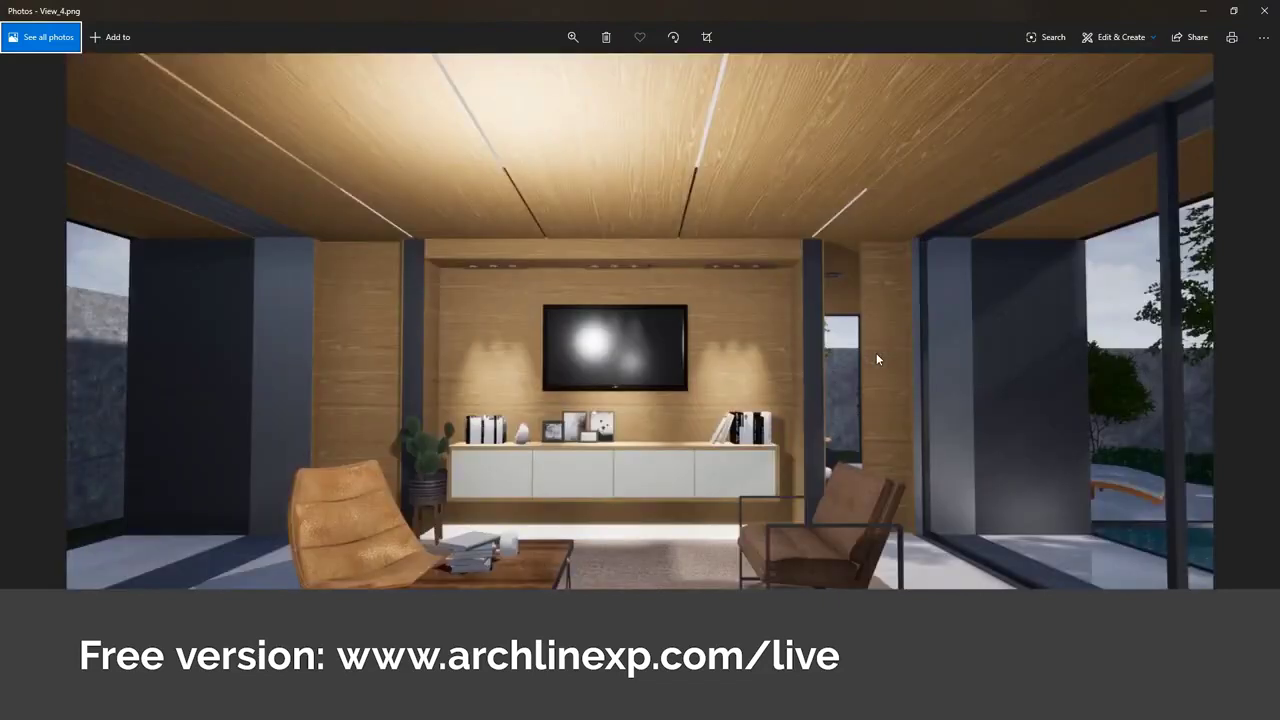
key(Right)
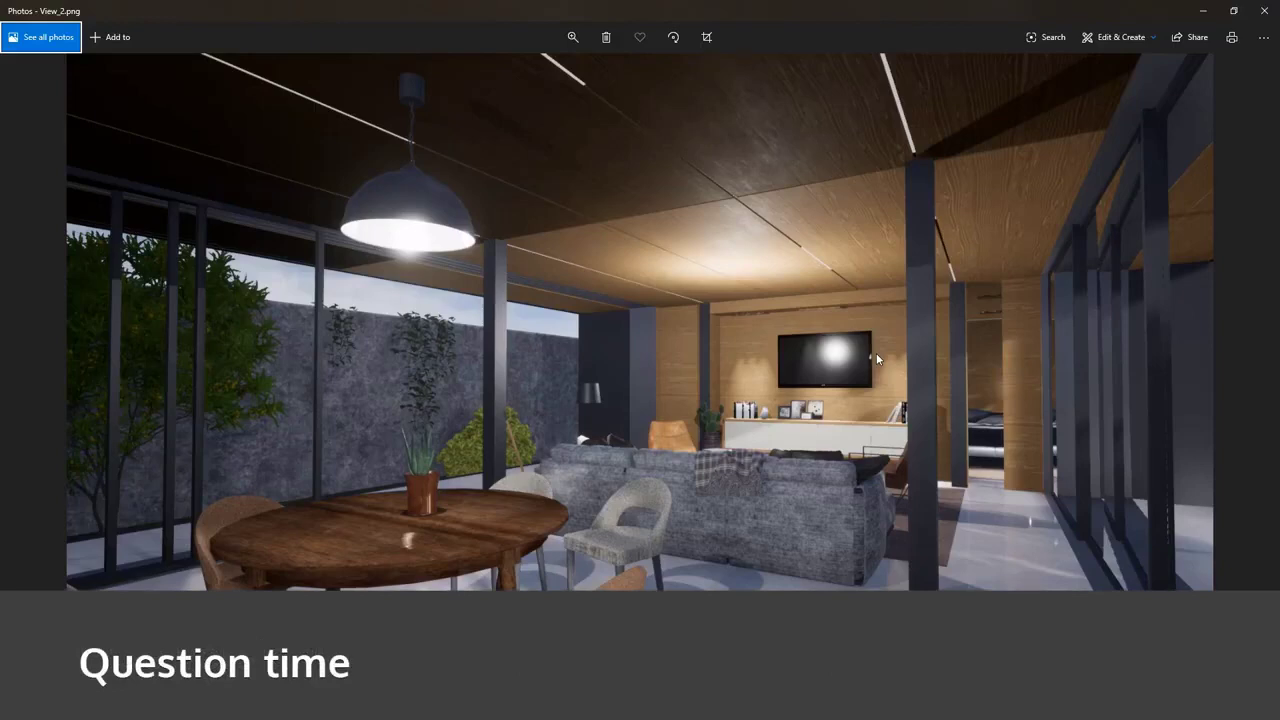
key(Right)
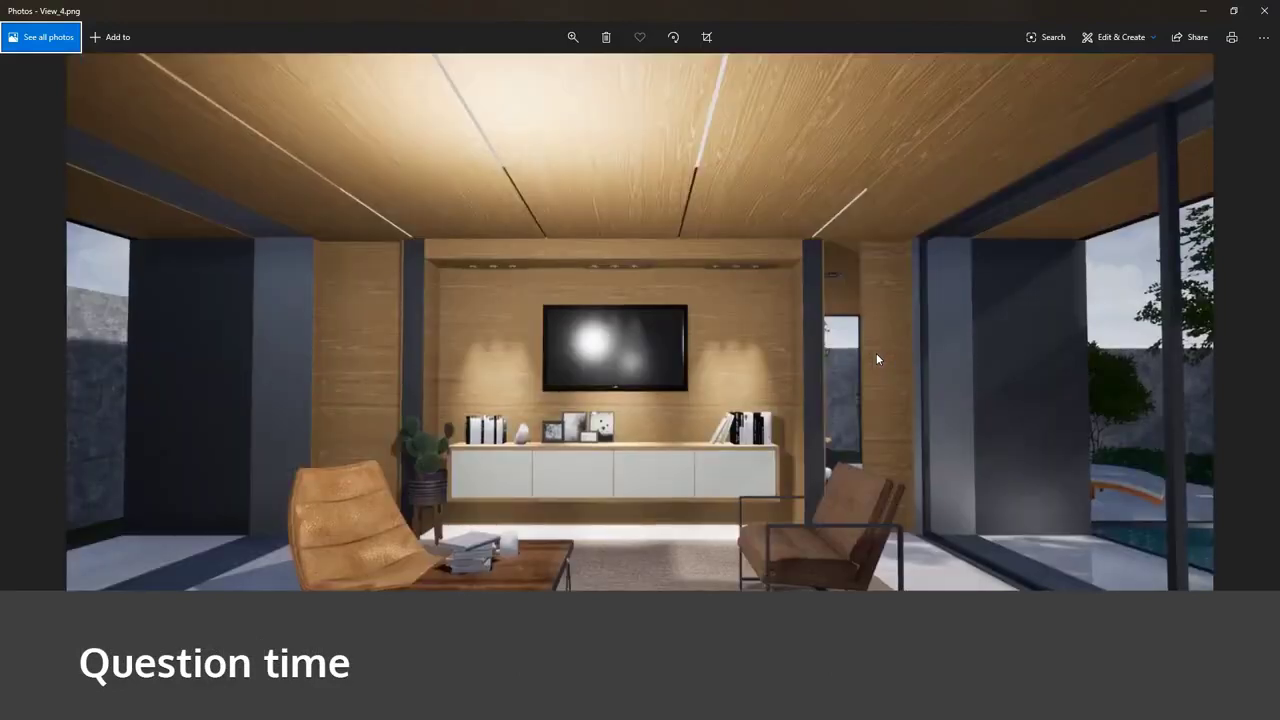
key(Right)
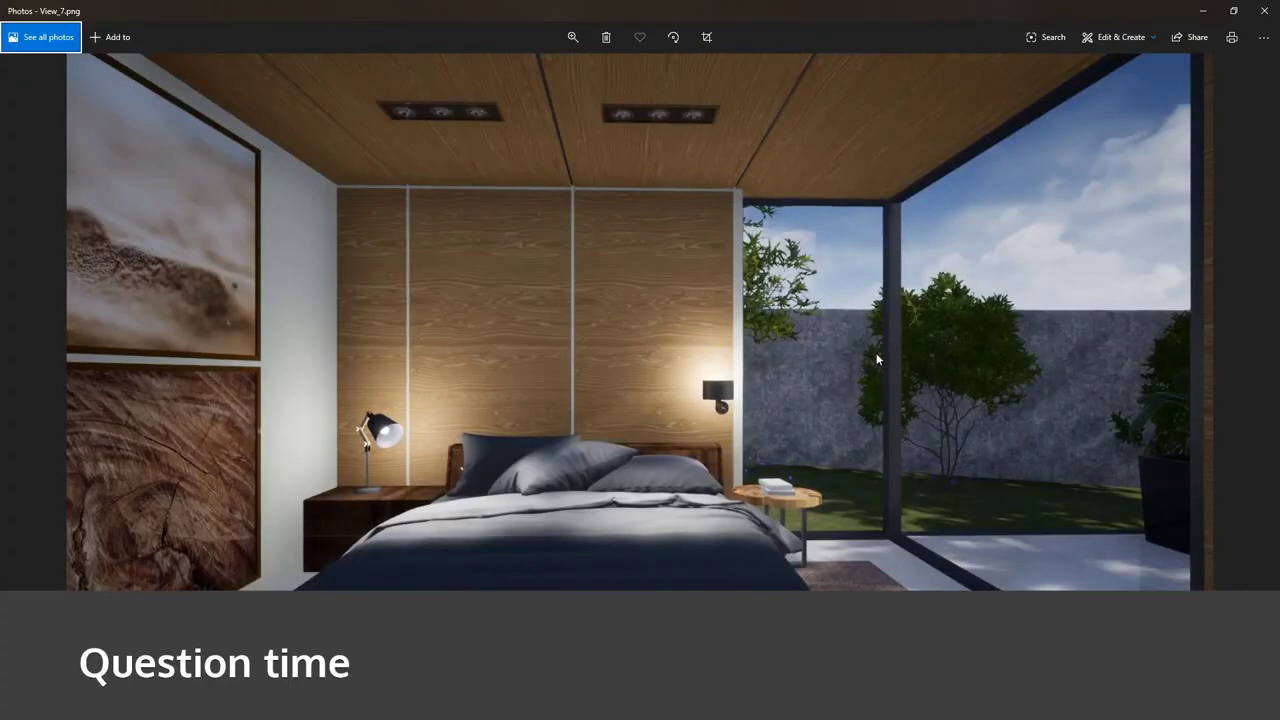